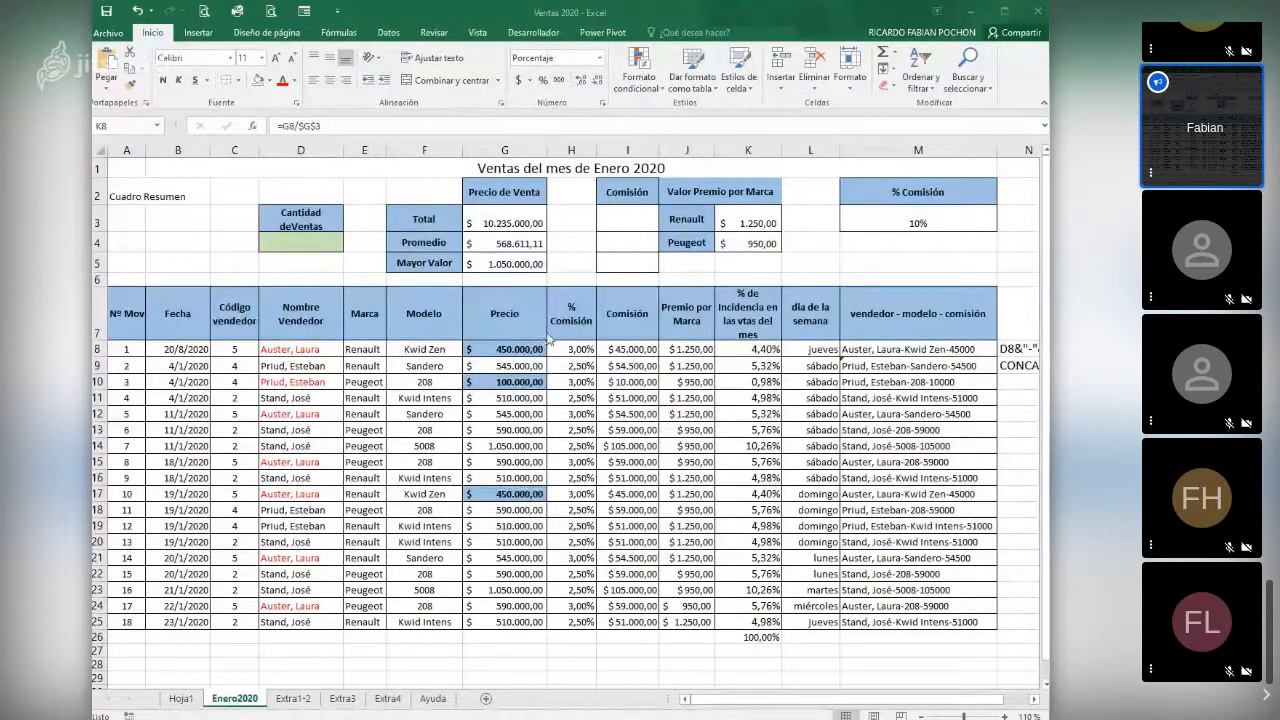
- Review the formulas in price summary cells G3:G5, K8, concatenation cells M8:M9, and brand bonus cell J8
click(485, 218)
click(485, 218)
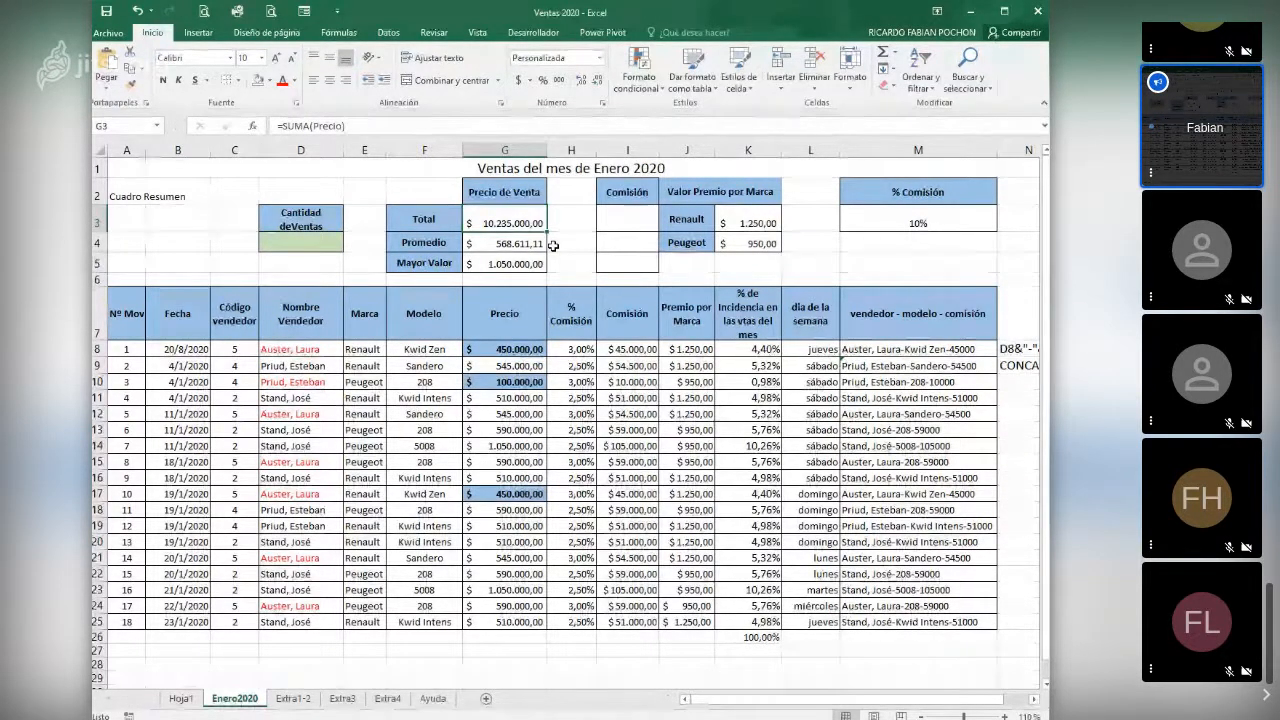
click(501, 249)
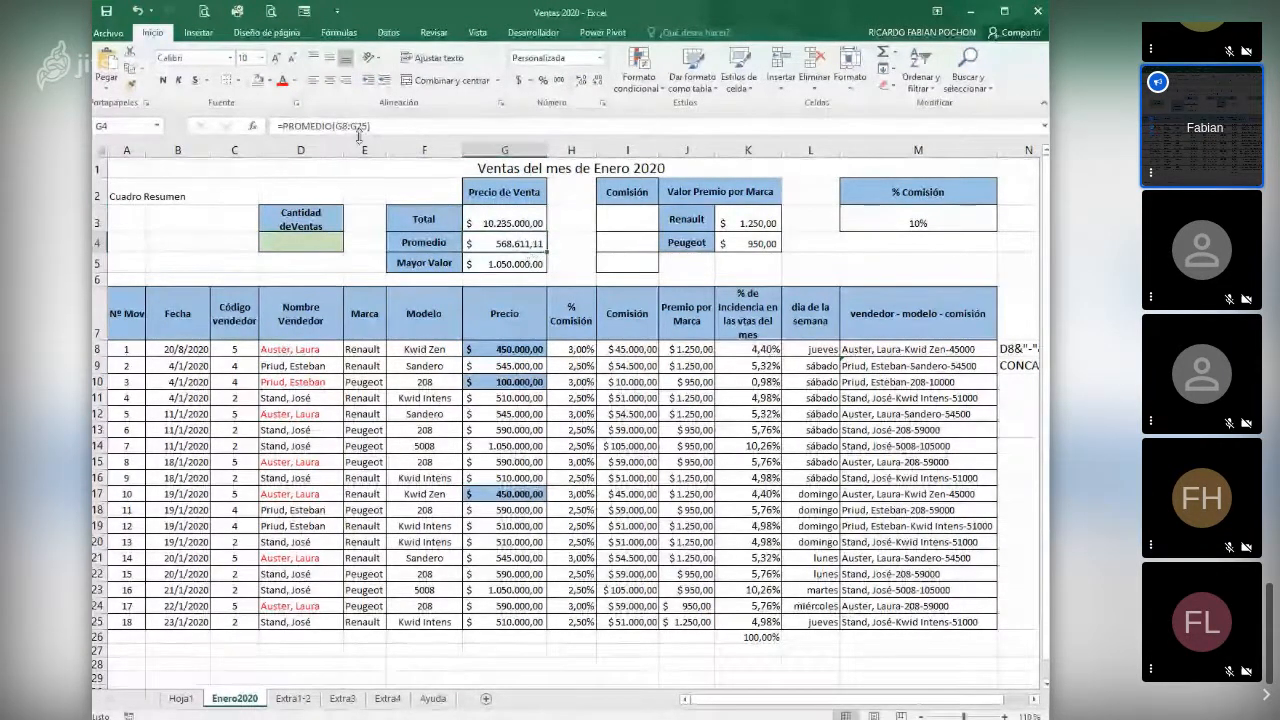
click(503, 265)
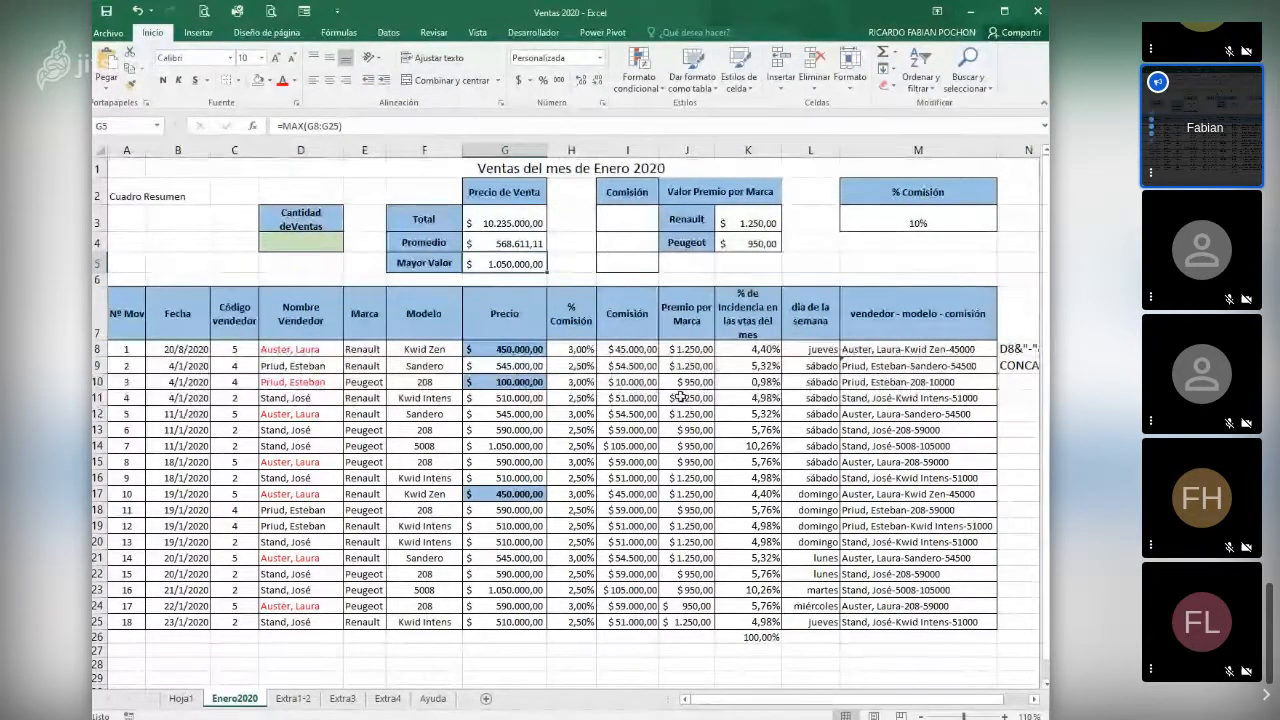
click(760, 350)
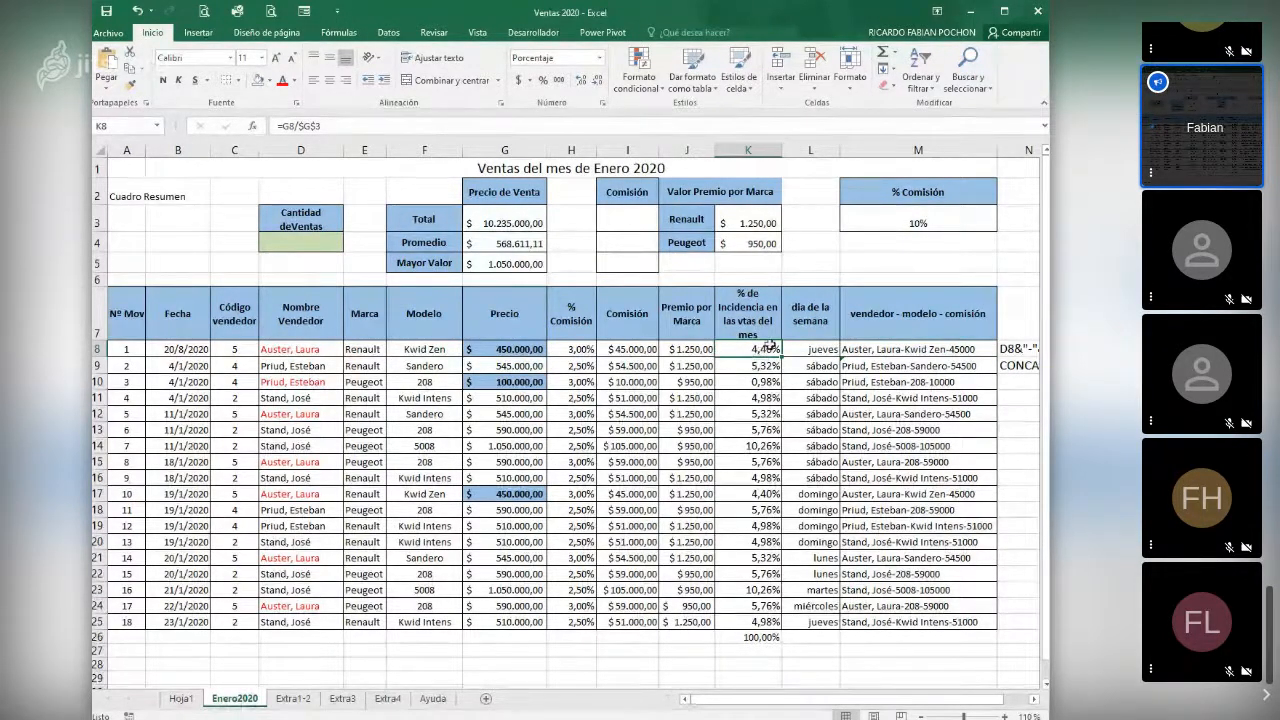
click(872, 349)
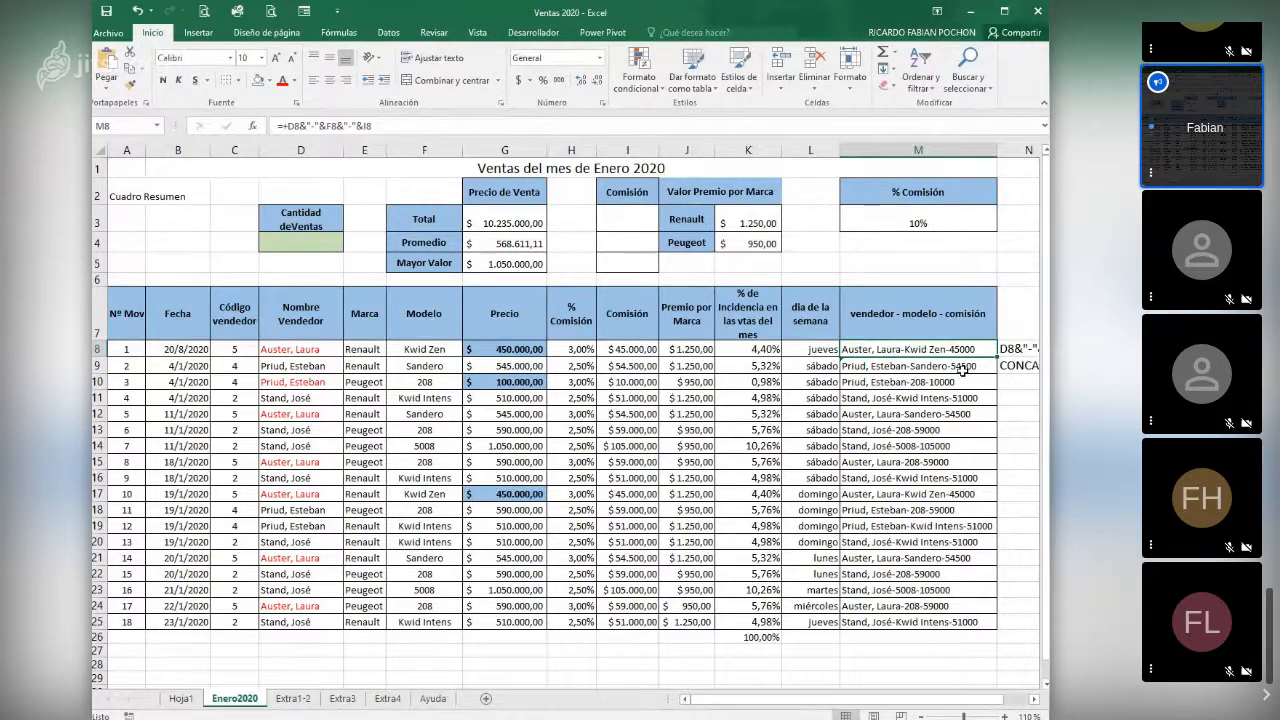
drag(972, 700, 1008, 710)
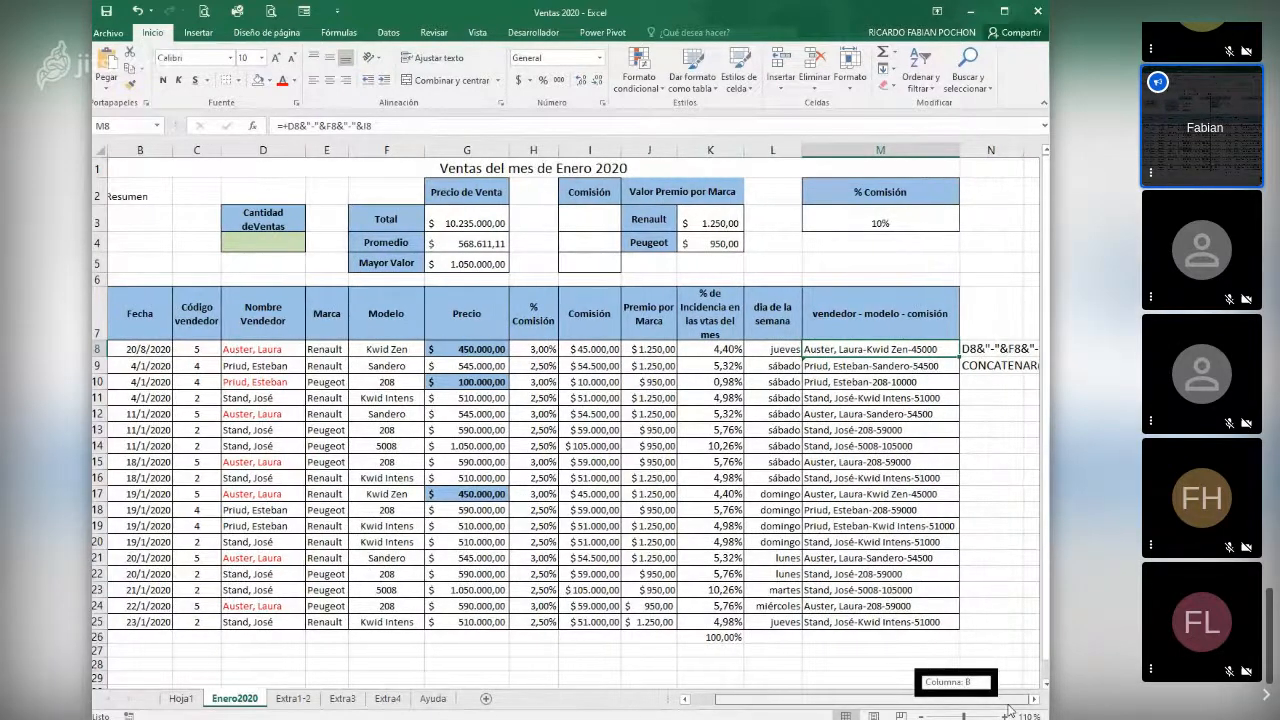
key(Down)
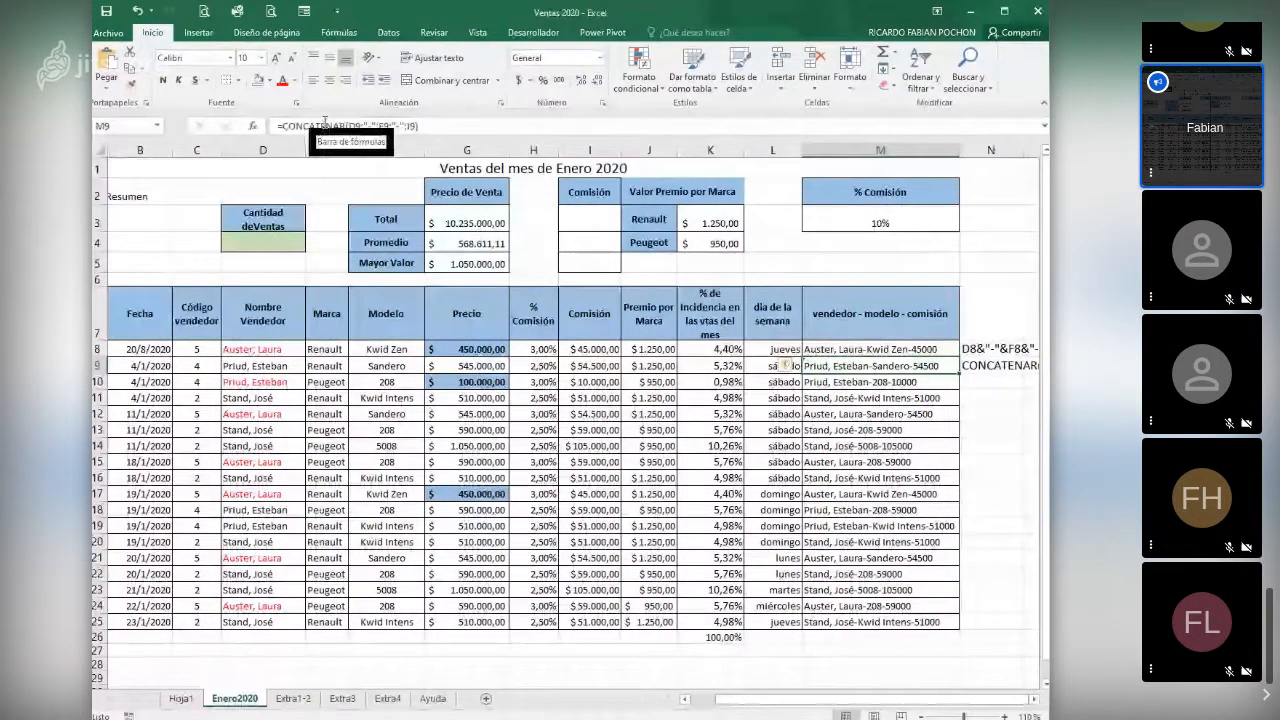
click(958, 351)
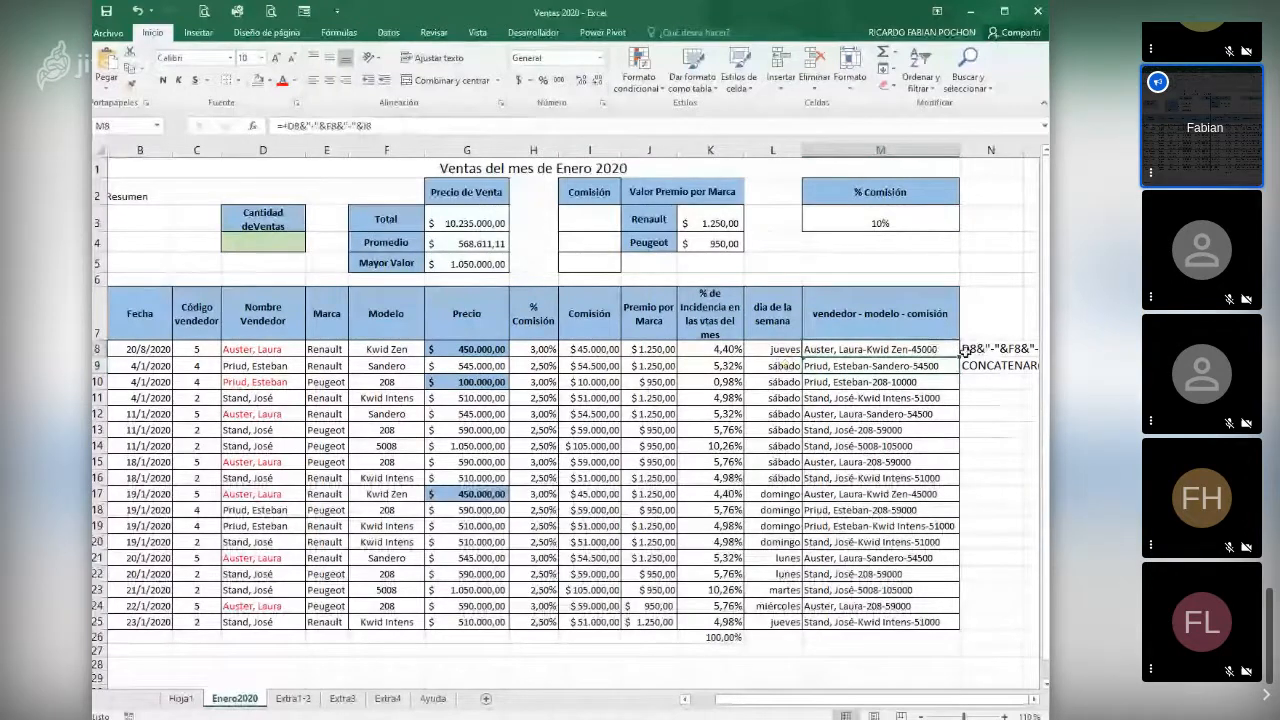
click(676, 351)
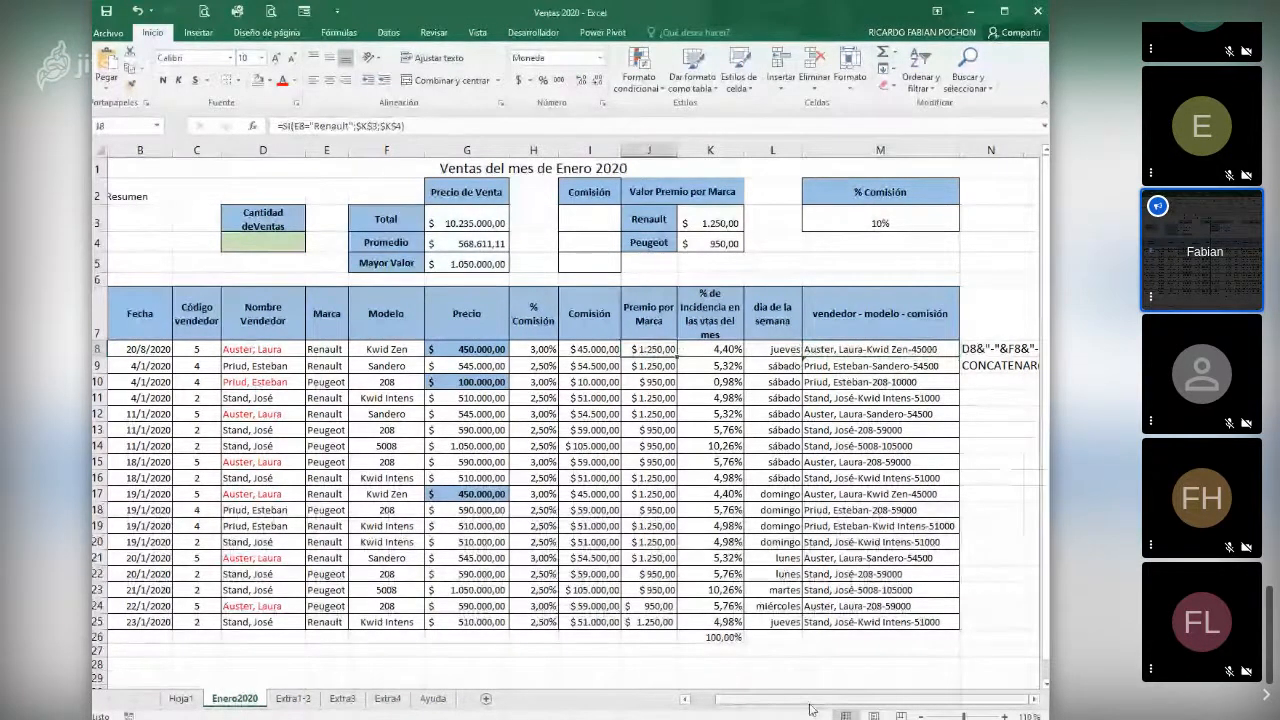
drag(811, 706, 743, 712)
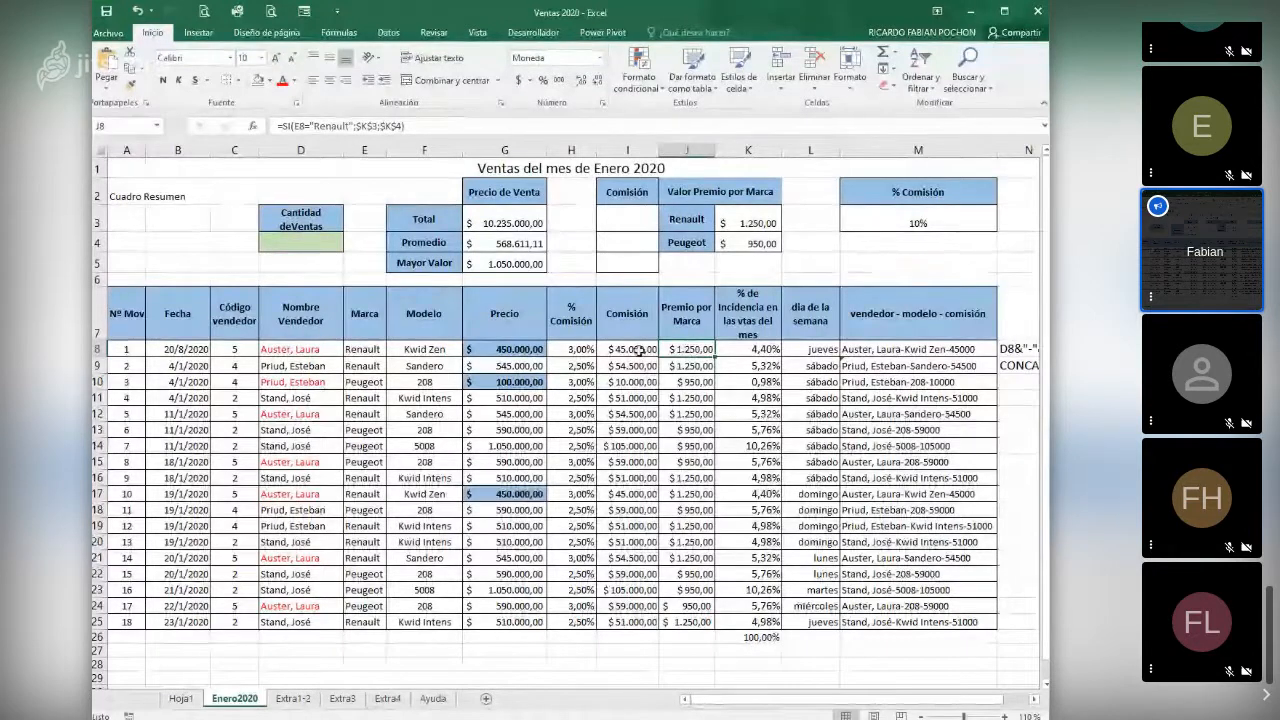
- Compare the descriptions of the CONTAR, CONTARA and CONTAR.BLANCO functions for cell D4, leaving without inserting any
click(319, 244)
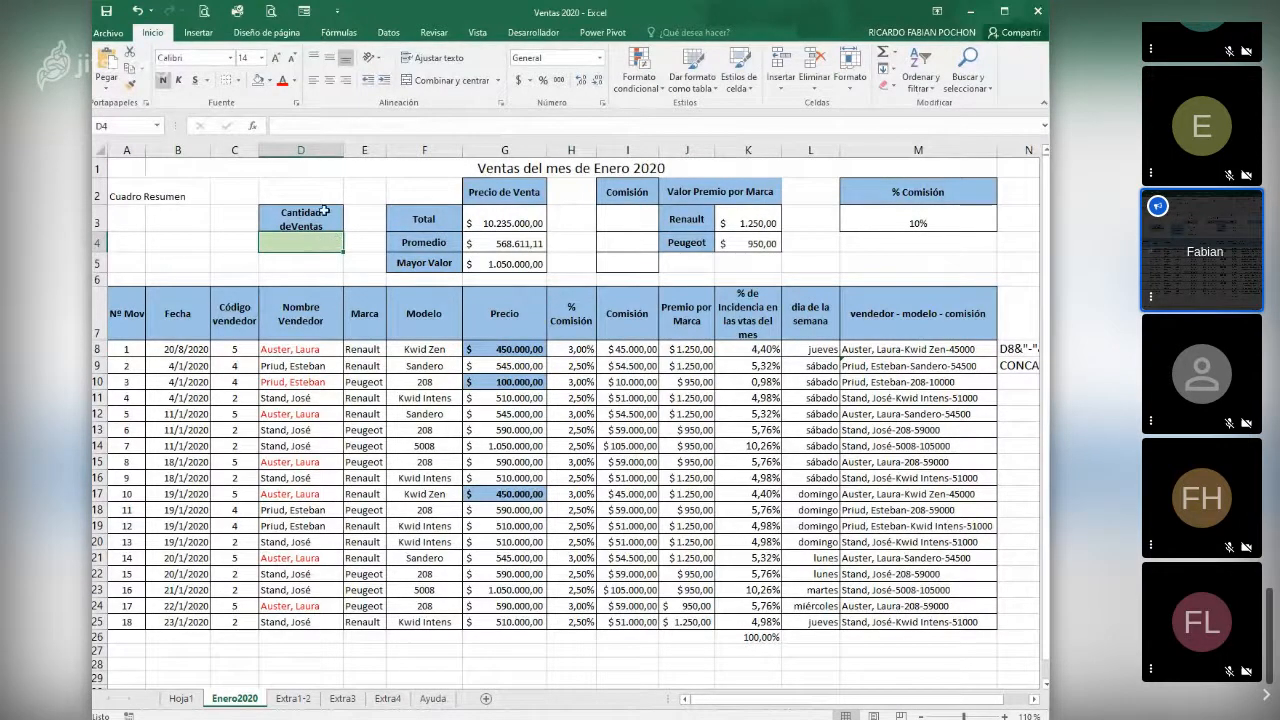
click(254, 126)
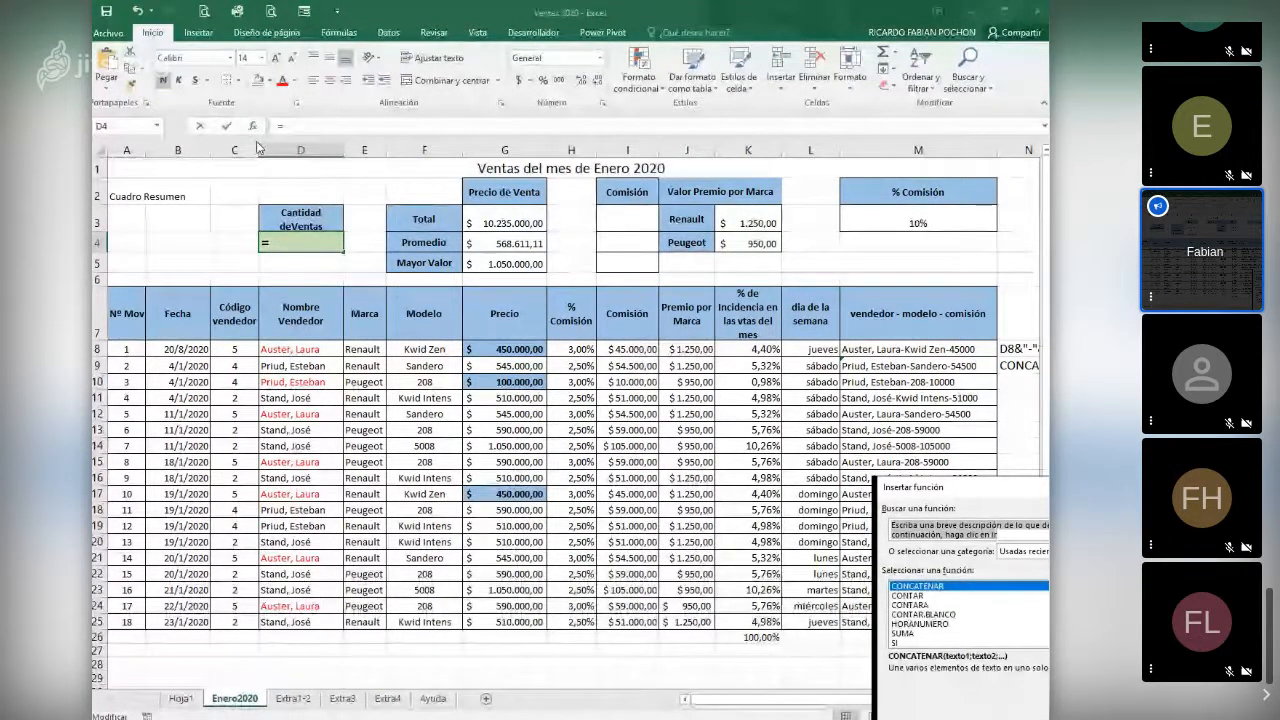
drag(1042, 489, 660, 317)
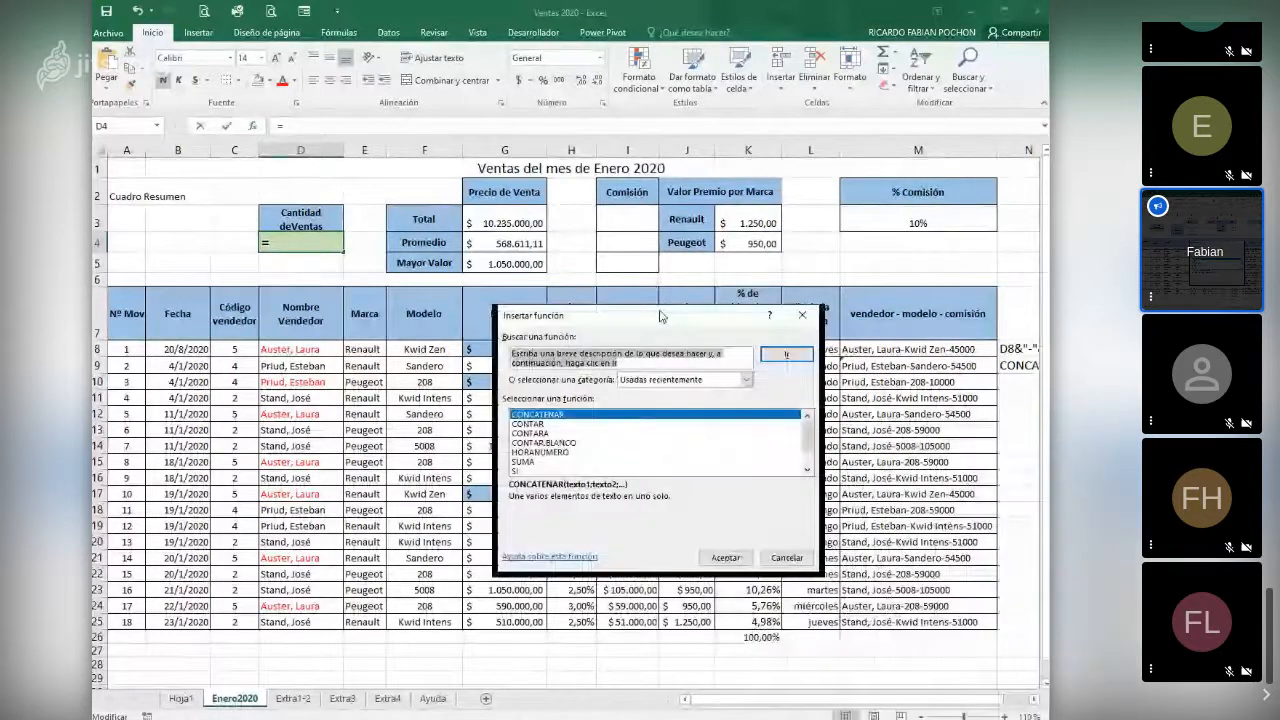
click(545, 424)
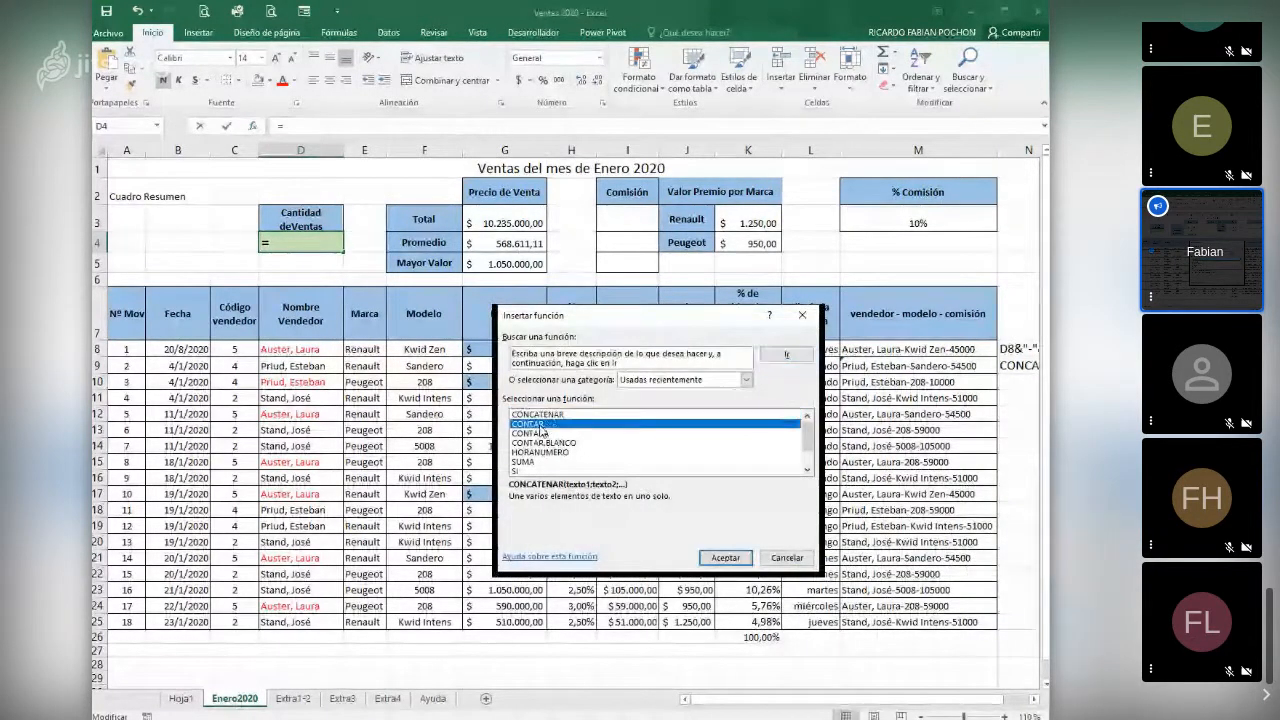
click(545, 433)
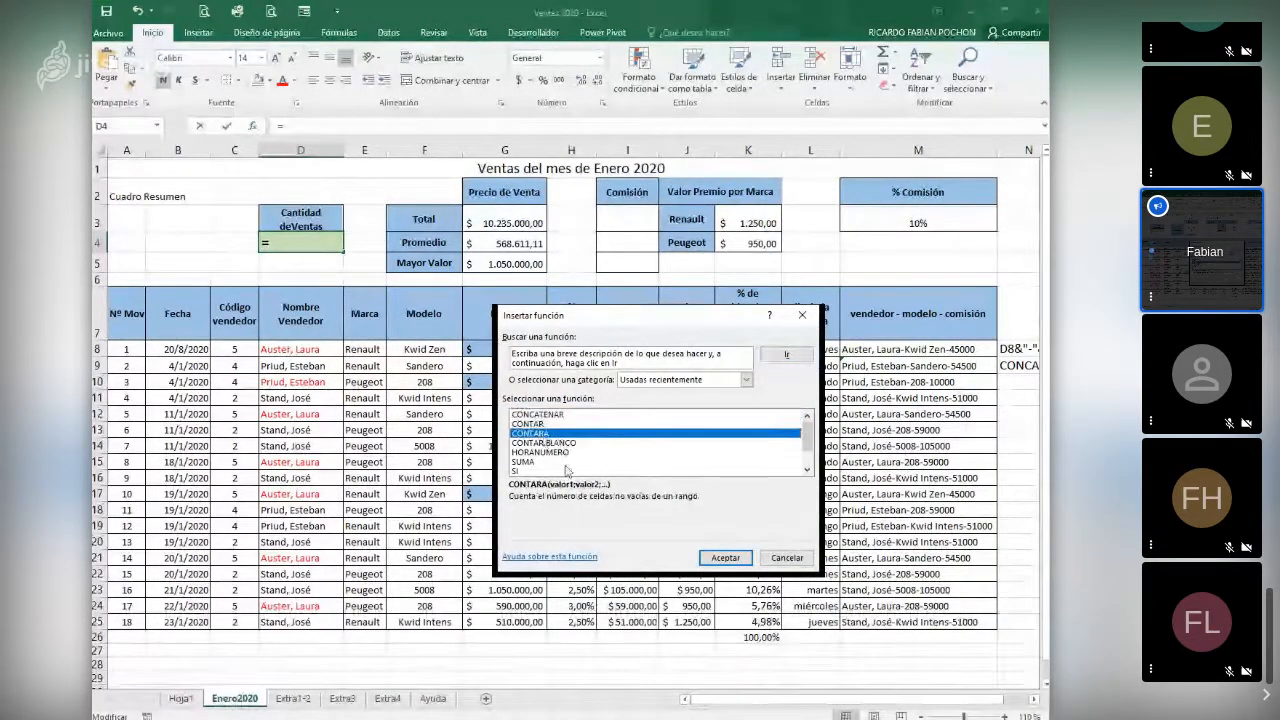
click(548, 443)
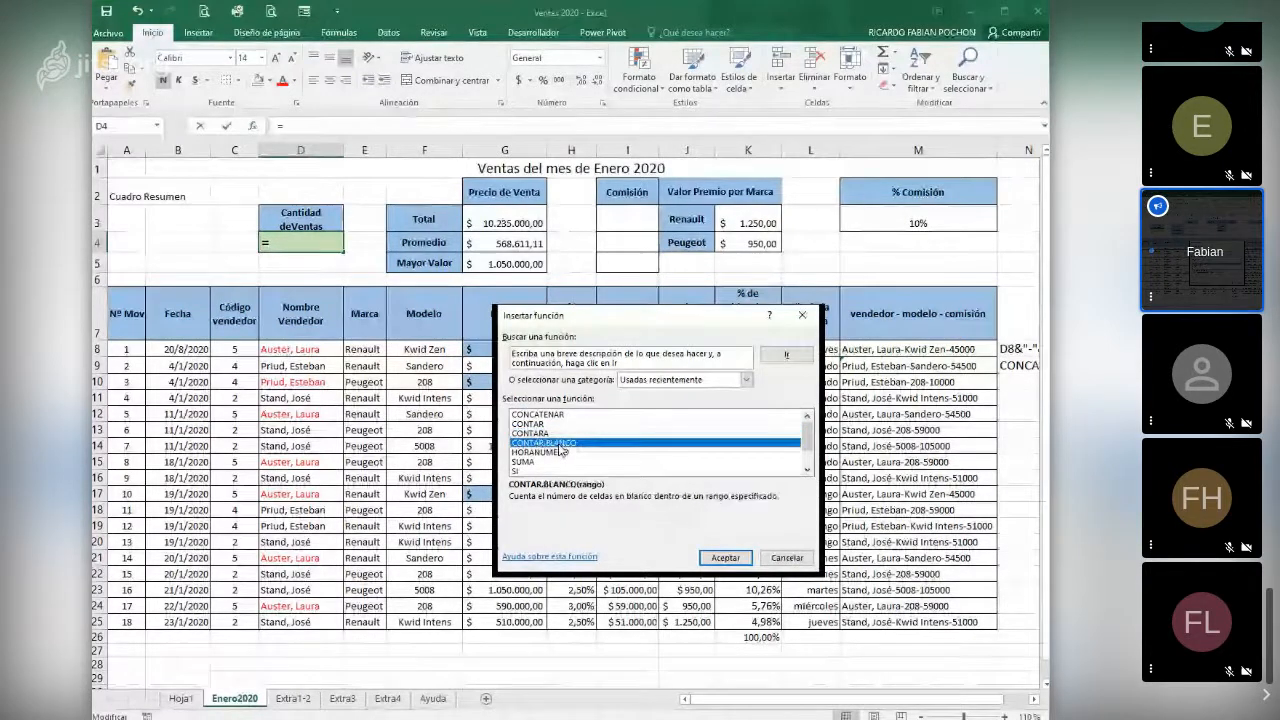
click(537, 425)
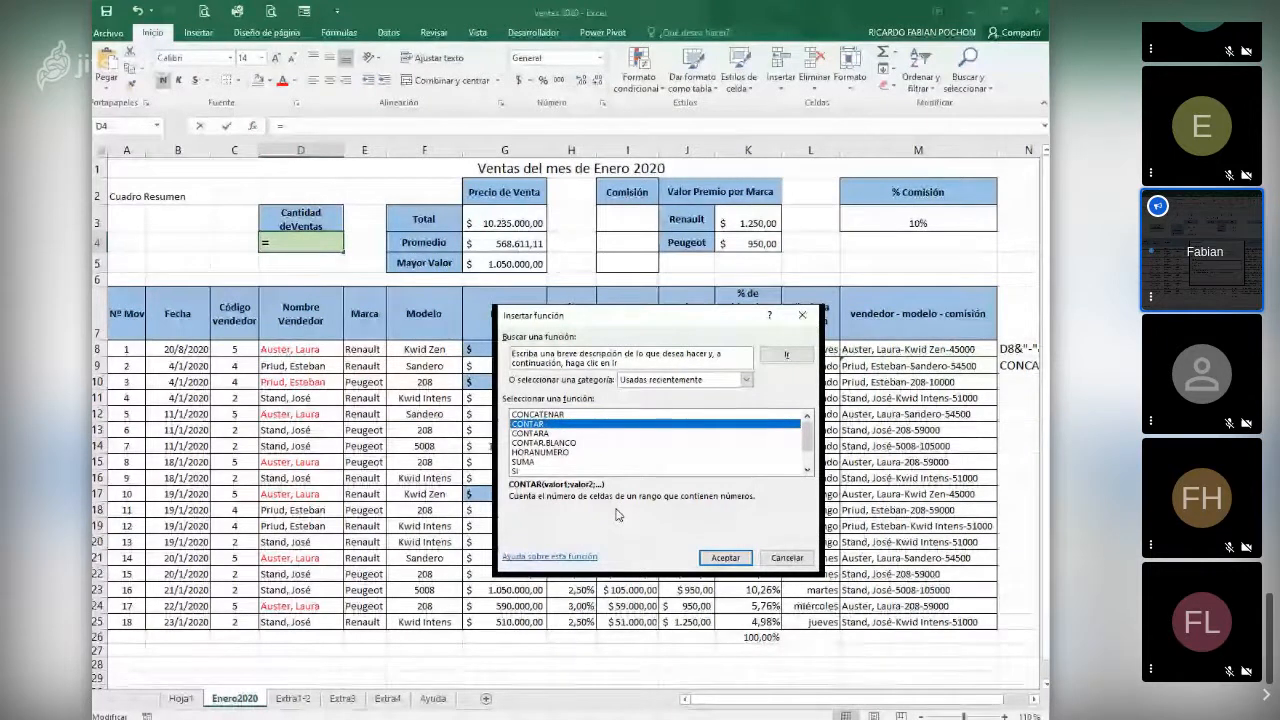
click(543, 434)
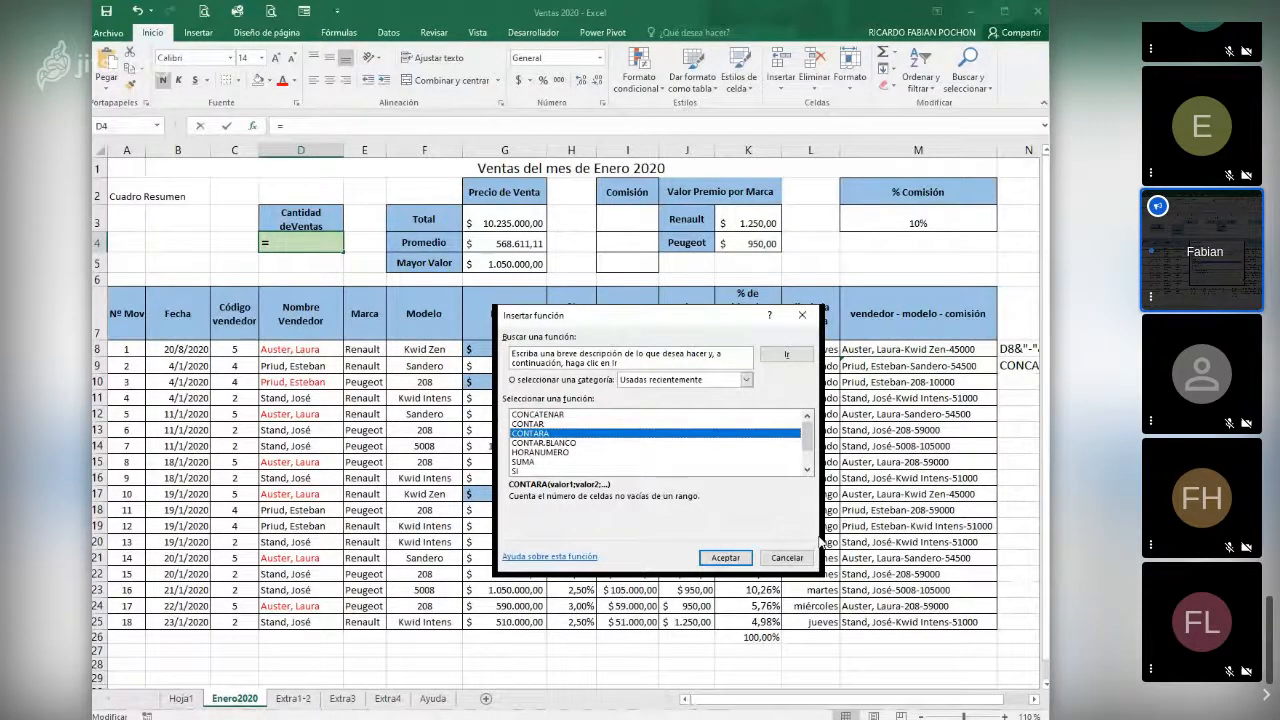
click(563, 444)
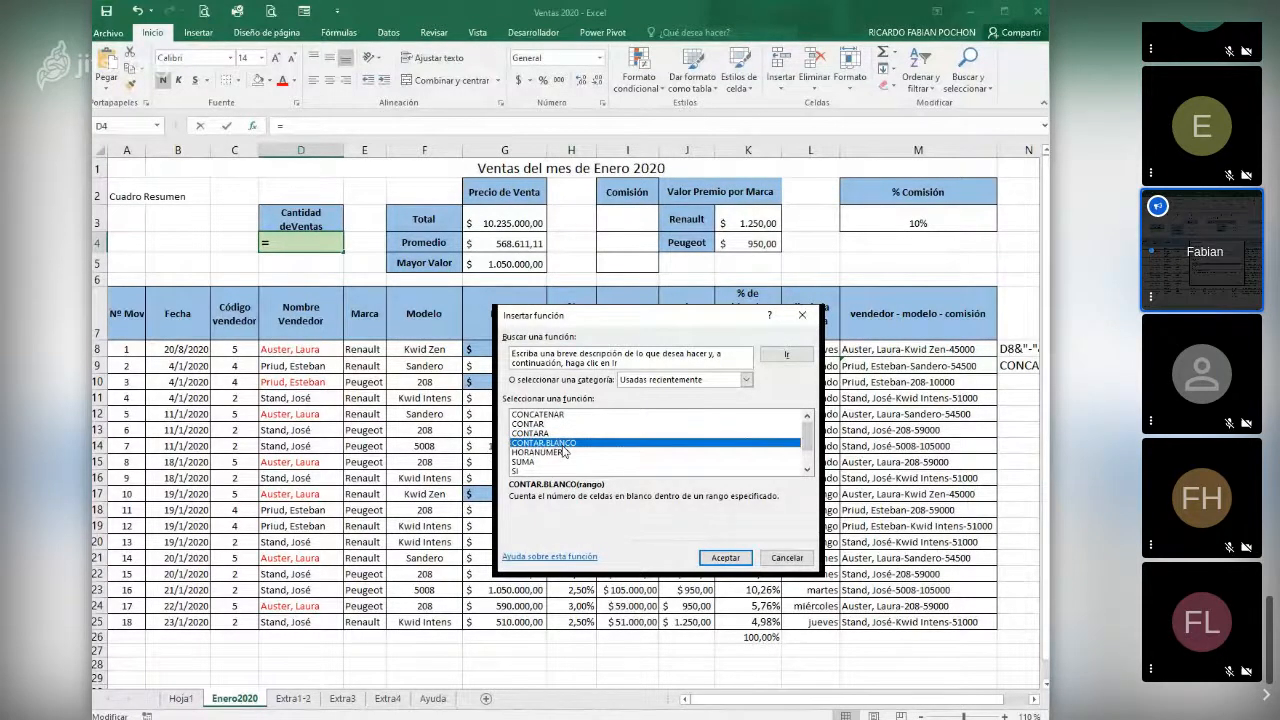
click(794, 557)
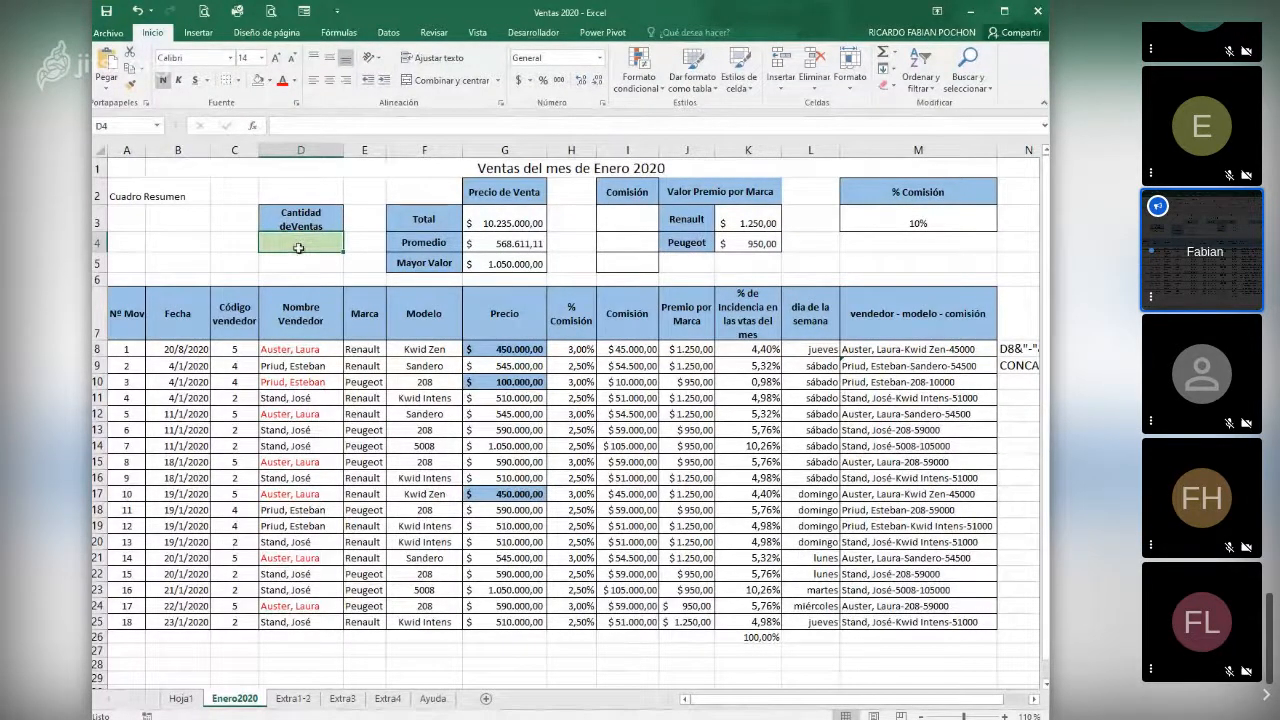
- Examine the vendor code, vendor name and model columns to see which kinds of data they contain
click(221, 351)
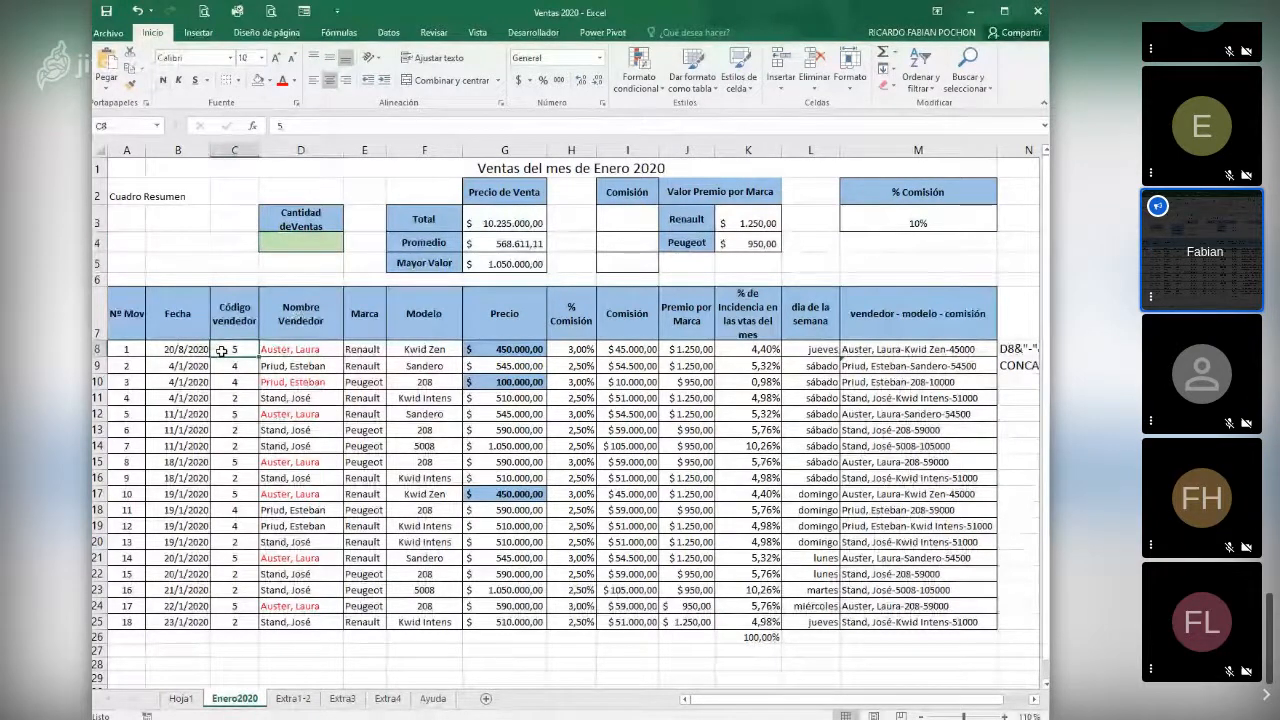
key(Down)
key(Down)
key(Down)
key(Down)
key(Down)
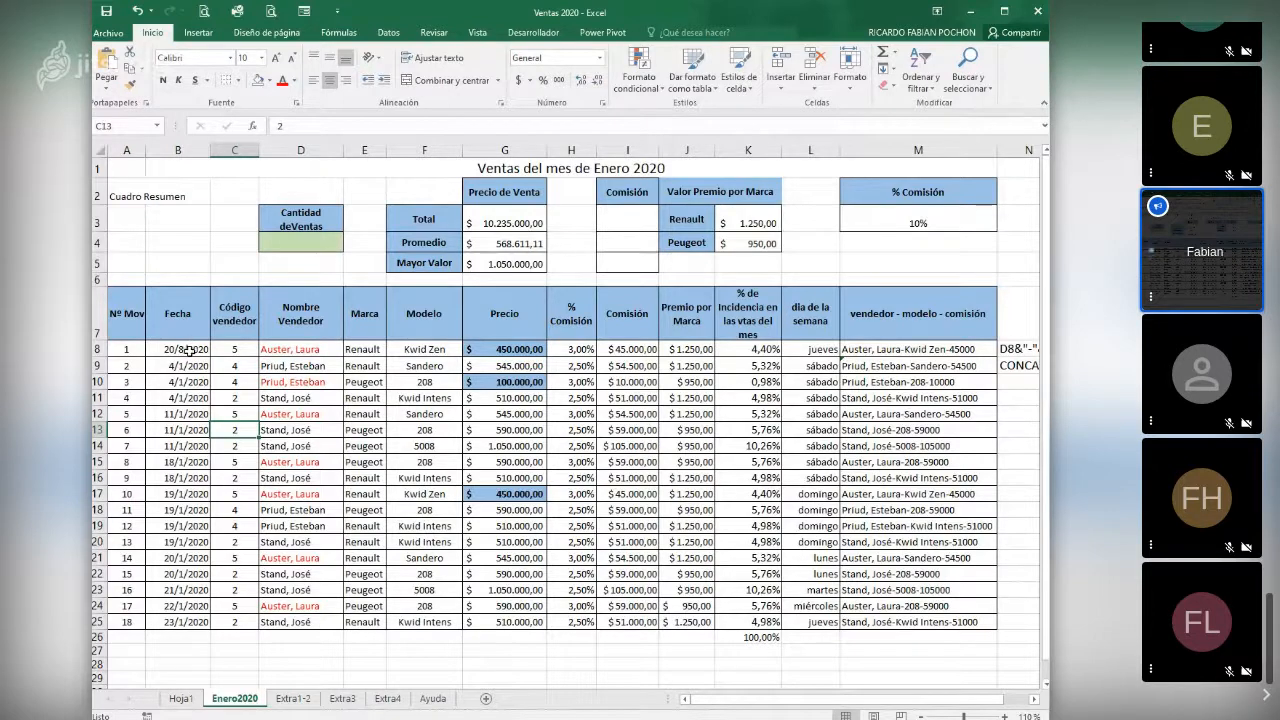
drag(232, 353, 242, 581)
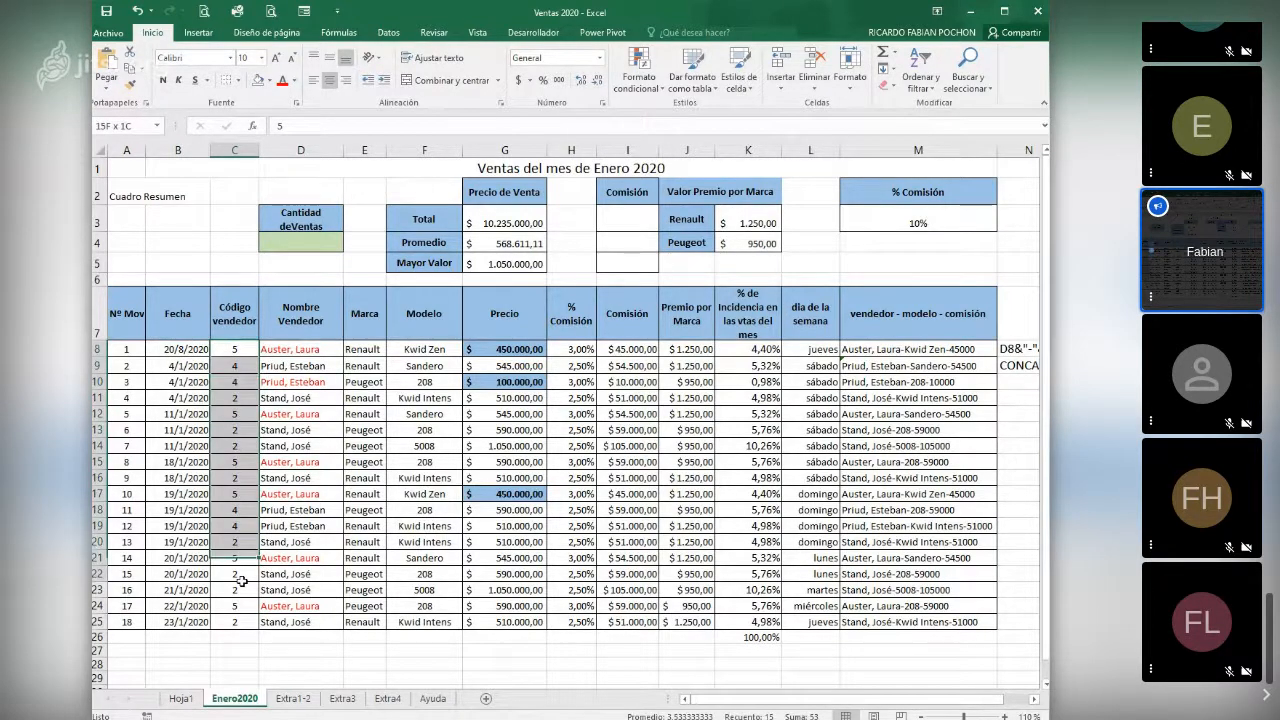
drag(300, 353, 305, 608)
drag(424, 349, 408, 617)
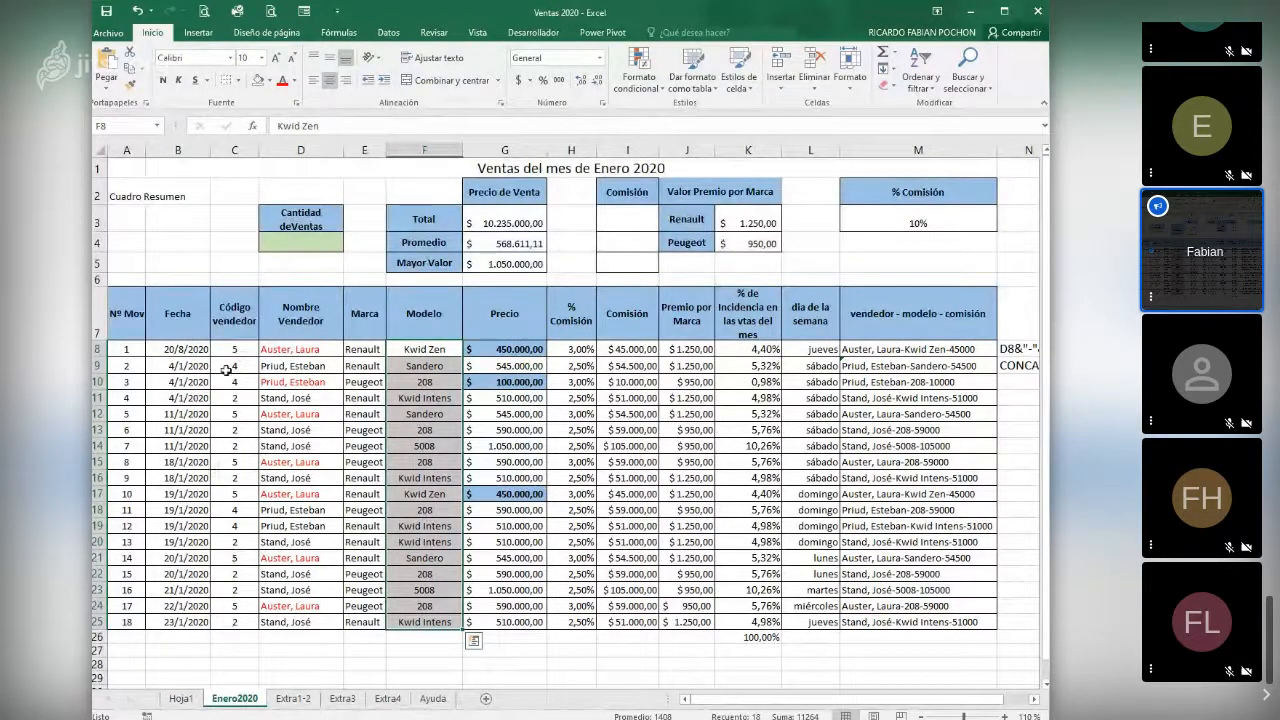
drag(226, 349, 240, 622)
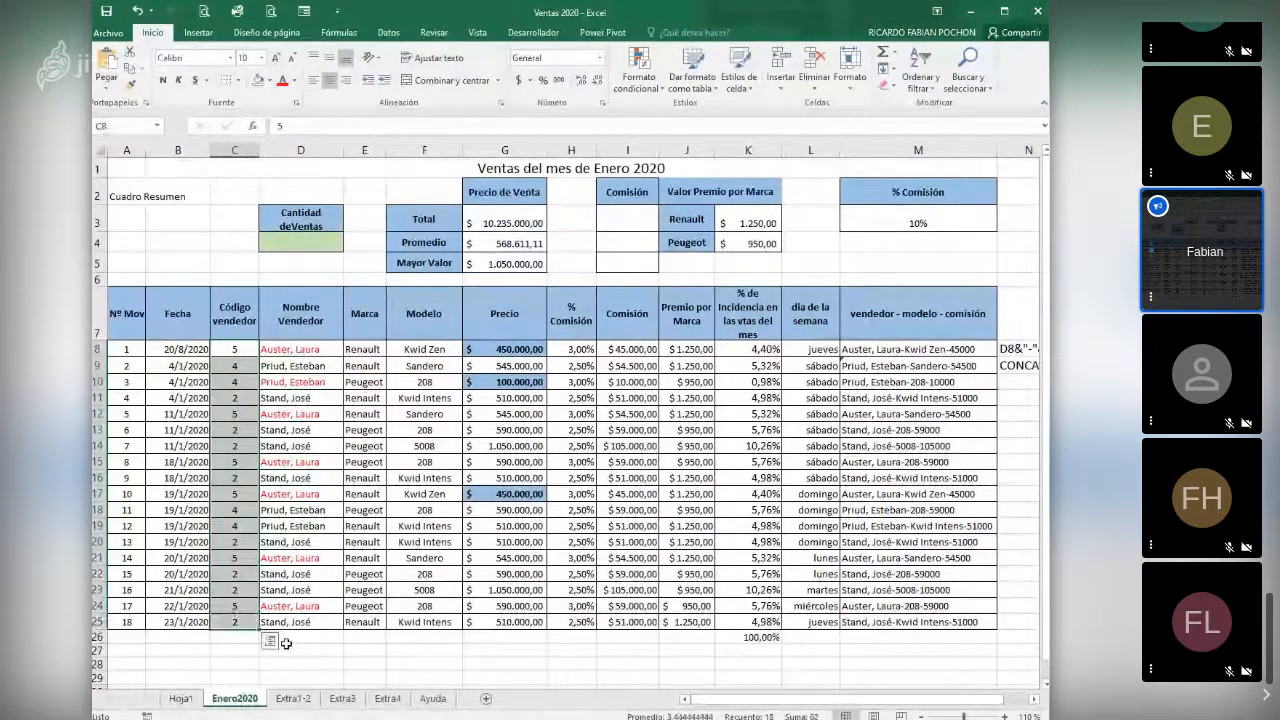
- Insert the CONTAR function in D4 under Cantidad de Ventas to count the vendor codes in C8:C25
click(316, 244)
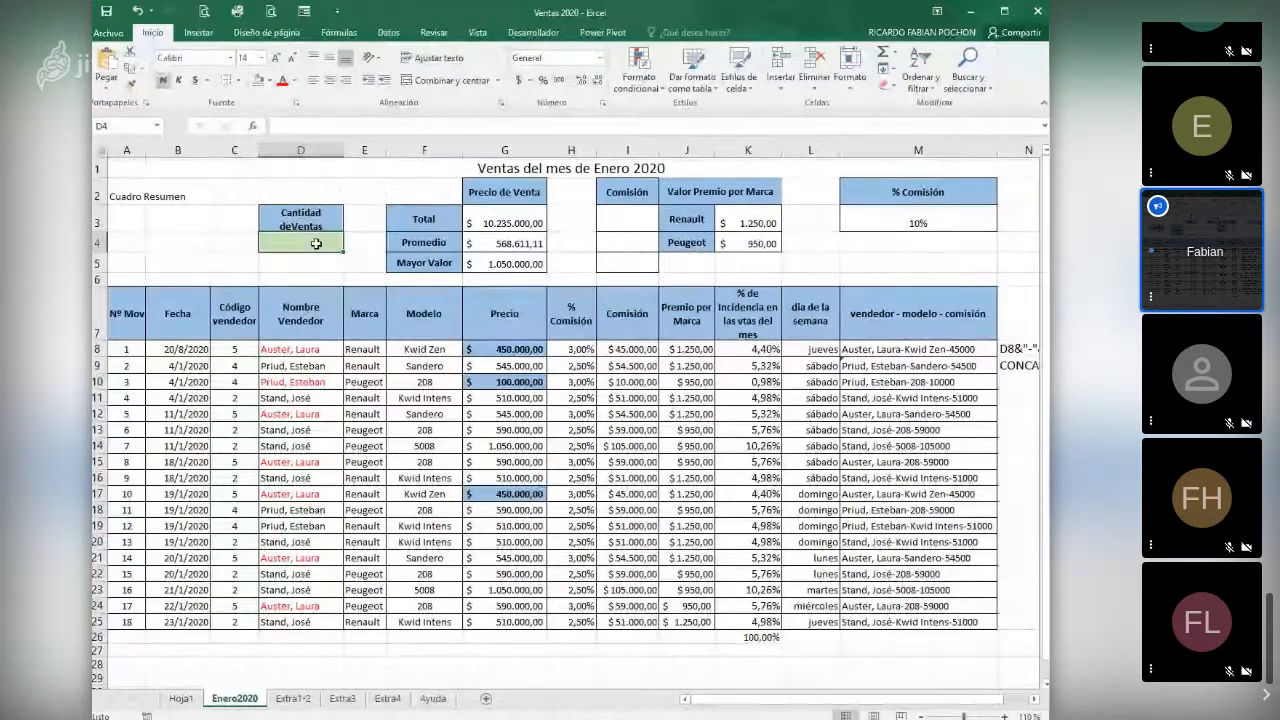
click(252, 126)
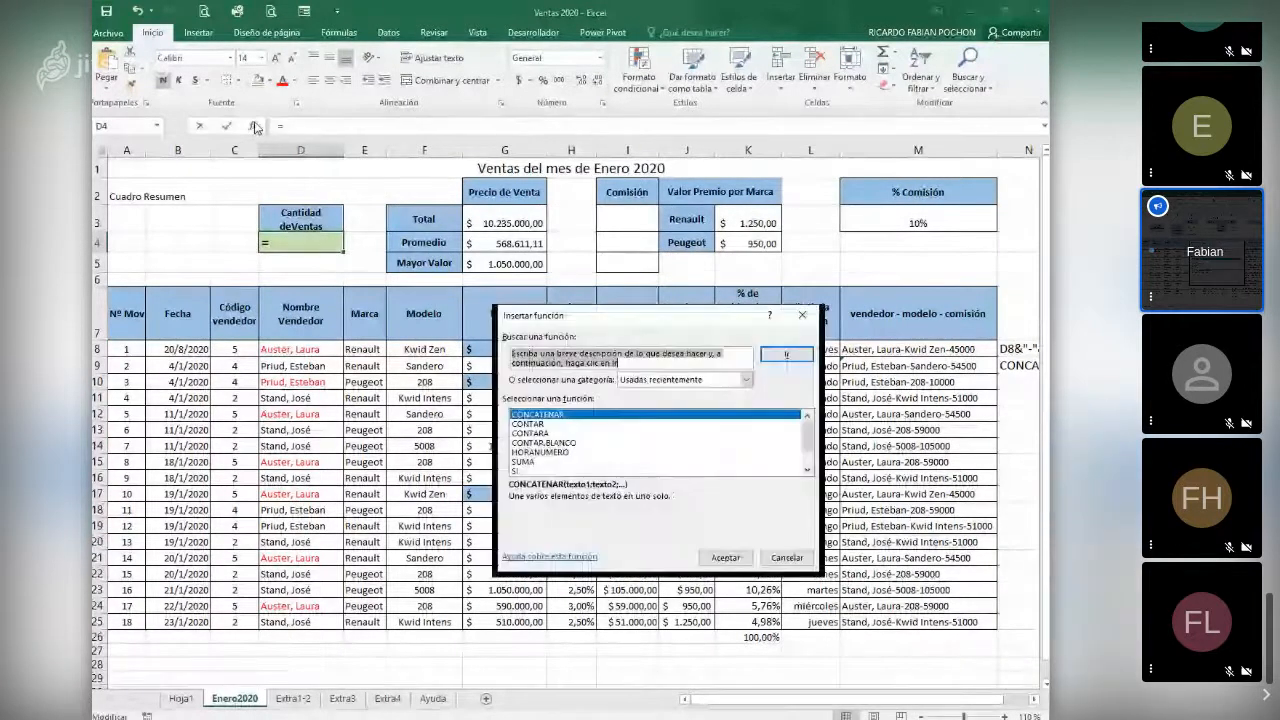
click(530, 424)
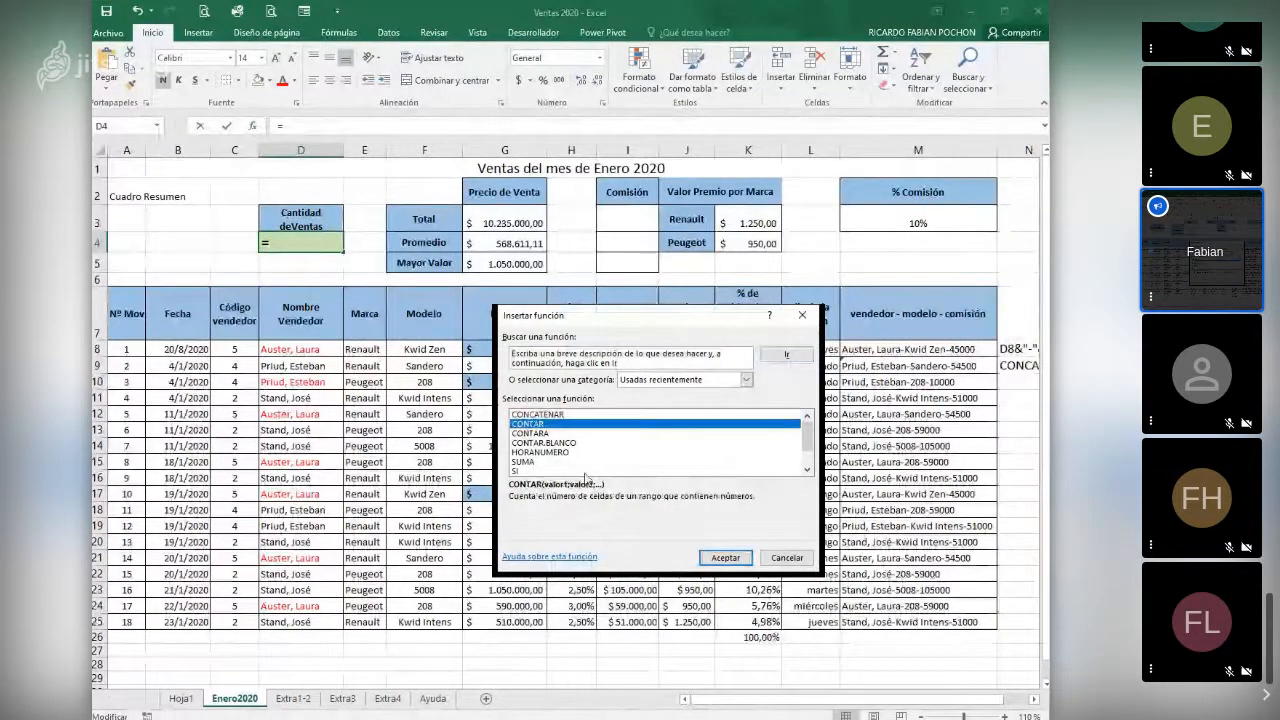
click(720, 559)
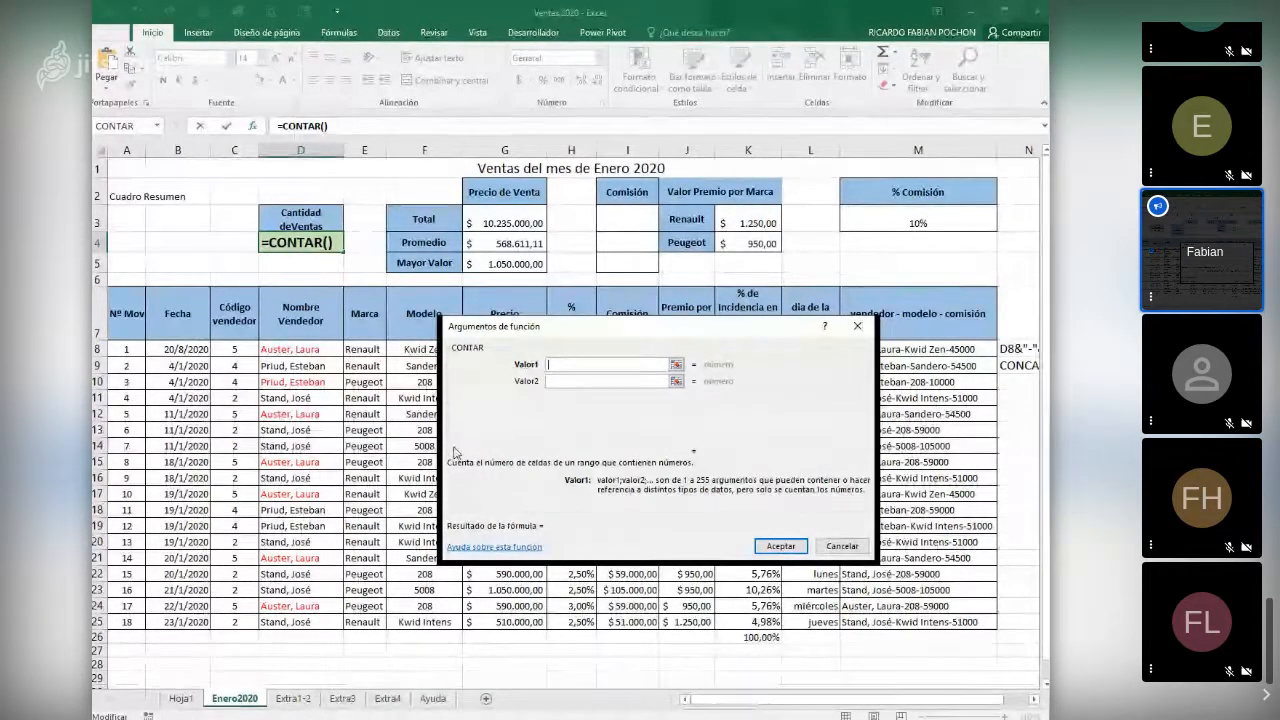
drag(234, 349, 236, 625)
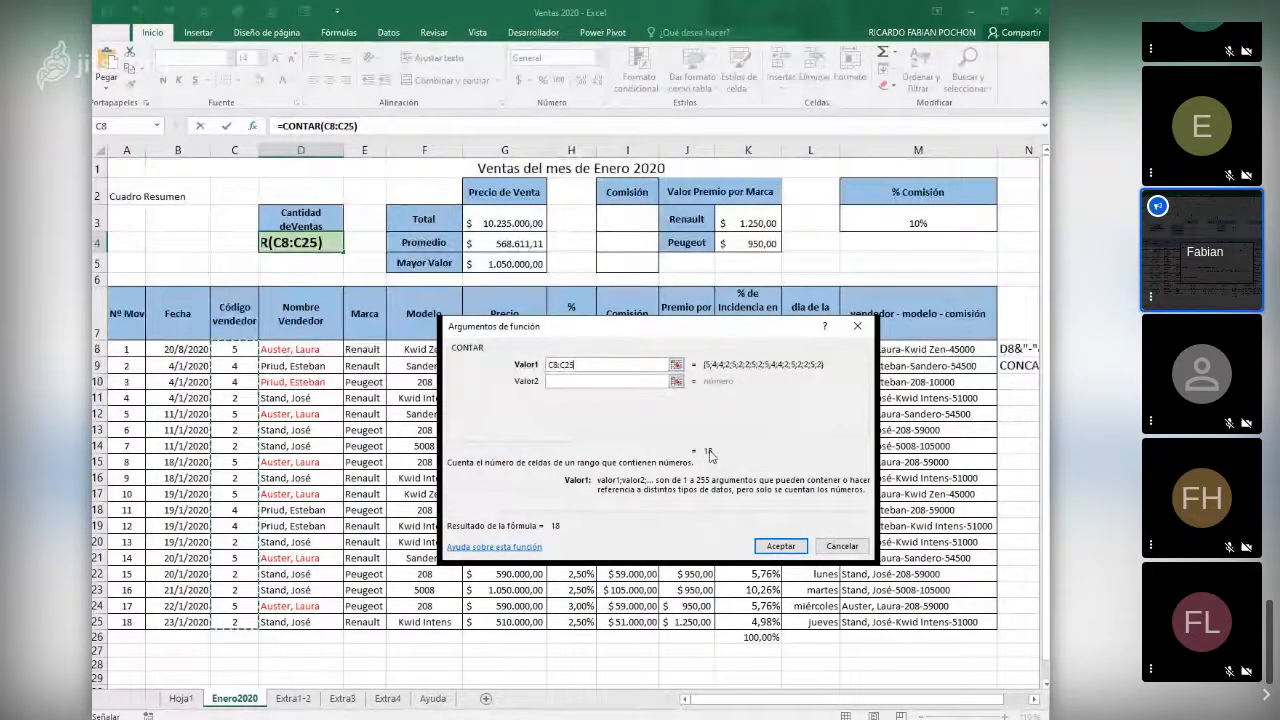
click(777, 546)
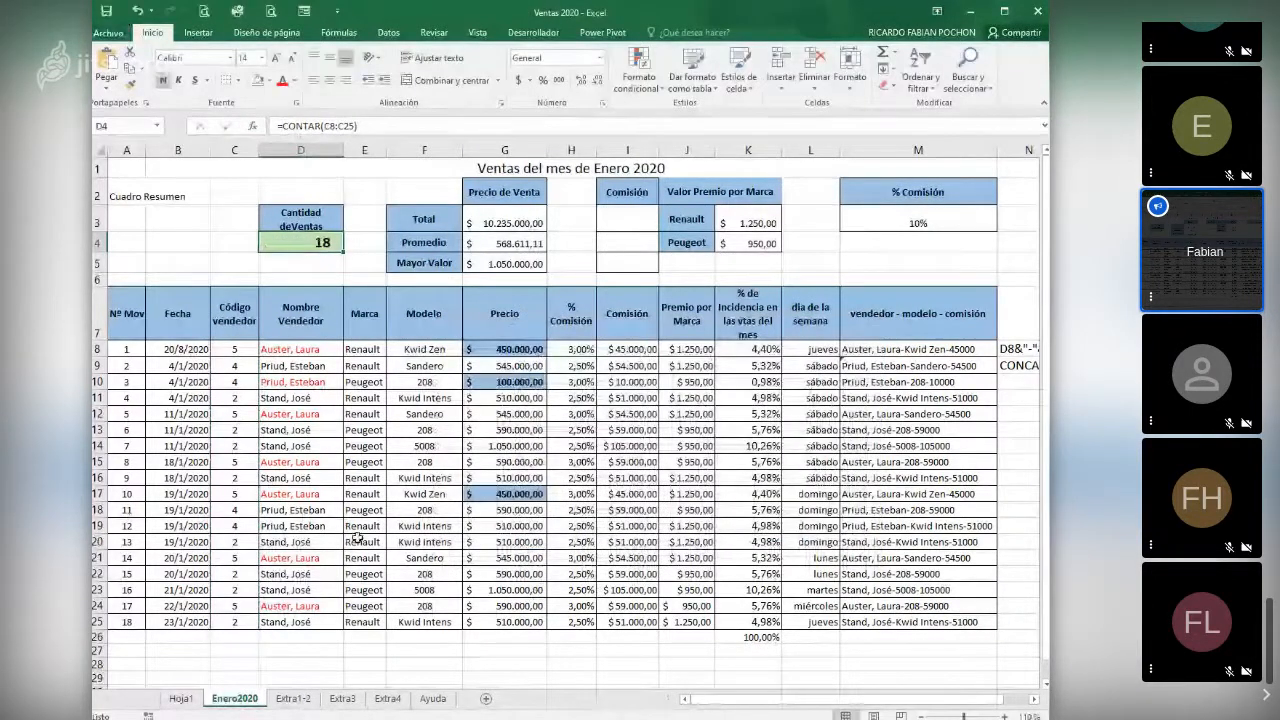
- Test the sales count by clearing the vendor codes in C13:C14, and undo the deletion
drag(245, 432, 243, 446)
key(Delete)
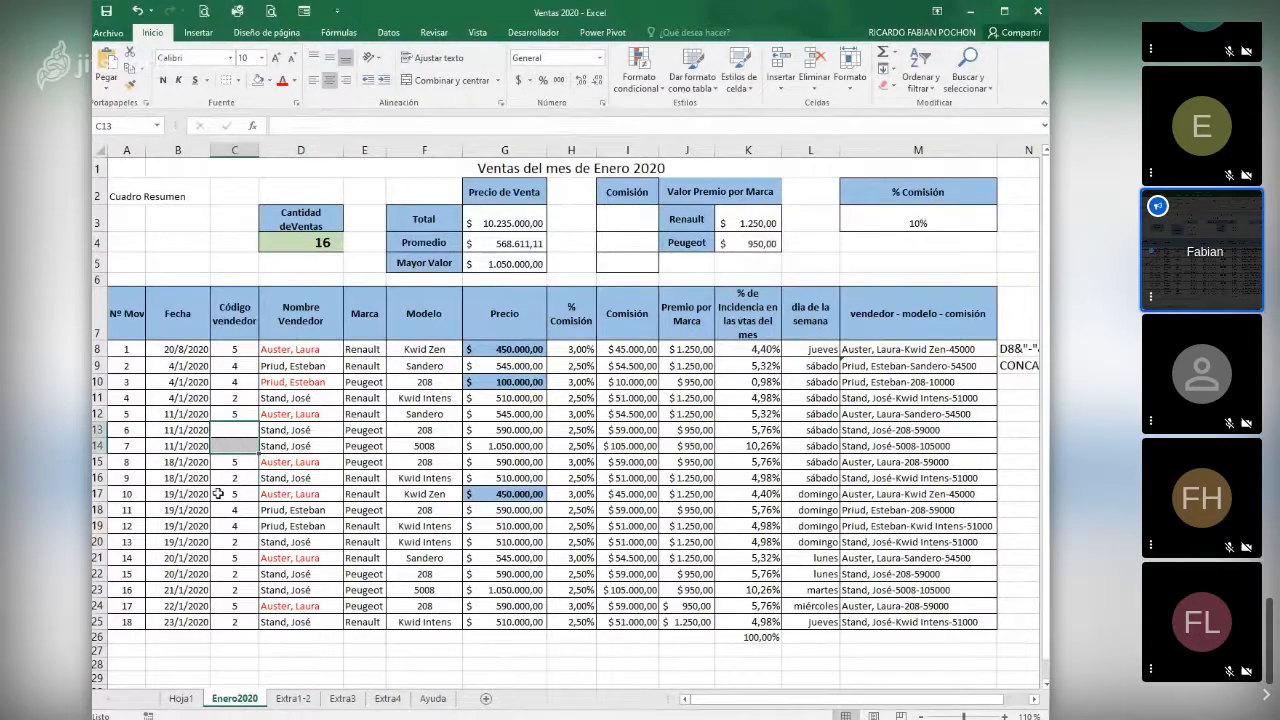
click(228, 478)
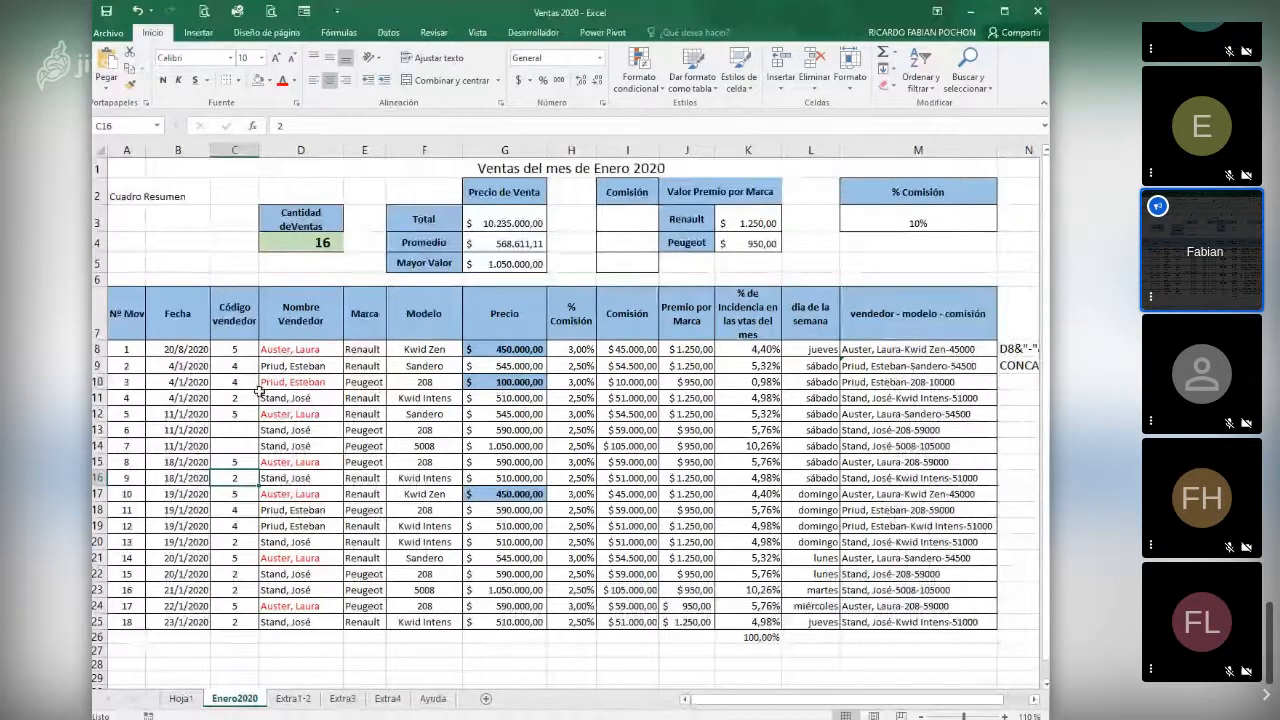
key(ctrl+z)
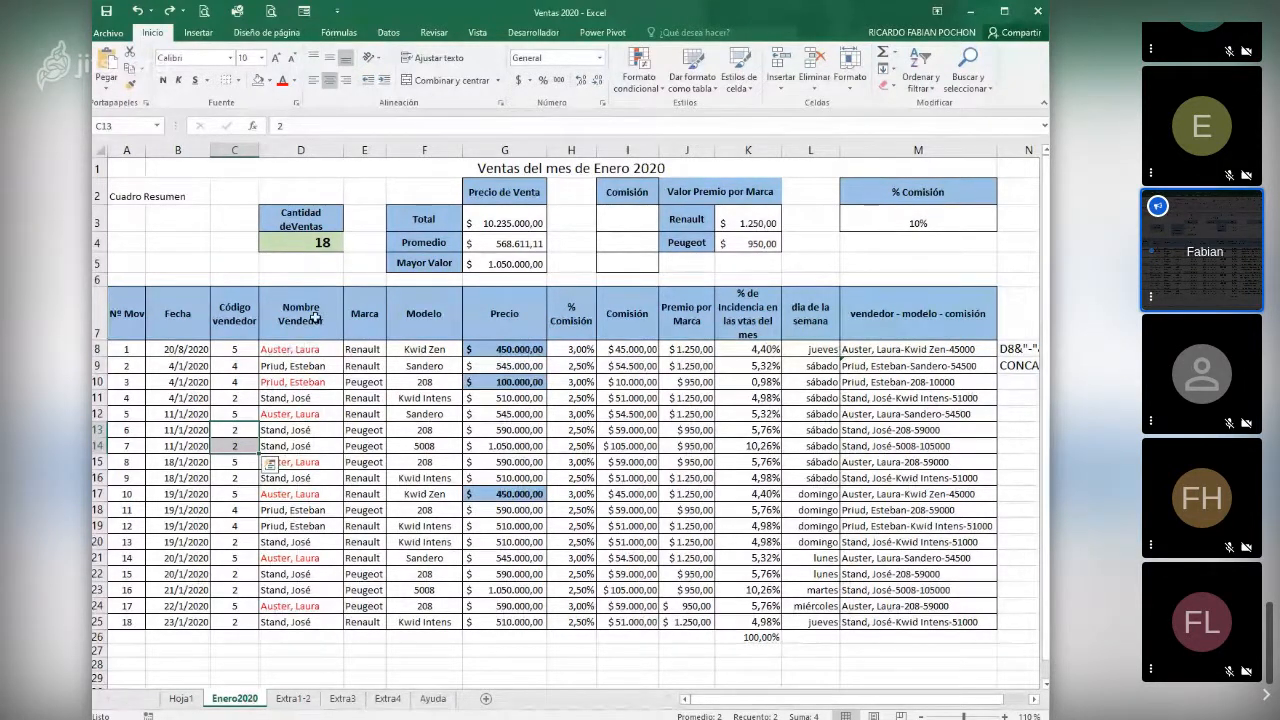
- Clear the CONTAR formula from cell D4 under Cantidad de Ventas
click(322, 248)
key(Delete)
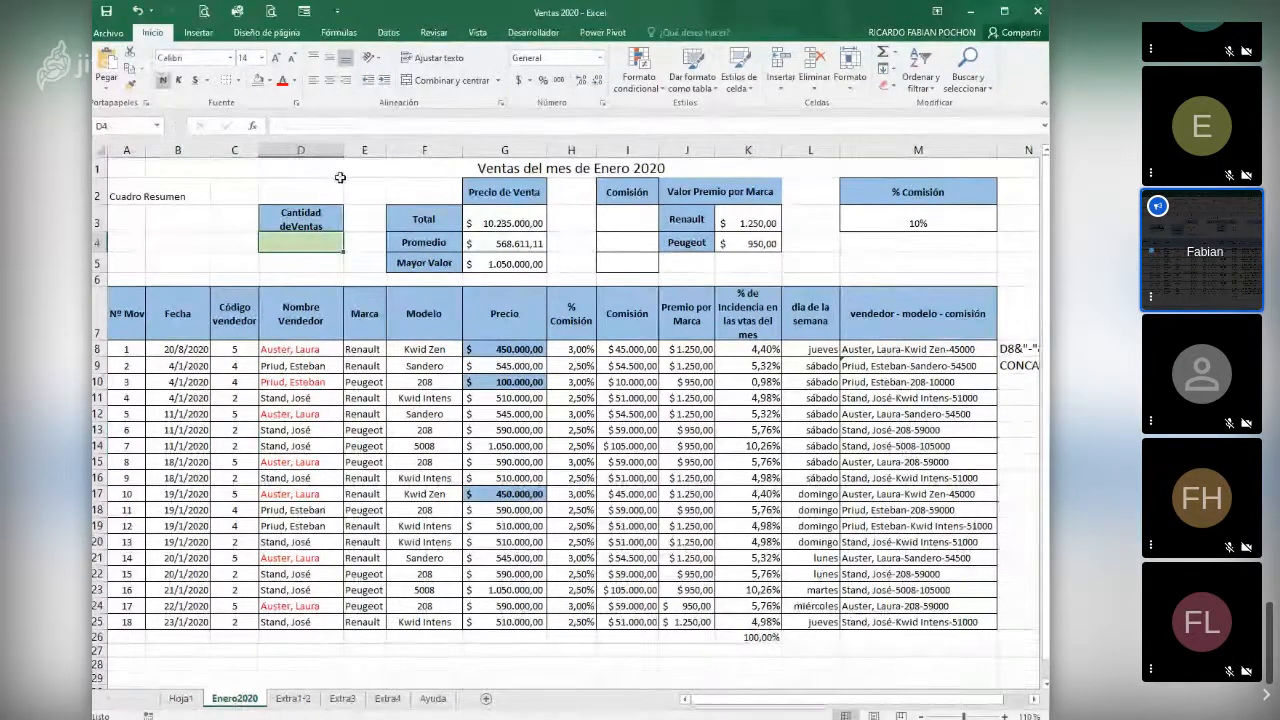
- Insert the CONTARA function in D4 with the vendor names in D8:D25 as its first value
click(253, 127)
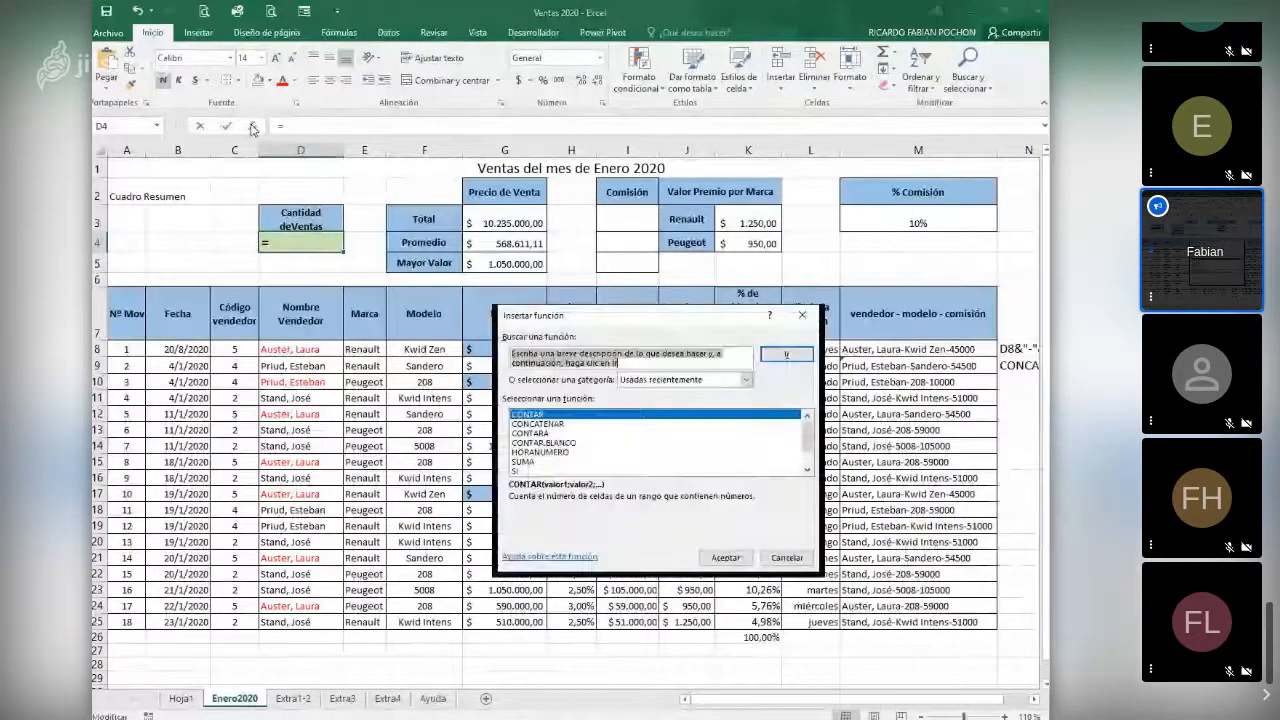
click(540, 433)
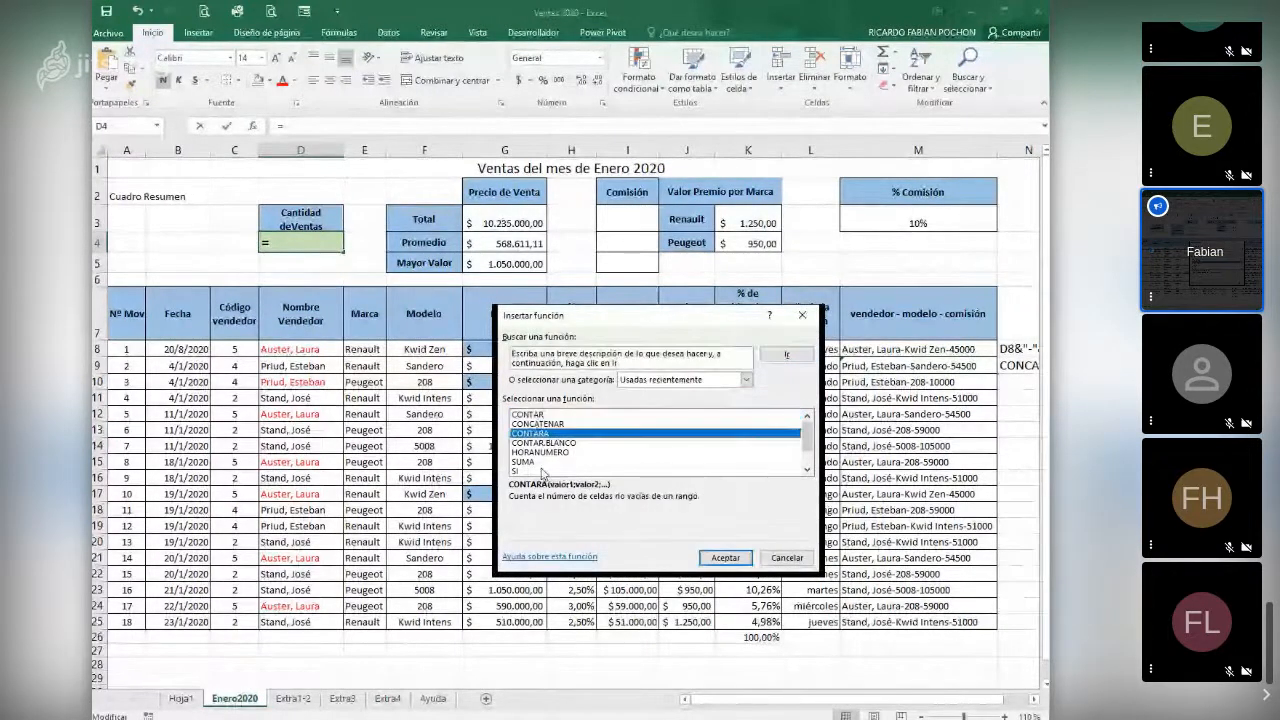
click(733, 558)
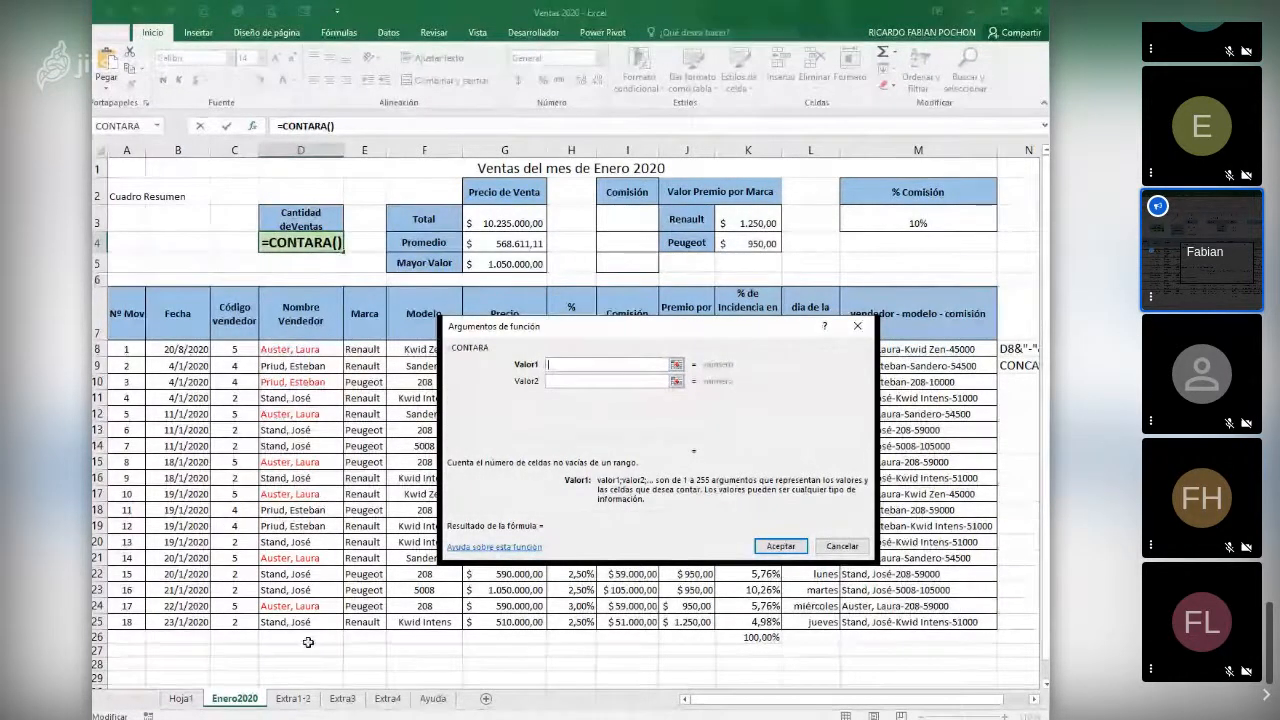
click(315, 349)
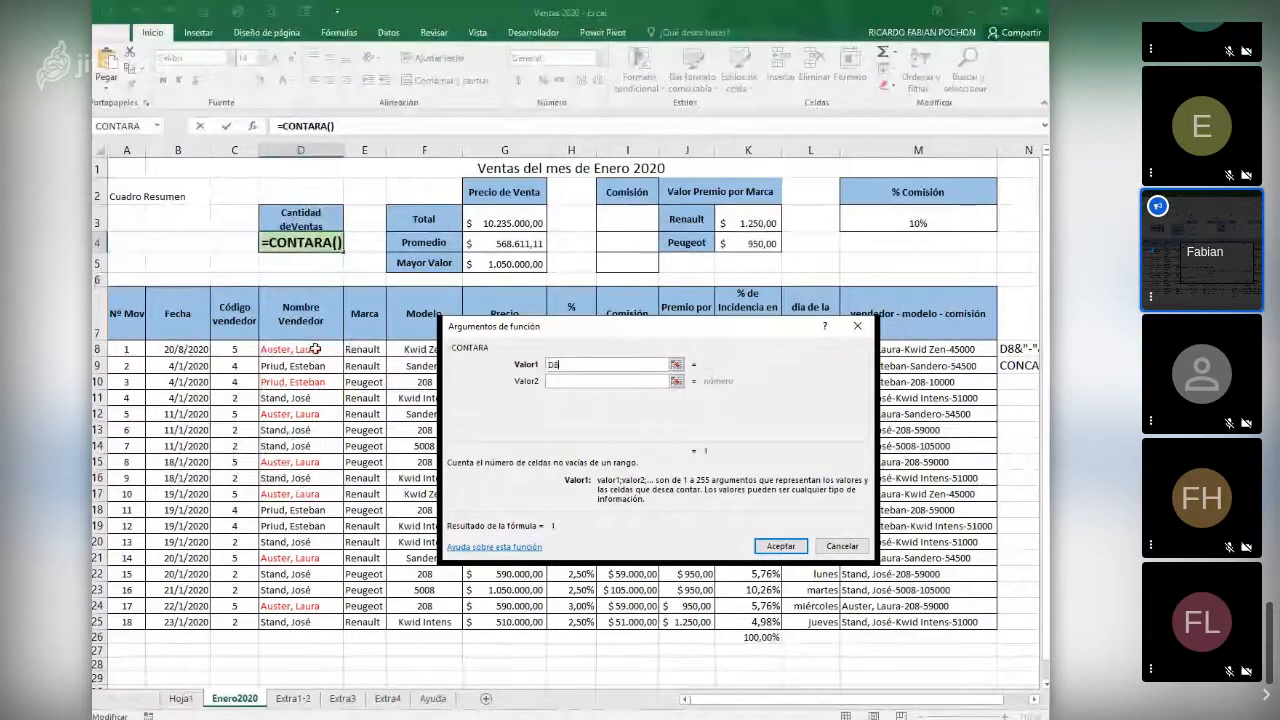
drag(315, 349, 319, 622)
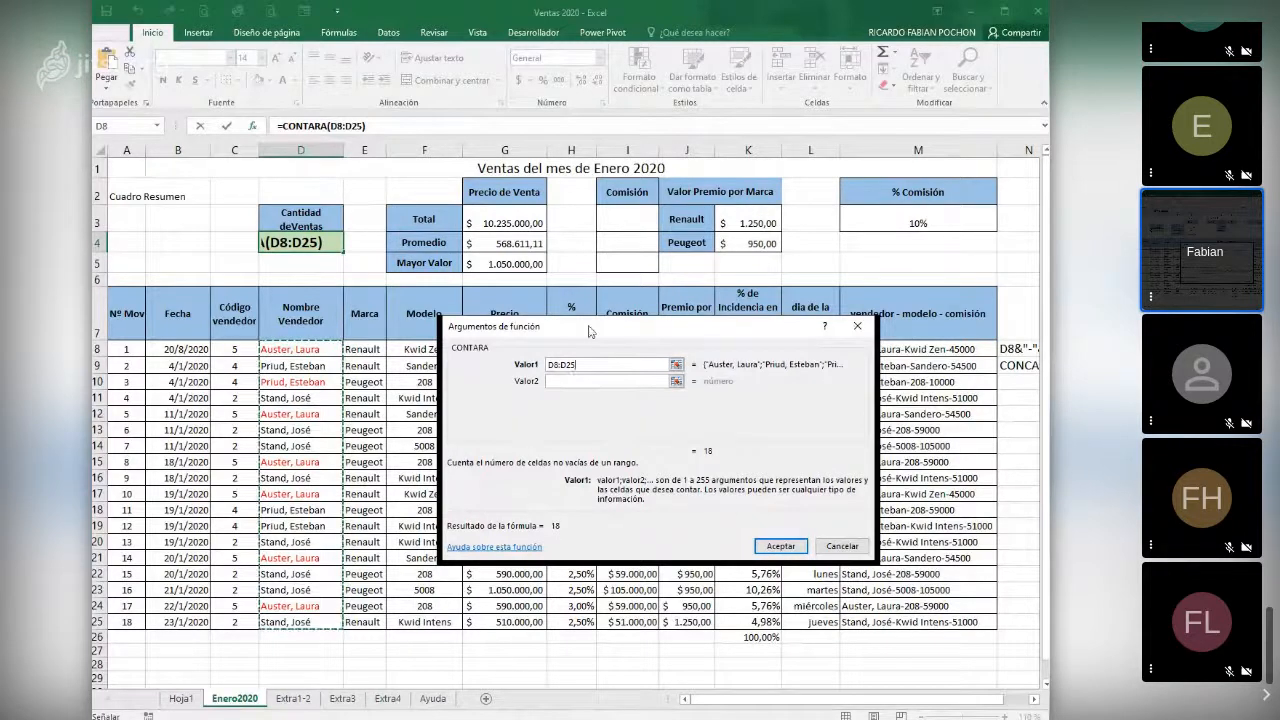
drag(589, 331, 582, 331)
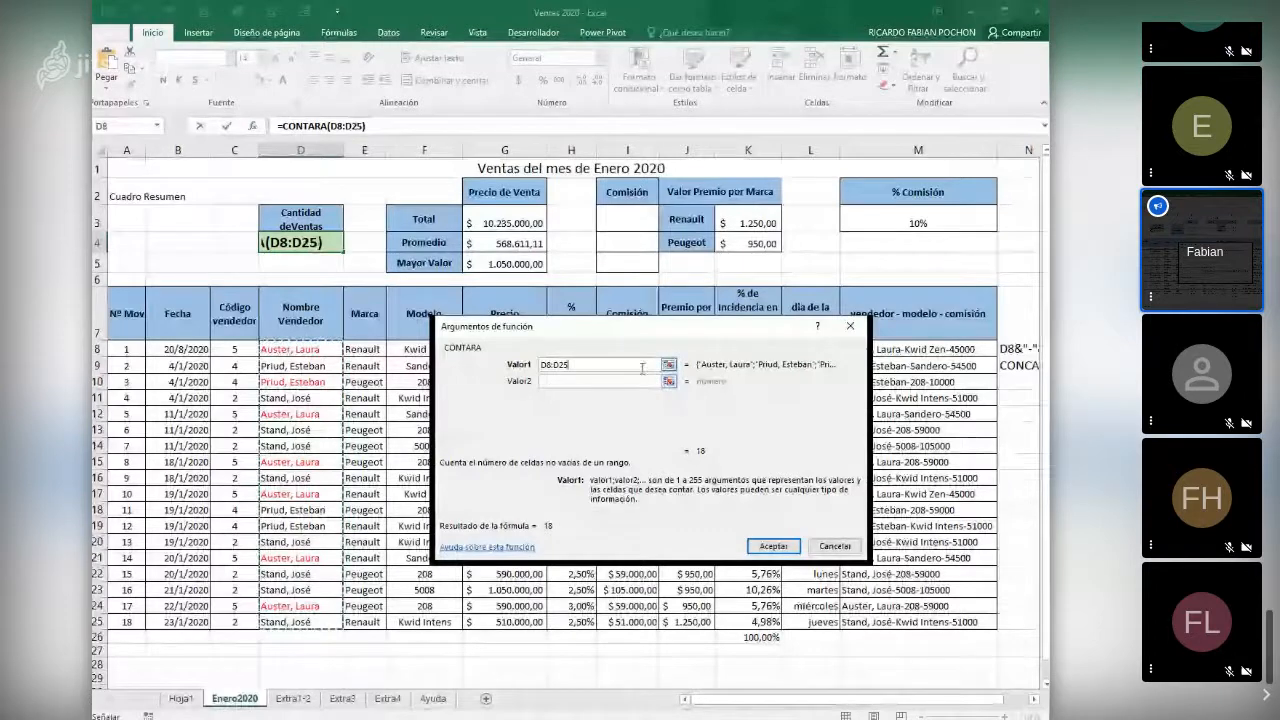
- Replace the CONTARA range with the vendor codes in C8:C25
text(,)
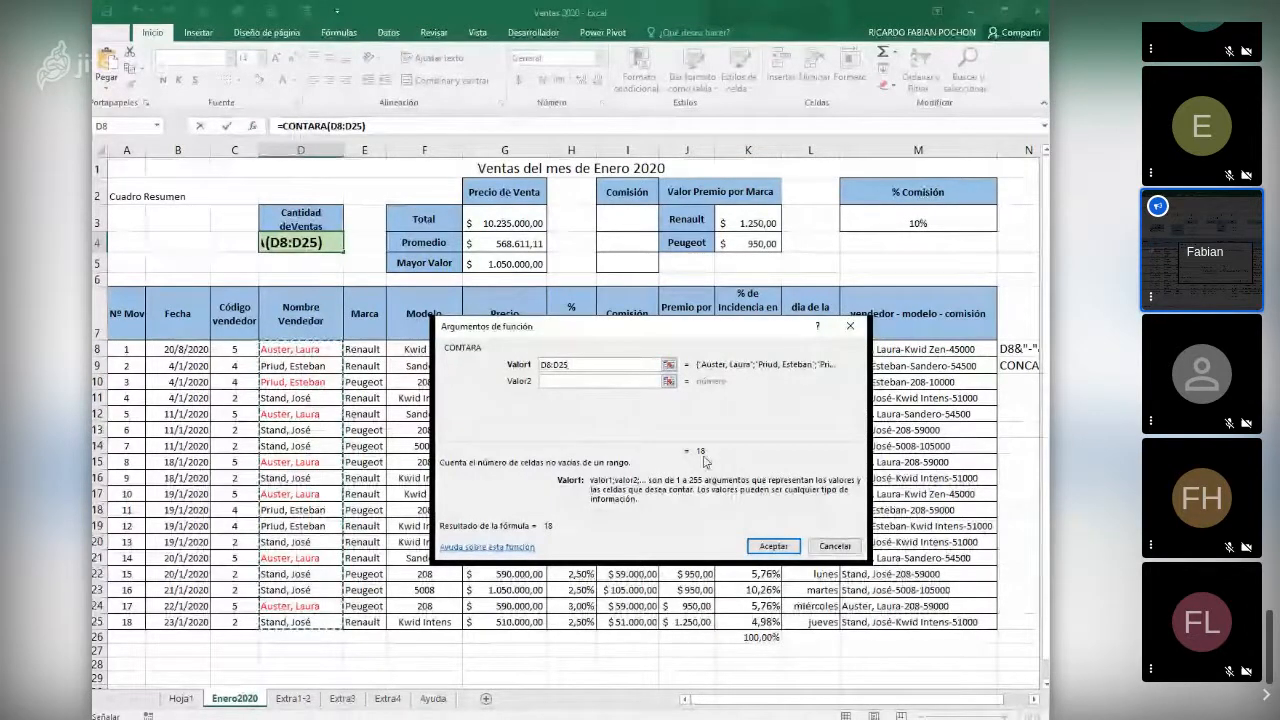
key(BackSpace)
key(BackSpace)
key(BackSpace)
key(BackSpace)
key(BackSpace)
key(BackSpace)
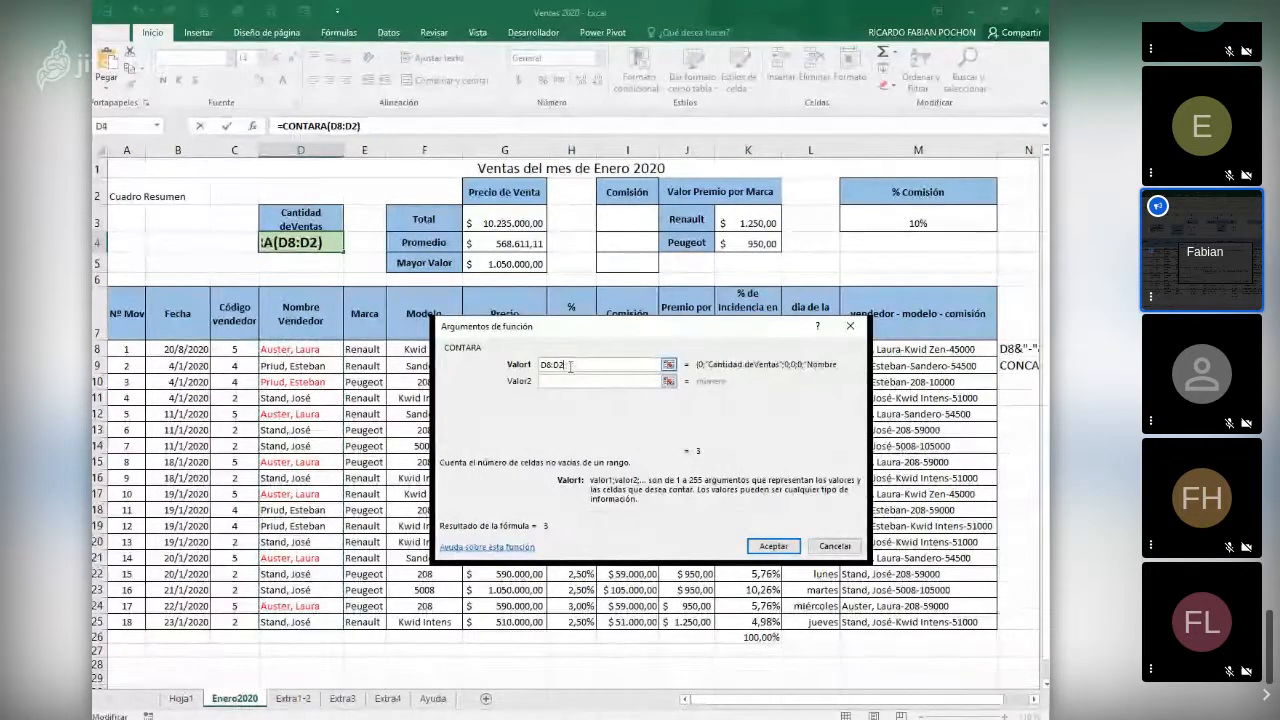
drag(234, 349, 257, 622)
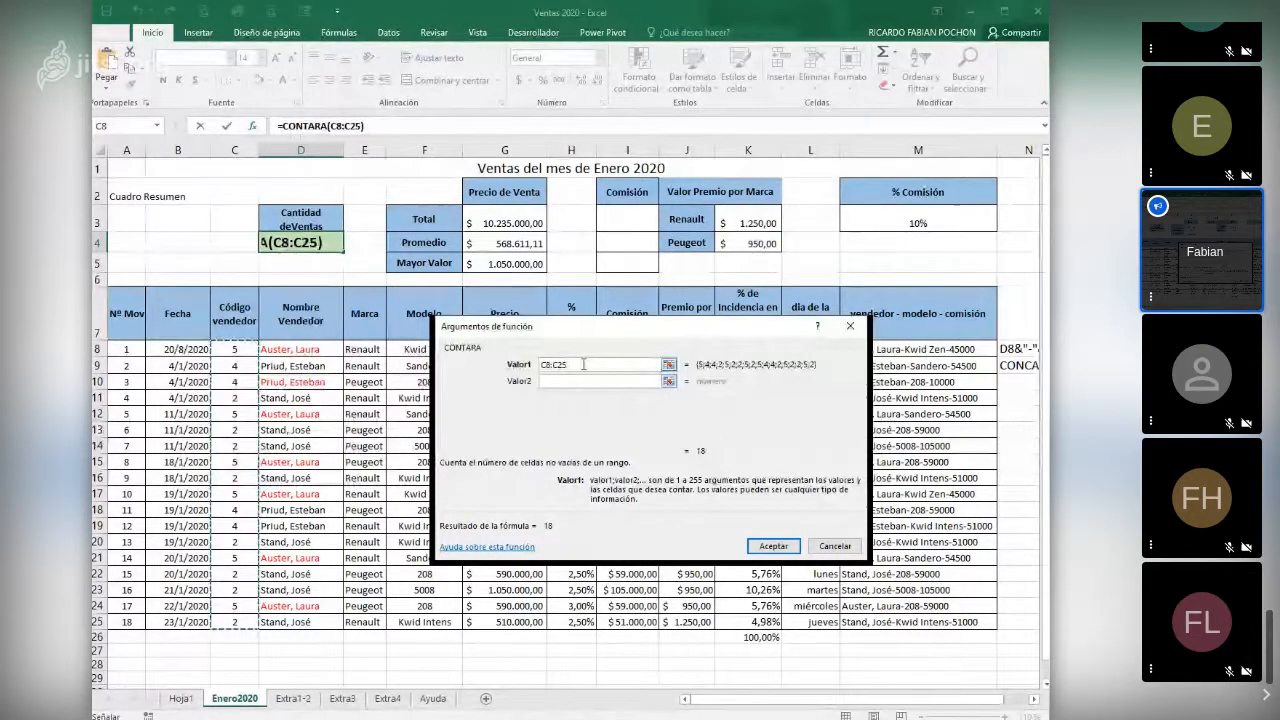
- Set the CONTARA range to the models in F8:F25 and confirm the function
key(BackSpace)
key(BackSpace)
key(BackSpace)
key(BackSpace)
key(BackSpace)
key(BackSpace)
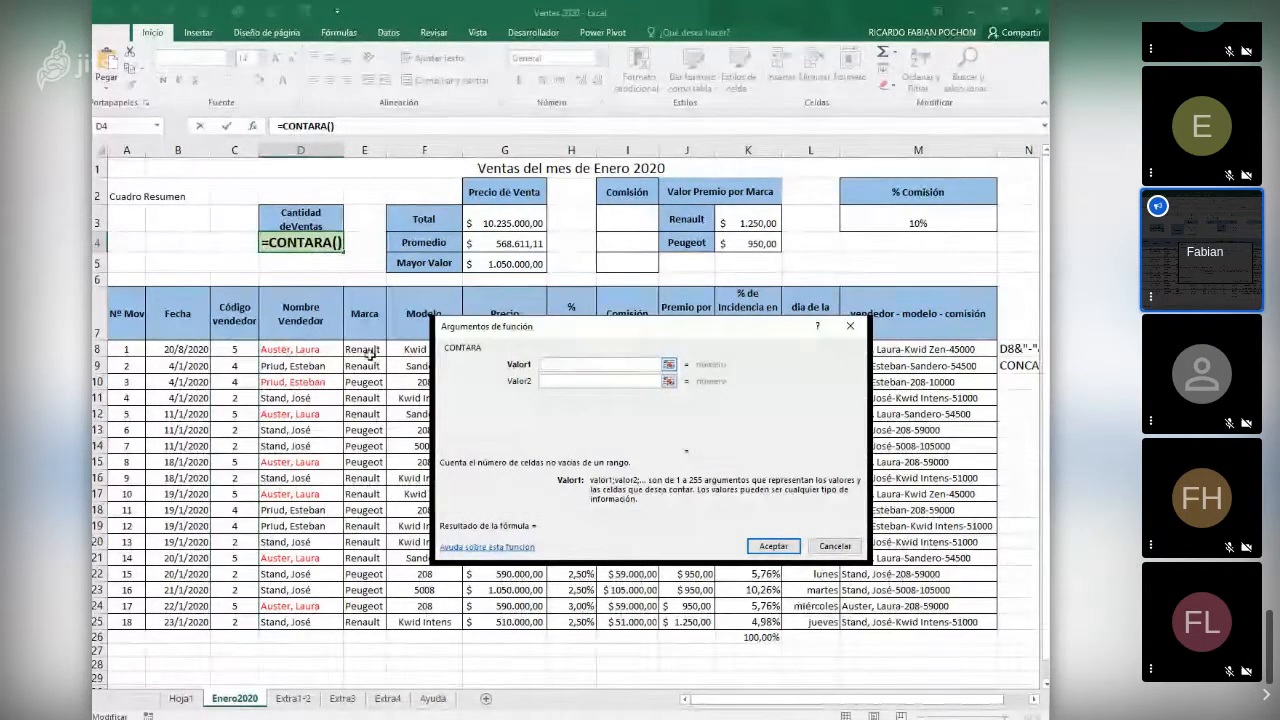
drag(397, 348, 420, 606)
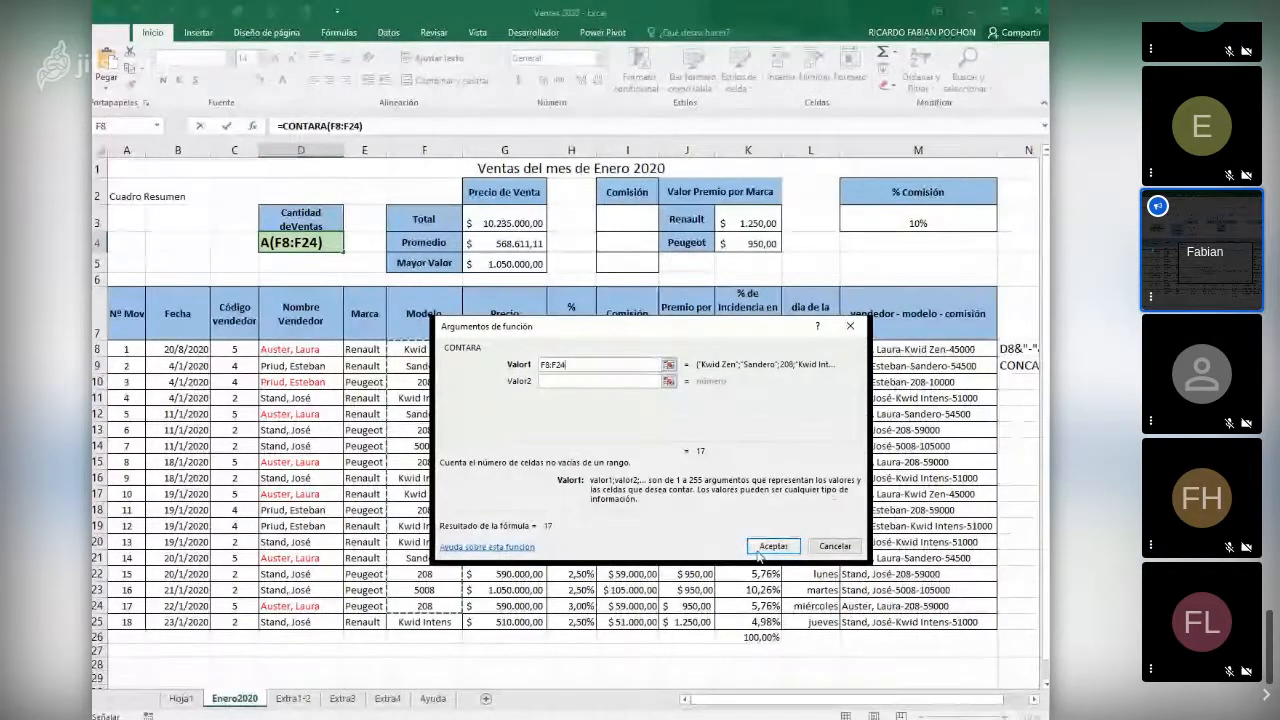
drag(397, 348, 420, 622)
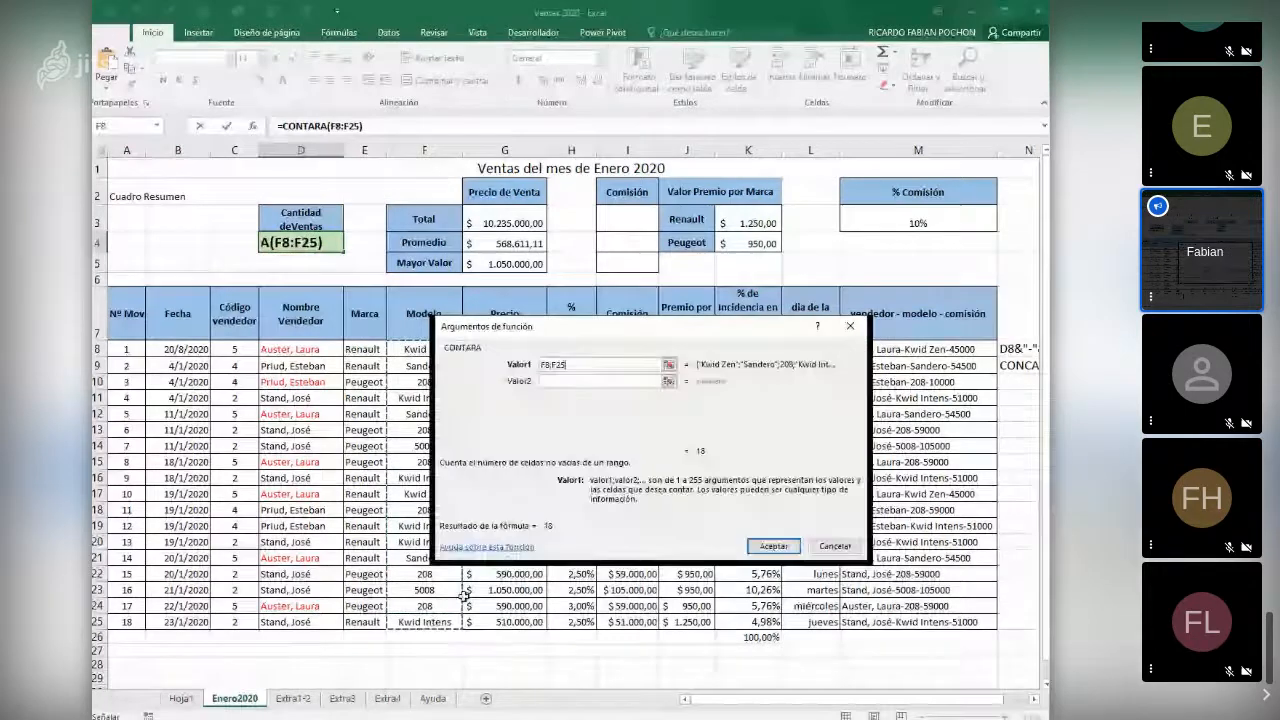
click(789, 543)
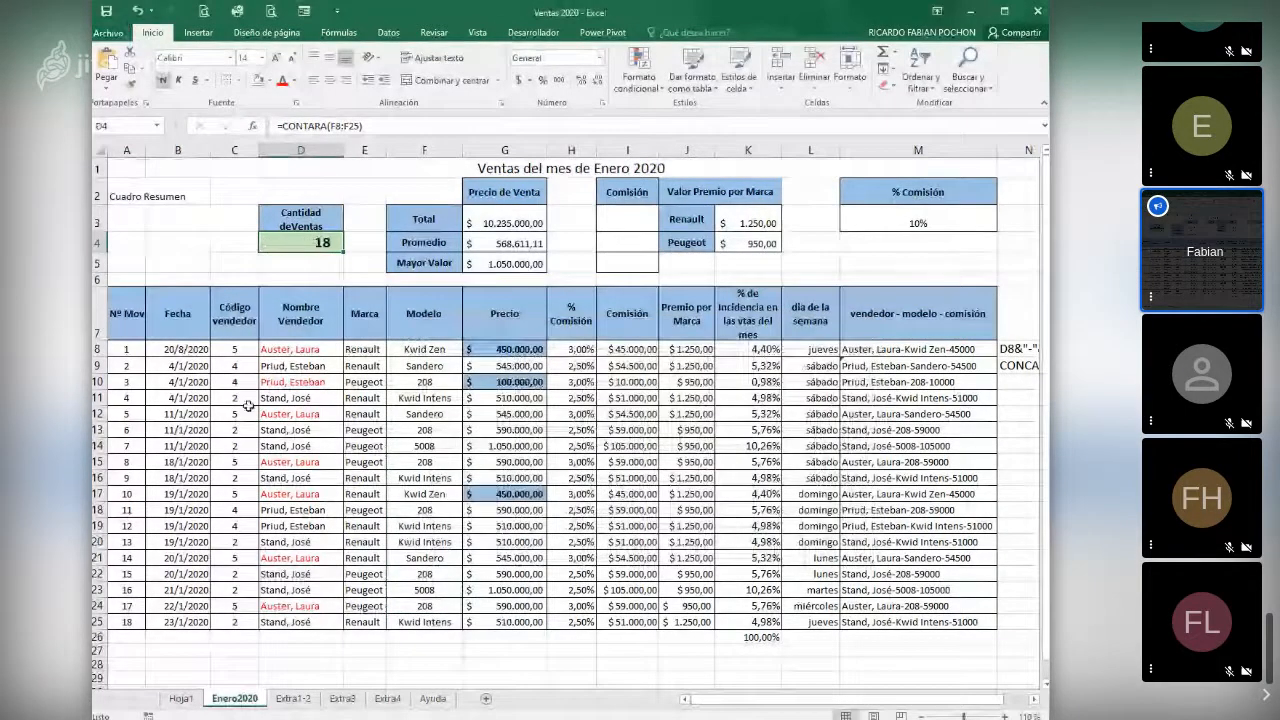
- Clear the model in F16 to test the CONTARA count in D4
click(443, 481)
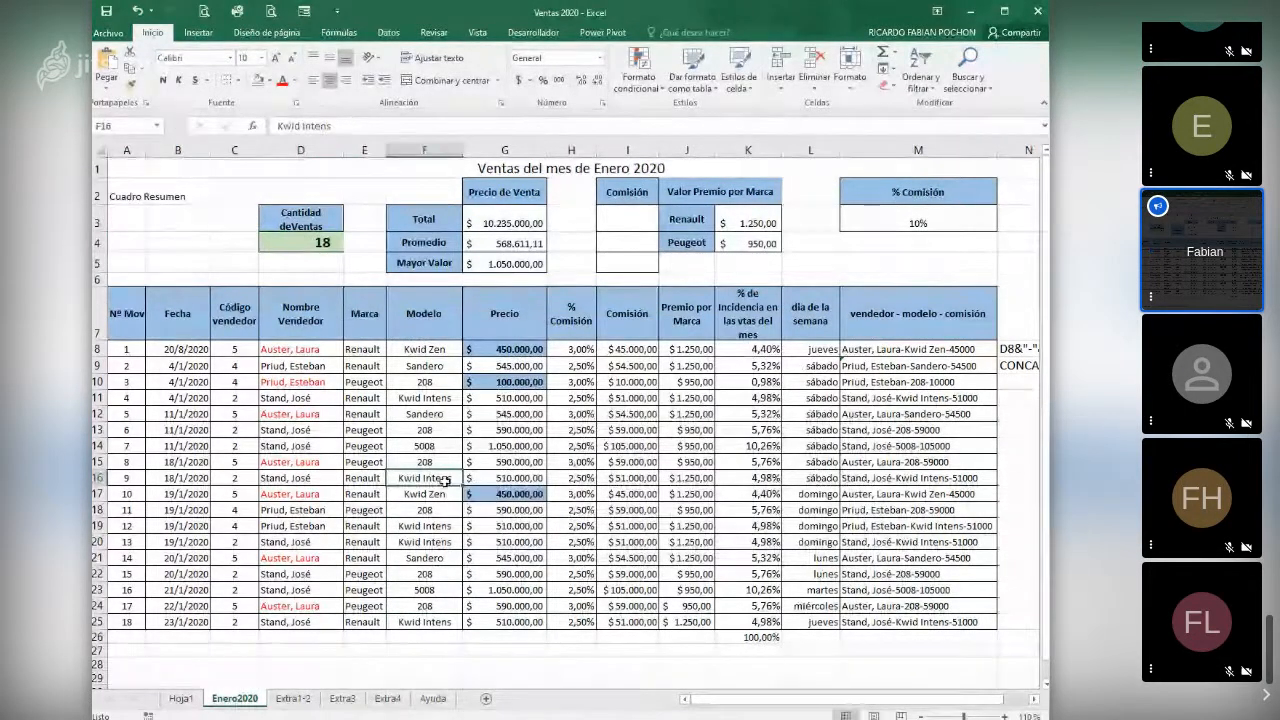
key(Delete)
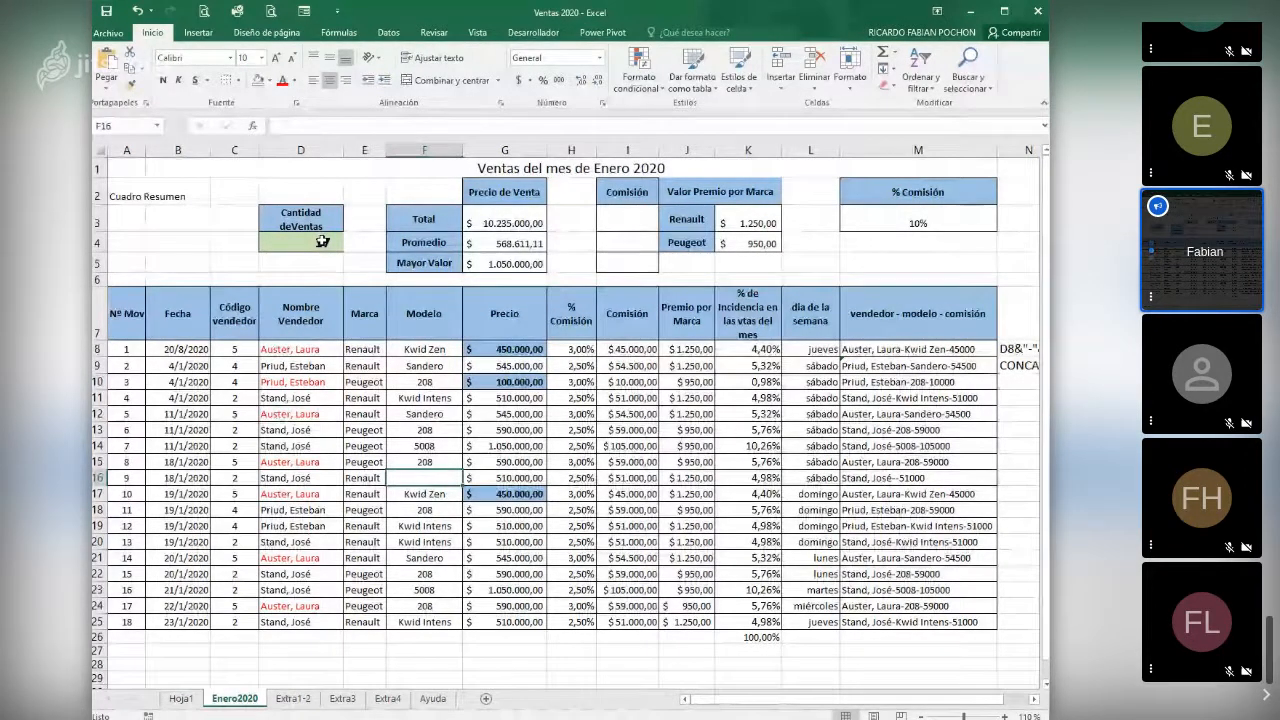
click(321, 241)
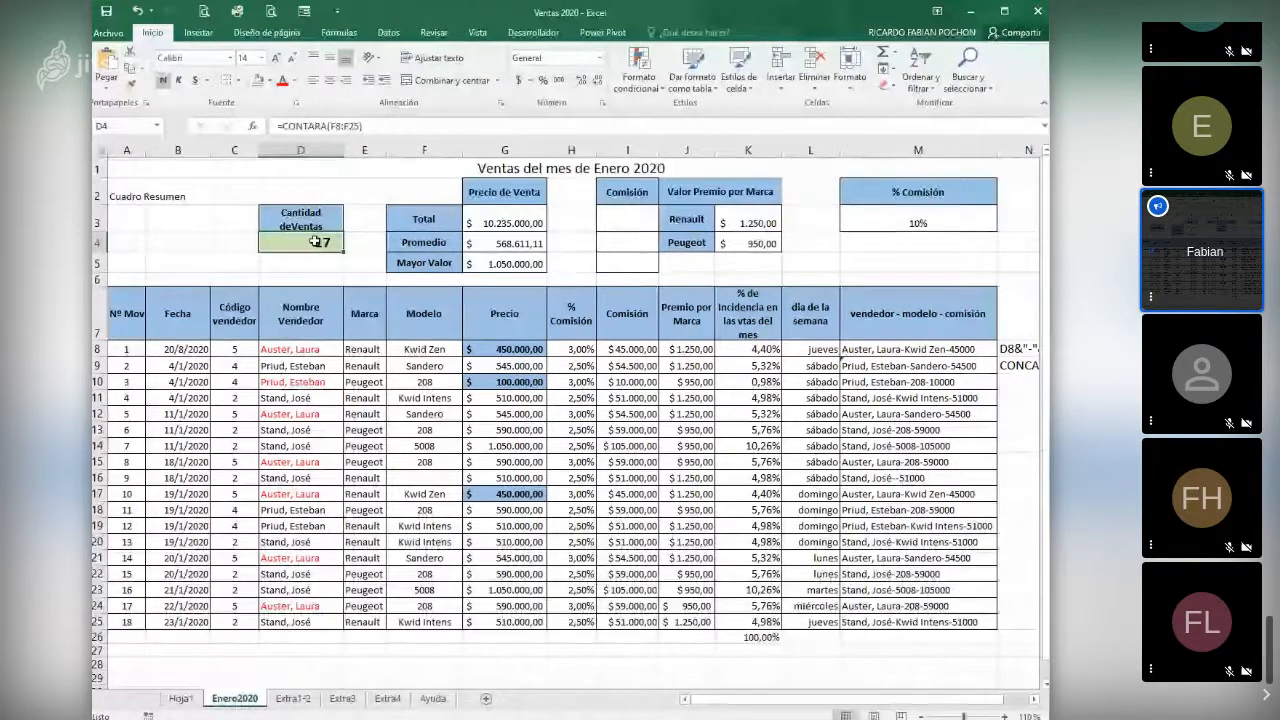
- Try CONTAR.BLANCO in D4 on the model cells F8:F24, cancel it, and restore the deleted CONTARA formula
key(Delete)
click(255, 124)
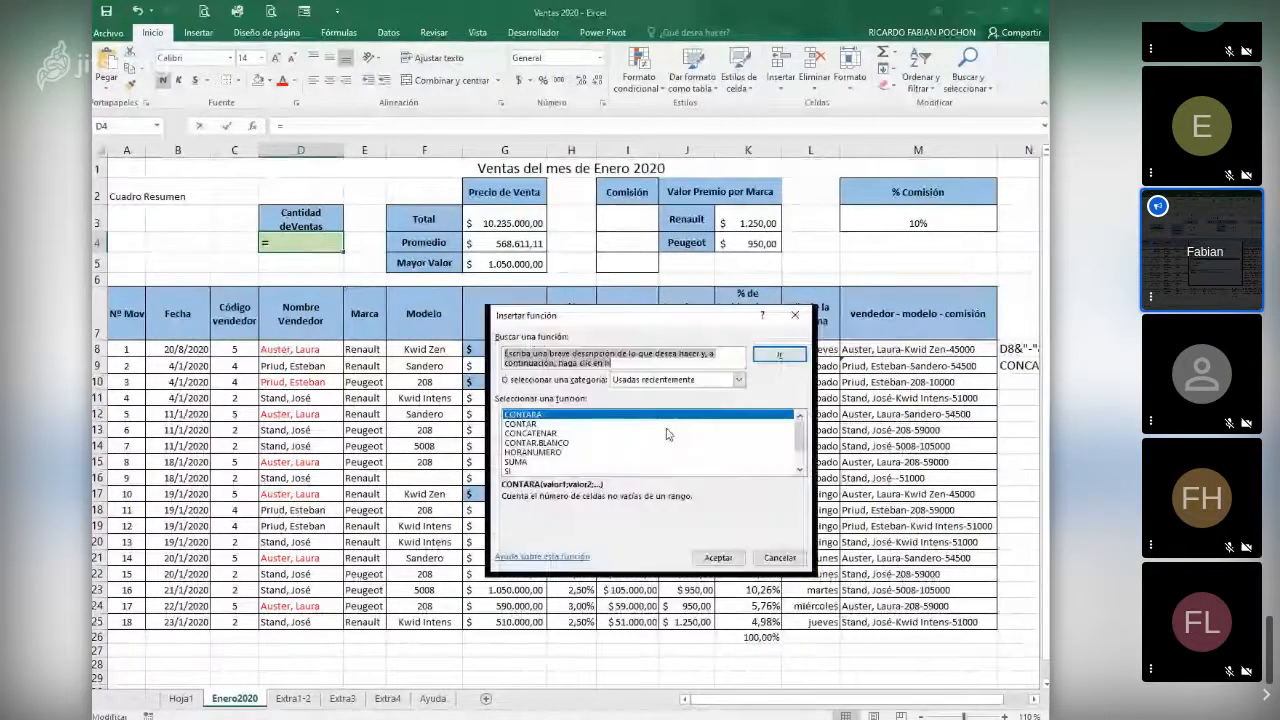
click(556, 442)
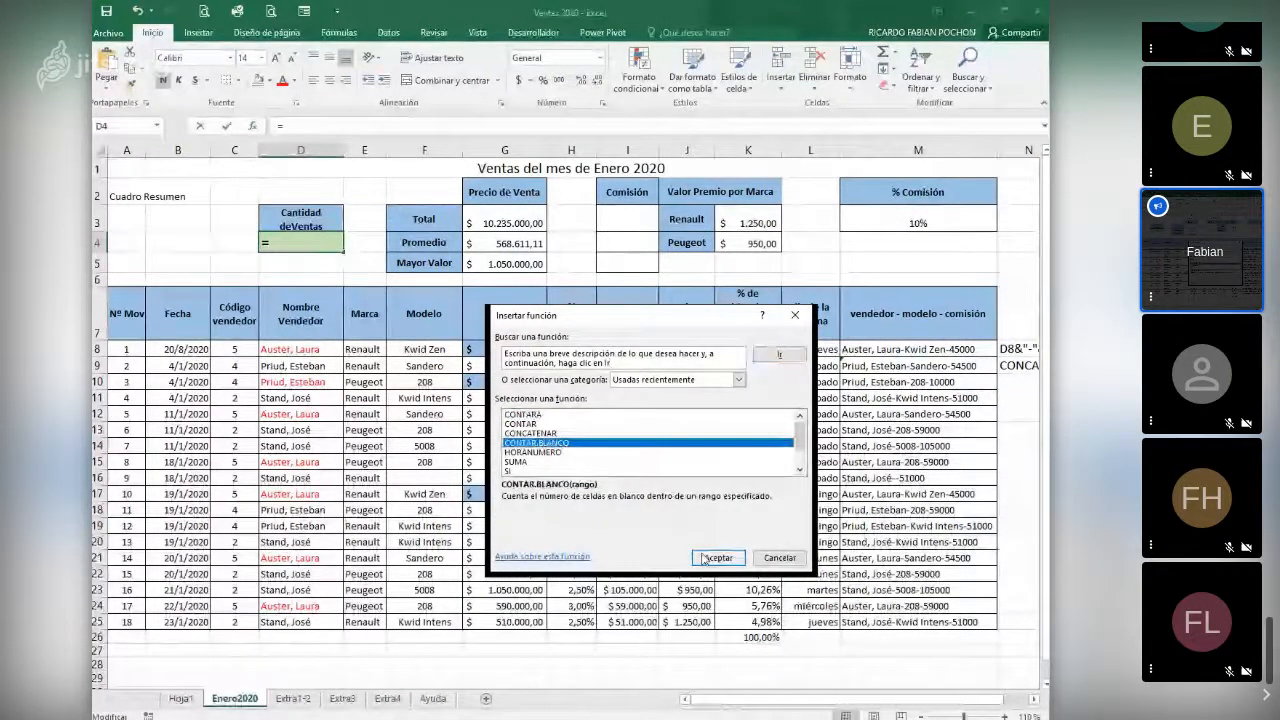
click(716, 557)
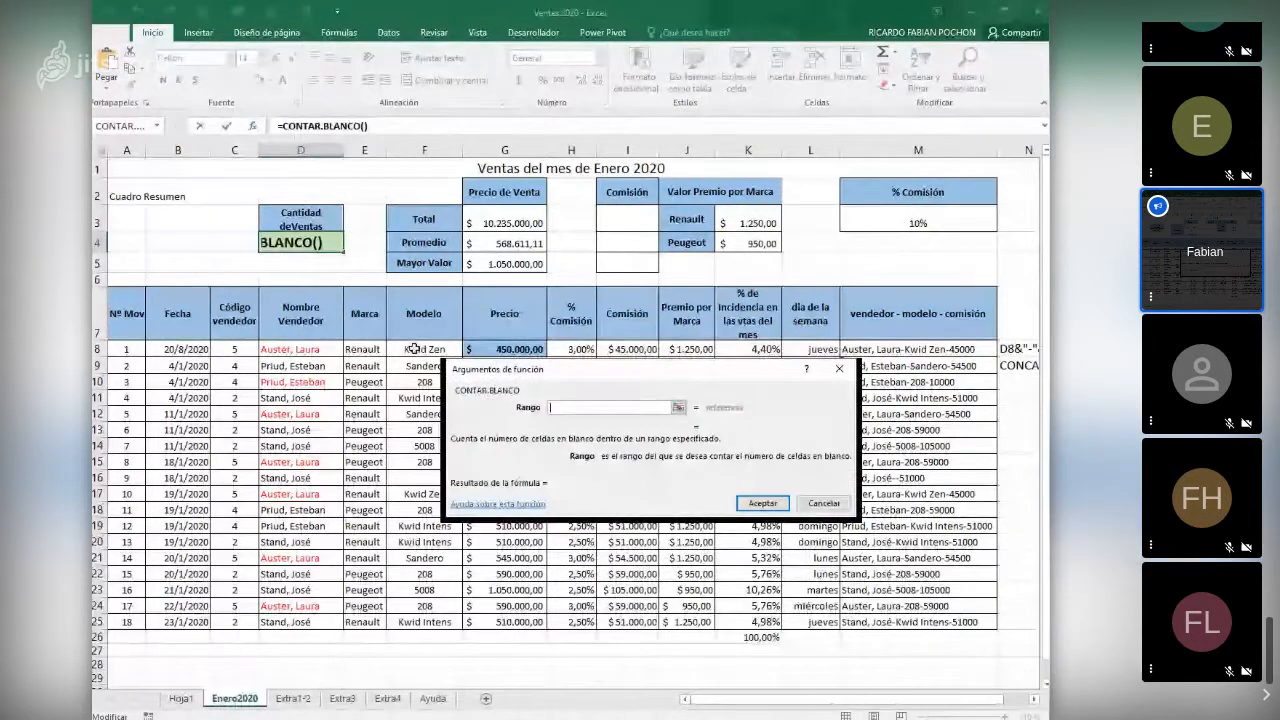
drag(414, 349, 399, 613)
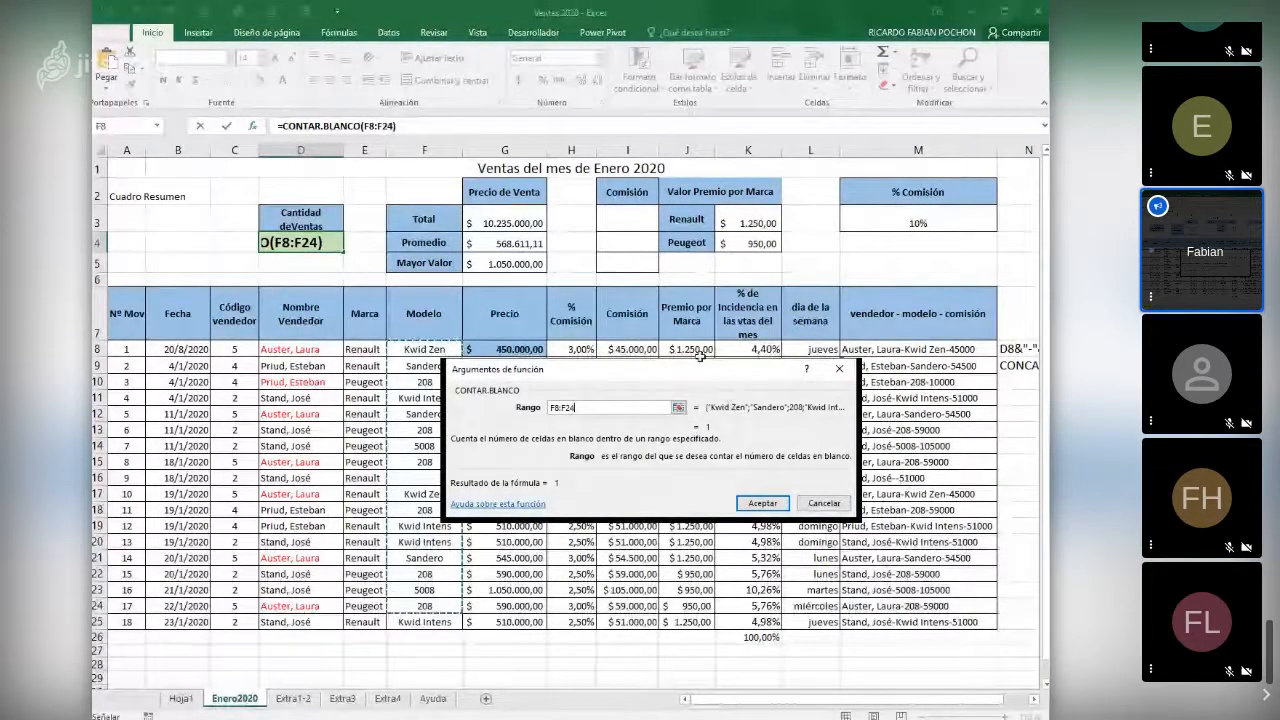
drag(700, 366, 757, 327)
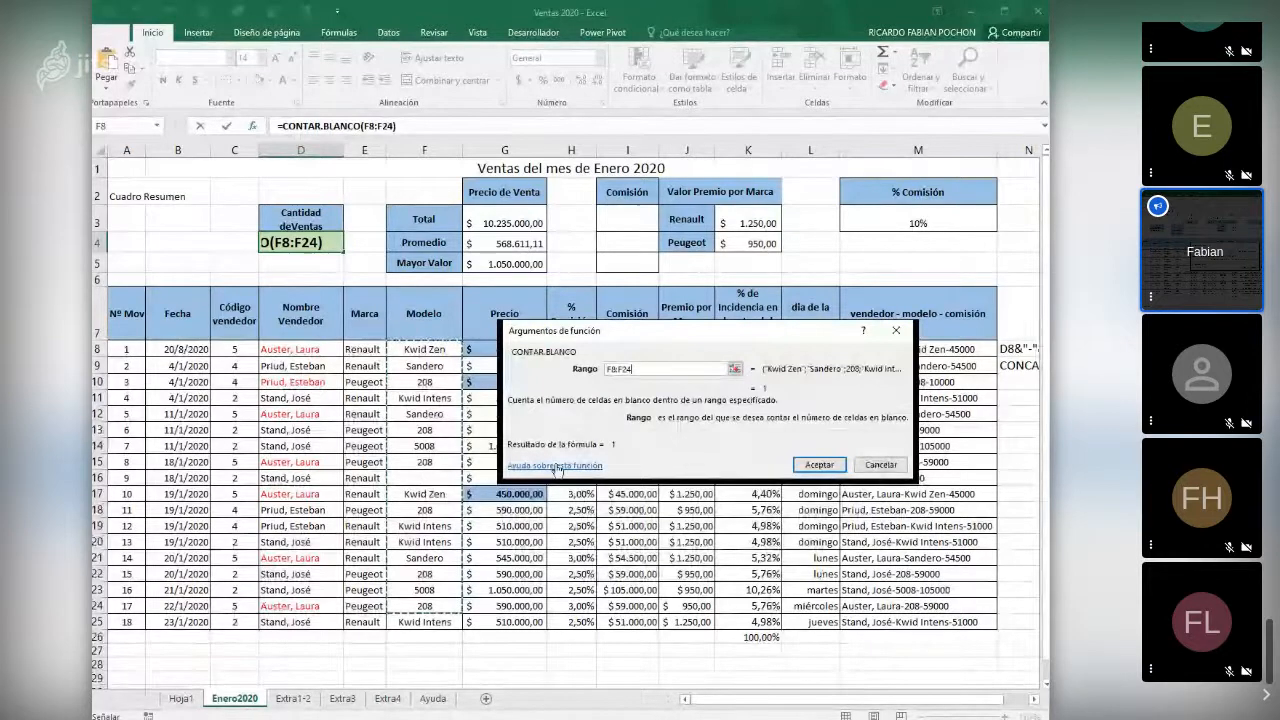
click(880, 464)
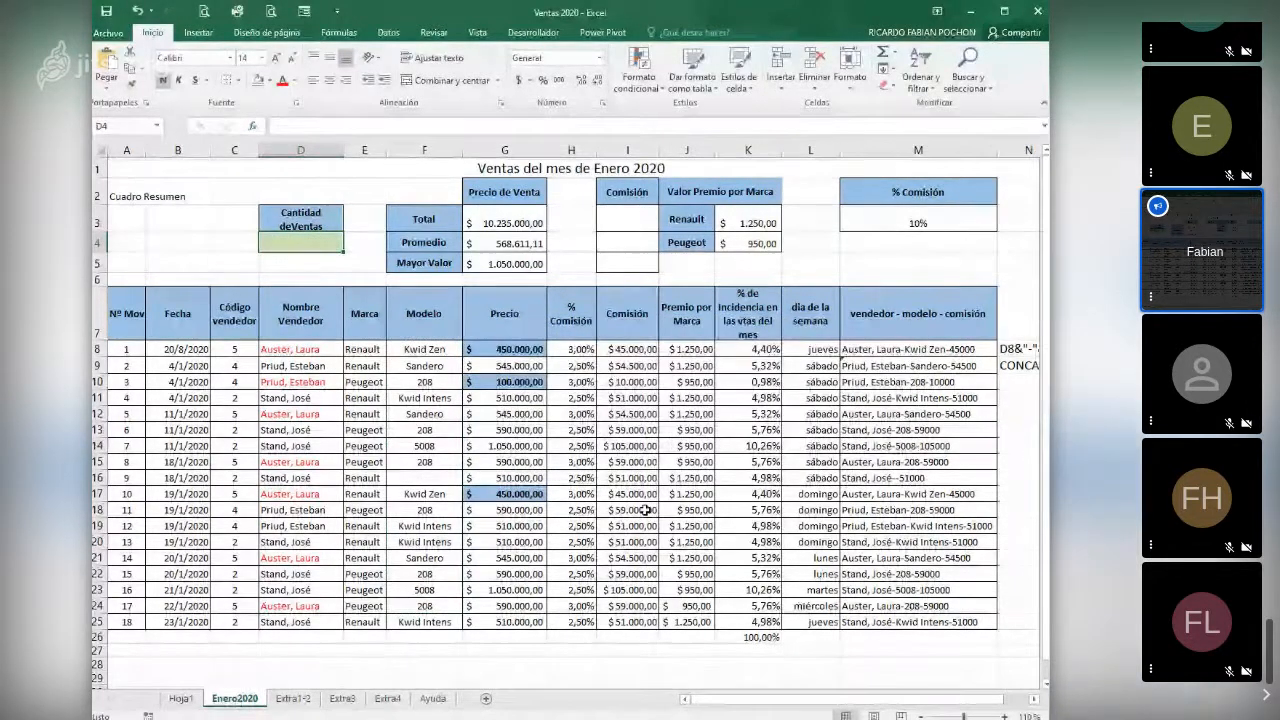
key(ctrl+z)
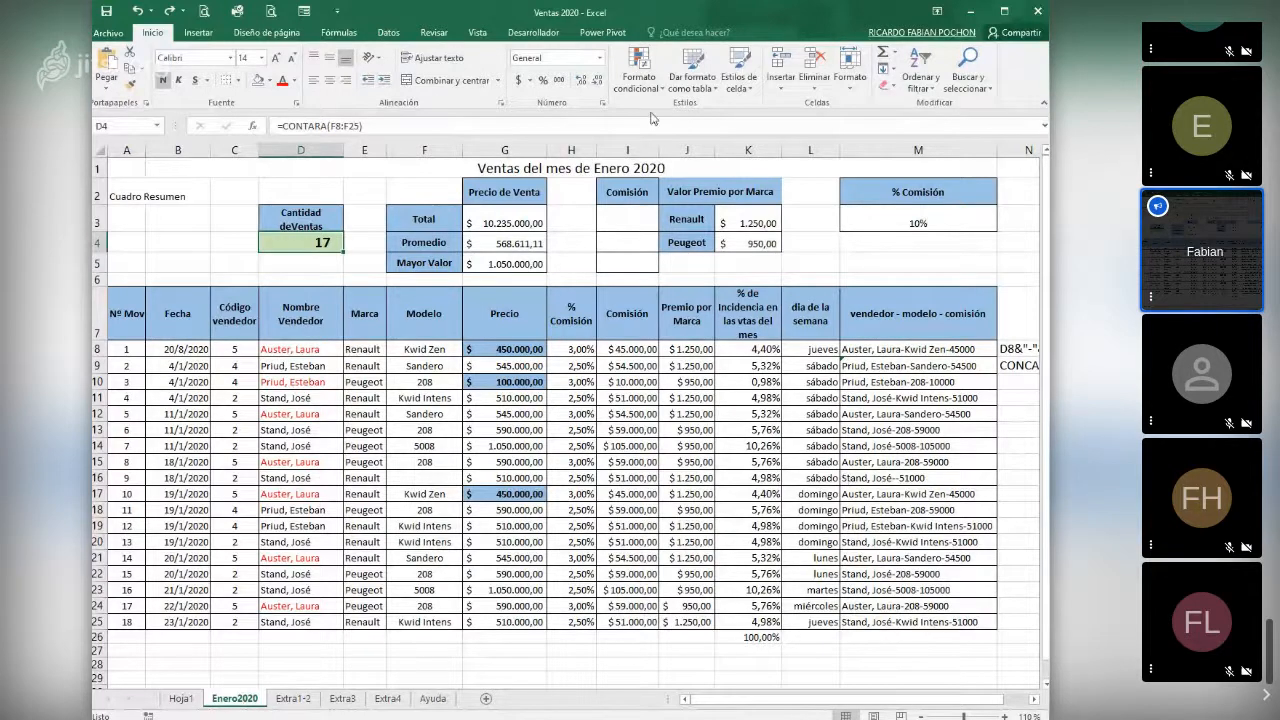
- Insert the SUMA function in I3 under Comisión to total the commissions in I8:I25
click(625, 222)
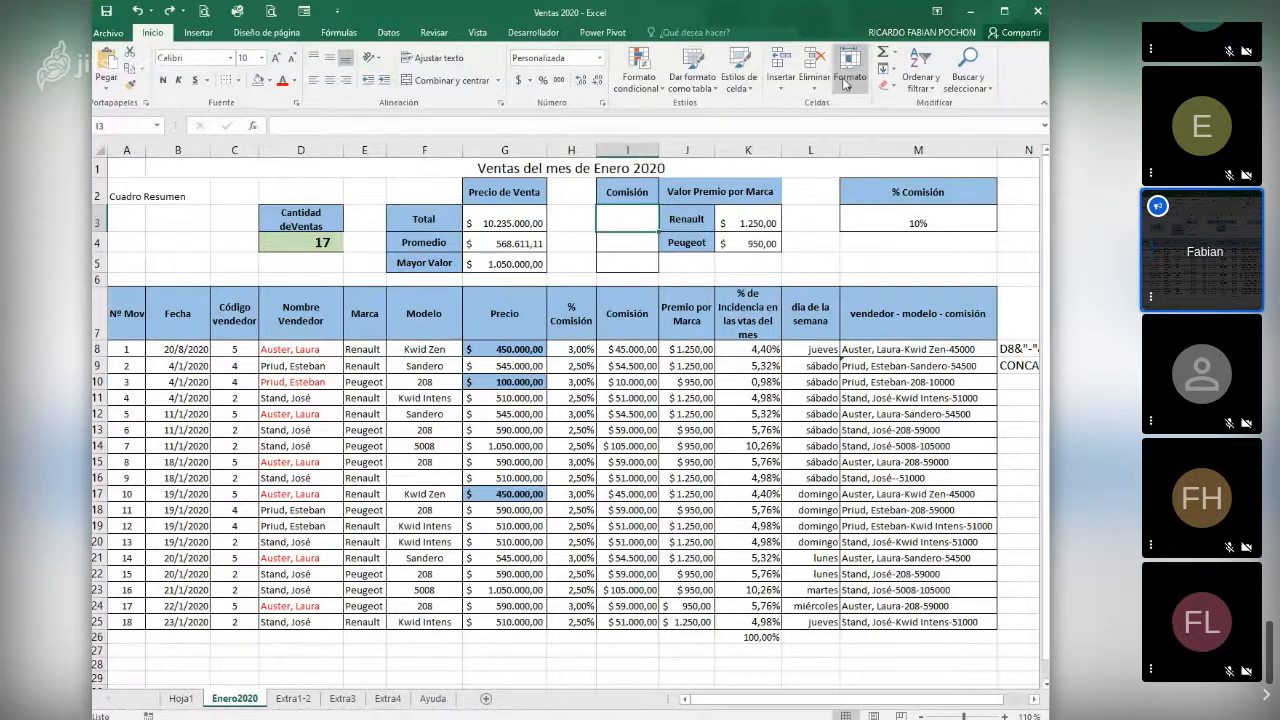
click(255, 127)
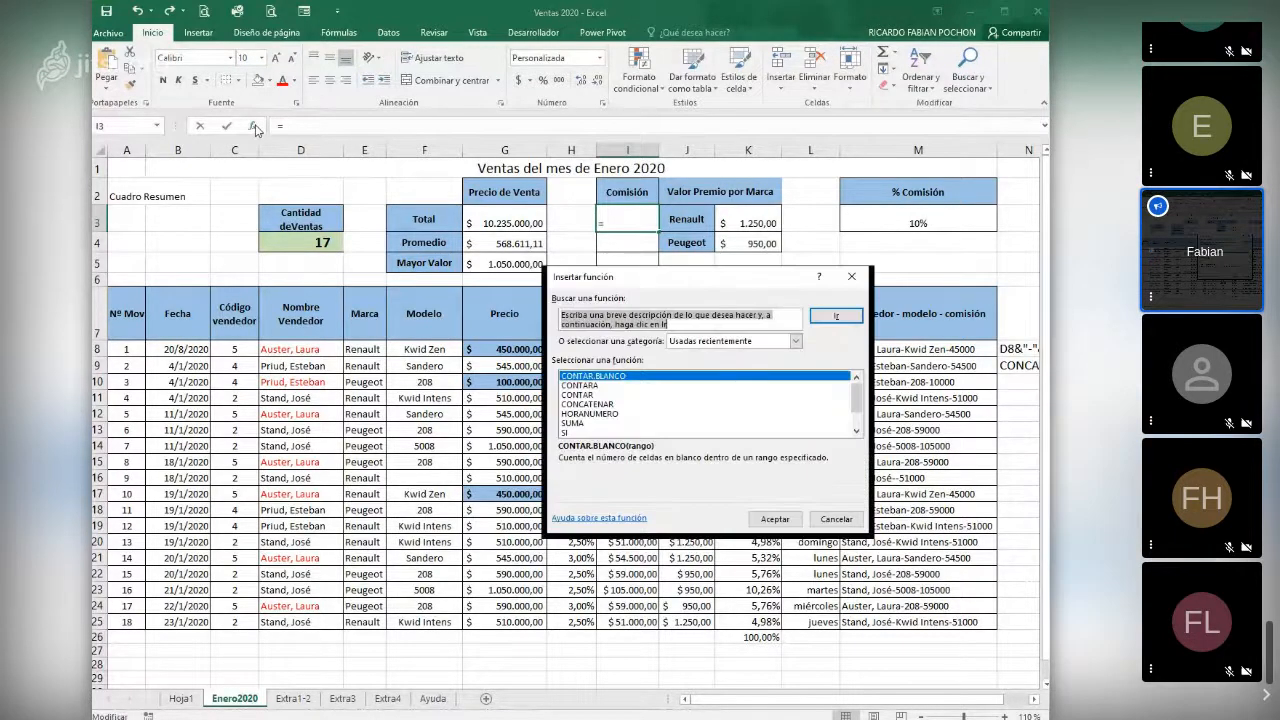
click(578, 423)
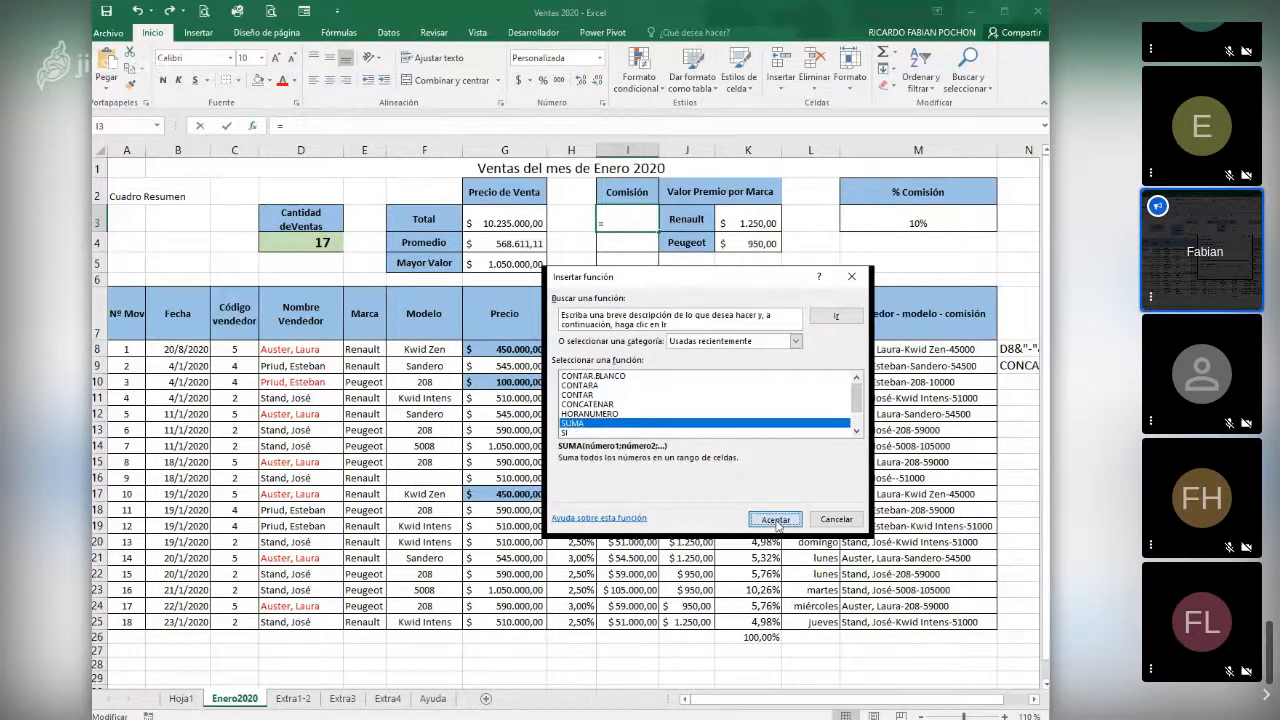
click(776, 520)
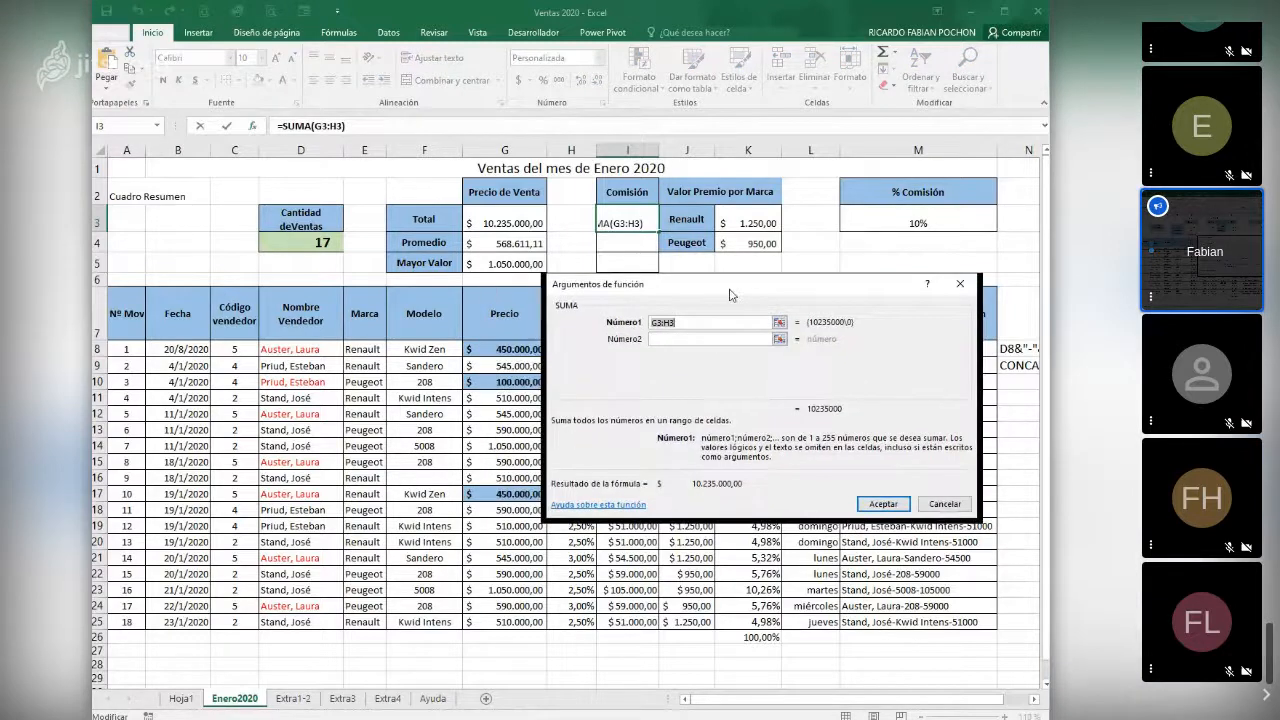
drag(488, 289, 598, 250)
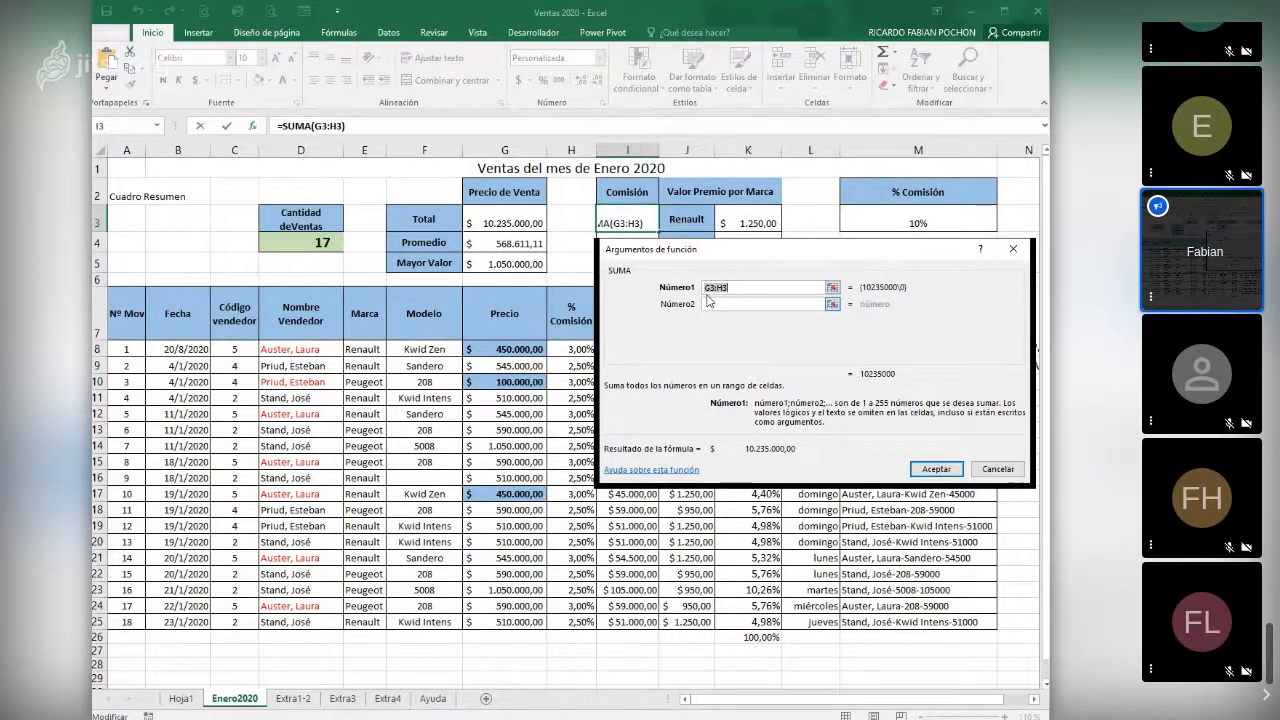
drag(734, 255, 780, 238)
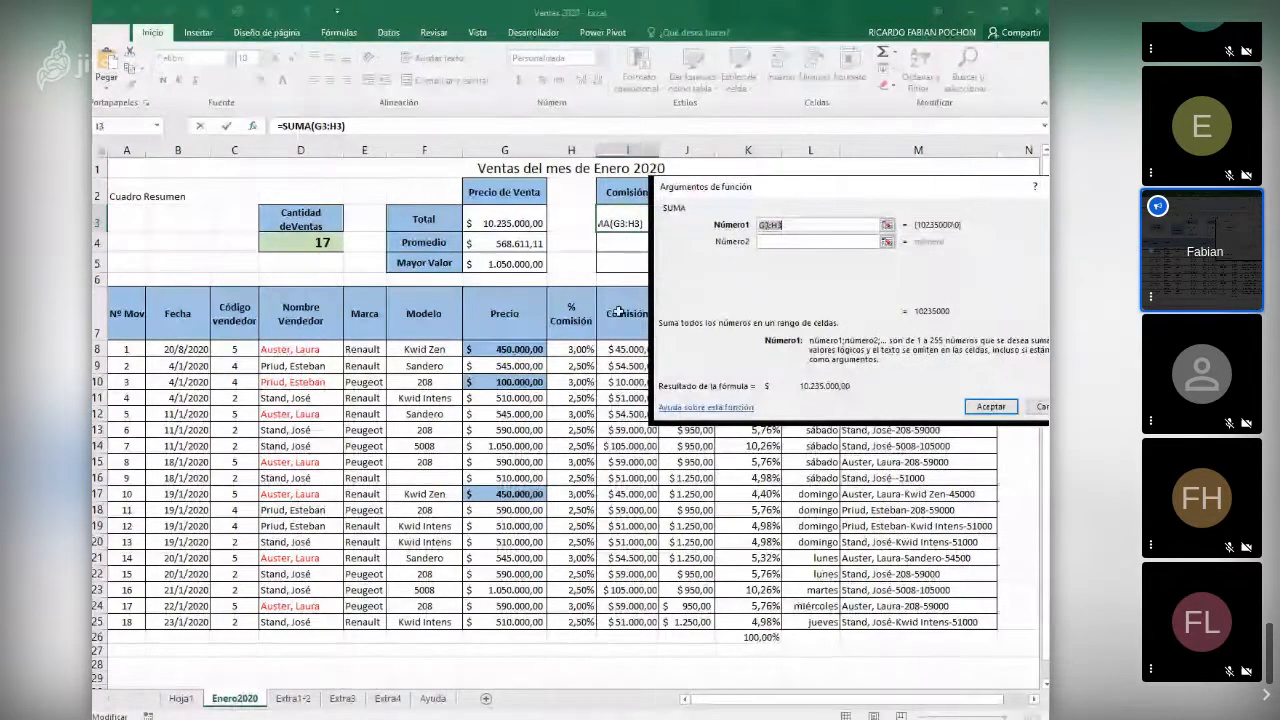
drag(628, 349, 628, 622)
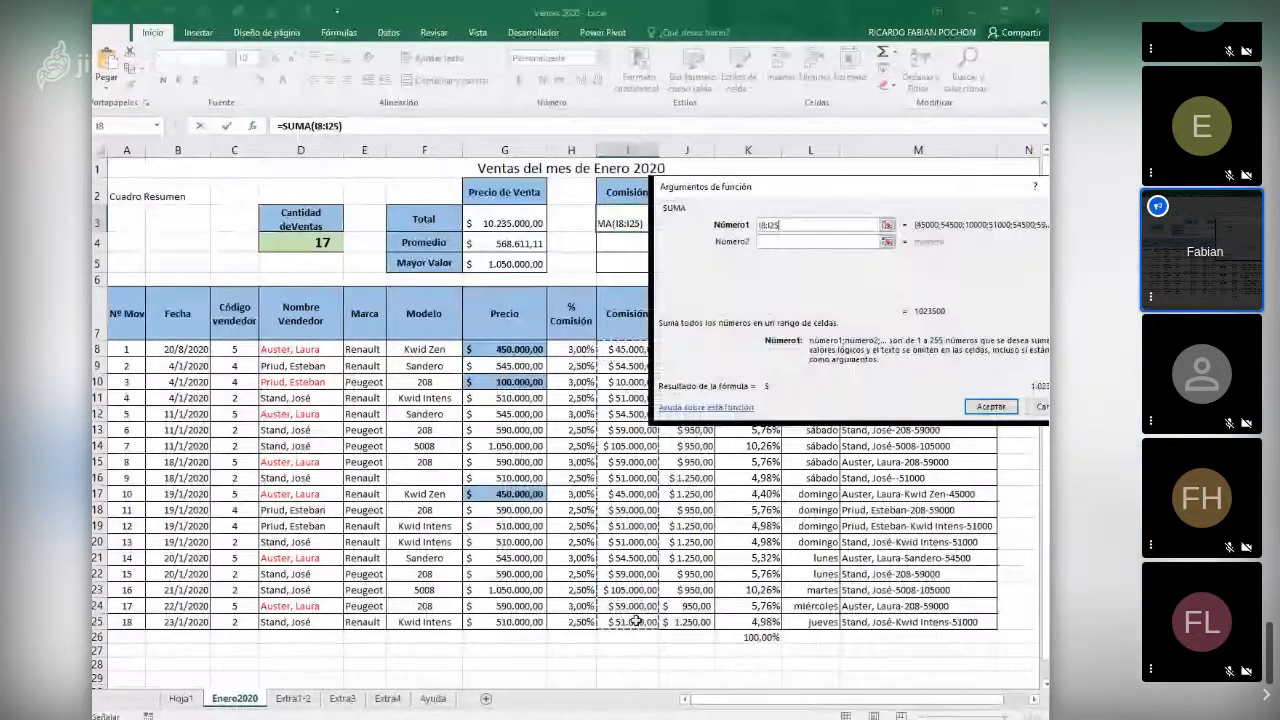
key(Escape)
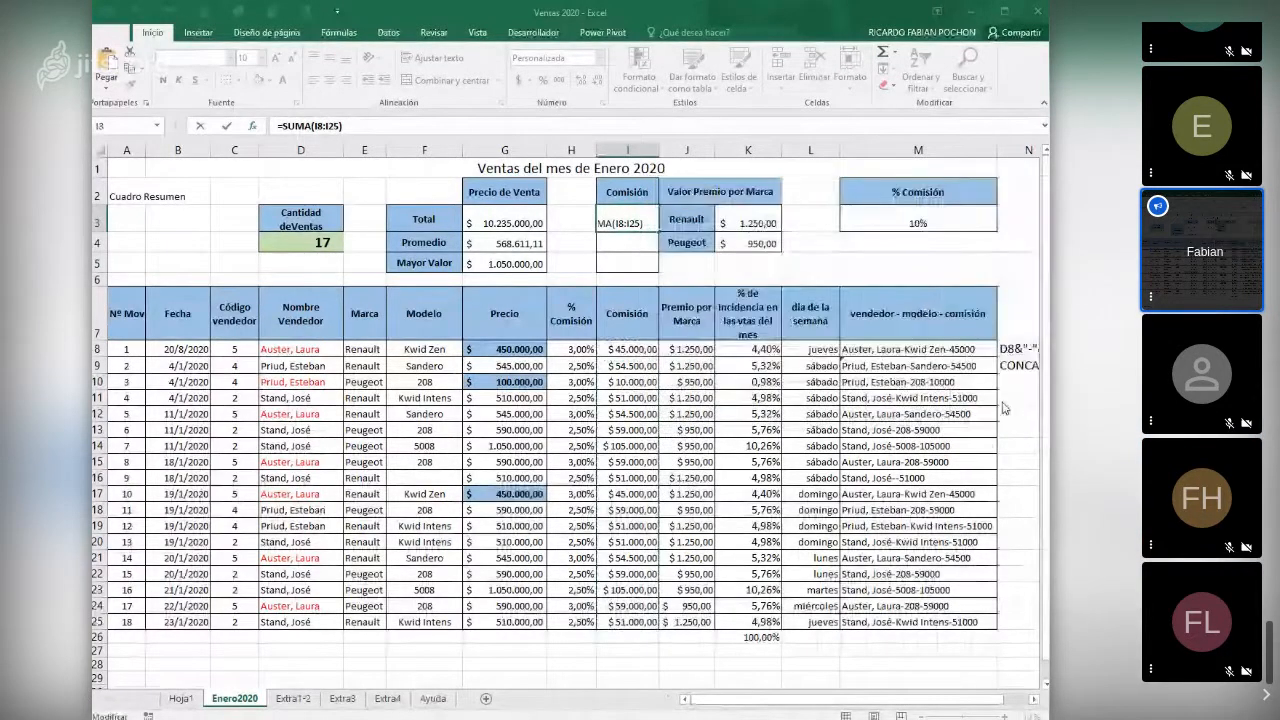
key(Return)
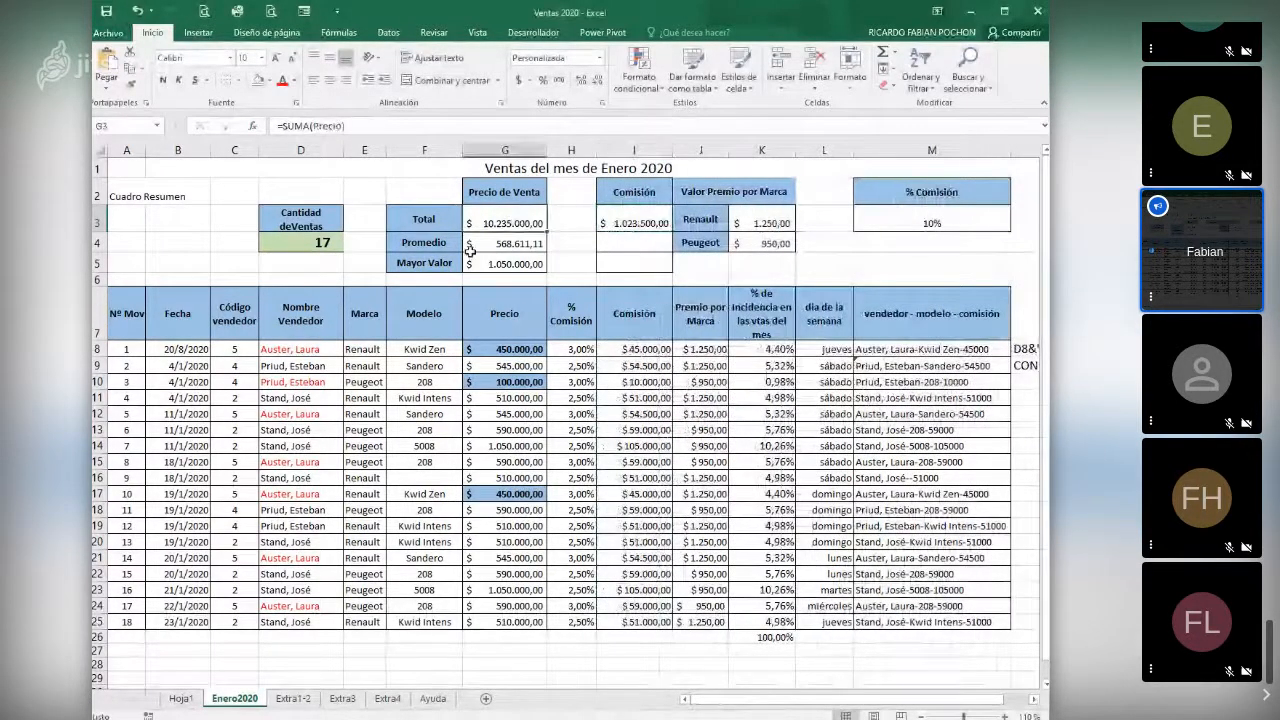
- Examine the scope options for a new range name on the brand cells E8:E25, and cancel without creating it
click(485, 230)
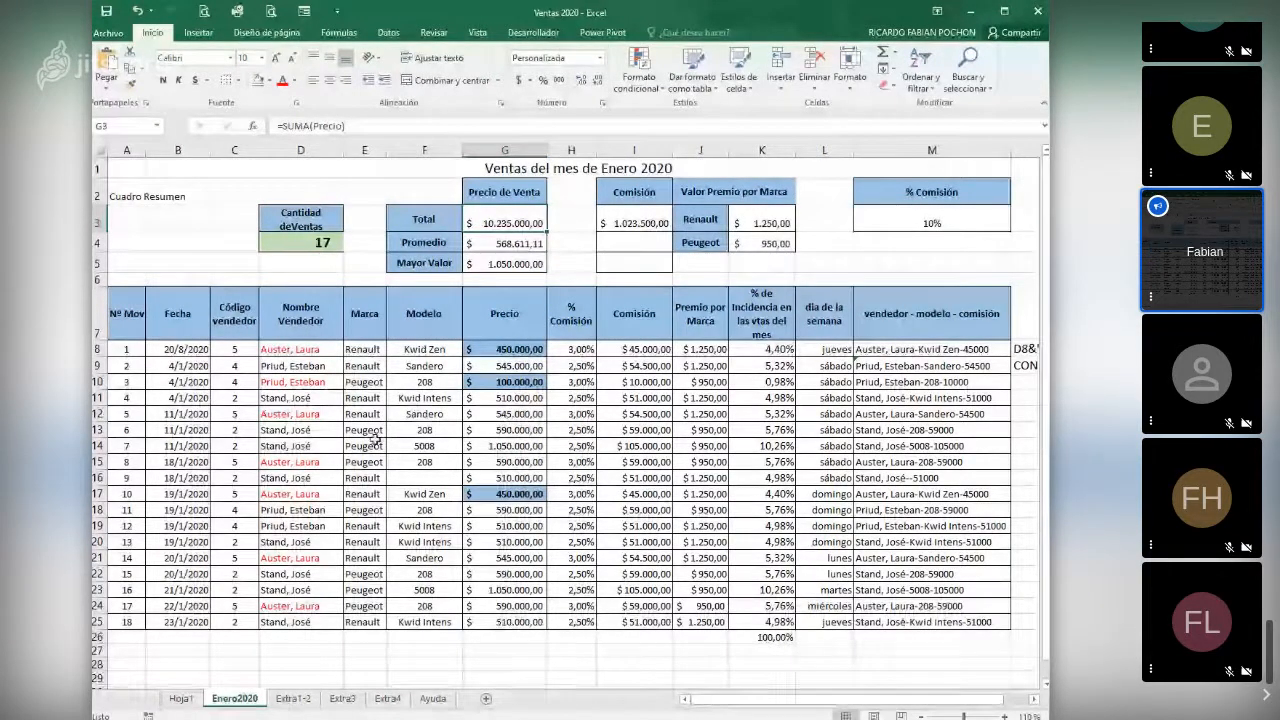
drag(374, 358, 350, 624)
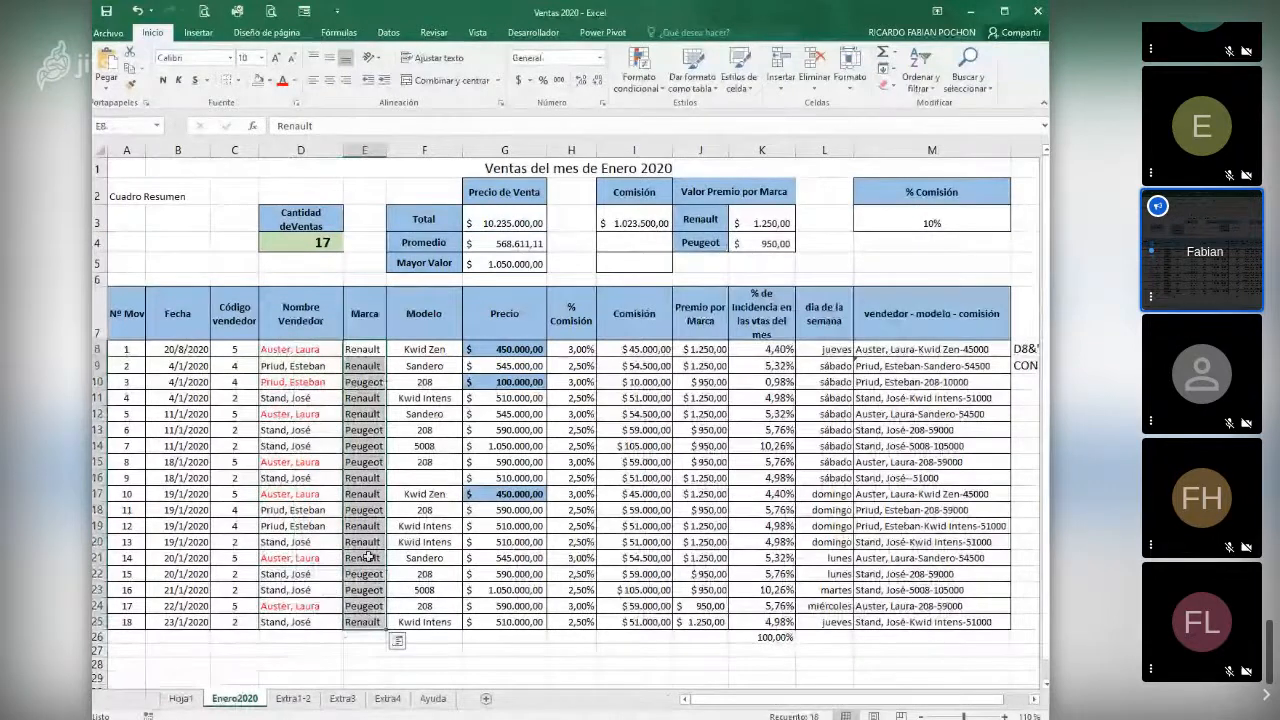
right_click(367, 529)
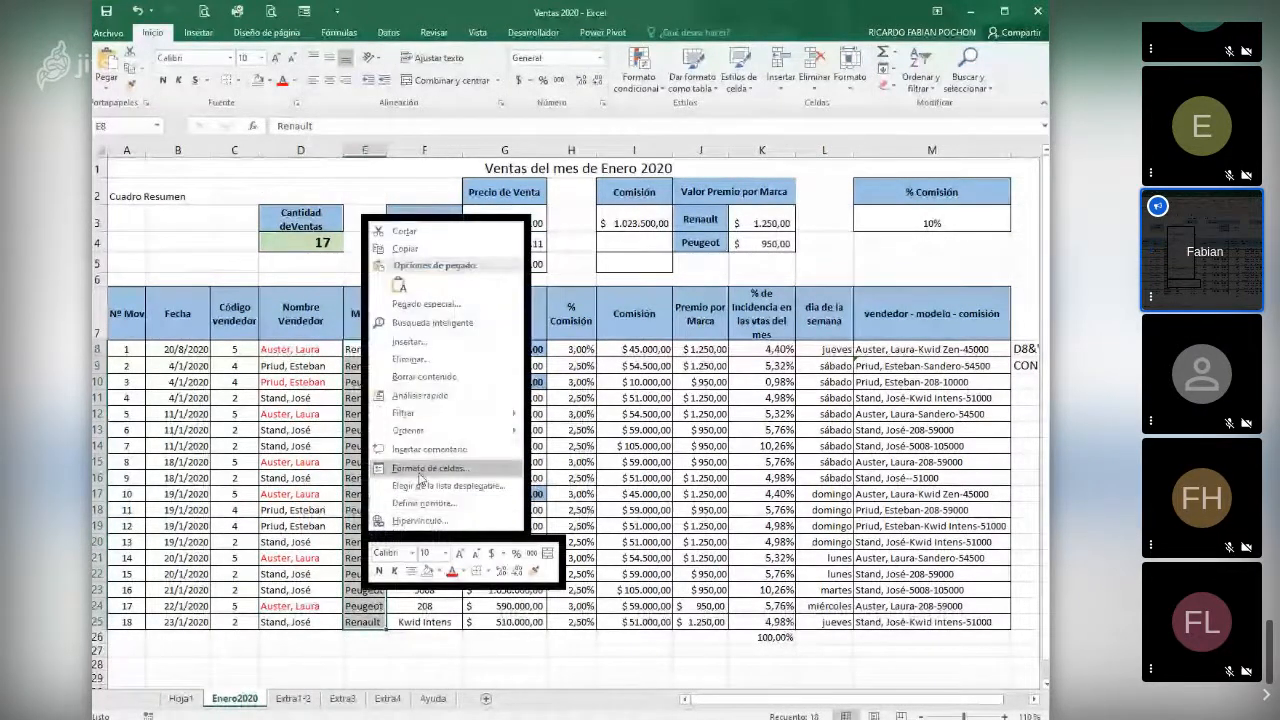
click(433, 503)
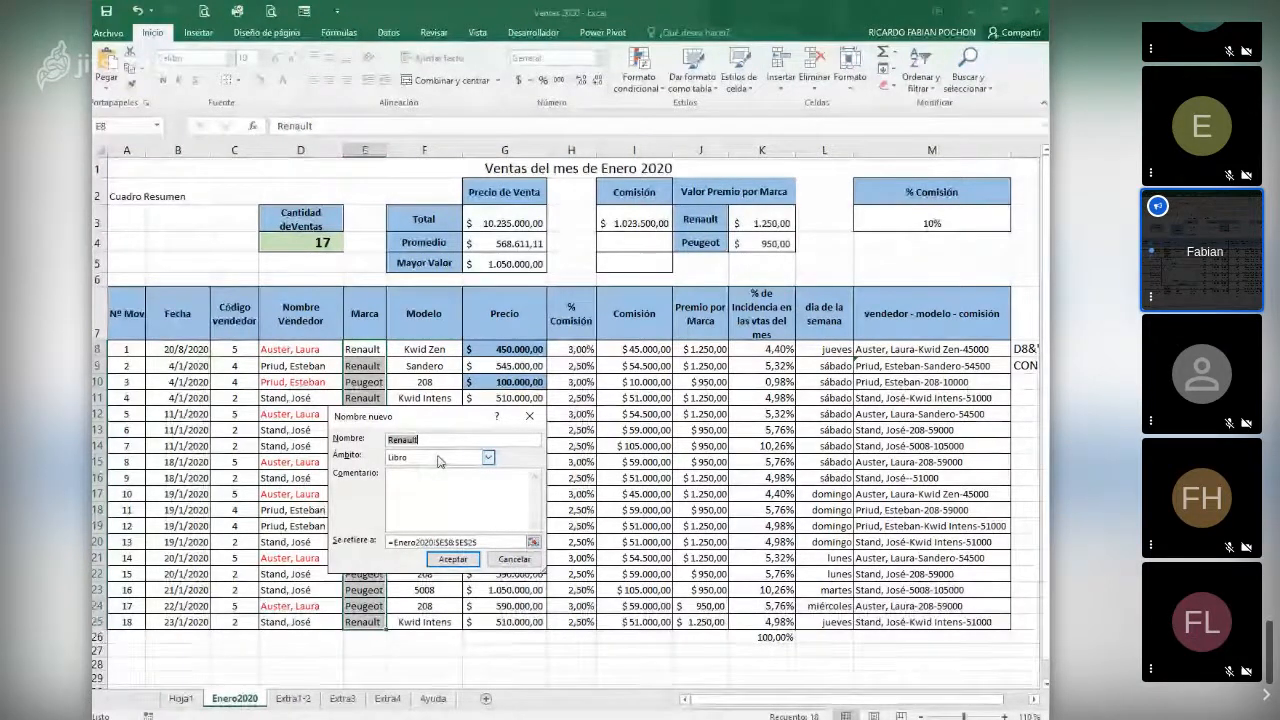
click(438, 460)
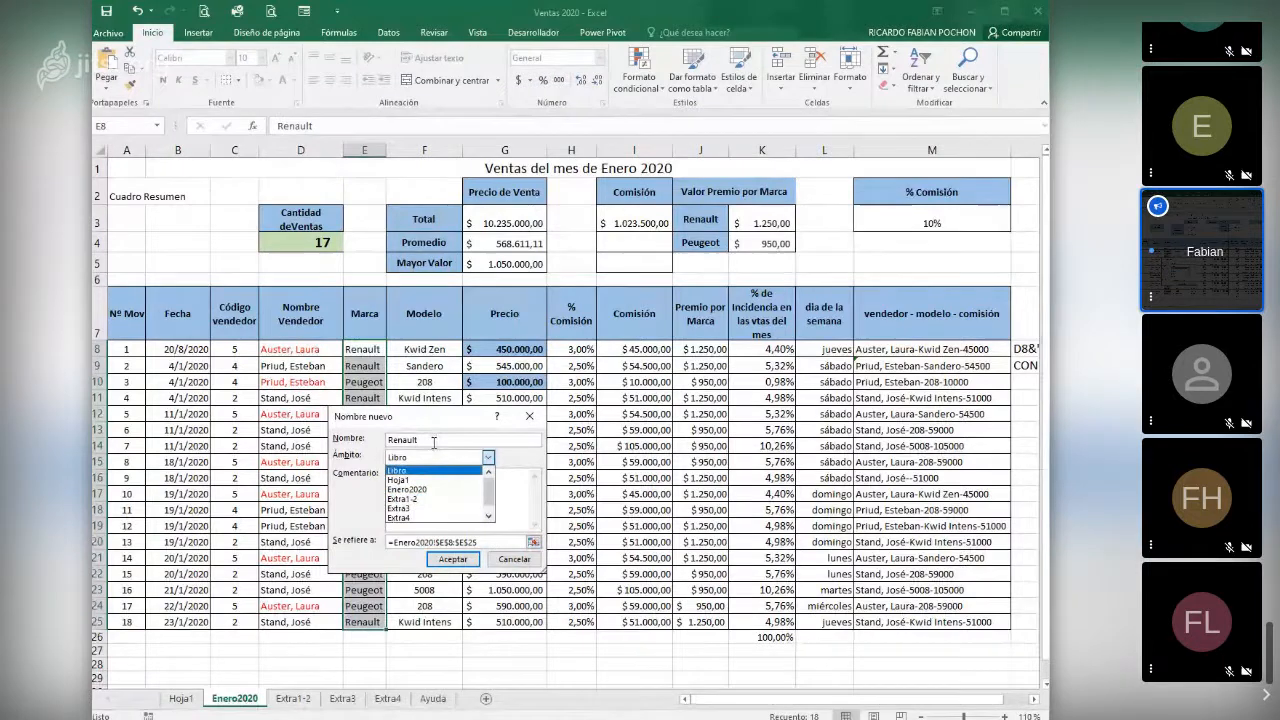
click(514, 559)
- Copy the Promedio formula from G4 into I4 to average the commissions
click(507, 243)
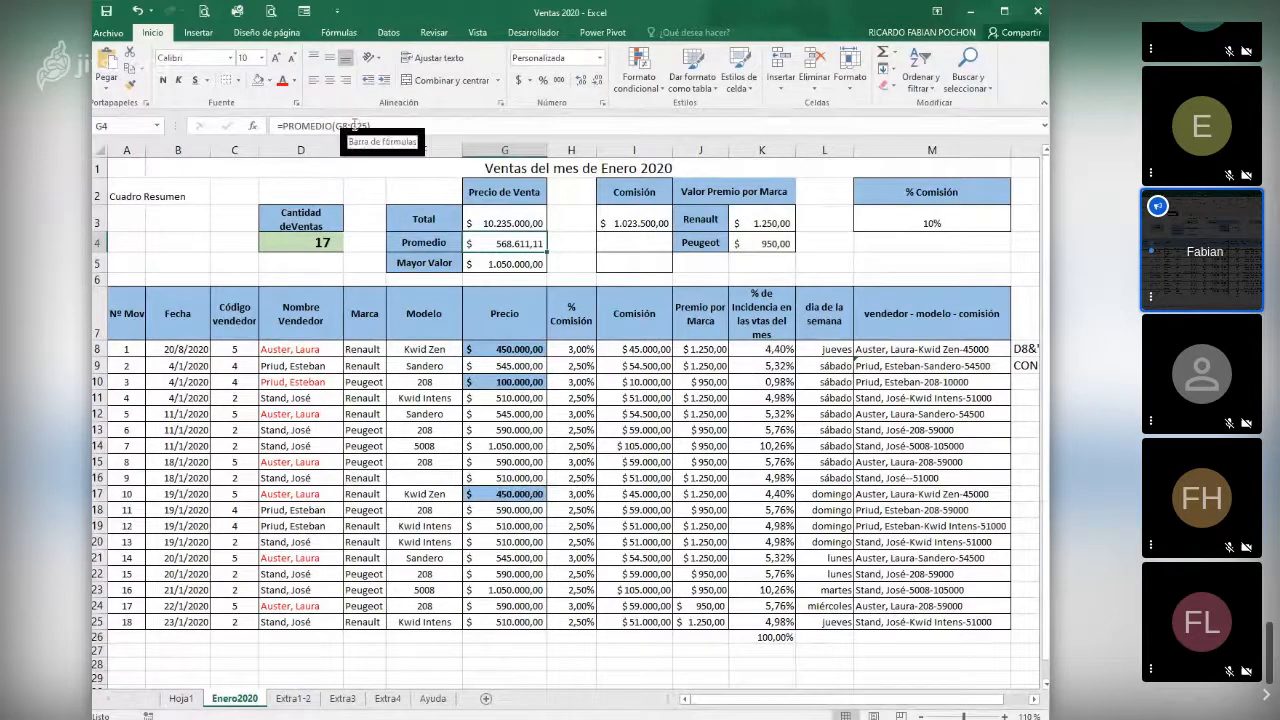
right_click(516, 245)
click(530, 270)
right_click(610, 241)
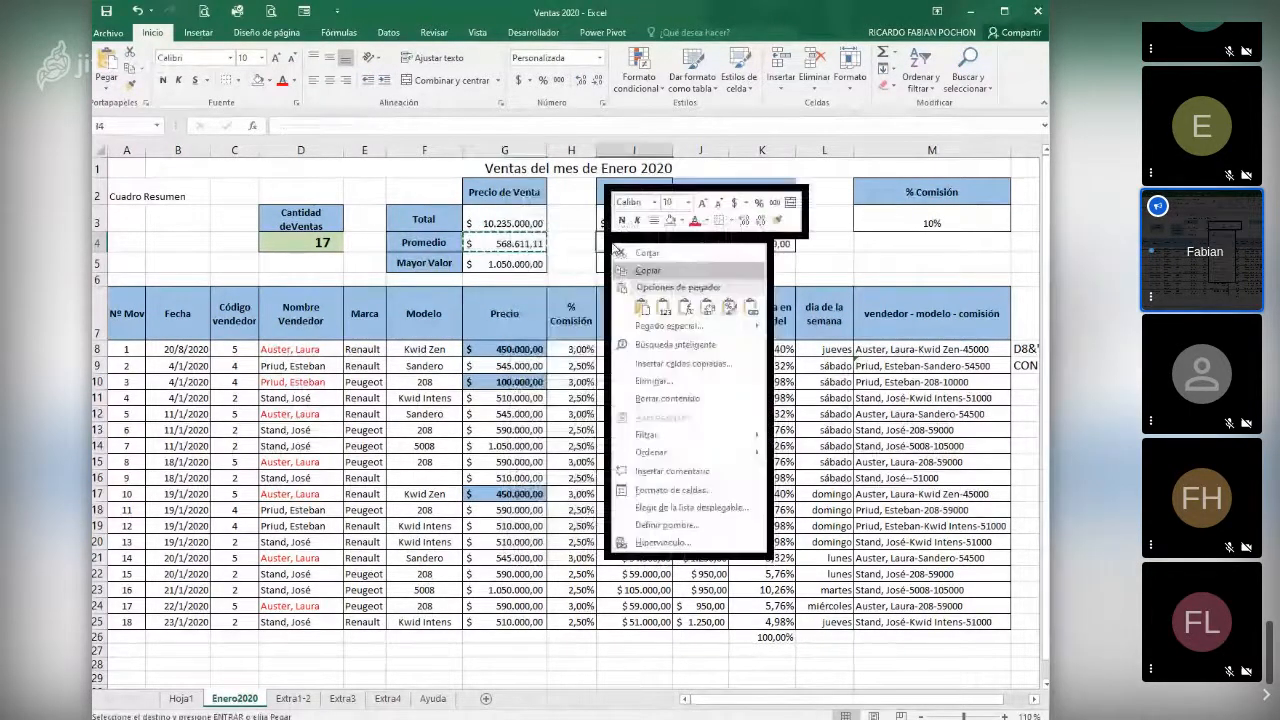
click(643, 309)
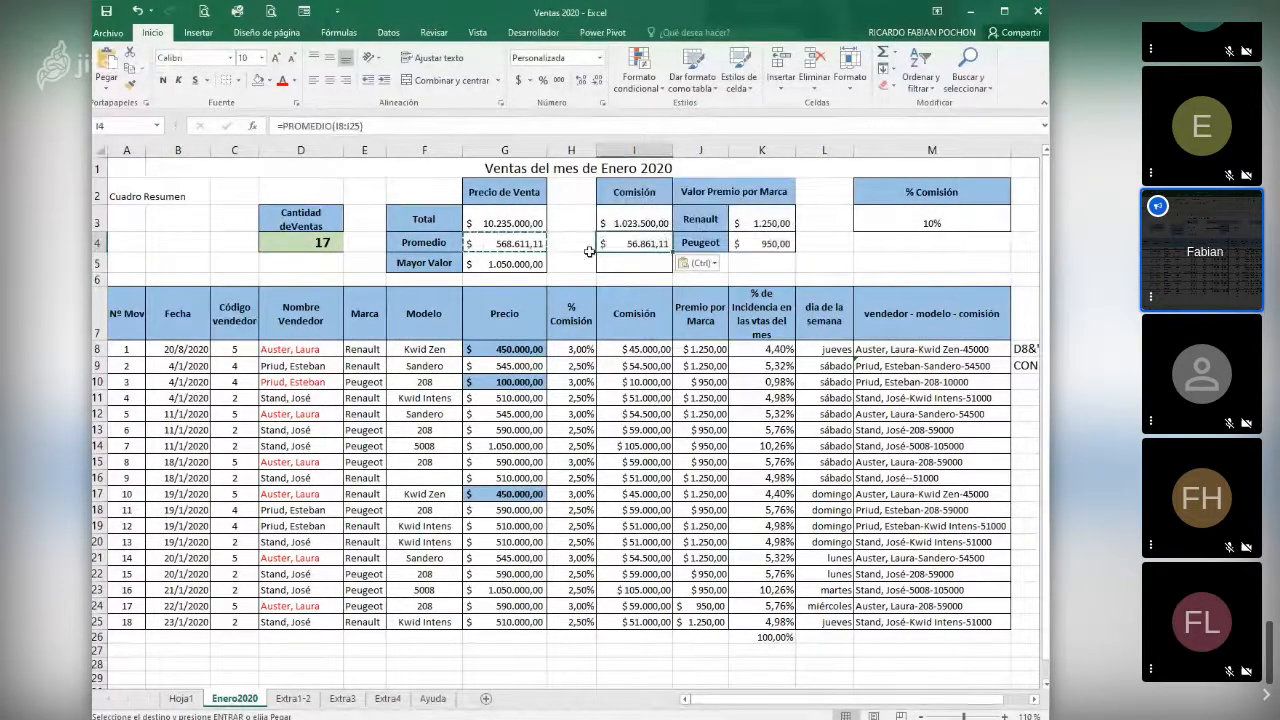
key(Escape)
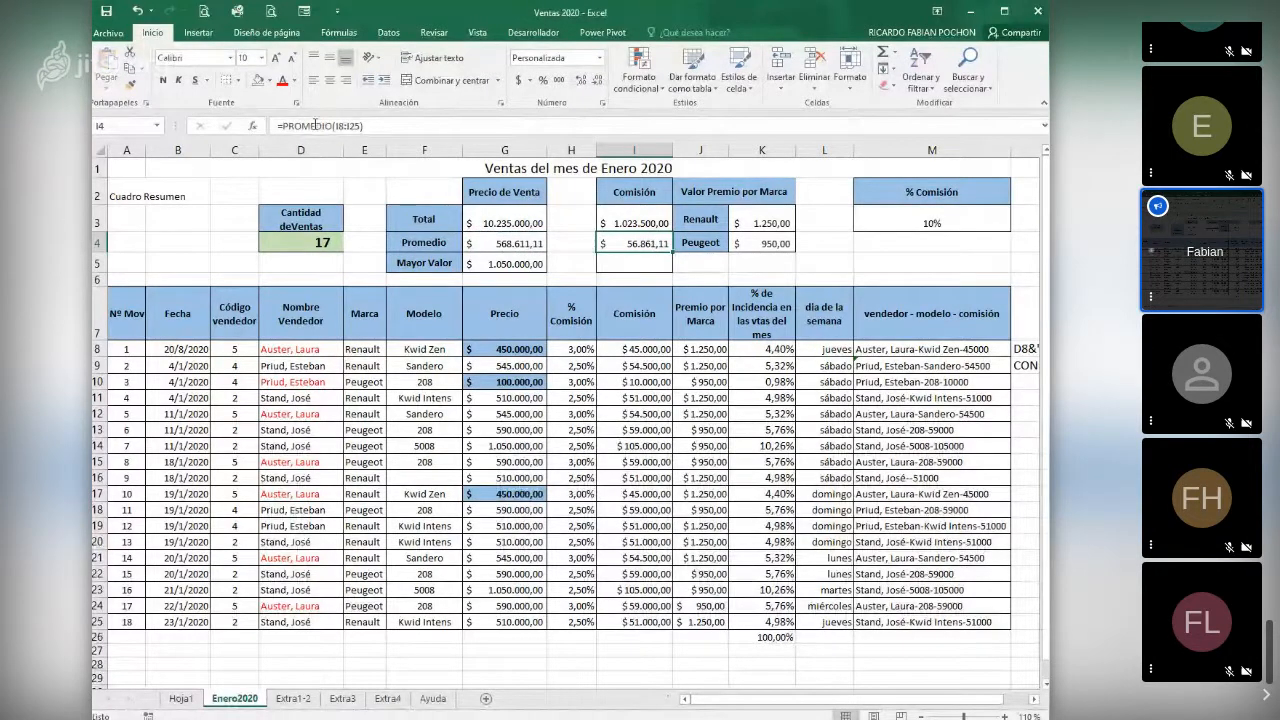
- Compare the PROMEDIO formulas and their ranges in G4 and I4
click(508, 243)
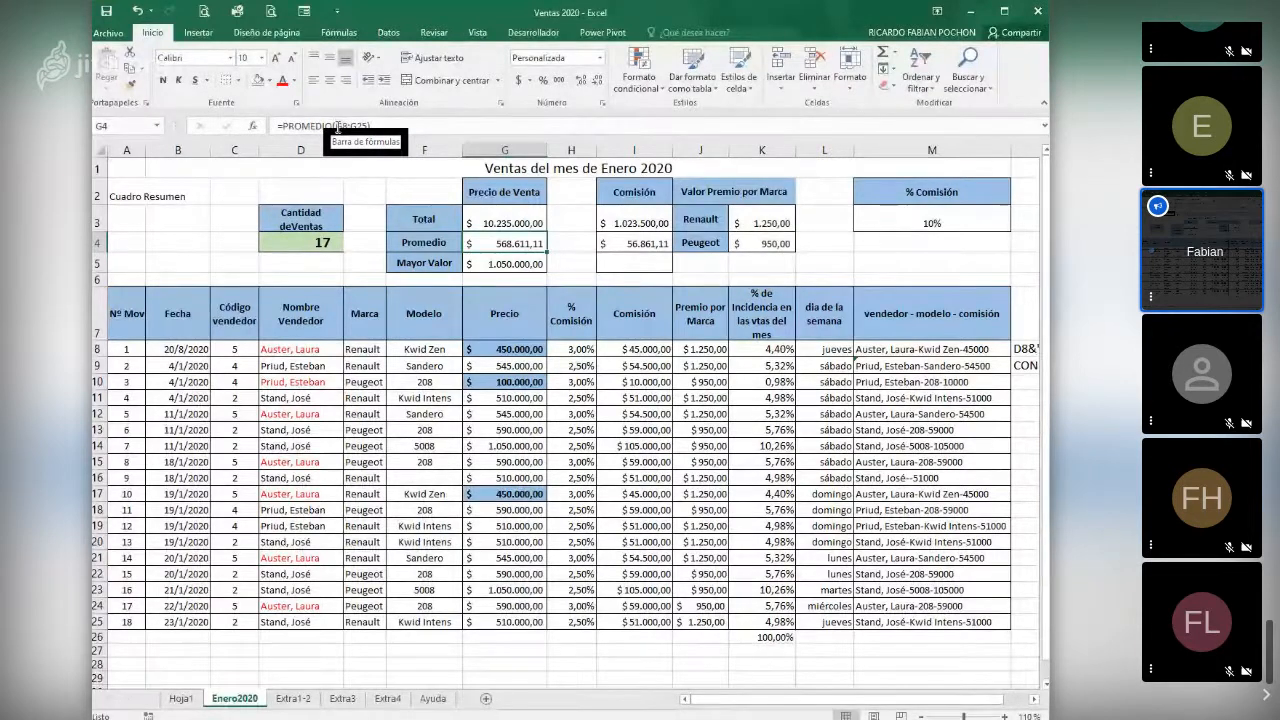
click(636, 243)
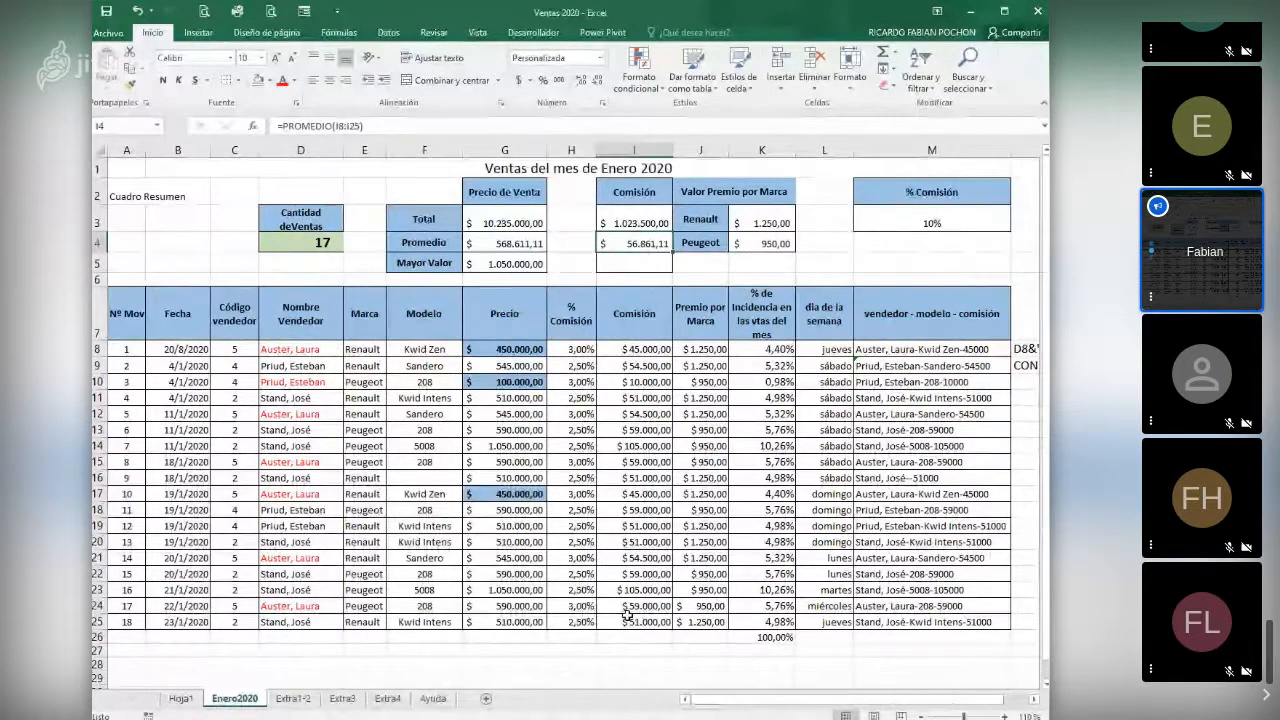
click(486, 243)
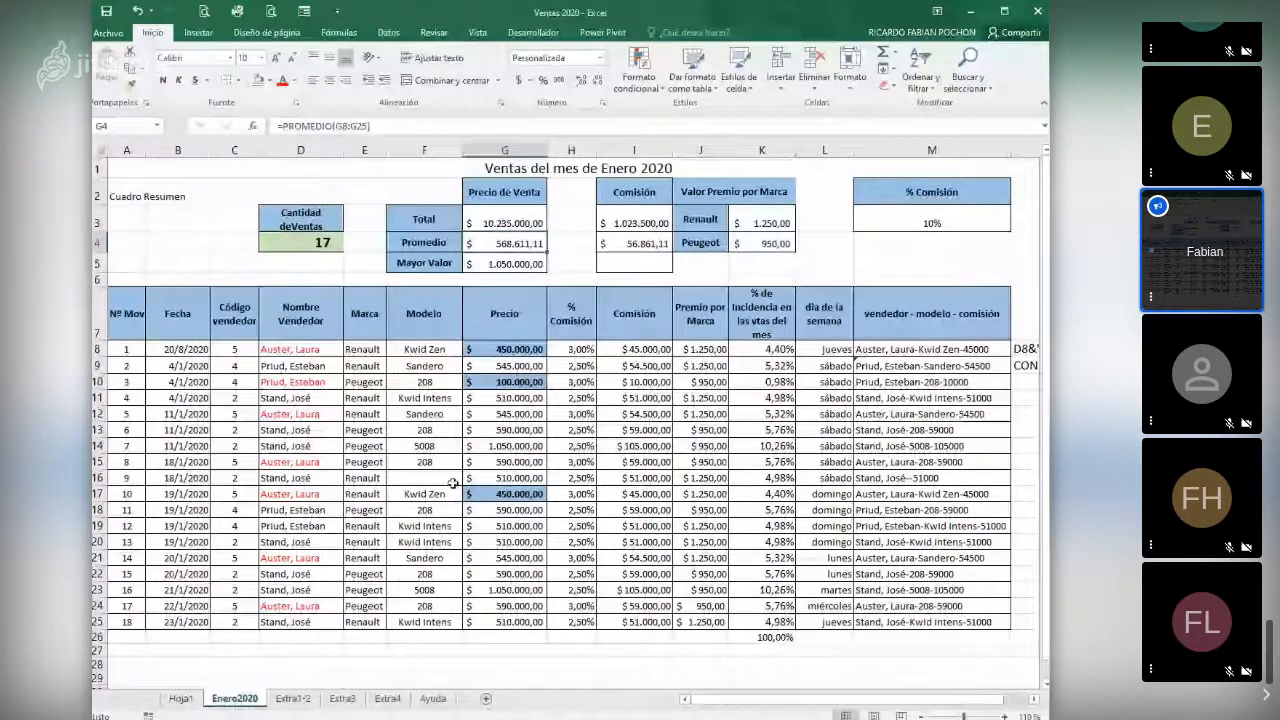
click(628, 238)
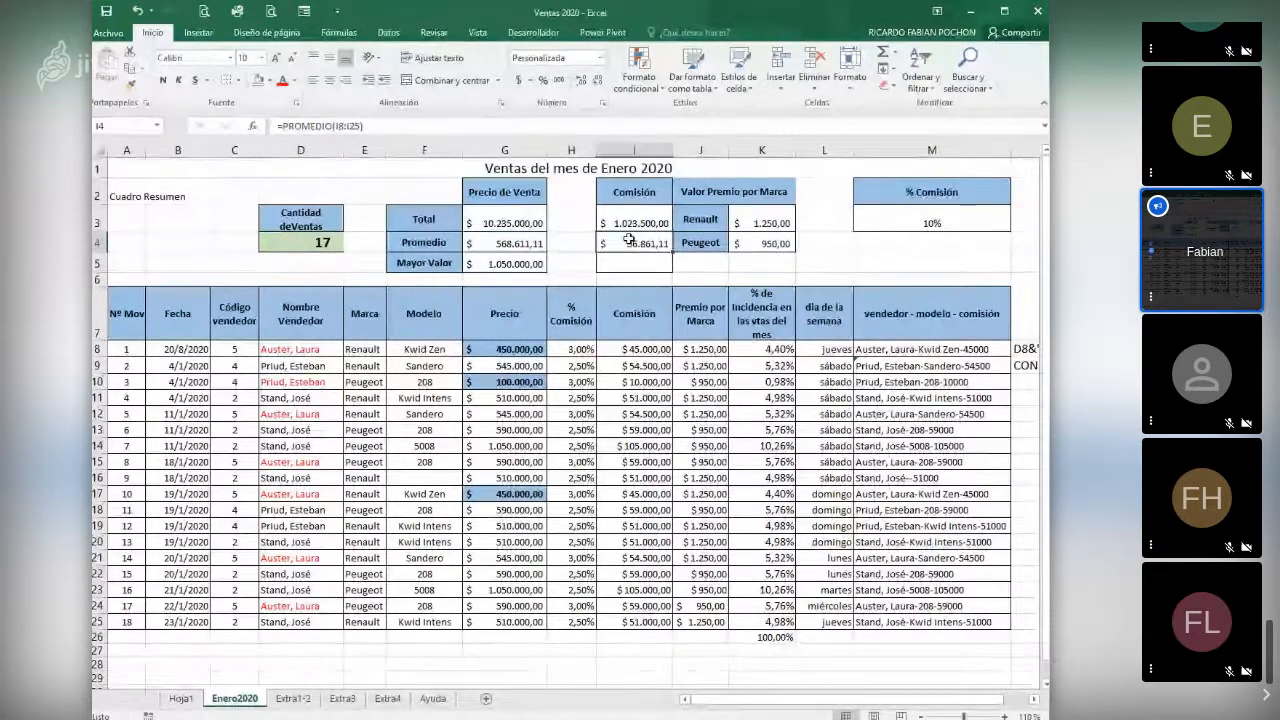
- Try copying the Mayor Valor formula from G5 into I5, and clear the pasted cell
click(498, 267)
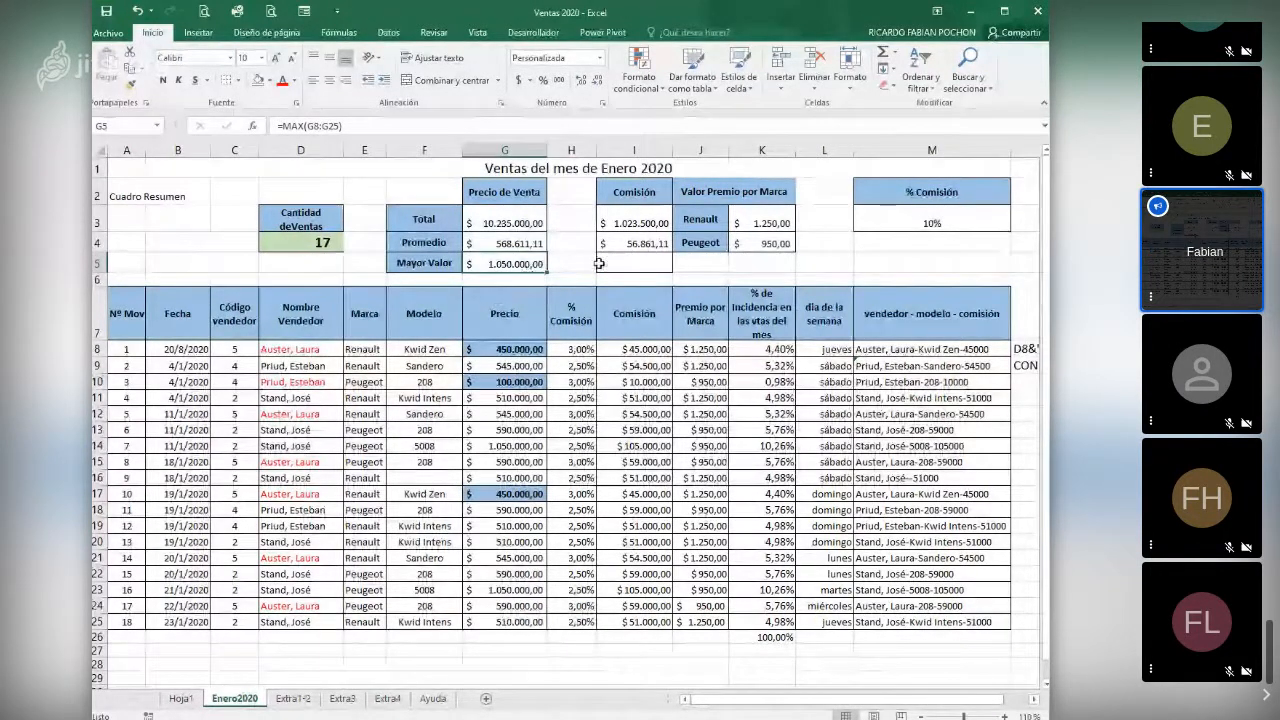
right_click(531, 259)
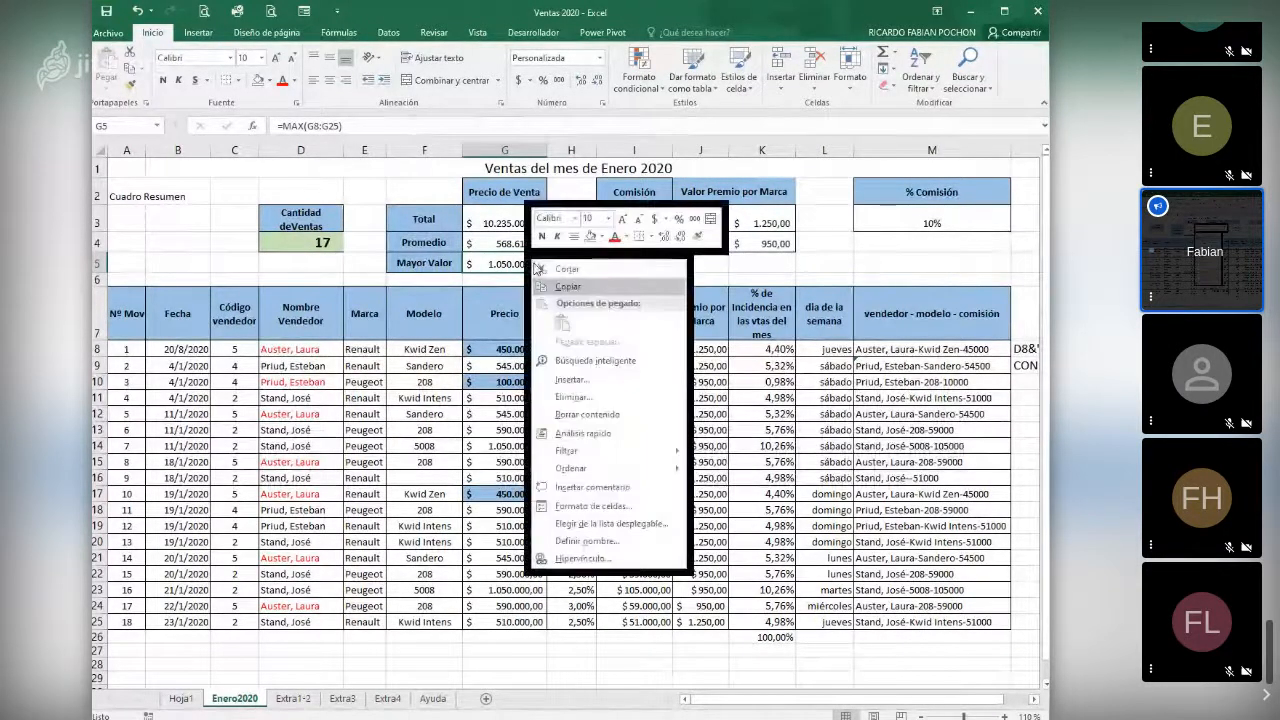
click(566, 286)
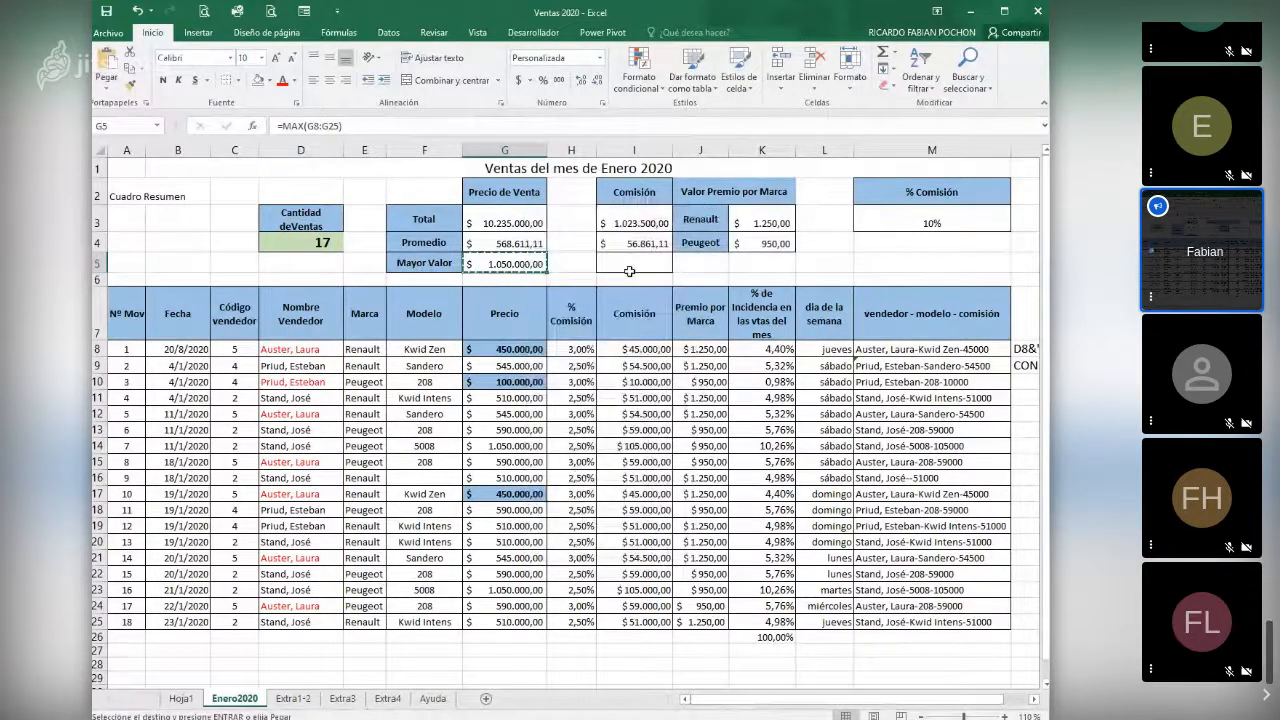
right_click(629, 271)
click(650, 330)
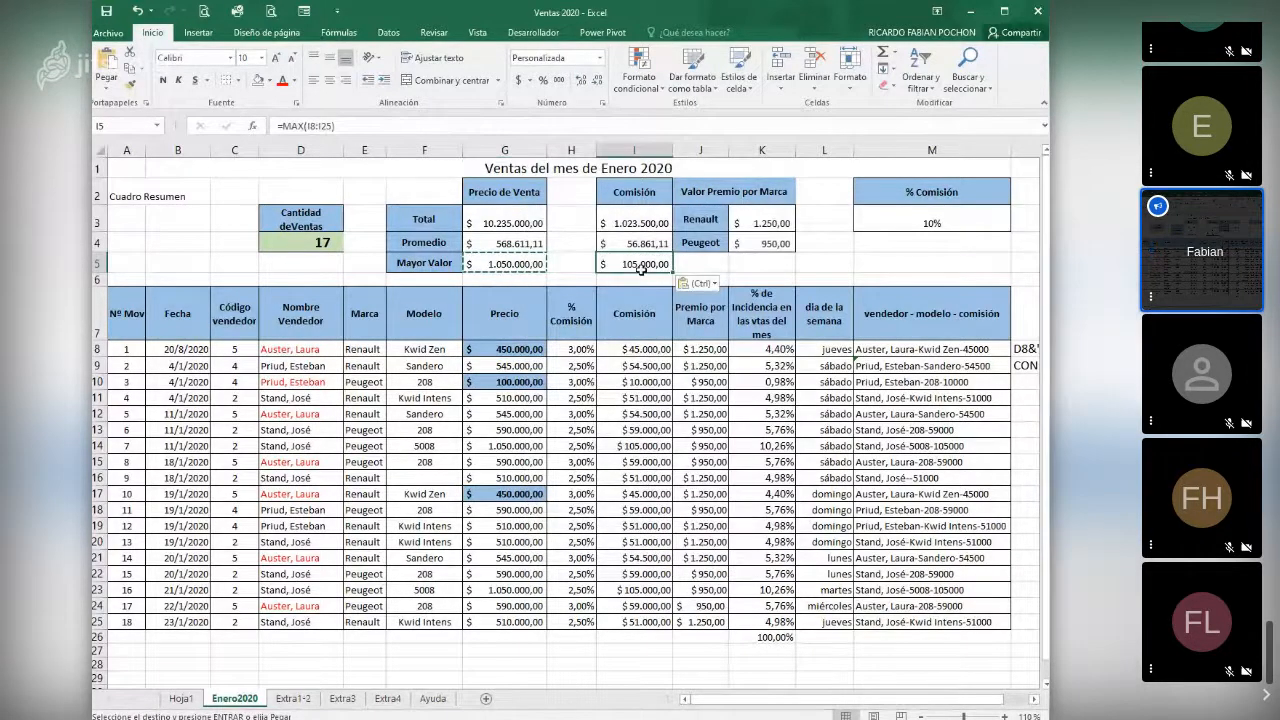
key(Escape)
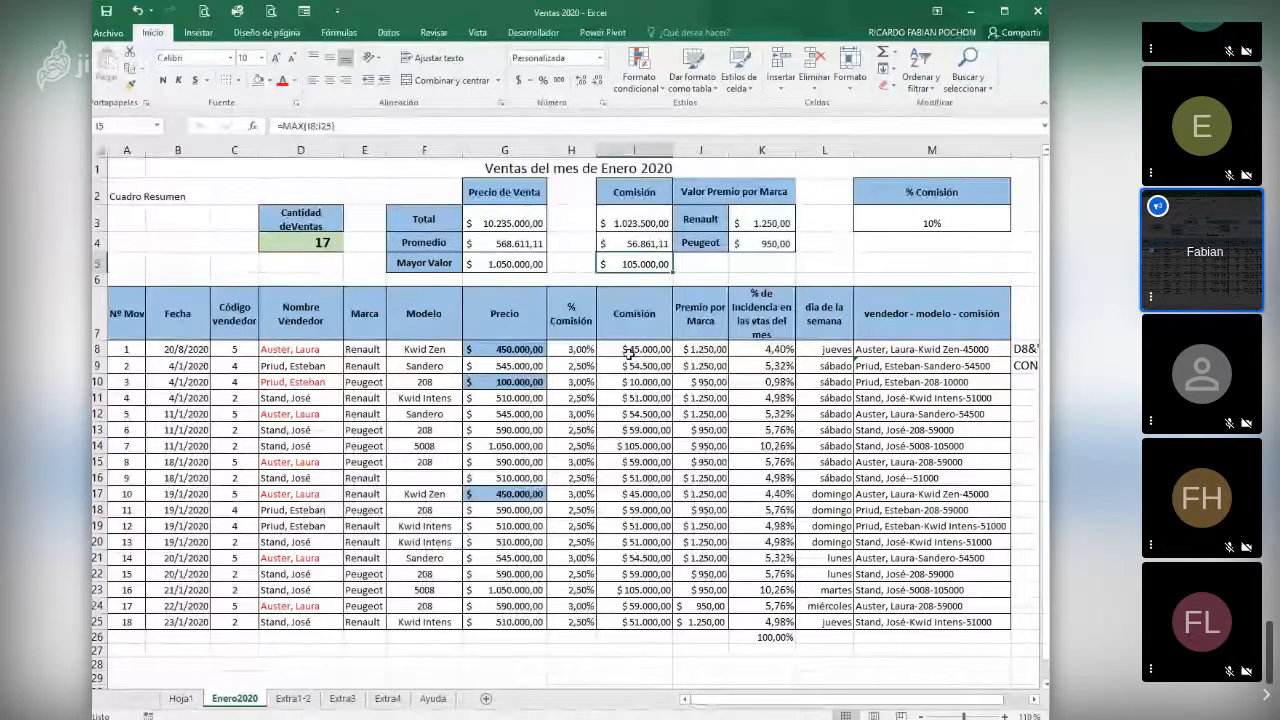
key(Delete)
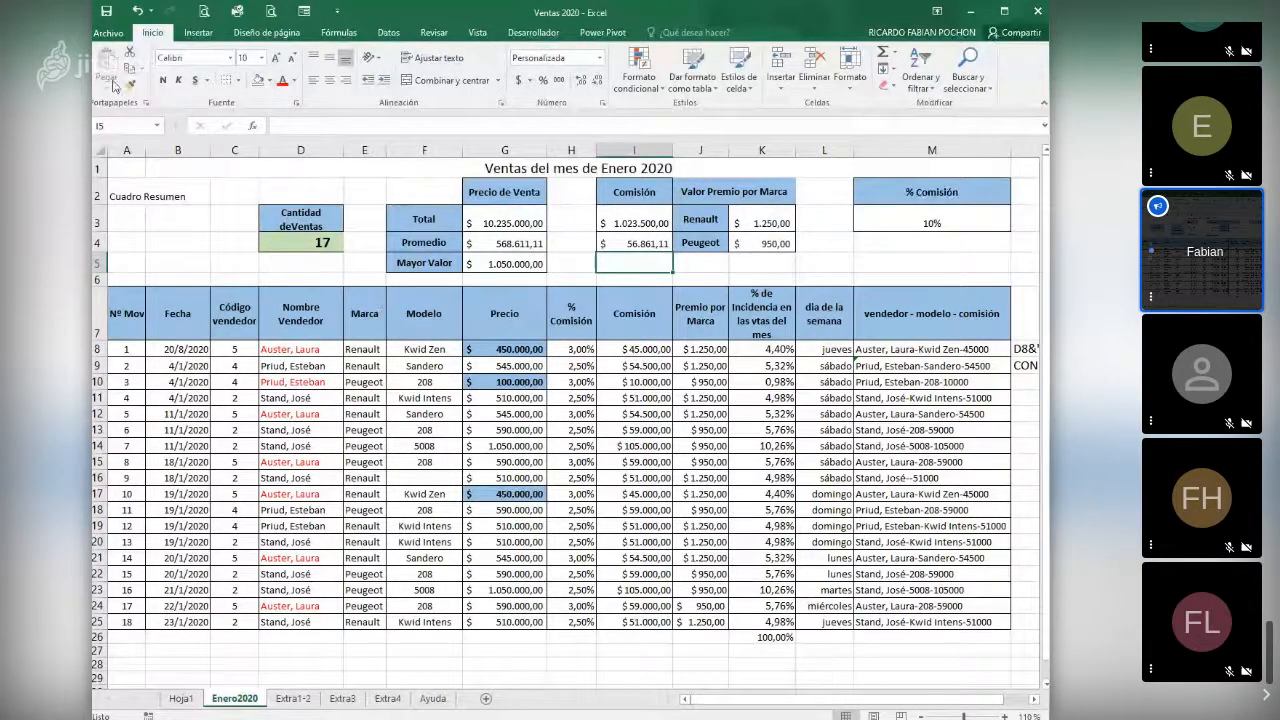
- Insert the MAX function in I5 for the commissions in I8:I25
click(255, 127)
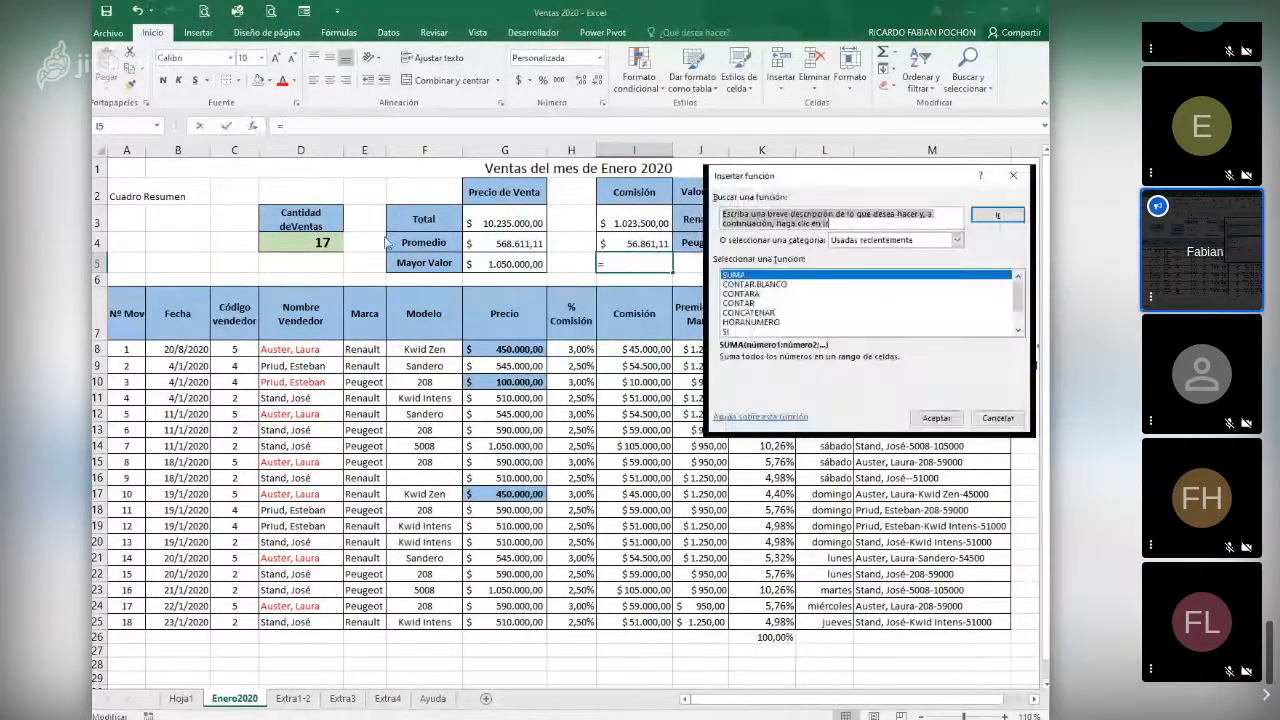
click(752, 304)
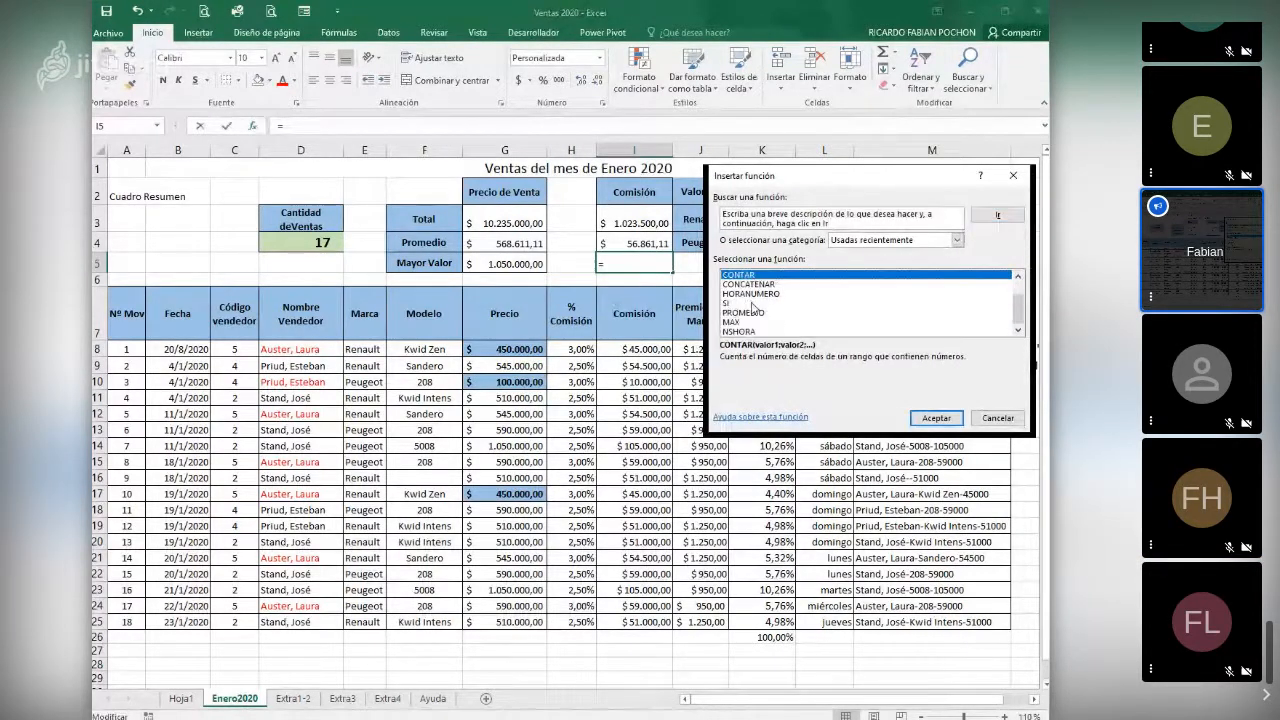
scroll(752, 307, down, 1)
click(740, 322)
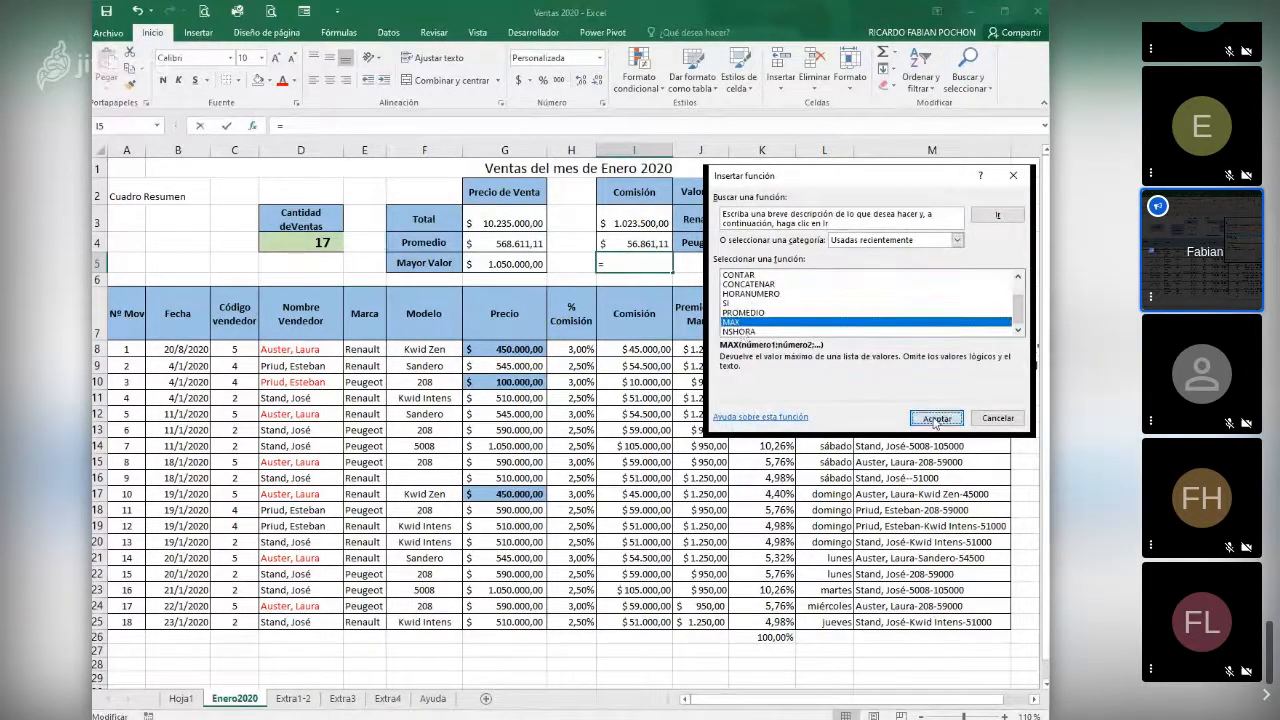
double_click(740, 322)
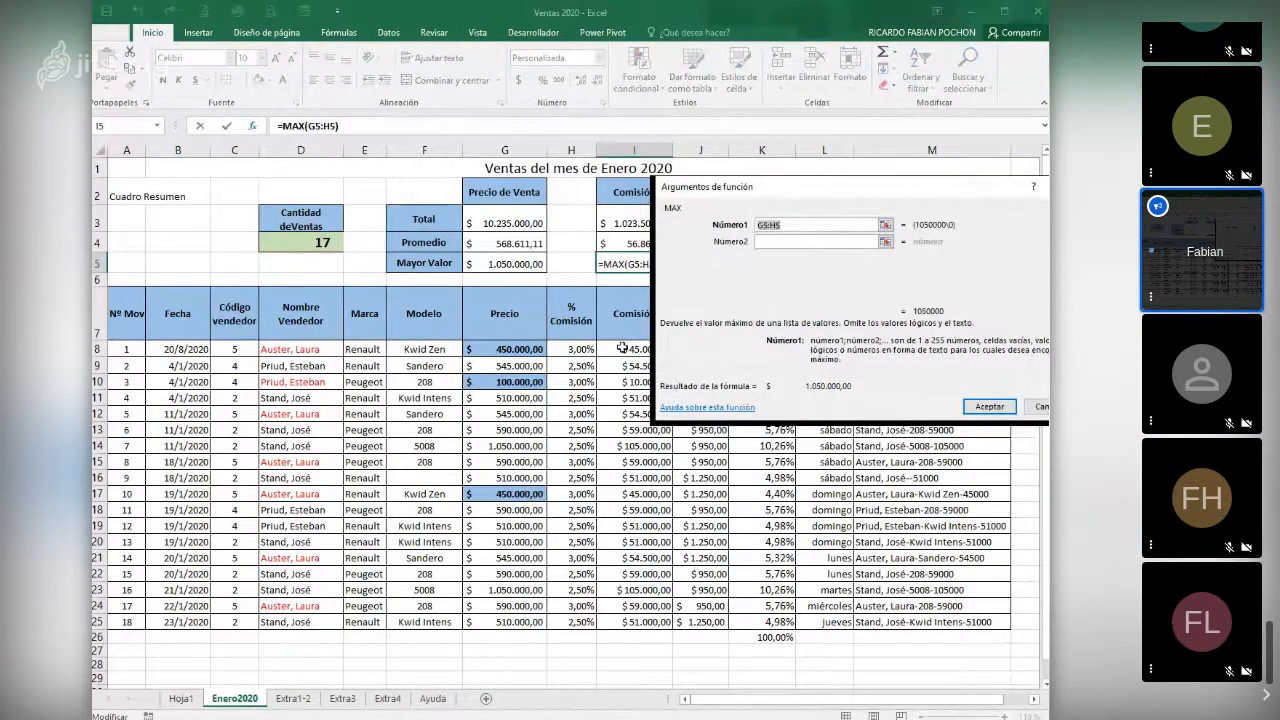
click(623, 348)
drag(623, 348, 614, 620)
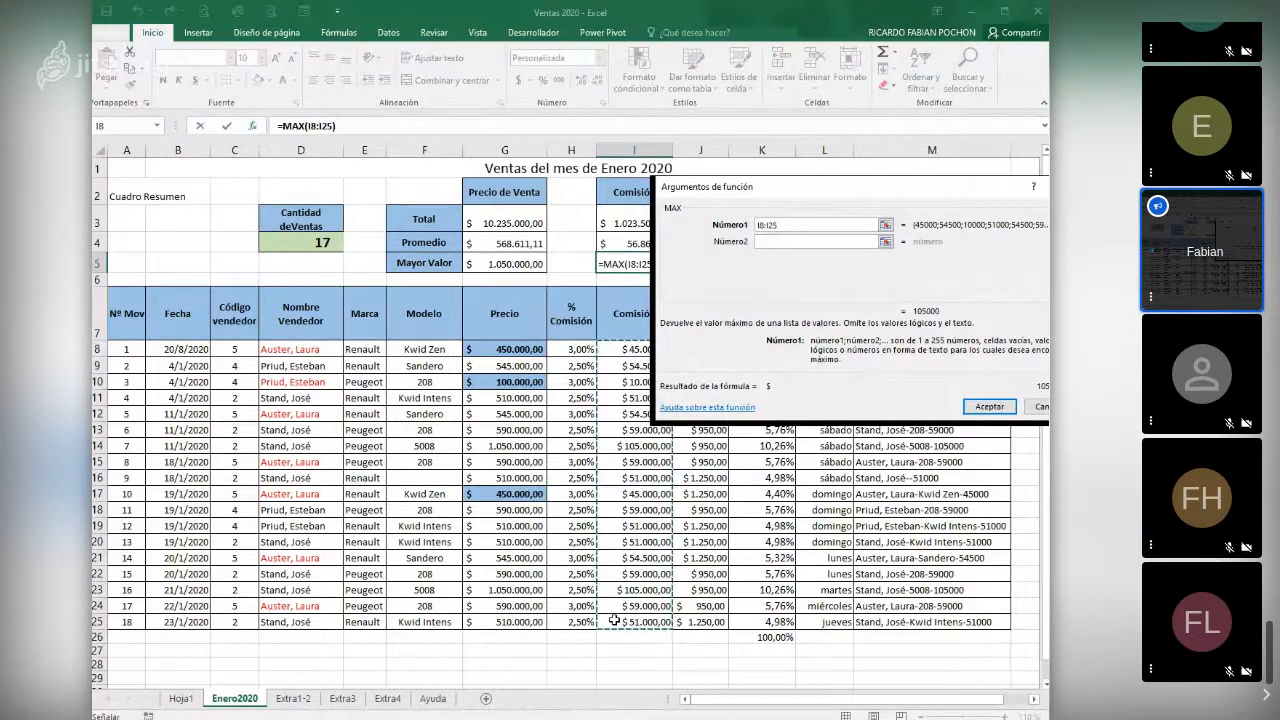
key(Return)
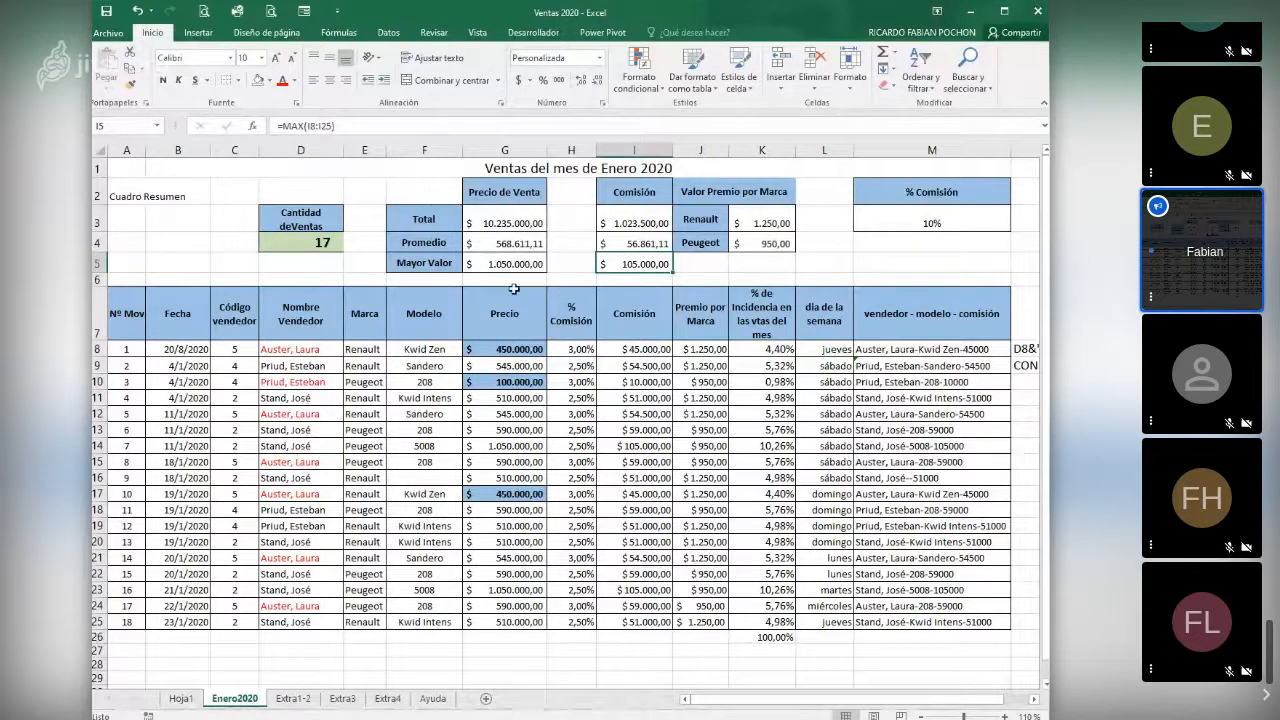
- Insert five blank rows at row 6, between the summary and the sales table
click(97, 279)
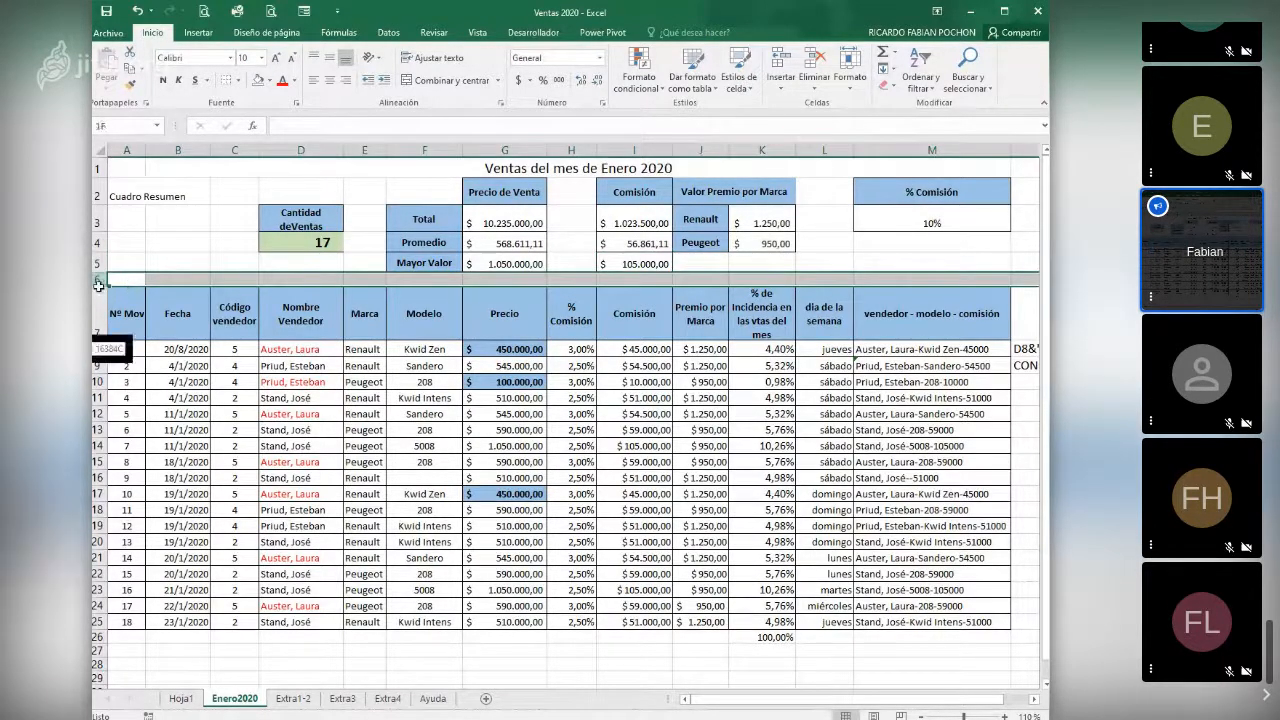
shift+click(103, 378)
right_click(103, 373)
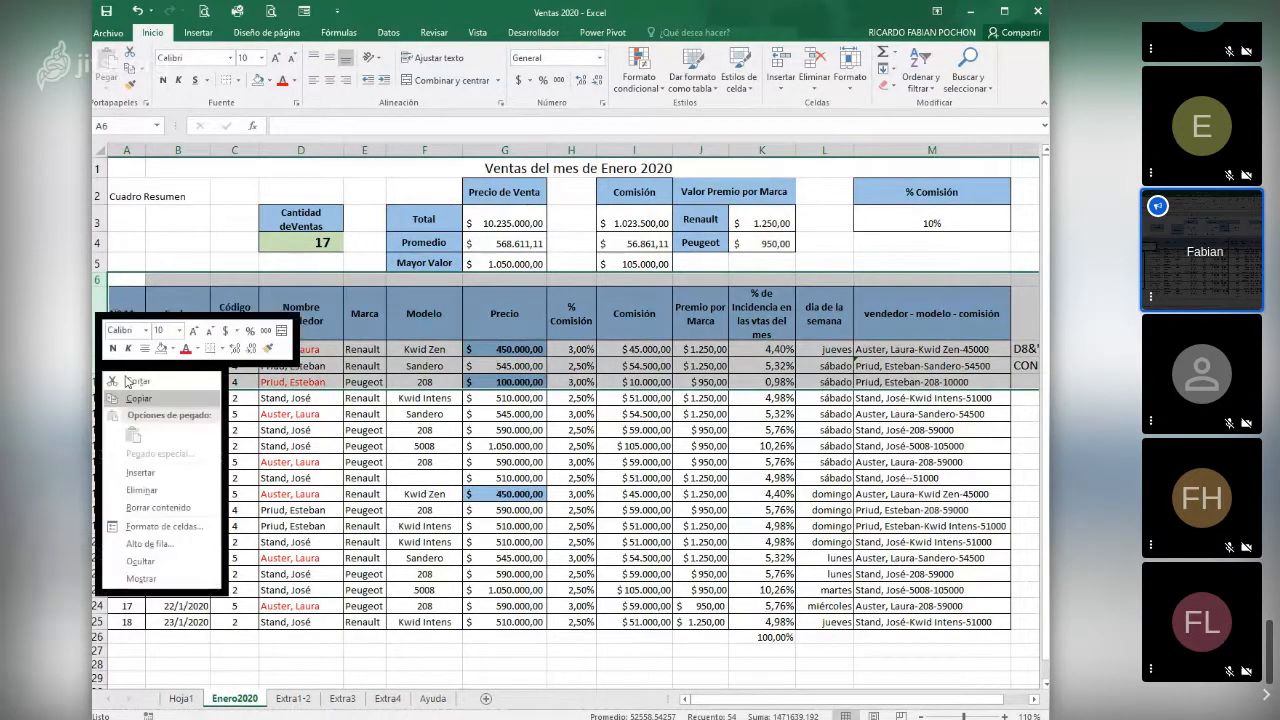
click(140, 472)
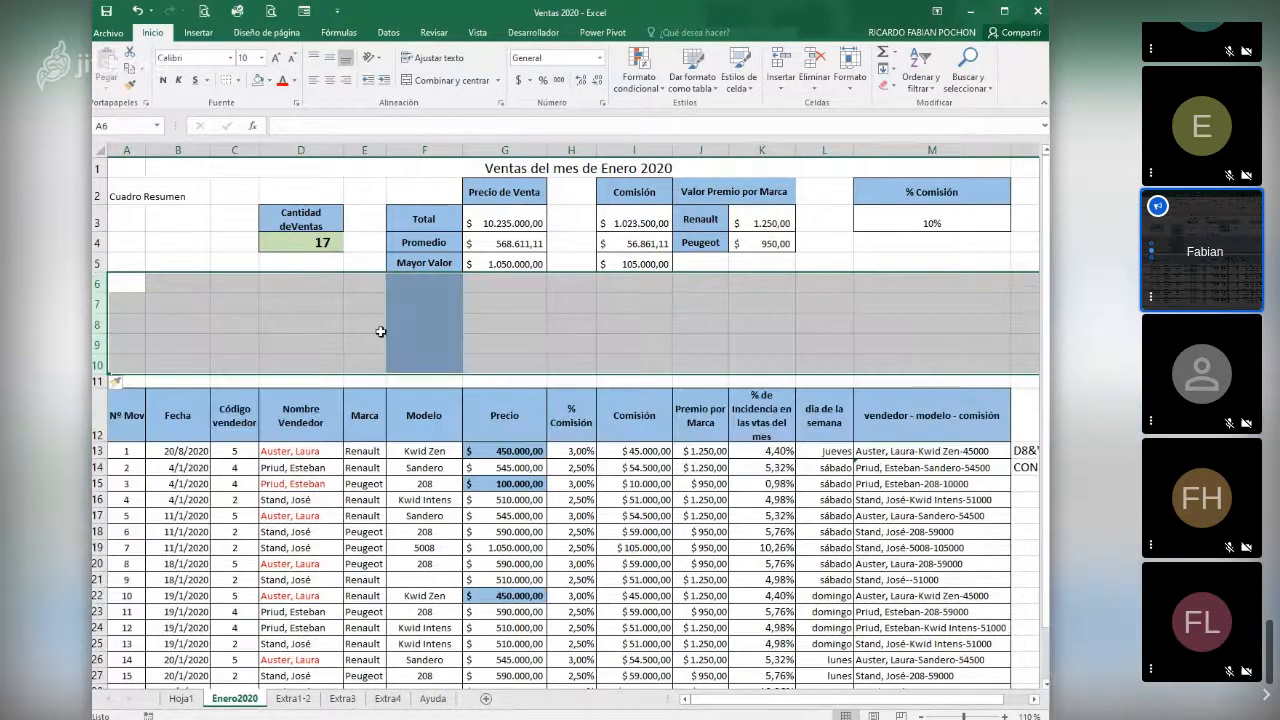
click(504, 323)
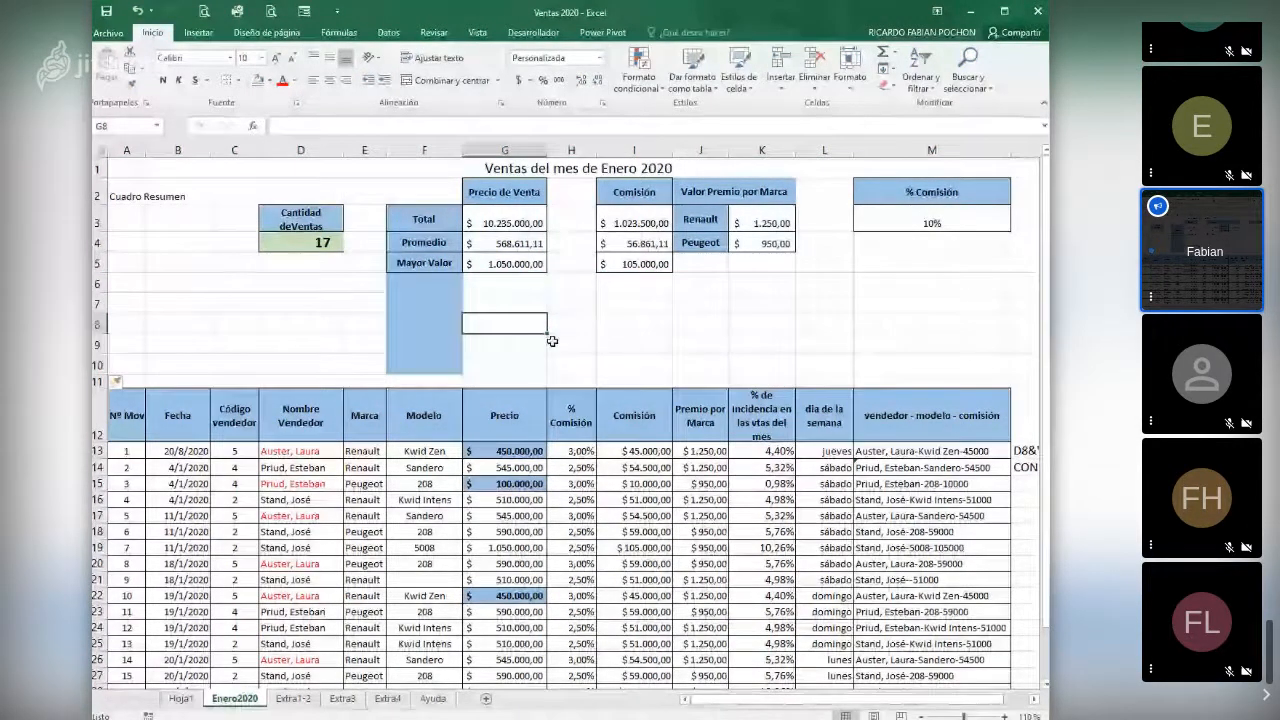
- Look at the Extra1-2 sheet, return to Enero2020, and check the I3 commission total's formula against the commission column
click(295, 698)
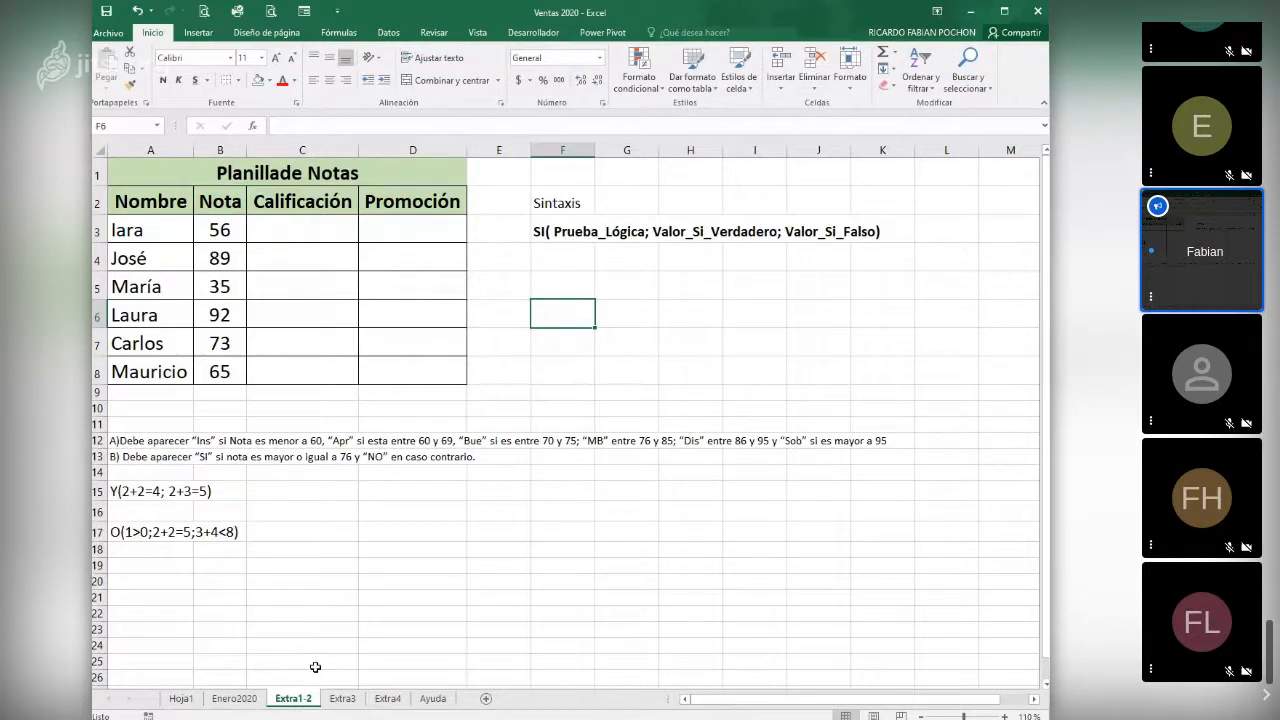
click(230, 698)
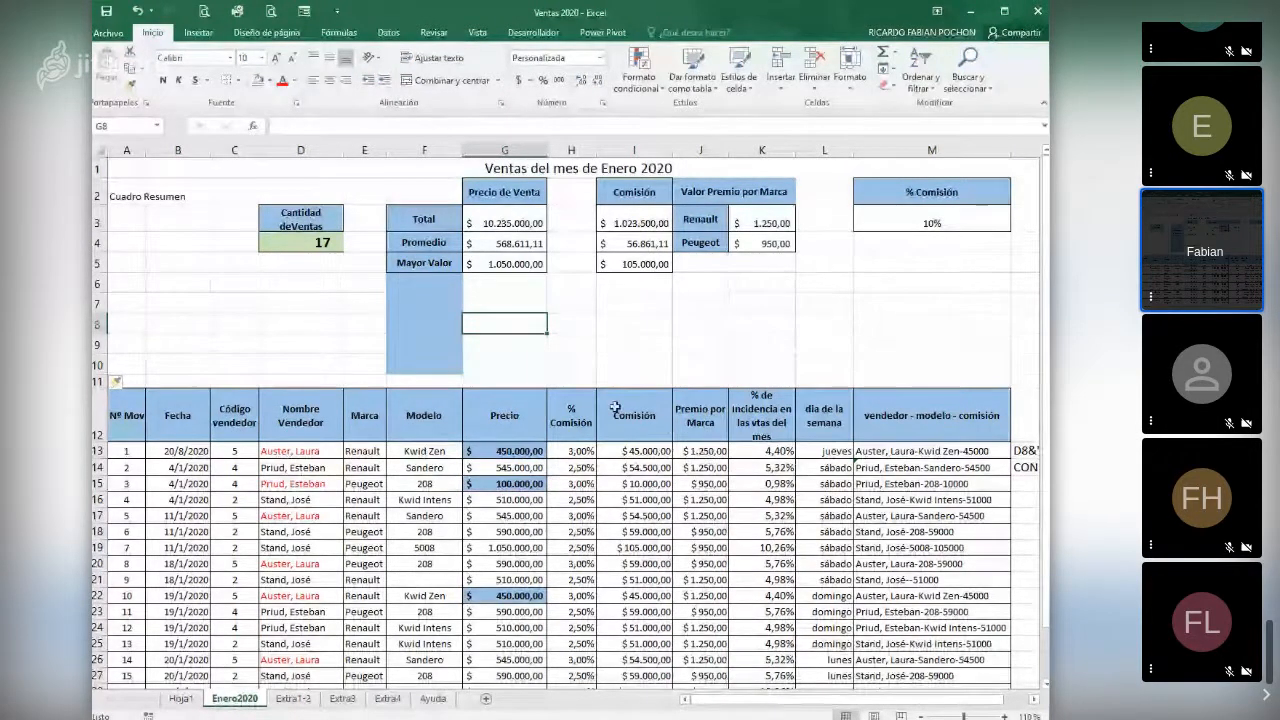
click(618, 223)
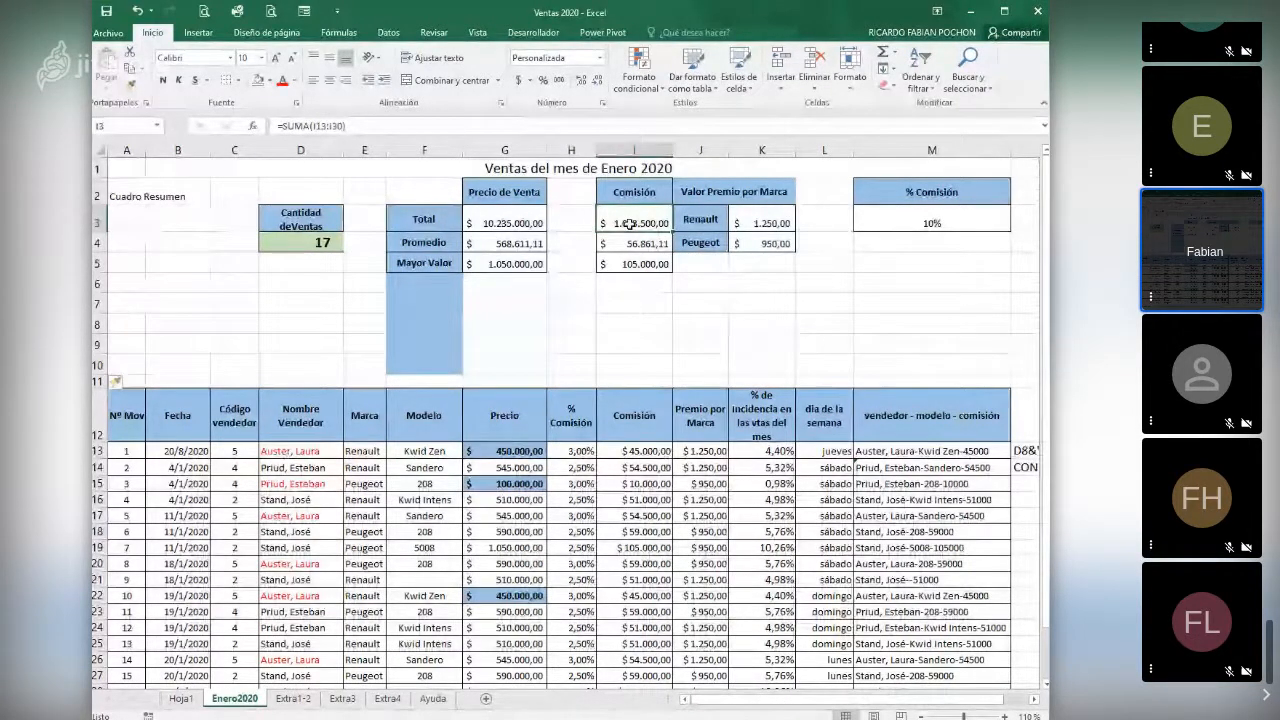
scroll(628, 224, down, 1)
scroll(628, 224, down, 4)
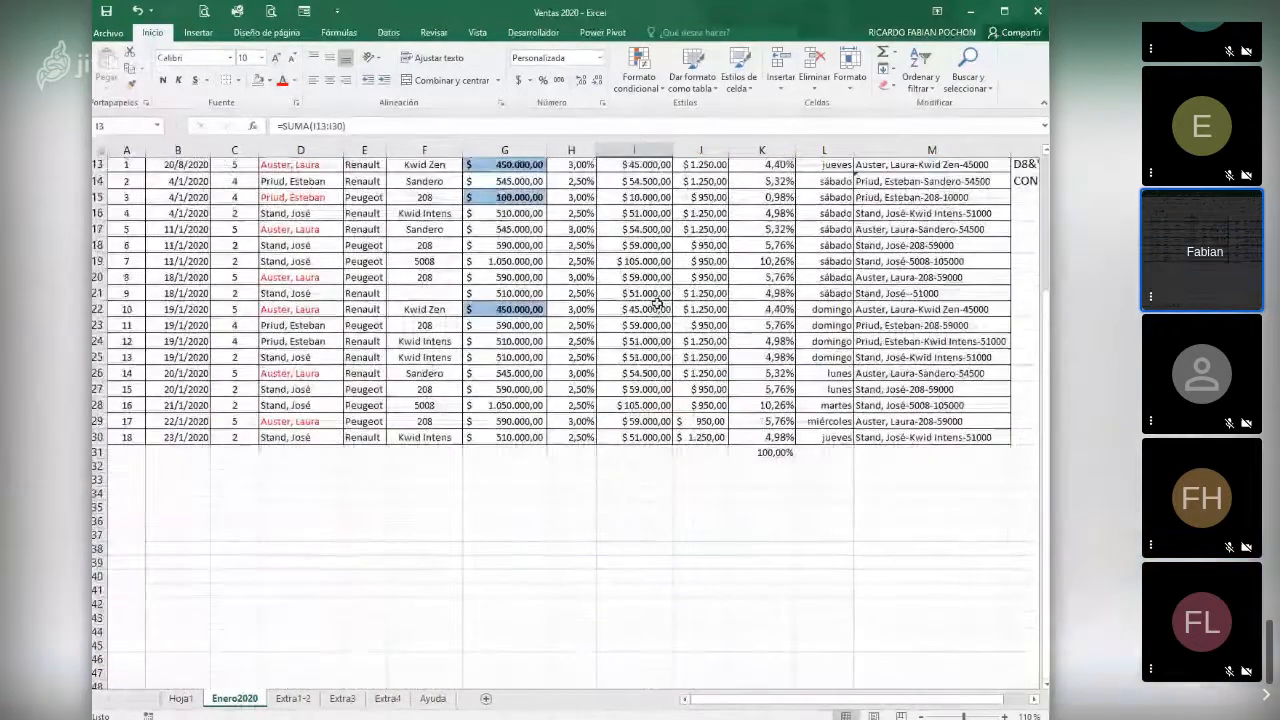
scroll(657, 303, up, 1)
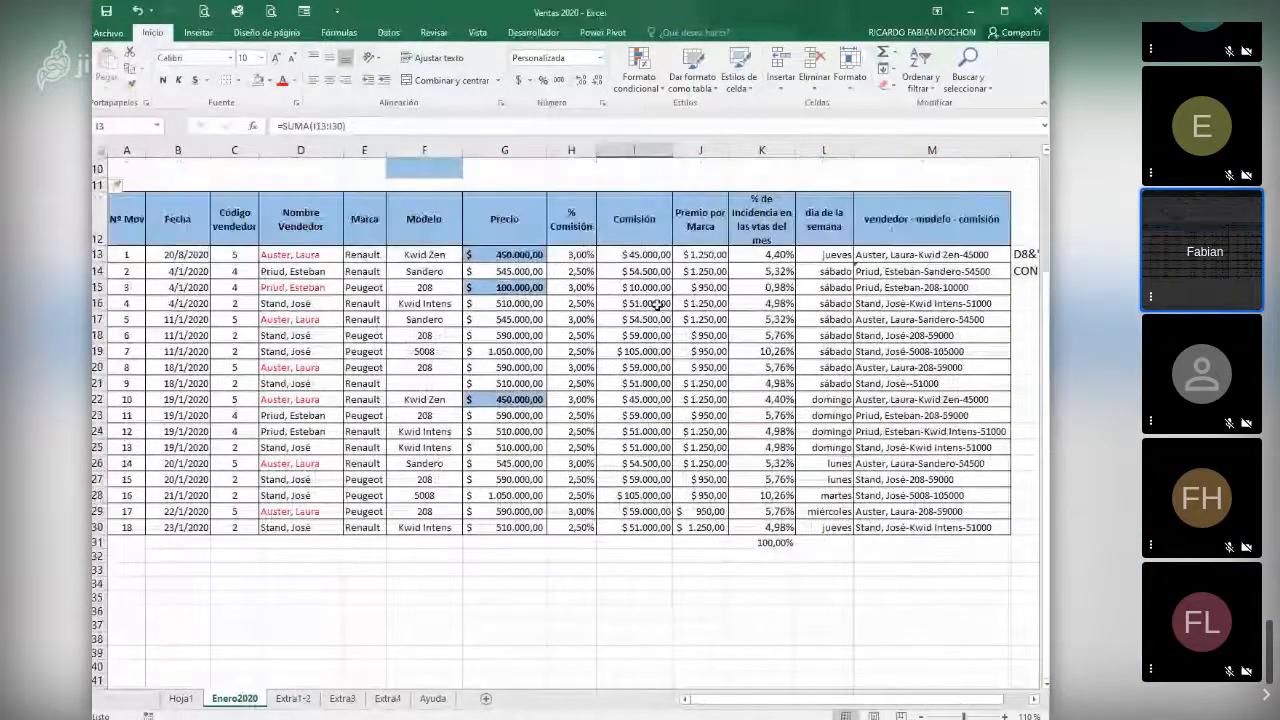
scroll(657, 303, up, 3)
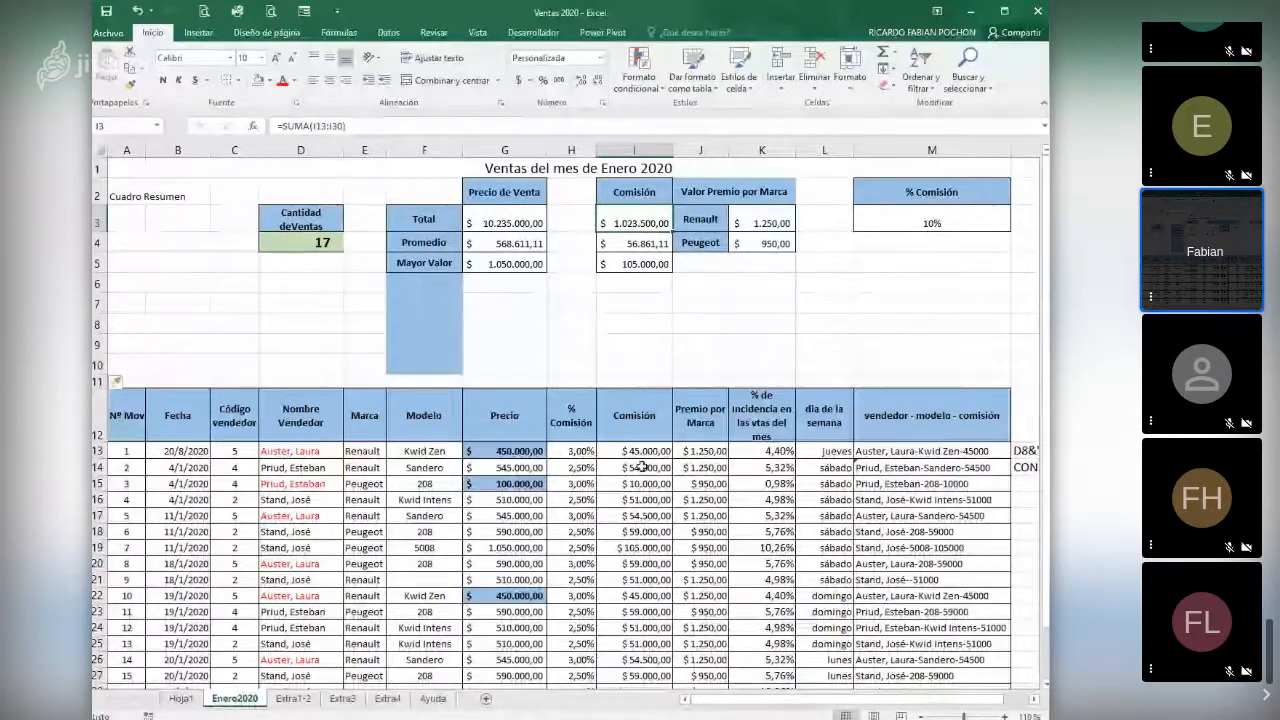
- Check the I3 commission total's SUMA range against the first and last rows of the commission column, I13 and I30
scroll(644, 530, down, 1)
scroll(648, 535, down, 2)
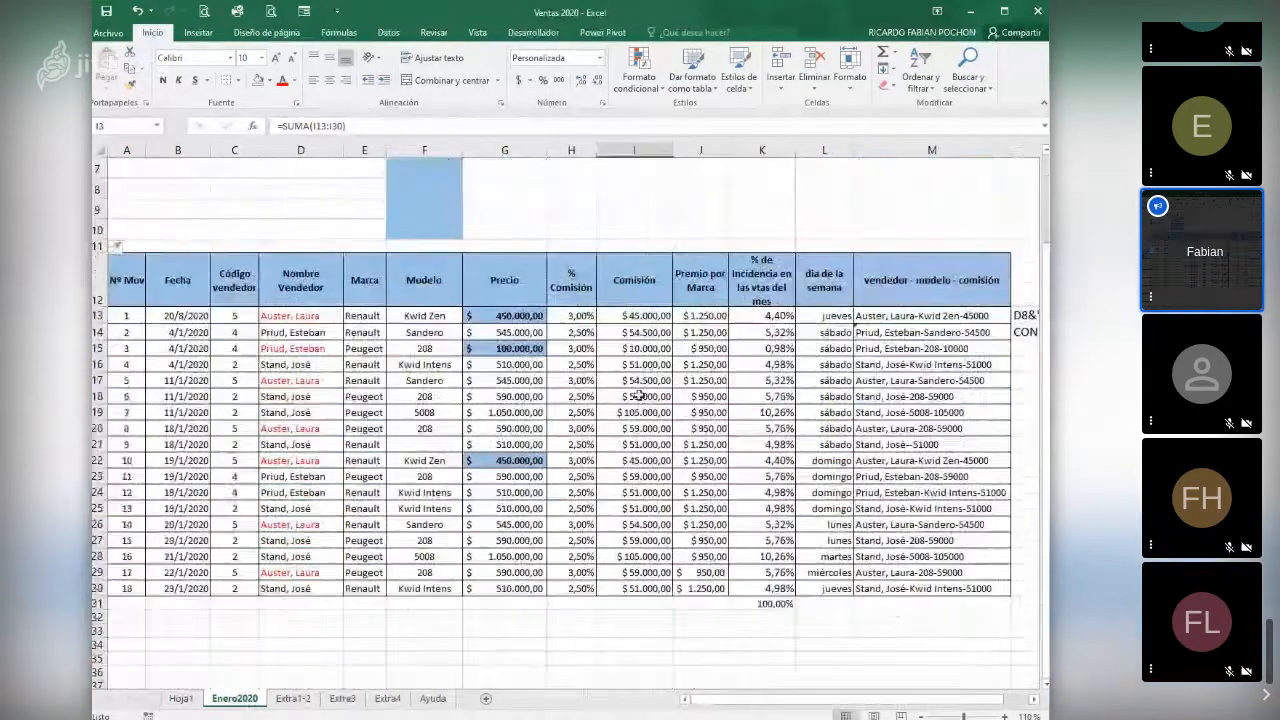
scroll(650, 534, up, 1)
scroll(650, 534, up, 2)
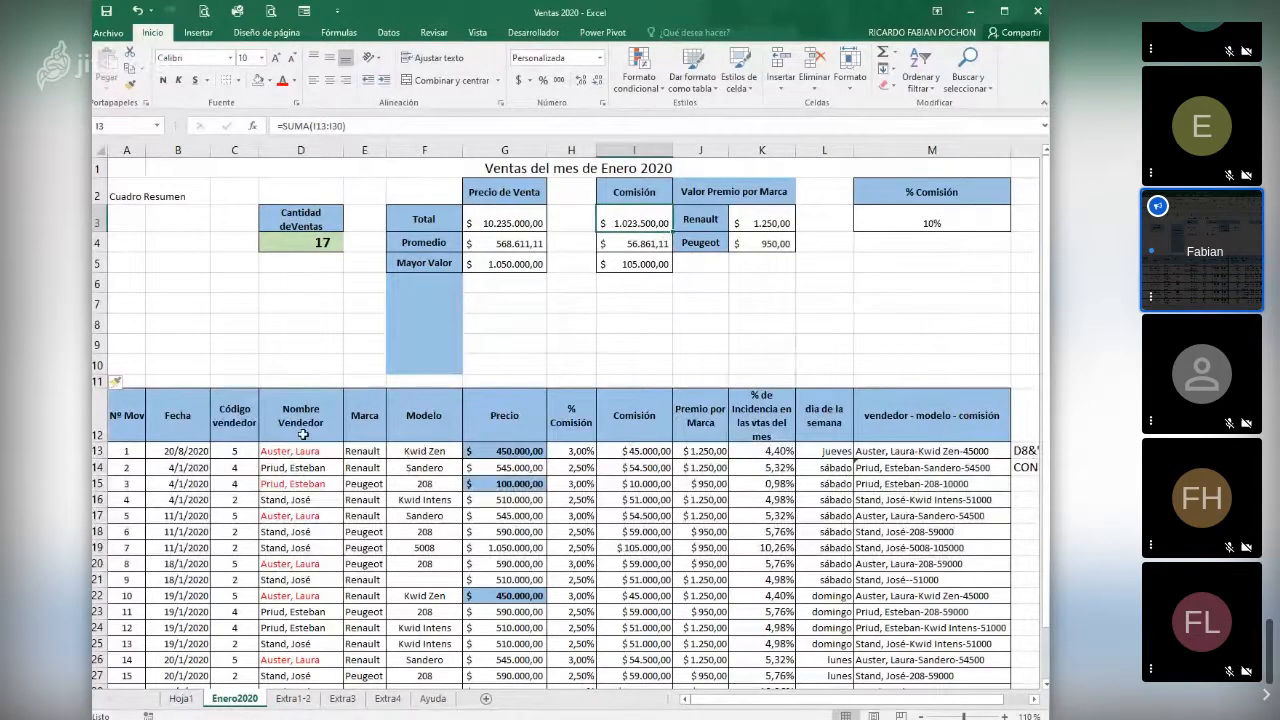
click(636, 451)
scroll(636, 451, down, 5)
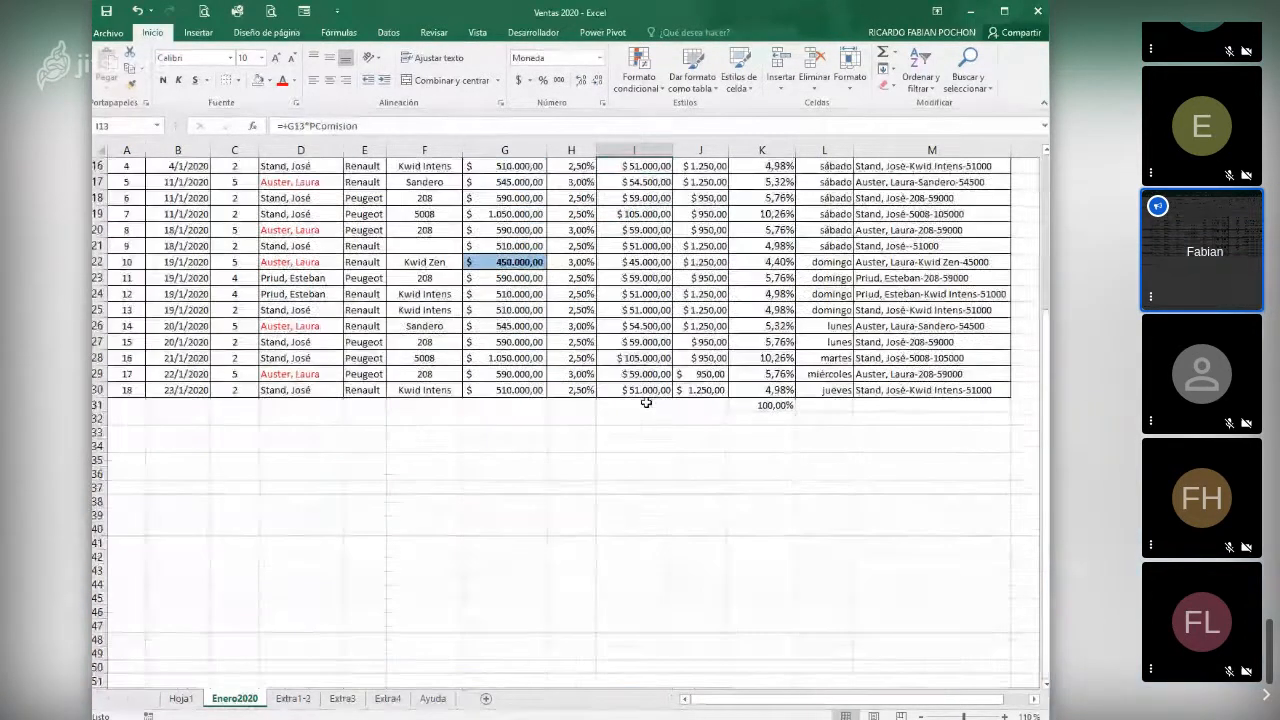
click(646, 390)
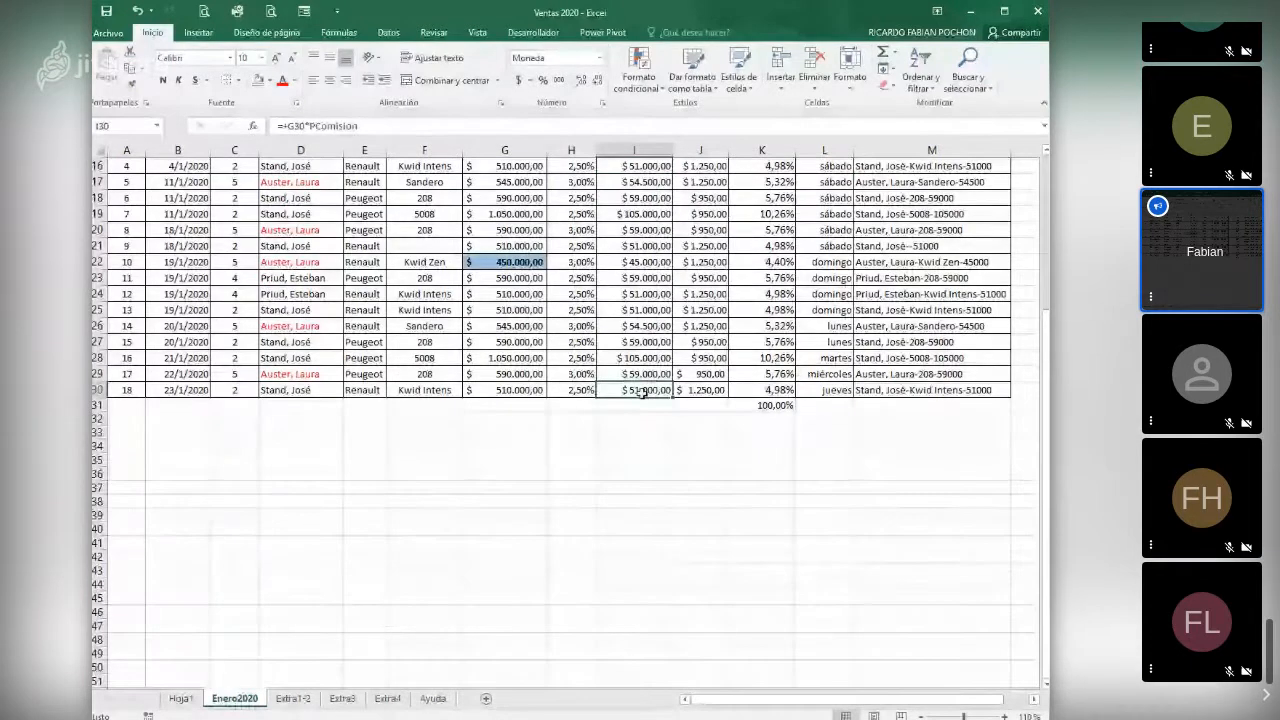
scroll(641, 393, up, 2)
scroll(641, 393, up, 4)
click(632, 224)
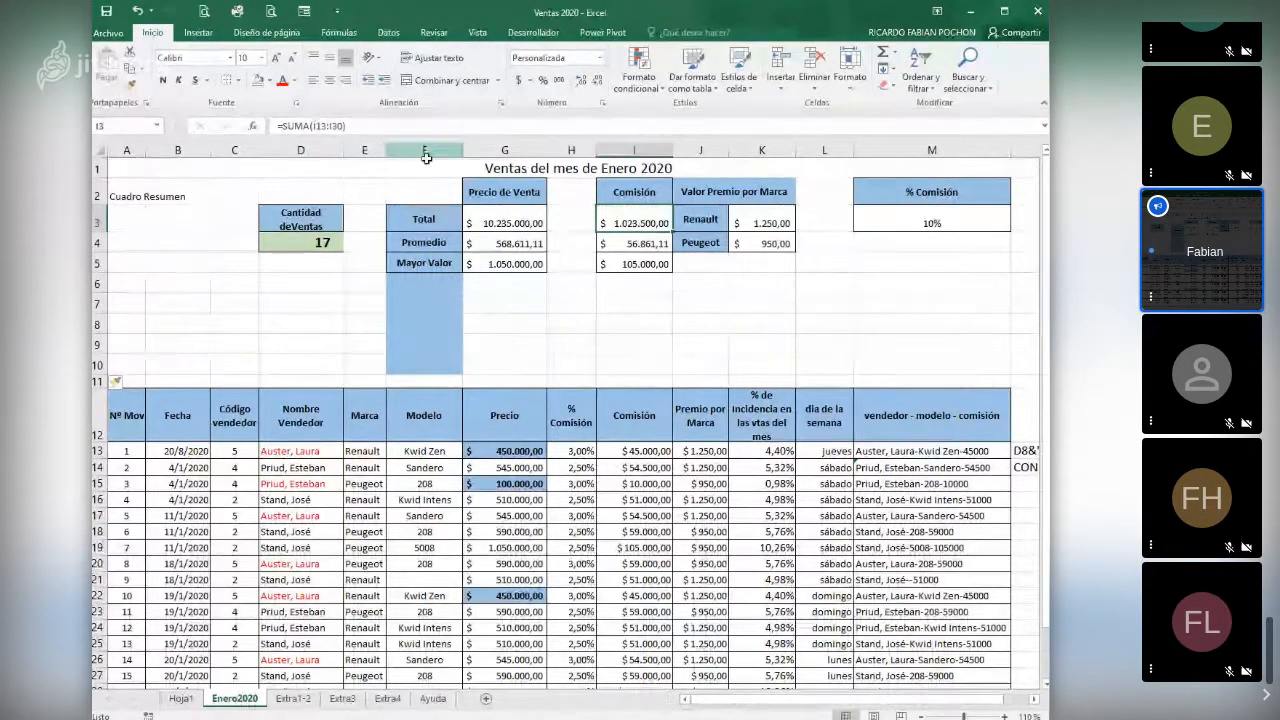
- Examine the % Comisión value in H13 and the price in G15, and return to the summary area
scroll(650, 470, down, 1)
scroll(650, 478, down, 2)
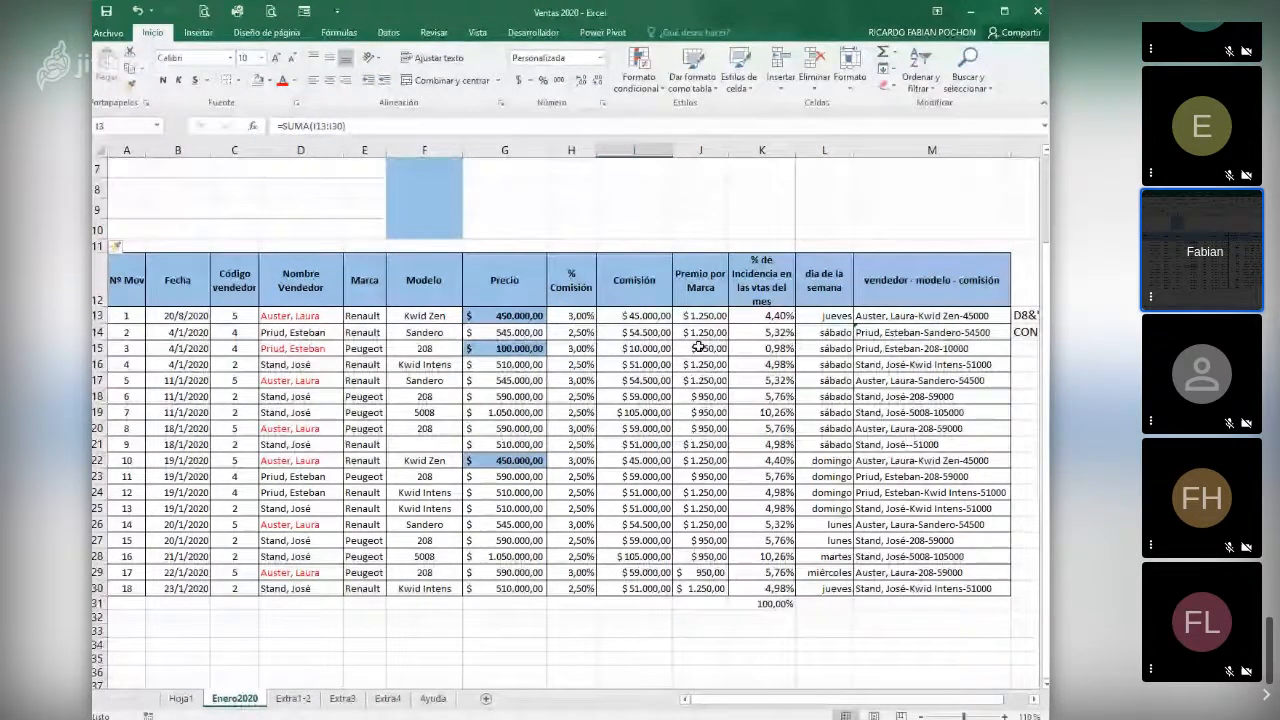
click(574, 316)
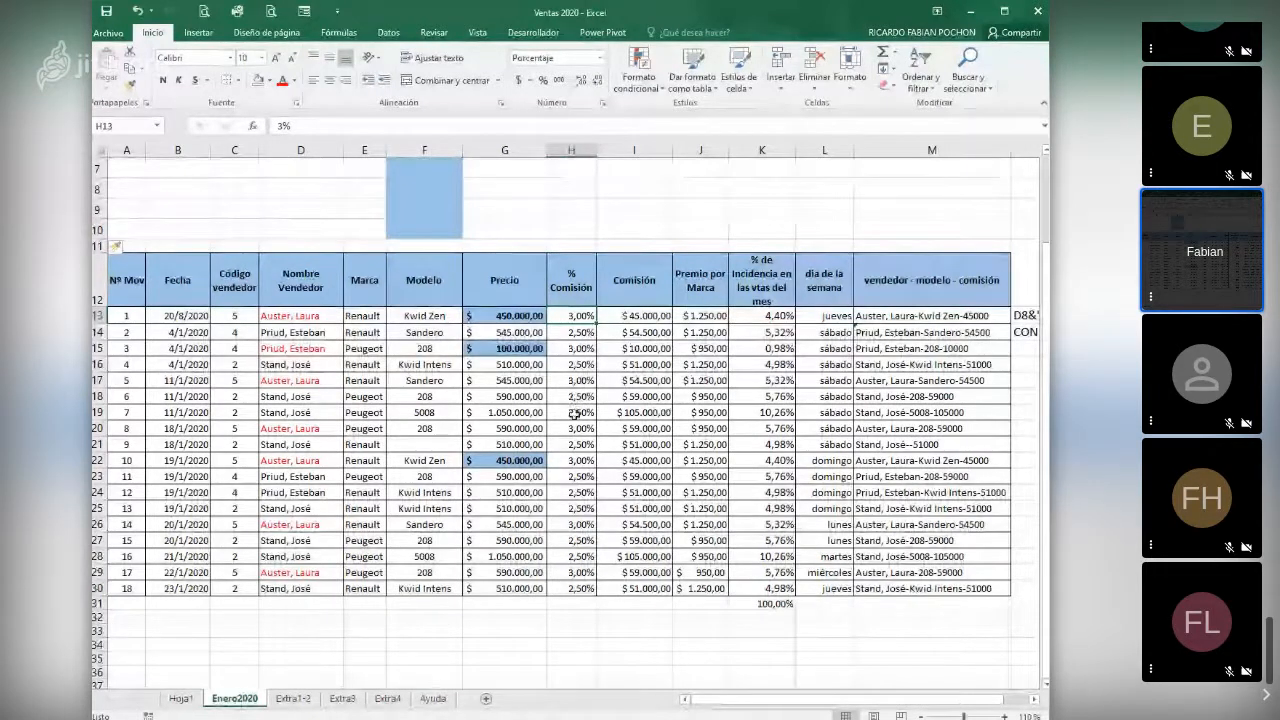
click(528, 348)
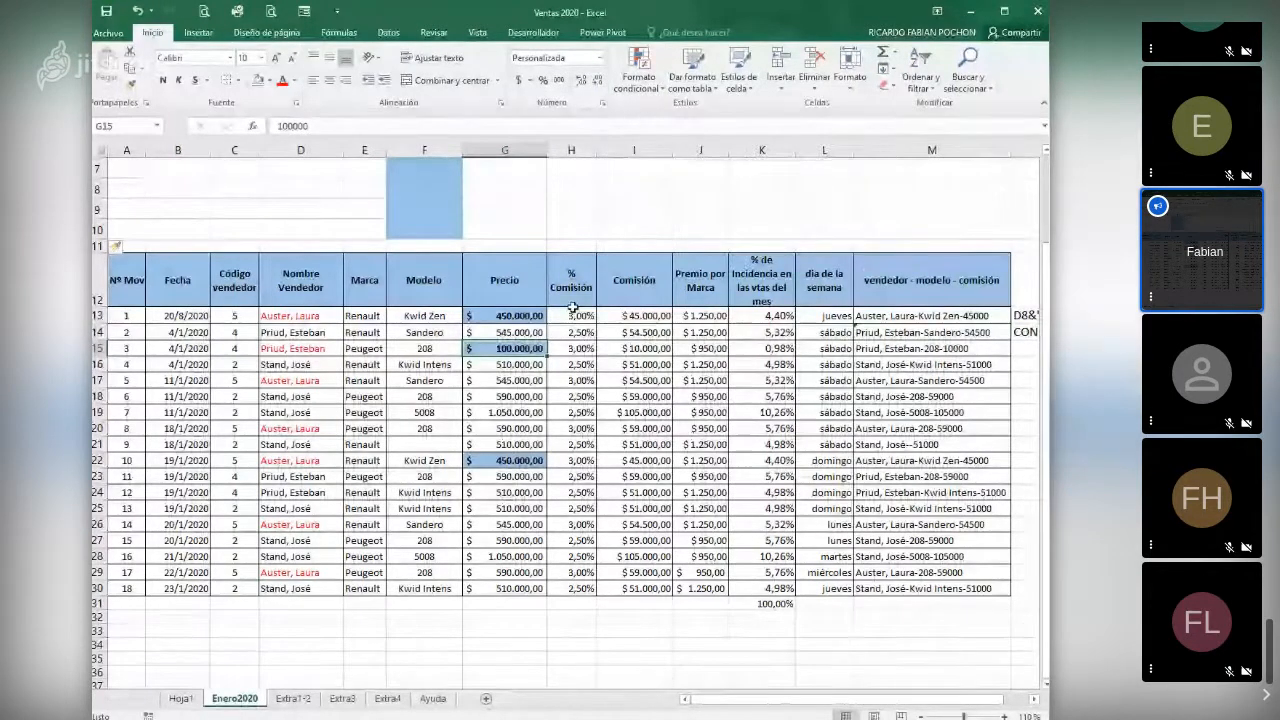
scroll(556, 270, up, 1)
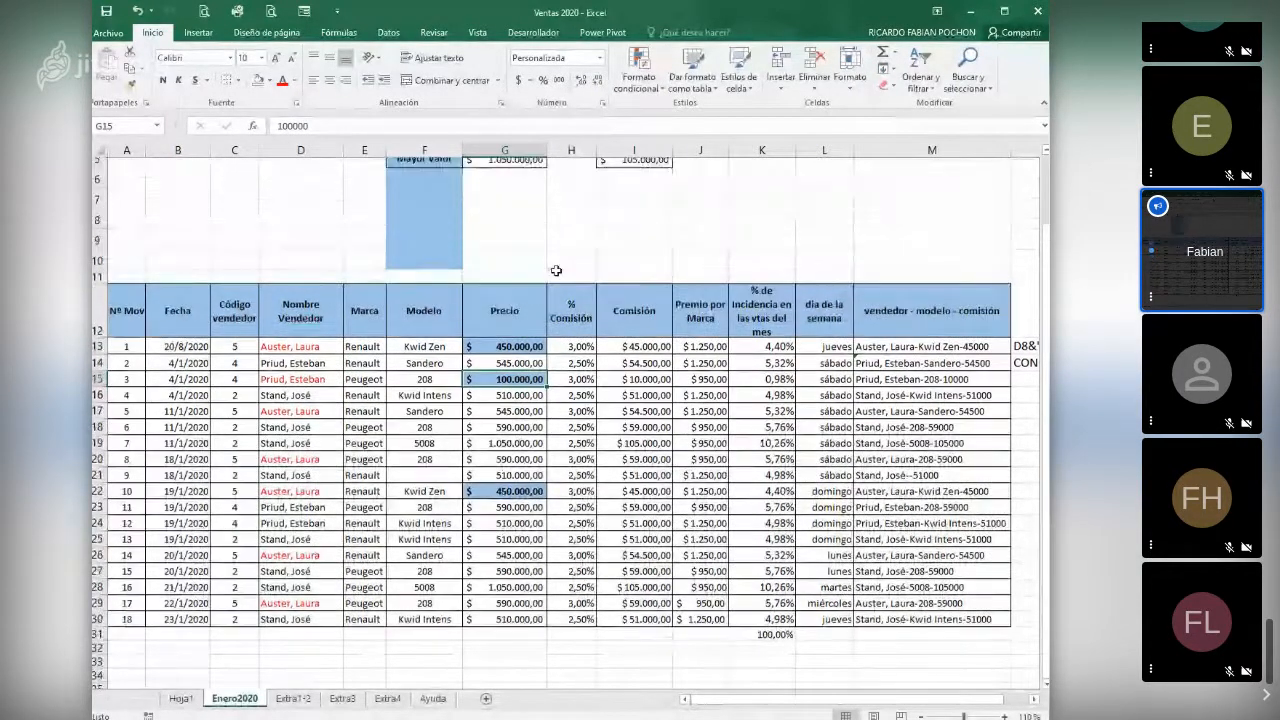
scroll(556, 270, up, 1)
scroll(554, 263, up, 1)
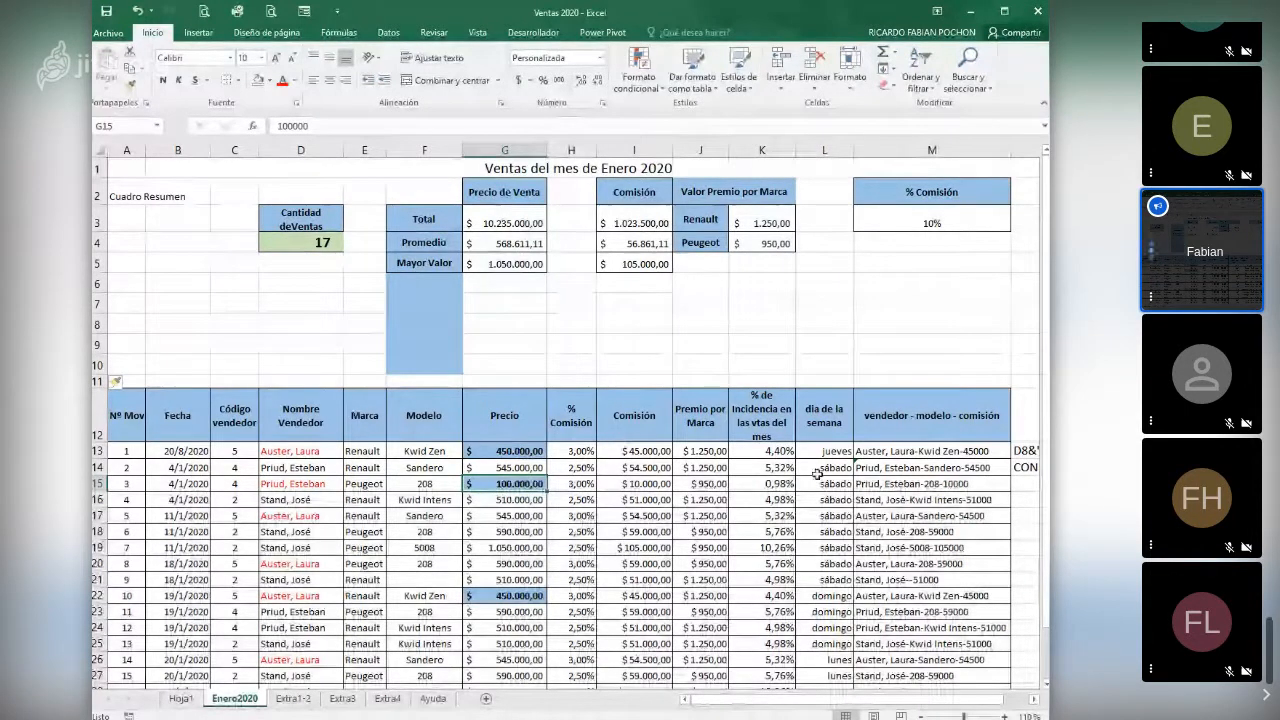
- Examine the brand bonus SI formula in J13 and its brand cell E13, and read the SI syntax in F3 of Extra1-2
click(720, 452)
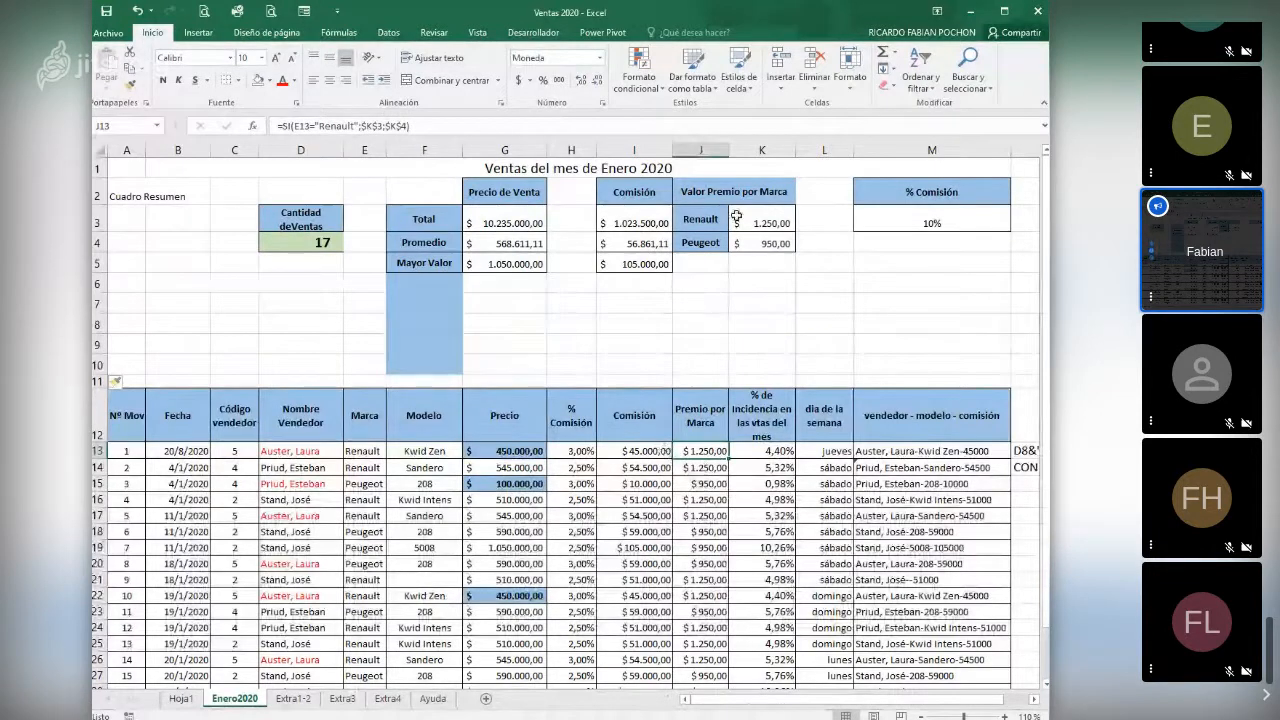
click(369, 452)
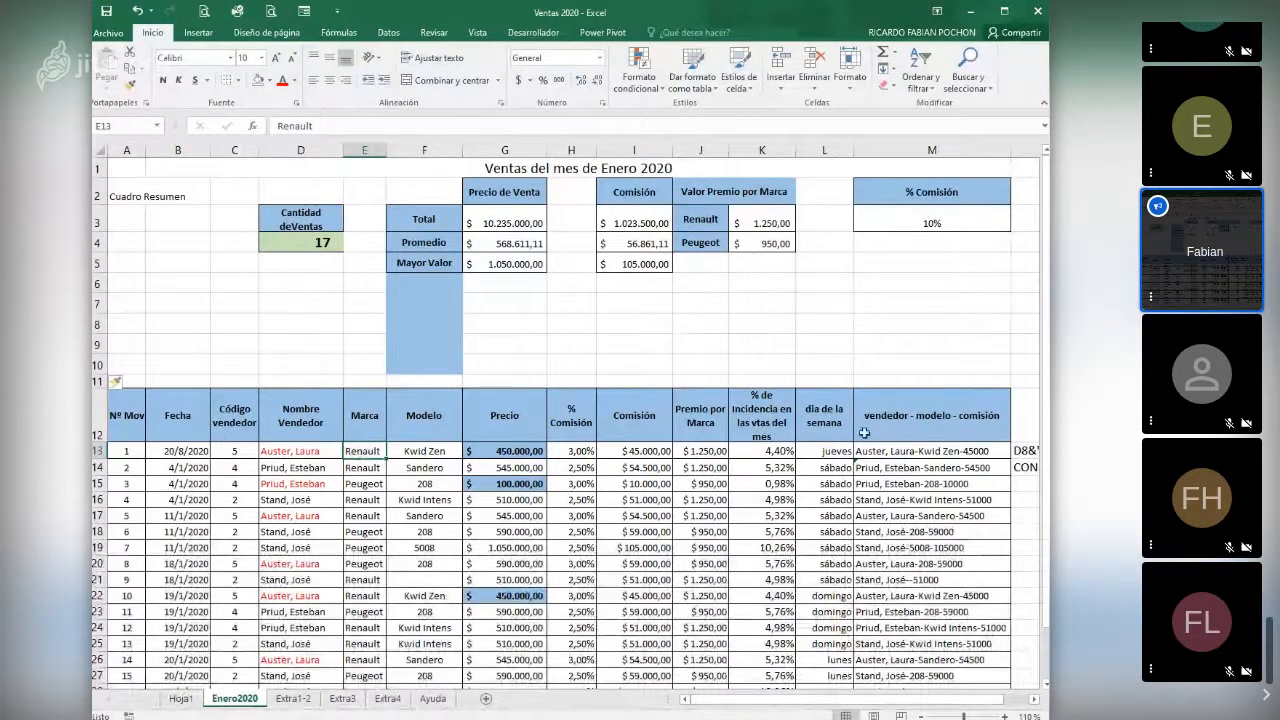
click(705, 452)
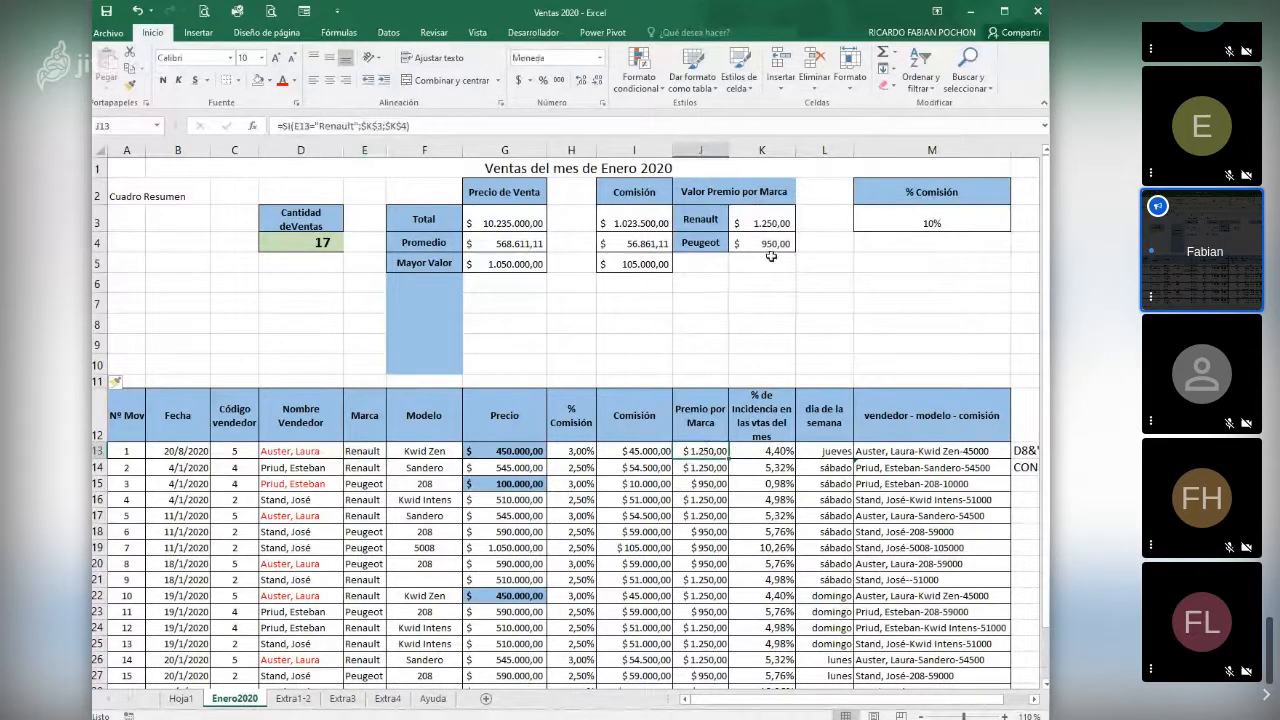
click(293, 700)
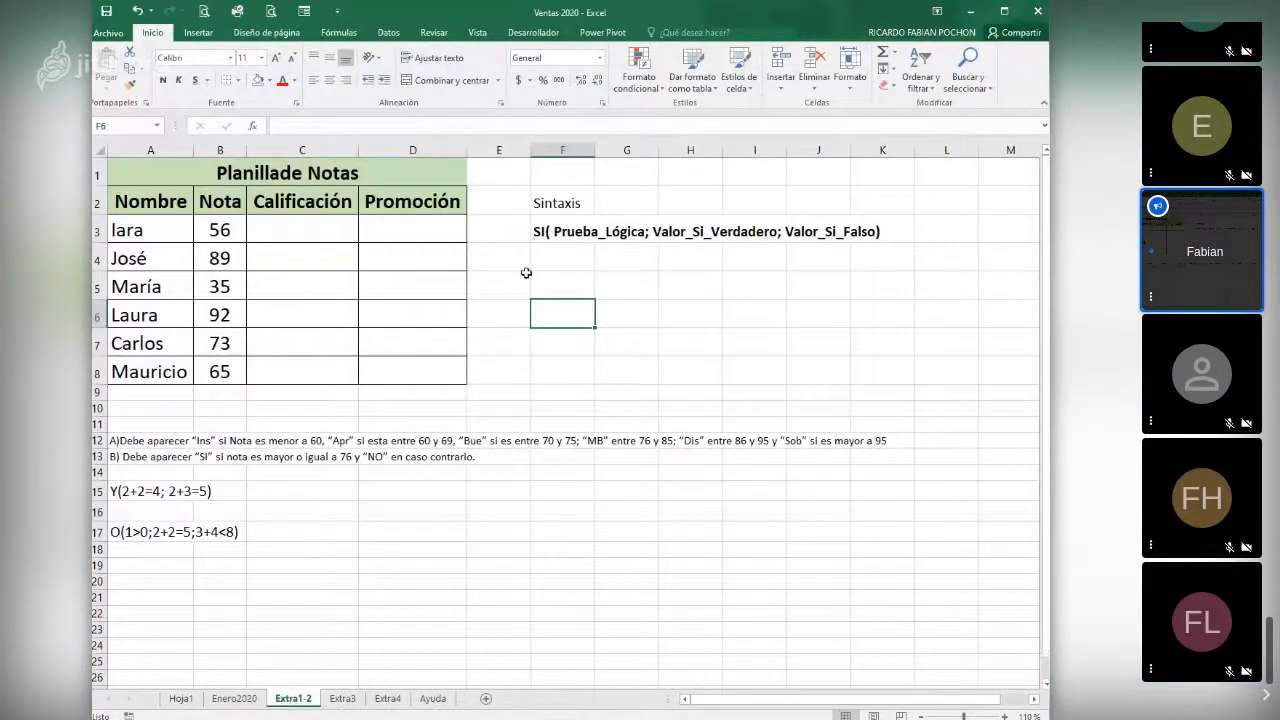
click(582, 232)
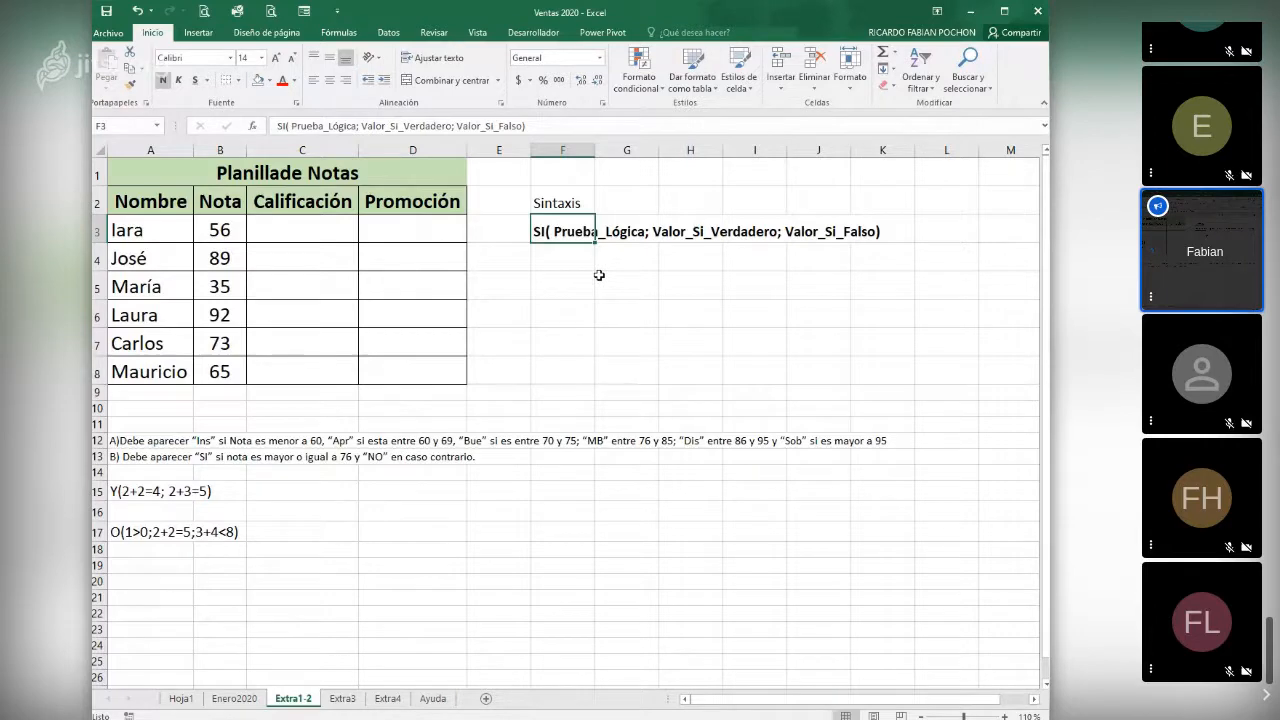
- Insert the SI function in D3 of the Promoción column with the logical test B3>=76
click(399, 235)
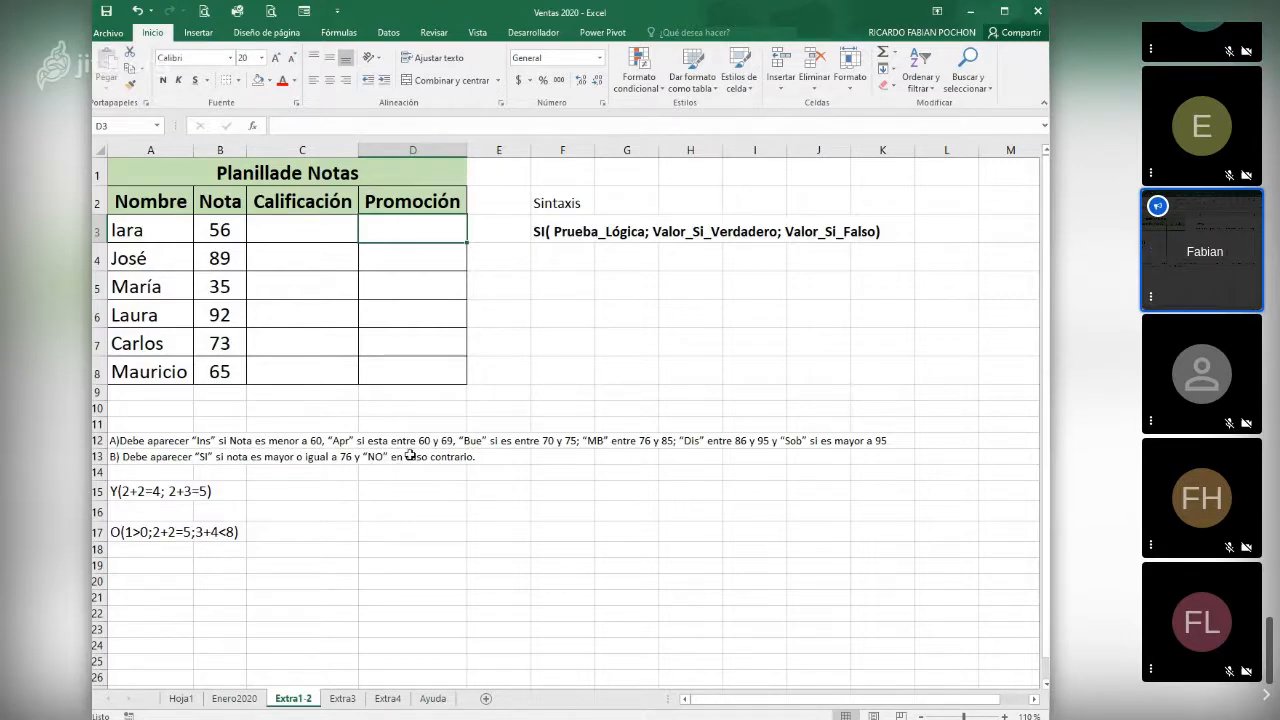
click(252, 127)
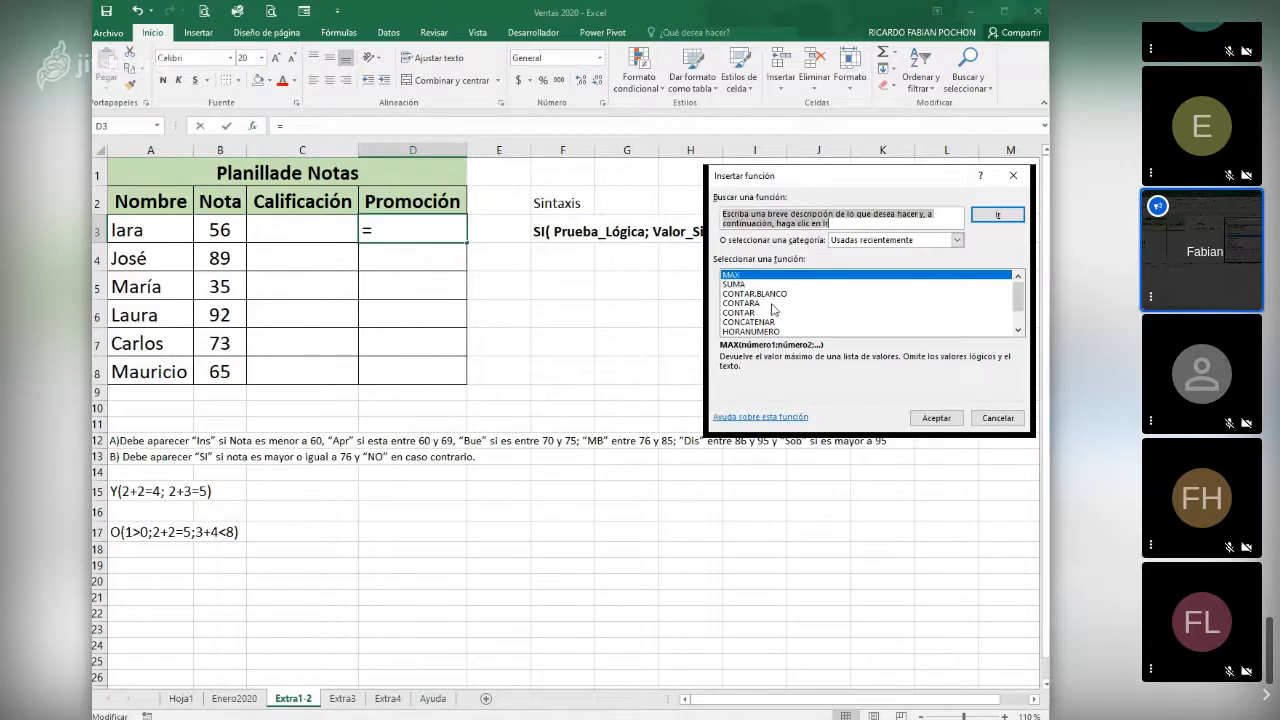
scroll(780, 300, down, 1)
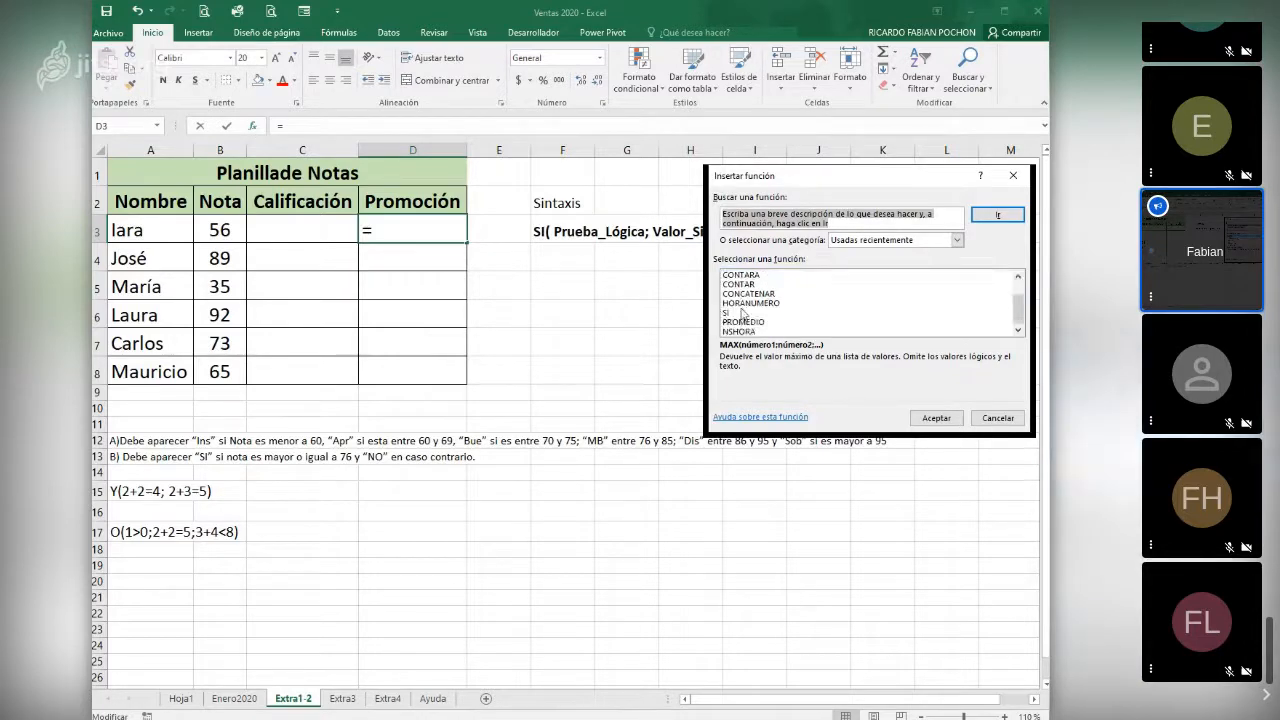
click(740, 313)
click(936, 418)
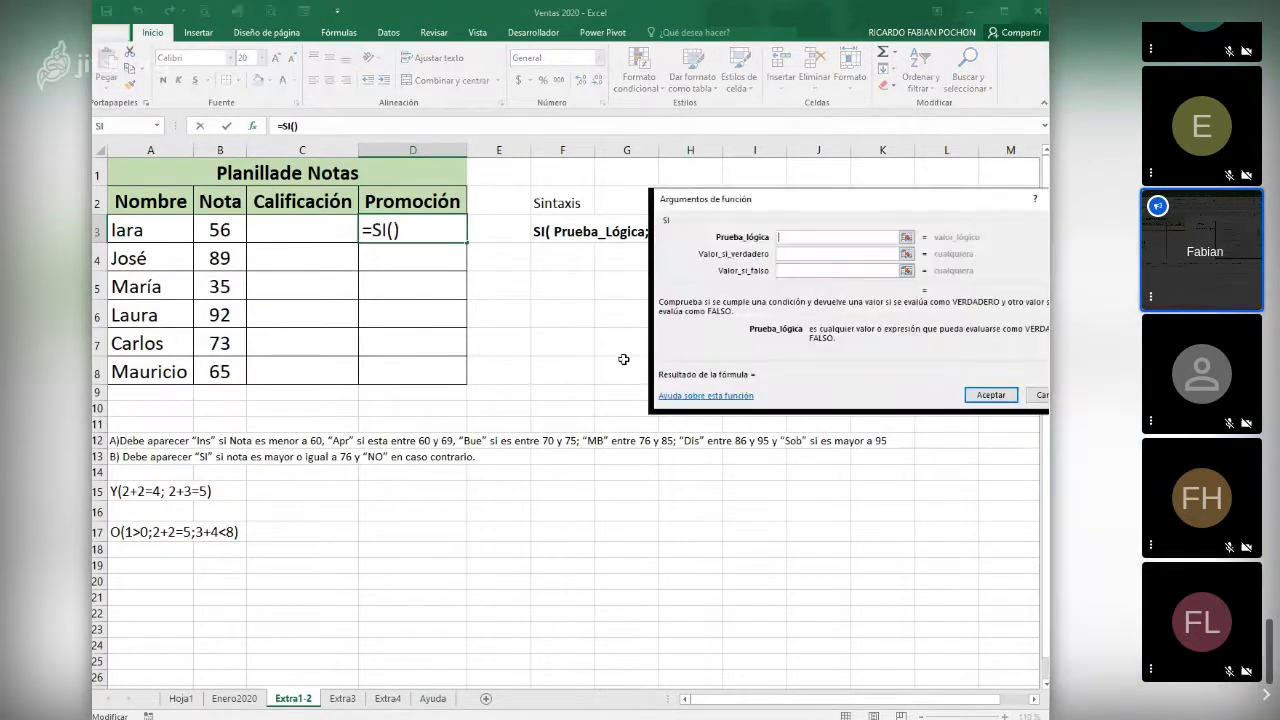
drag(775, 206, 610, 204)
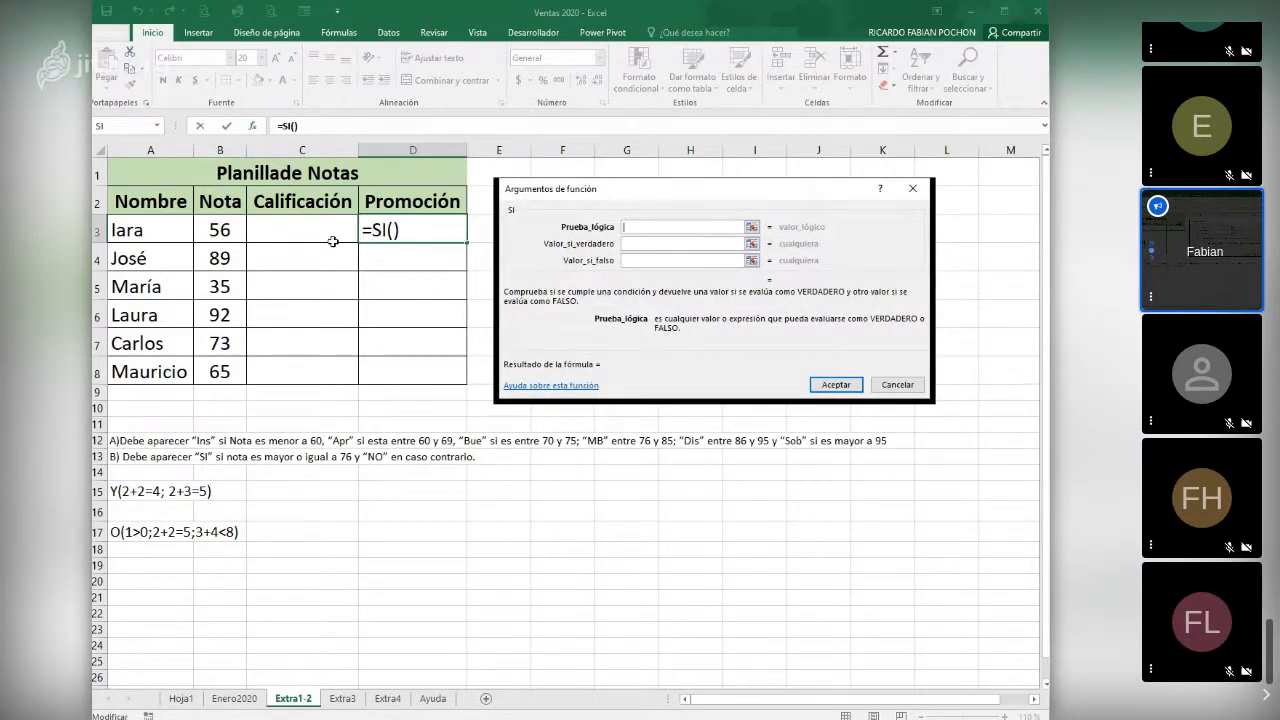
click(219, 229)
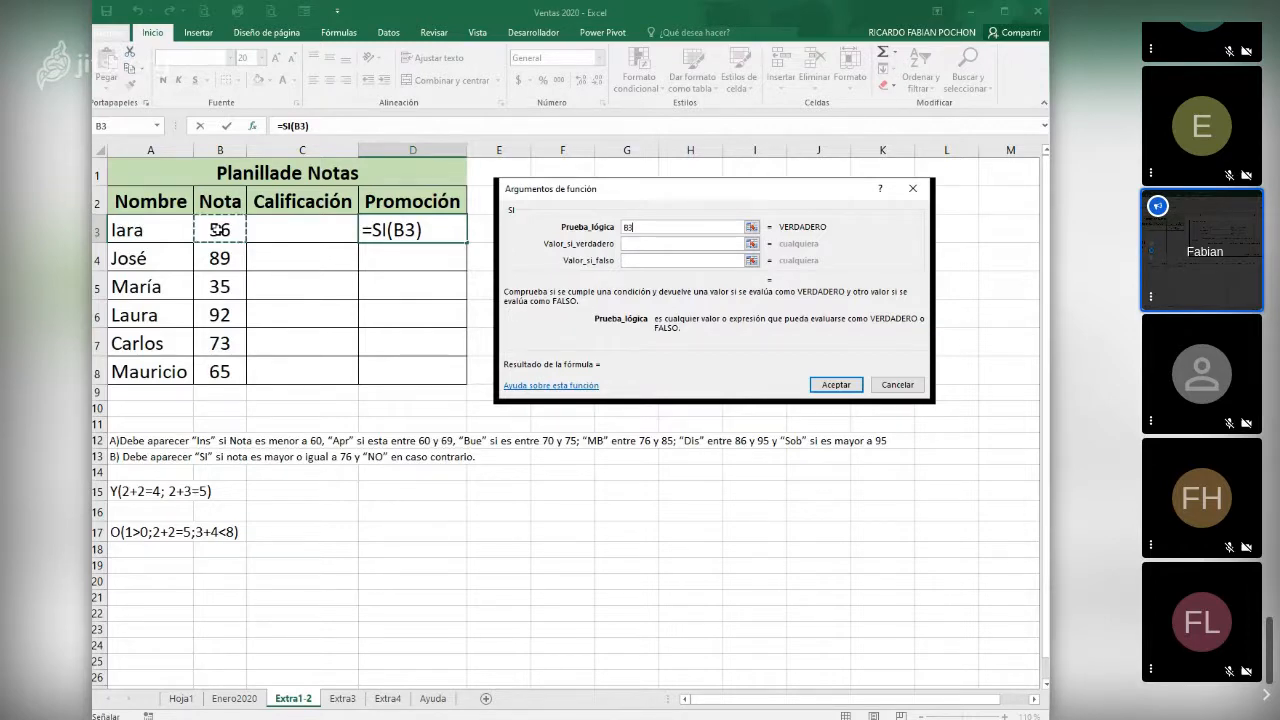
text(>=)
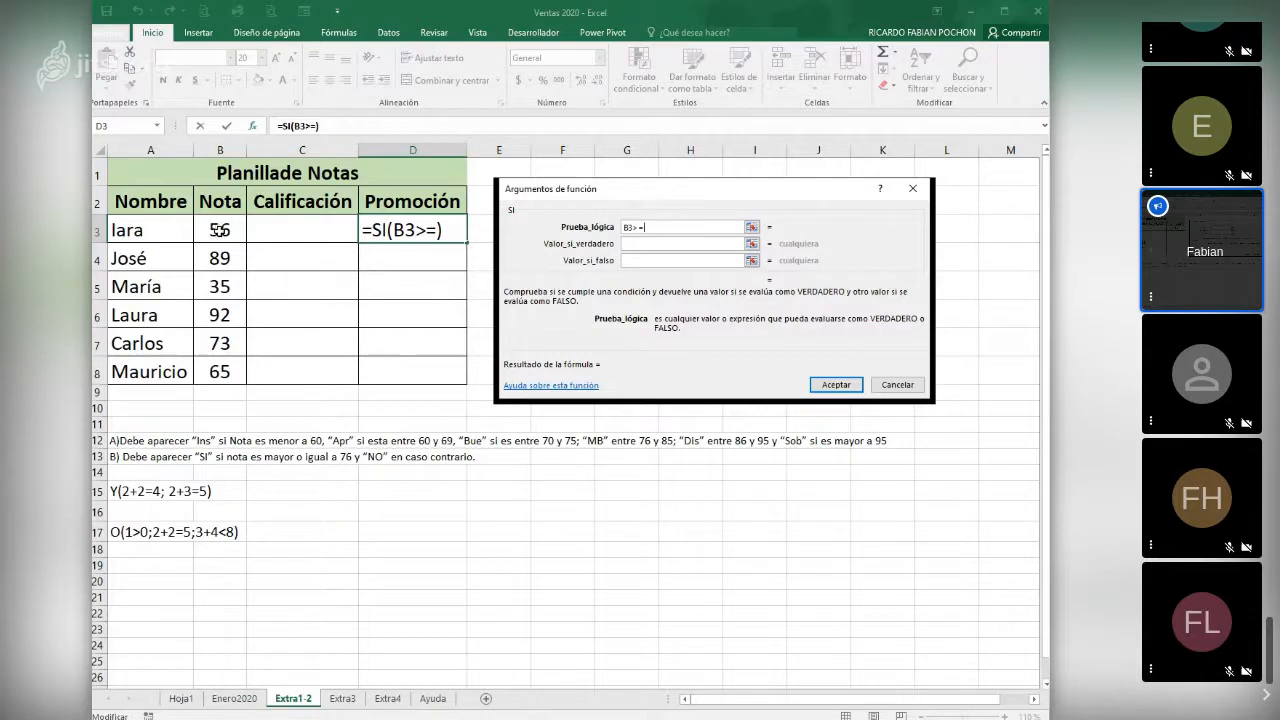
text(76)
- Complete the D3 SI function with "SI" as the true value and "NO" as the false value
click(649, 243)
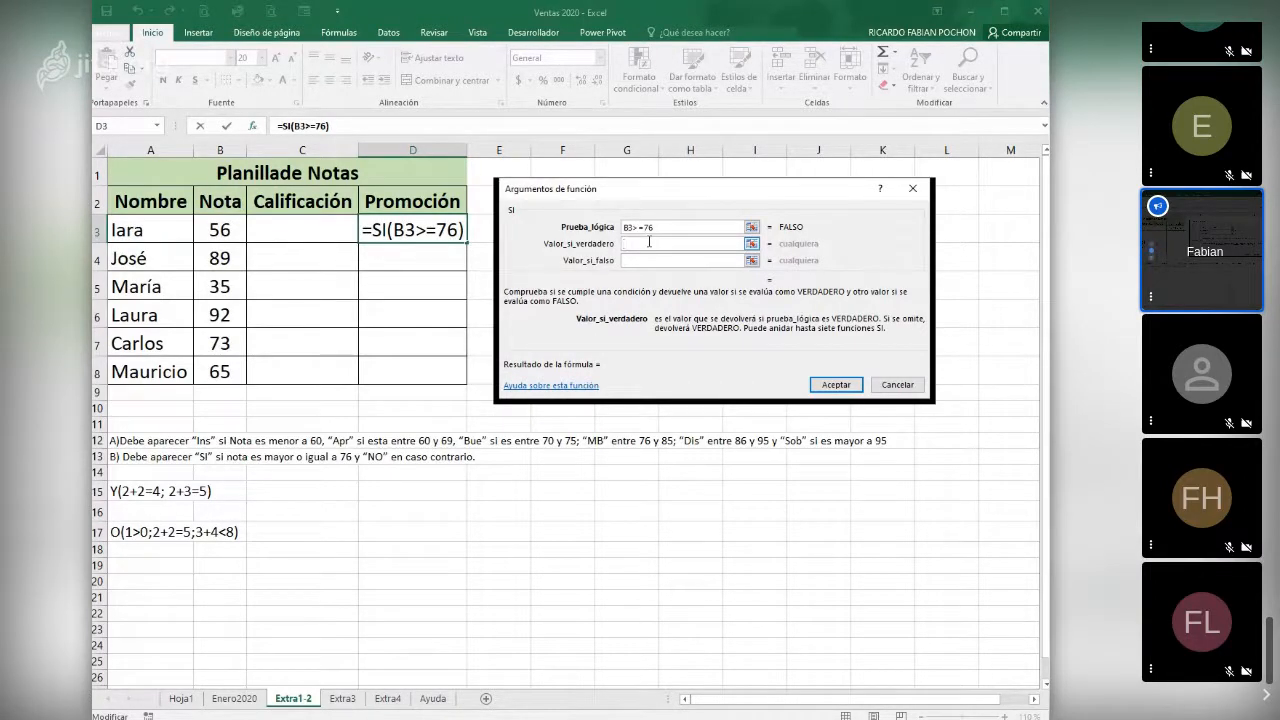
text(si)
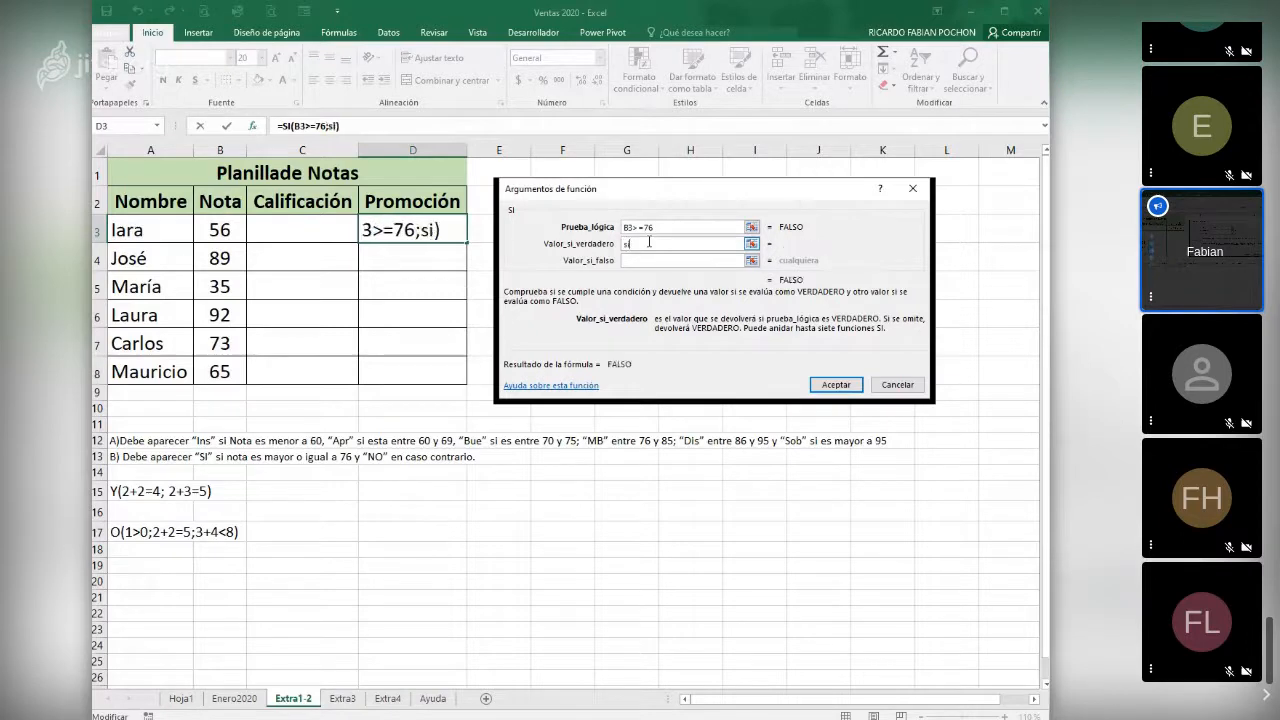
key(BackSpace)
key(BackSpace)
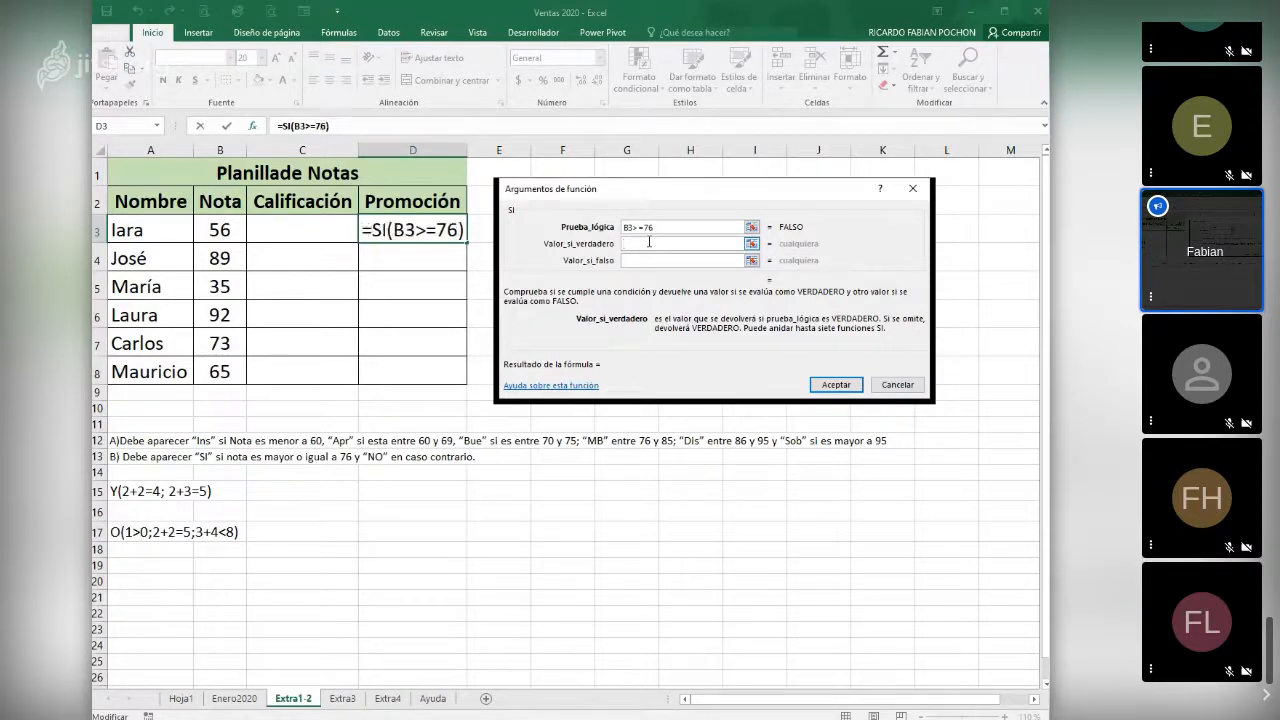
text(SI)
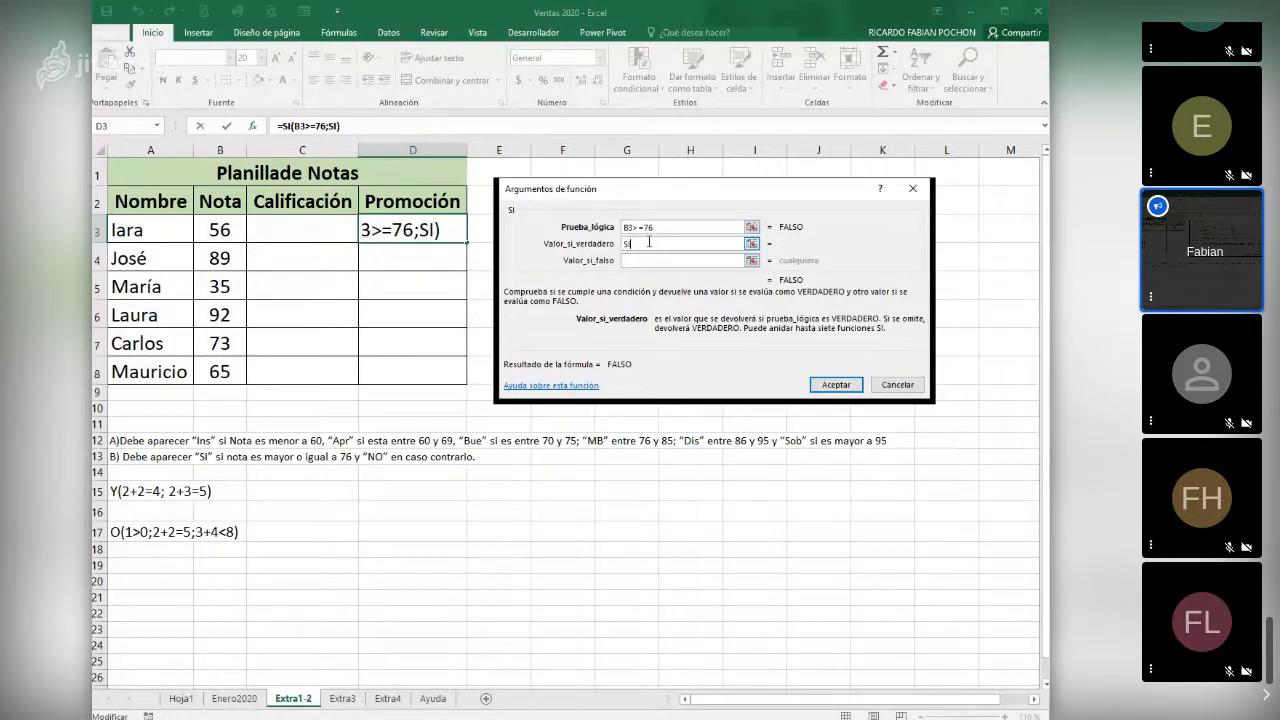
key(Tab)
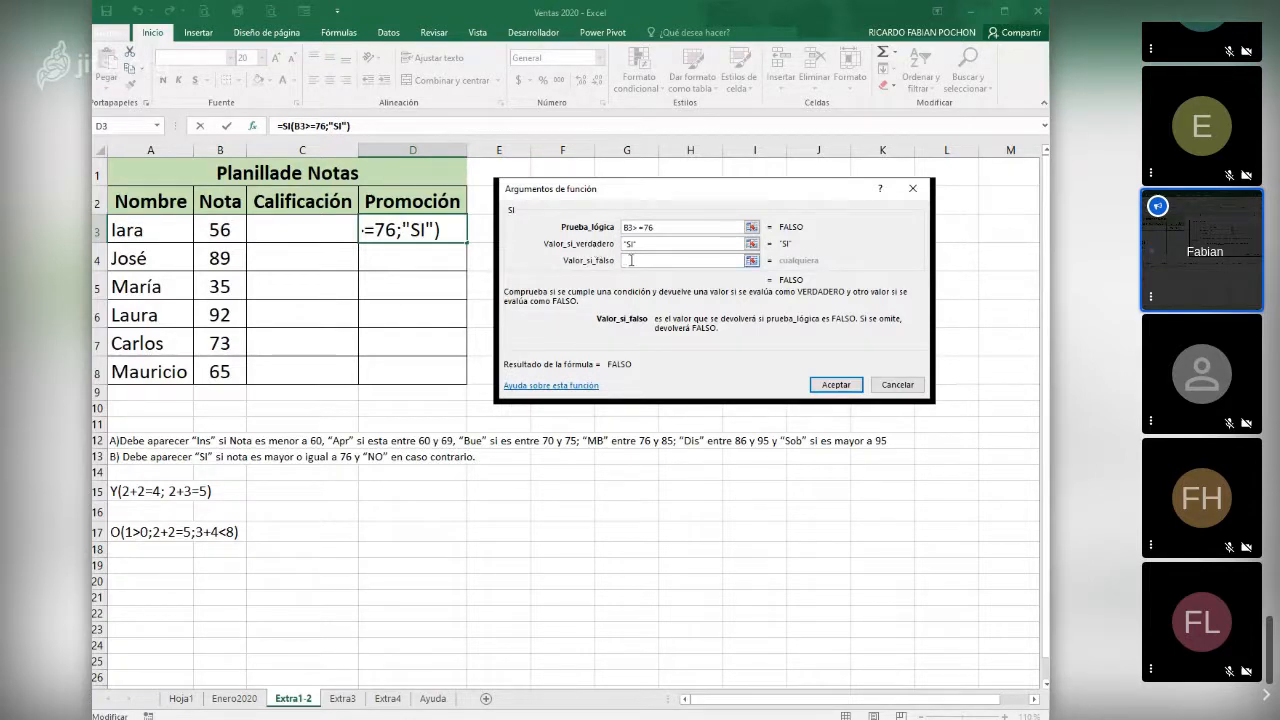
text(NO)
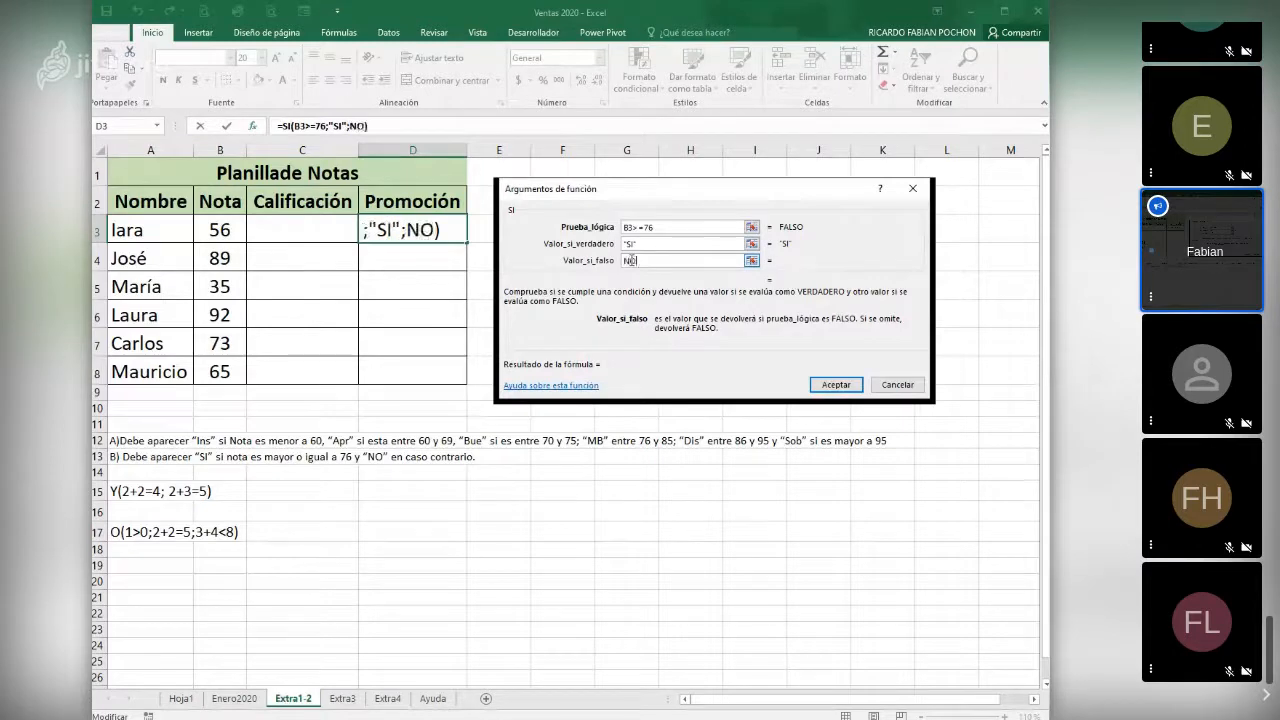
click(834, 386)
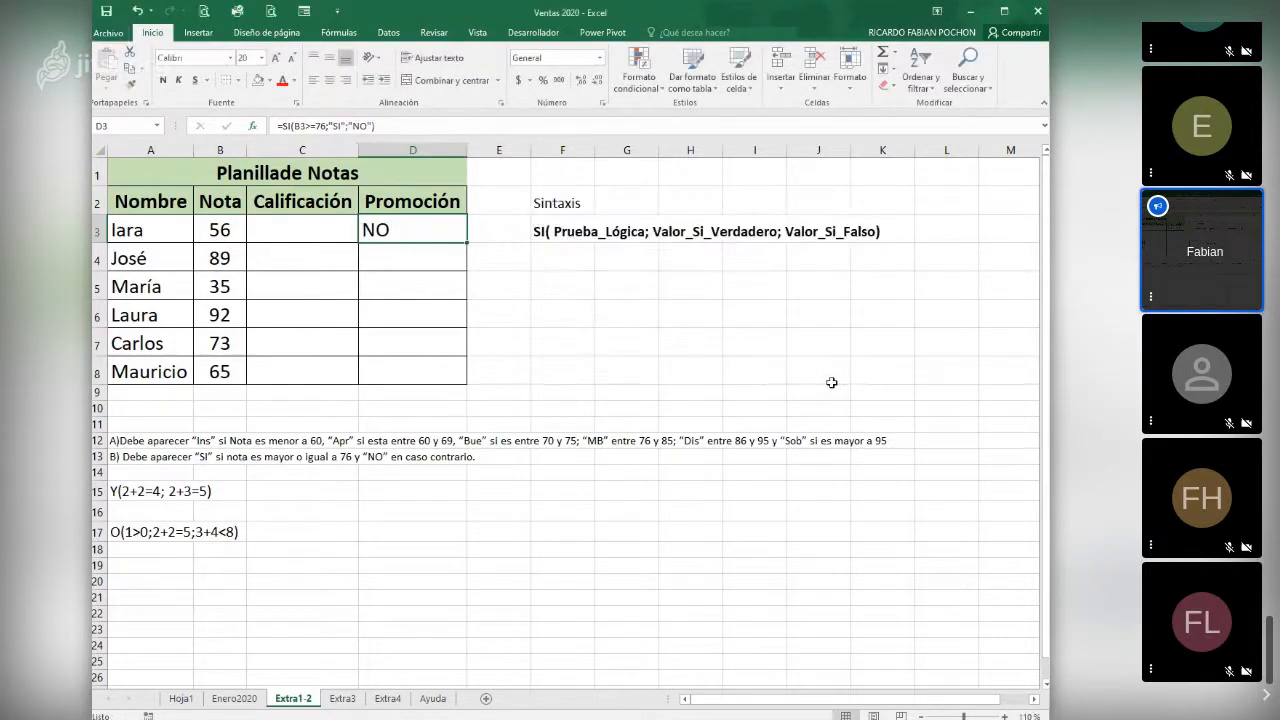
- Copy the D3 formula down to D8 and center the Promoción results horizontally
drag(465, 241, 466, 392)
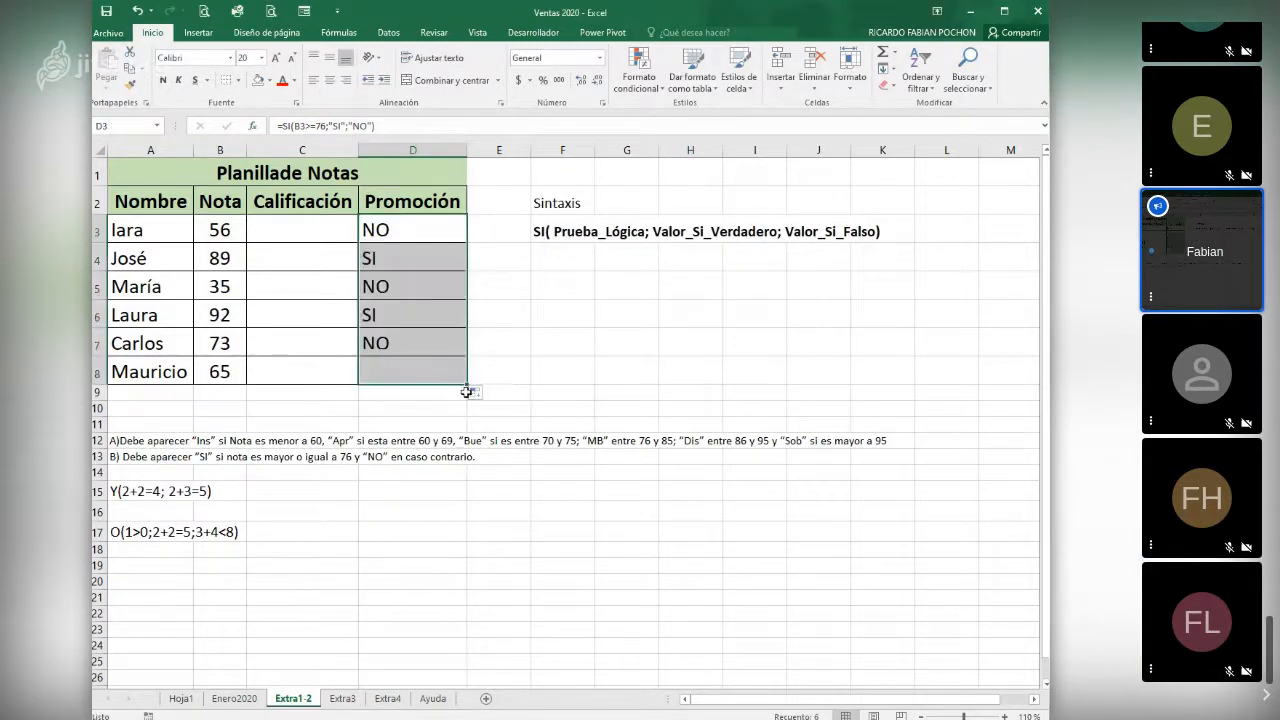
click(332, 82)
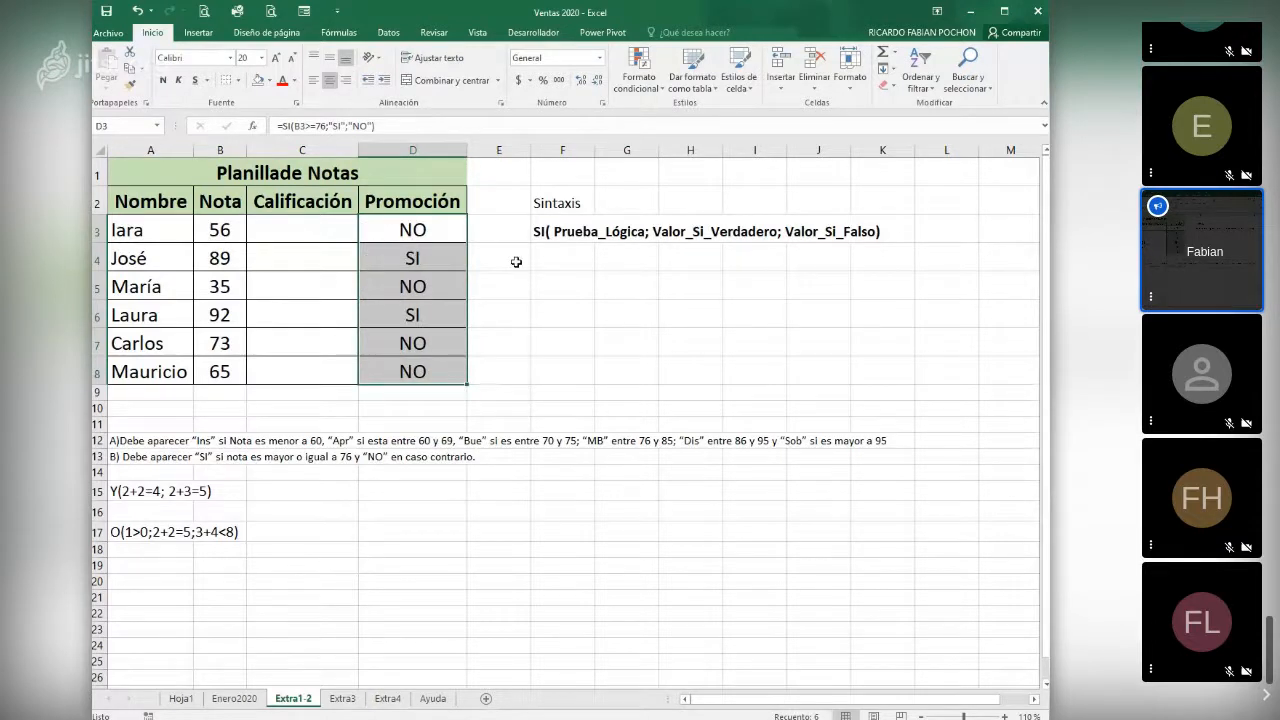
click(385, 240)
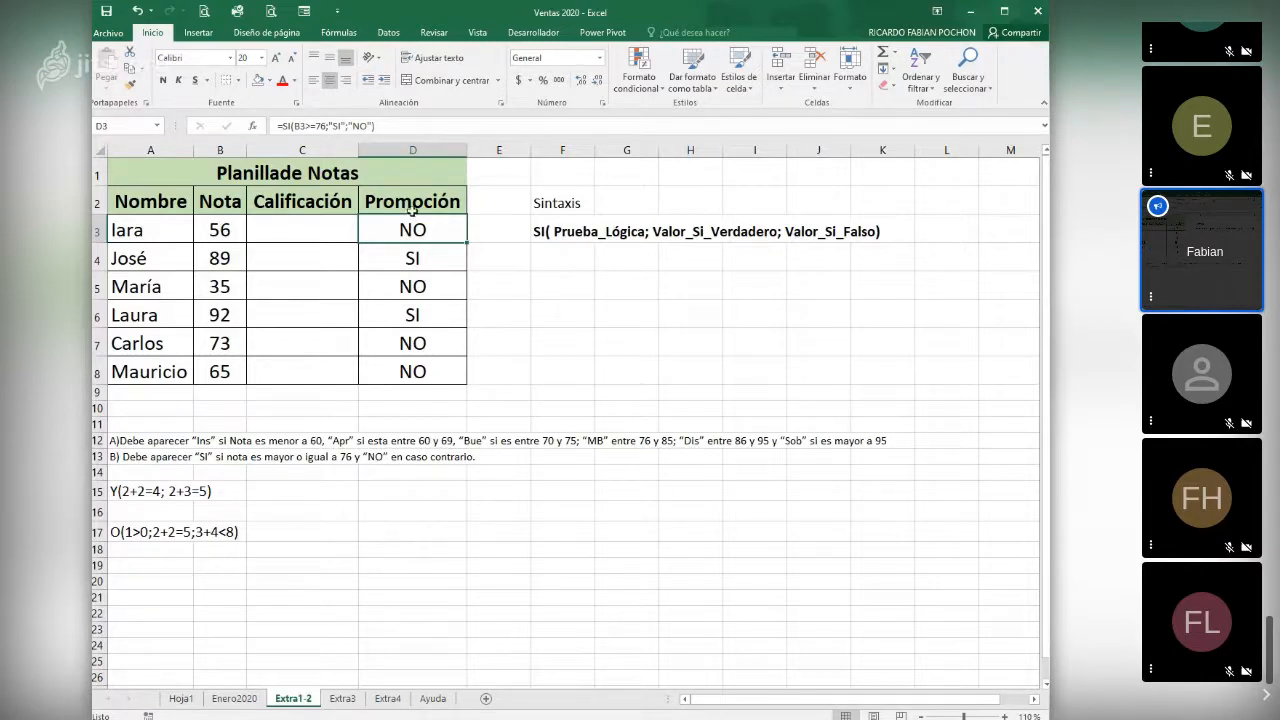
- Insert the SI function in C3 of the Calificación column with the logical test B3<60 and "Ins" as the true value
click(316, 230)
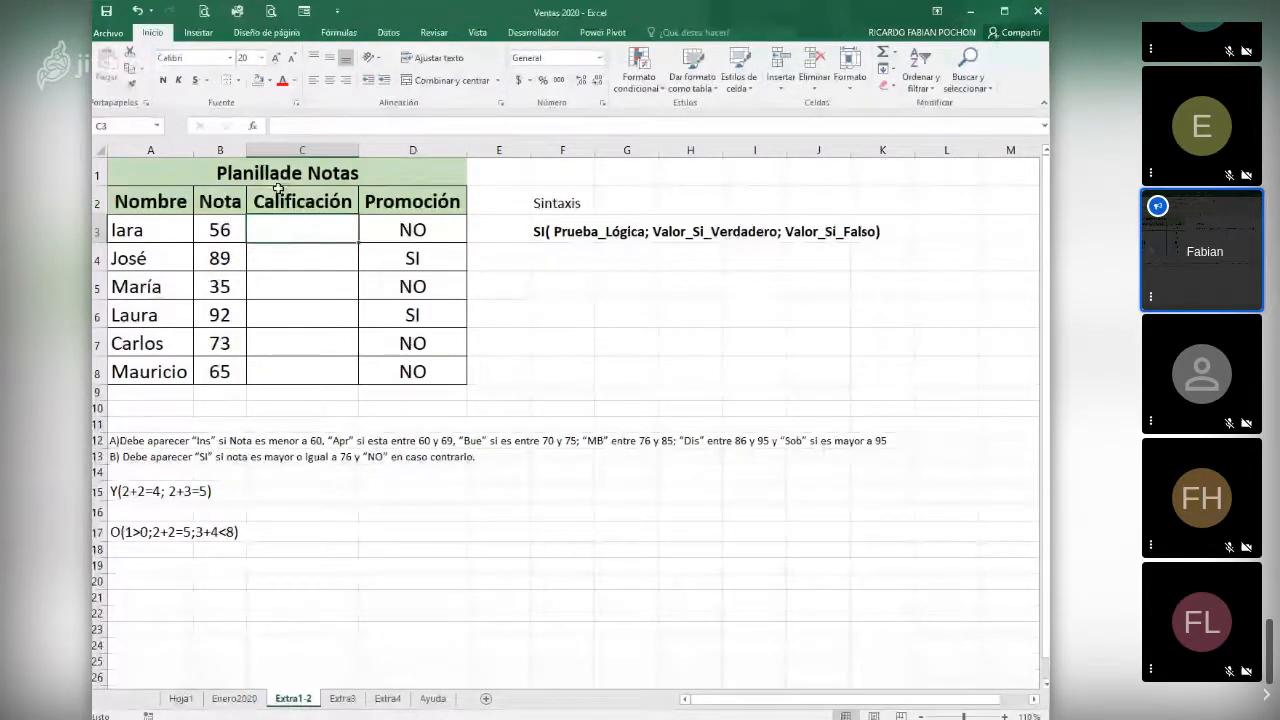
key(shift+F3)
click(781, 408)
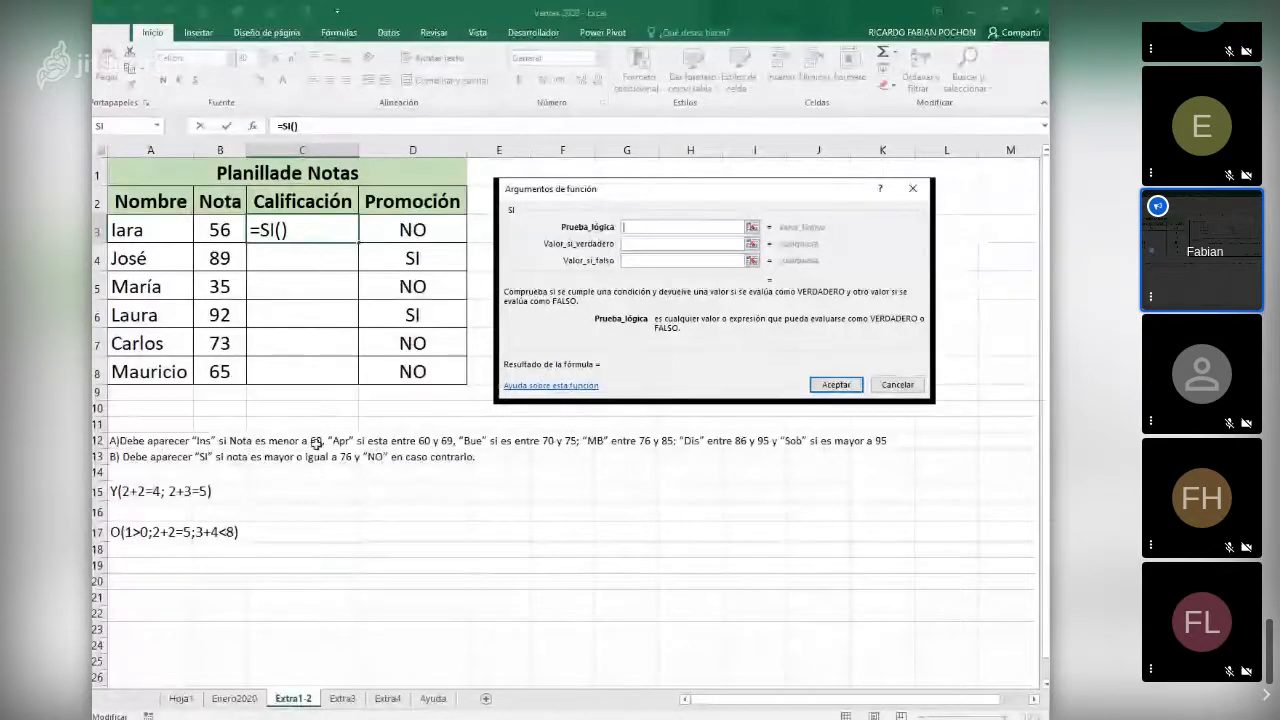
click(224, 231)
text(<)
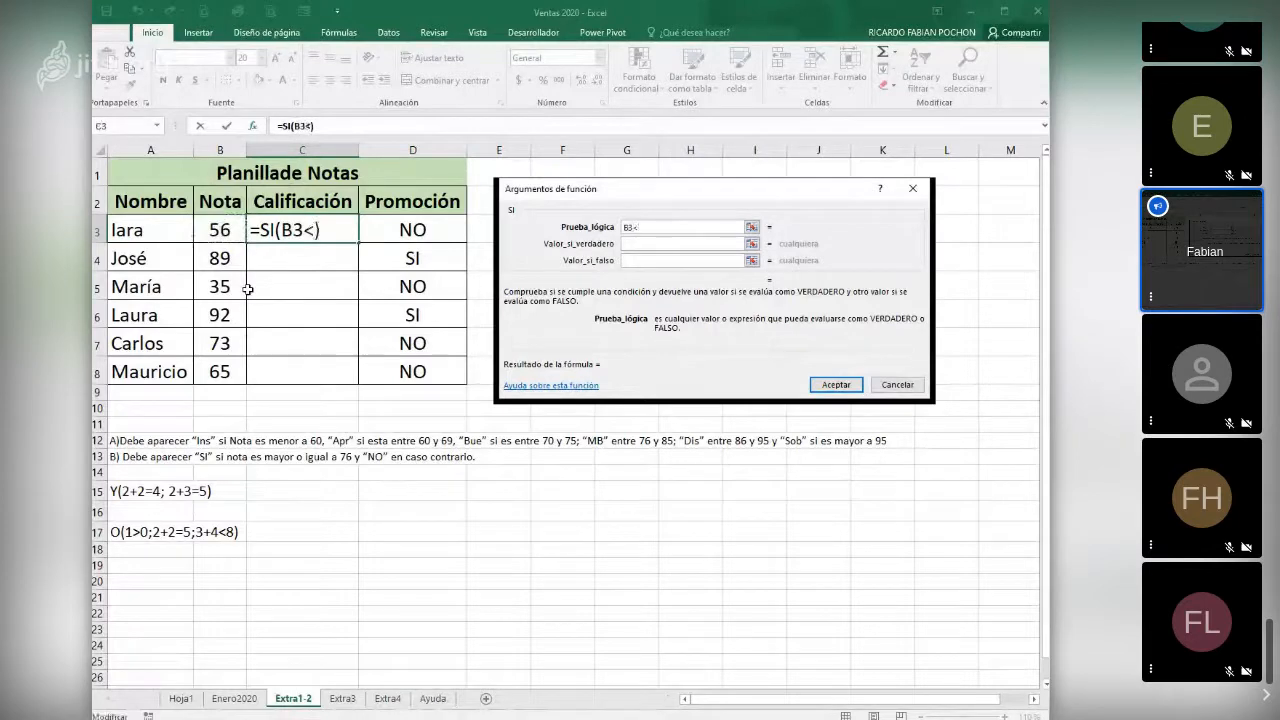
text(60)
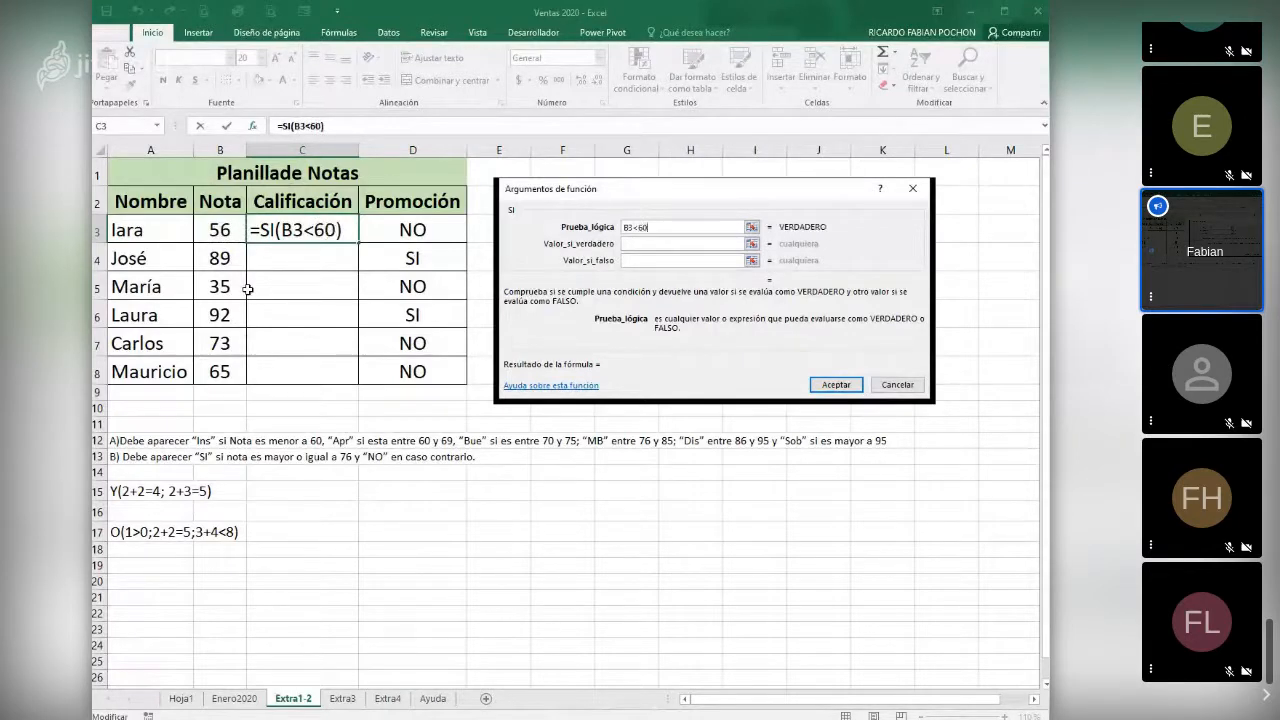
click(661, 244)
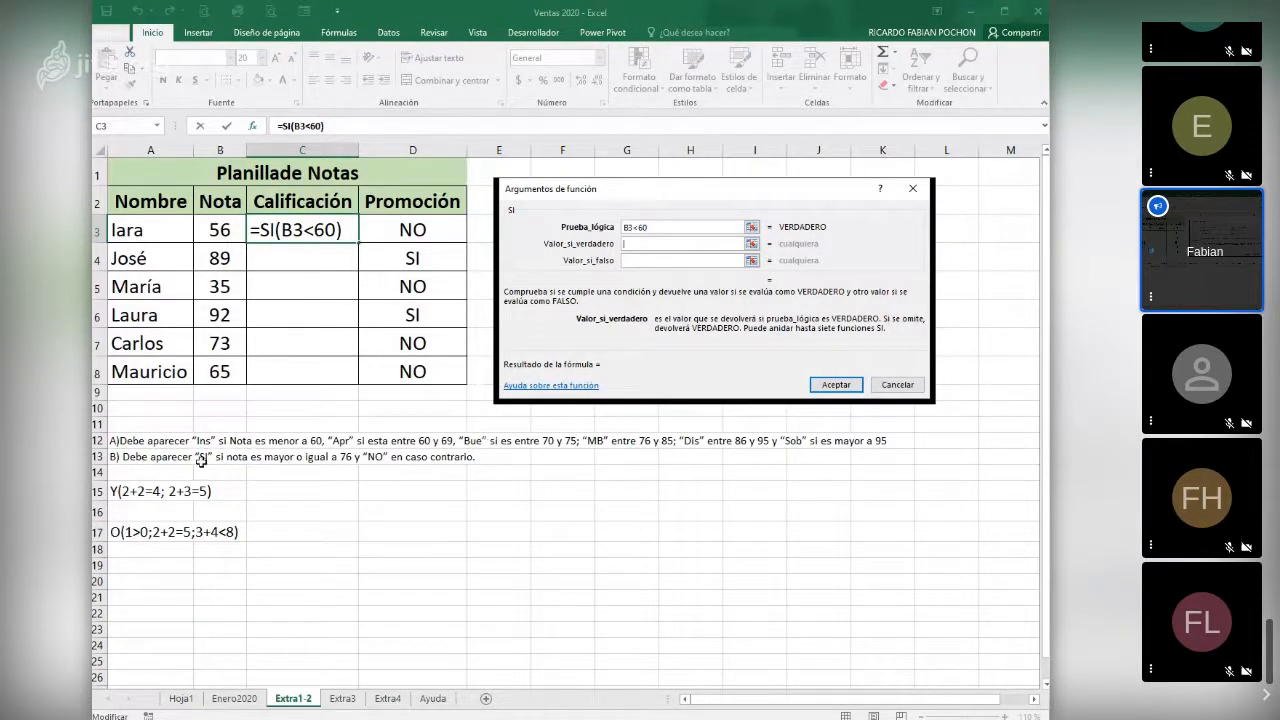
text(Ins)
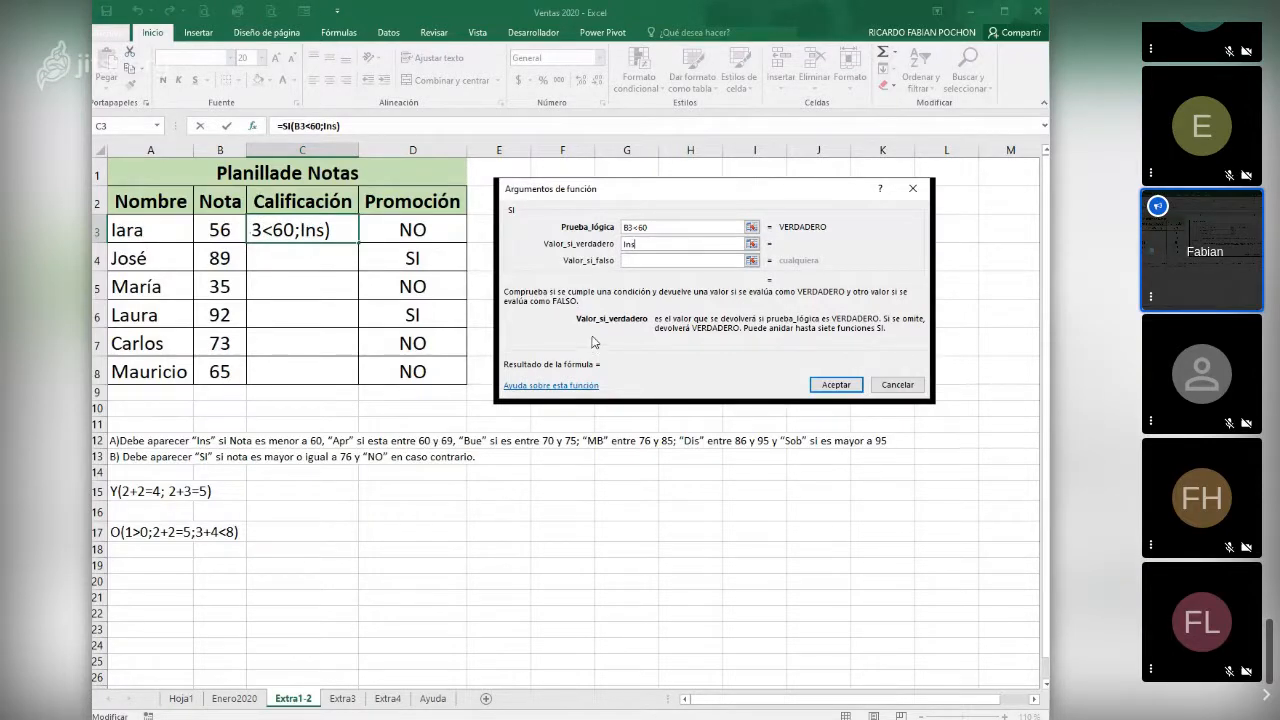
- Nest a second SI function, chosen from the recently used functions, as the false value of the C3 formula
click(641, 260)
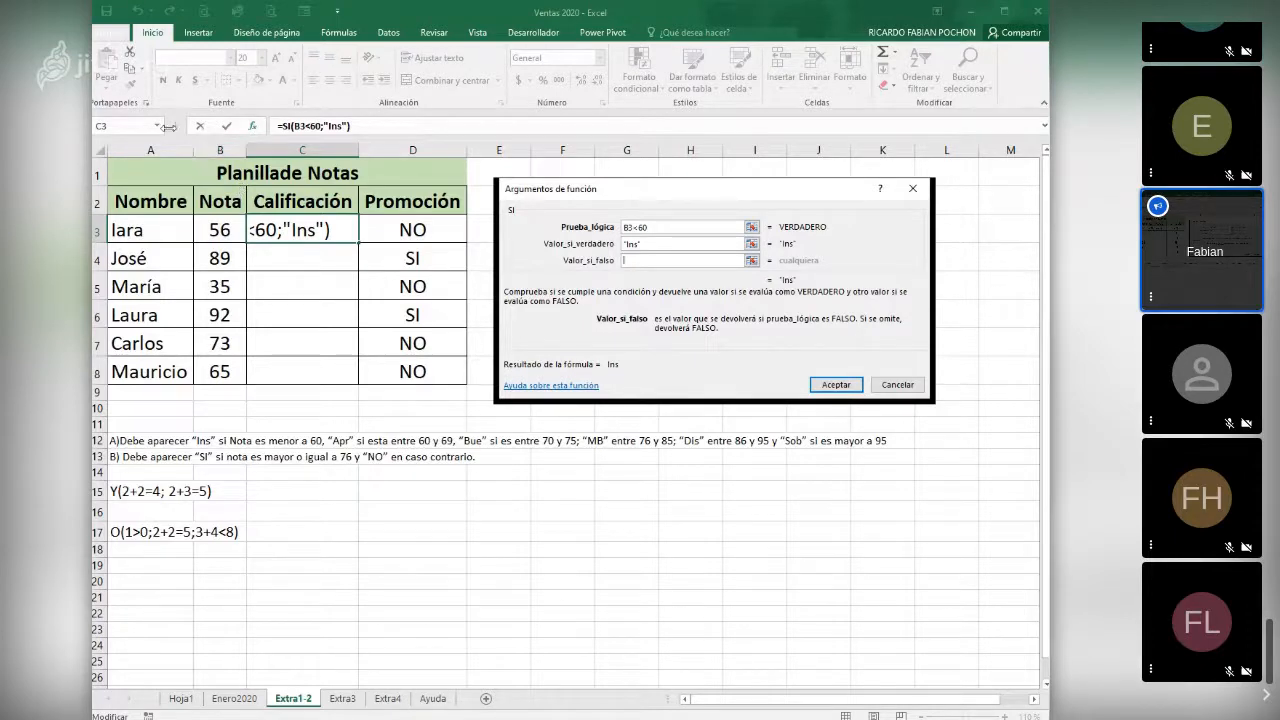
click(157, 128)
click(130, 303)
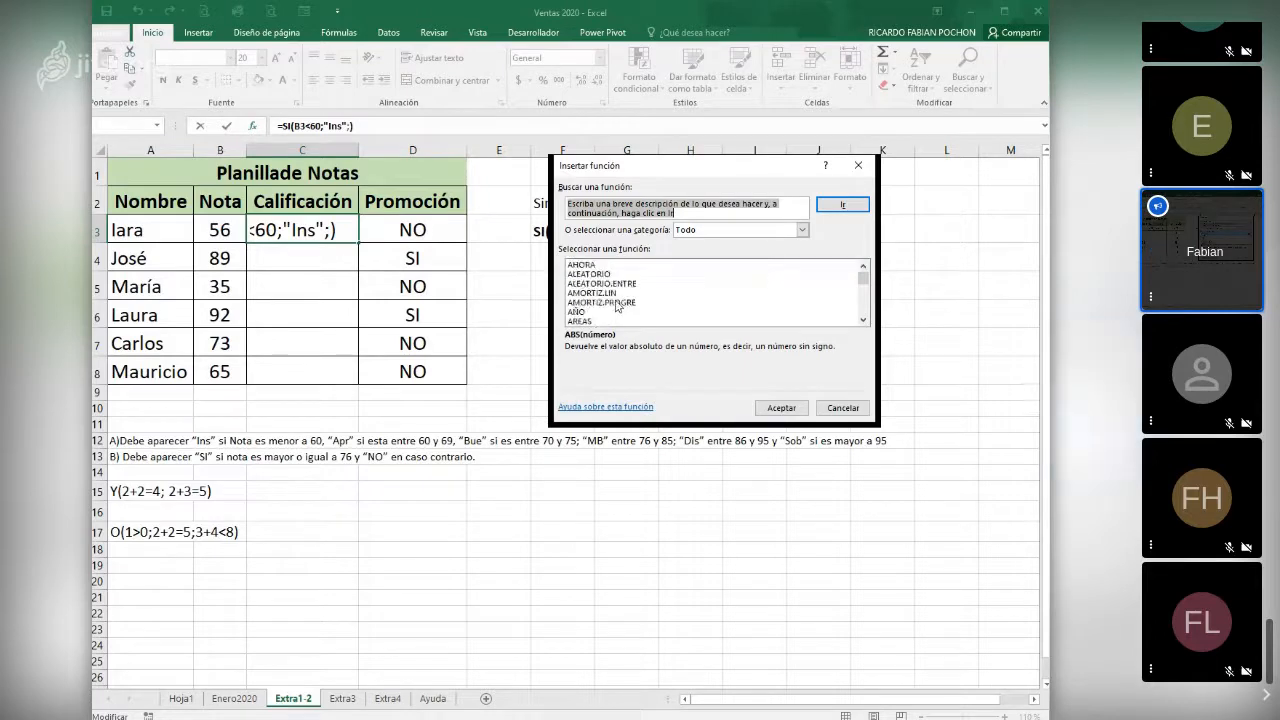
click(700, 231)
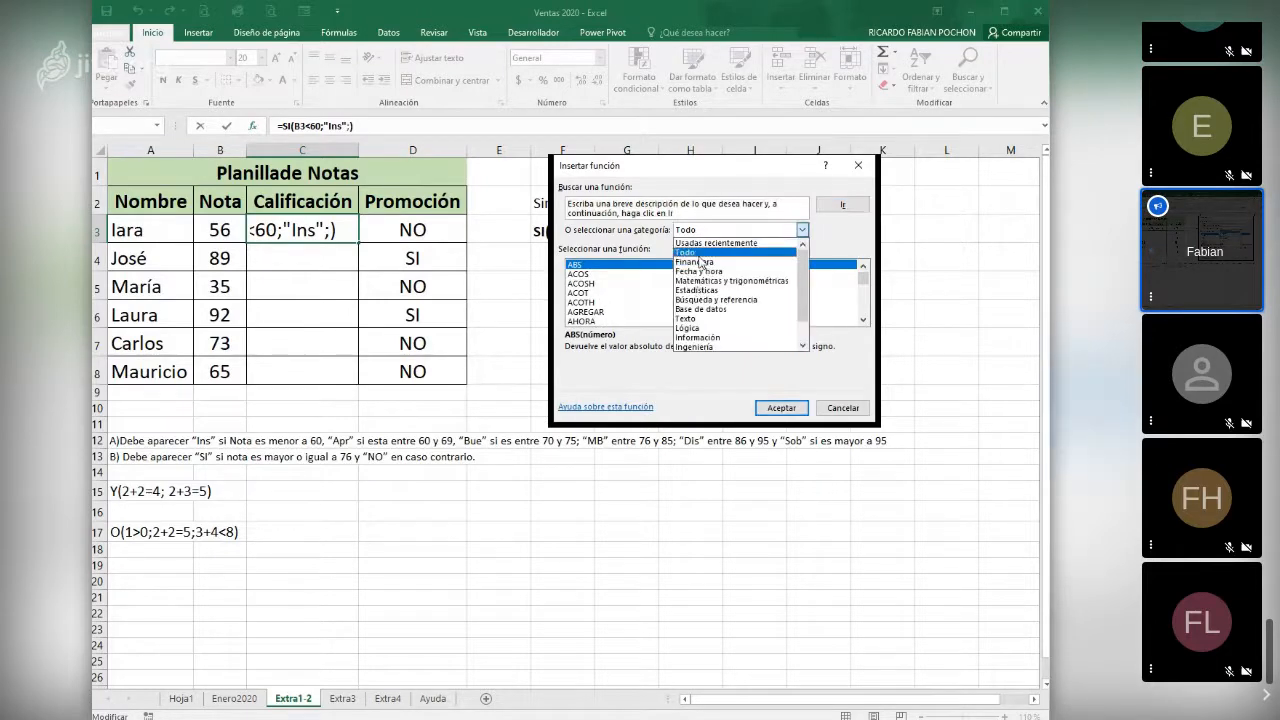
click(700, 244)
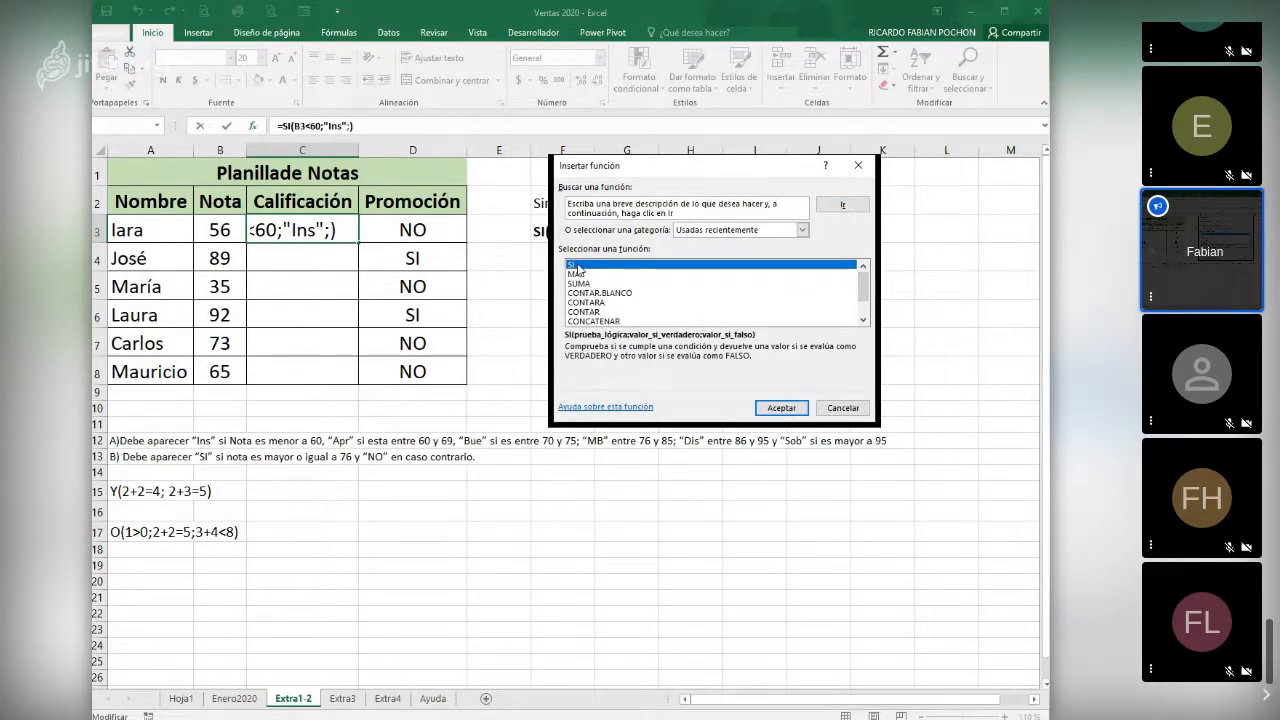
click(780, 405)
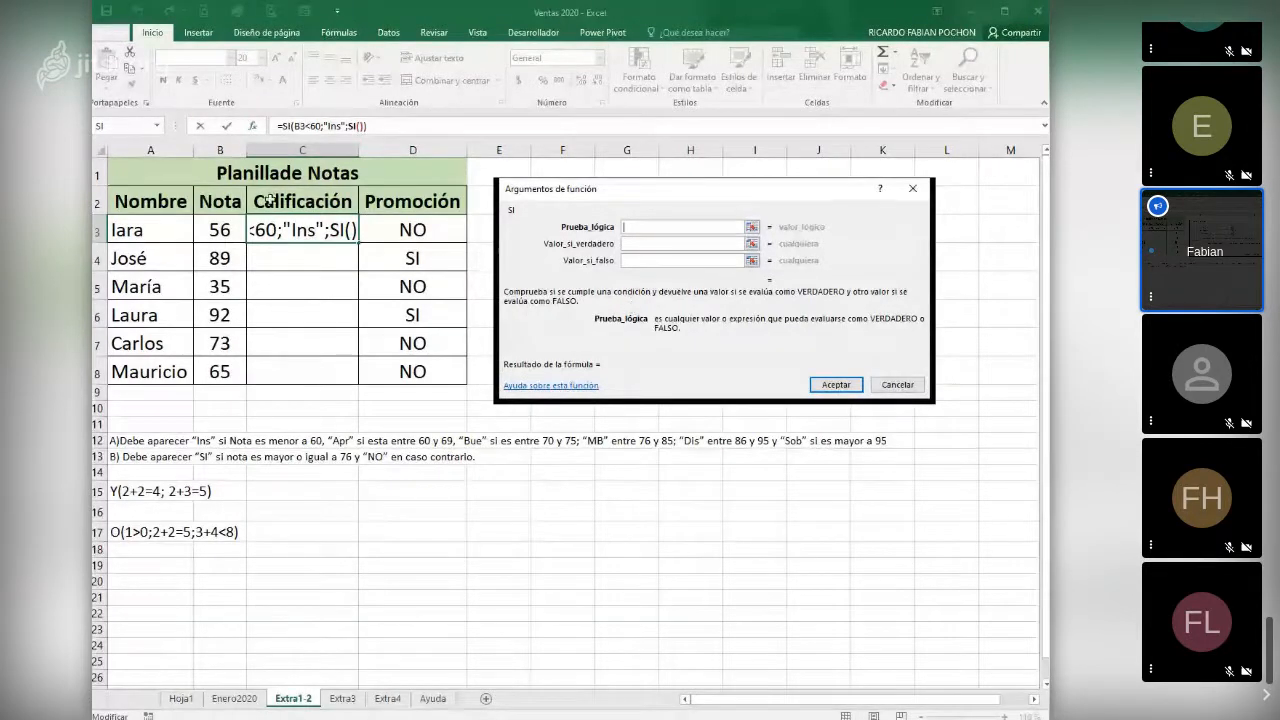
- Give the second SI function the logical test B3<70 and "Apr" as the true value
click(210, 229)
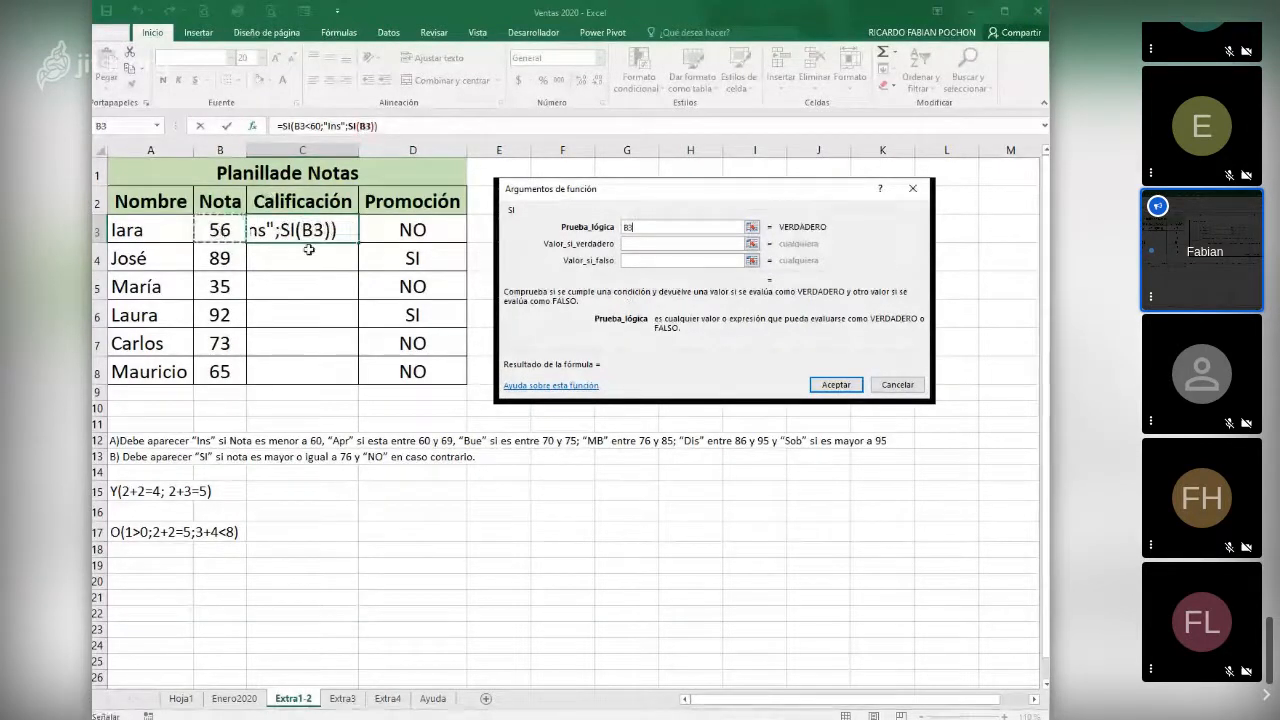
text(<)
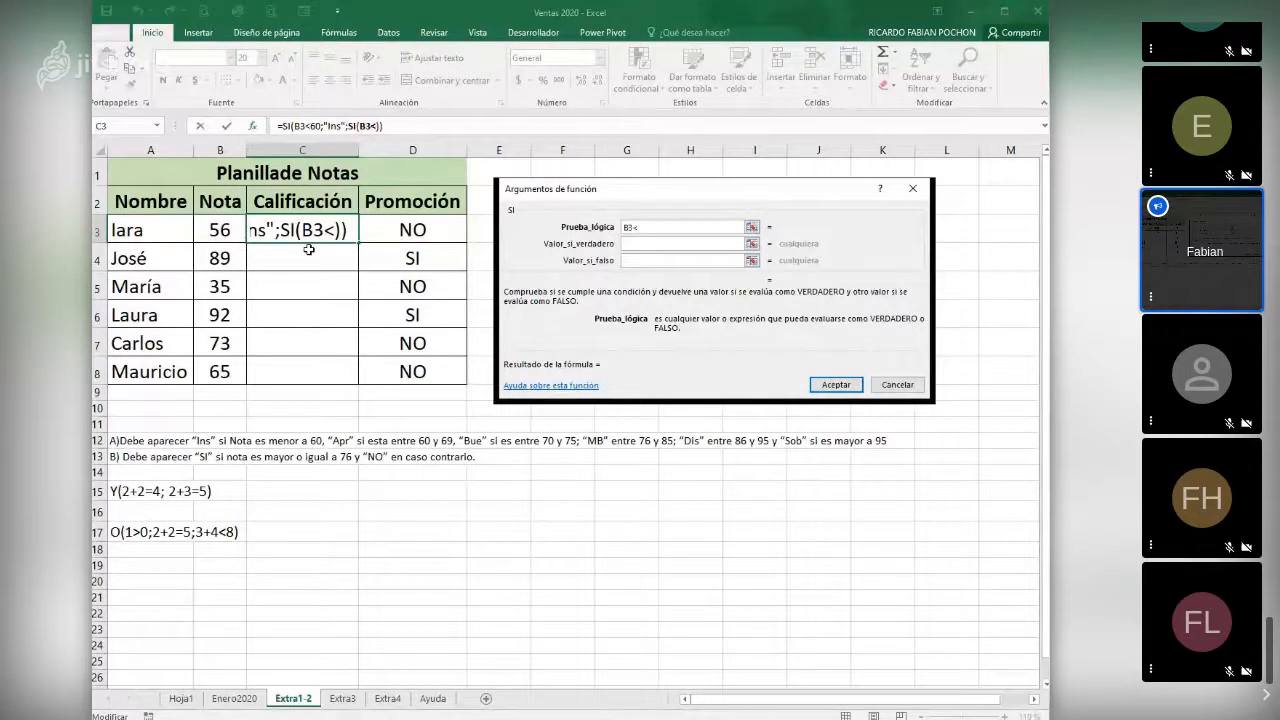
text(70)
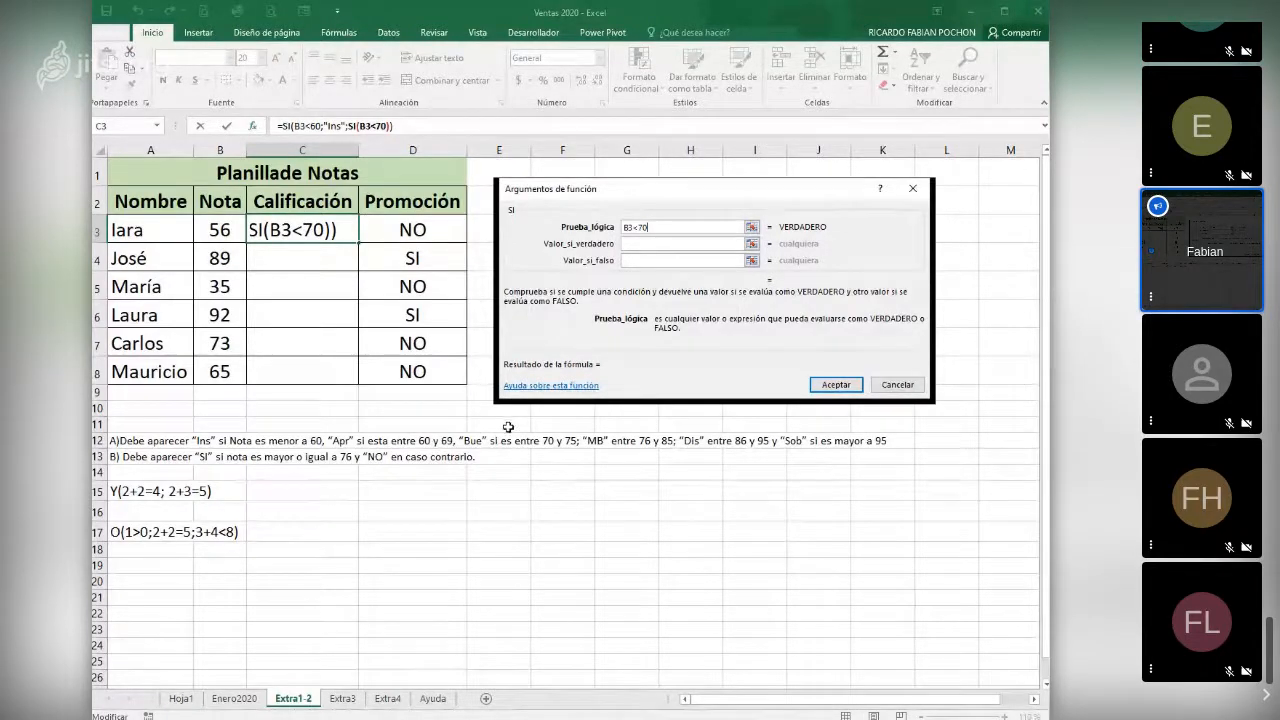
click(641, 243)
click(641, 244)
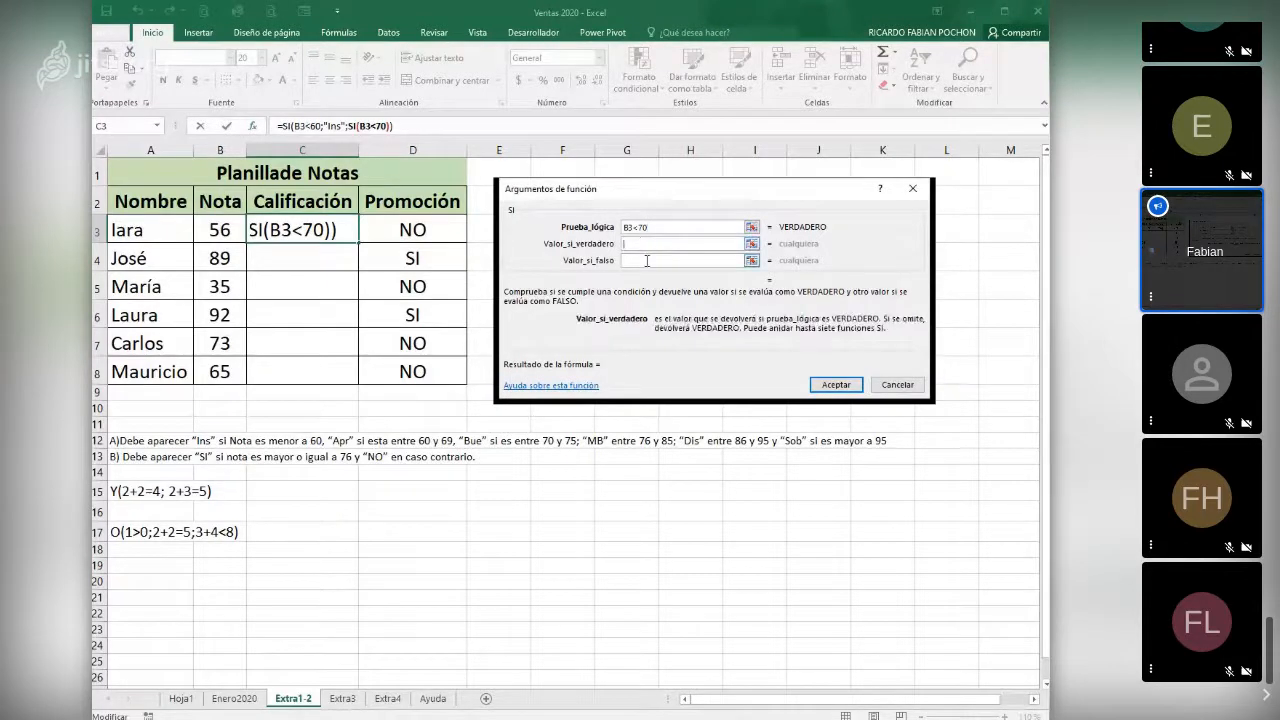
text(Apr)
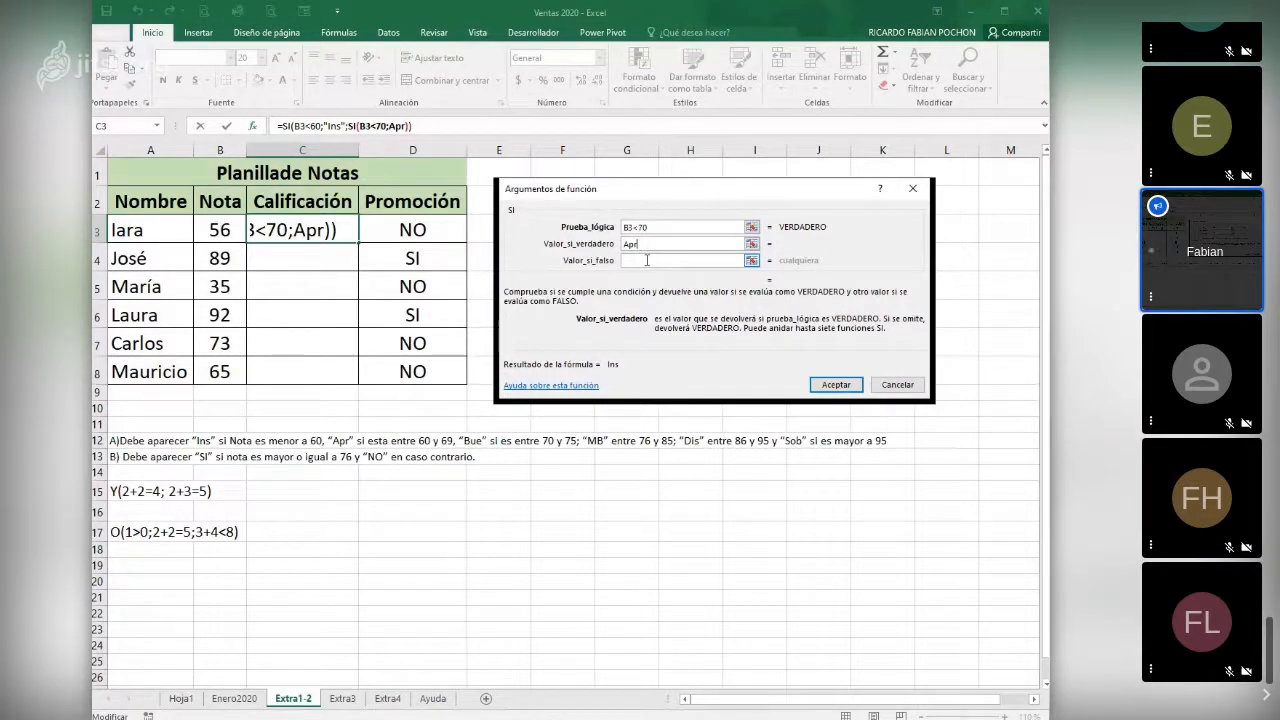
- Nest a third SI function as the false value, with the logical test B3<76 and "MB" as the true value
click(647, 260)
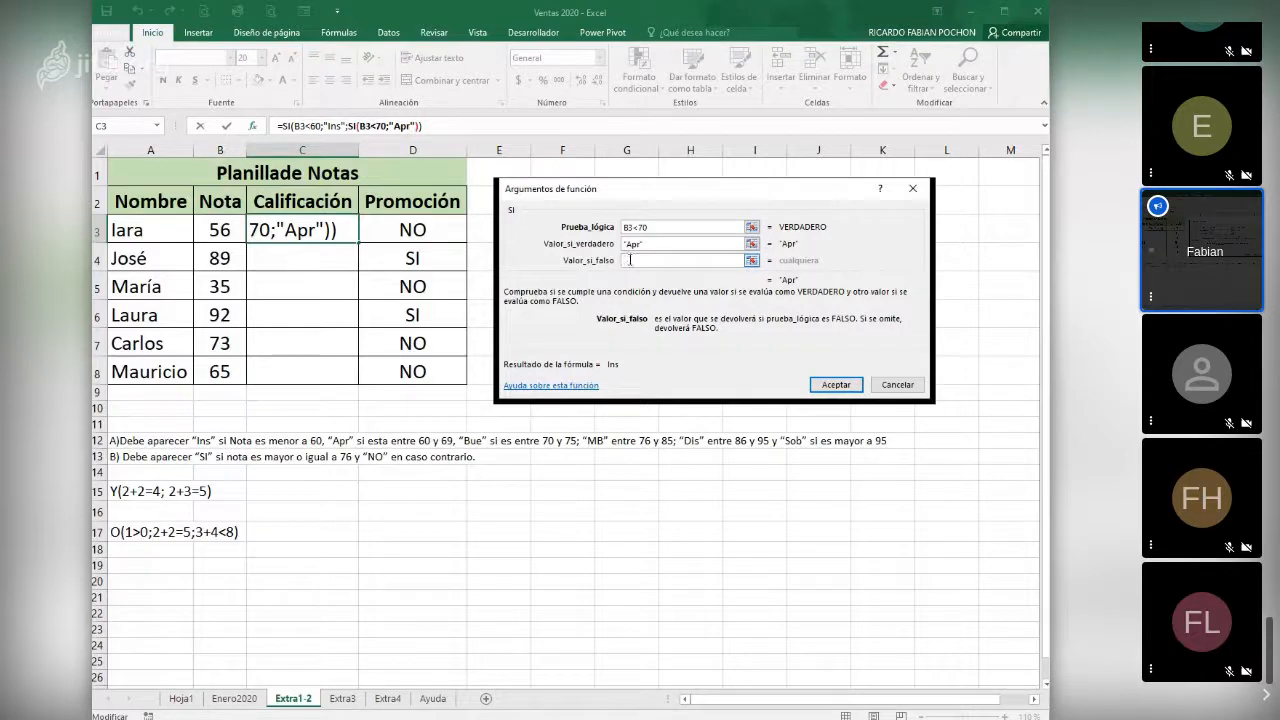
click(157, 127)
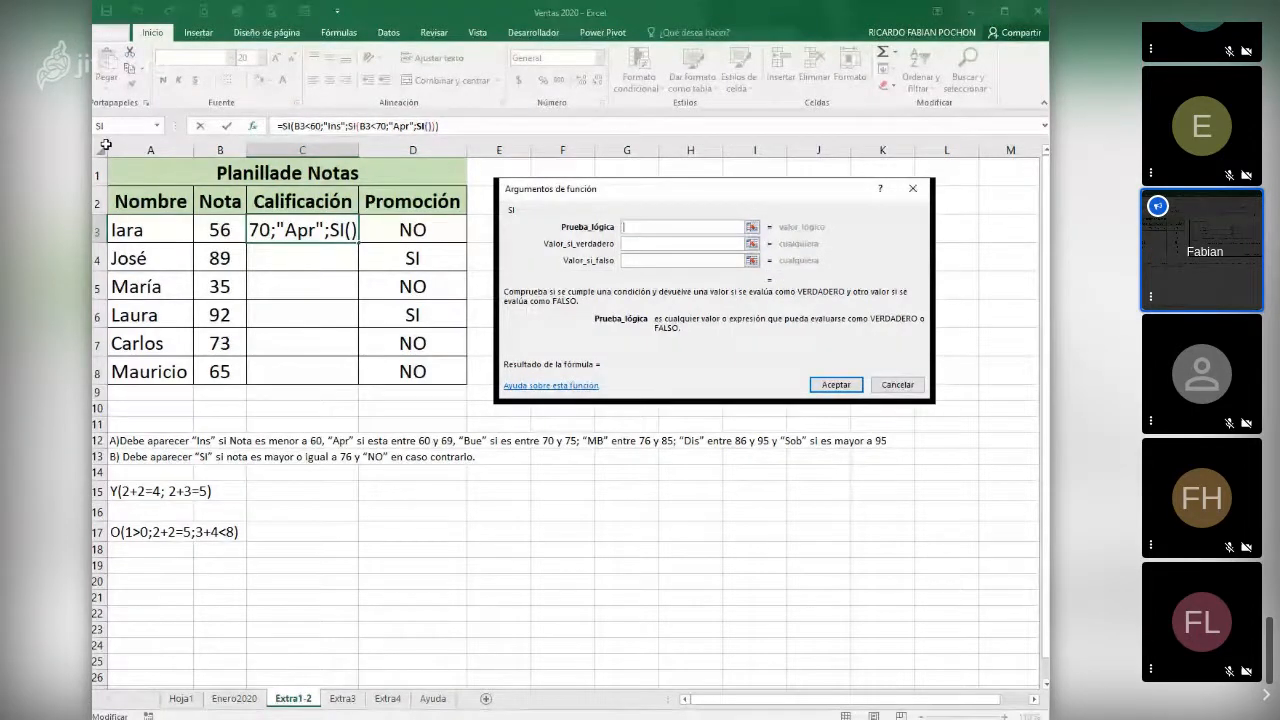
click(218, 231)
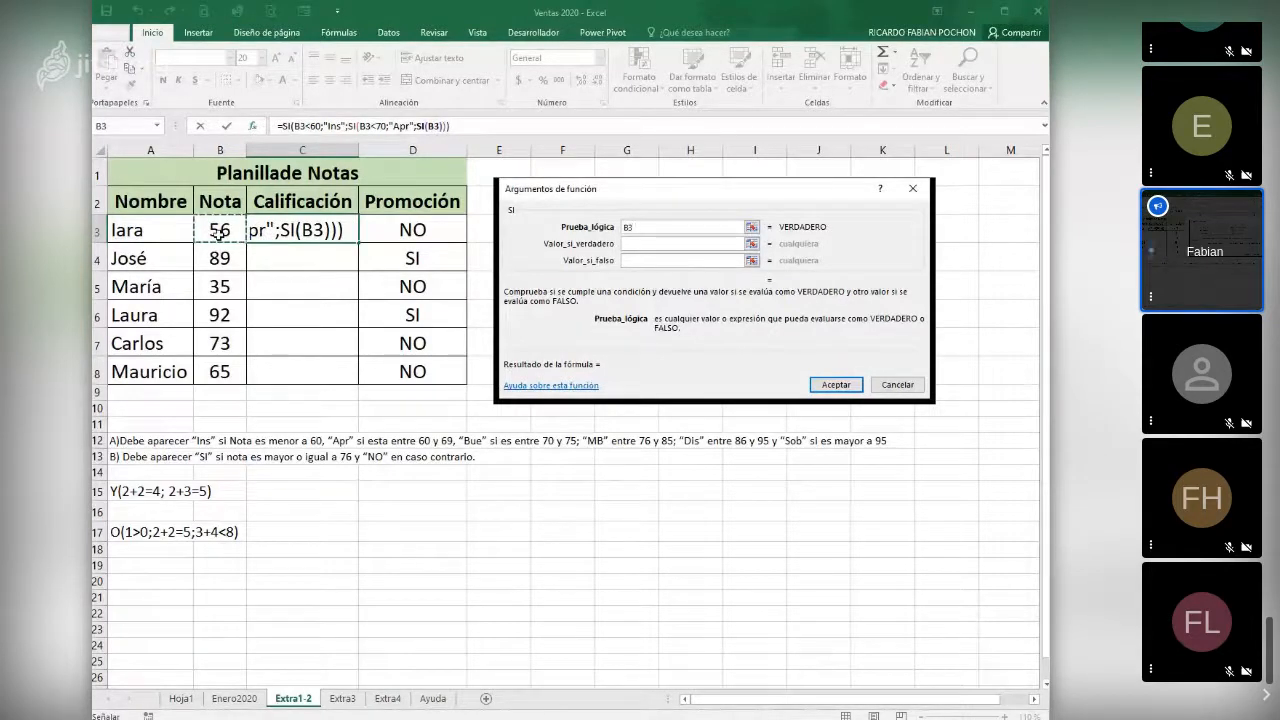
text(<)
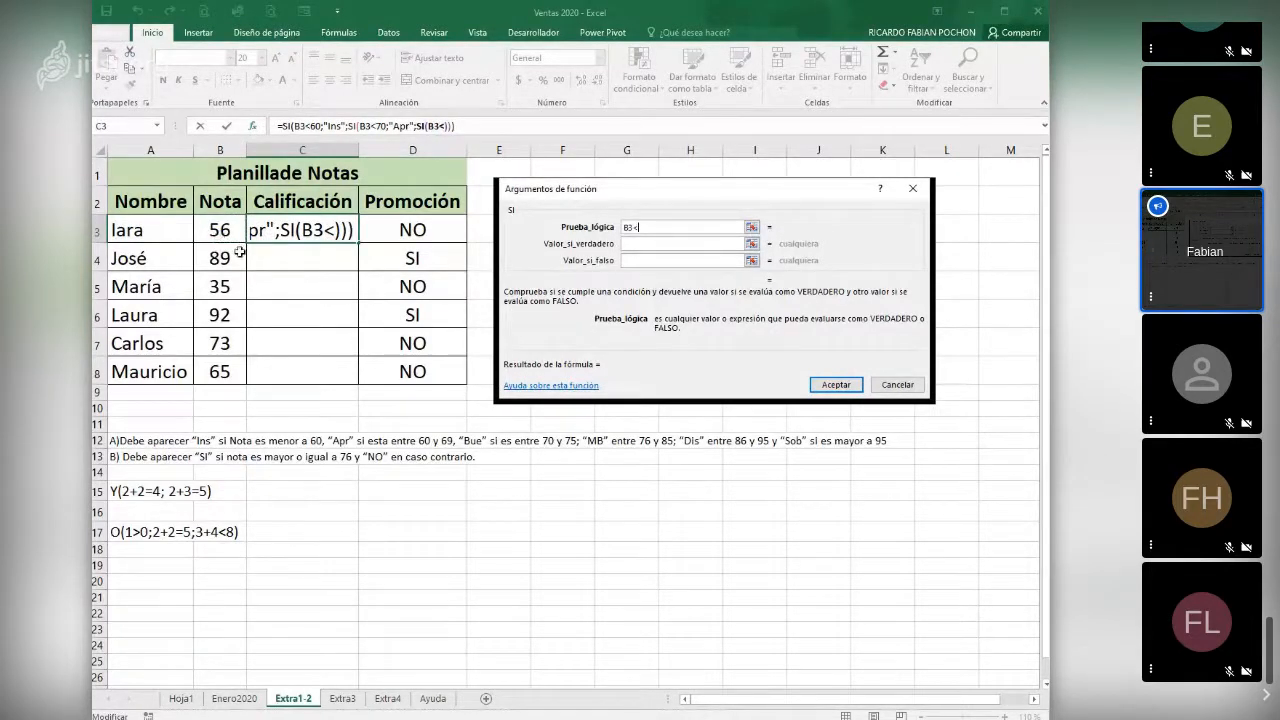
text(7)
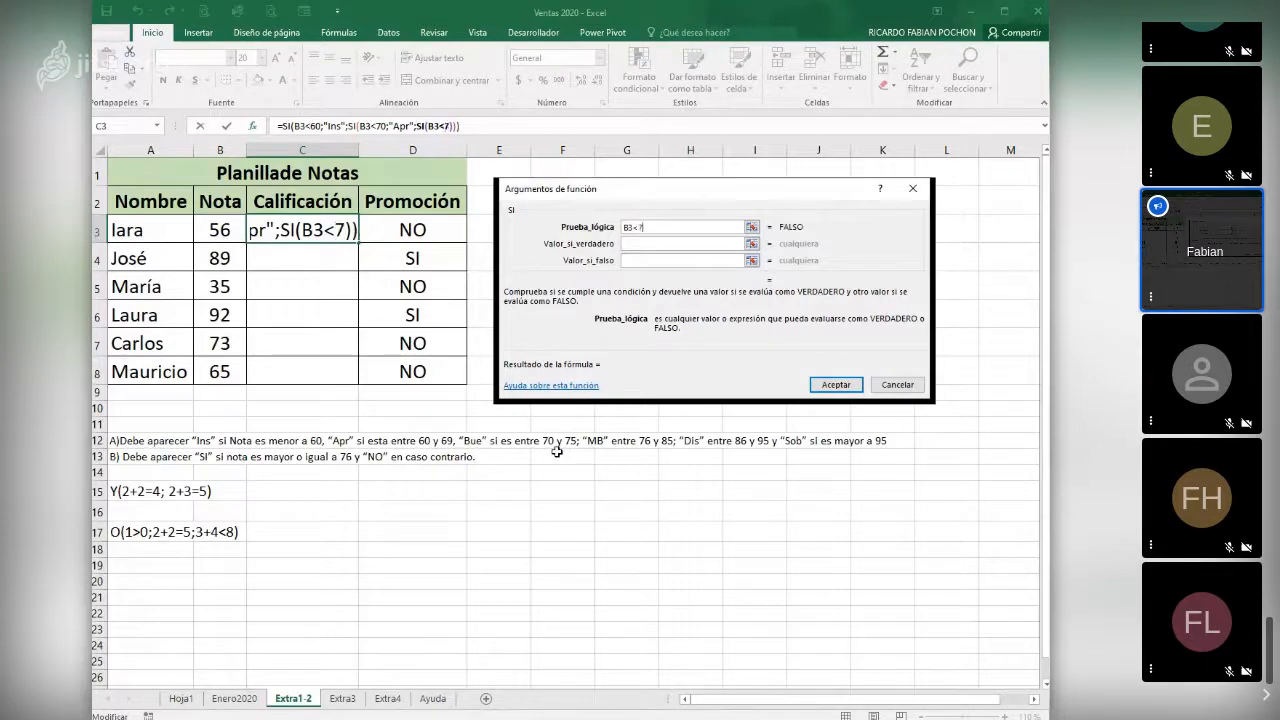
text(6)
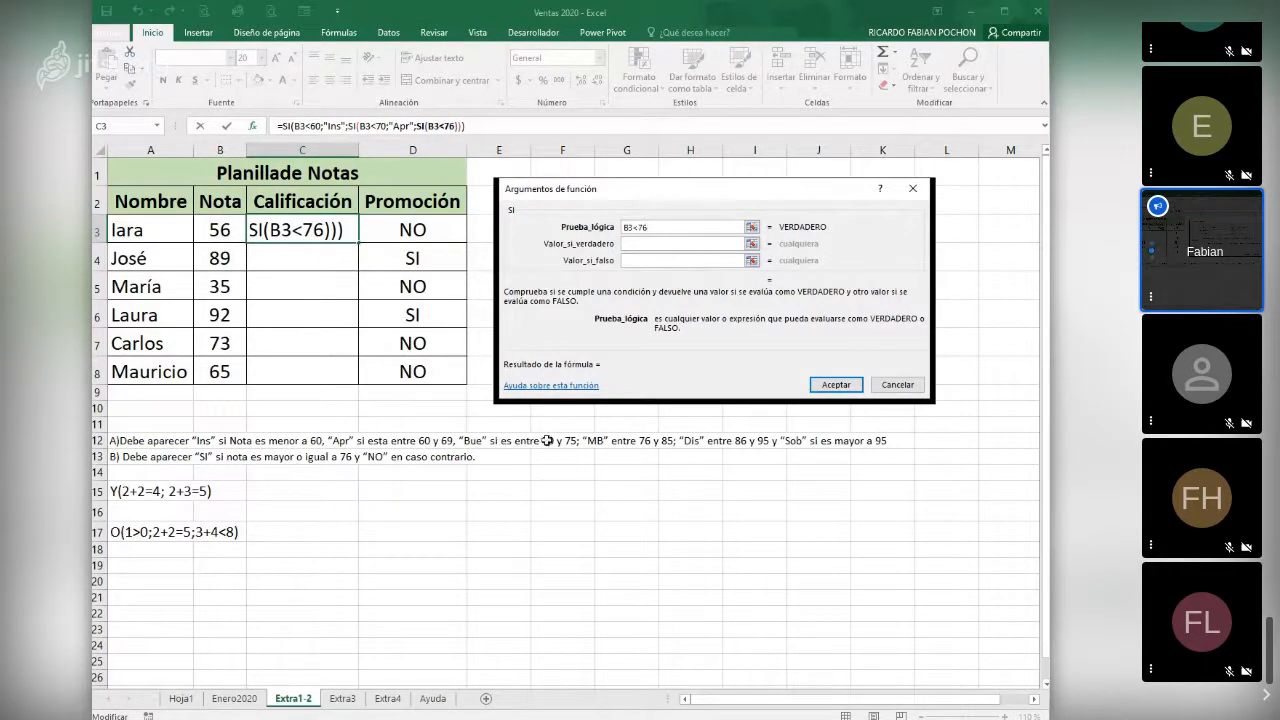
click(632, 245)
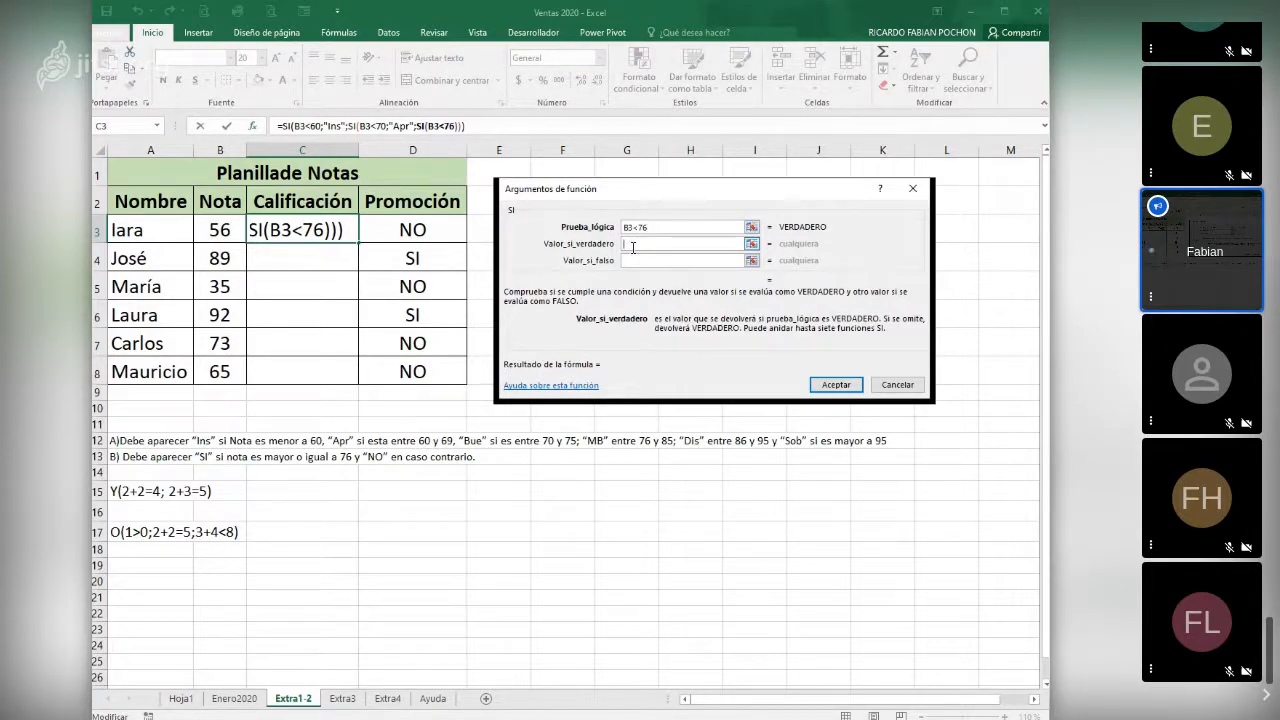
text(MB)
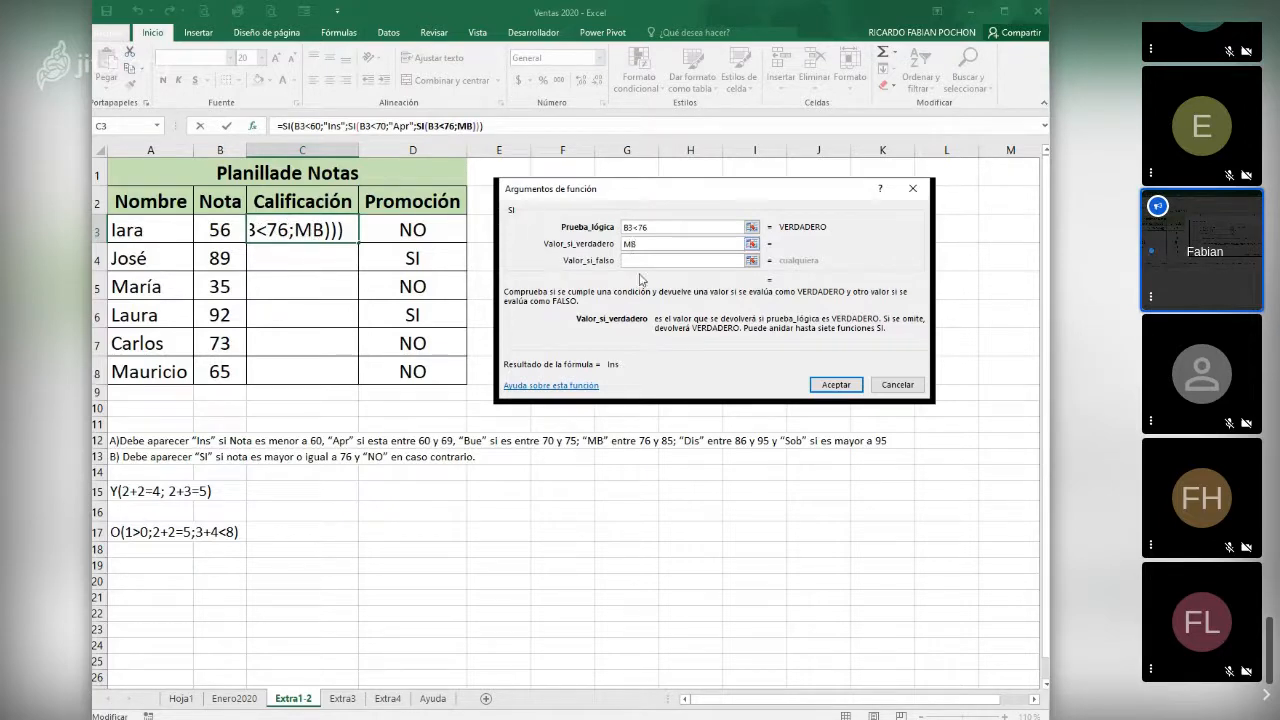
- Nest a fourth SI function as the false value, with the logical test B3<86 and "MB" as the true value
click(640, 260)
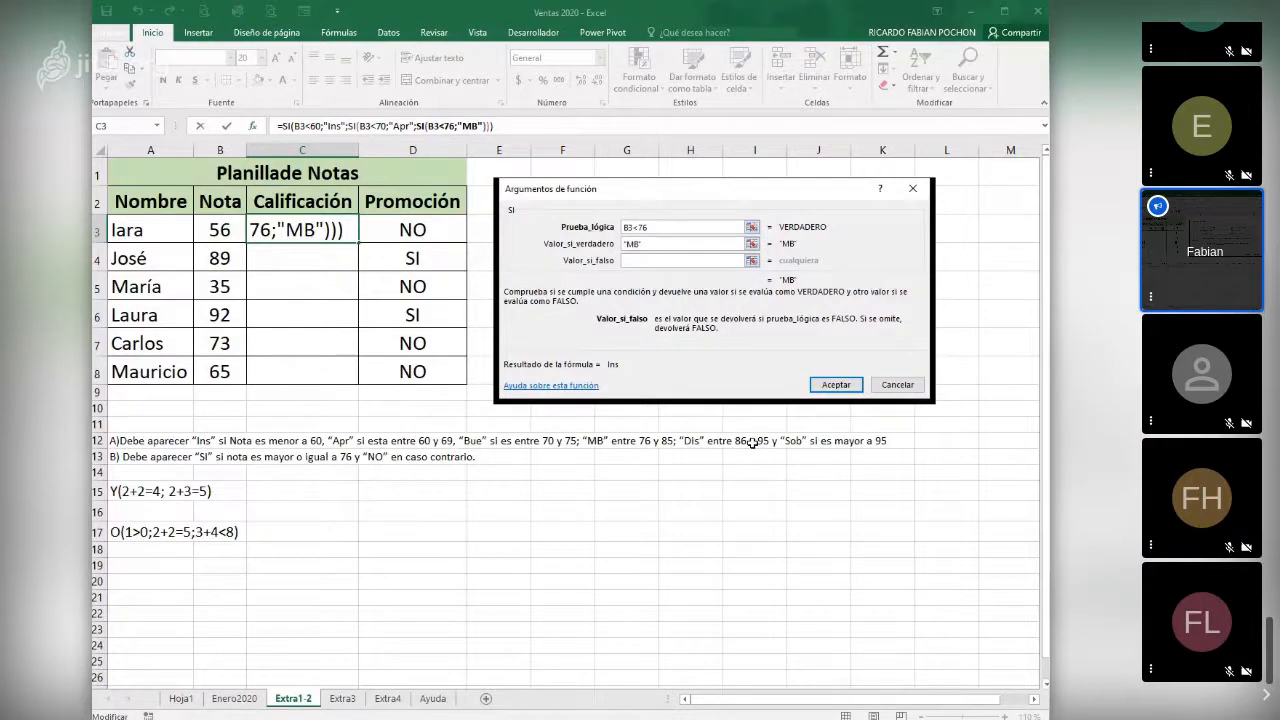
click(150, 131)
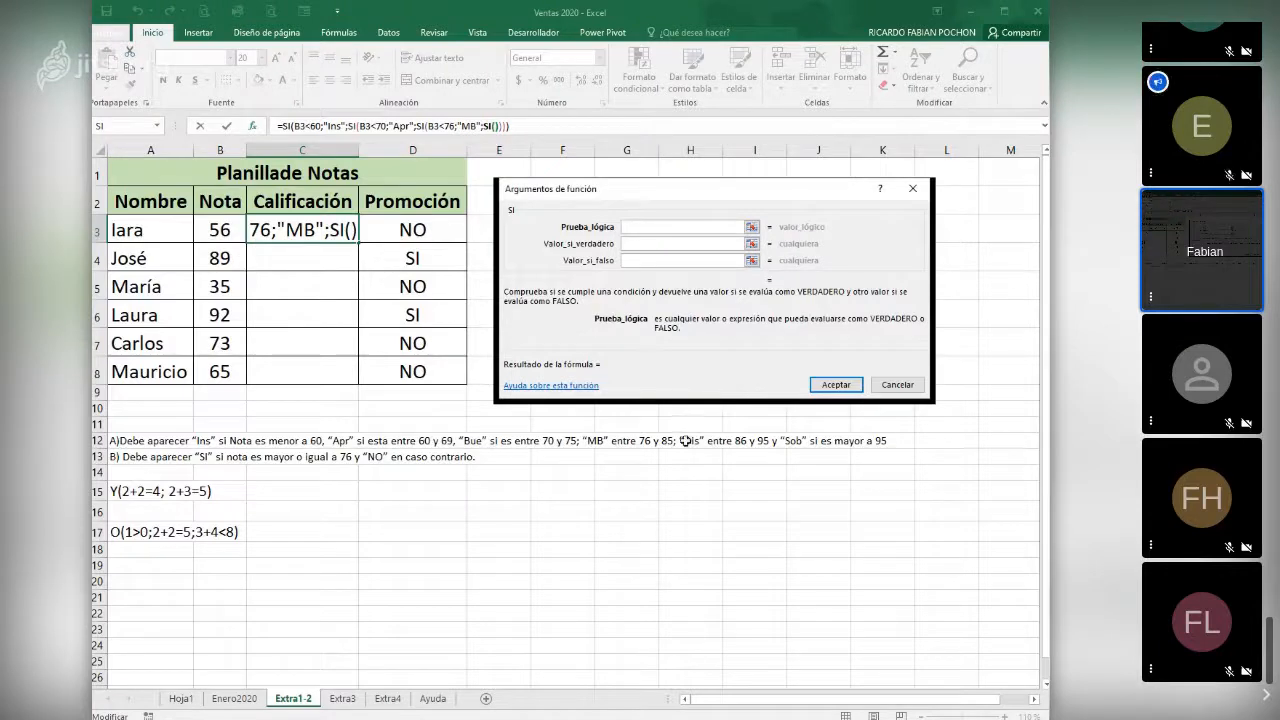
click(213, 230)
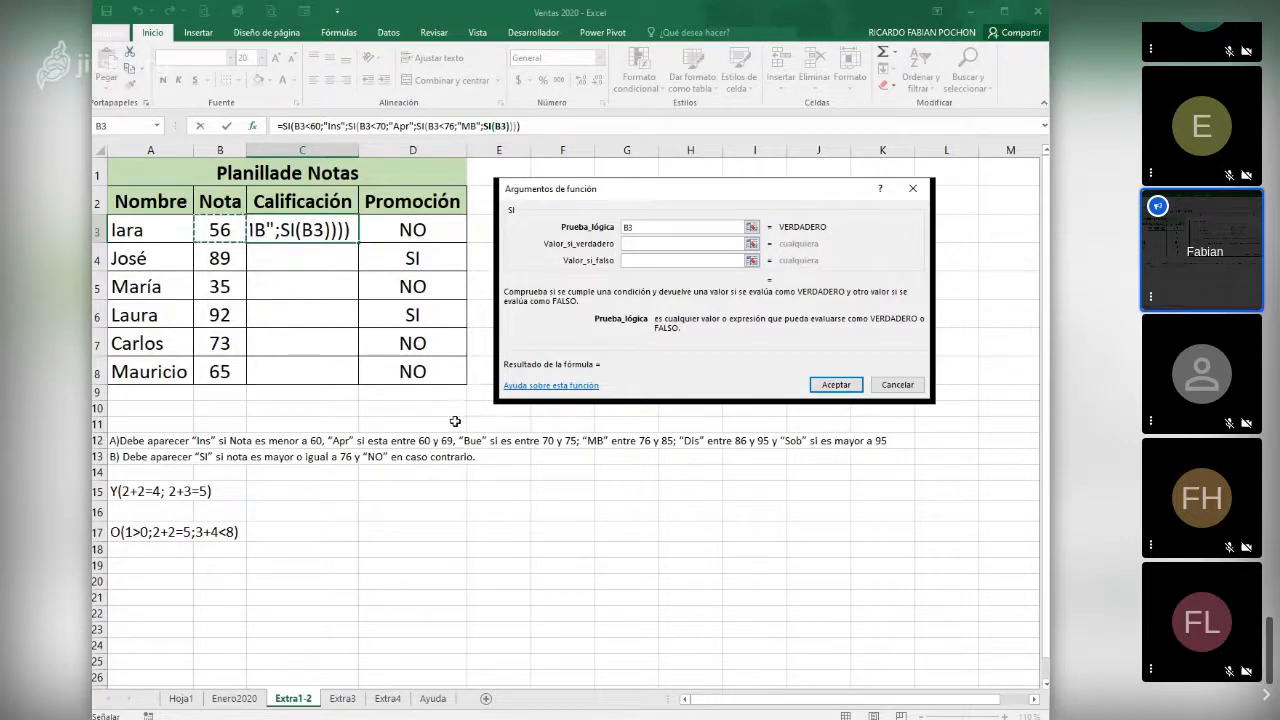
text(<86)
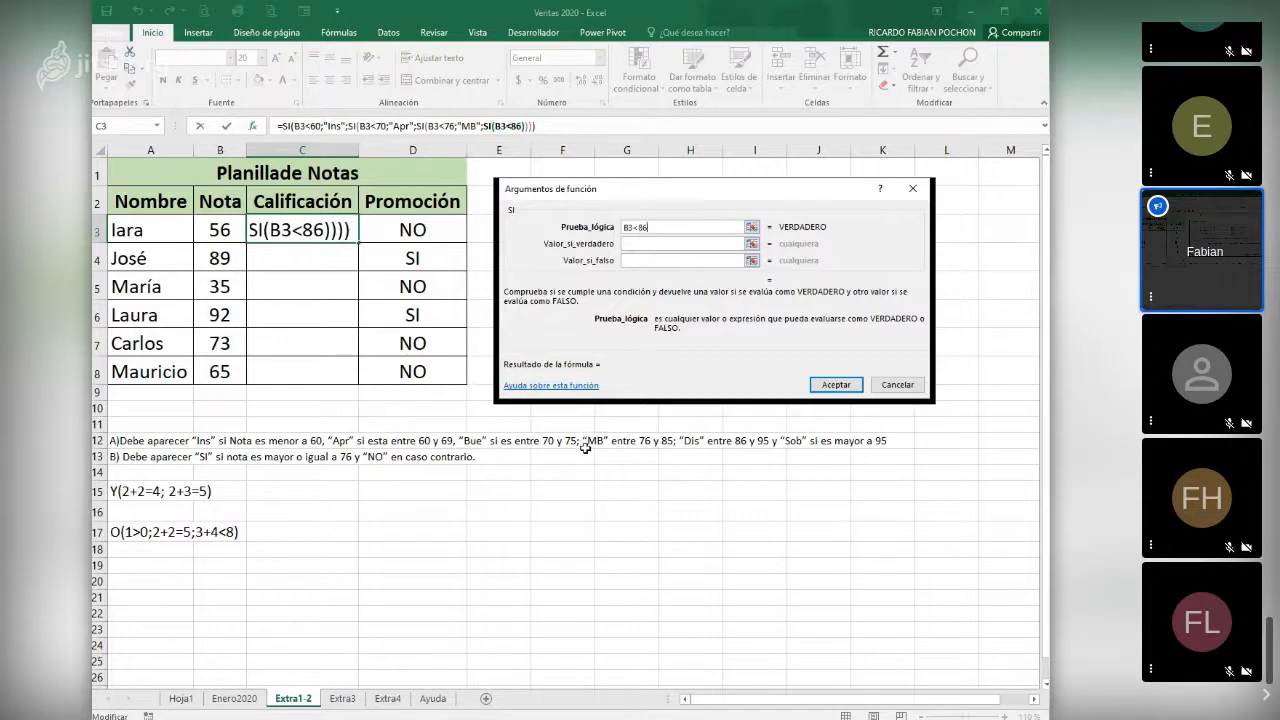
click(659, 241)
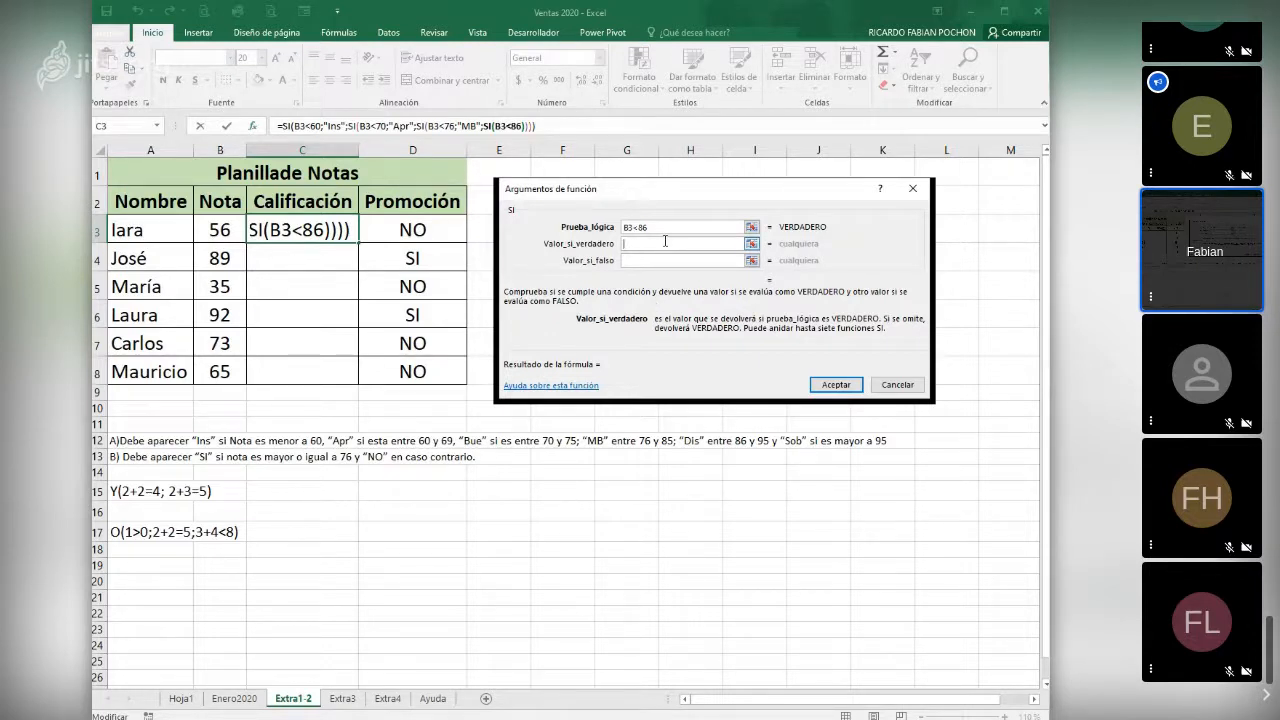
text(M)
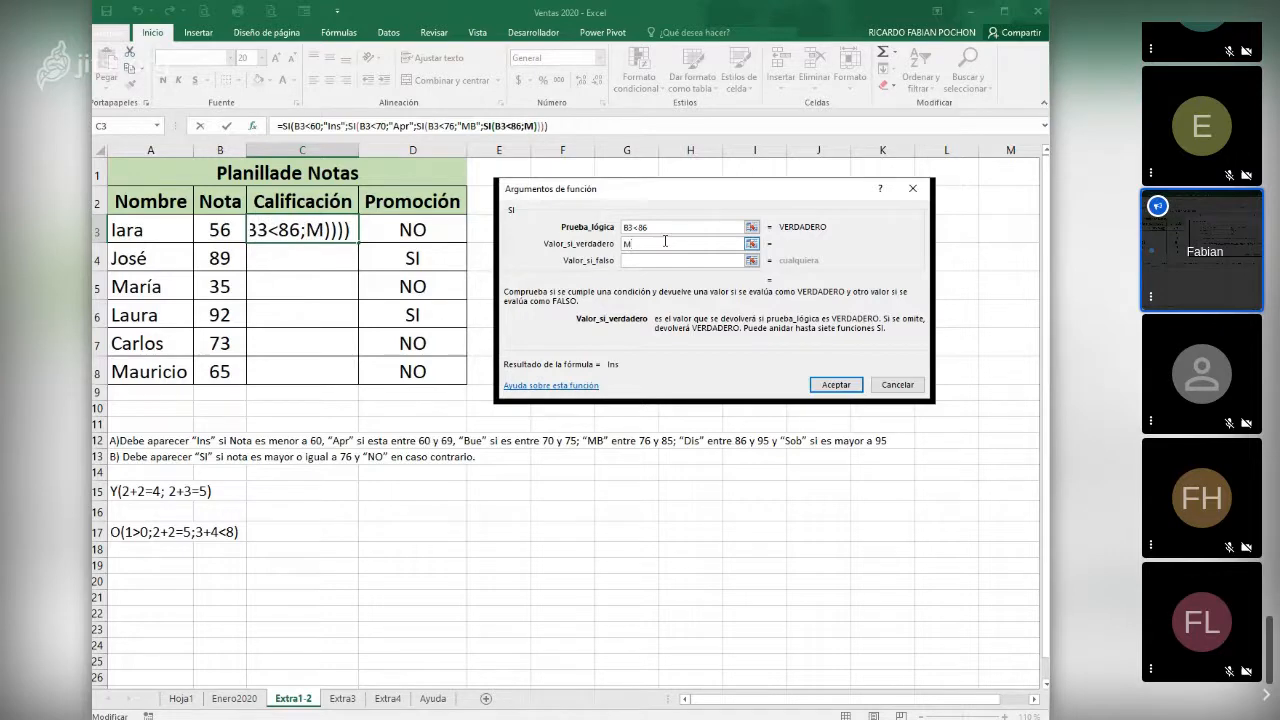
text(B)
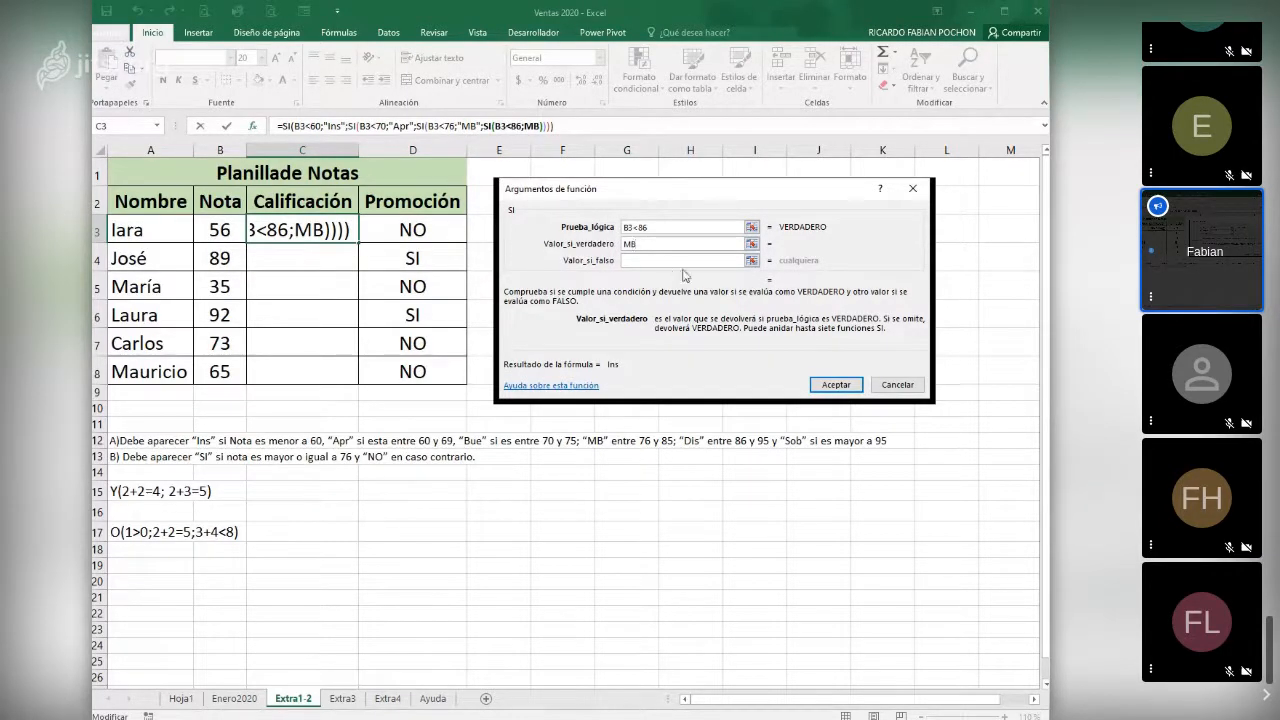
- Nest a fifth SI function as the false value, with the logical test B3<96 and "Dis" as the true value
click(636, 261)
key(Tab)
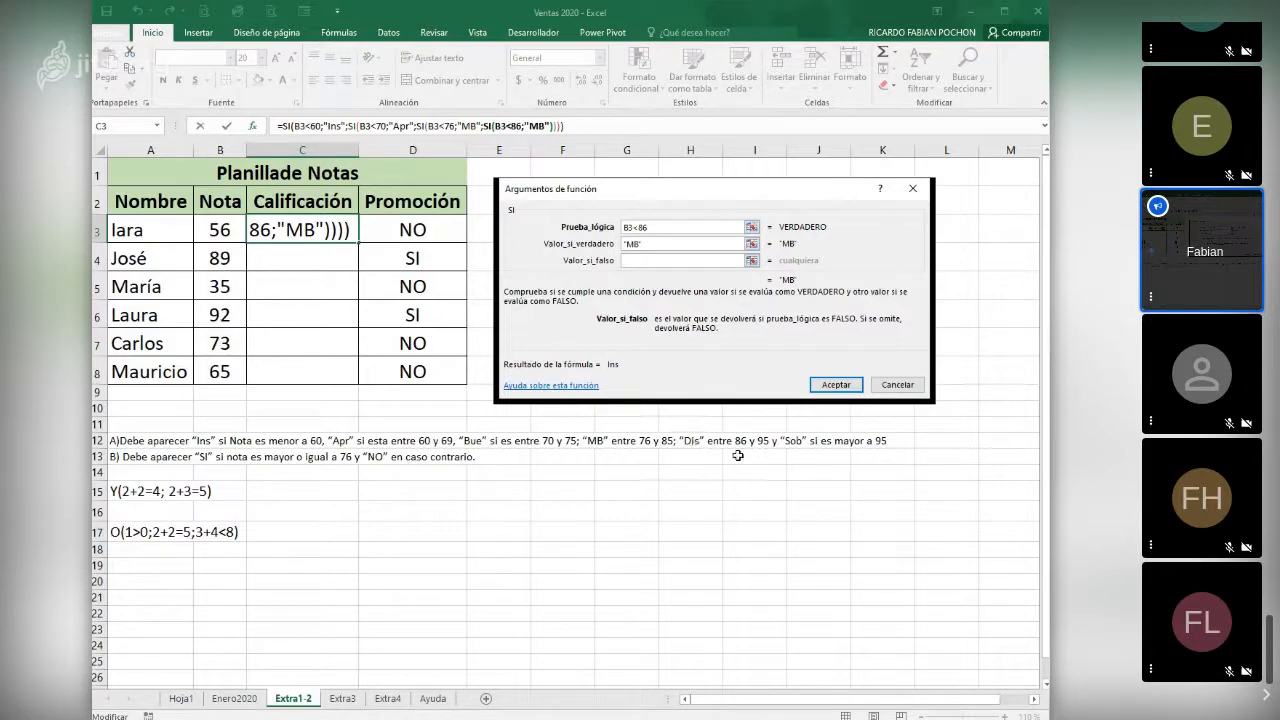
click(155, 130)
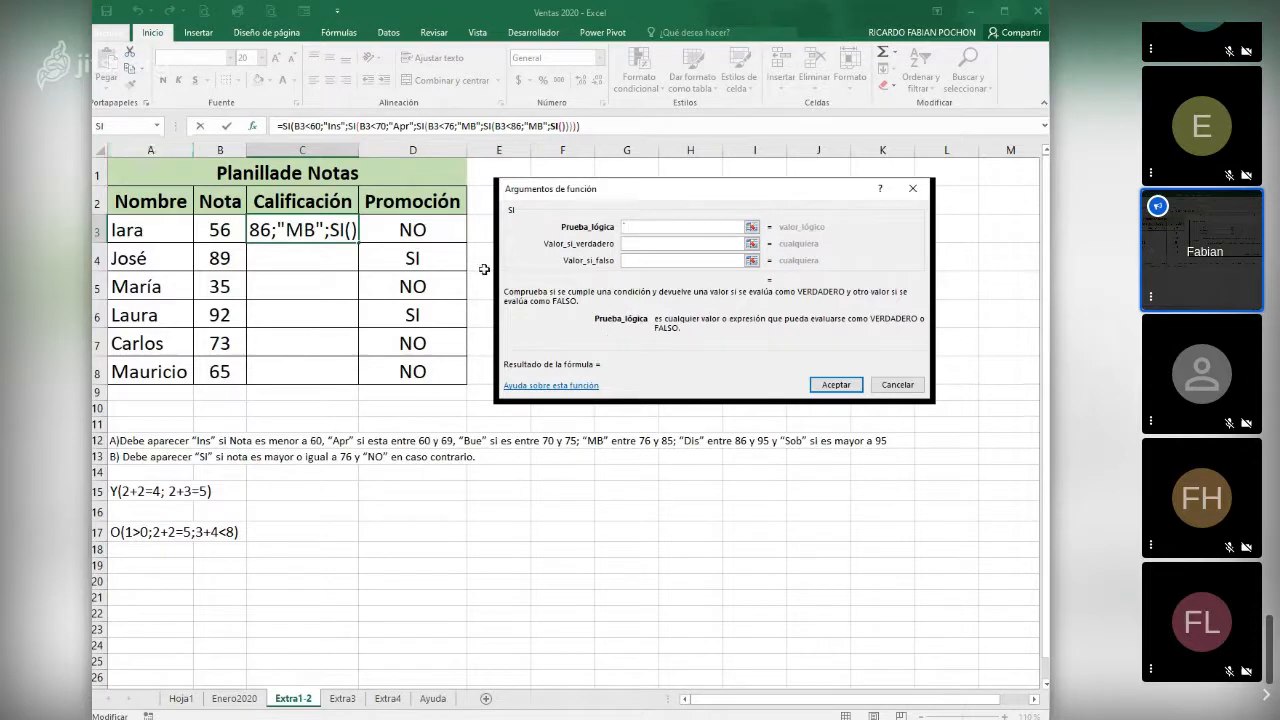
click(215, 230)
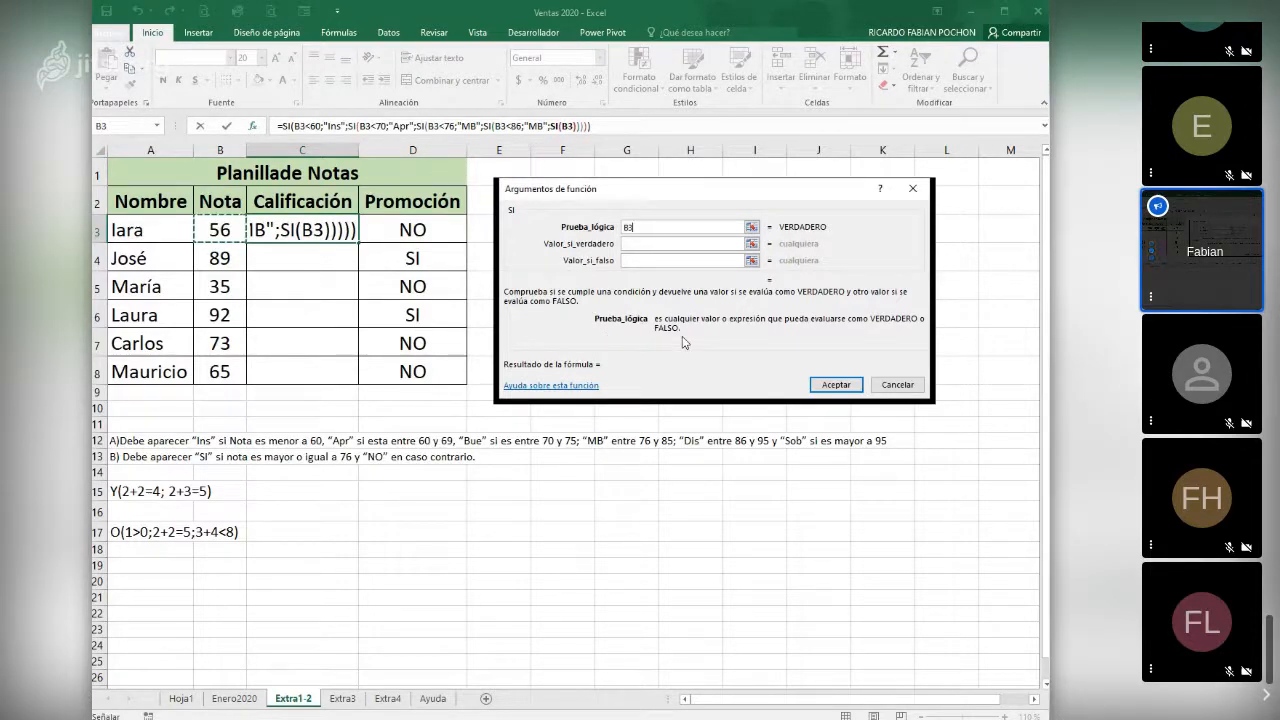
text(<)
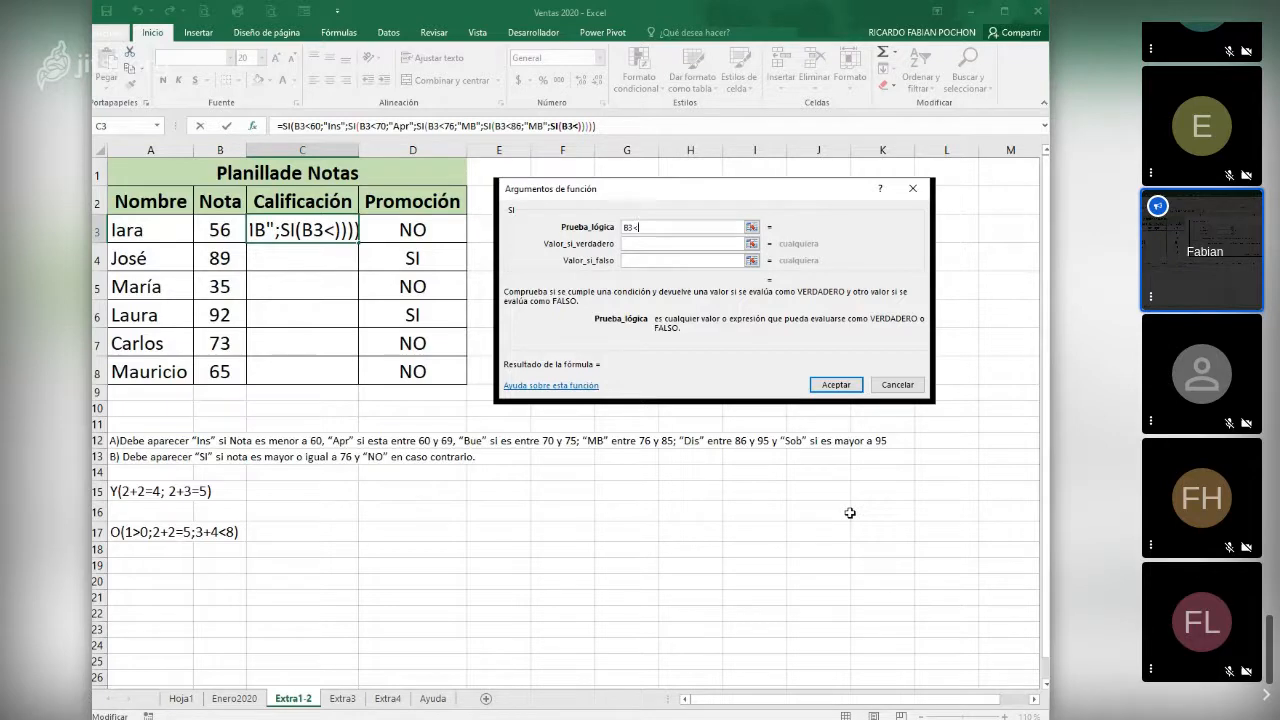
text(96)
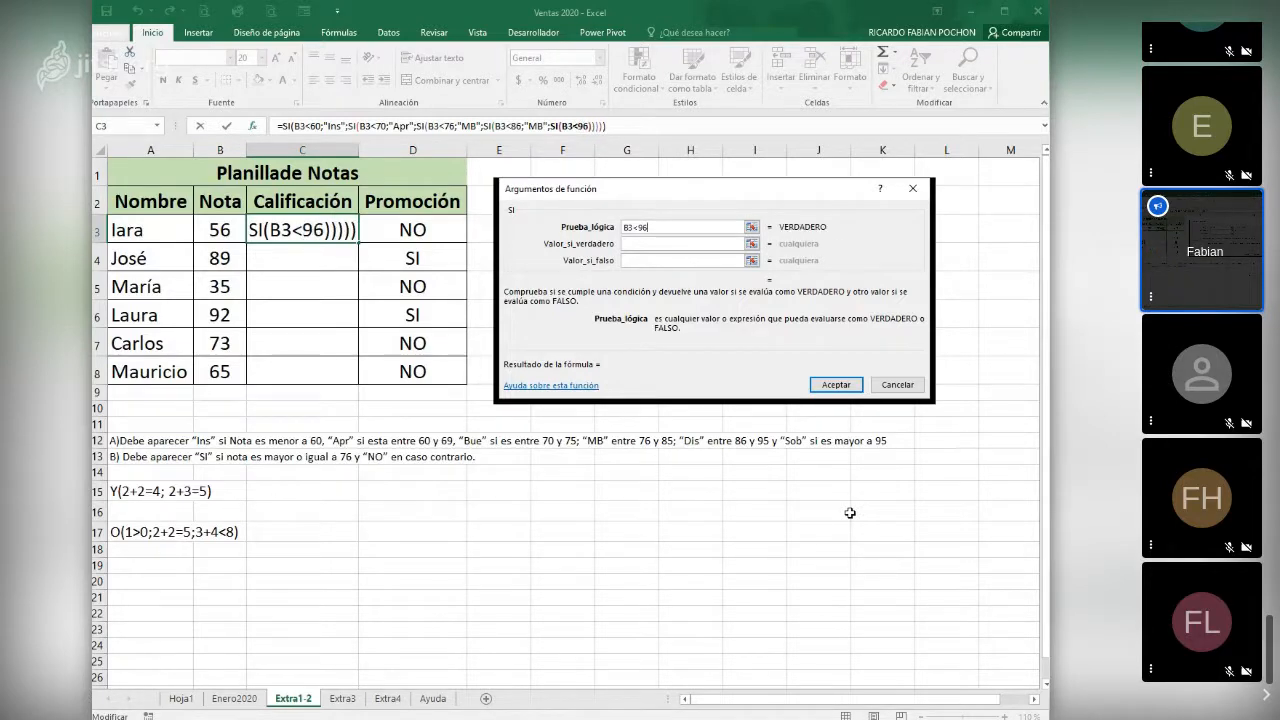
click(648, 244)
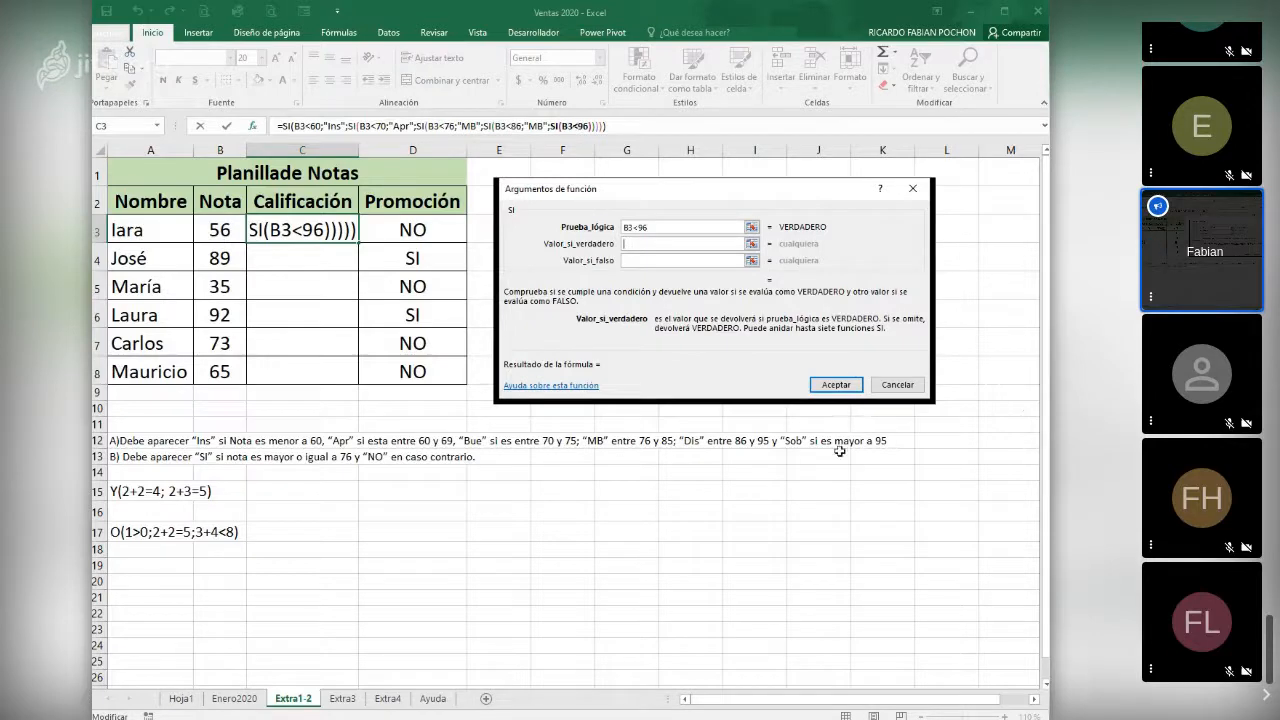
text(Dis)
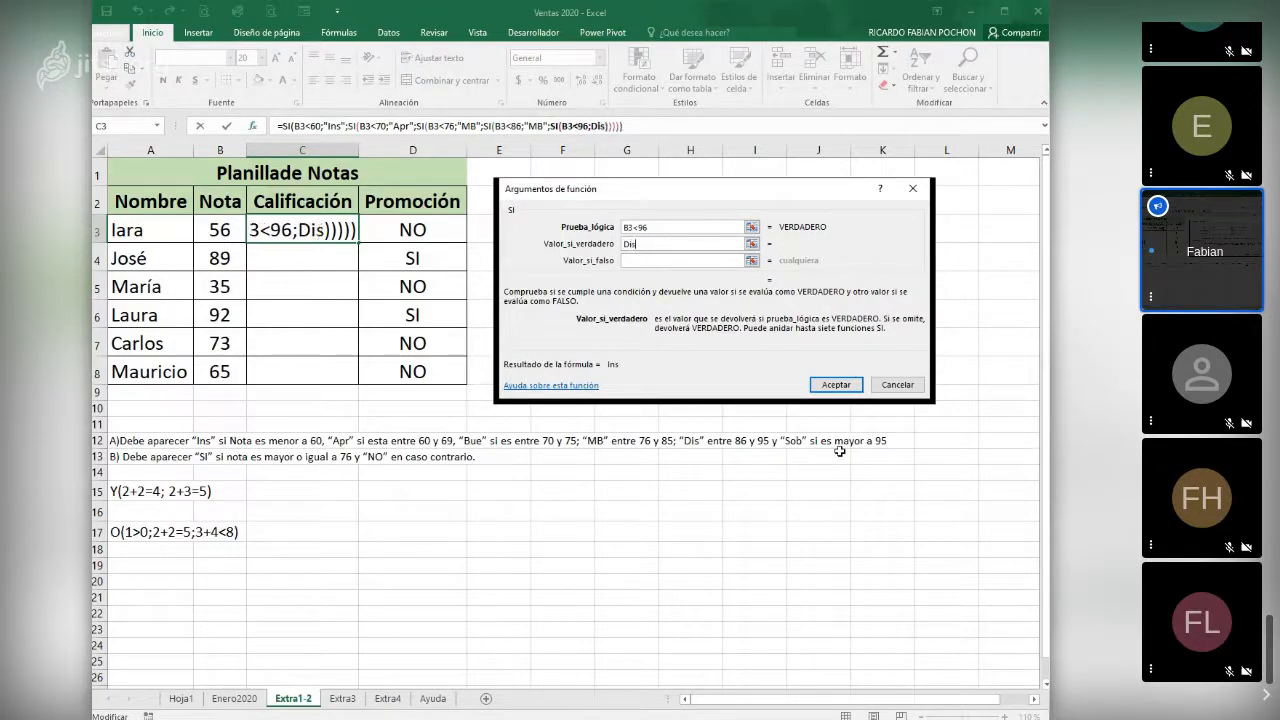
- Set "Sob" as the false value of the fifth SI function and complete the nested formula in C3
click(644, 262)
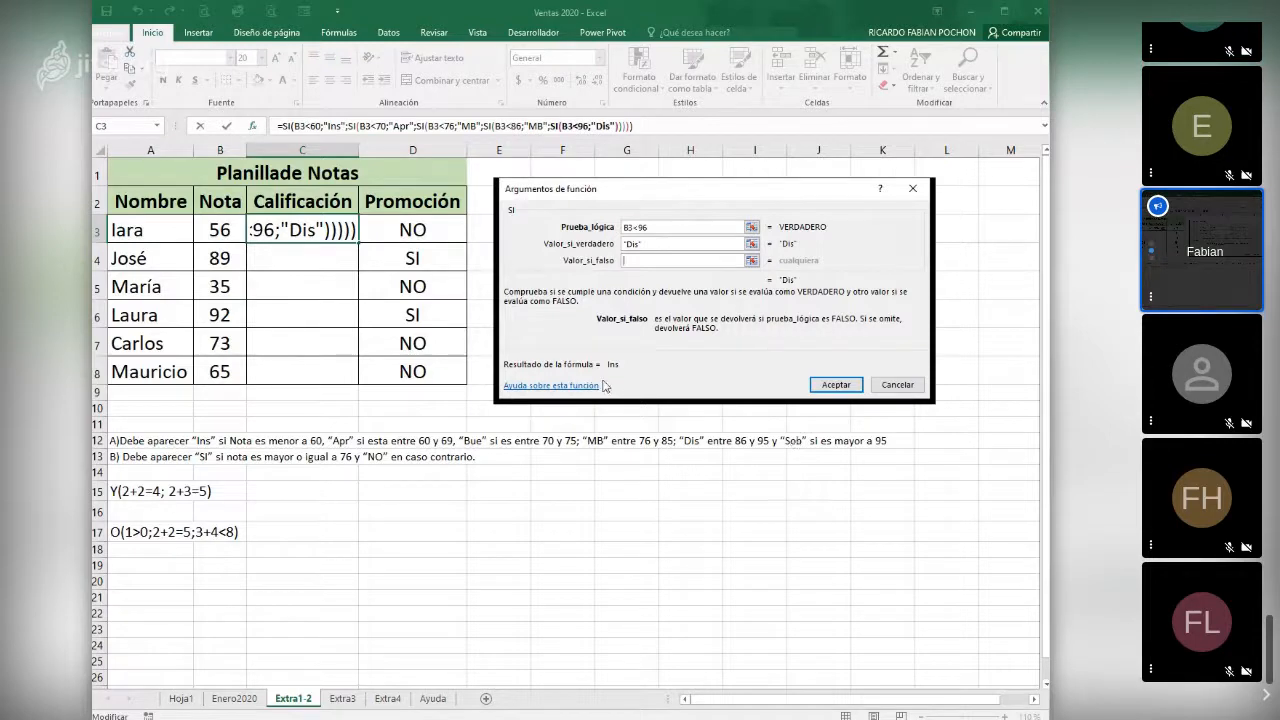
text(Sob)
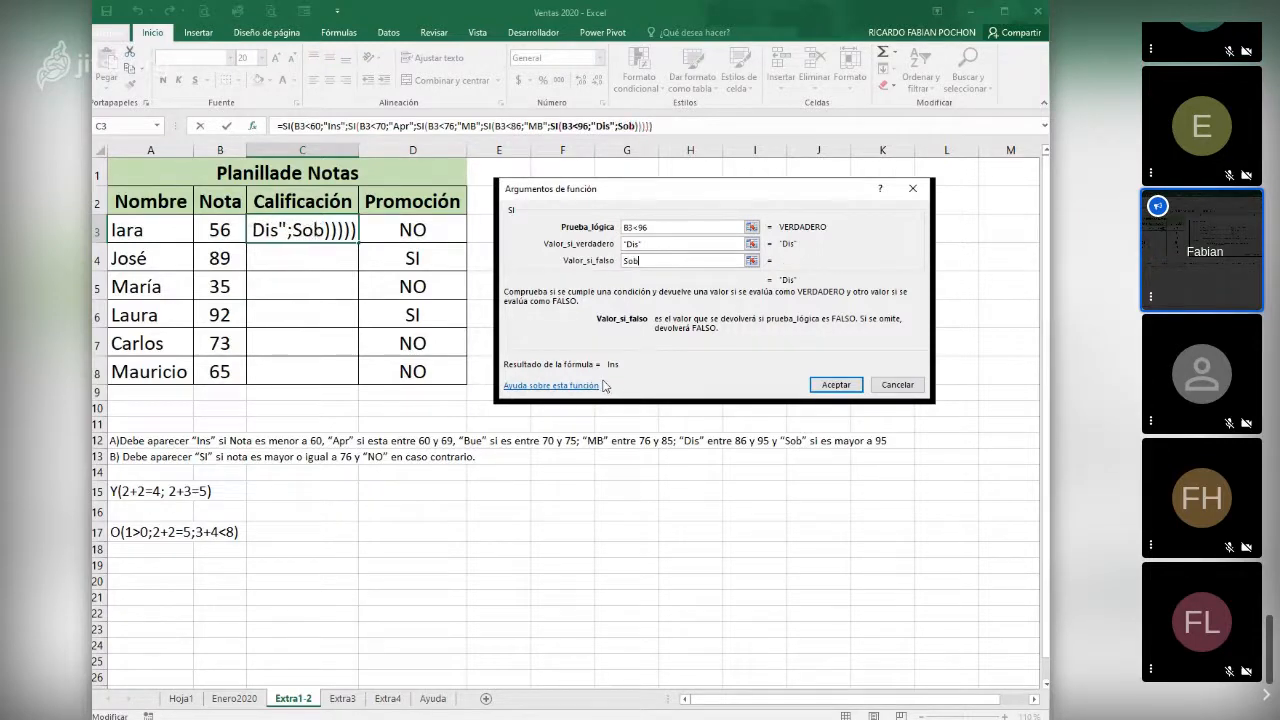
click(846, 386)
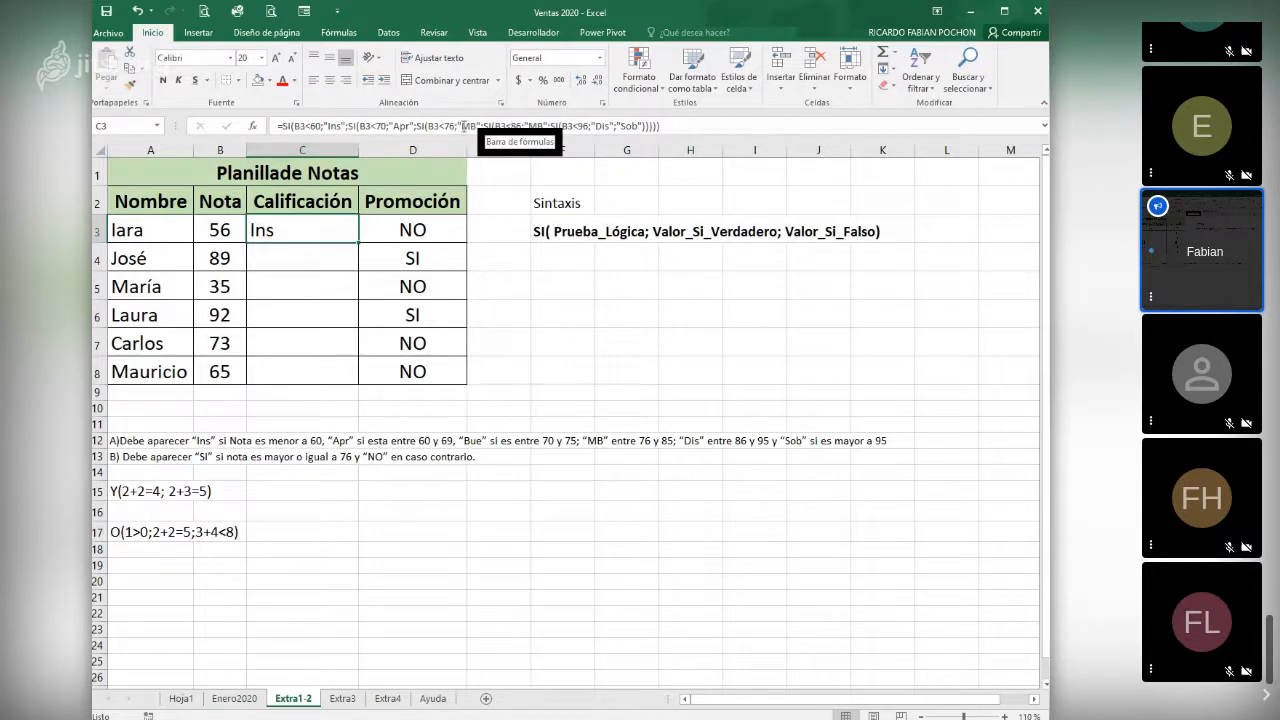
- Correct the true value of the B3<76 test in the C3 formula to "Bue"
click(466, 125)
key(BackSpace)
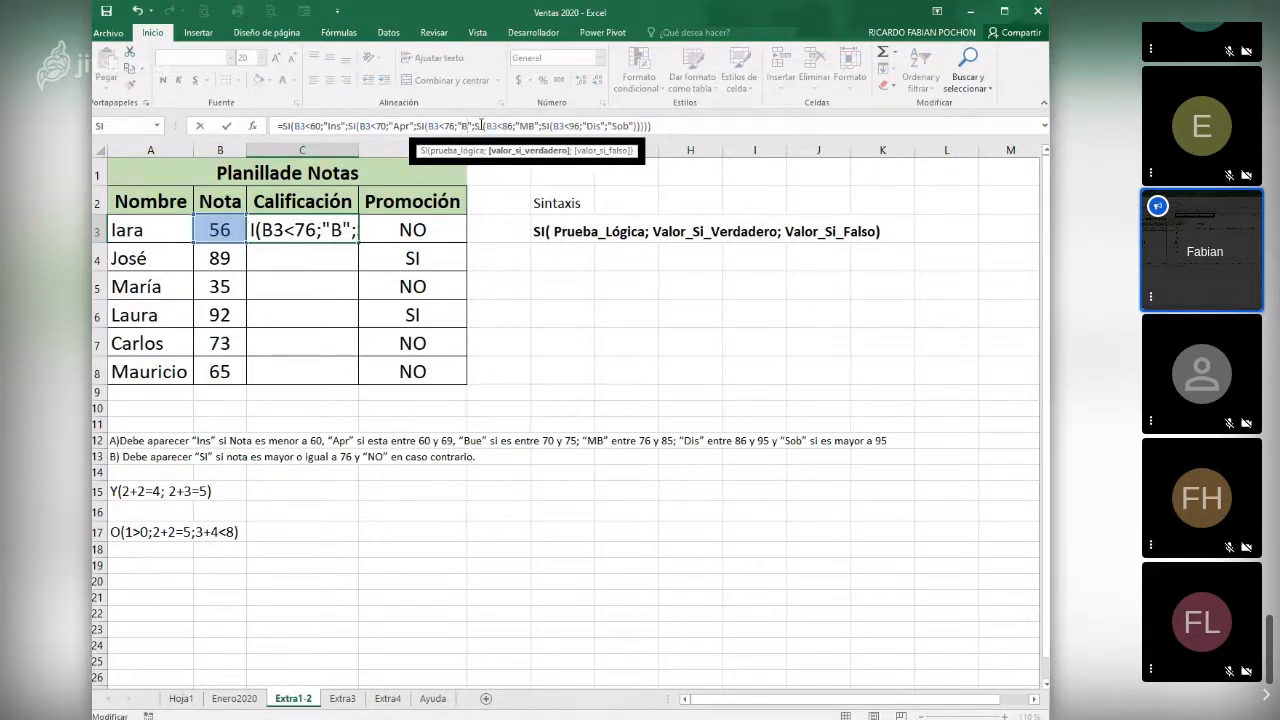
text(ue)
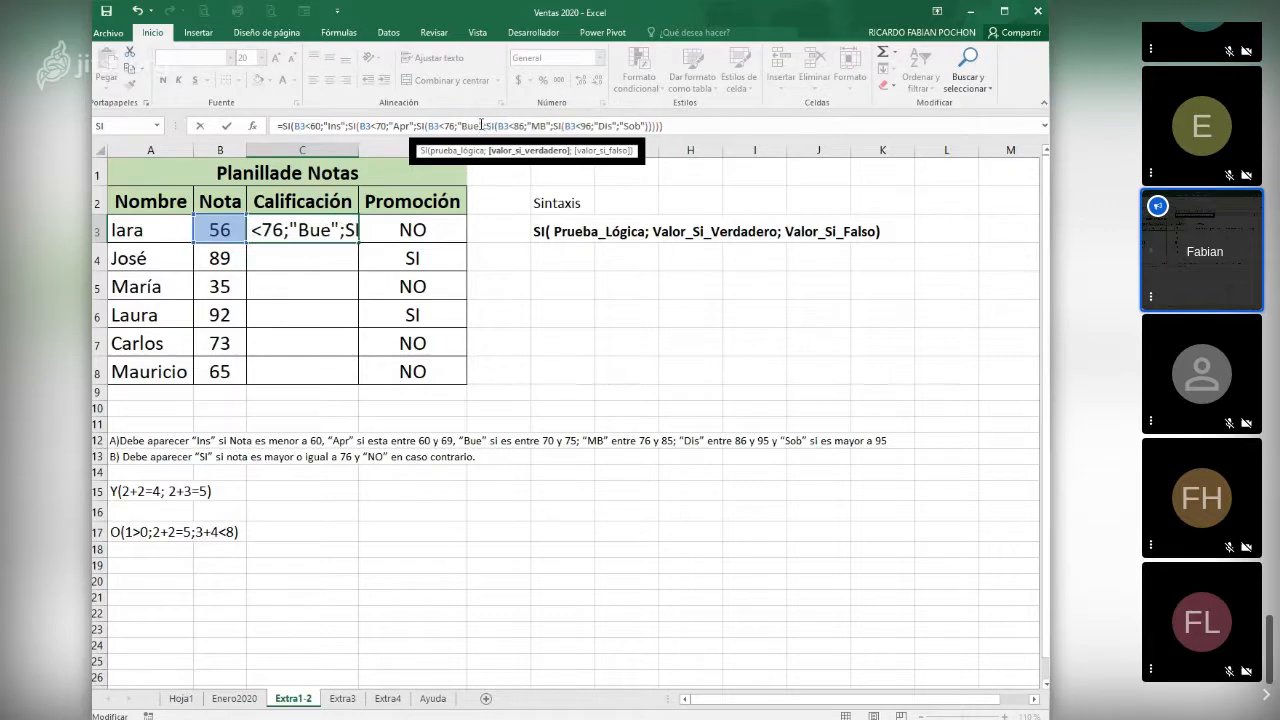
key(Return)
- Fill the C3 formula down to C8 and centre the Calificación results horizontally
click(339, 232)
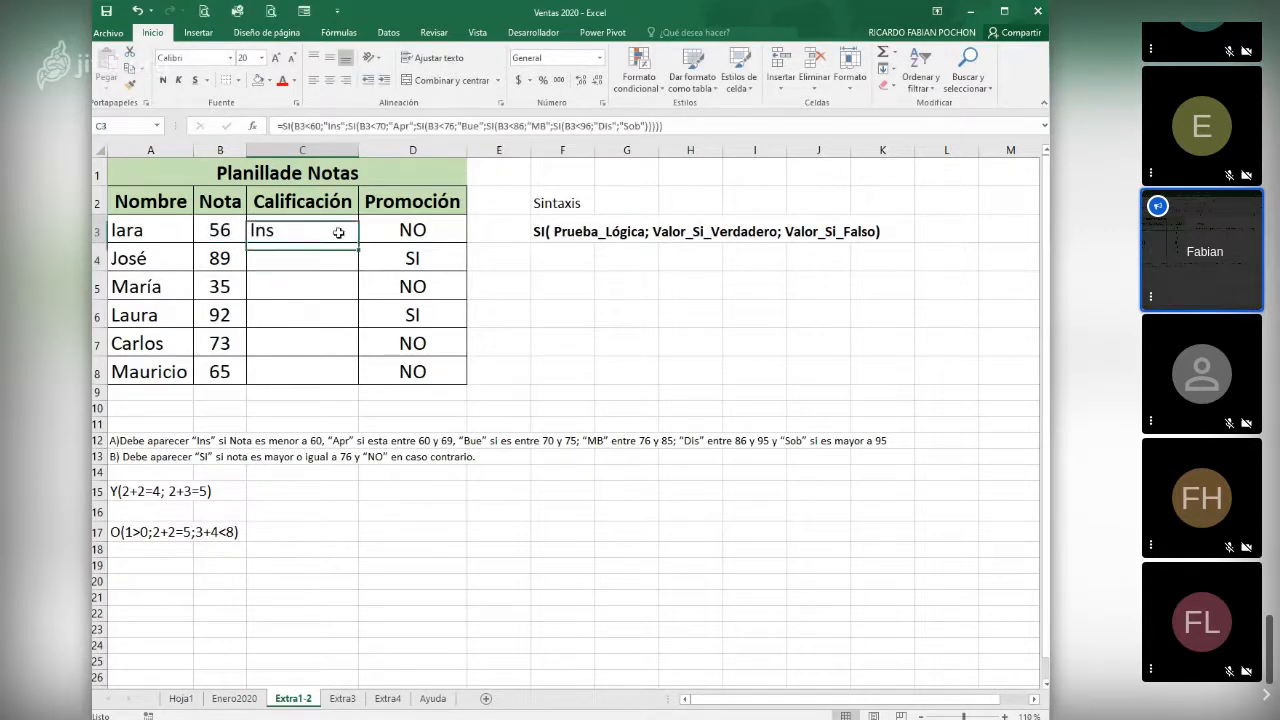
double_click(357, 247)
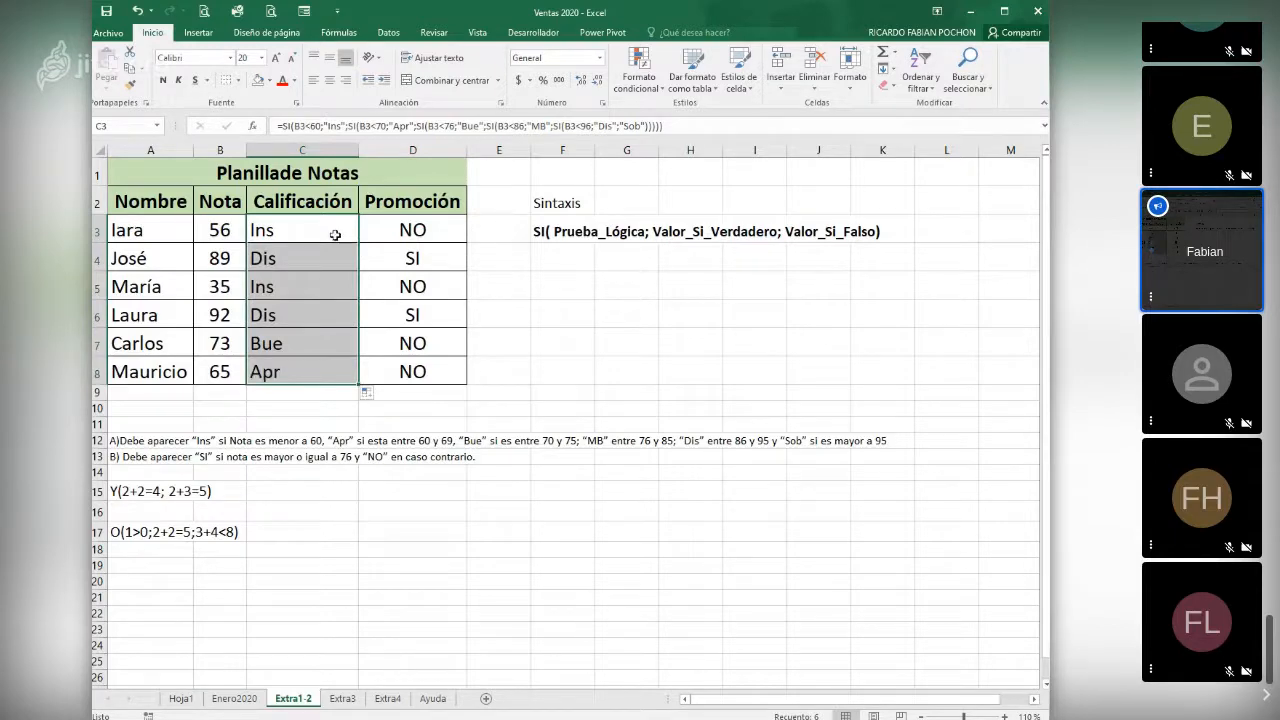
click(329, 86)
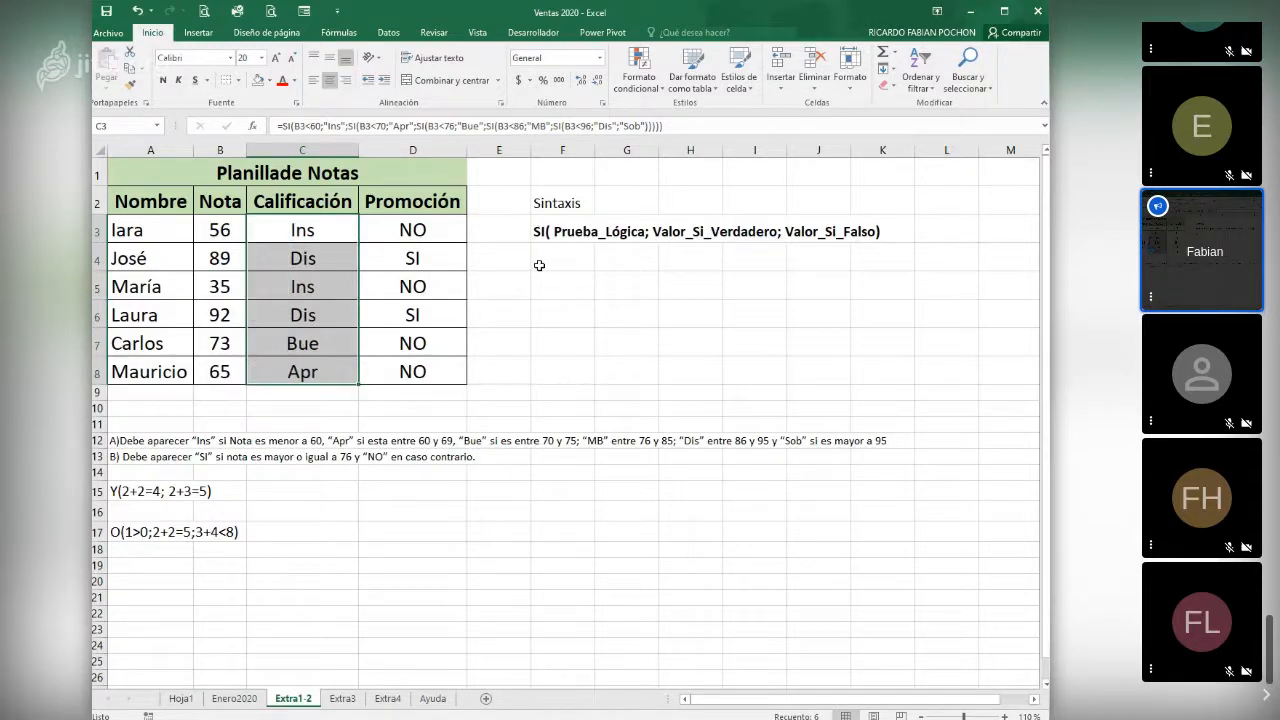
click(503, 310)
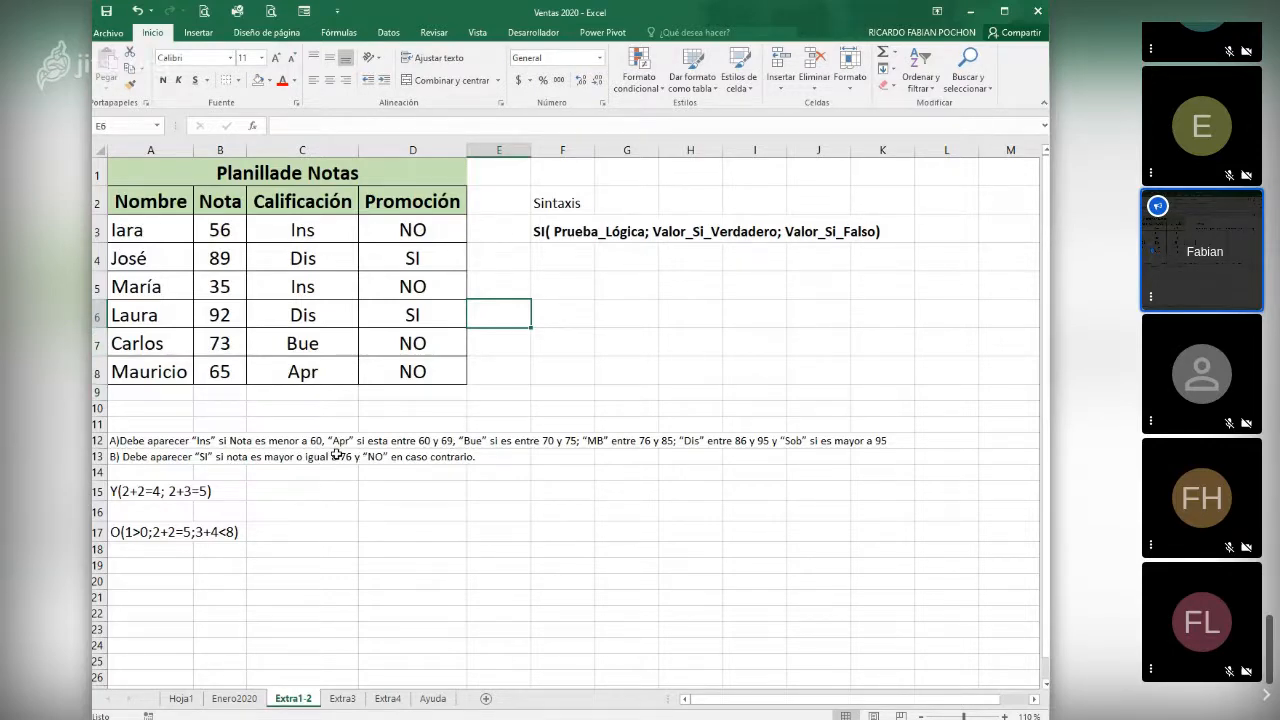
- Check the nested SI formula in C3 and select cell C15 beside the Y(2+2=4; 2+3=5) example
click(297, 229)
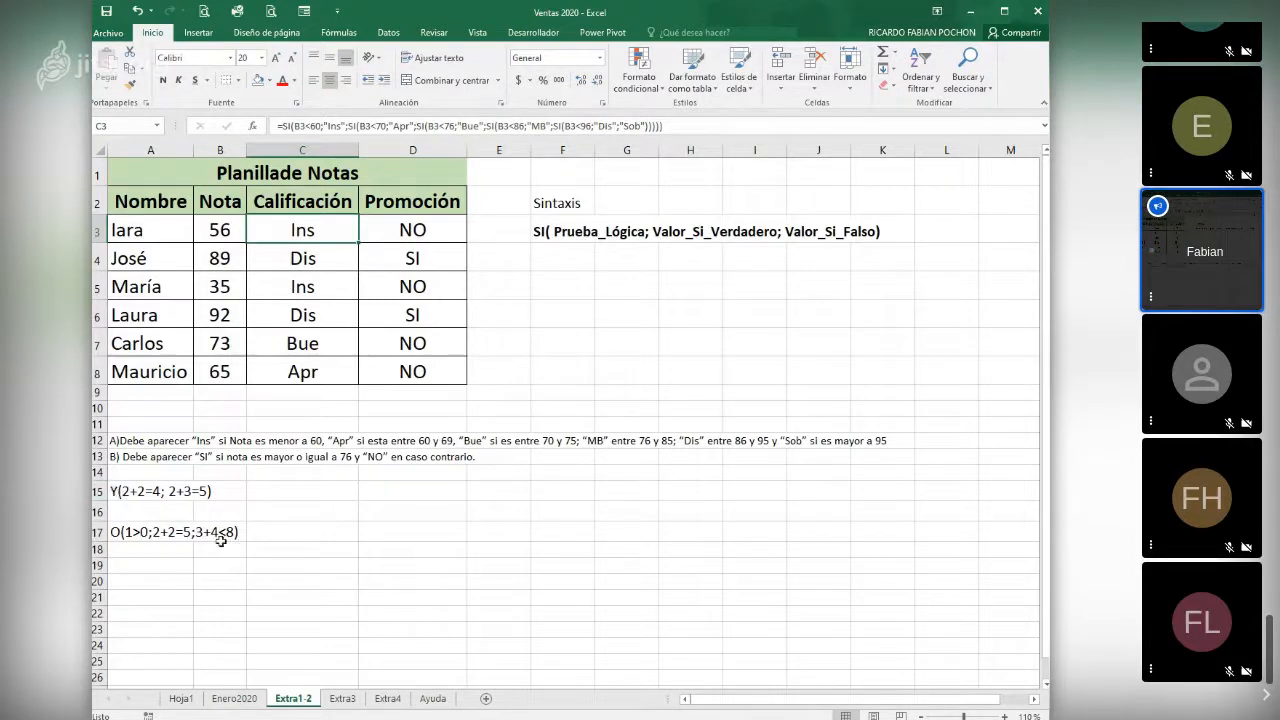
click(271, 489)
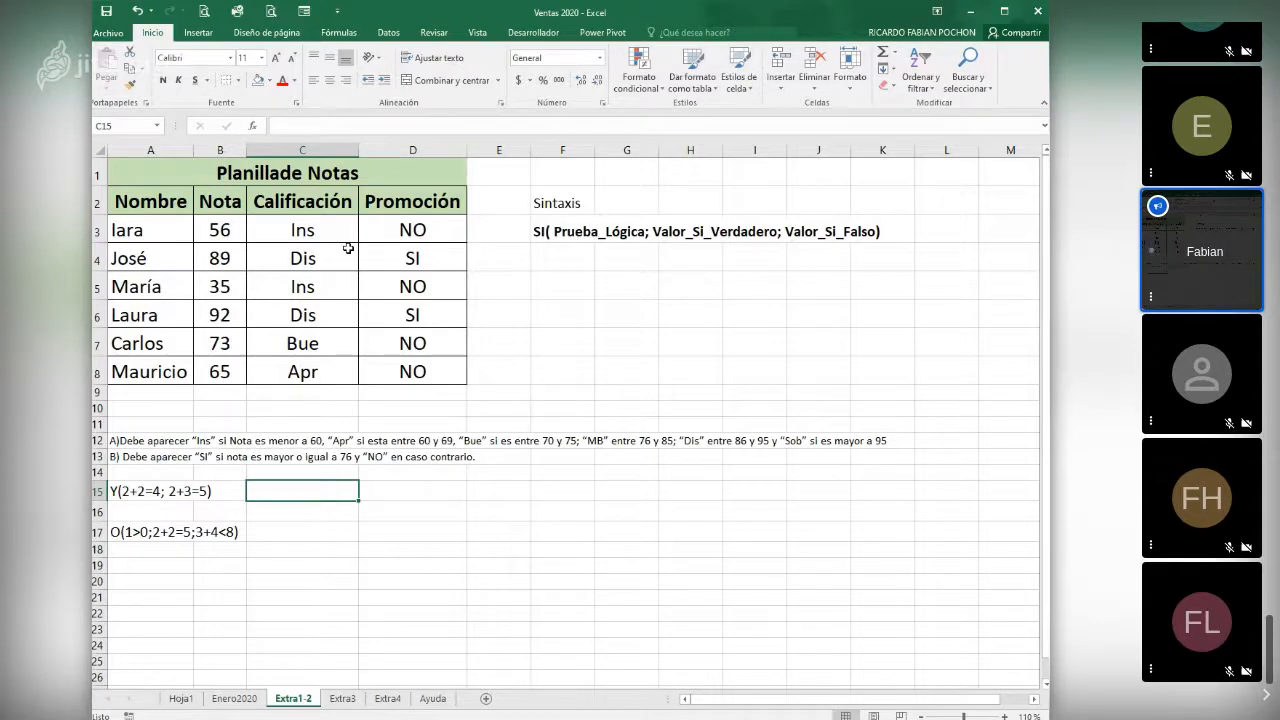
- Insert a new column before Promoción and give it the heading "Asistencia" in D2
click(348, 250)
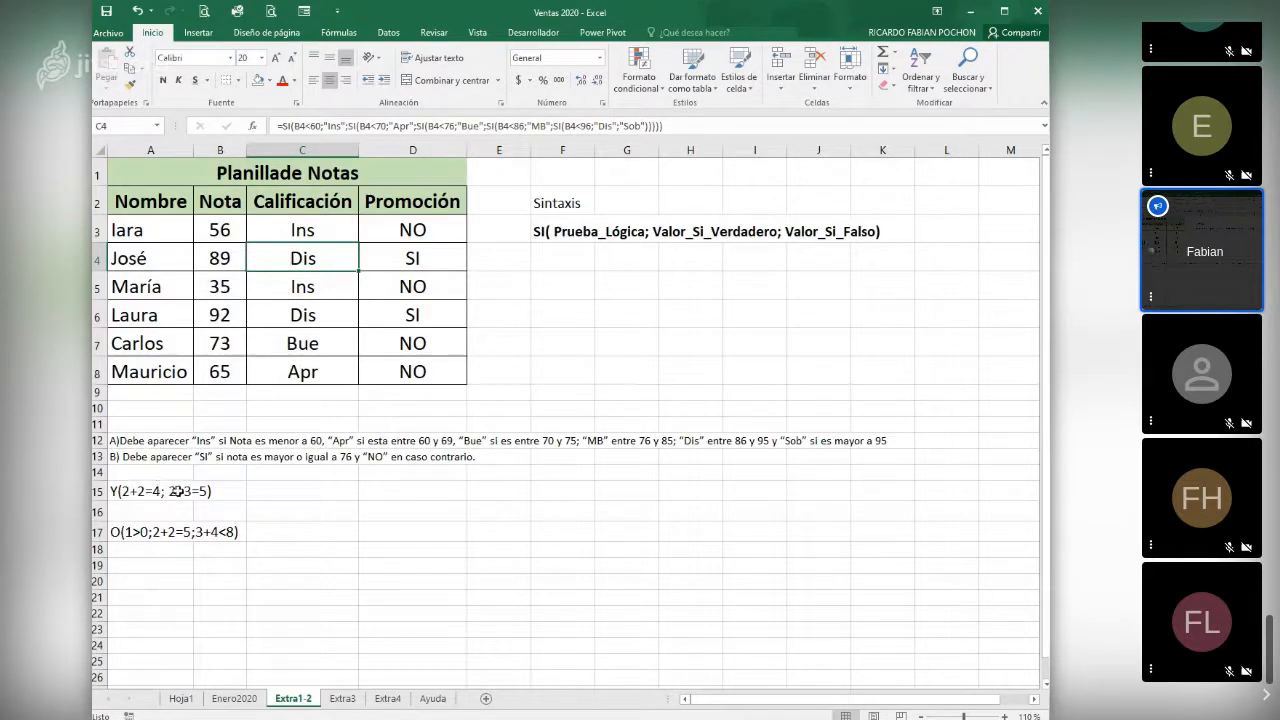
right_click(406, 150)
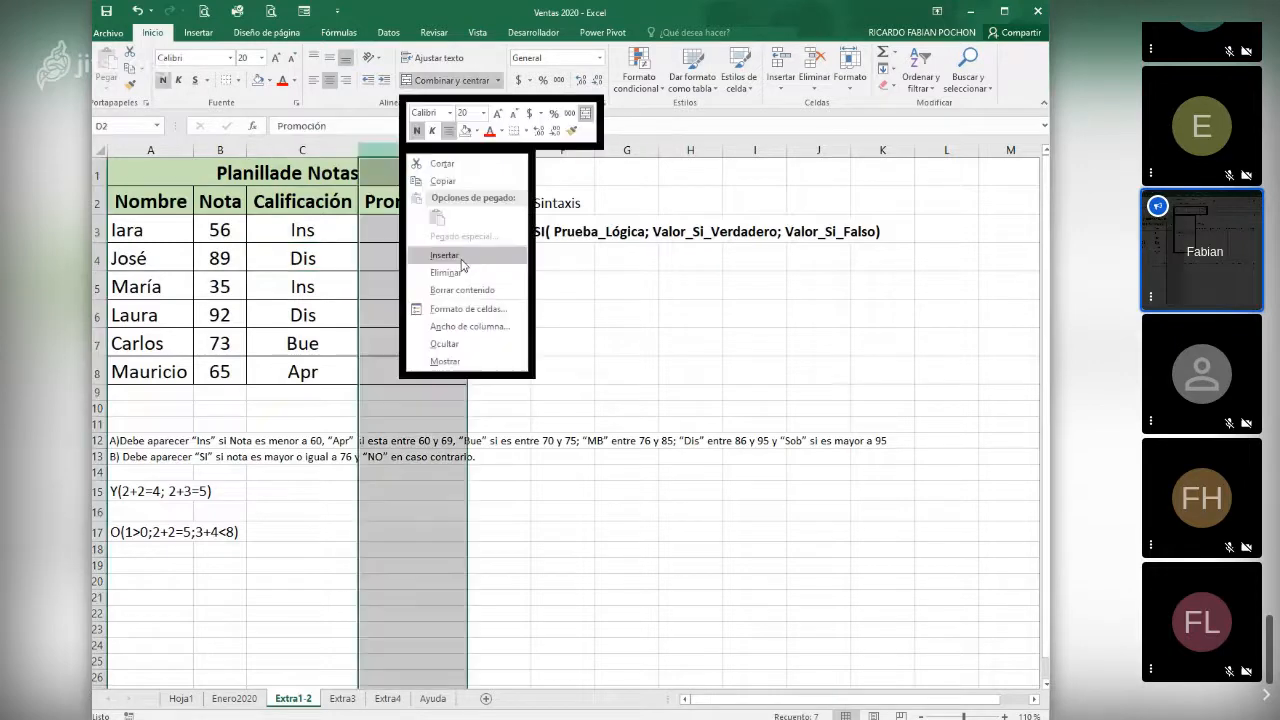
click(430, 254)
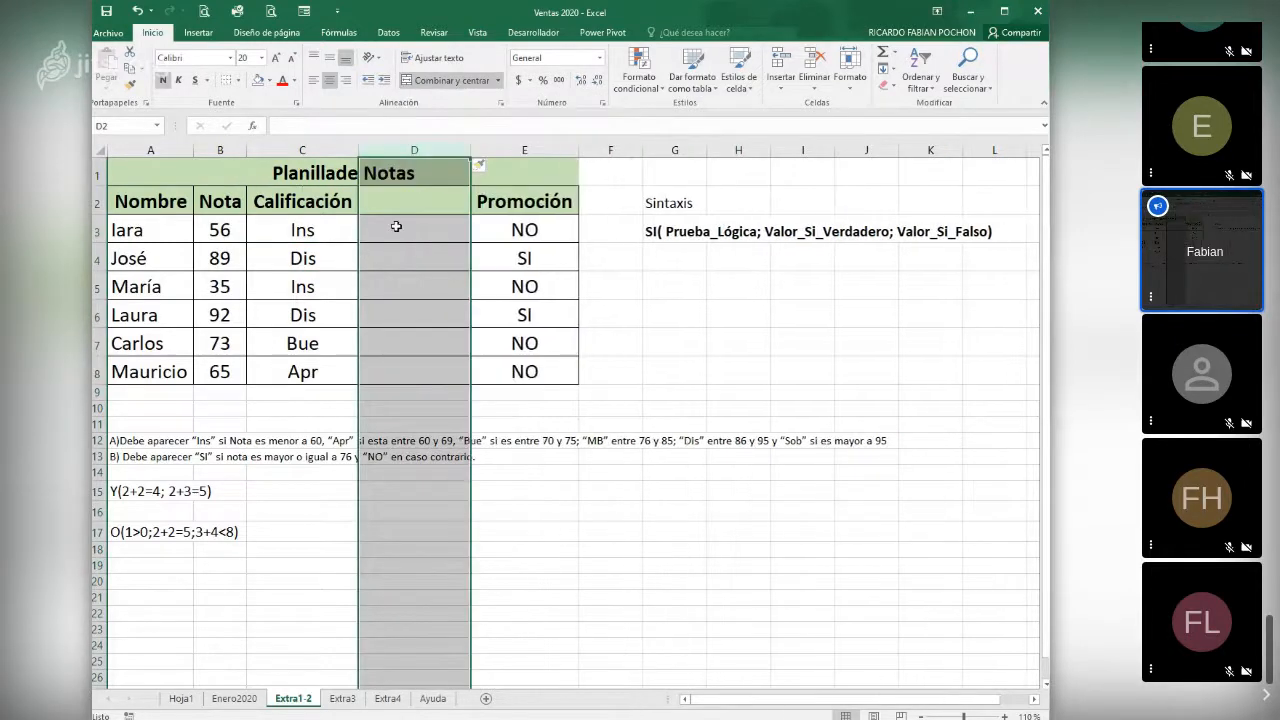
click(440, 205)
text(Asi)
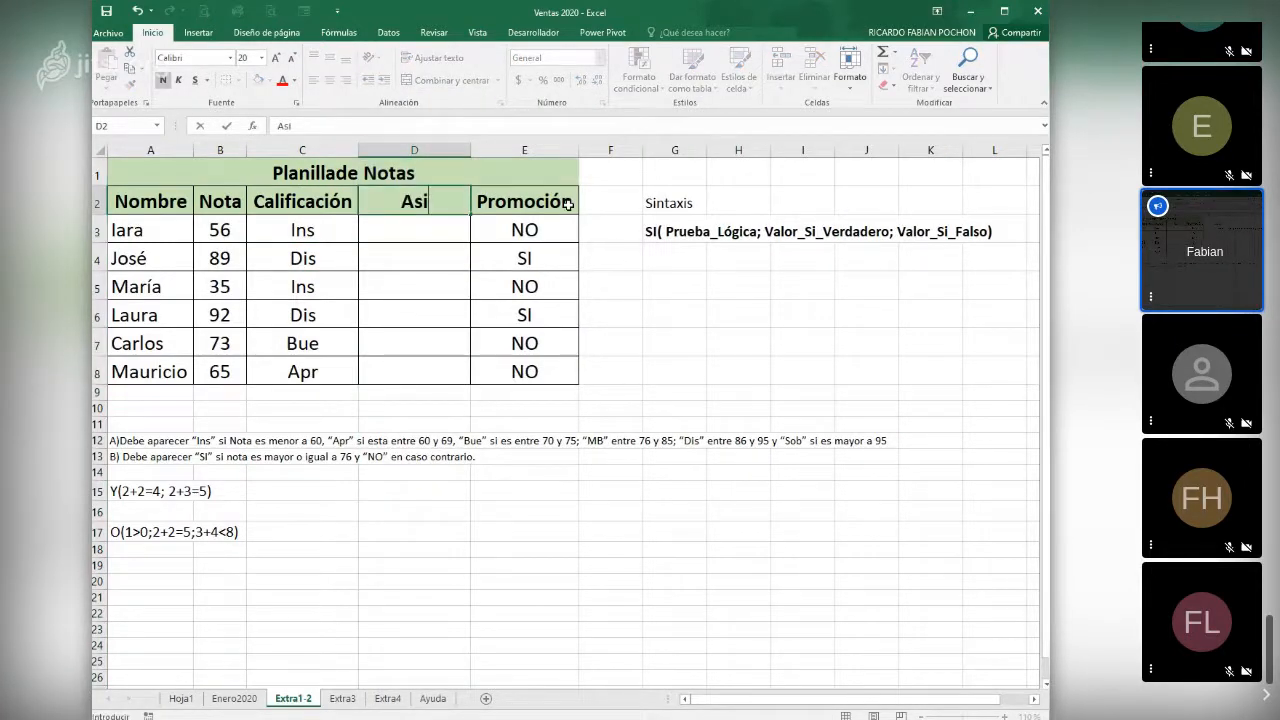
text(stencia)
key(Return)
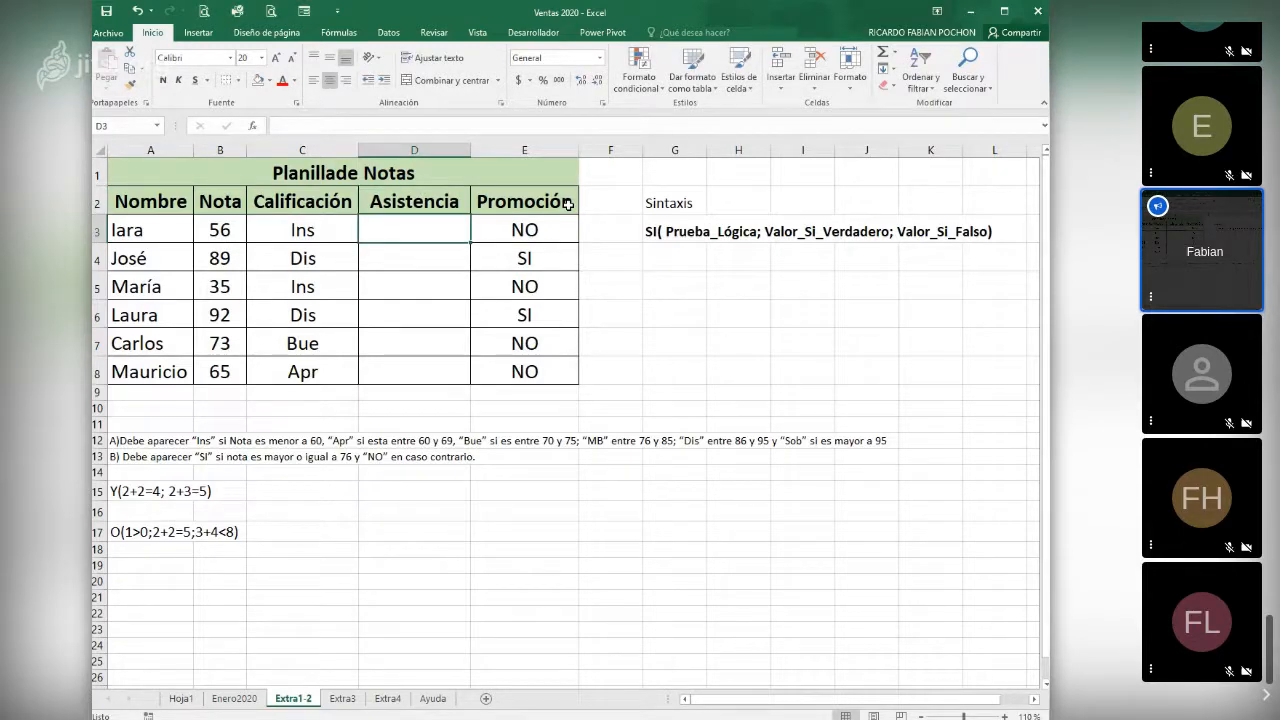
- Fill the Asistencia cells D3 to D8 with 25, 56, 85, 92, 78 and 90
text(25)
key(Return)
text(56)
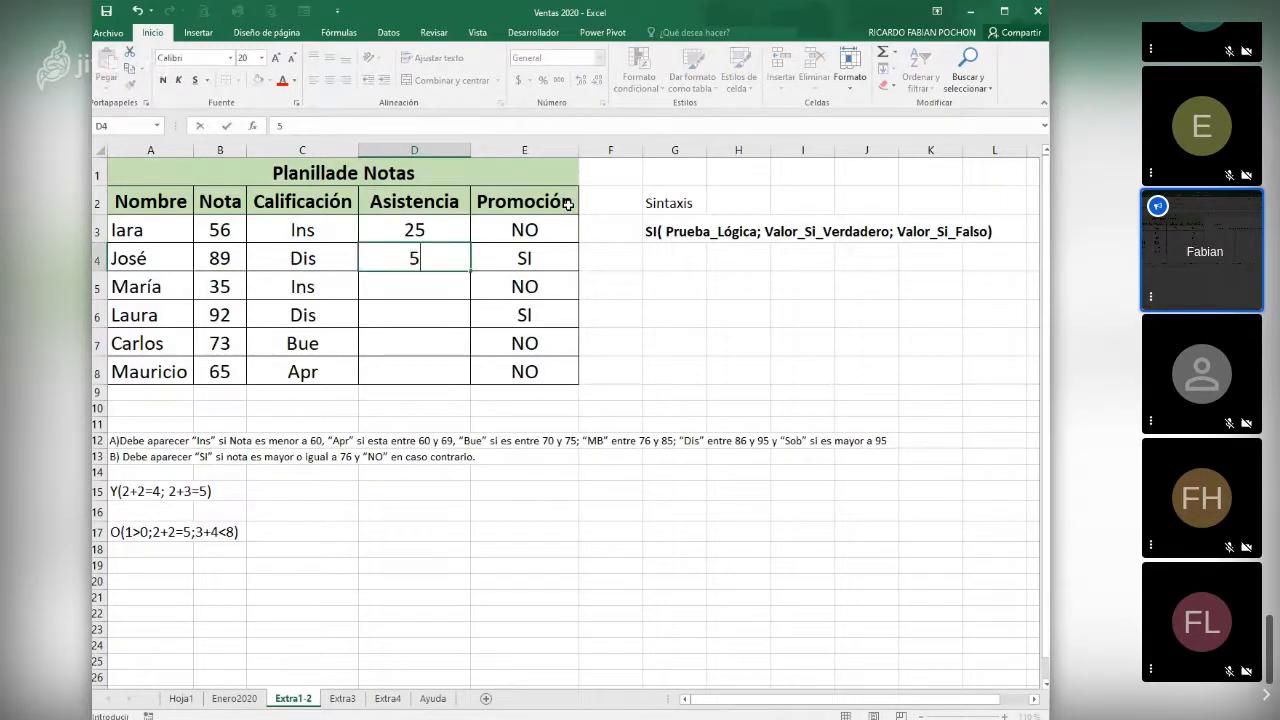
key(Return)
text(85)
key(Return)
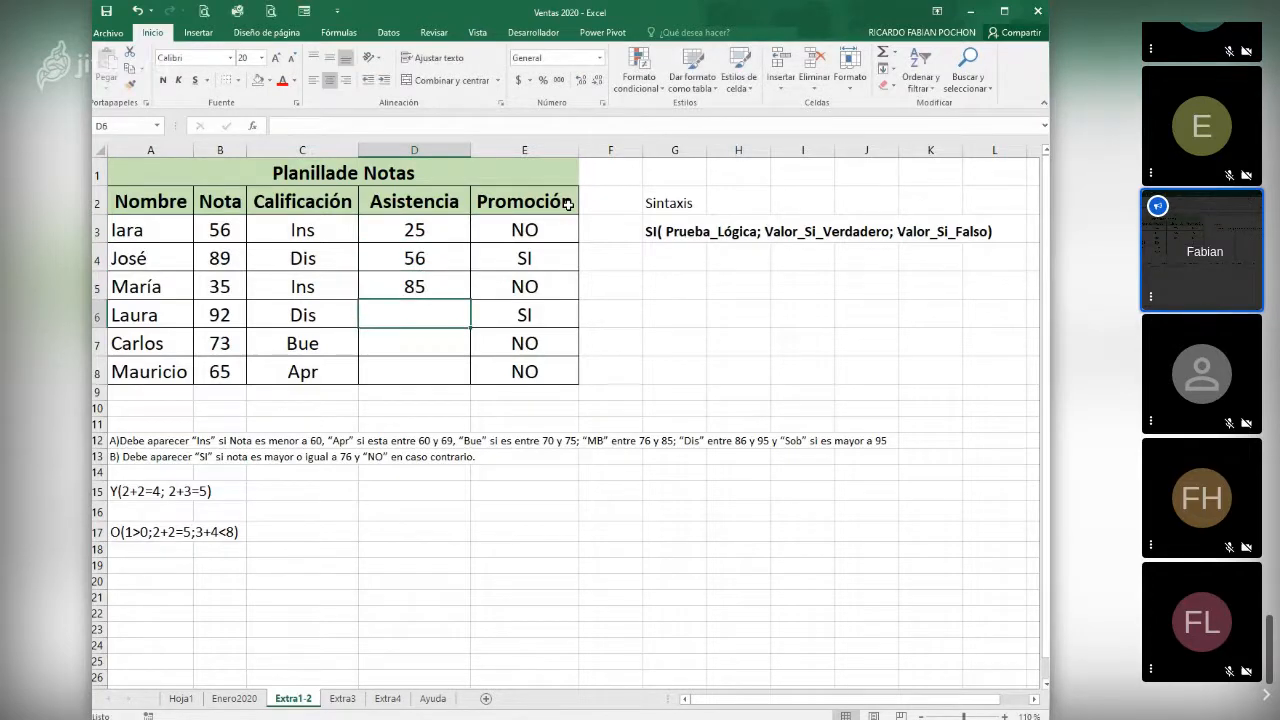
text(92)
key(Return)
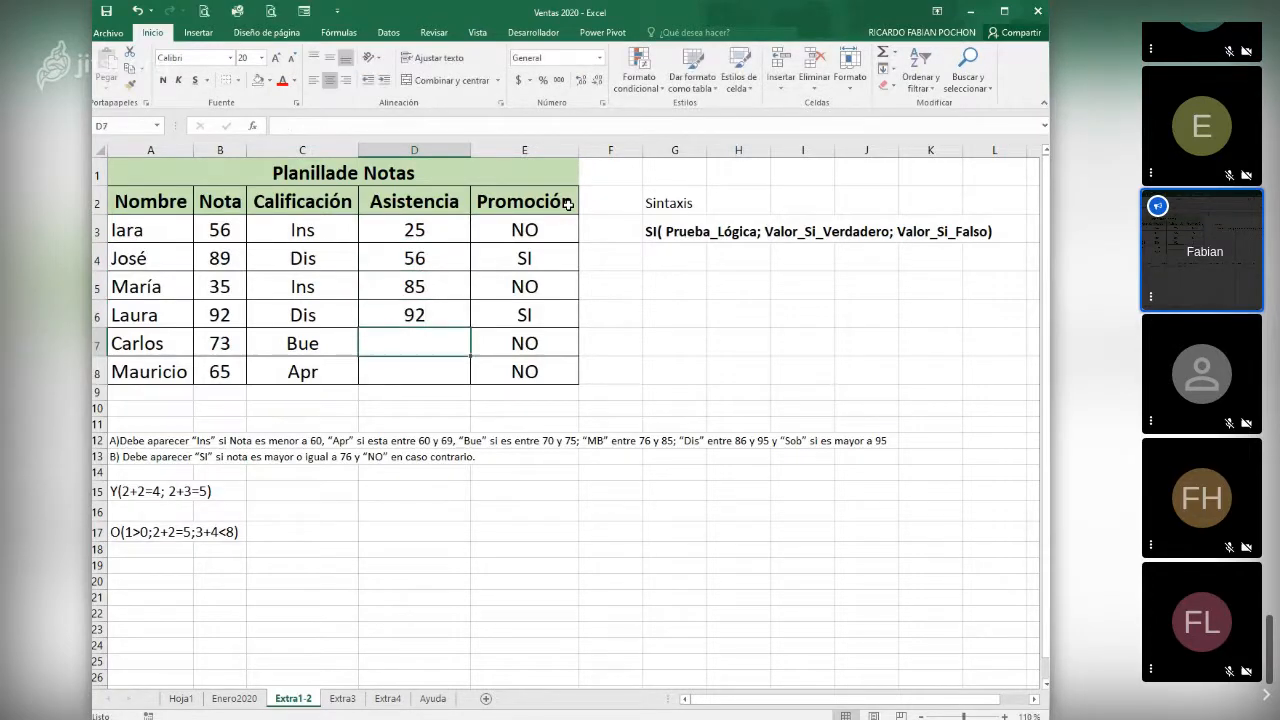
text(78)
key(Return)
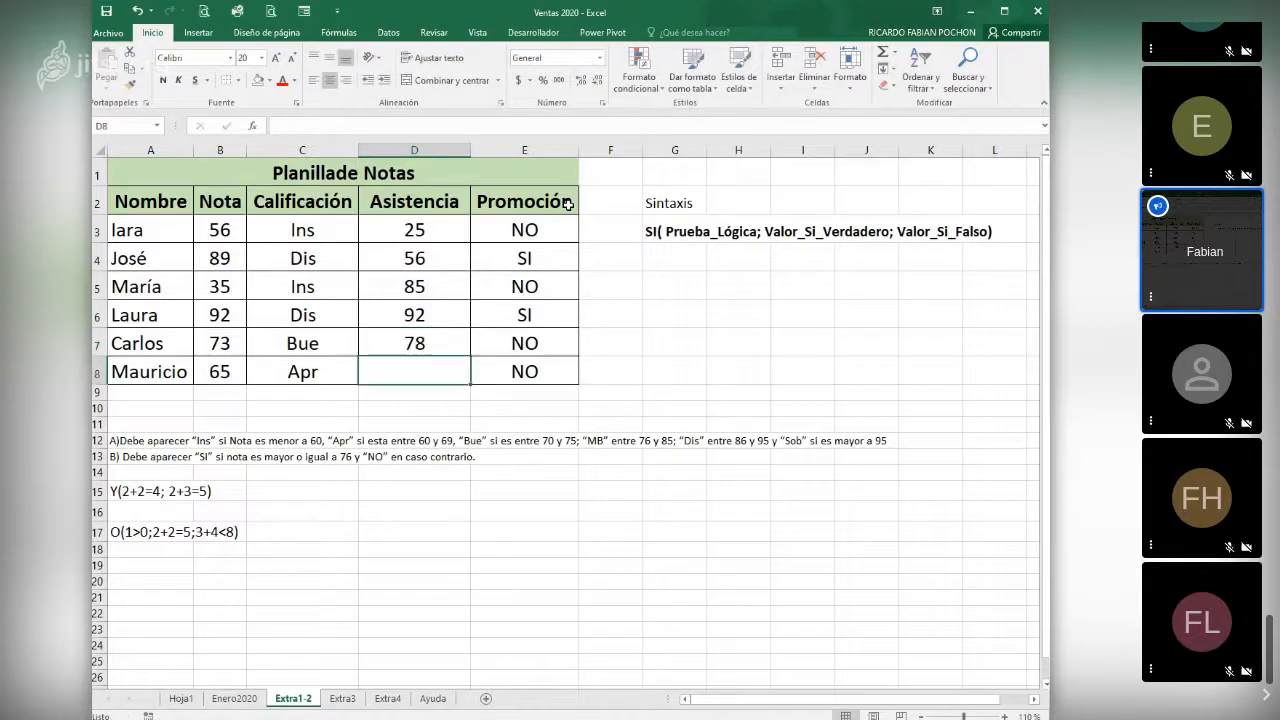
text(90)
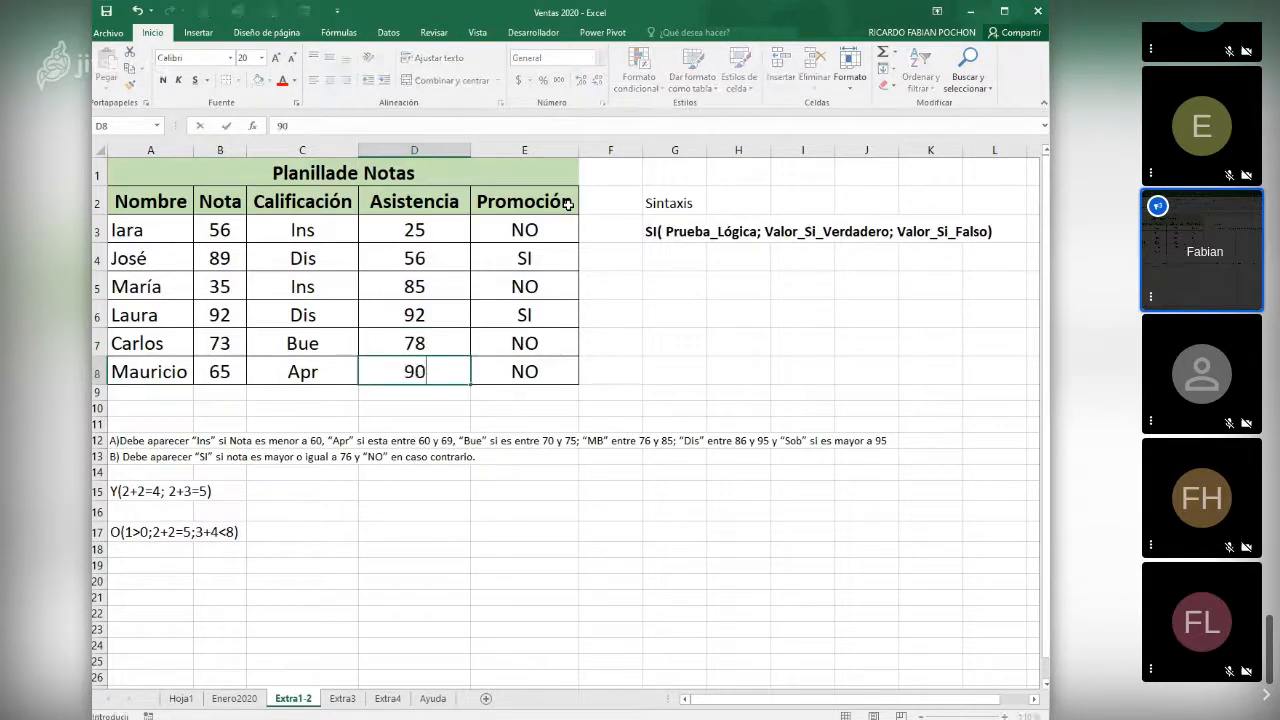
key(Return)
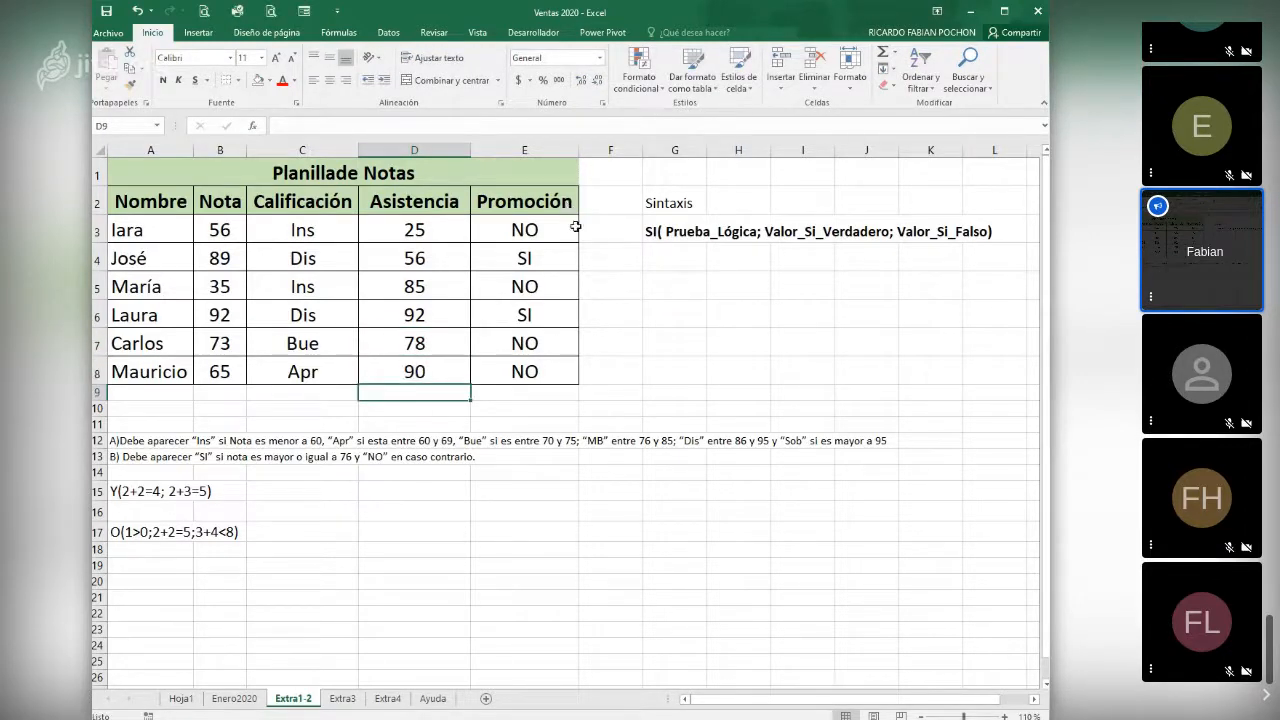
- Insert an SI function in F3 with "SI" as the true value and "NO" as the false value
click(619, 236)
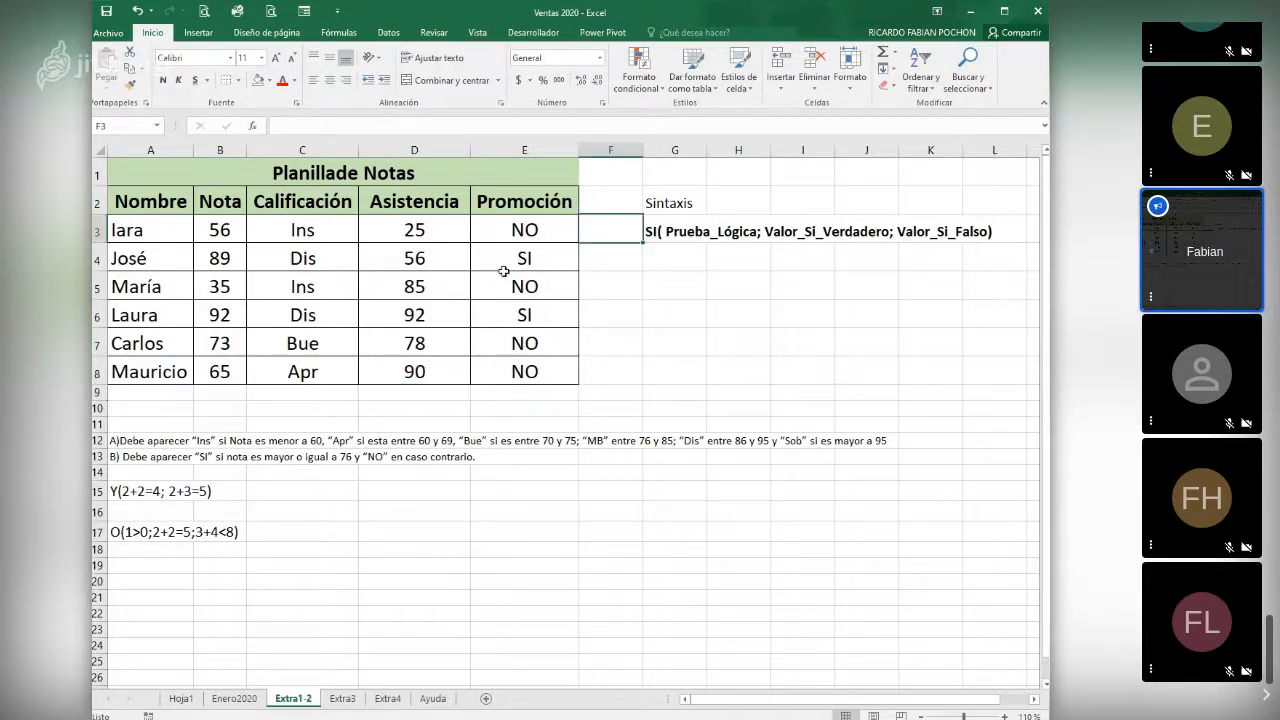
click(253, 126)
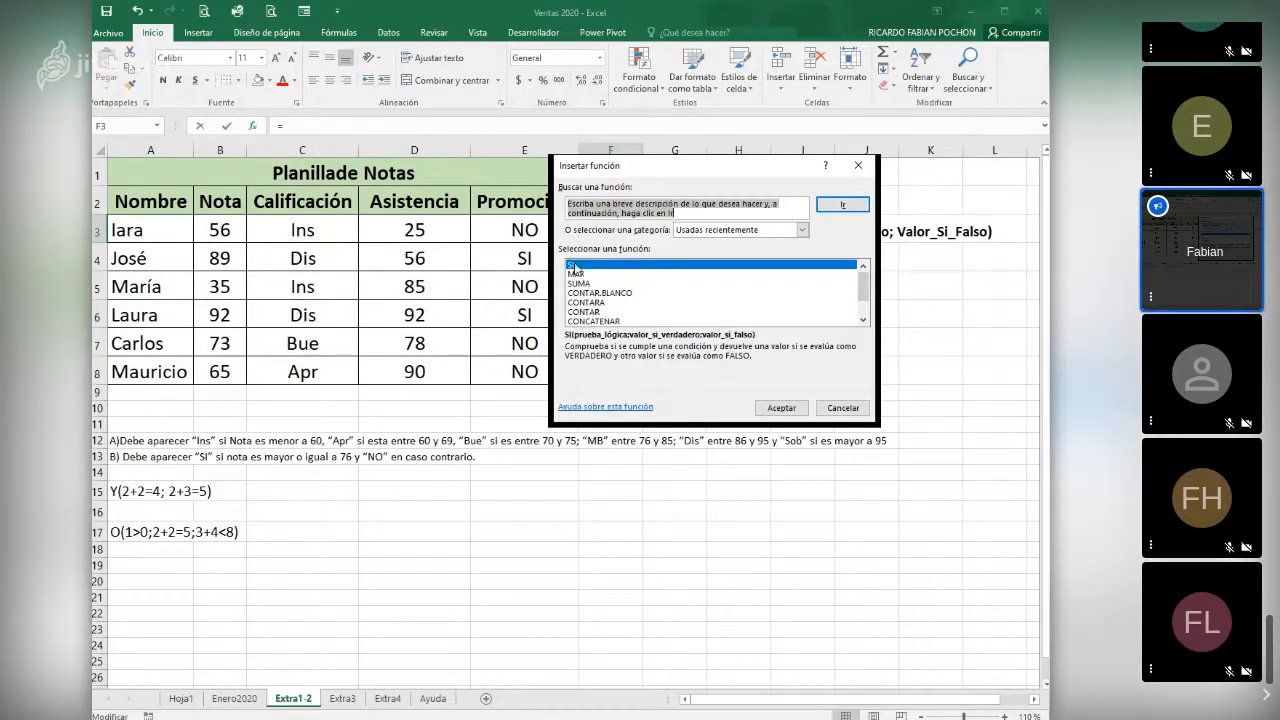
click(775, 405)
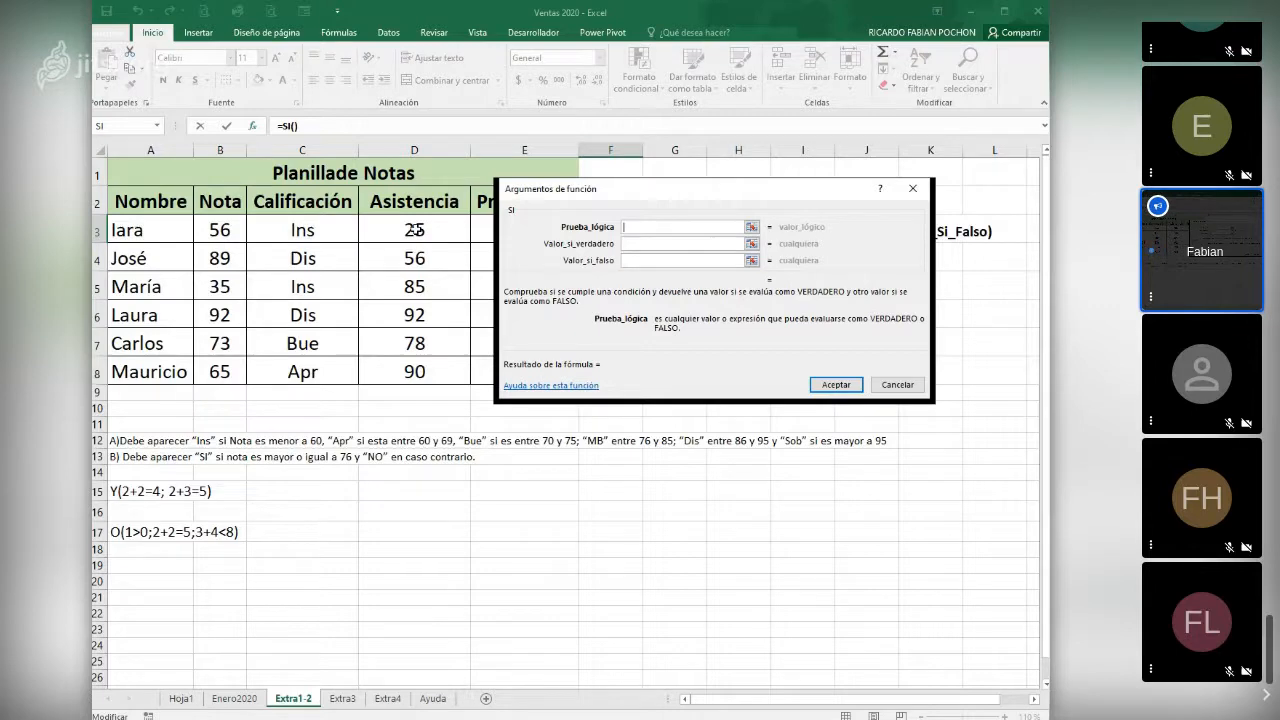
click(633, 244)
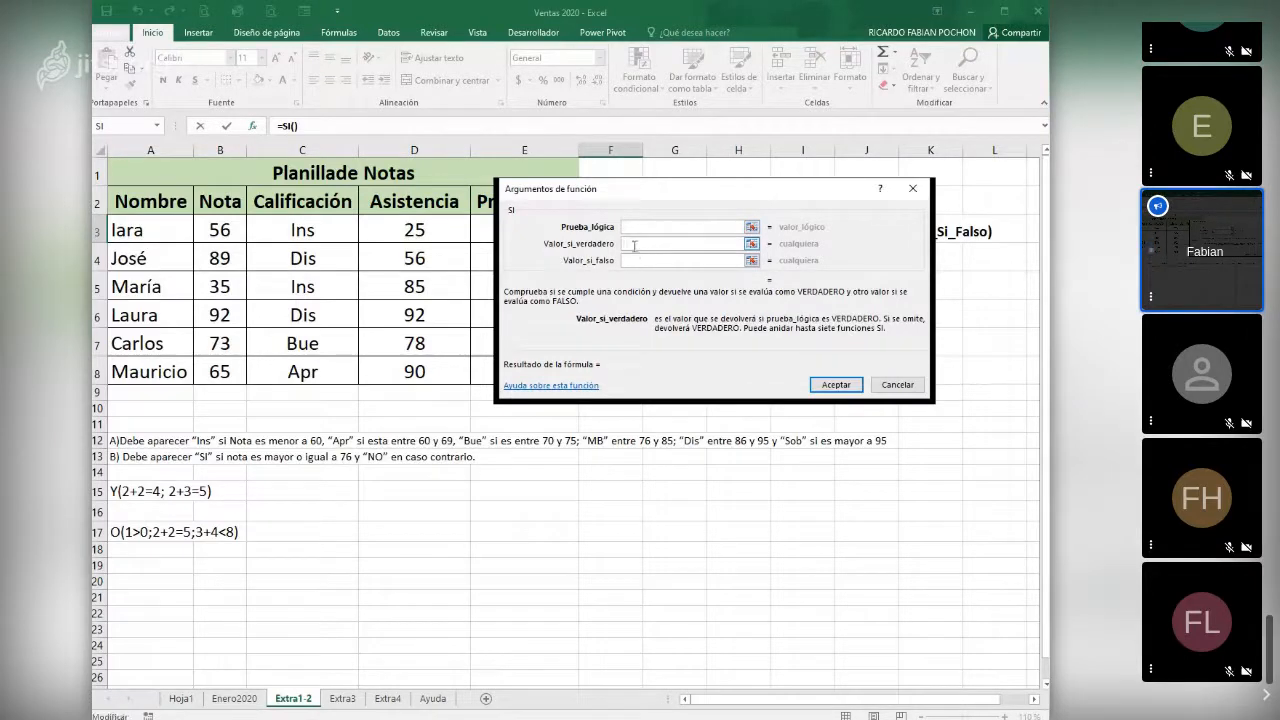
text(SI)
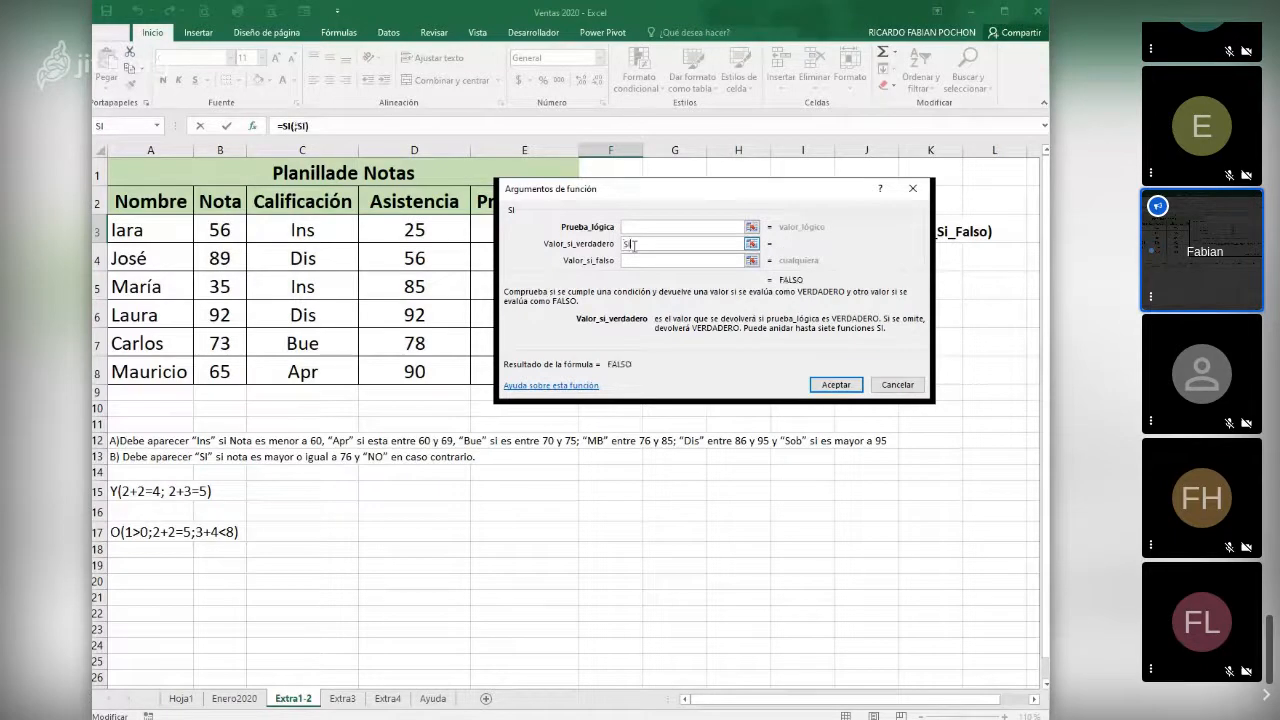
click(633, 261)
text(NO)
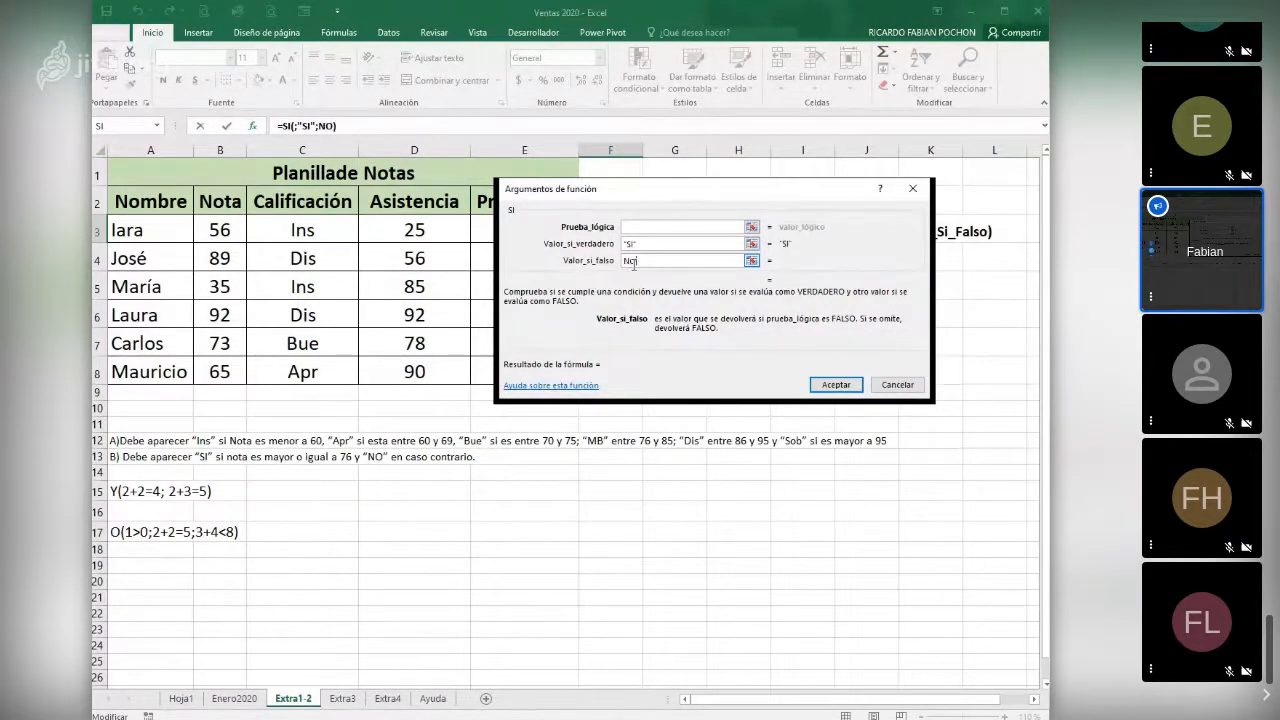
- Nest the Y function from the Lógica category as the logical test of the SI function in F3
click(638, 227)
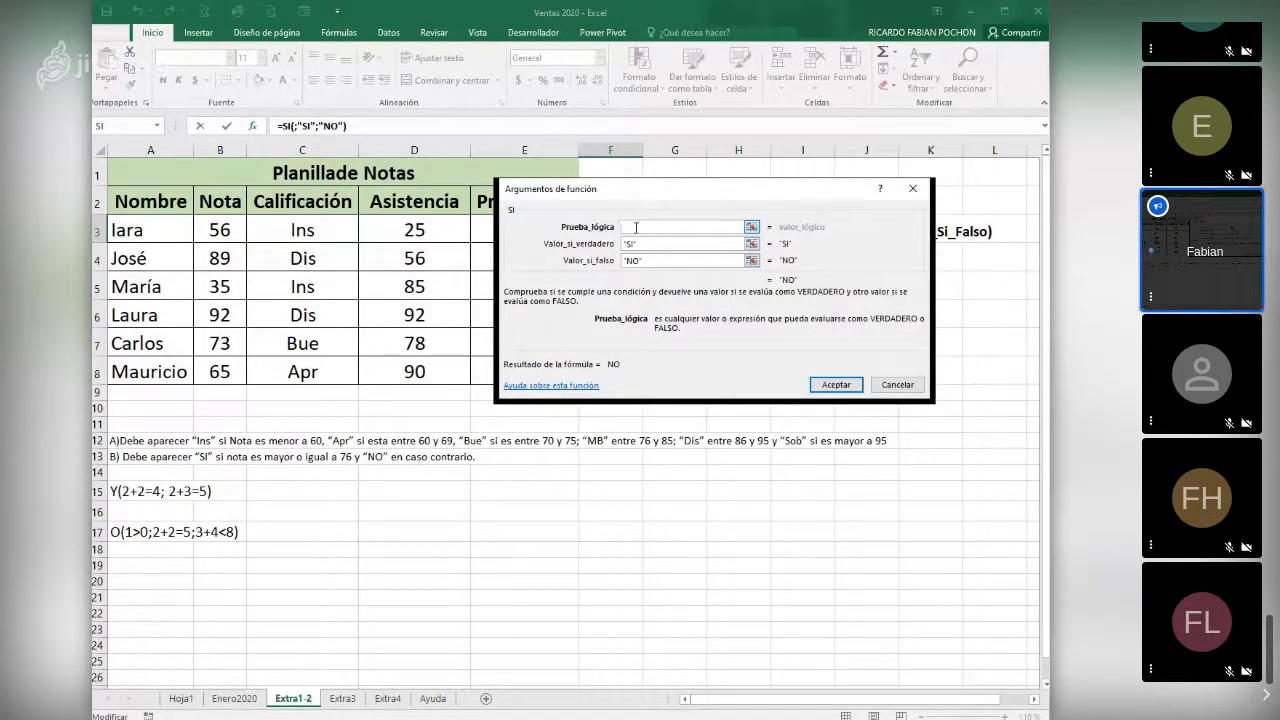
click(158, 129)
click(122, 308)
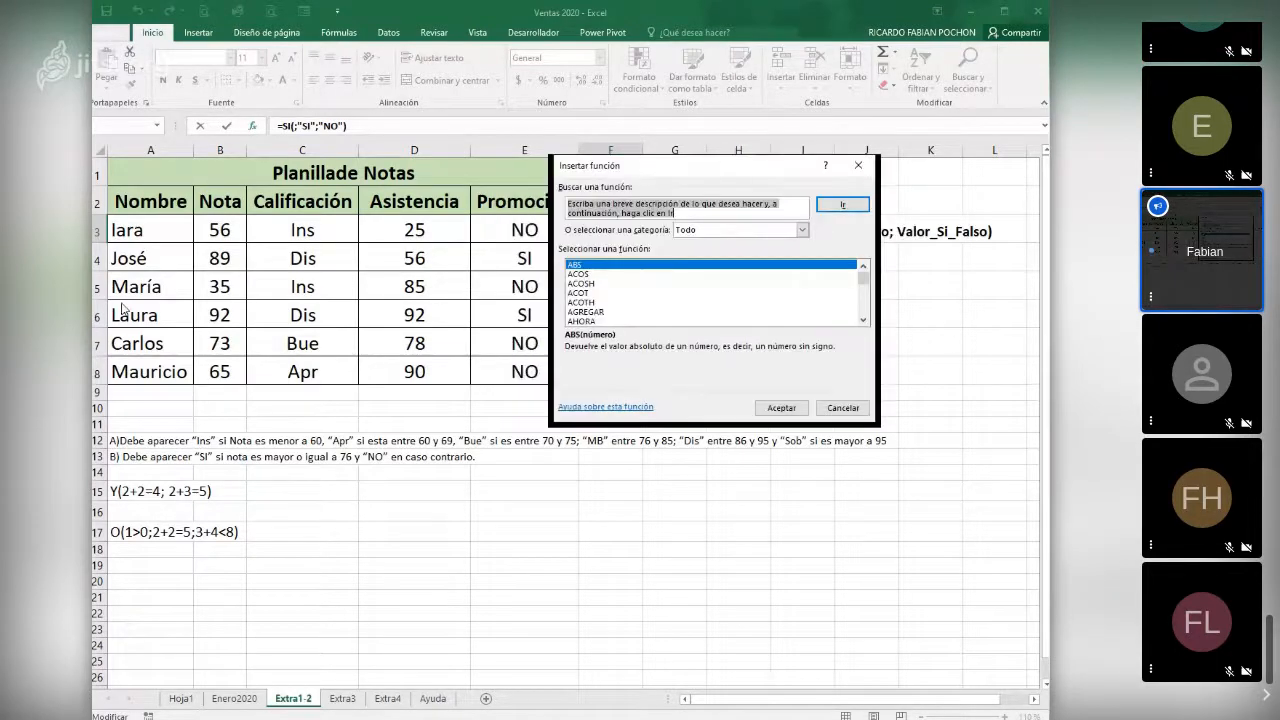
click(692, 229)
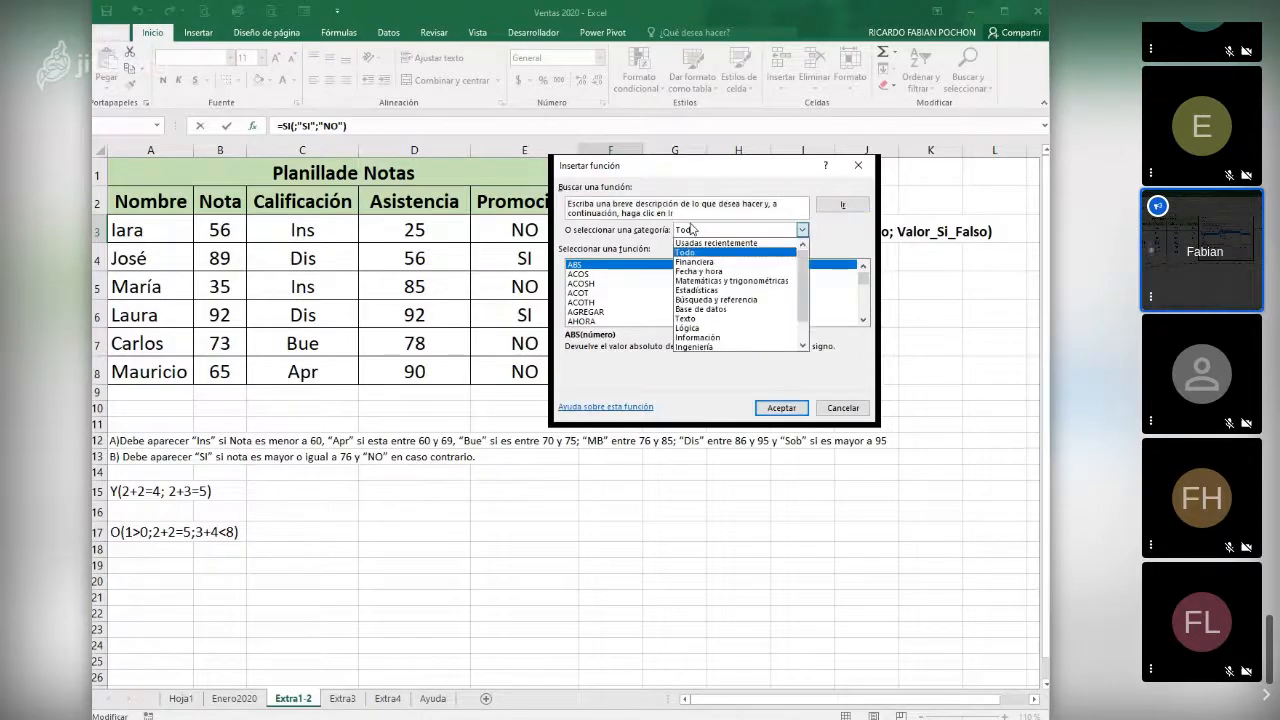
click(690, 328)
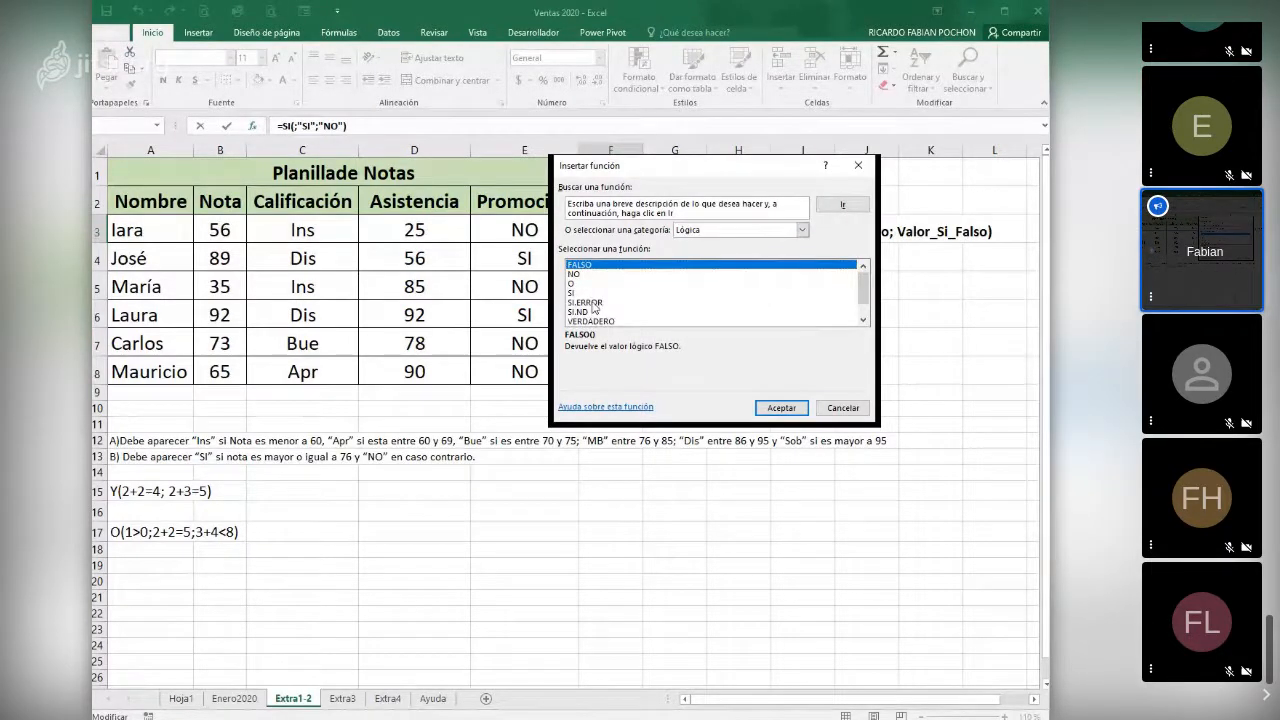
scroll(594, 310, down, 1)
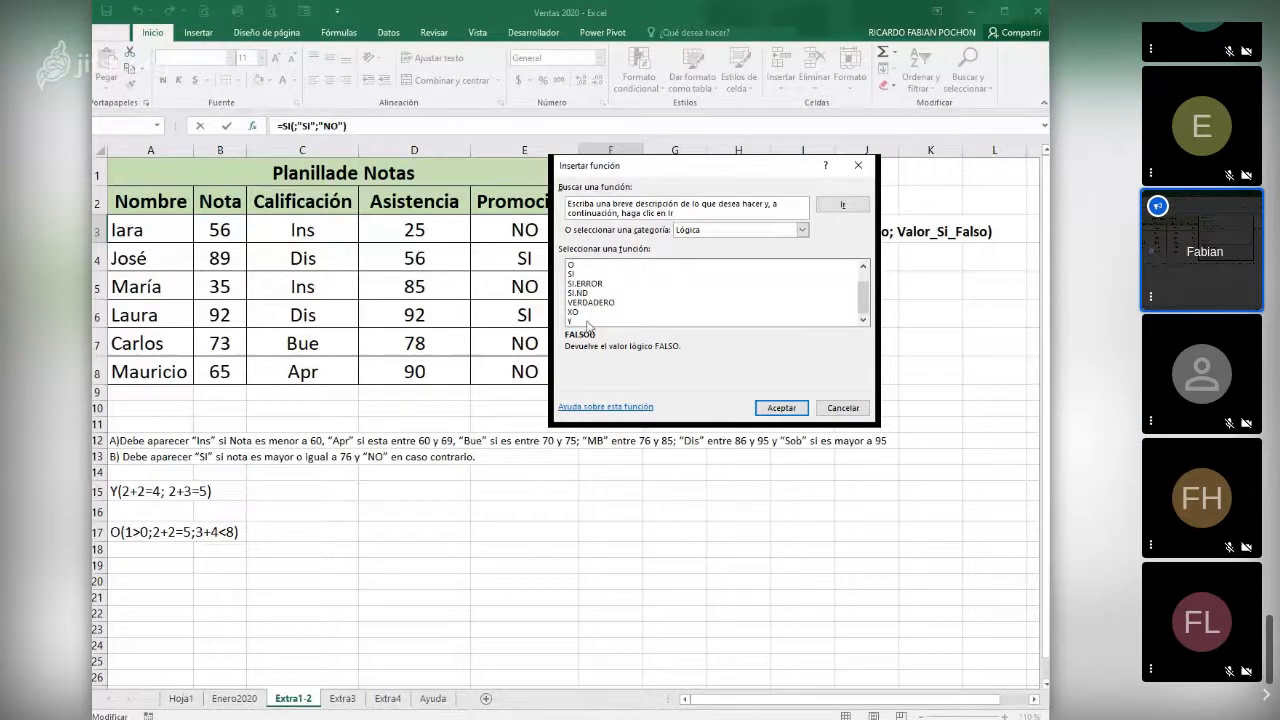
click(589, 321)
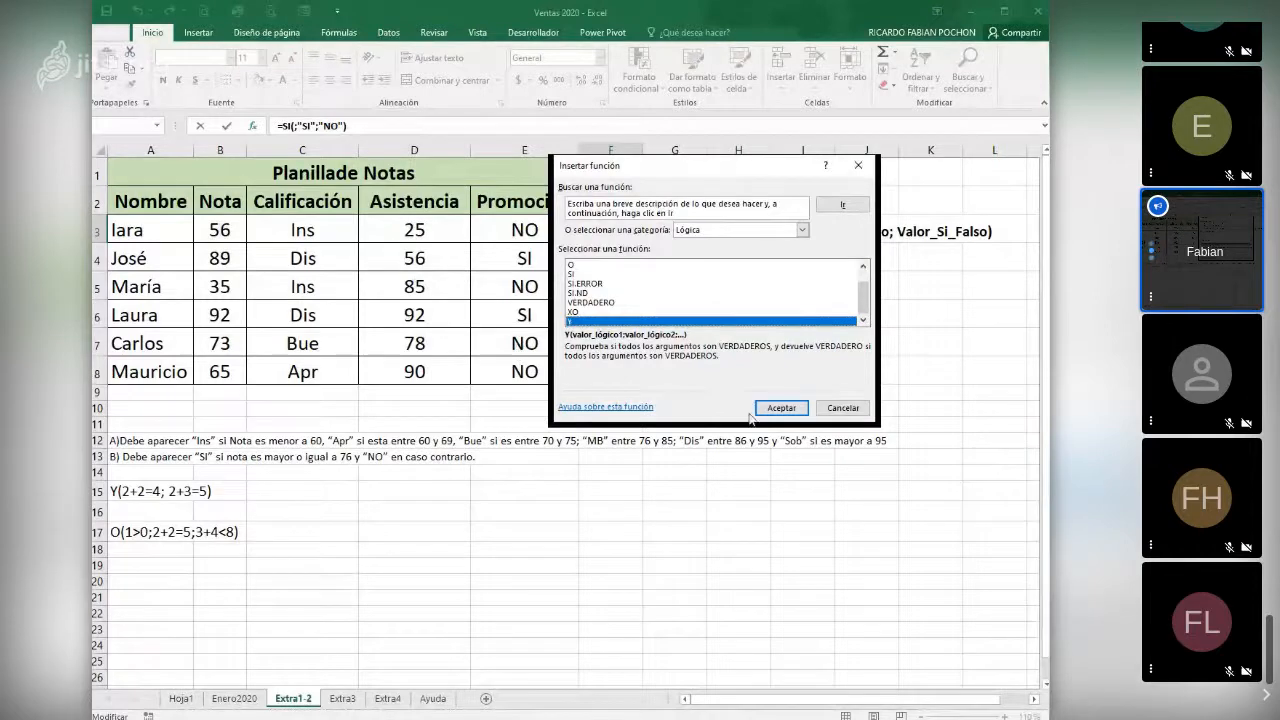
click(785, 409)
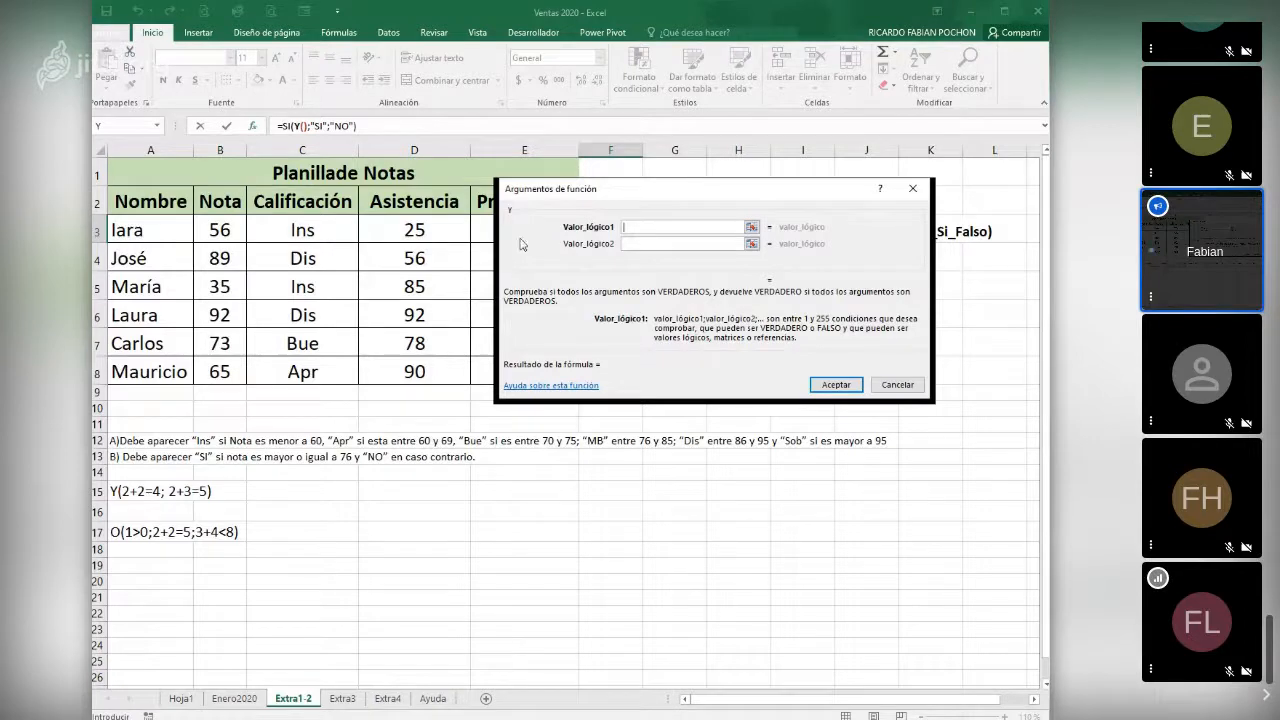
- Set the Y conditions to B3>76 and D3>=80 and complete the formula in F3
click(221, 230)
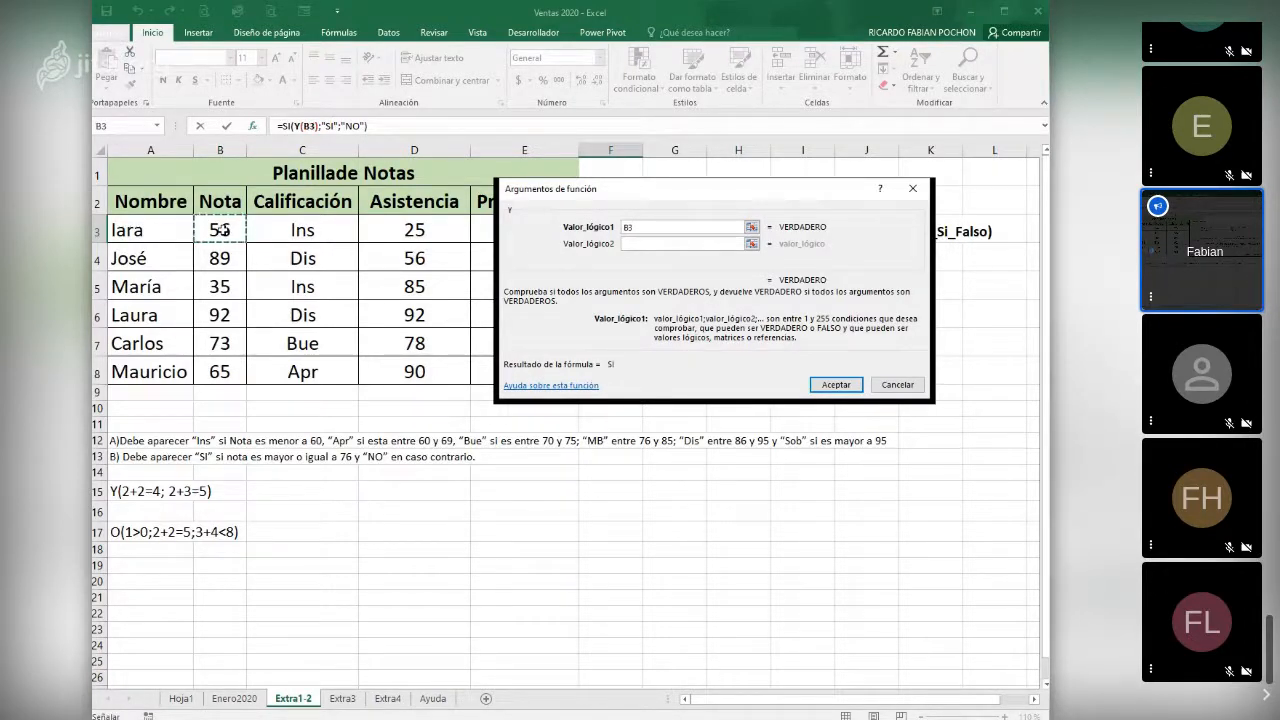
text(>76)
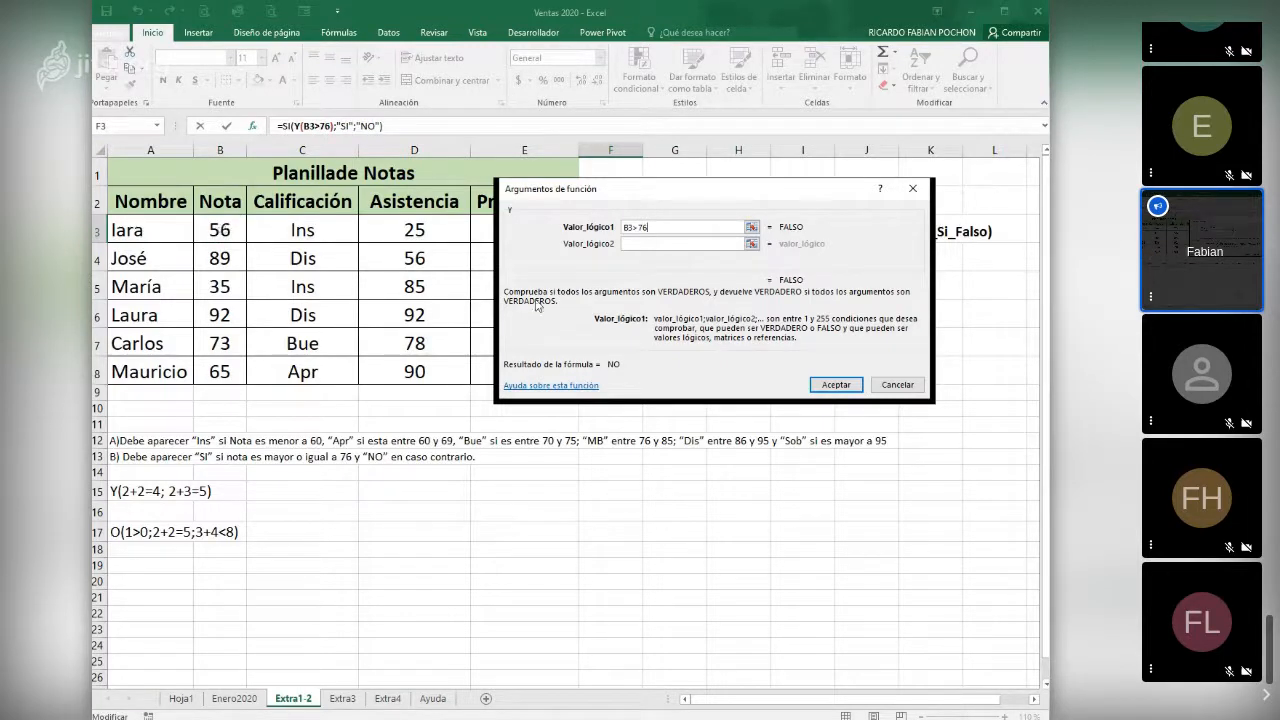
click(640, 243)
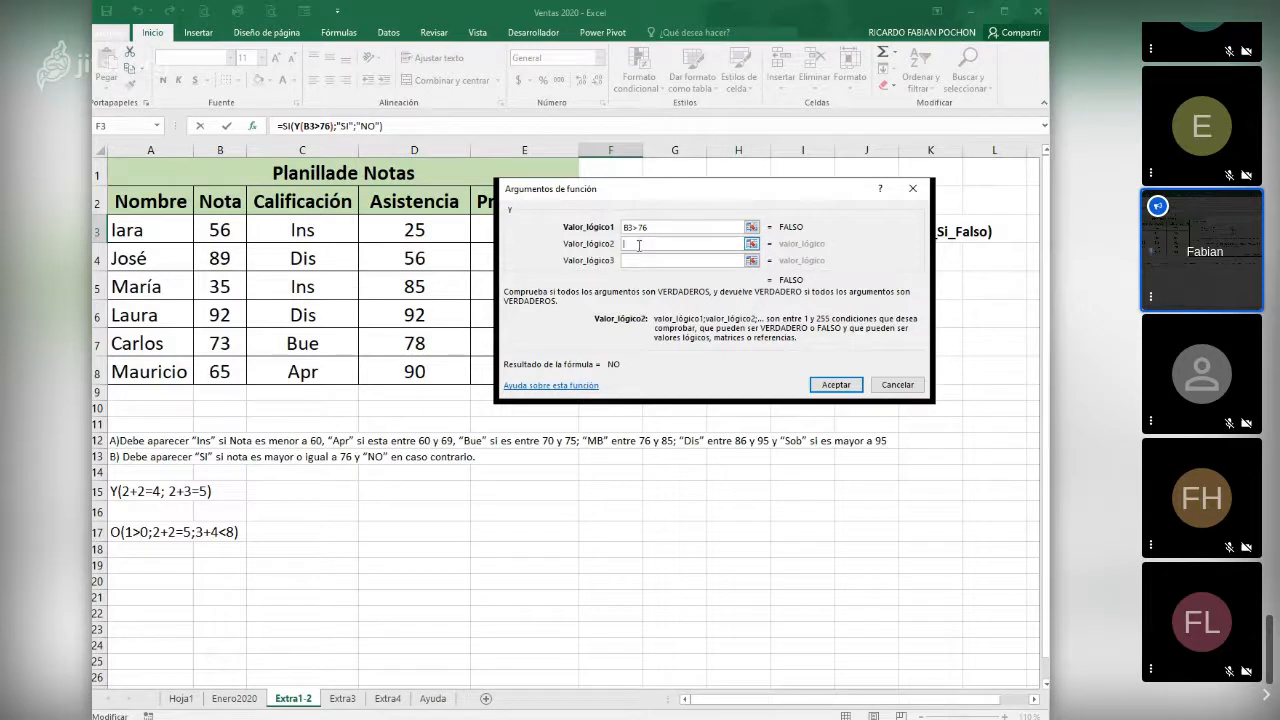
click(430, 232)
text(>)
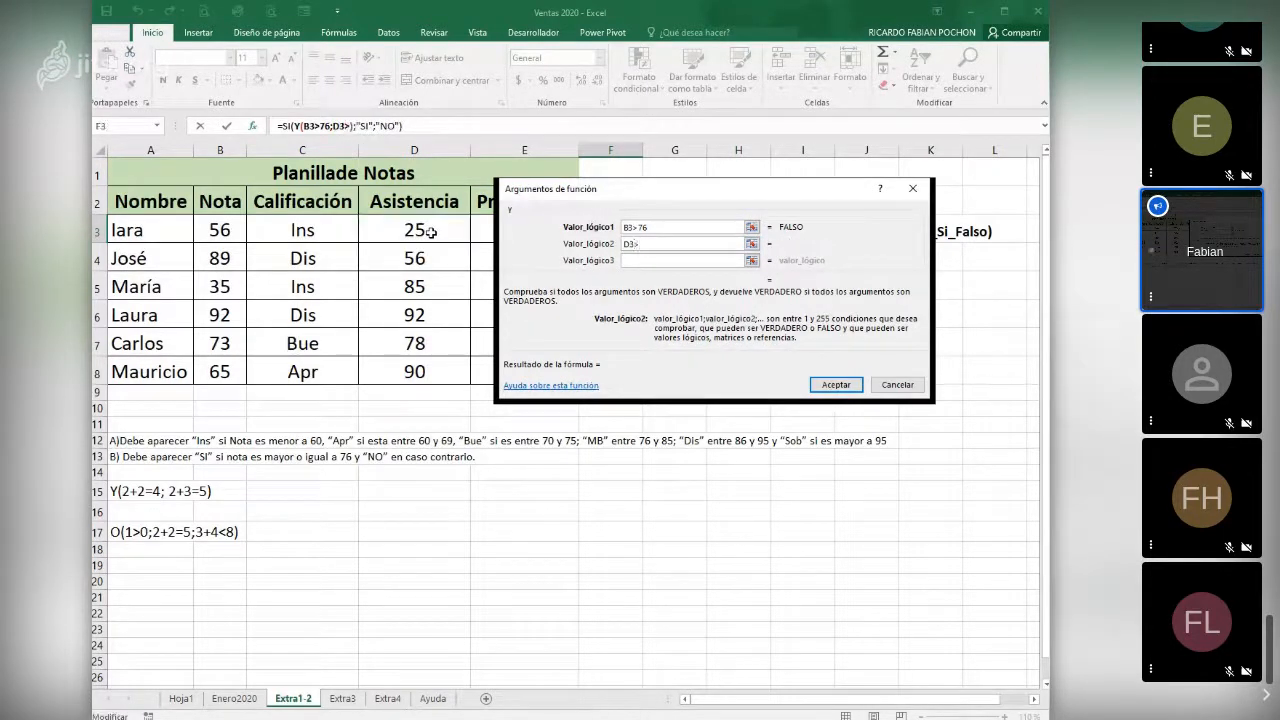
text(75)
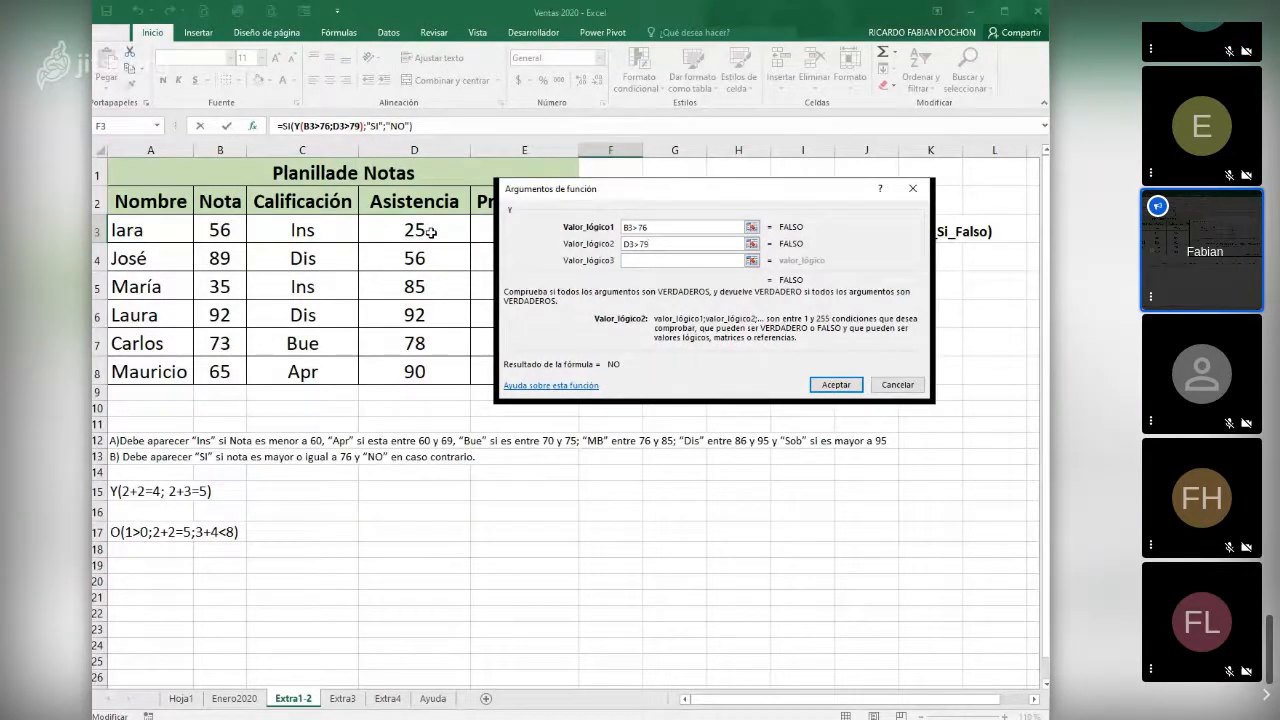
key(BackSpace)
key(BackSpace)
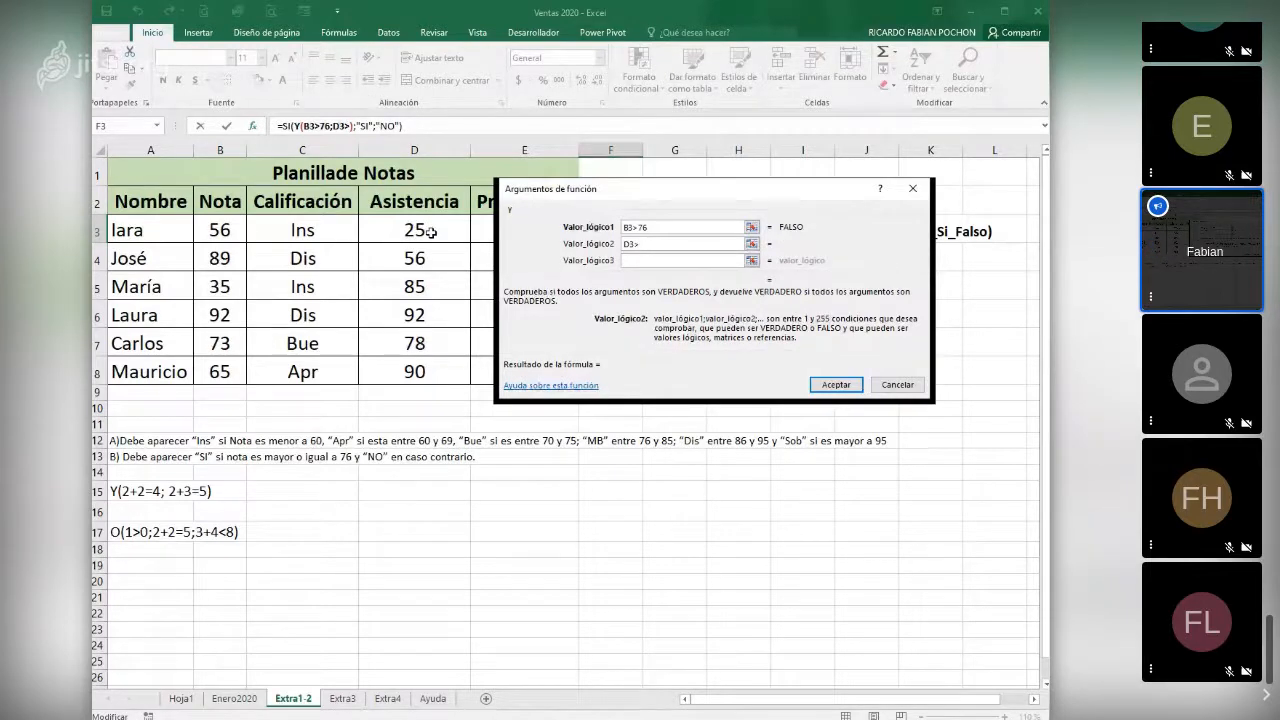
text(=80)
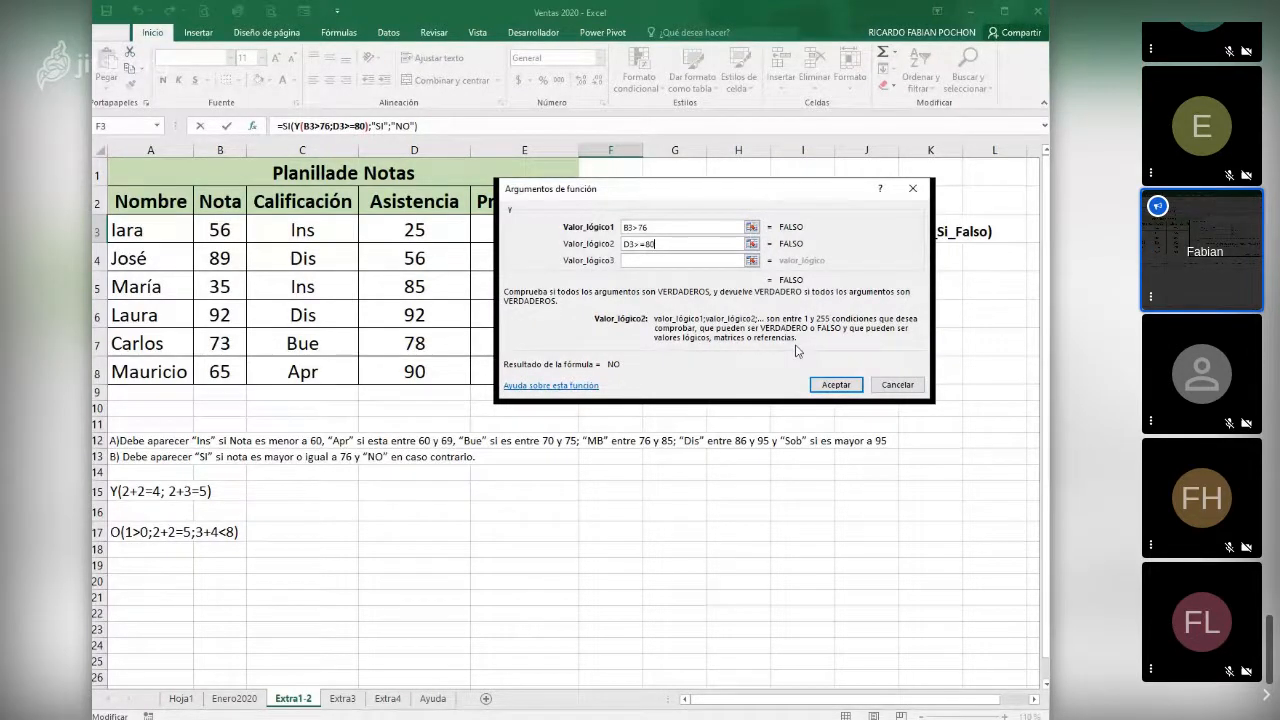
click(836, 384)
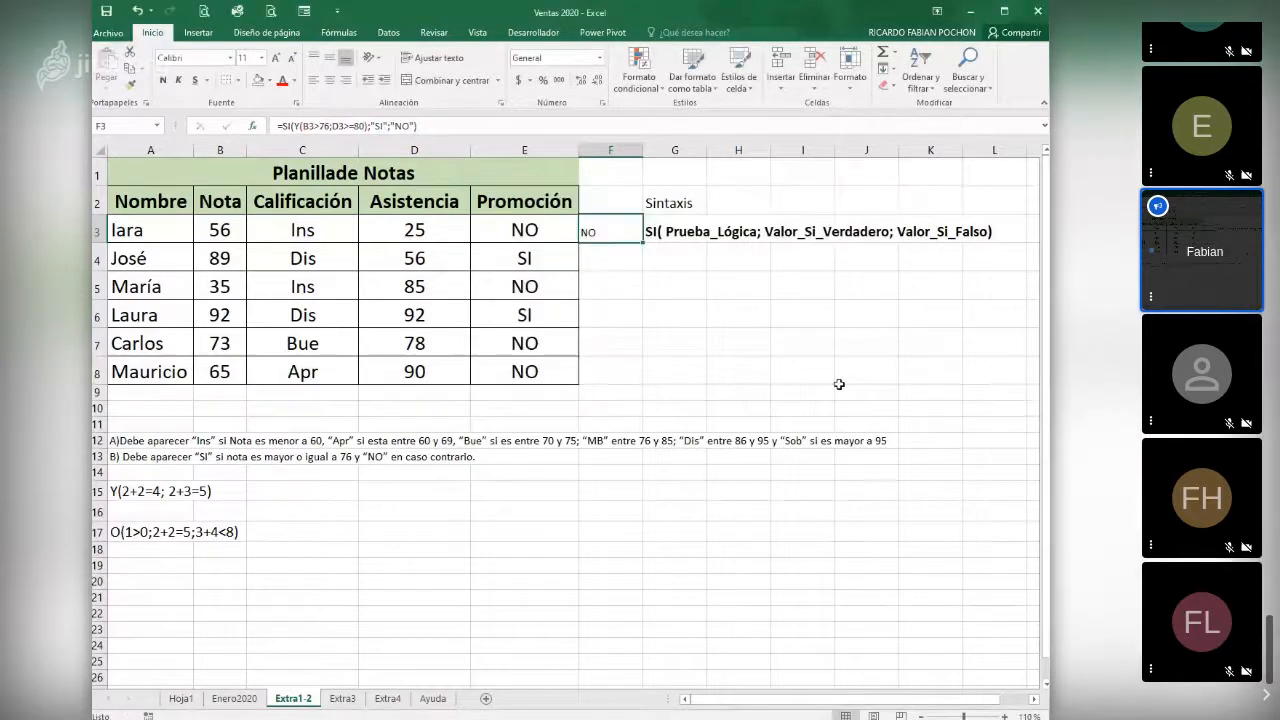
- Fill the F3 formula down to F8 and check the row 6 result against that row's Asistencia and Nota
drag(642, 243, 640, 380)
click(615, 320)
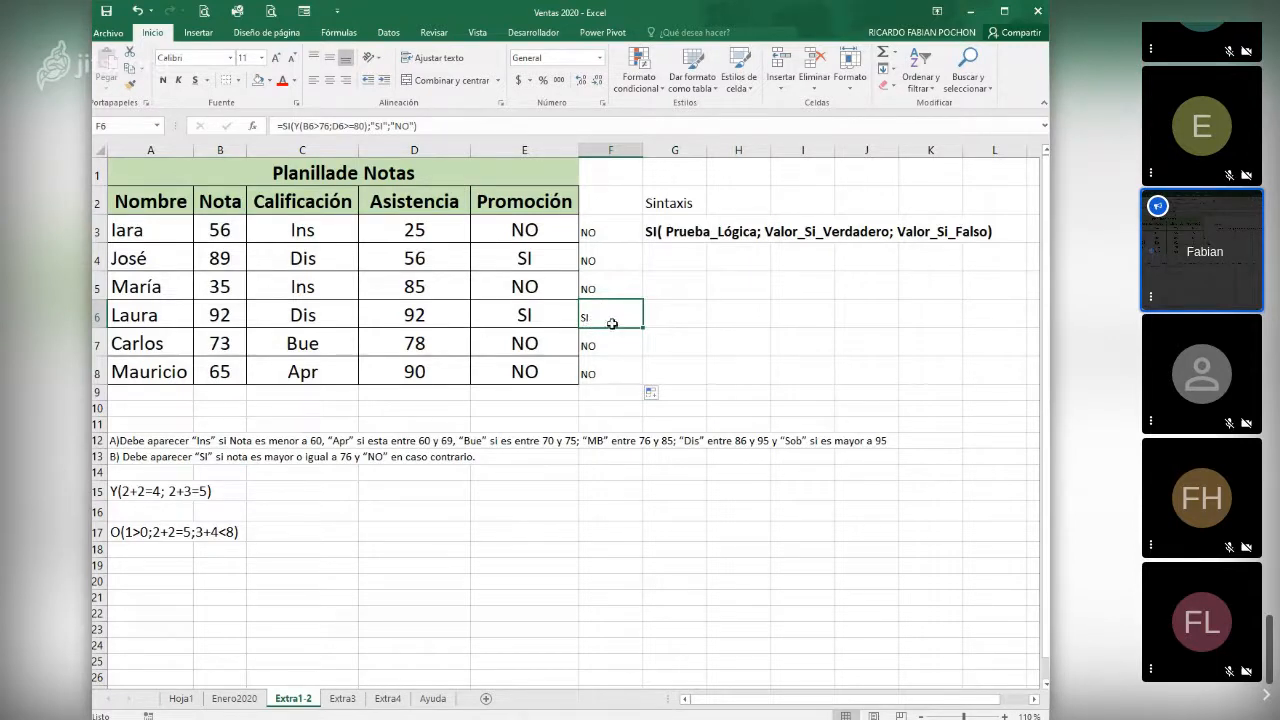
key(Left)
key(Left)
key(Left)
key(Left)
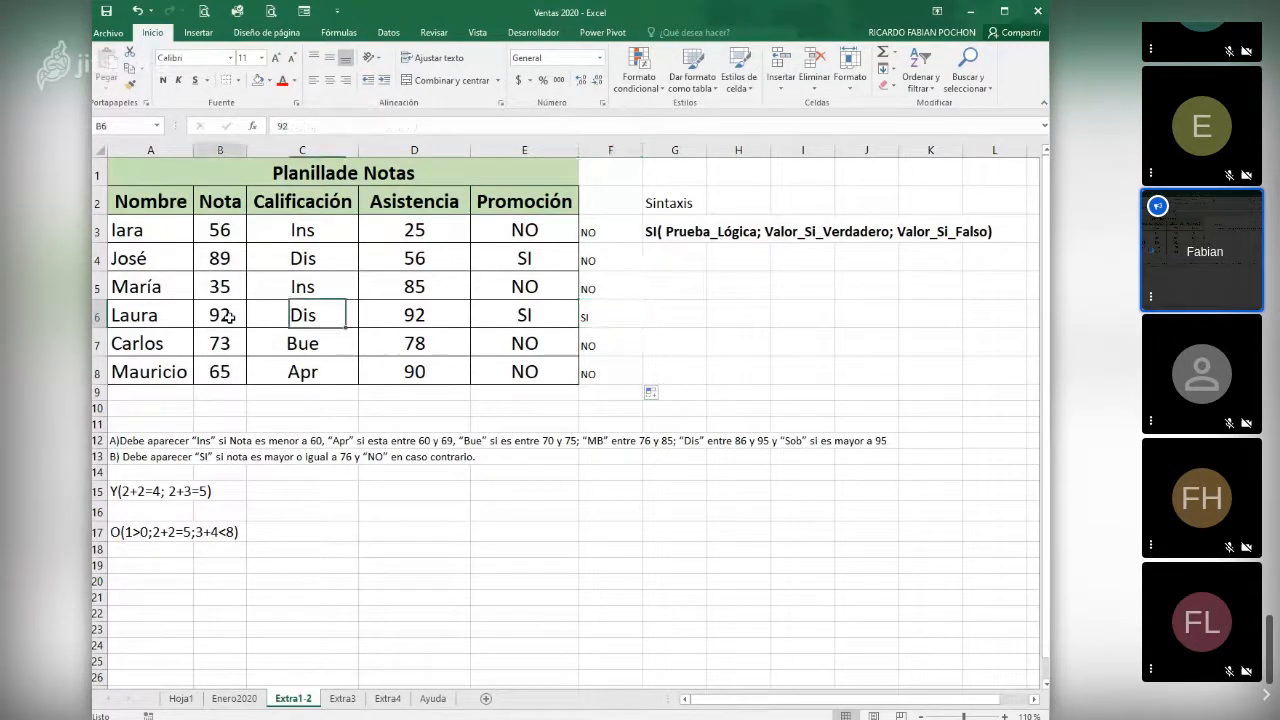
- Turn the text Y(2+2=4; 2+3=5) in A15 into a working formula
click(436, 315)
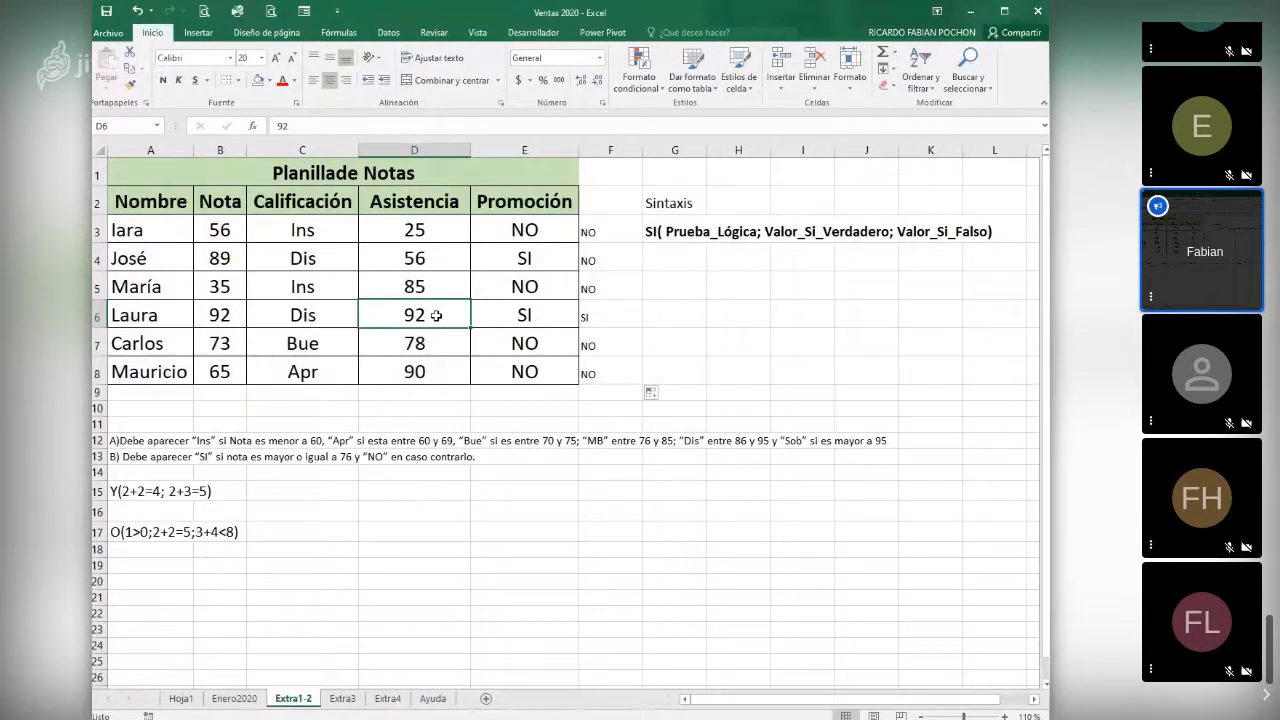
click(156, 491)
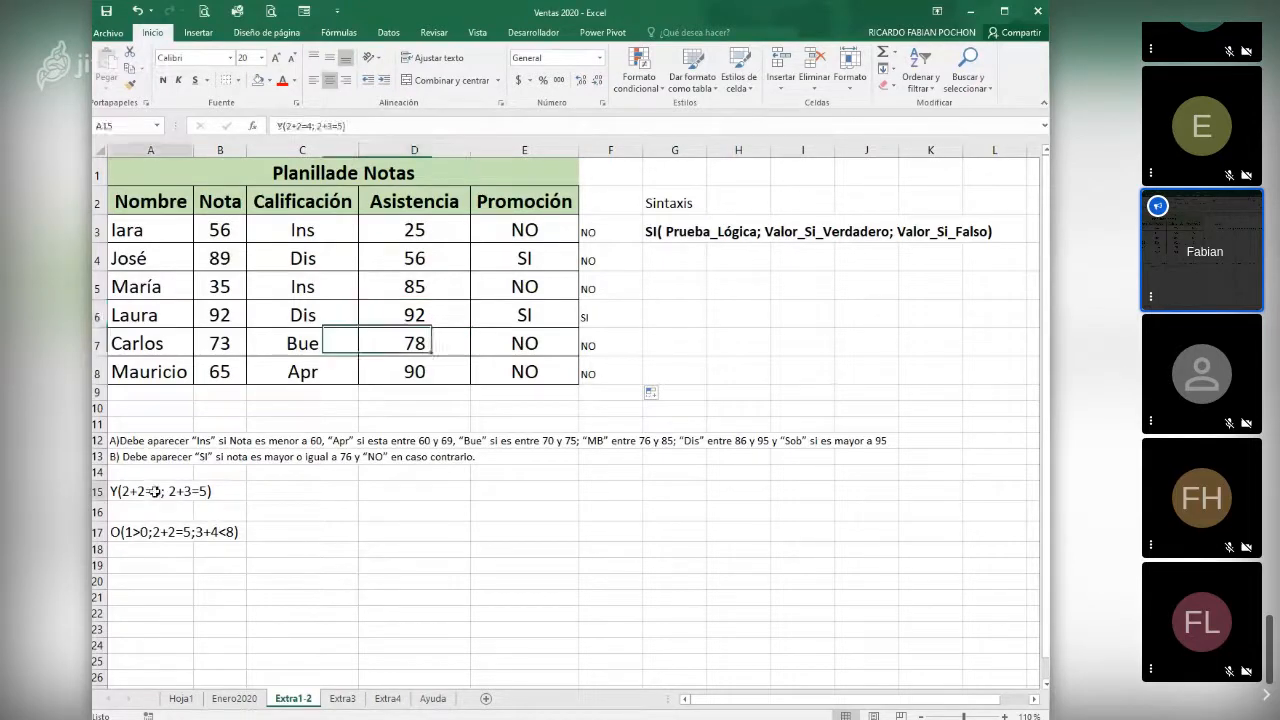
click(270, 494)
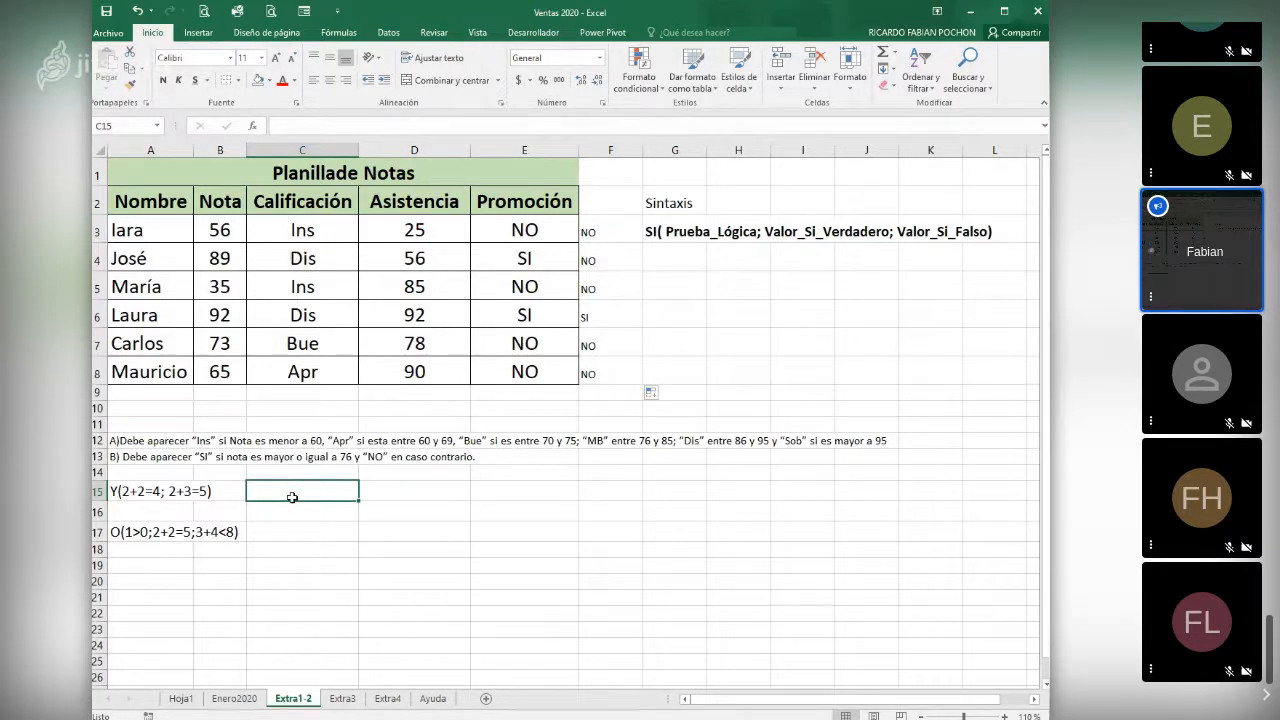
click(122, 497)
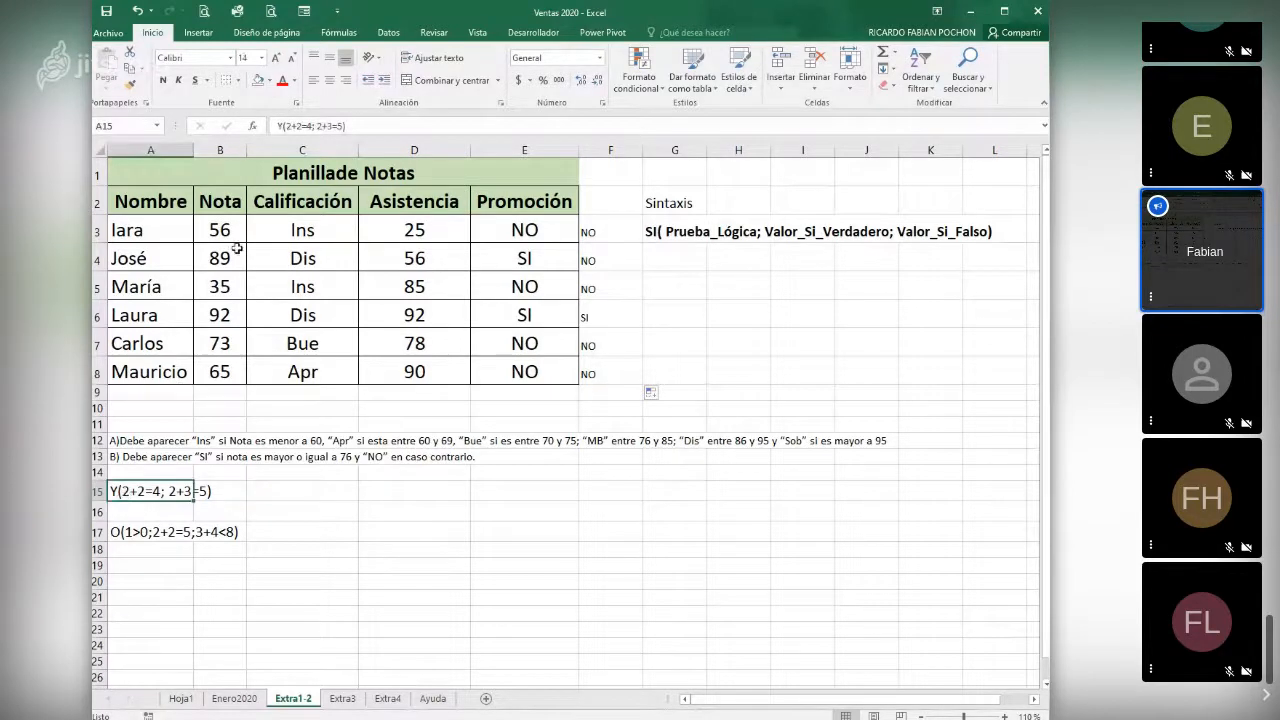
click(283, 126)
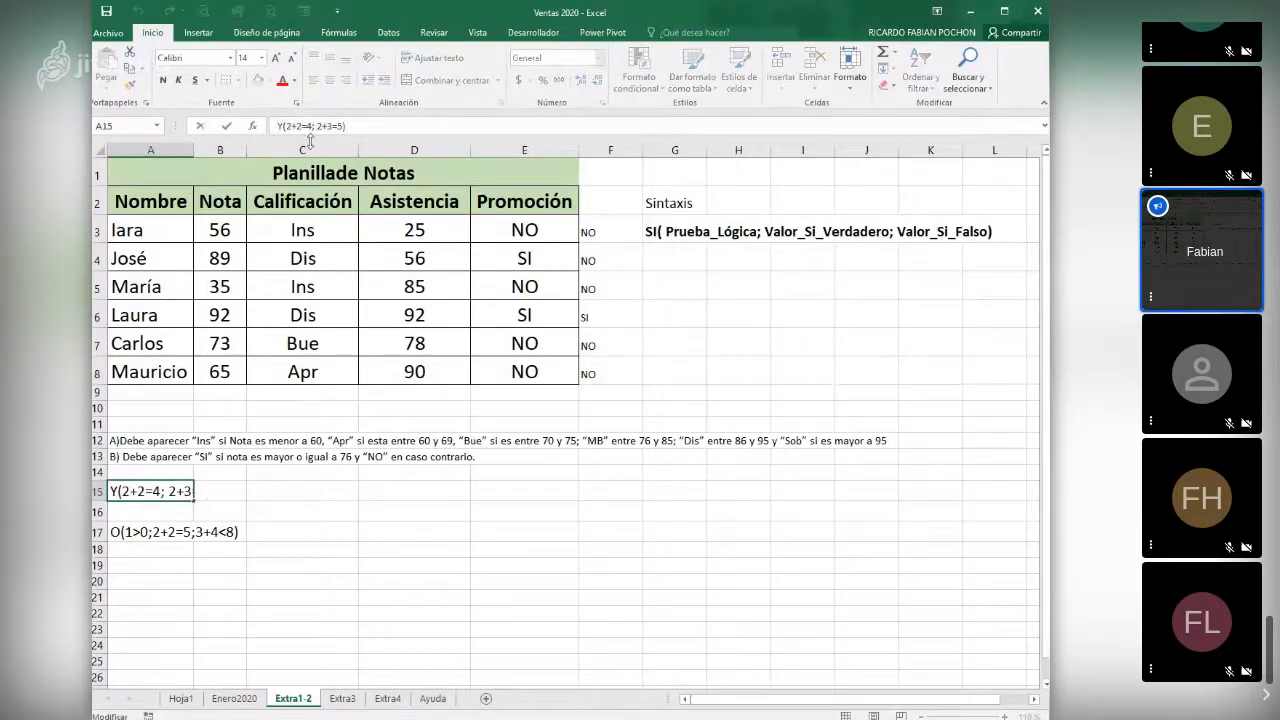
text(=)
key(Return)
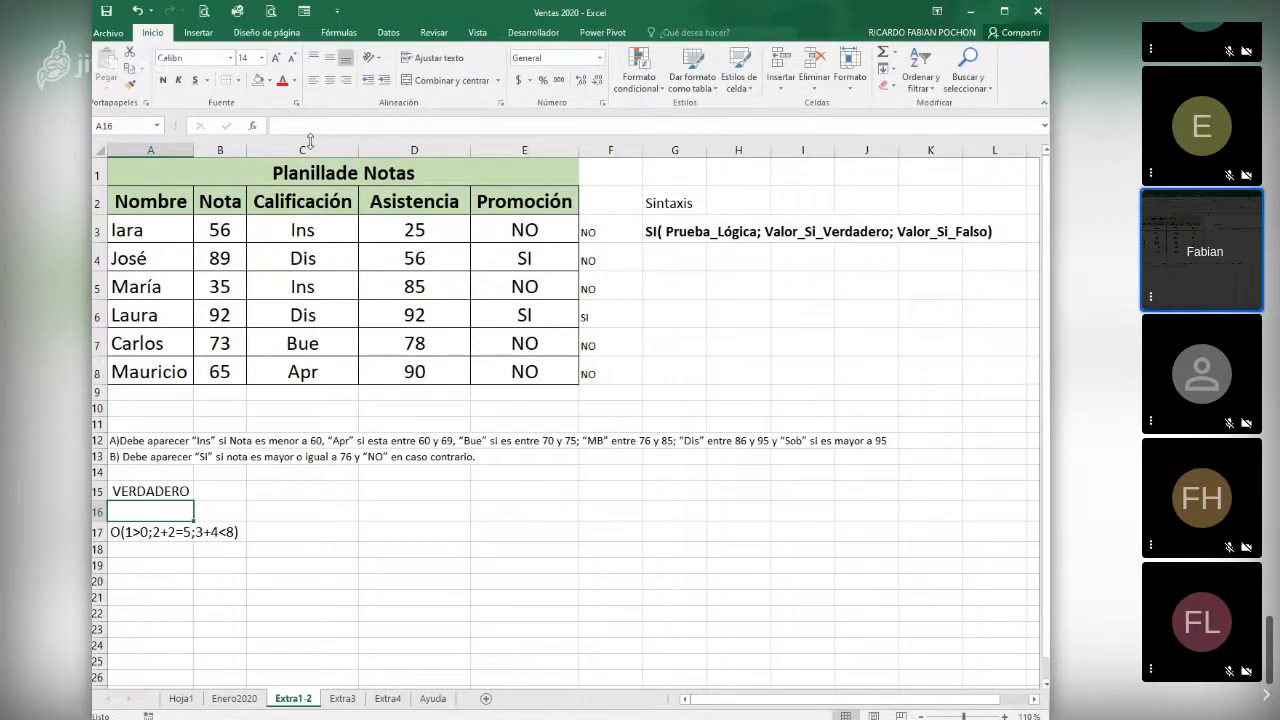
key(Up)
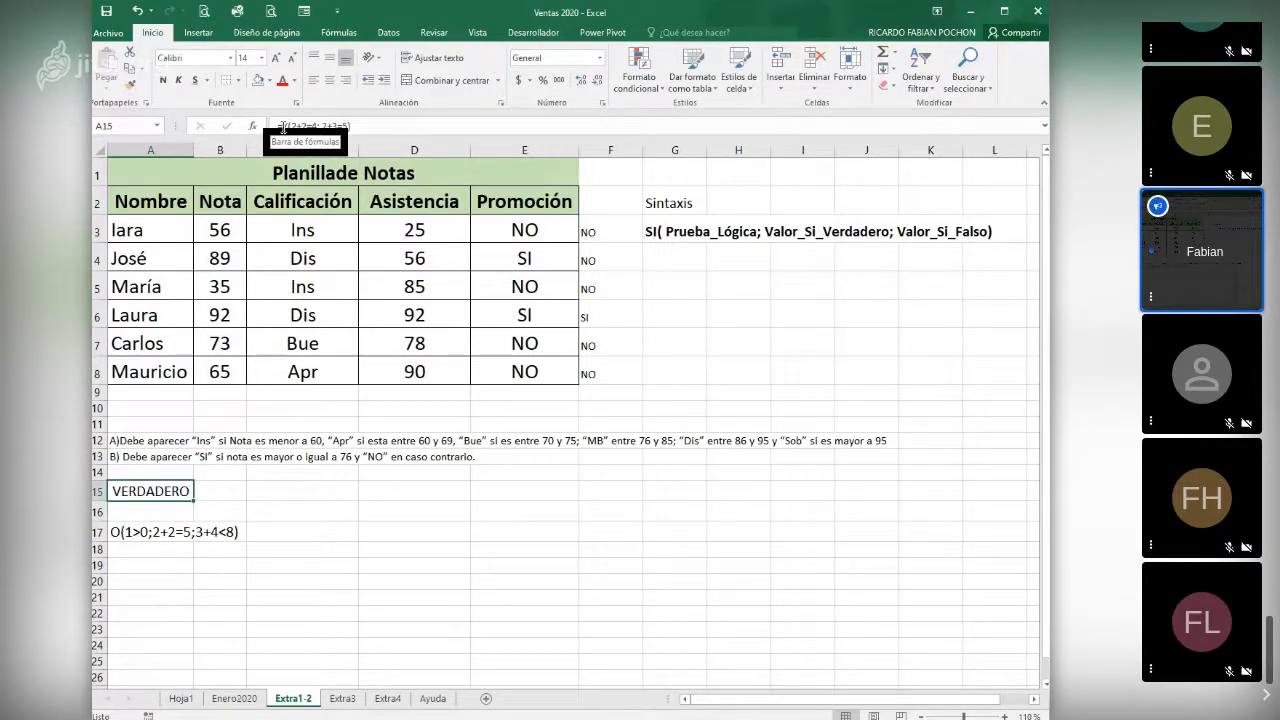
- Turn the text O(1>0;2+2=5;3+4<8) in A17 into a working formula
click(144, 535)
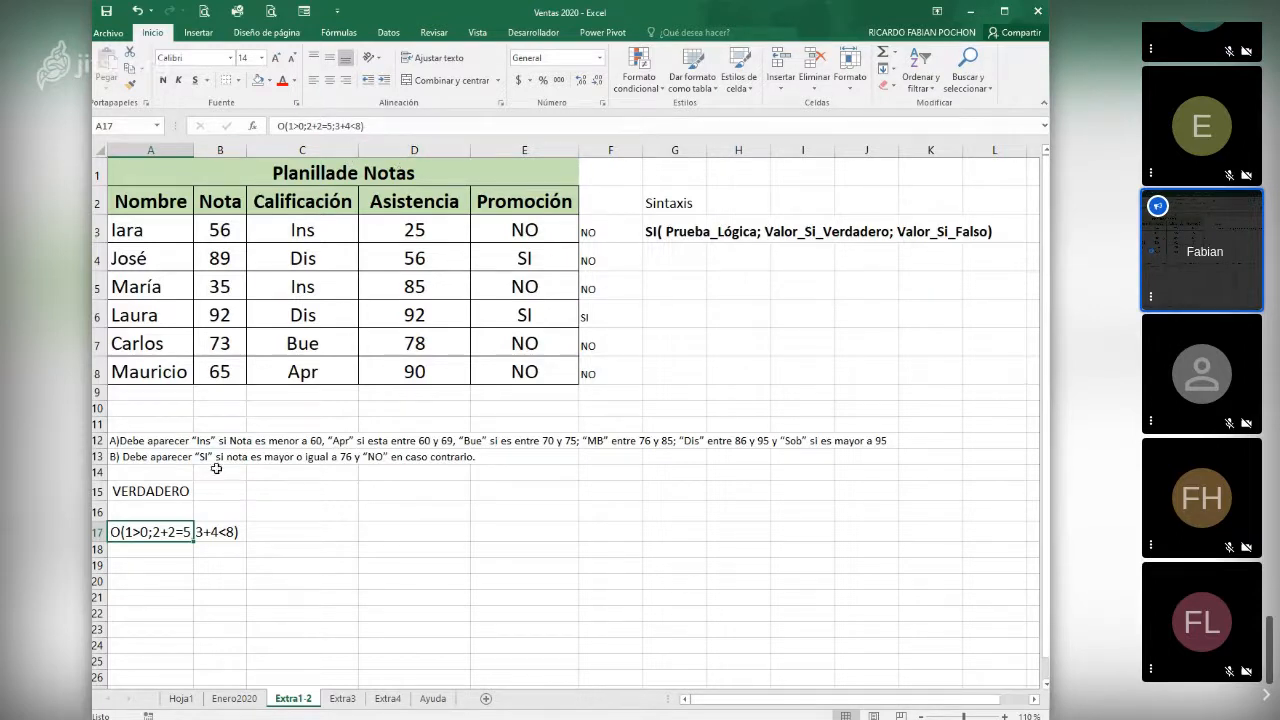
click(278, 126)
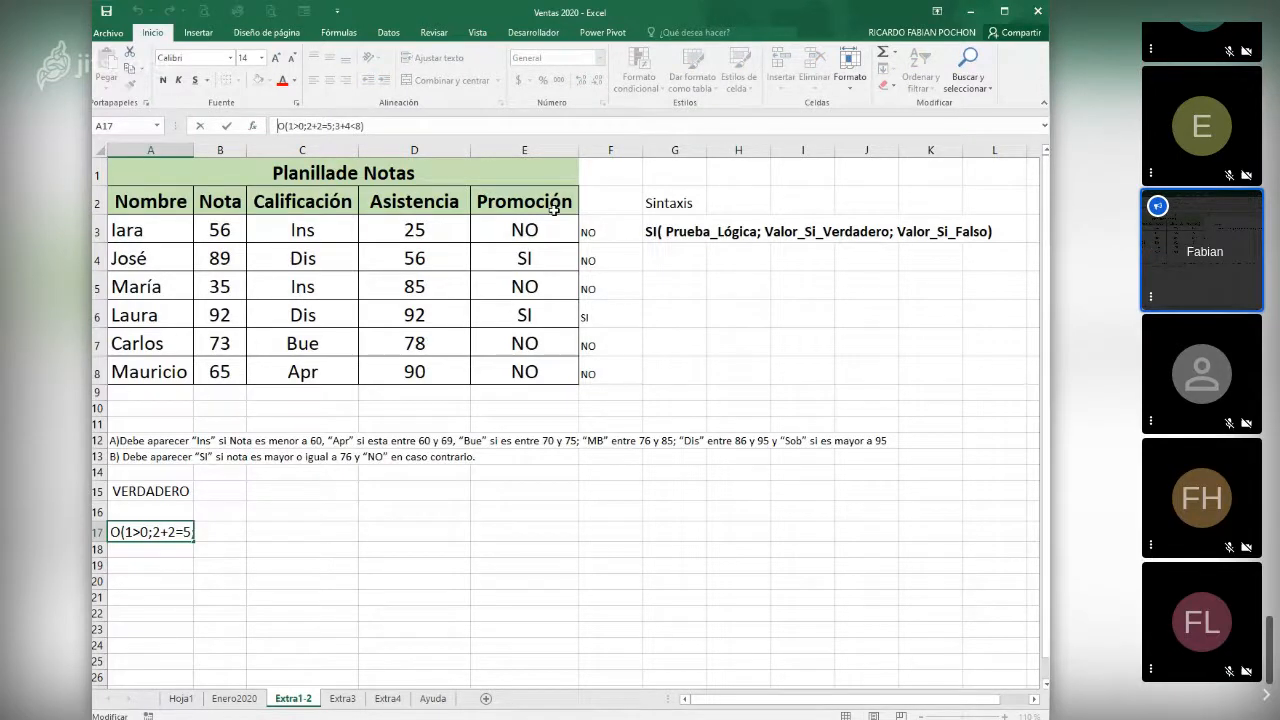
text(=)
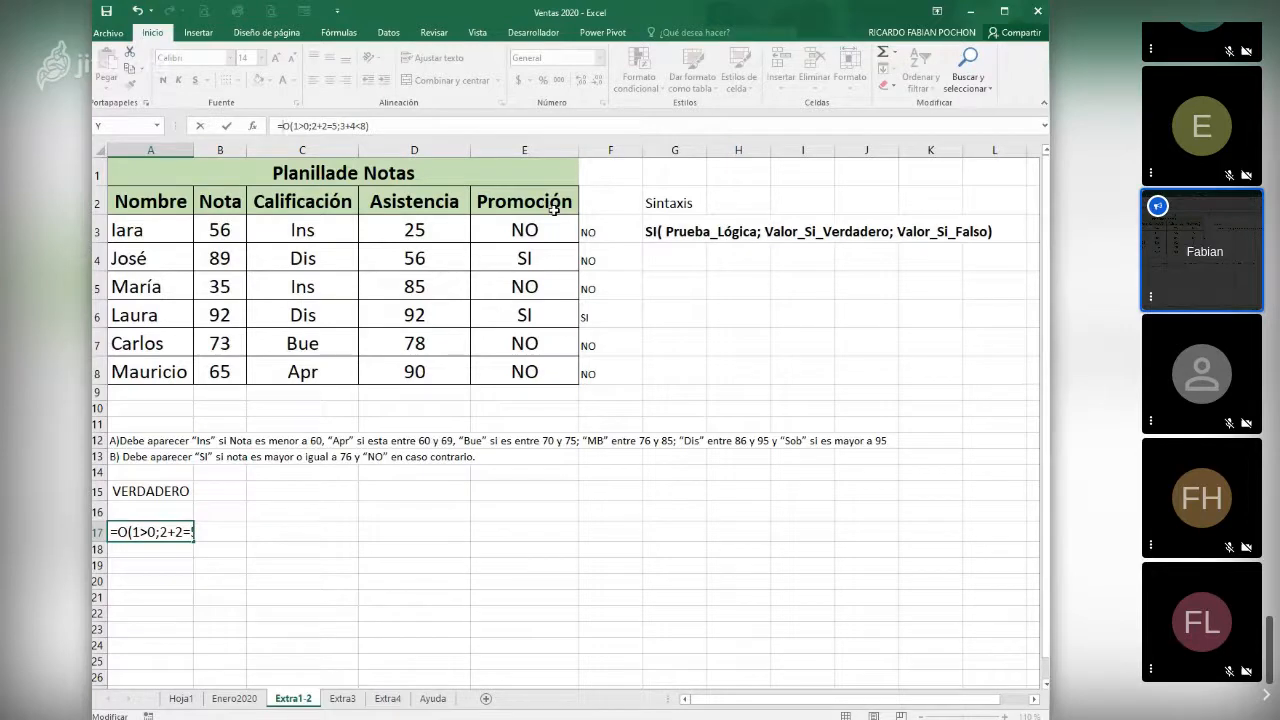
key(Return)
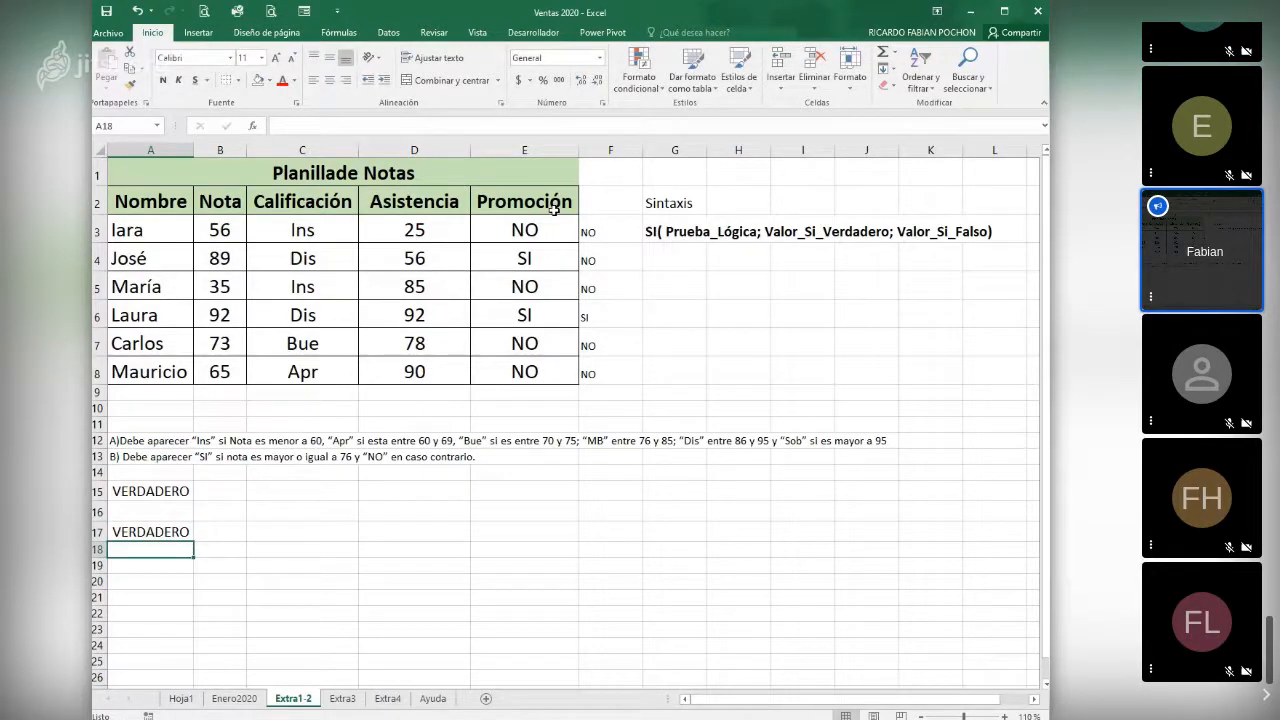
key(Up)
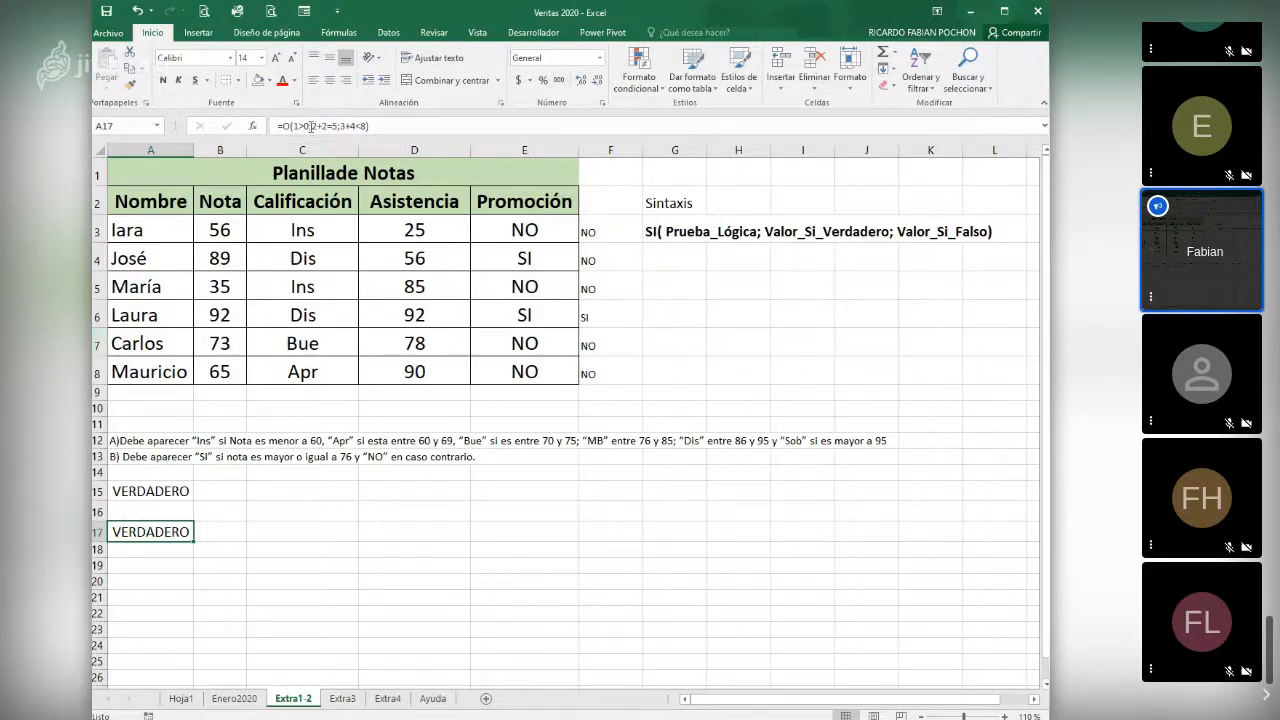
- Change the function in the A15 formula to O, keeping its two conditions
click(175, 491)
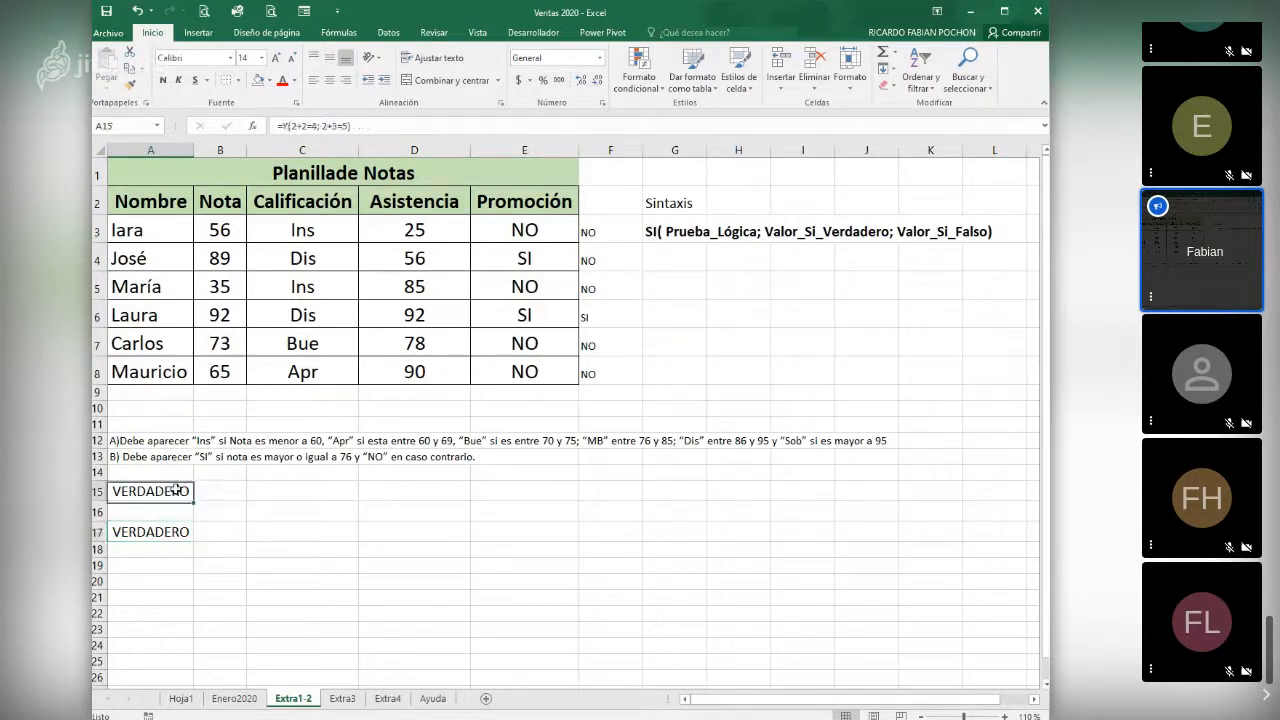
click(285, 126)
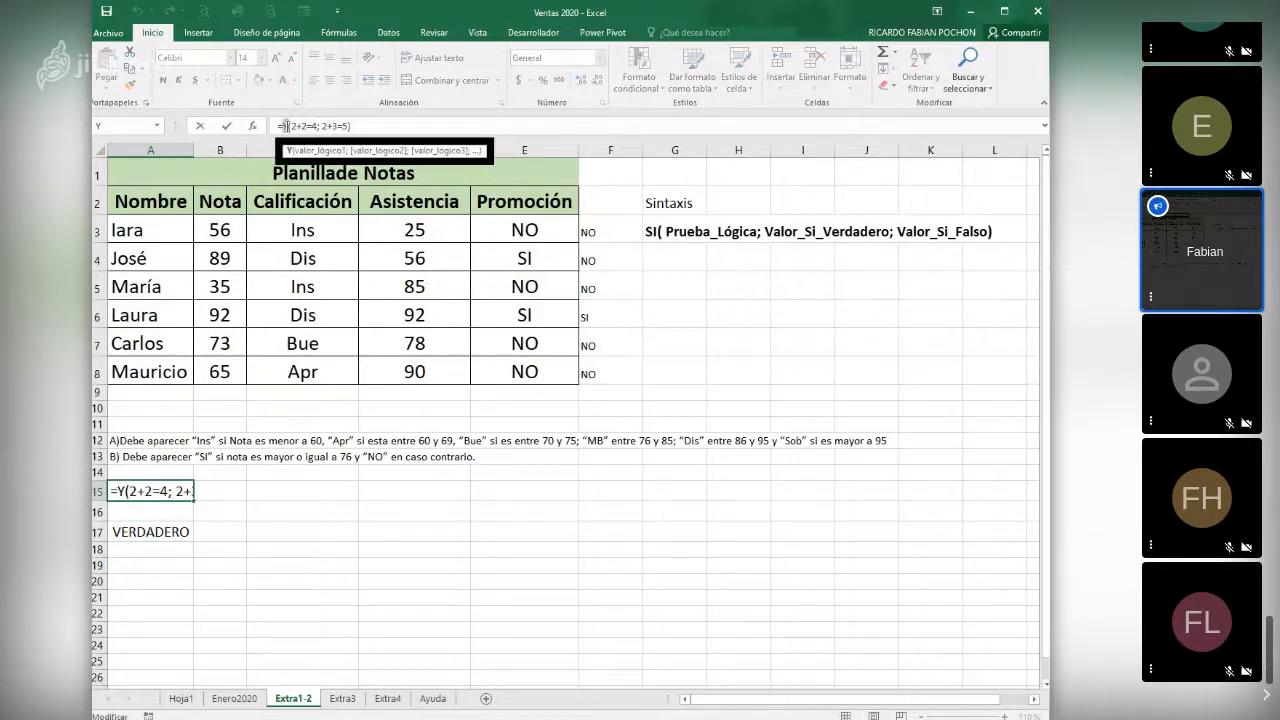
text(O)
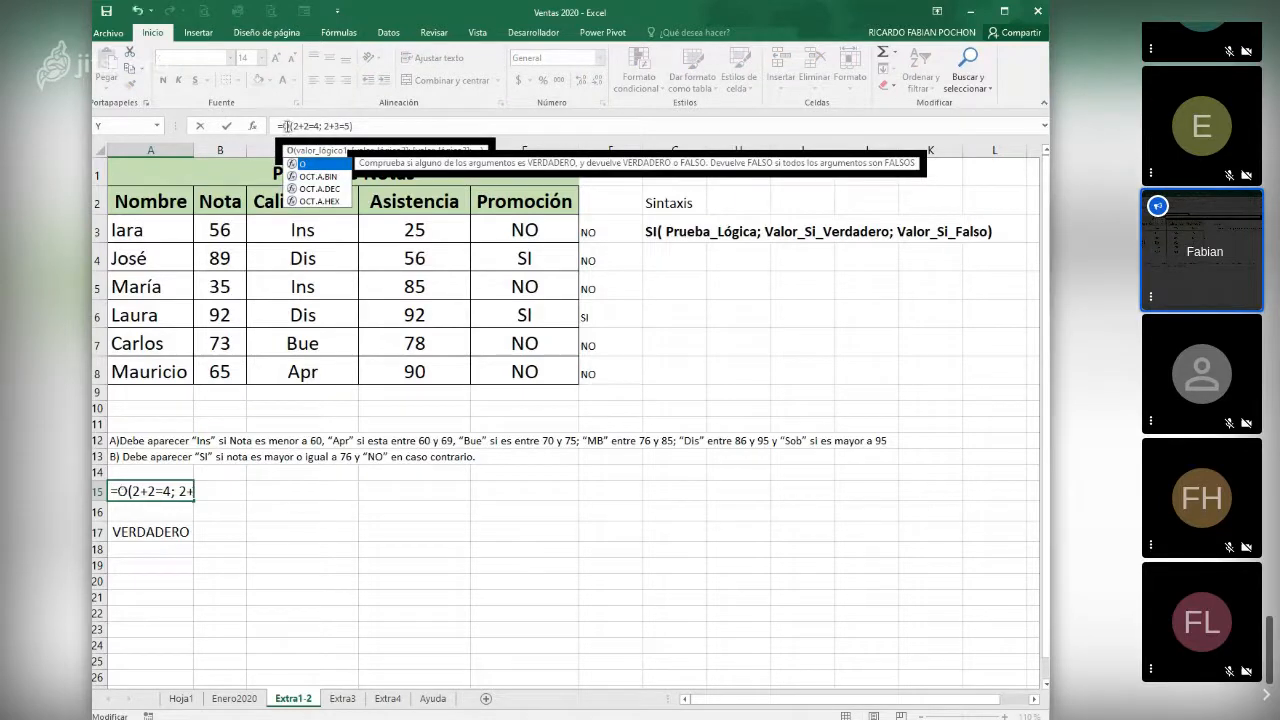
key(Return)
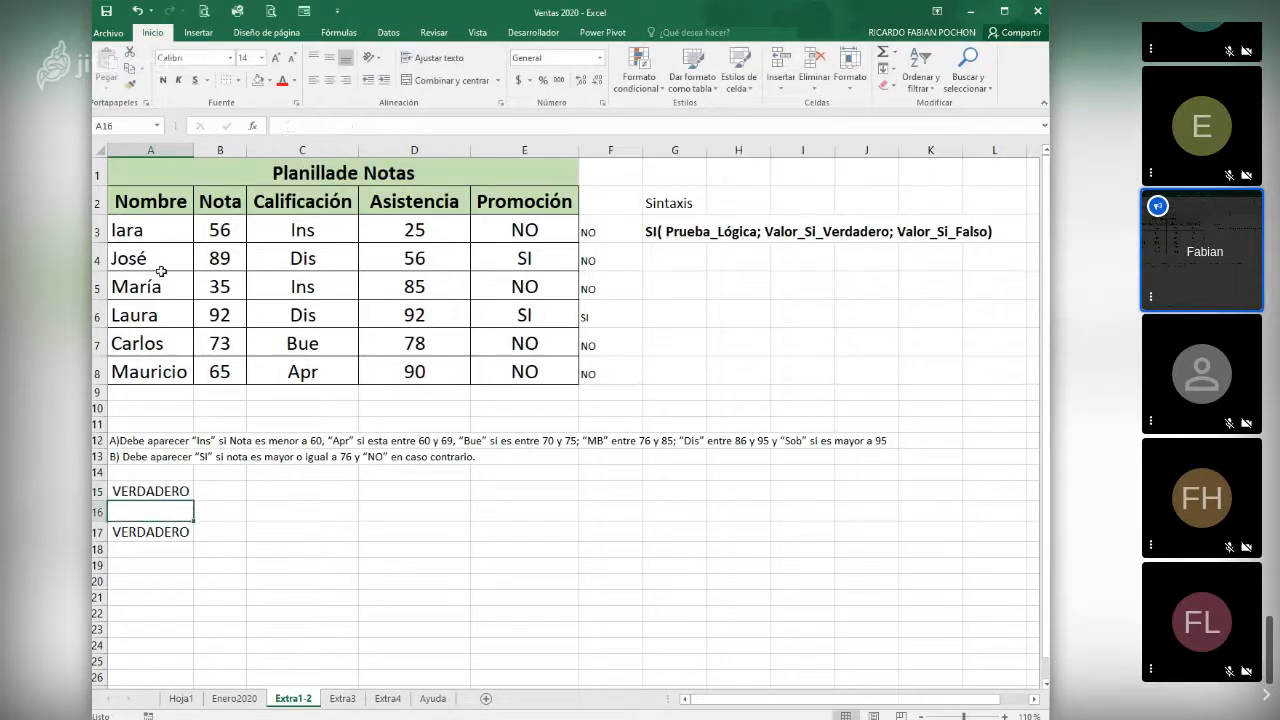
- Change the second condition of the O formula in A15 to 2+3=3
click(140, 492)
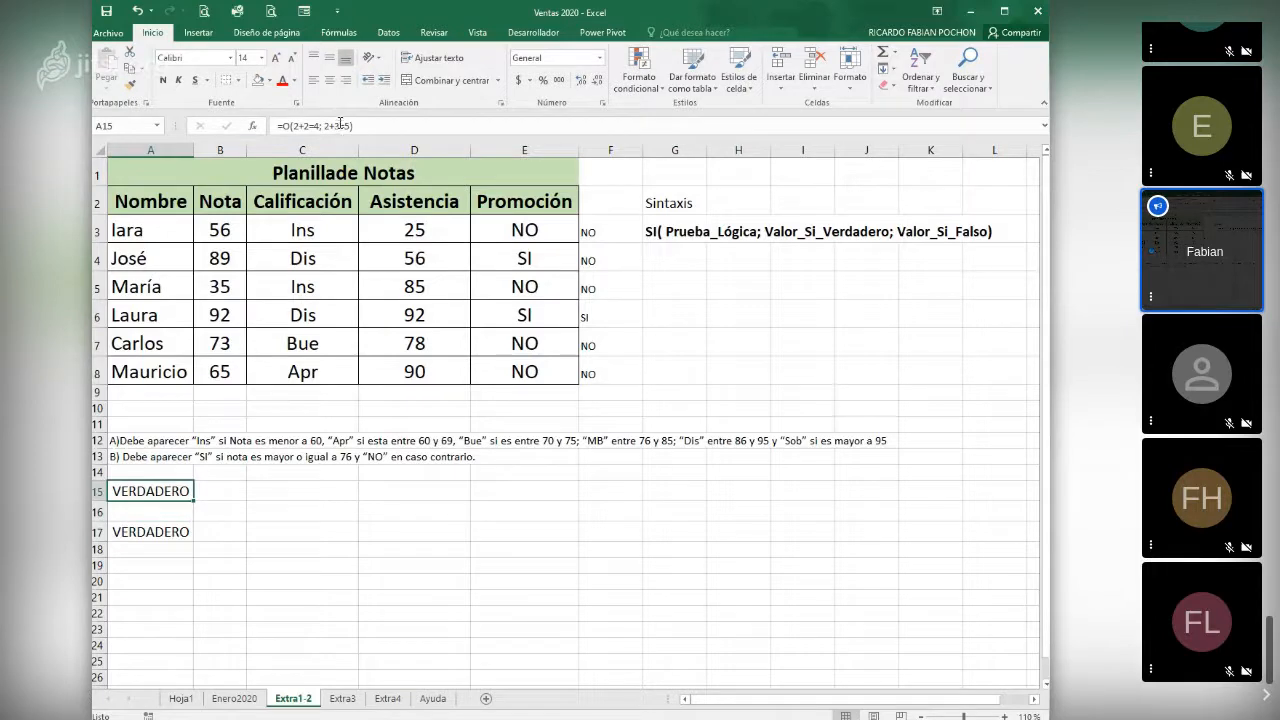
click(340, 125)
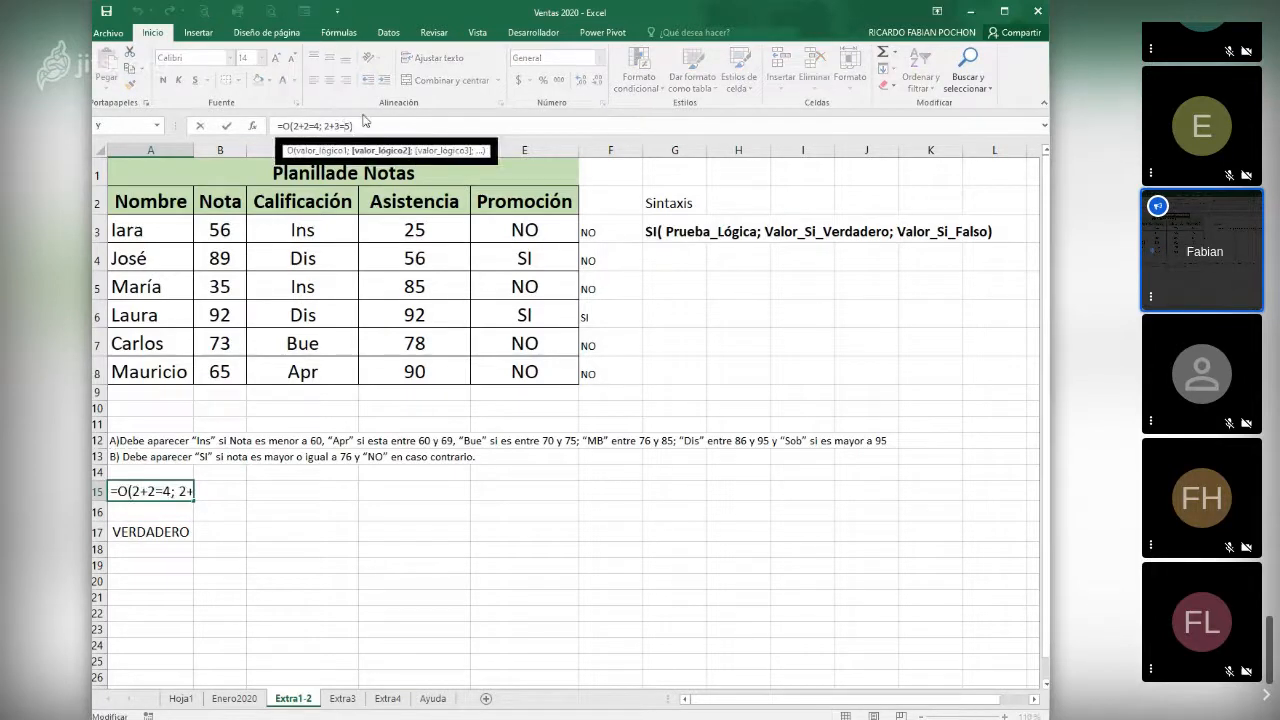
key(BackSpace)
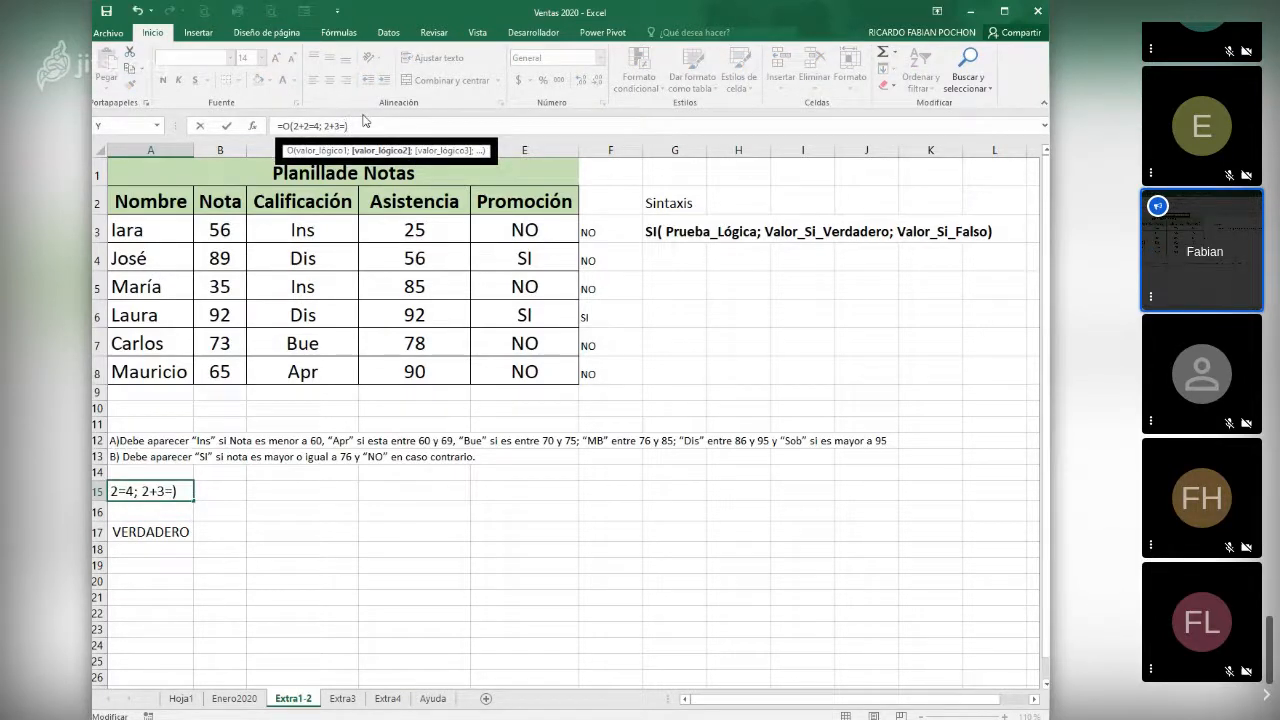
text(3)
key(Return)
key(Up)
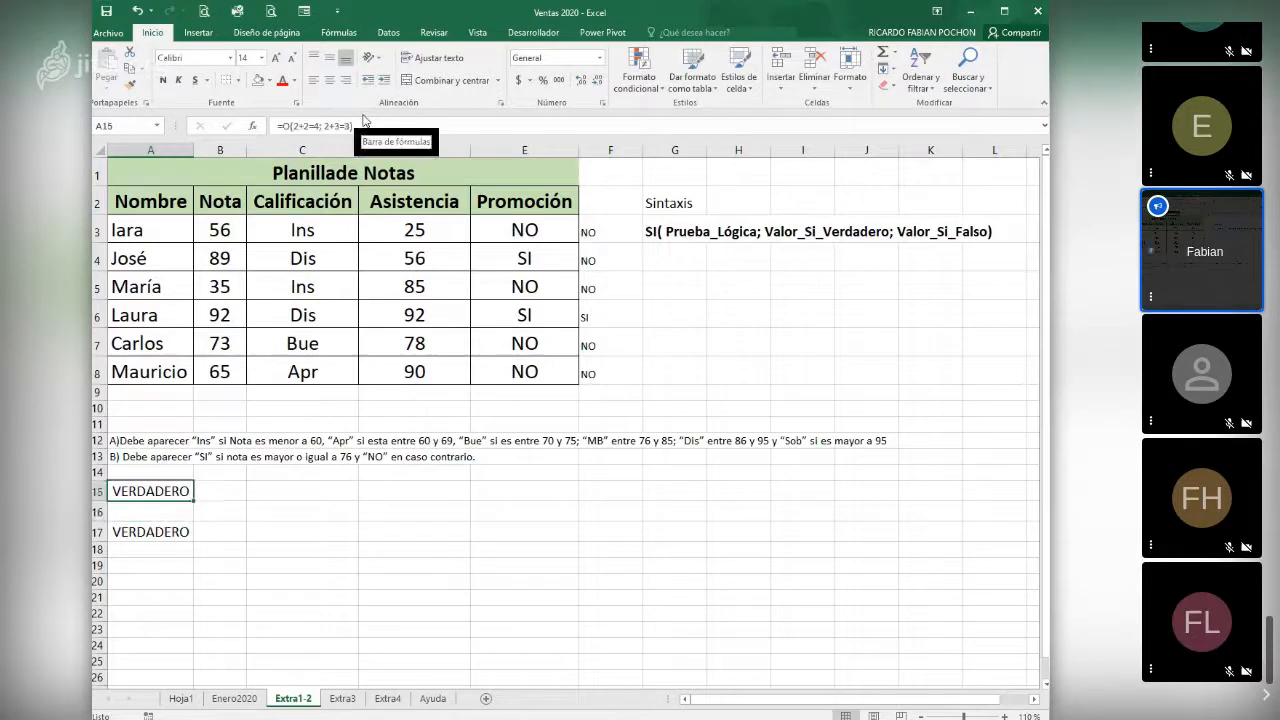
- Change the first condition of the O formula in A15 to 2+2=5
click(313, 128)
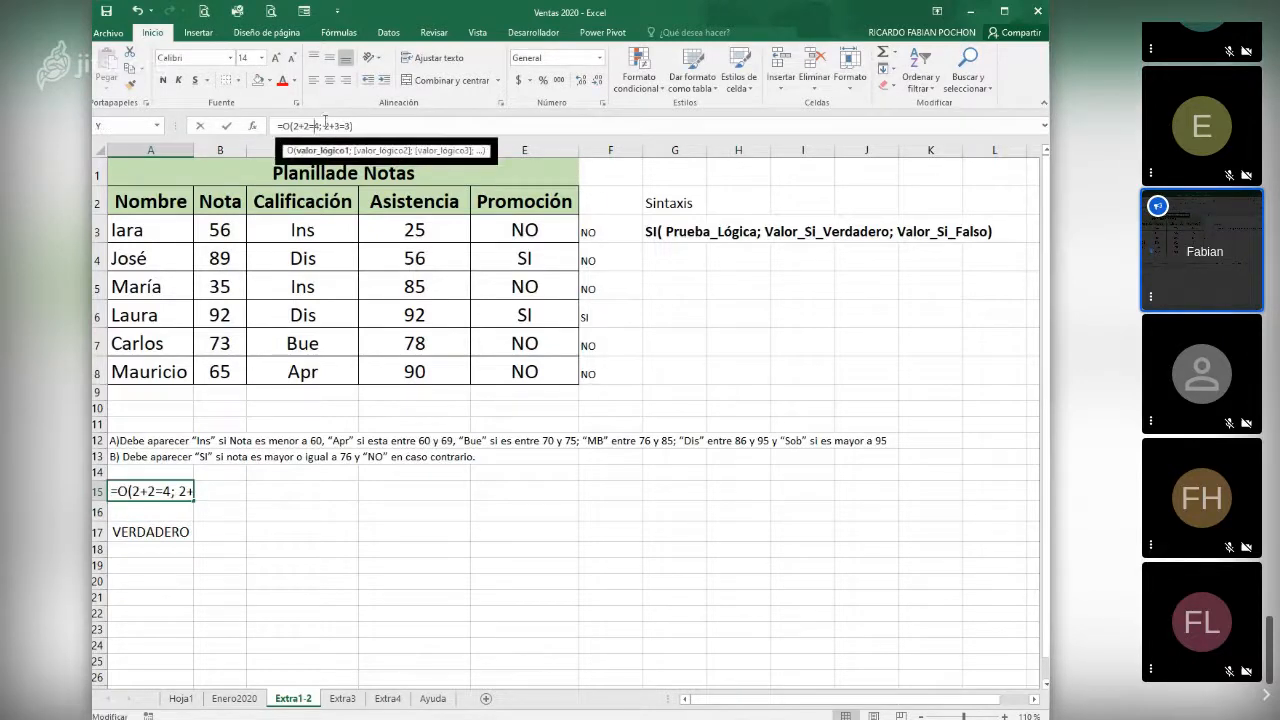
key(BackSpace)
text(5)
key(Return)
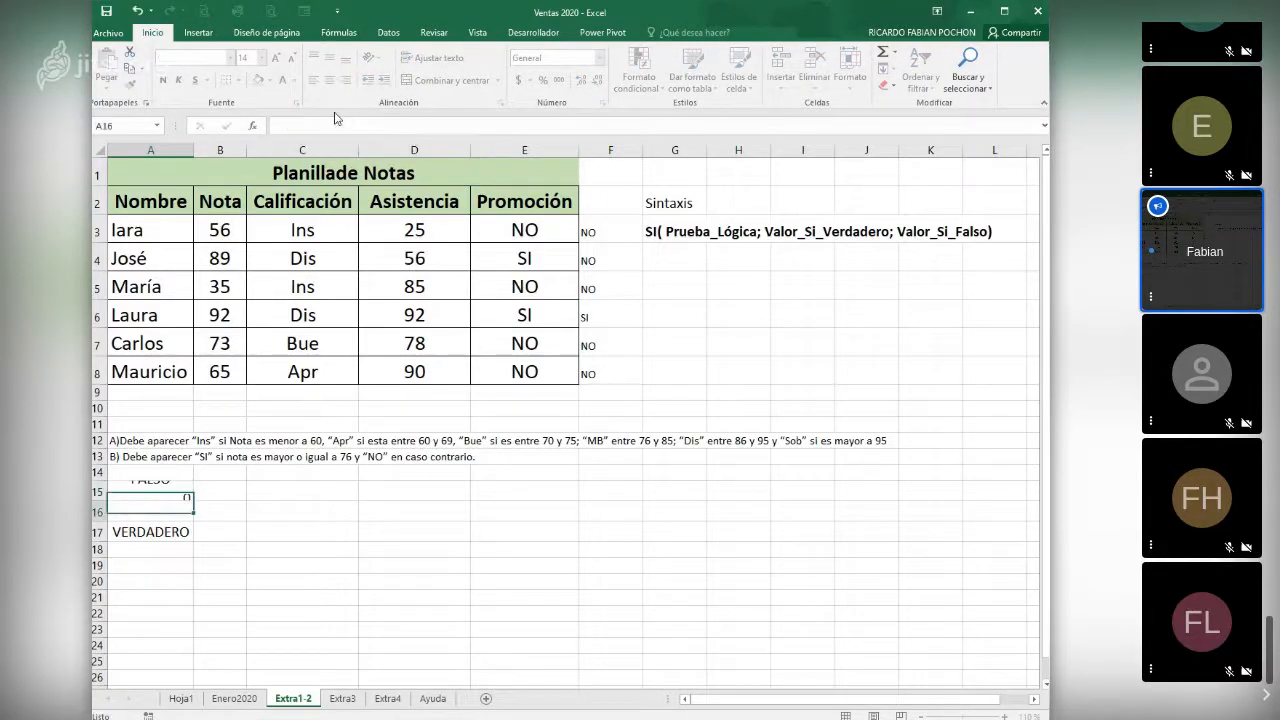
key(Up)
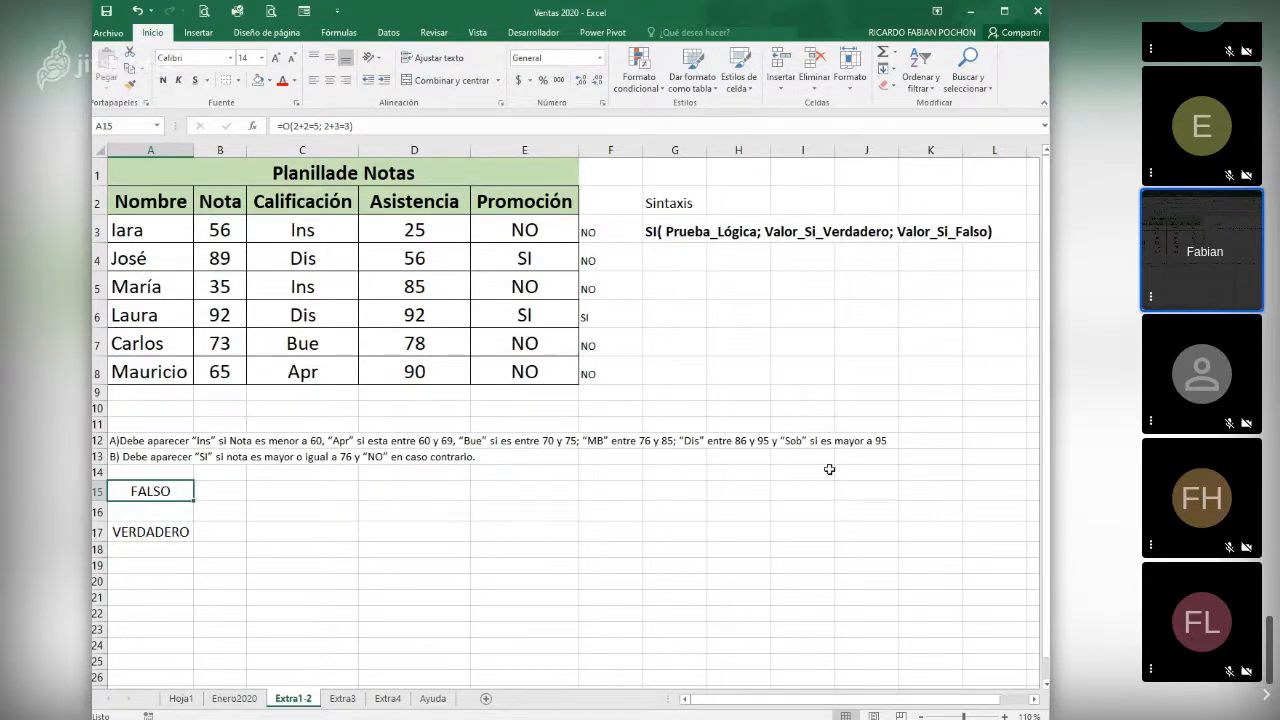
click(263, 493)
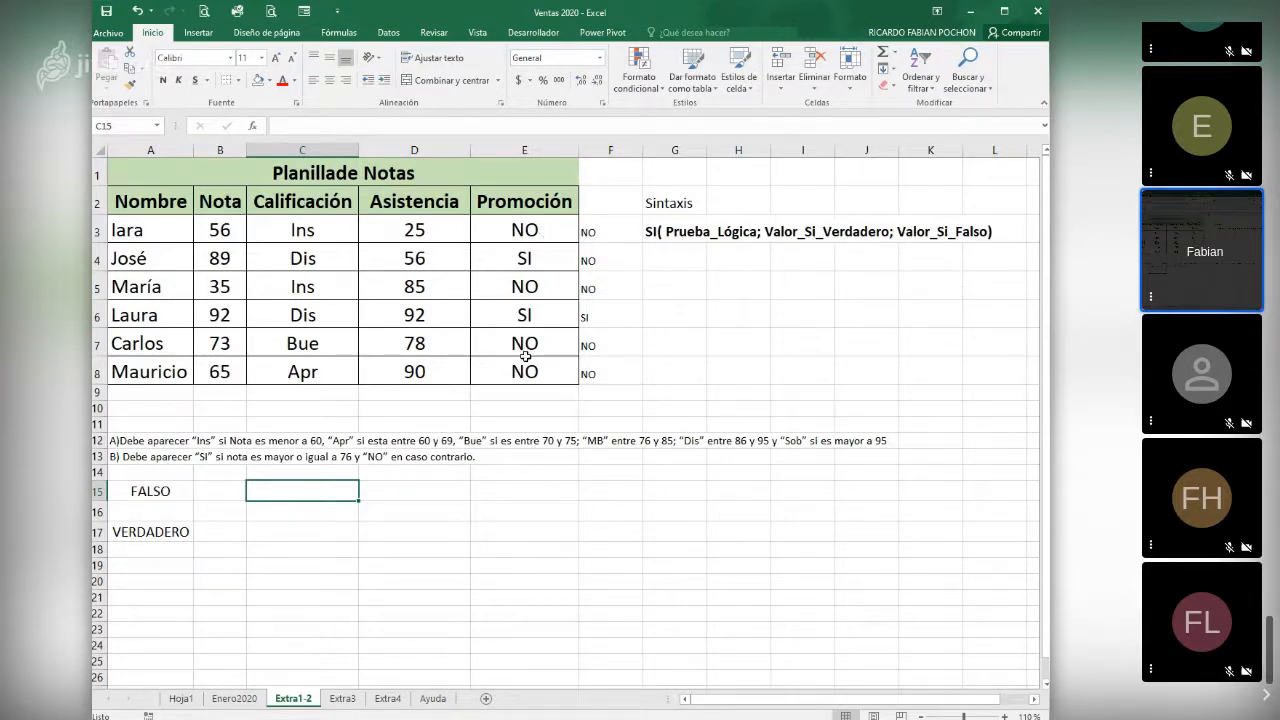
- Clear the true and false values from the SI function in E3 and try to accept it with only the logical test
click(527, 229)
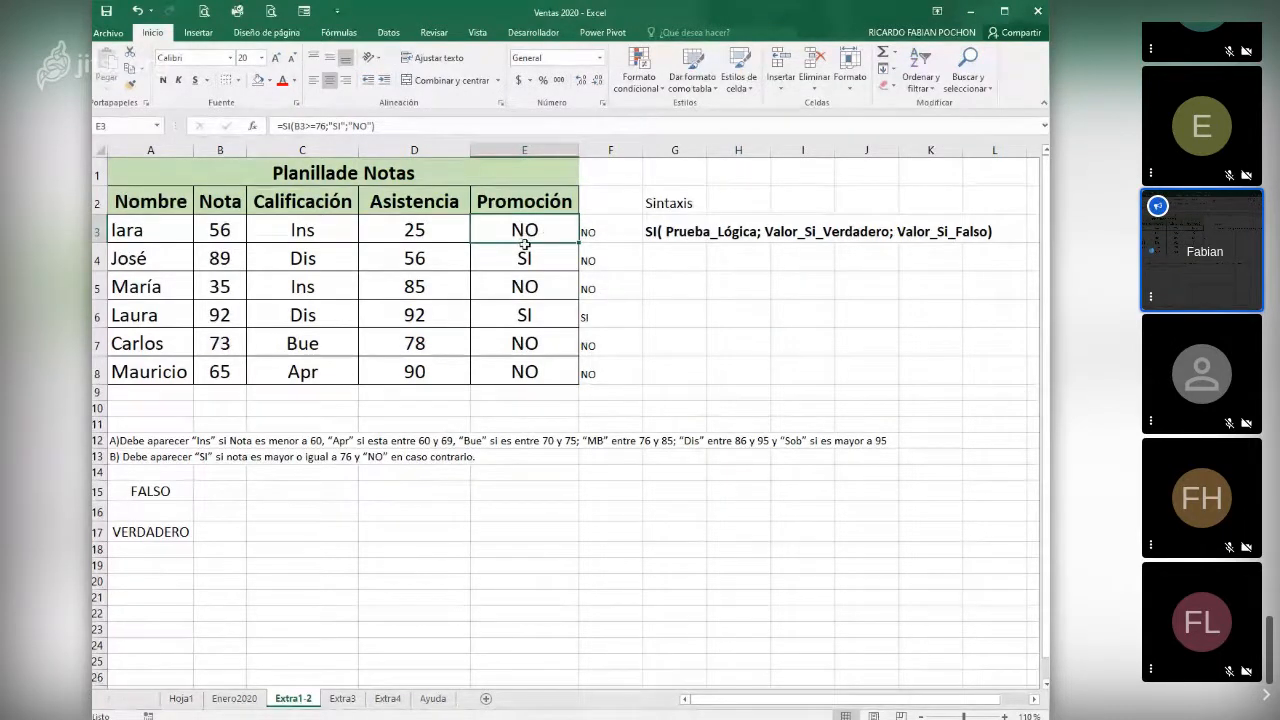
click(253, 127)
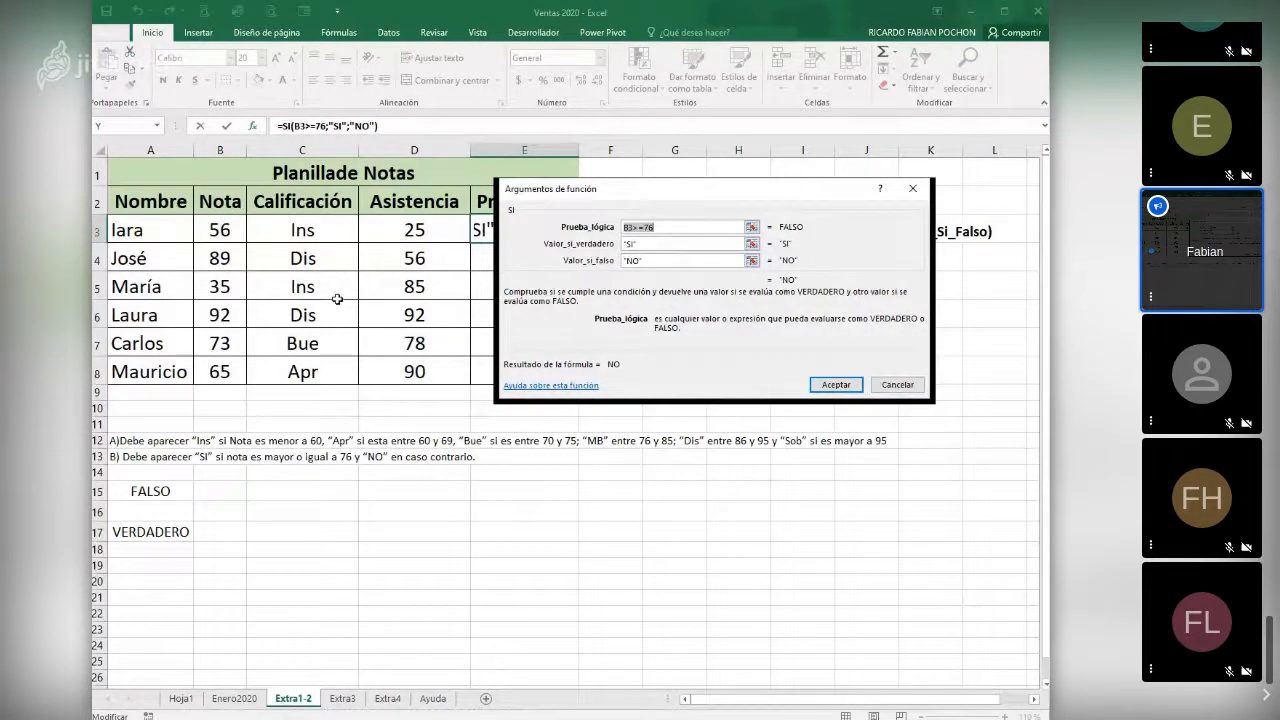
click(672, 262)
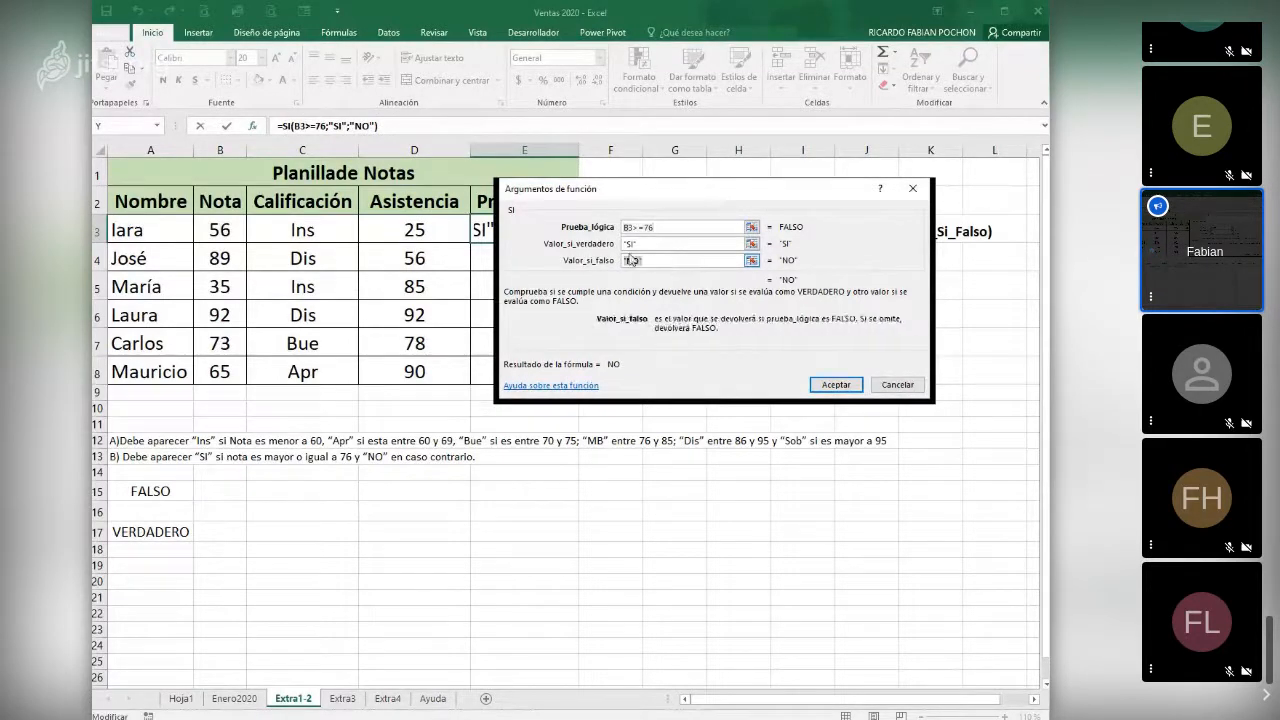
key(BackSpace)
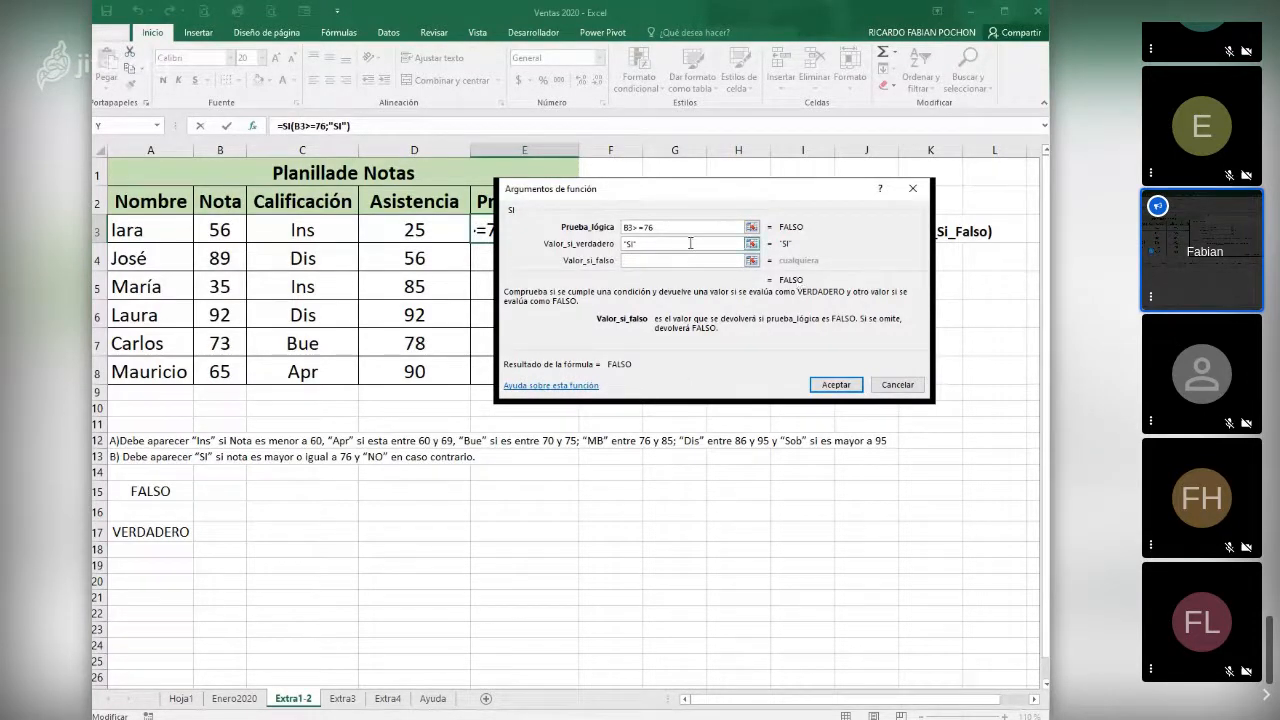
click(690, 243)
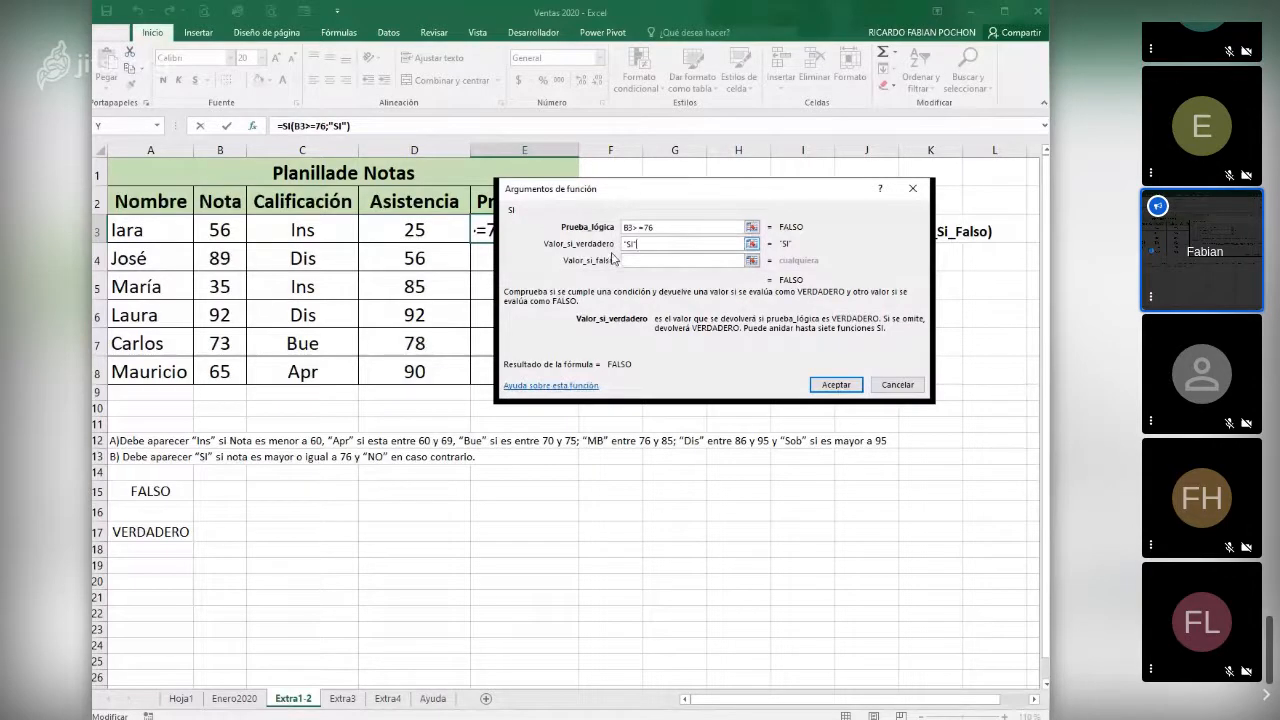
key(BackSpace)
key(BackSpace)
key(BackSpace)
key(BackSpace)
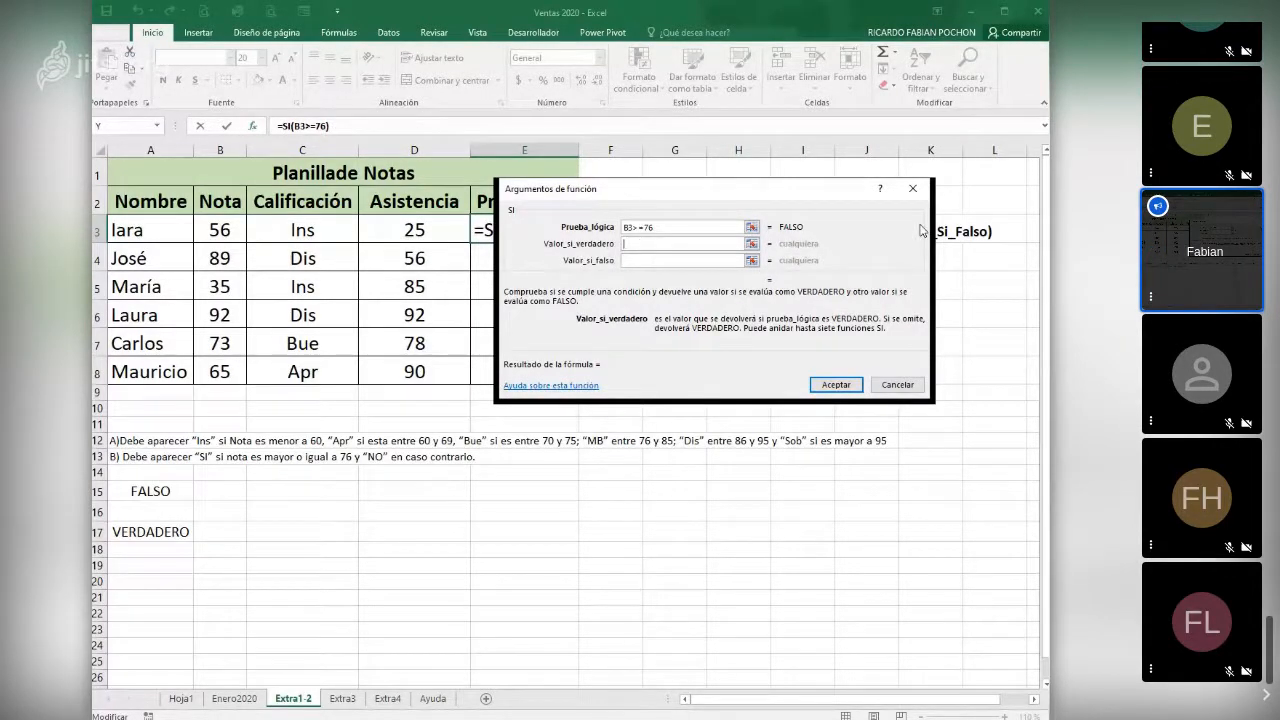
click(830, 386)
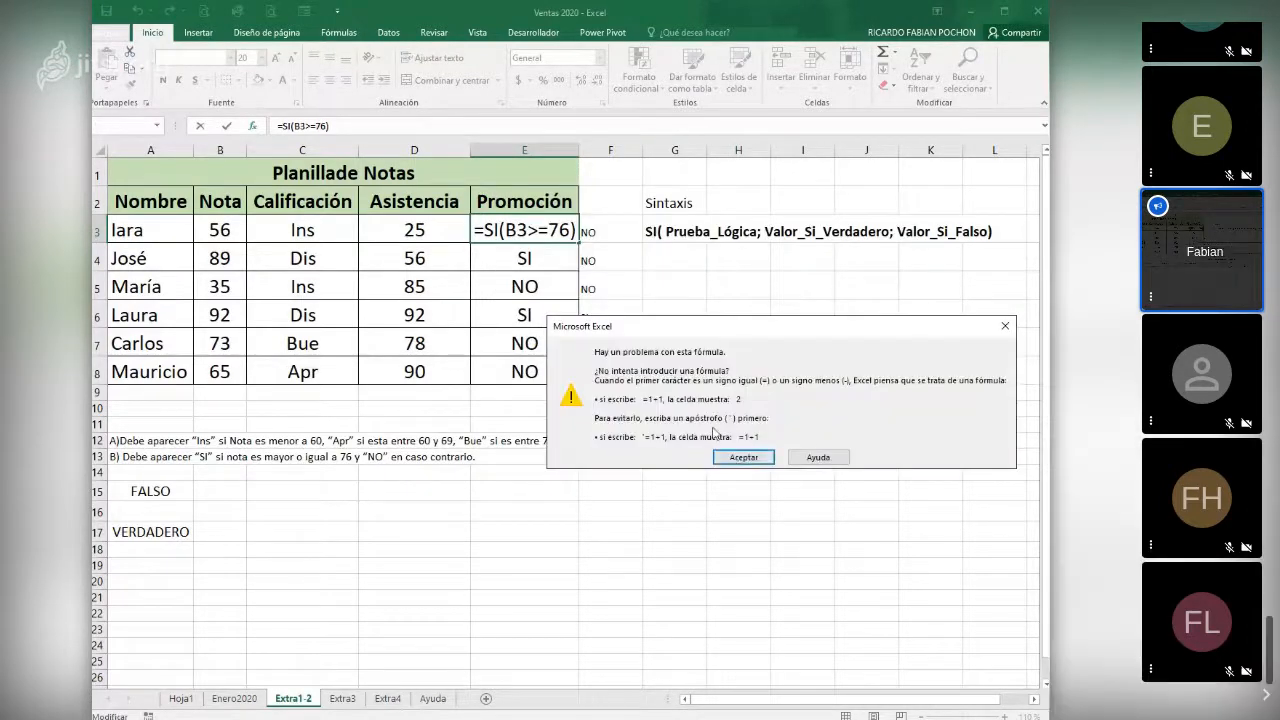
click(743, 460)
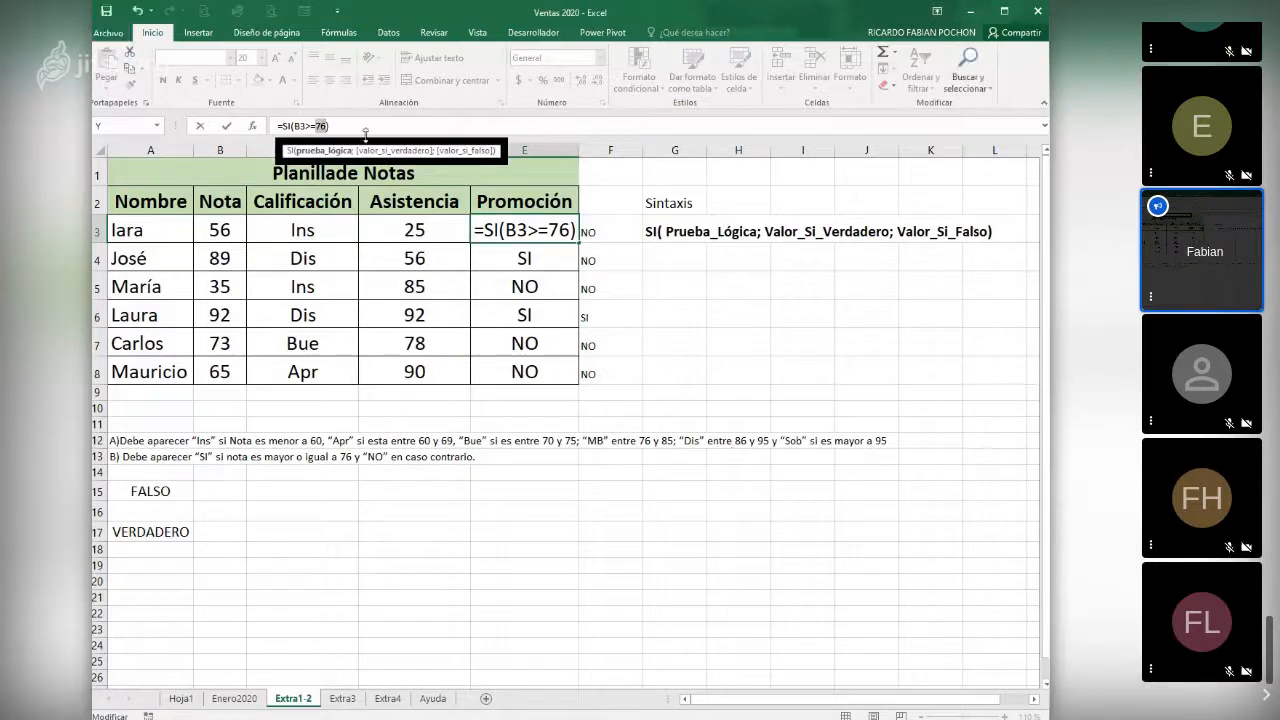
- Complete the E3 formula as =SI(B3>=76;;), with separators for the empty true and false arguments
click(323, 126)
text(;)
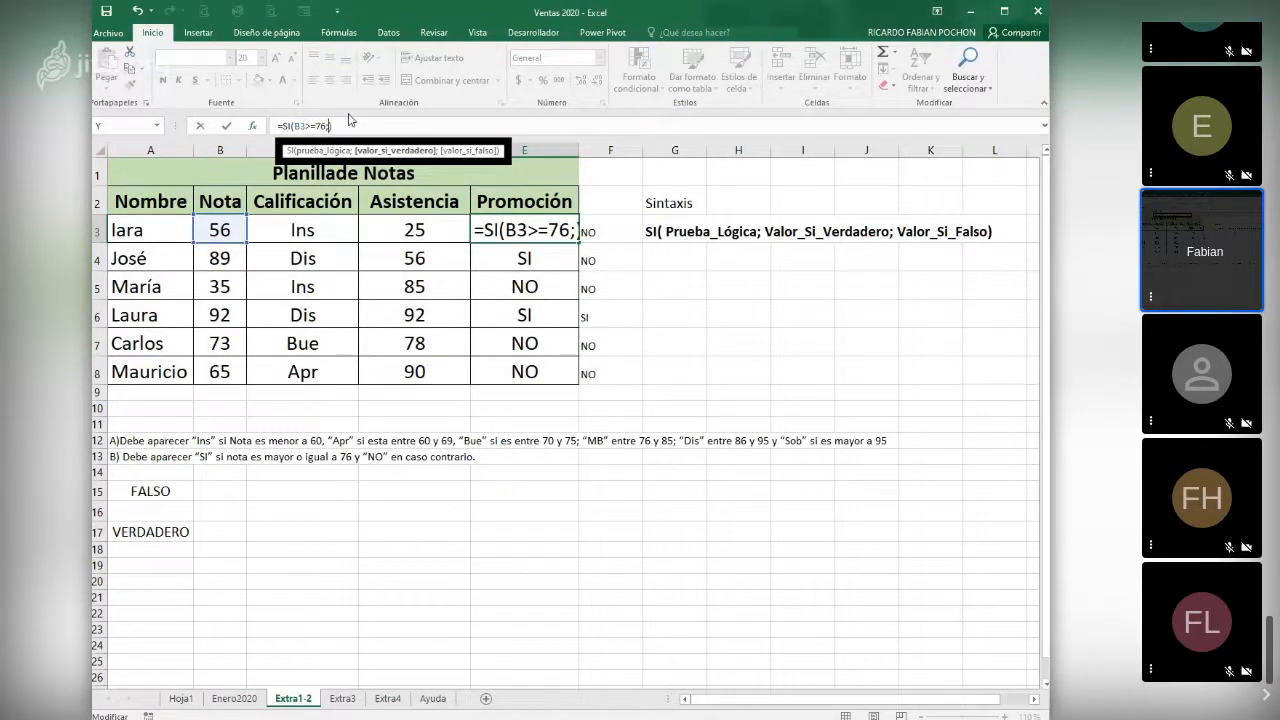
key(Return)
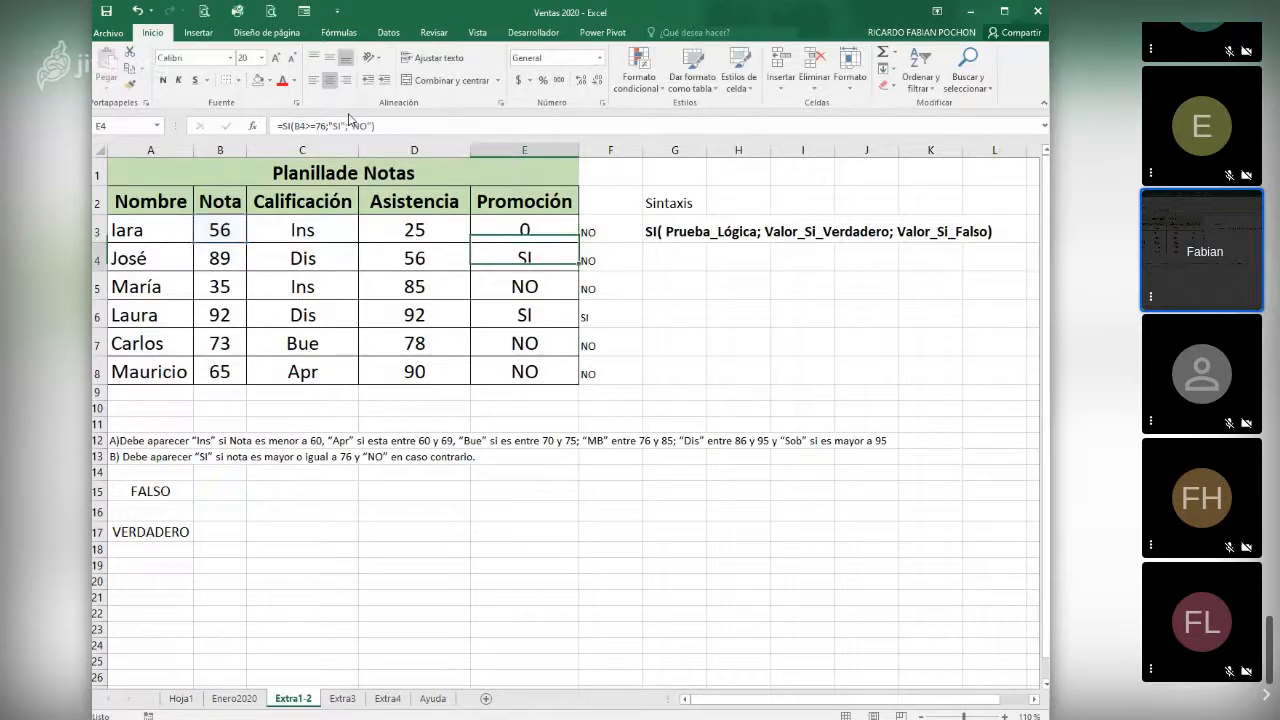
key(Up)
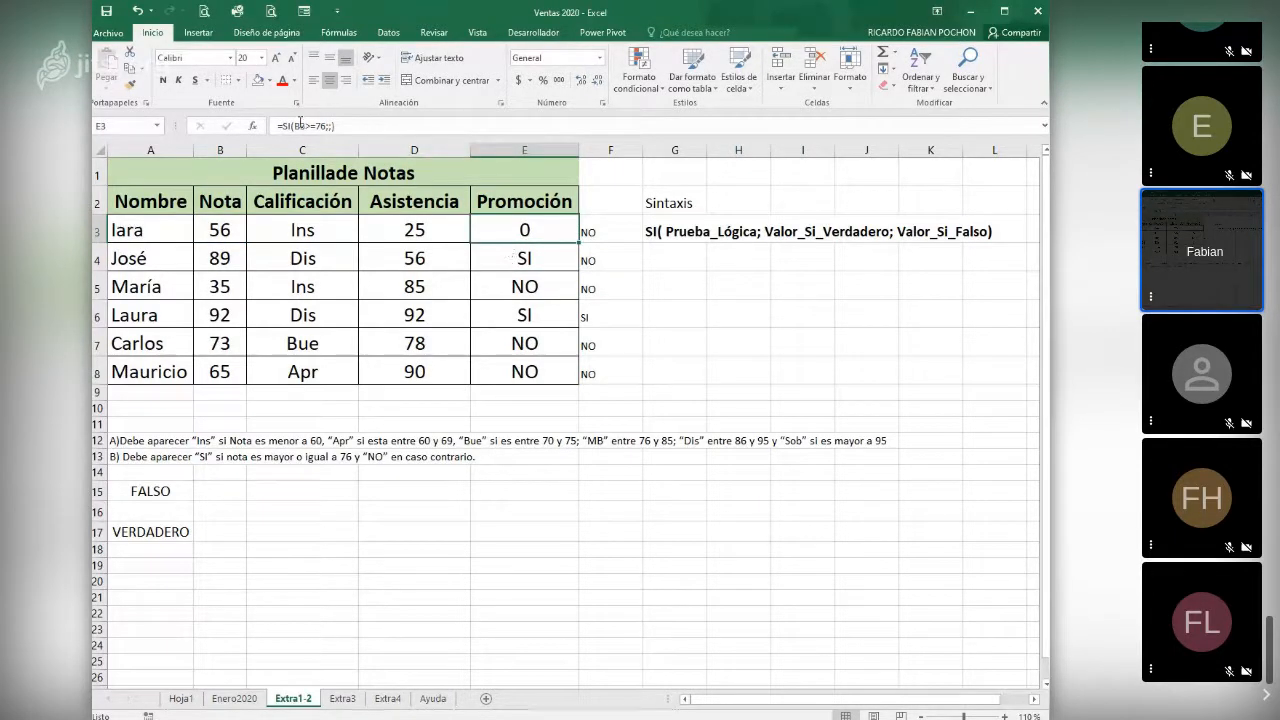
- Undo the last edits to the SI formula in E3 and the O formula in A15
click(137, 11)
click(137, 11)
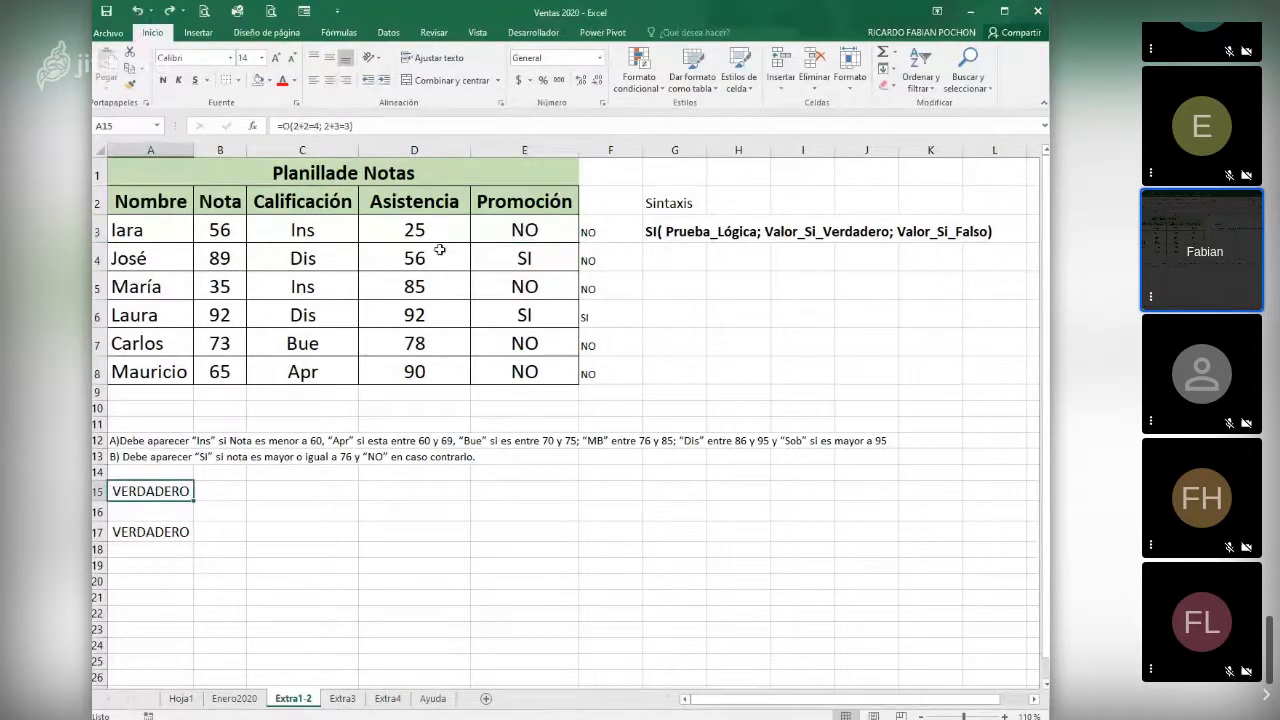
click(351, 489)
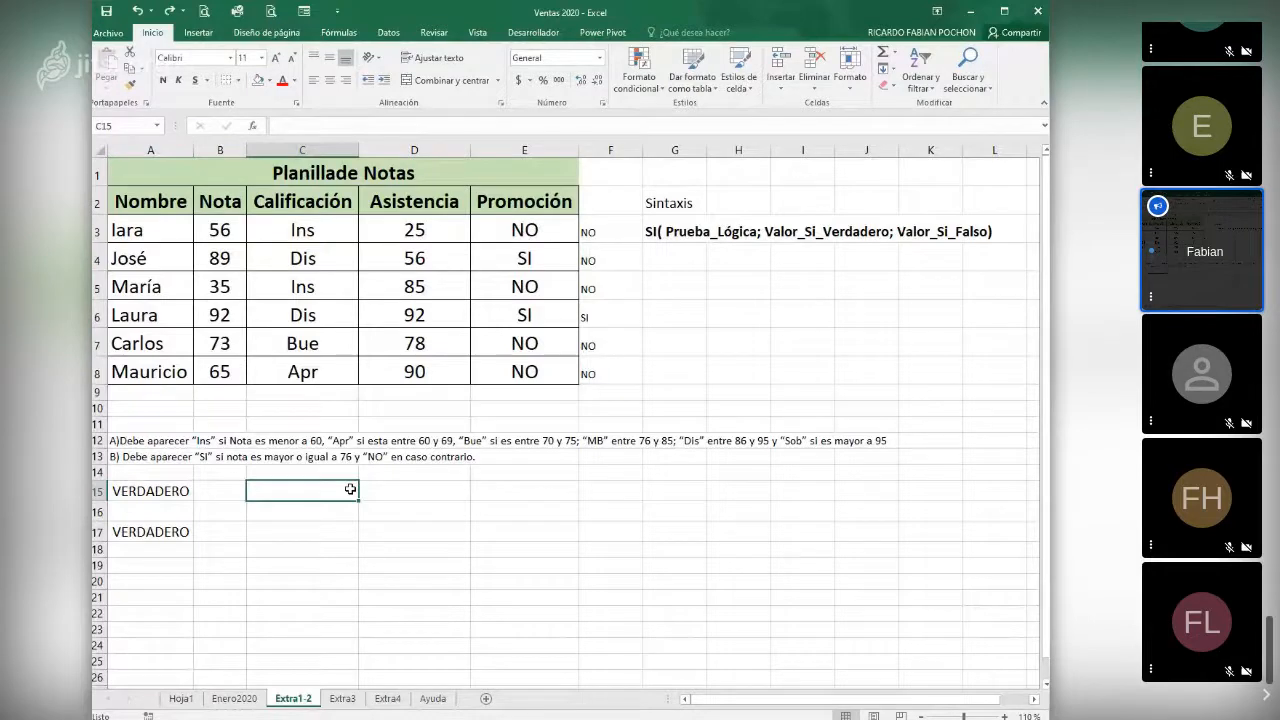
- Replace the O function in A15 with Y, keeping the conditions 2+2=4 and 2+3=3
click(179, 493)
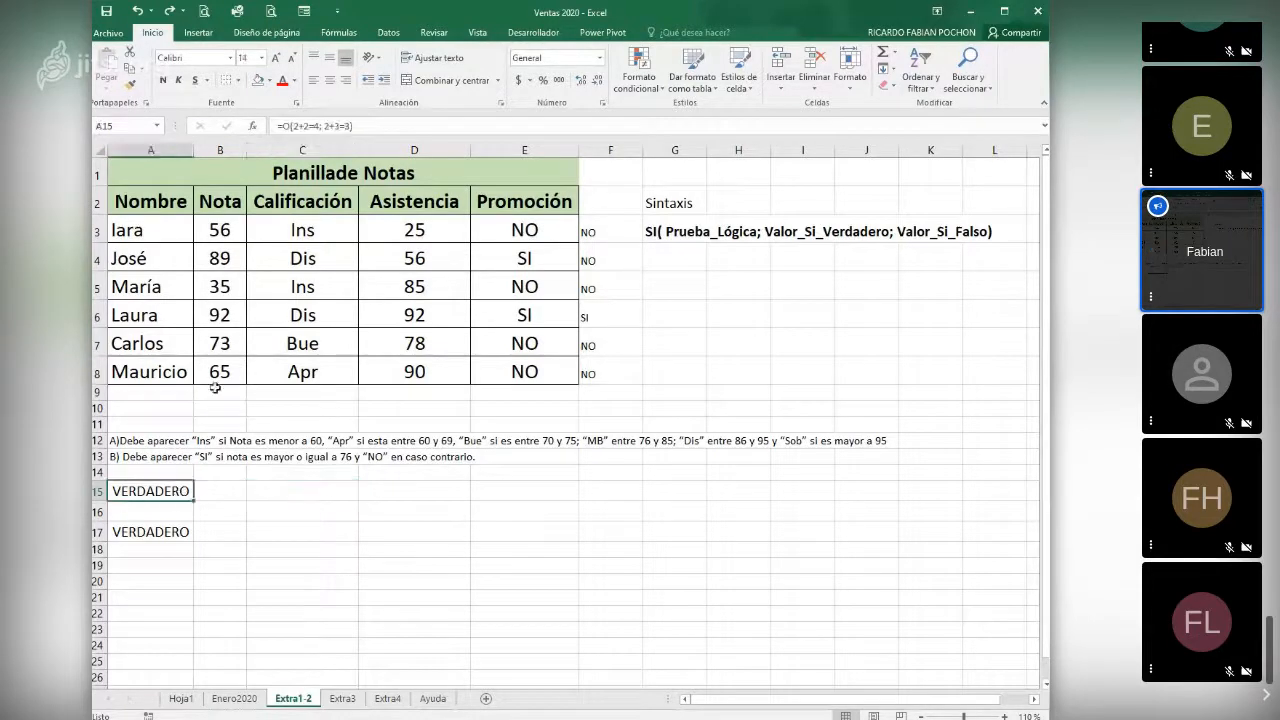
click(286, 127)
key(BackSpace)
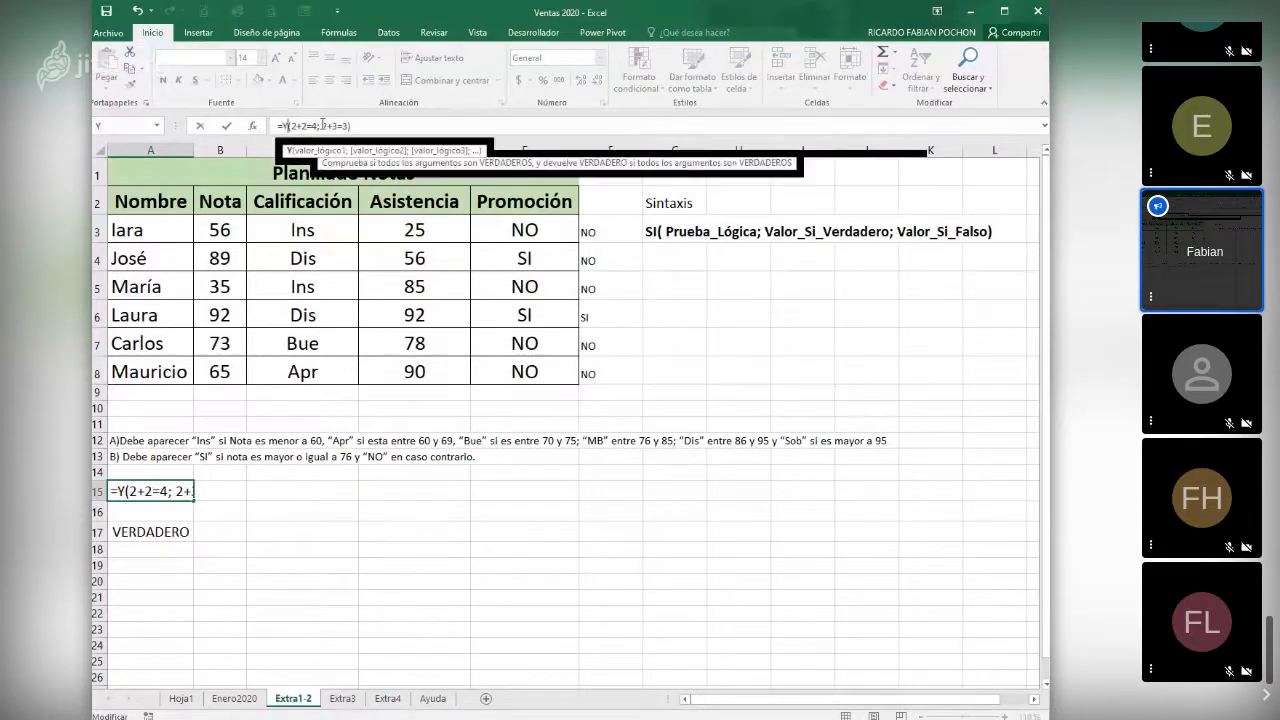
key(Return)
click(165, 494)
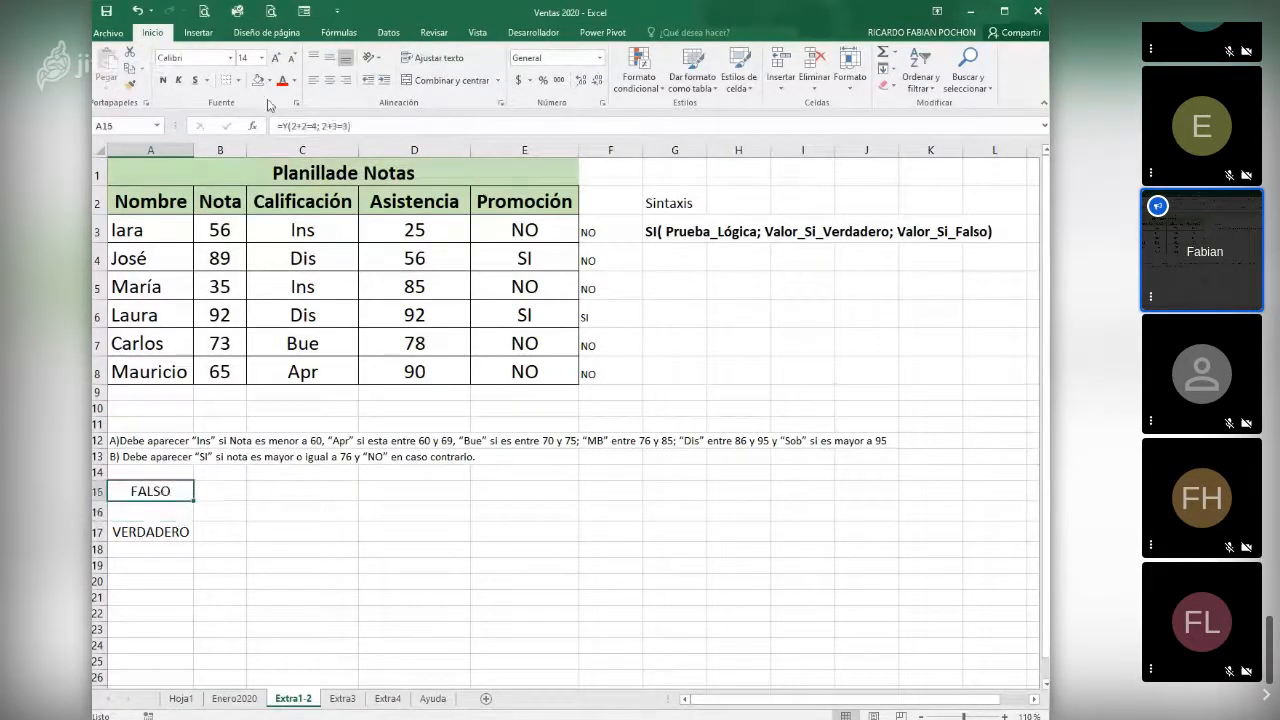
- Remove the leading equals sign from the Y formula in A15 and accept the entry as plain text
click(280, 126)
text(Y)
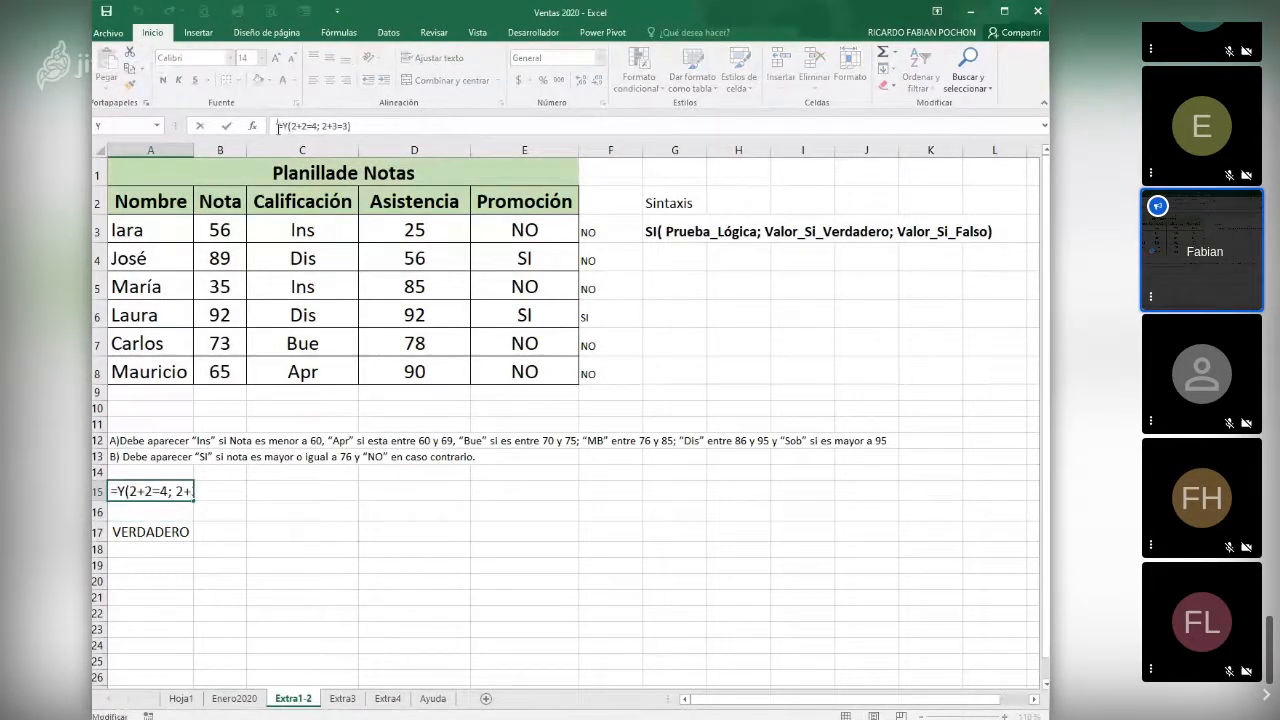
key(Delete)
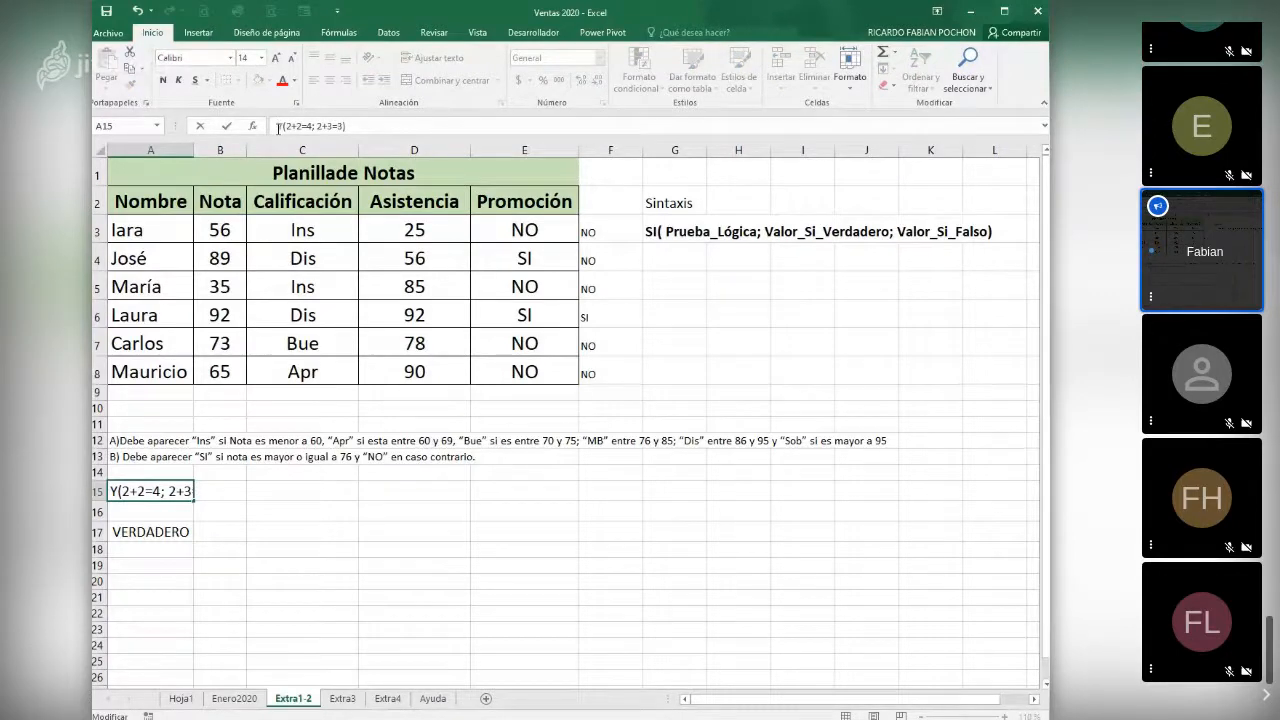
key(ctrl+Return)
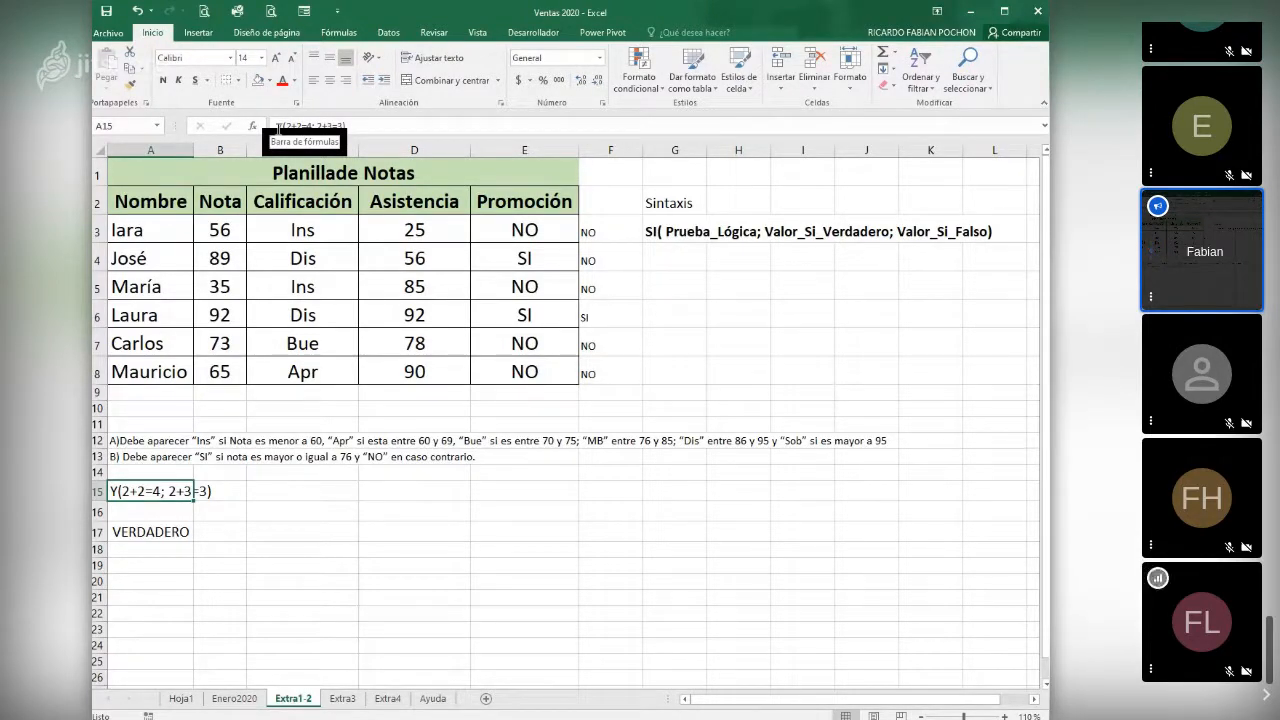
- Put the equals sign back at the start of A15 to make it a Y formula again
click(252, 126)
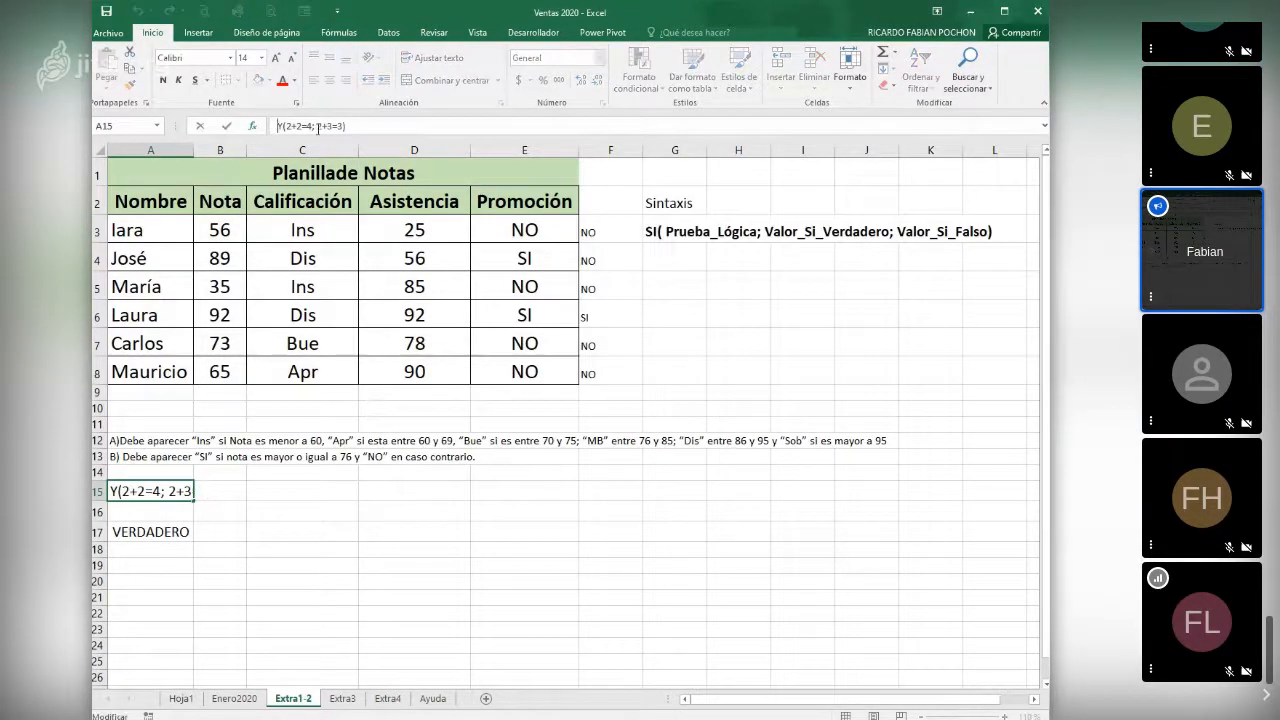
text(=)
key(Return)
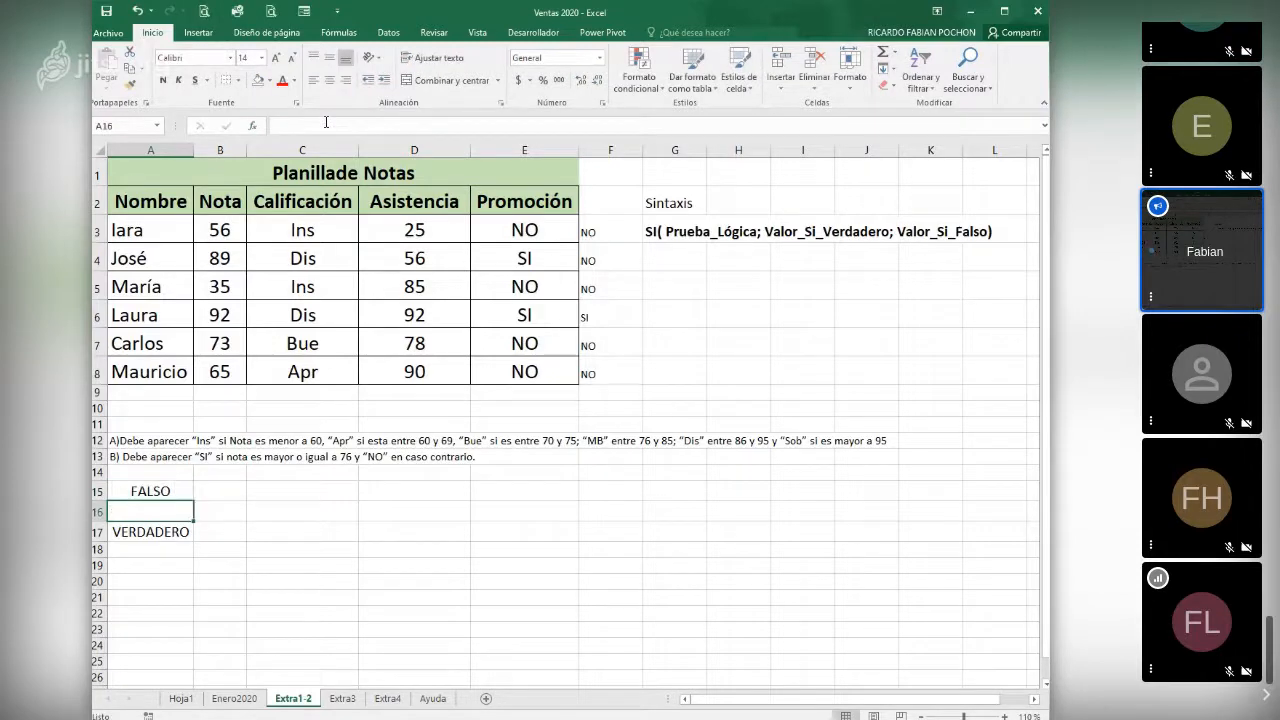
- Open the function arguments of the Y formula in A15 and add B3>76 as the third condition
click(253, 126)
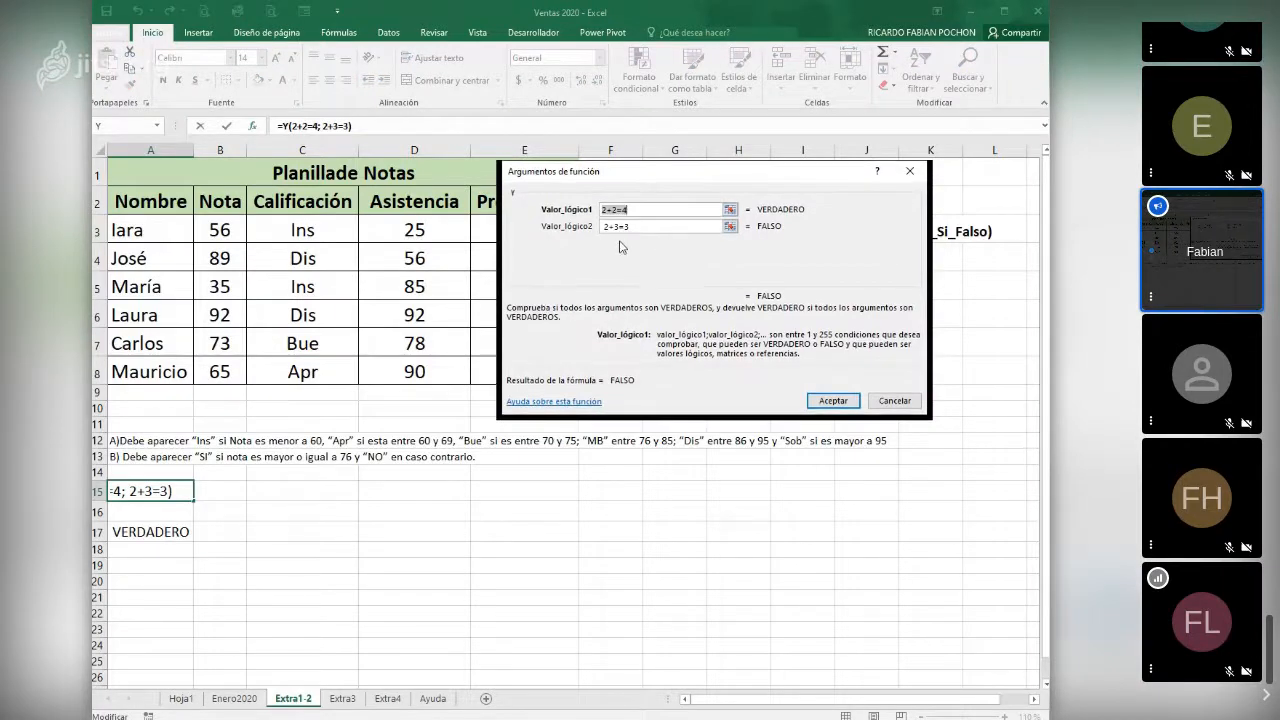
click(621, 229)
click(632, 243)
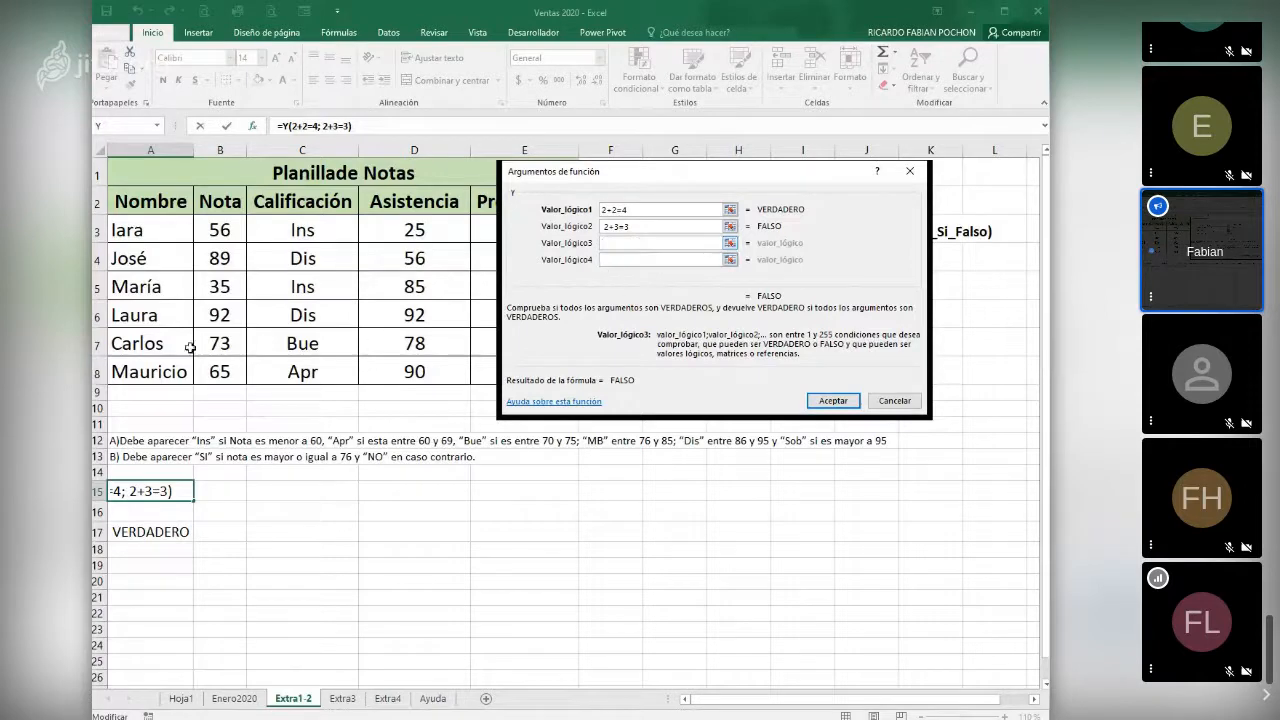
click(220, 234)
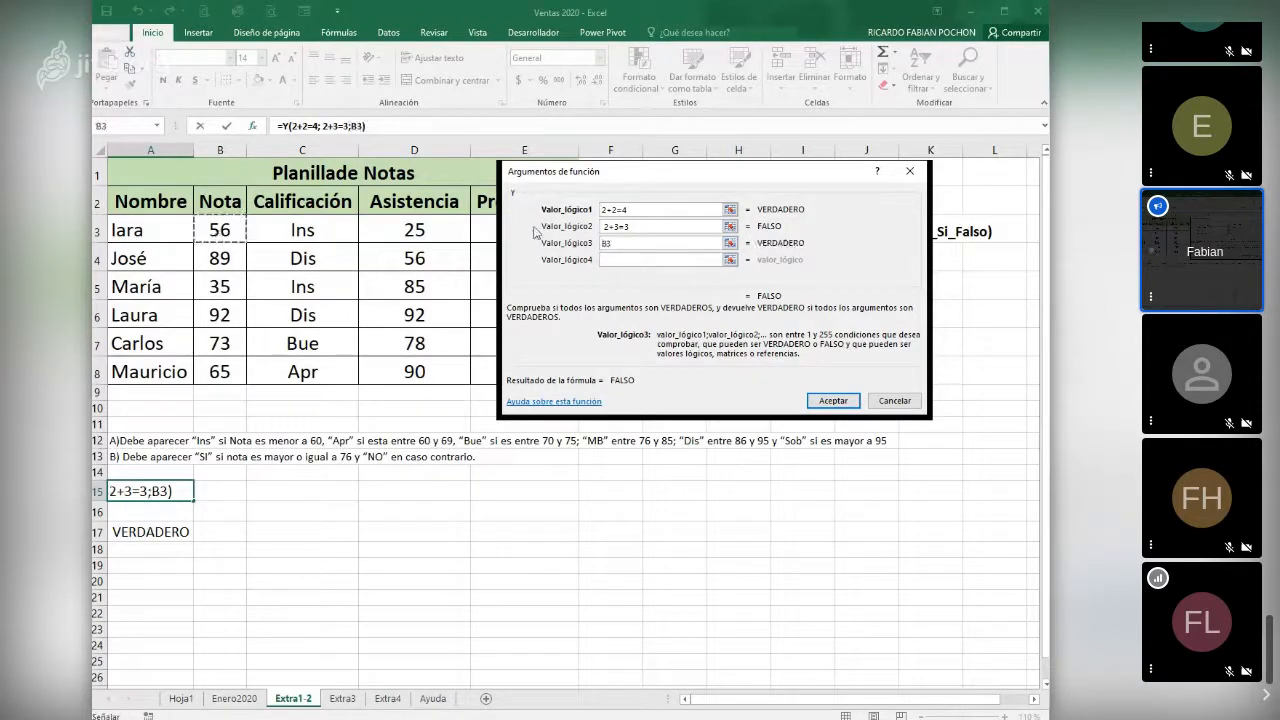
text(>76)
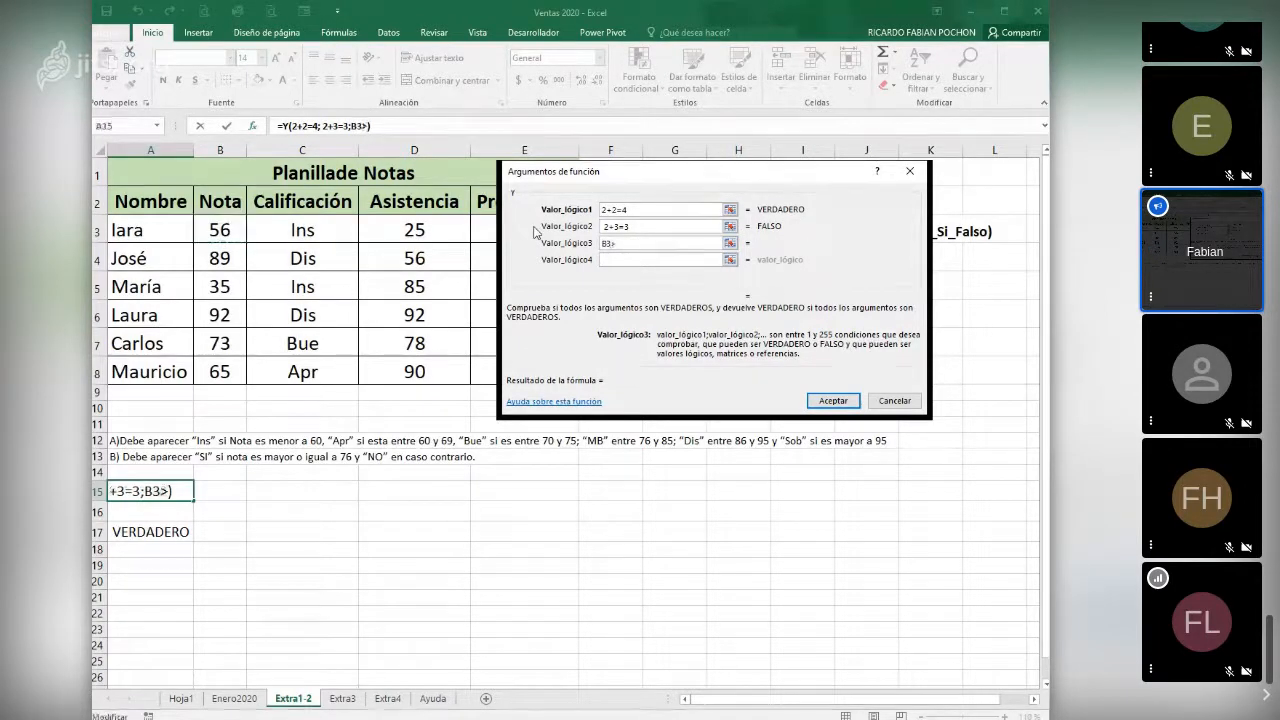
click(634, 260)
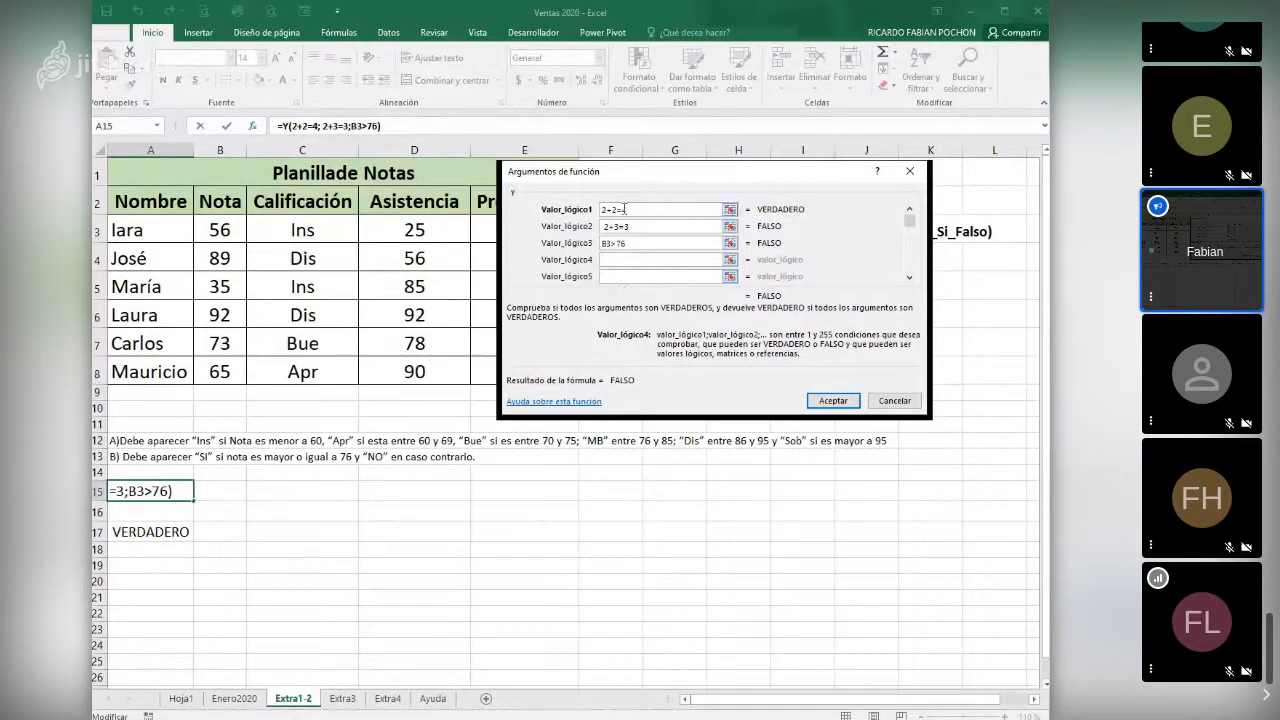
click(628, 259)
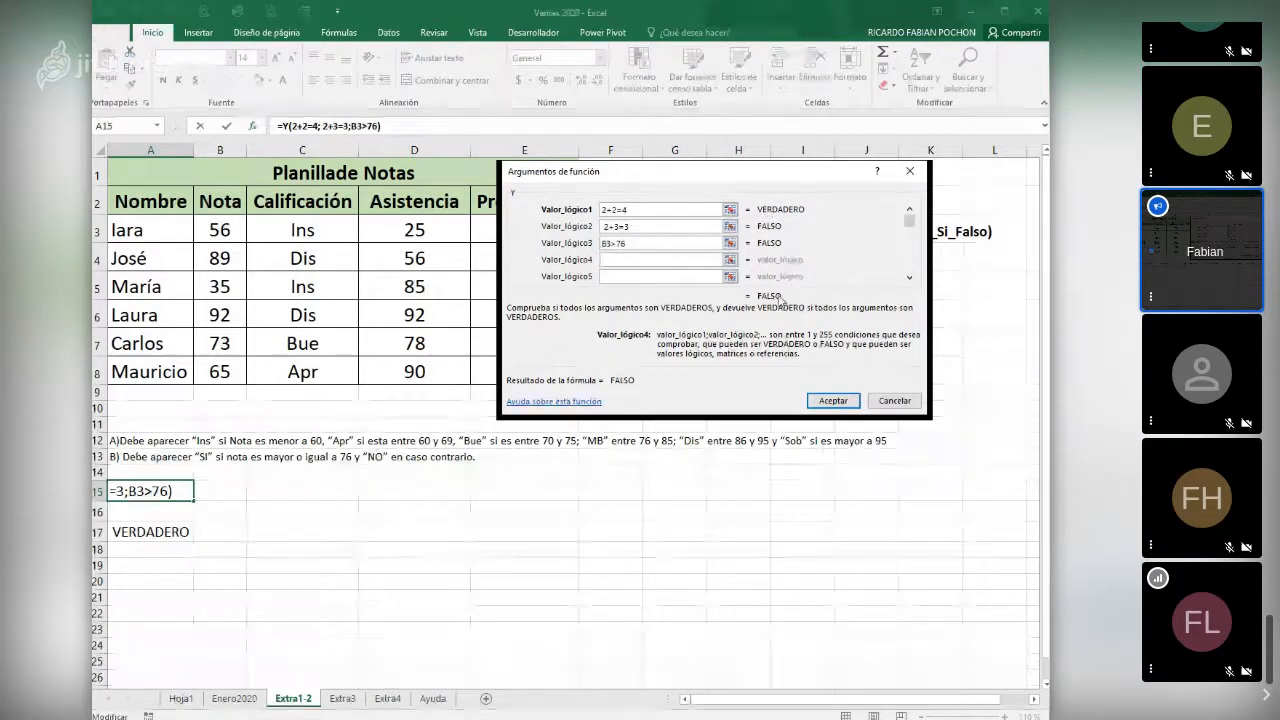
- Change the second condition of the Y function to 2+3=5
click(640, 228)
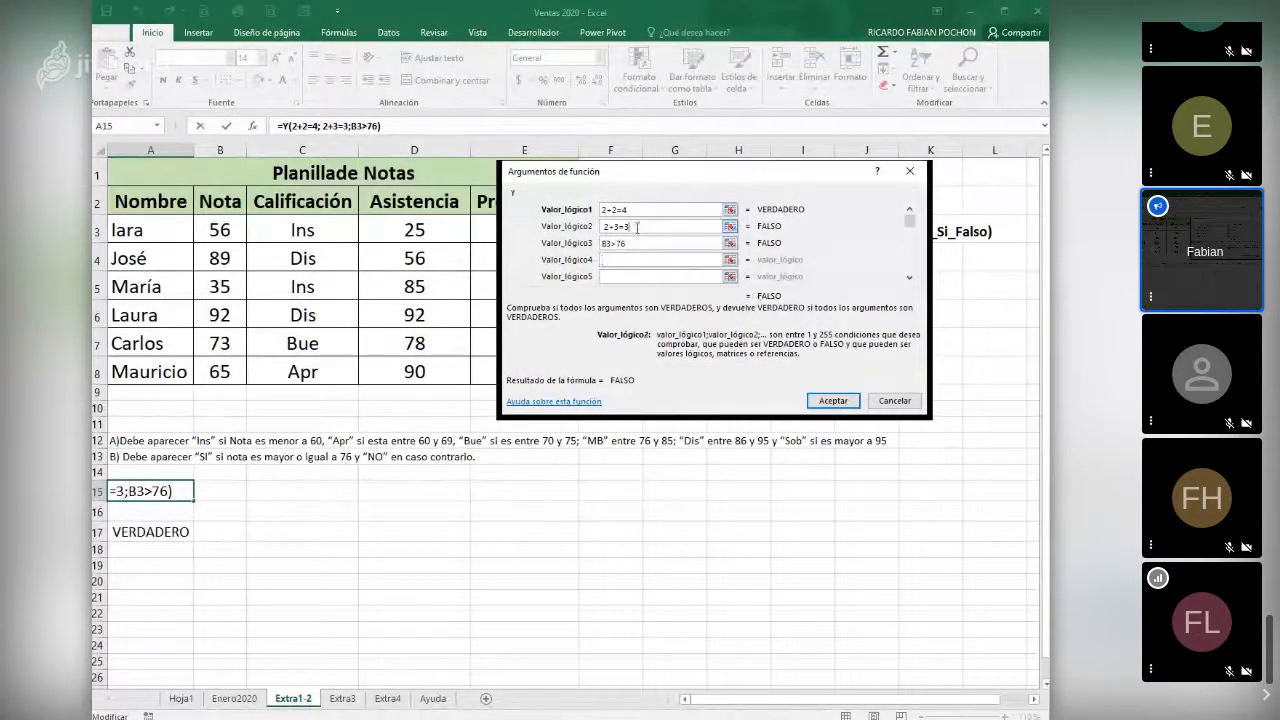
key(BackSpace)
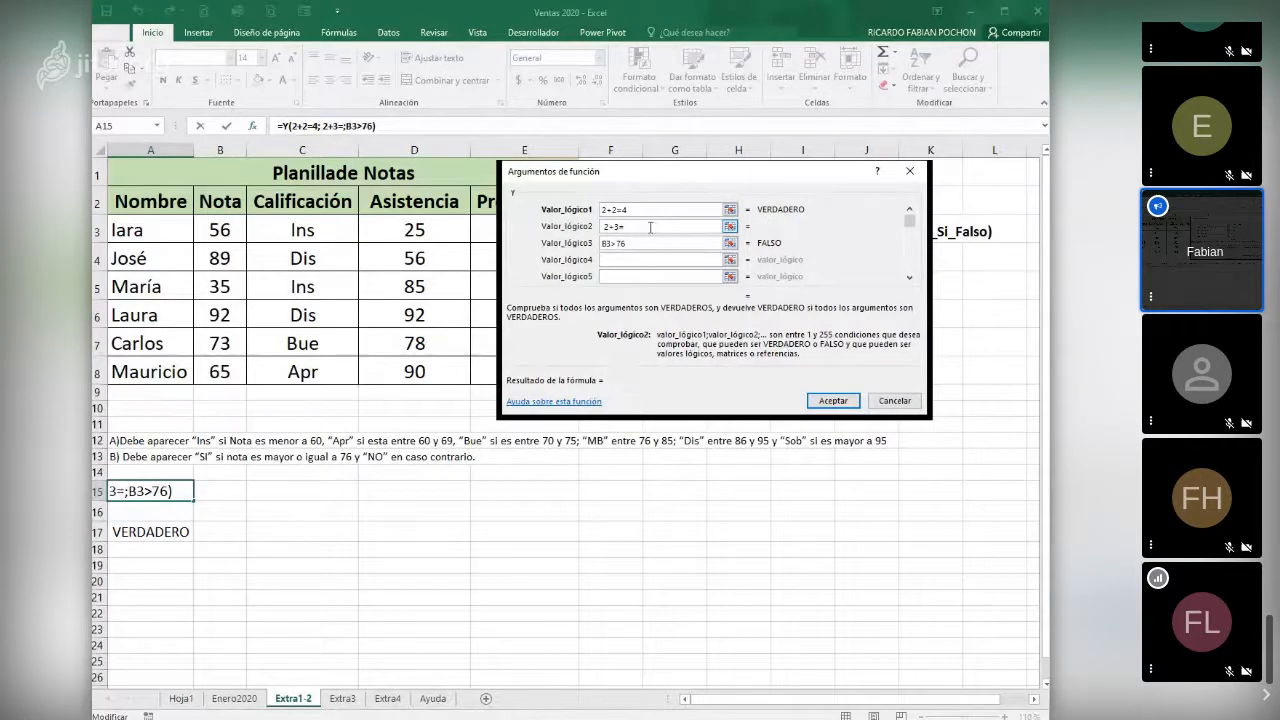
text(5)
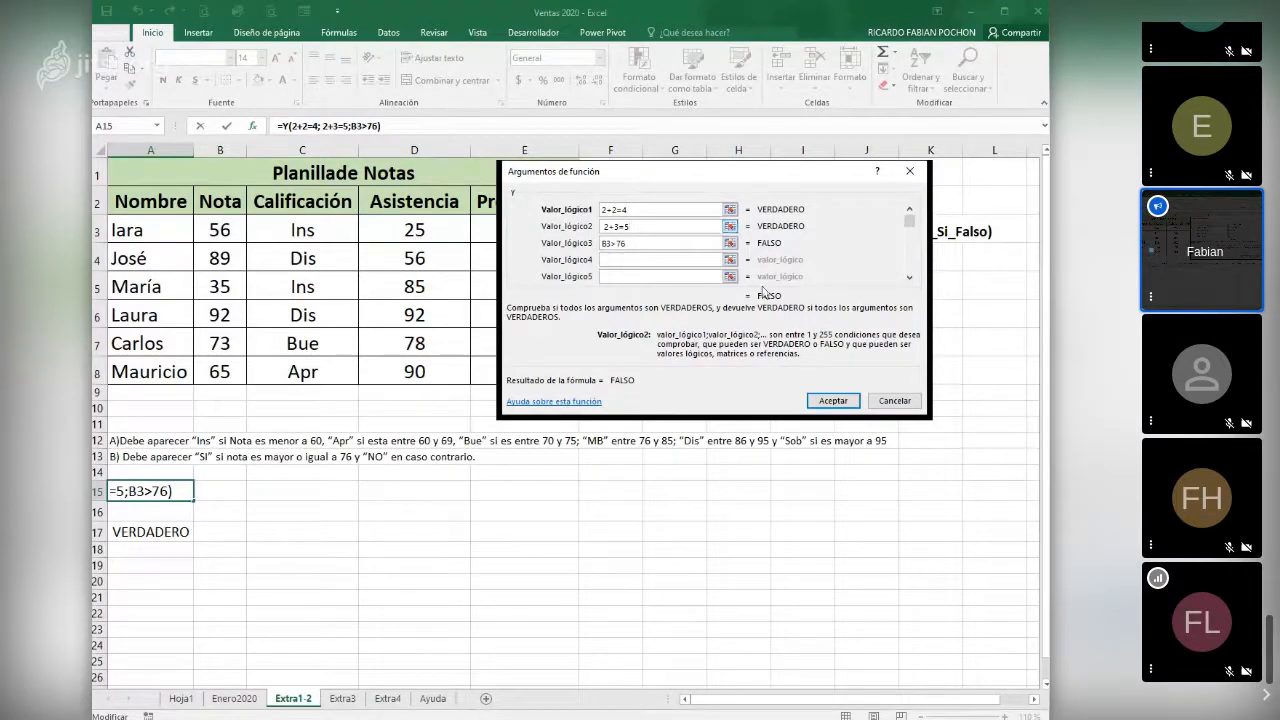
- Change the third condition of the Y function to B3<76 and cancel the argument edits
click(620, 244)
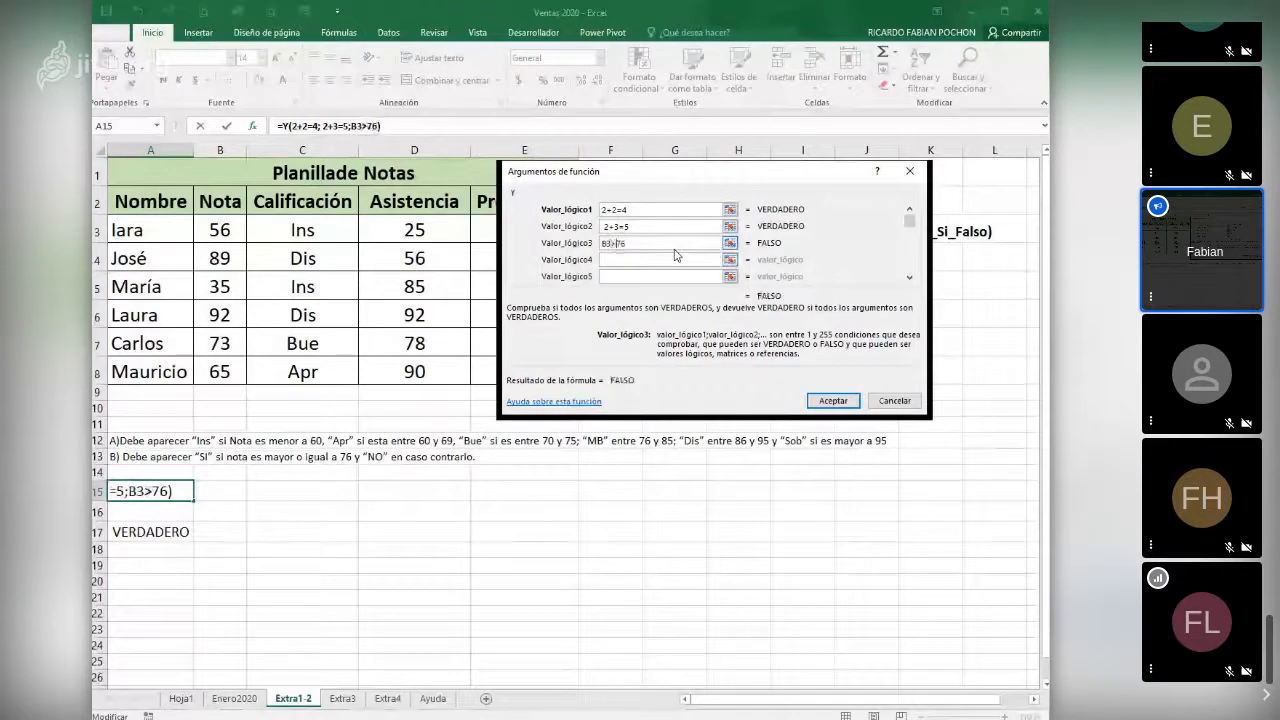
key(BackSpace)
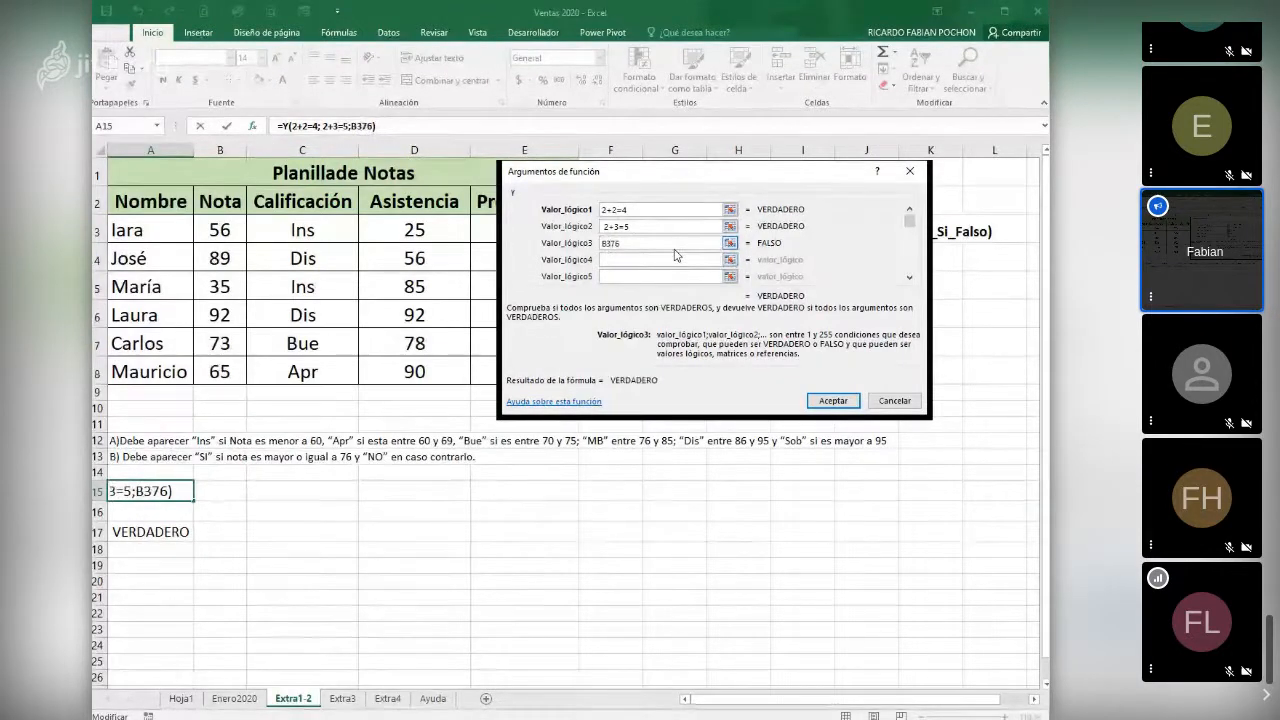
text(<)
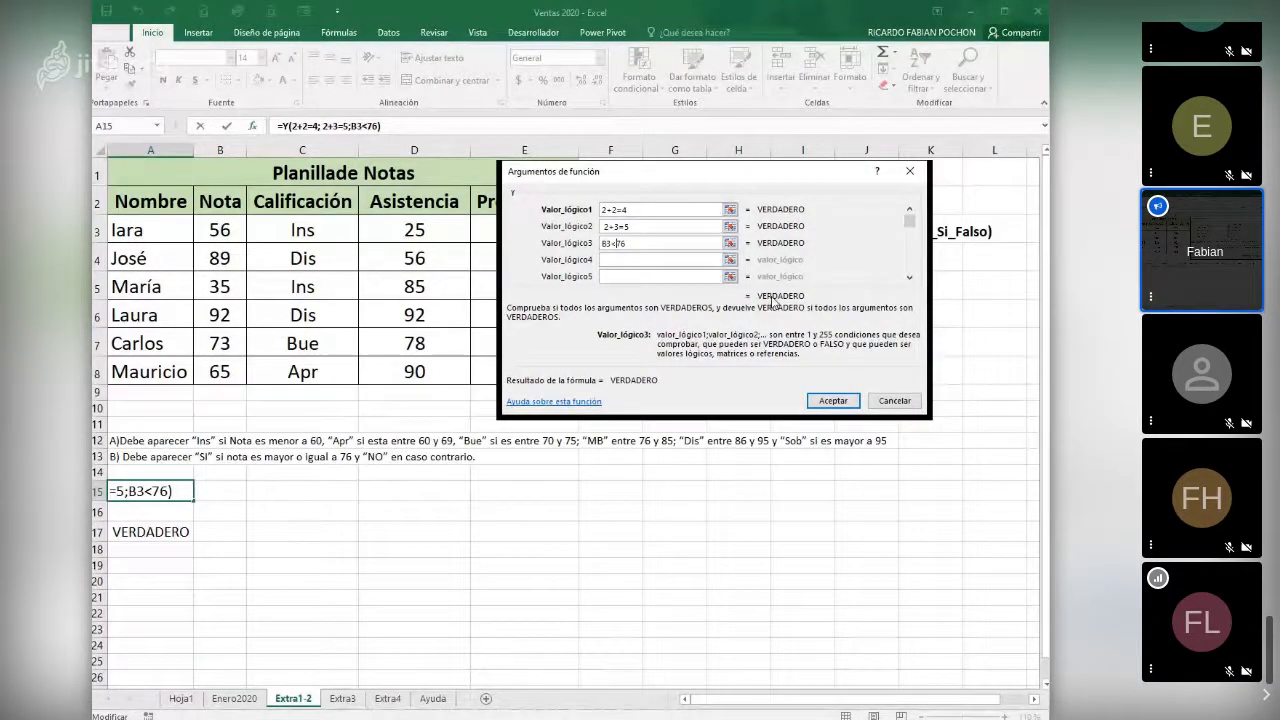
click(888, 401)
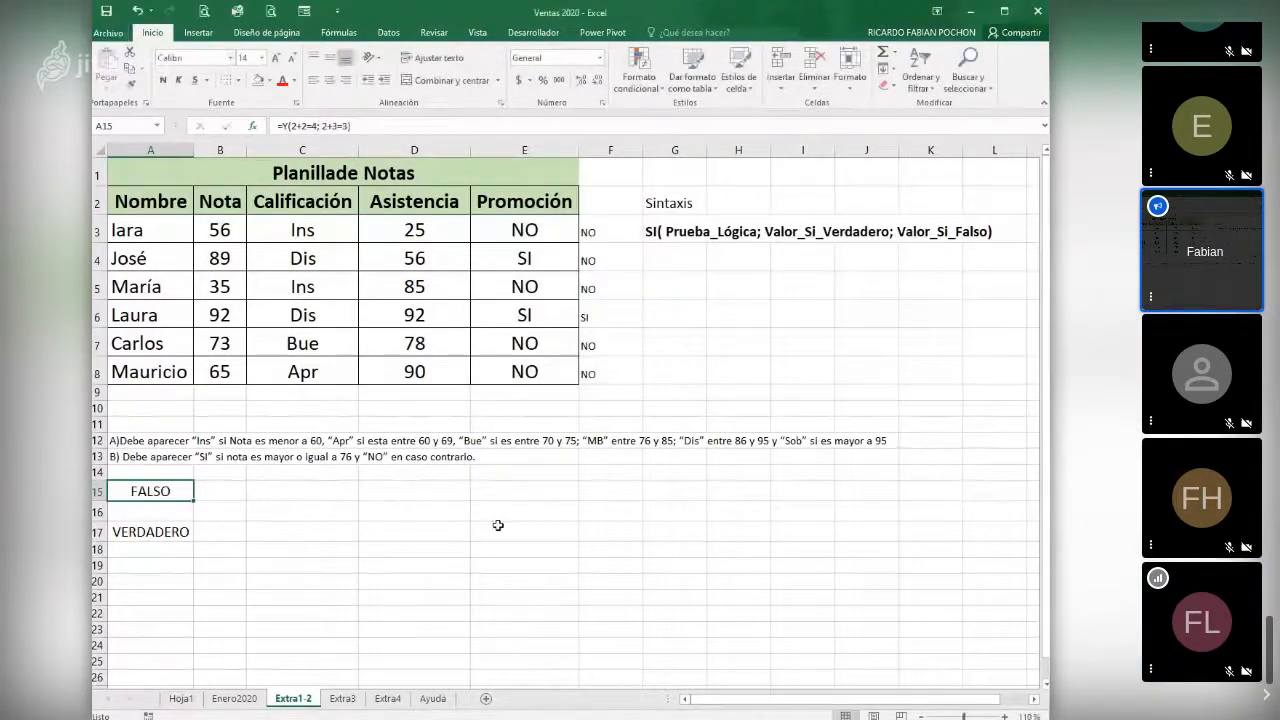
- On the Extra3 sheet, insert the logical function SI in E3, the Mejor Precio cell for Harina
click(343, 698)
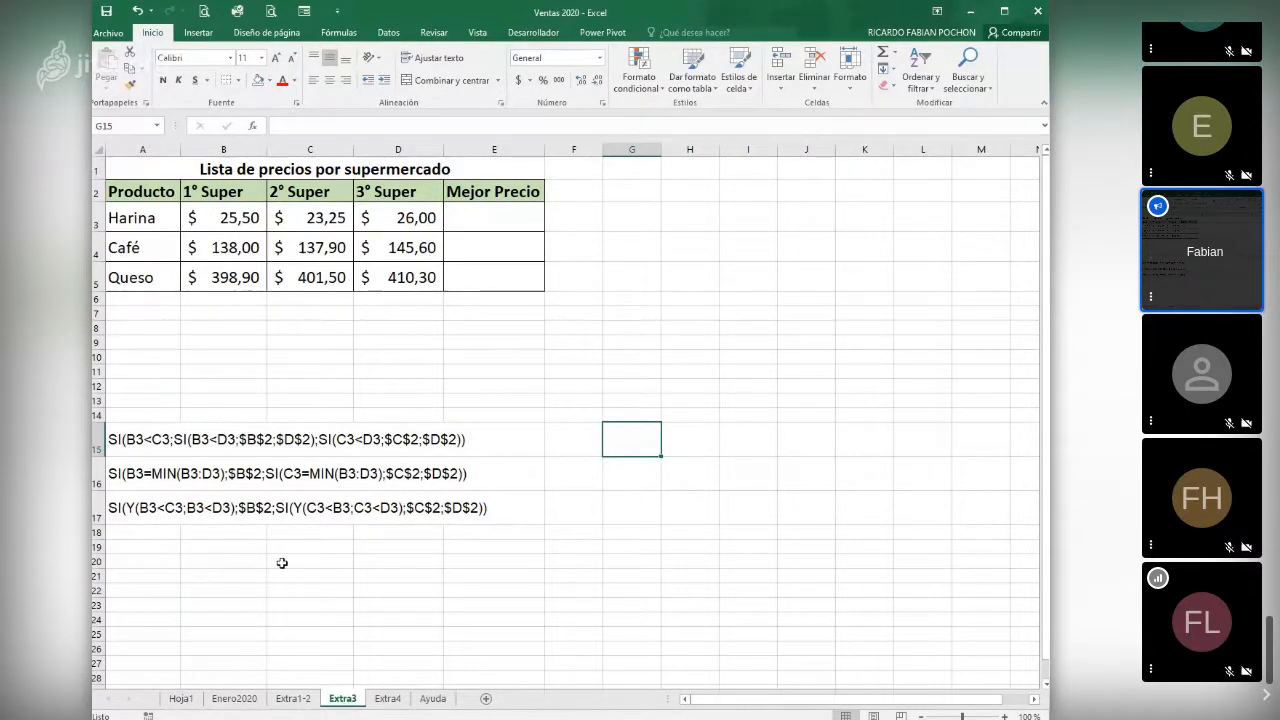
click(480, 220)
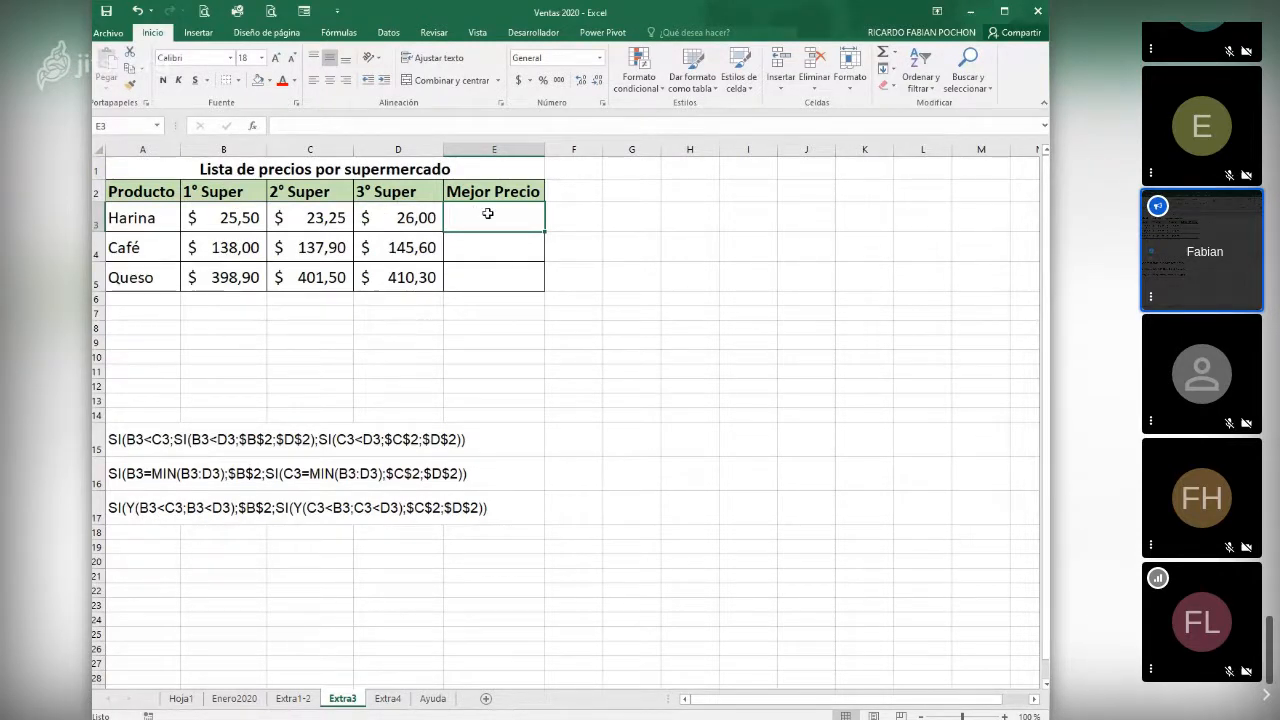
click(260, 131)
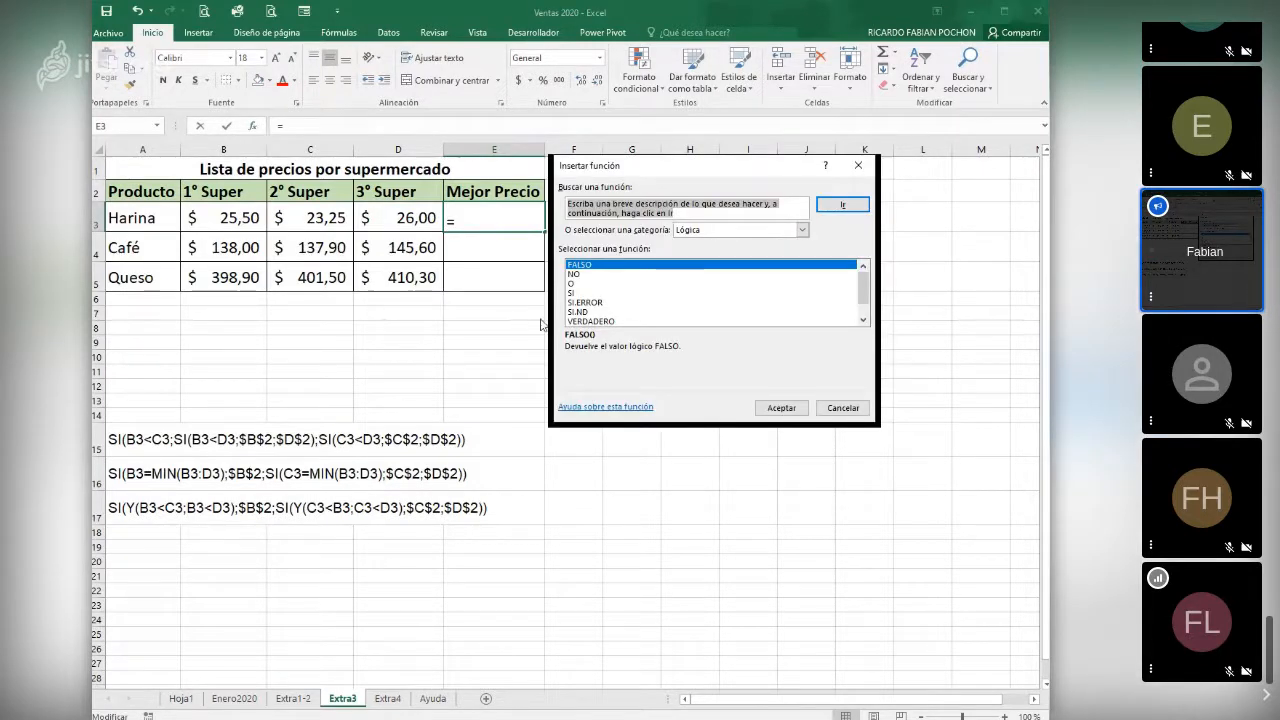
click(576, 284)
click(577, 293)
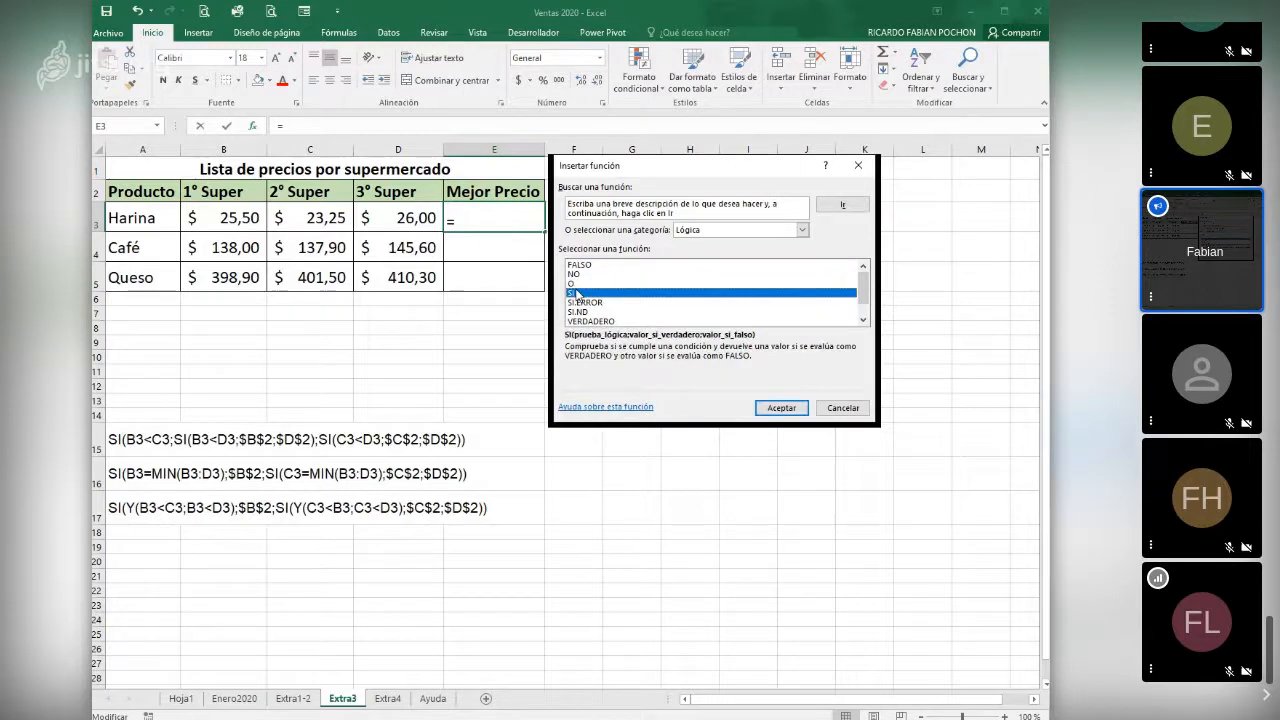
click(781, 408)
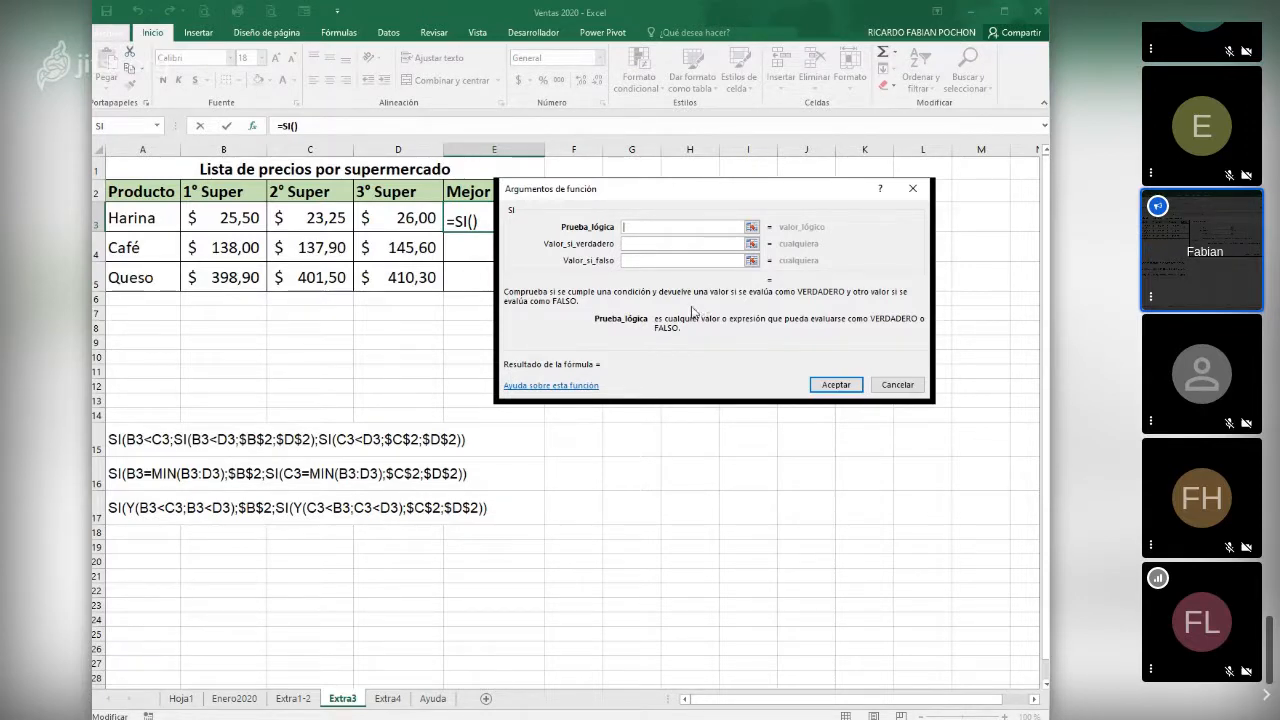
- Set the logical test of the SI function in E3 to B3<C3
click(219, 220)
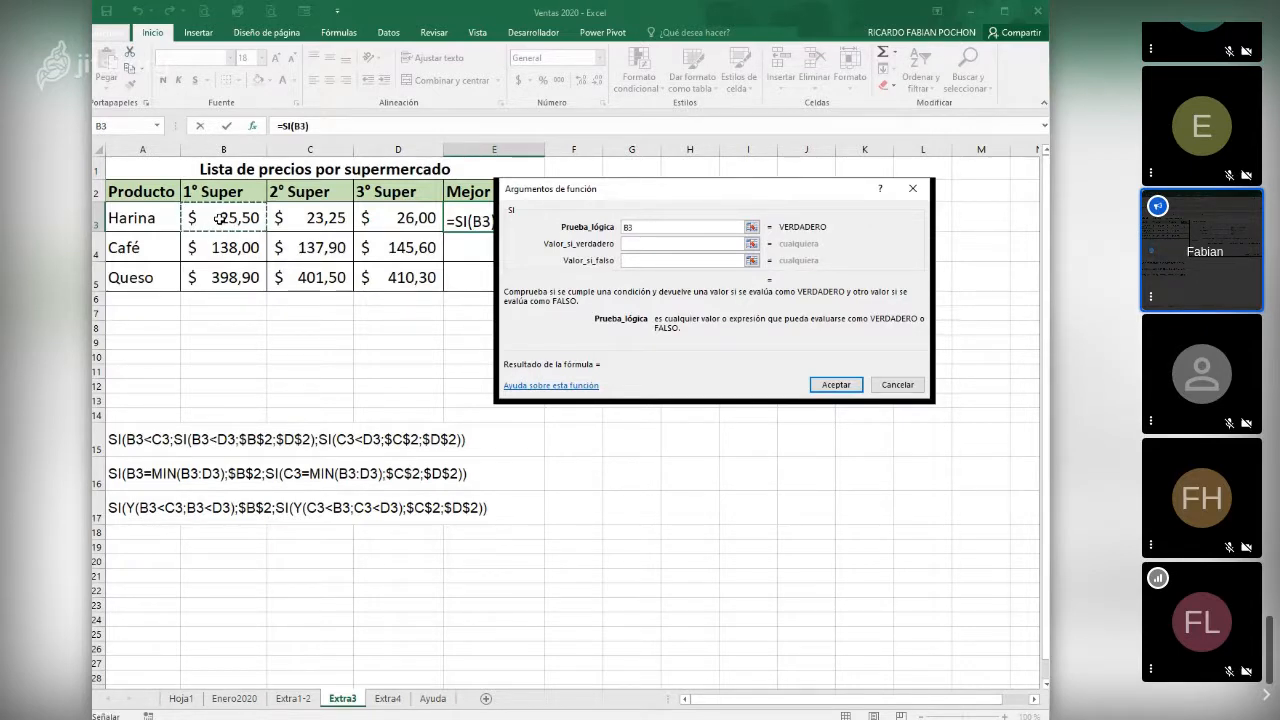
text(<)
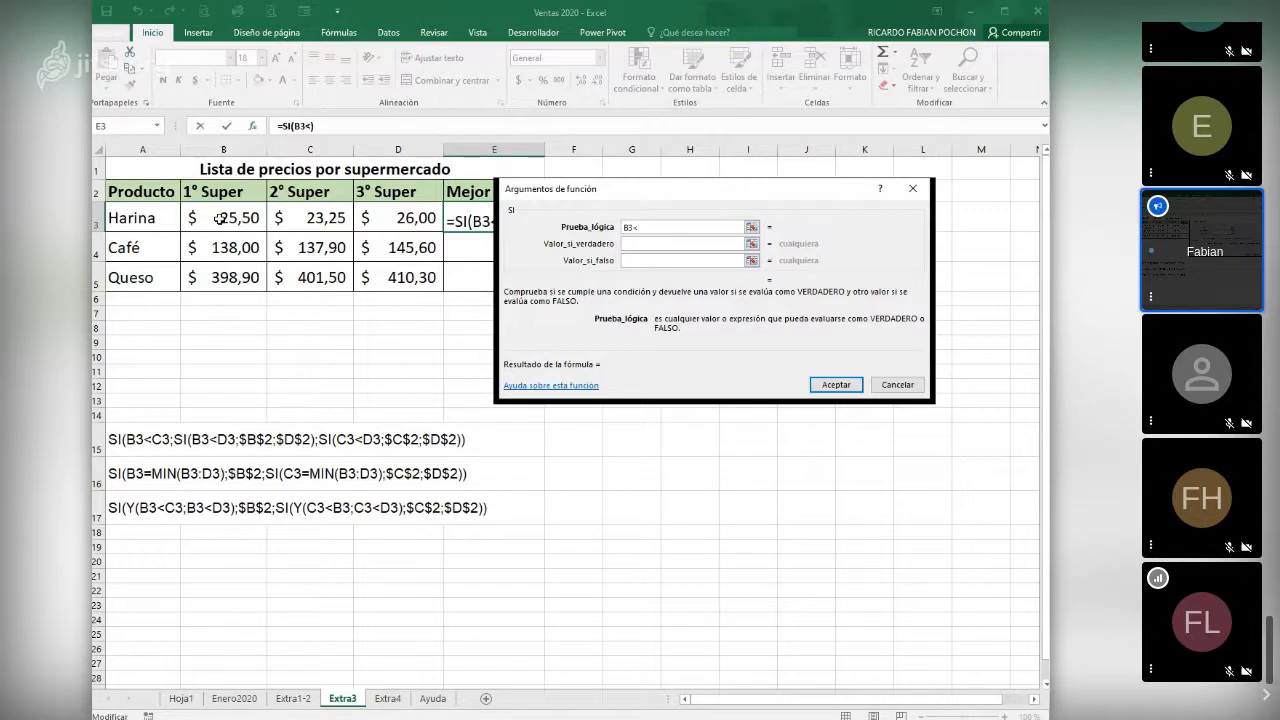
click(323, 217)
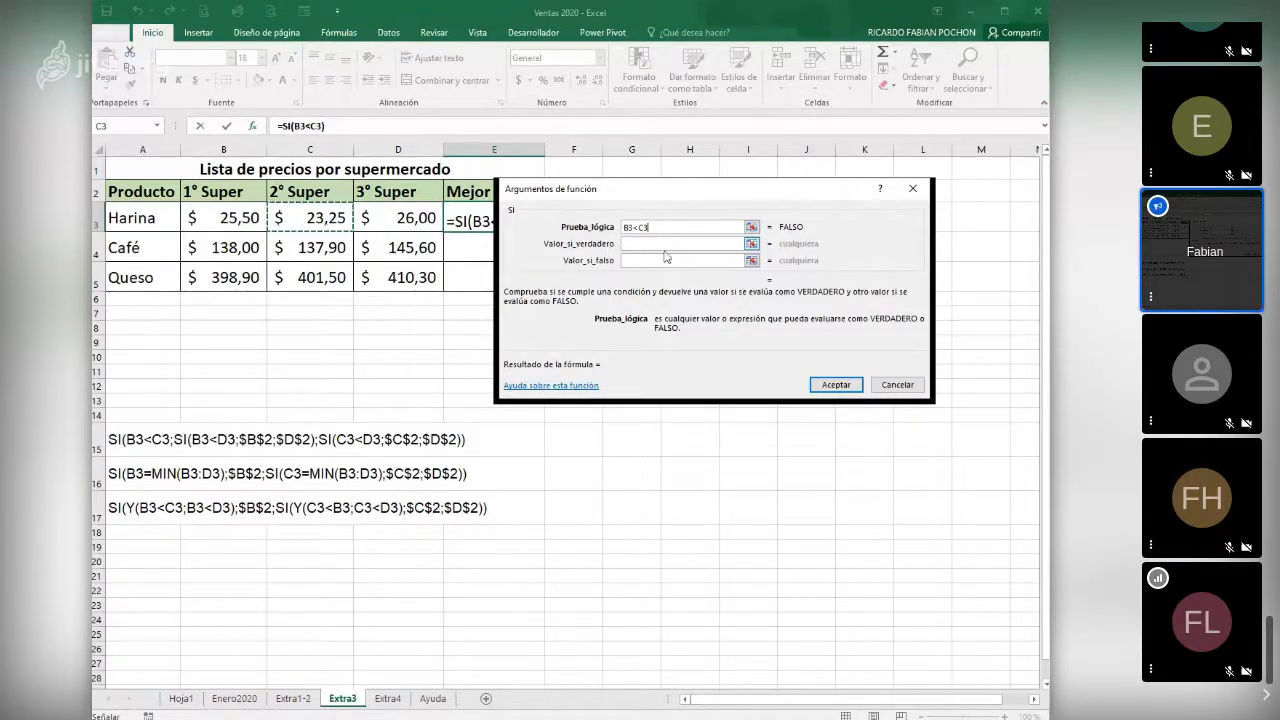
- Nest a second SI function as the value-if-true argument in E3, with the logical test B3<D3
click(630, 245)
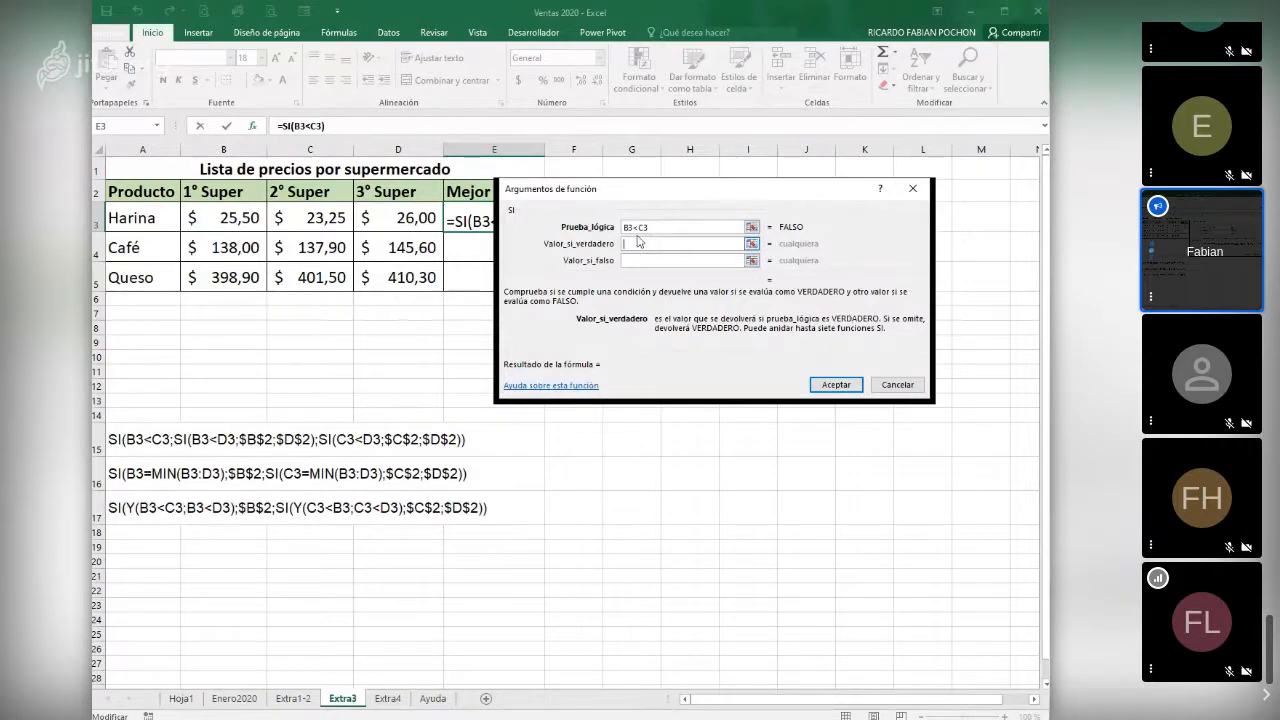
click(157, 127)
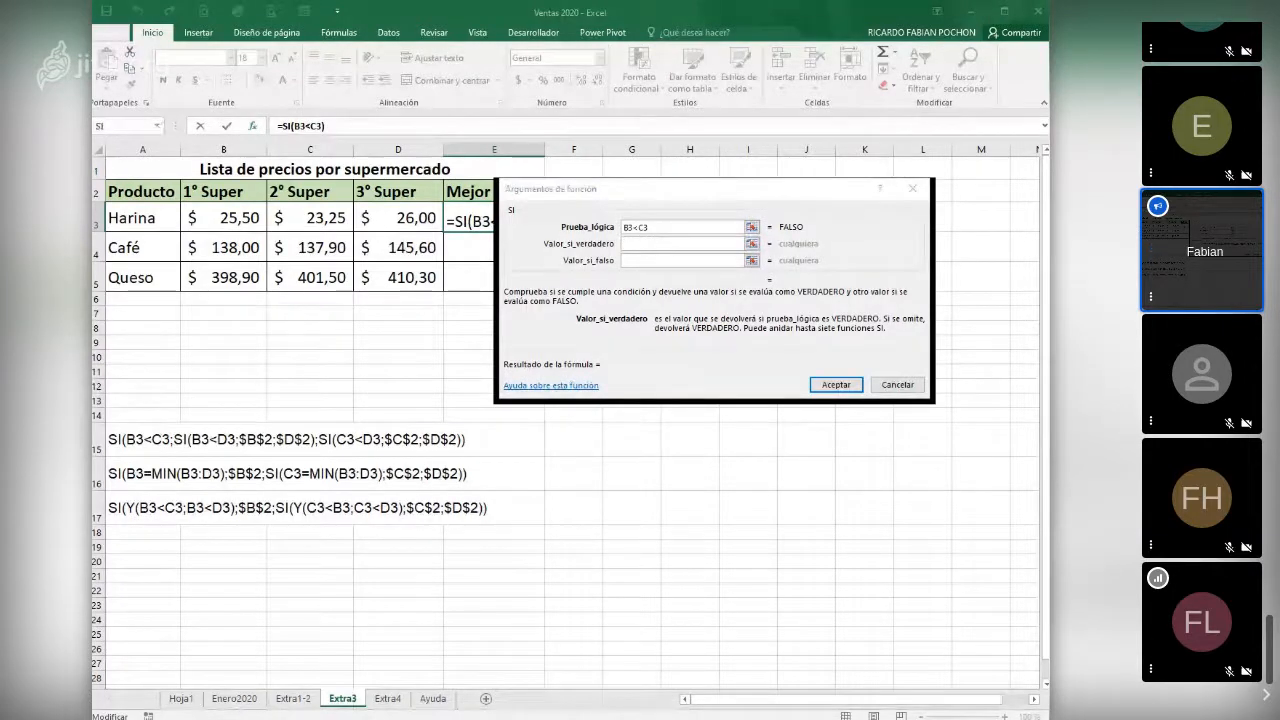
click(140, 149)
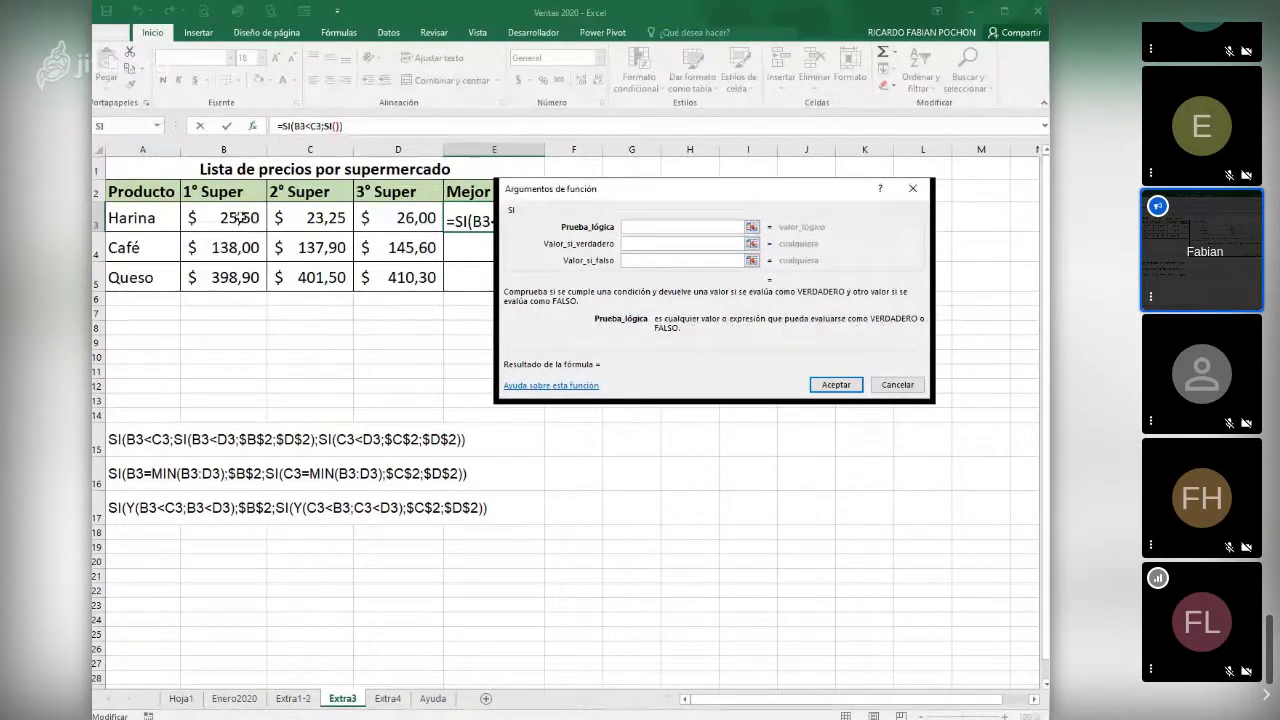
click(240, 217)
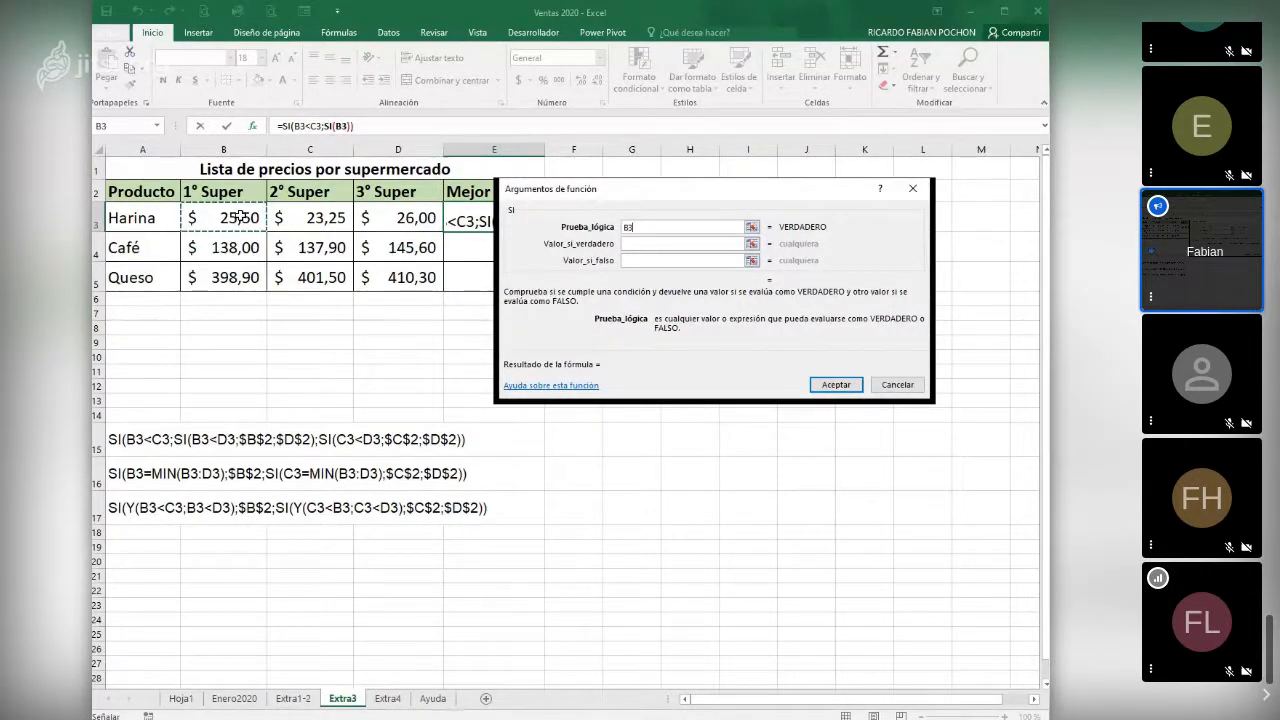
text(<)
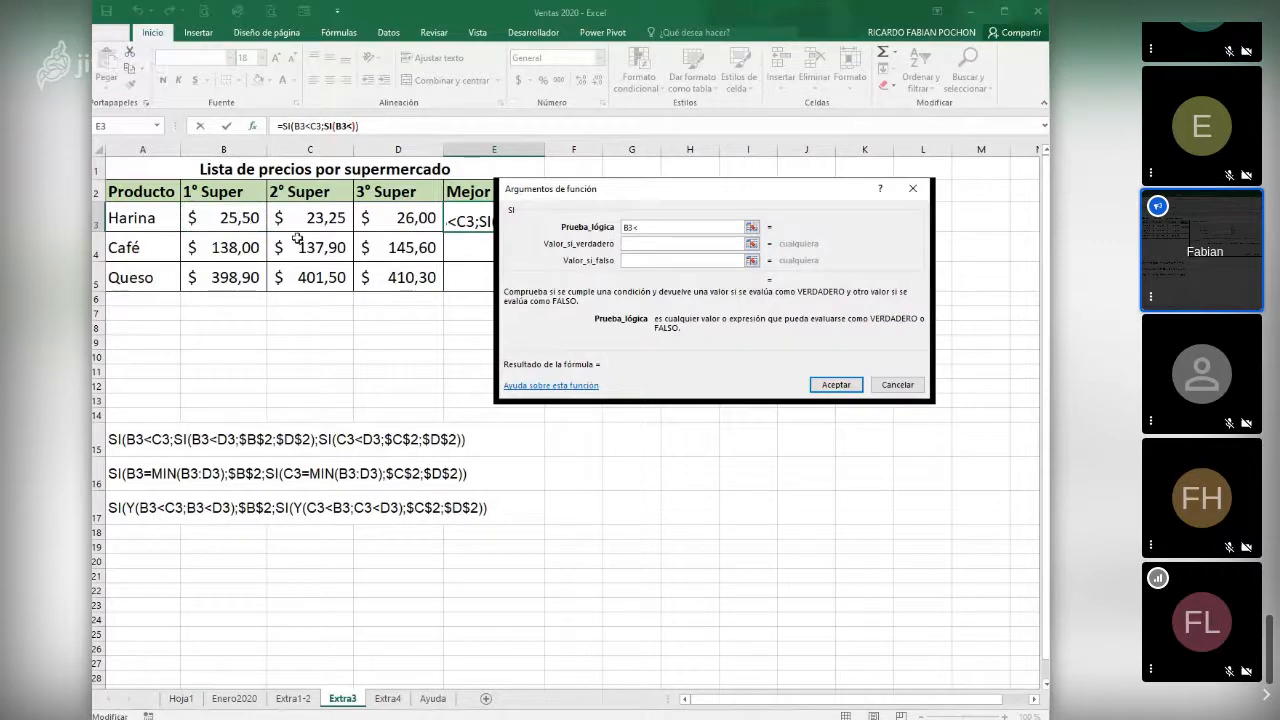
click(385, 218)
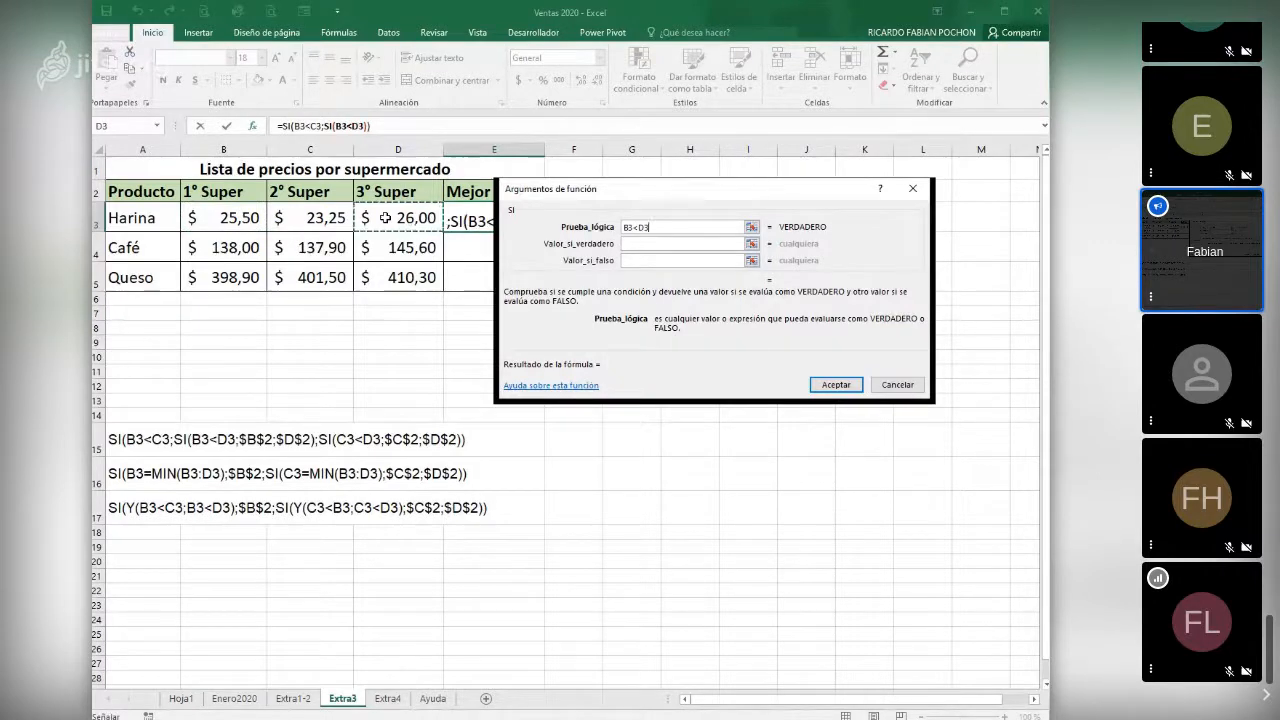
- Set the nested SI function to return B3 if true and D3 if false
click(646, 241)
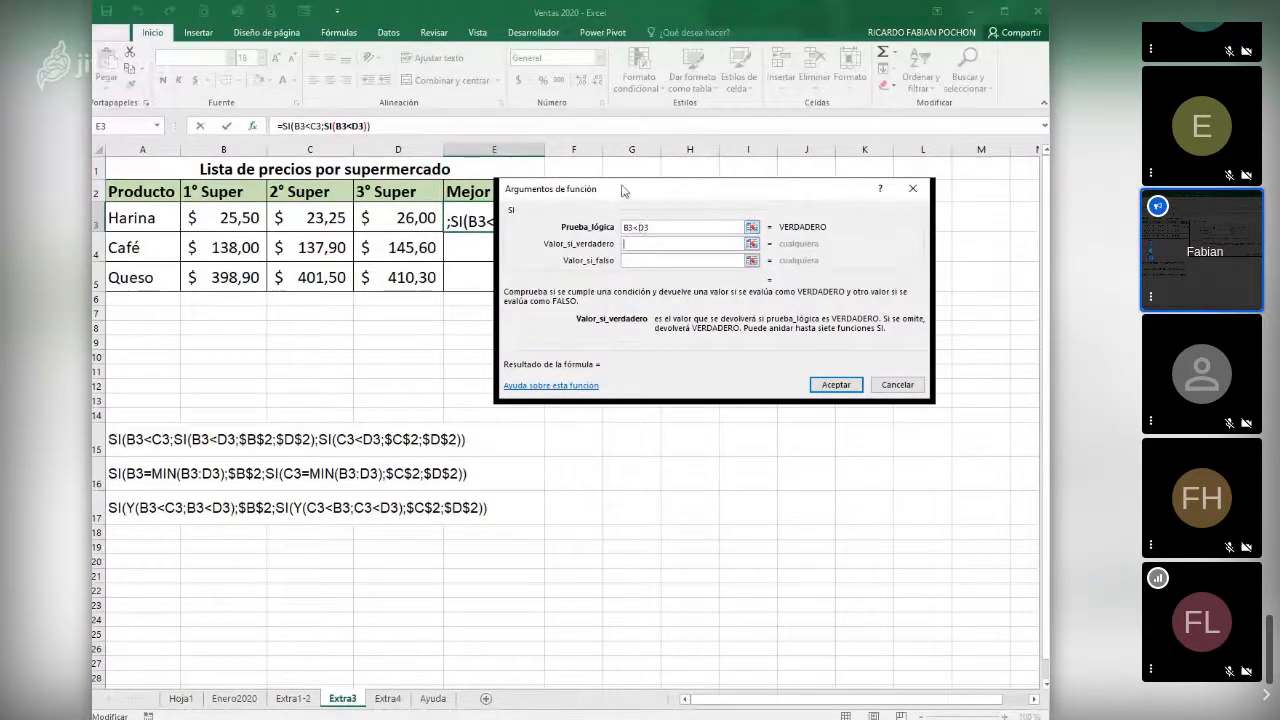
drag(623, 190, 645, 191)
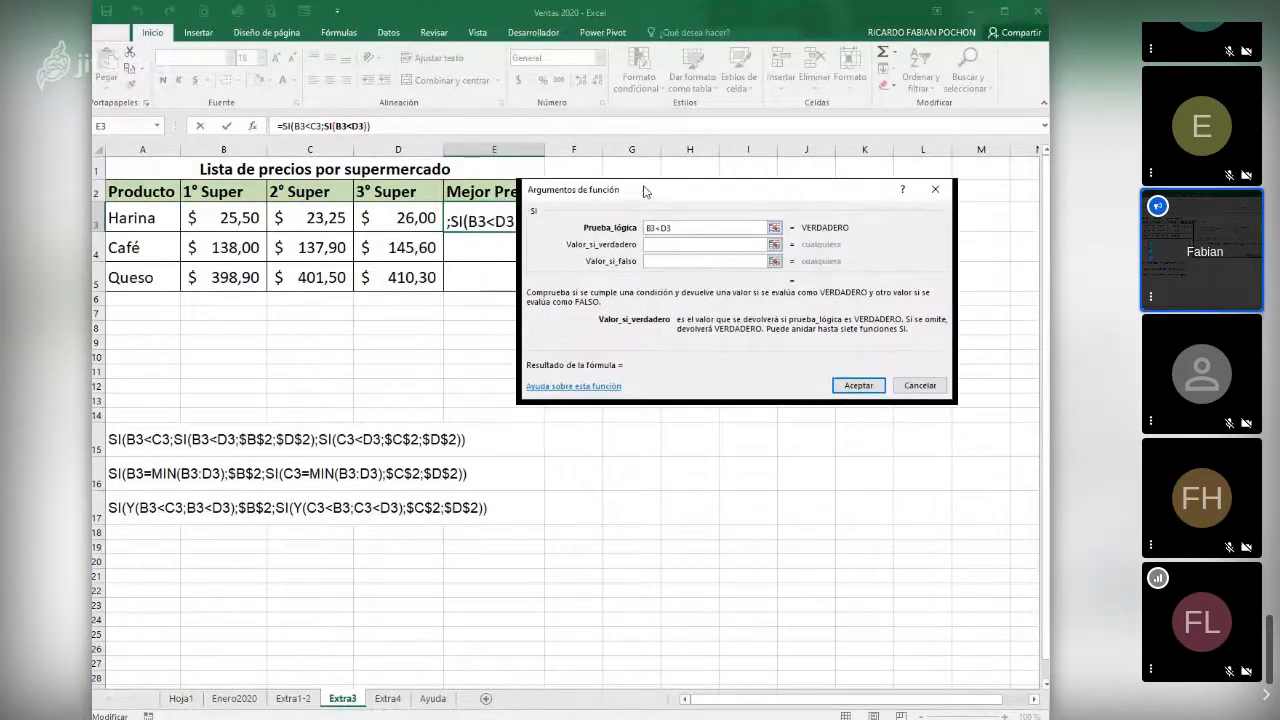
click(228, 217)
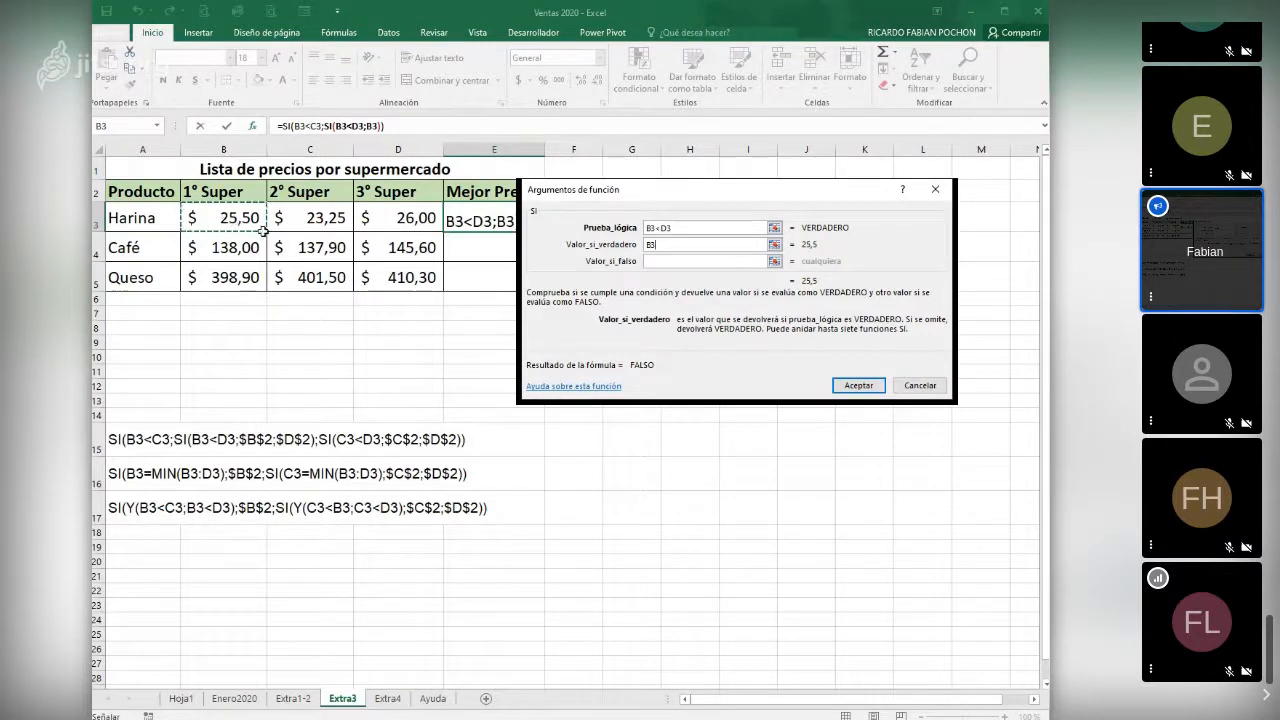
click(660, 260)
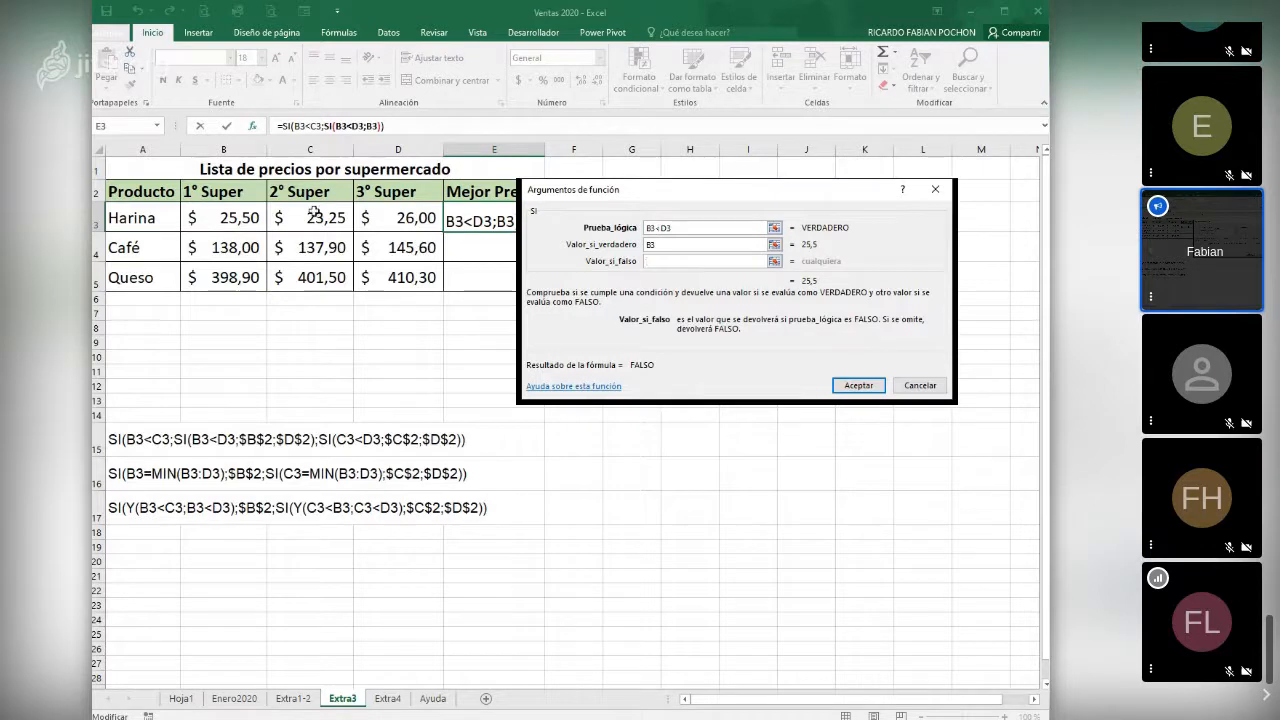
click(655, 245)
key(Tab)
click(410, 215)
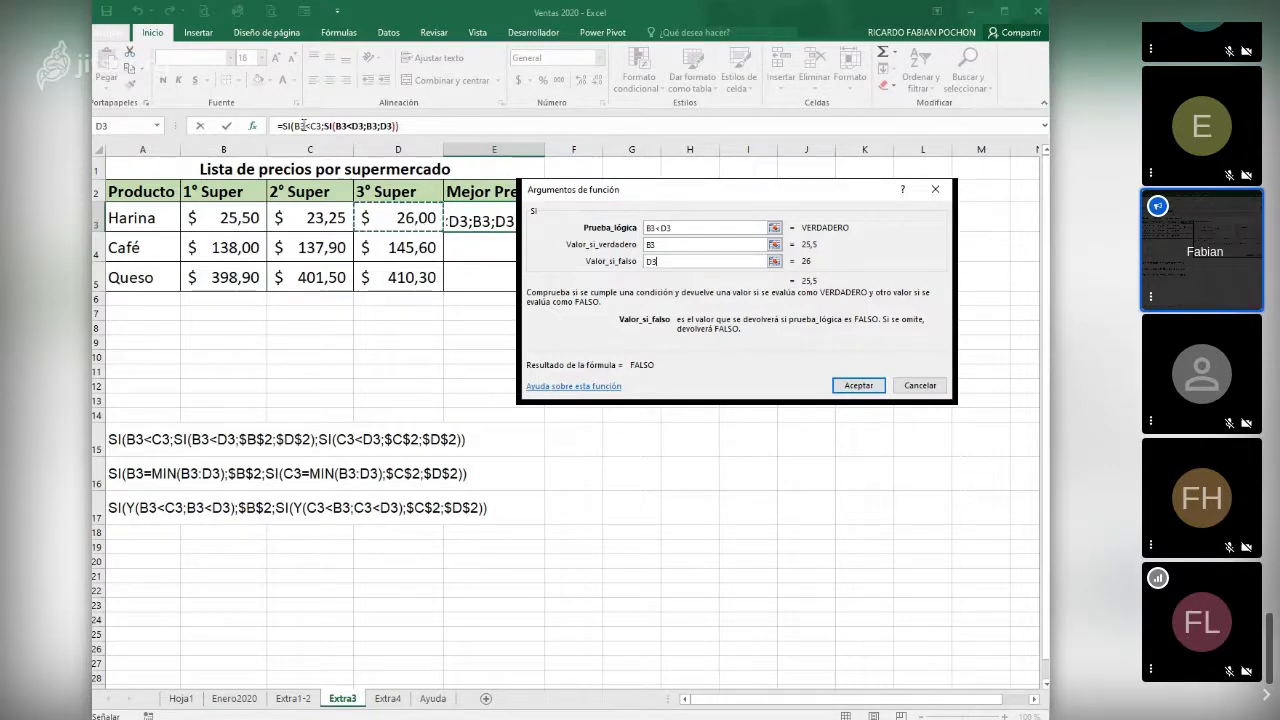
- Return to the outer SI function and nest another SI as its value-if-false argument, with the logical test C3<D3
click(288, 125)
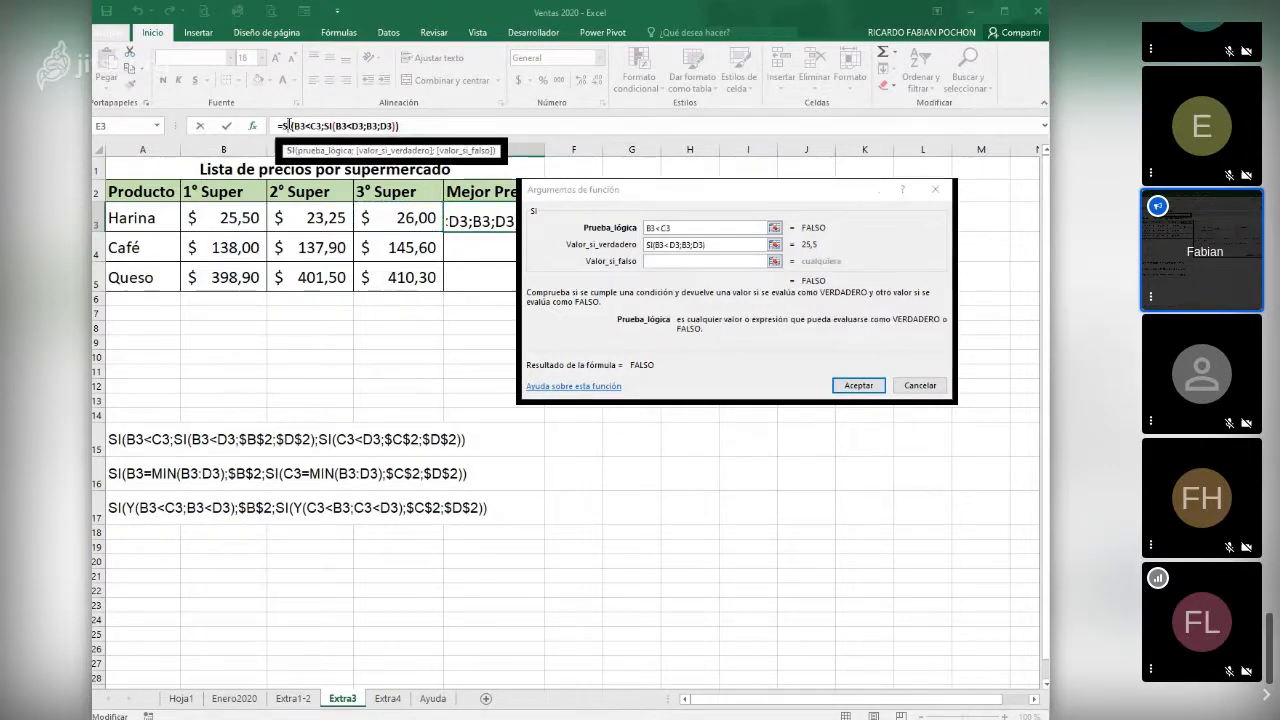
click(661, 261)
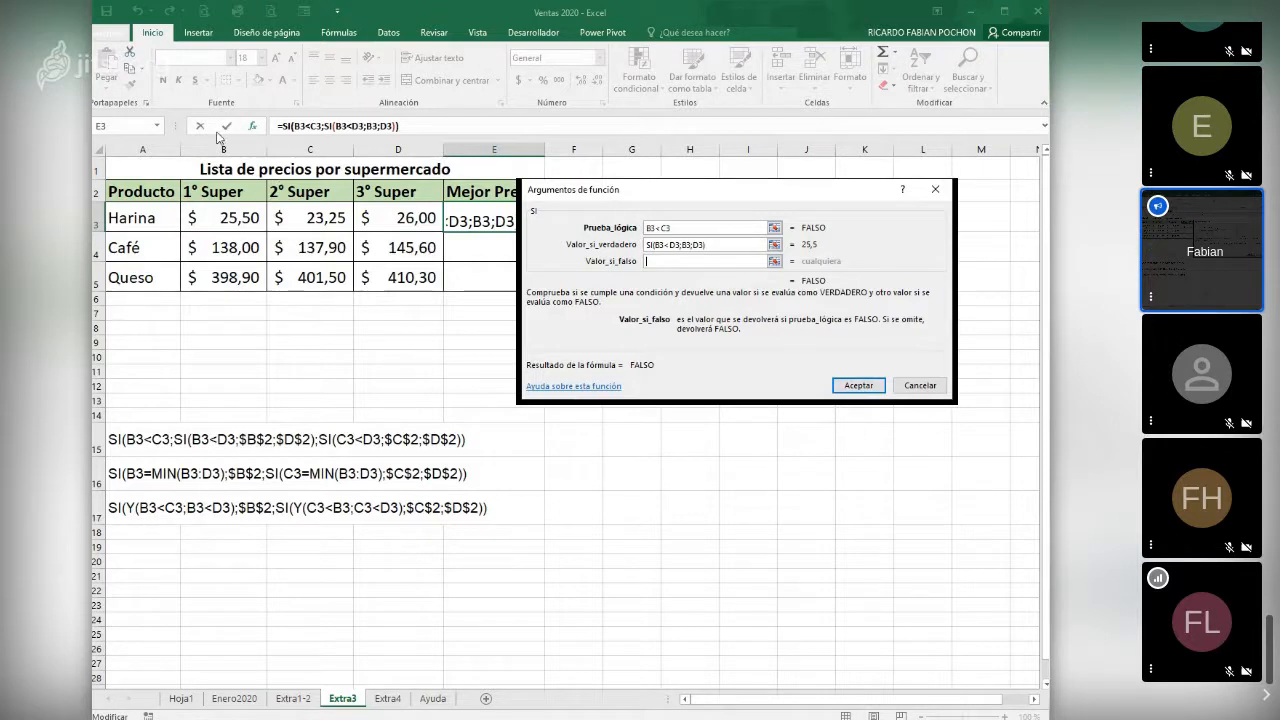
click(148, 140)
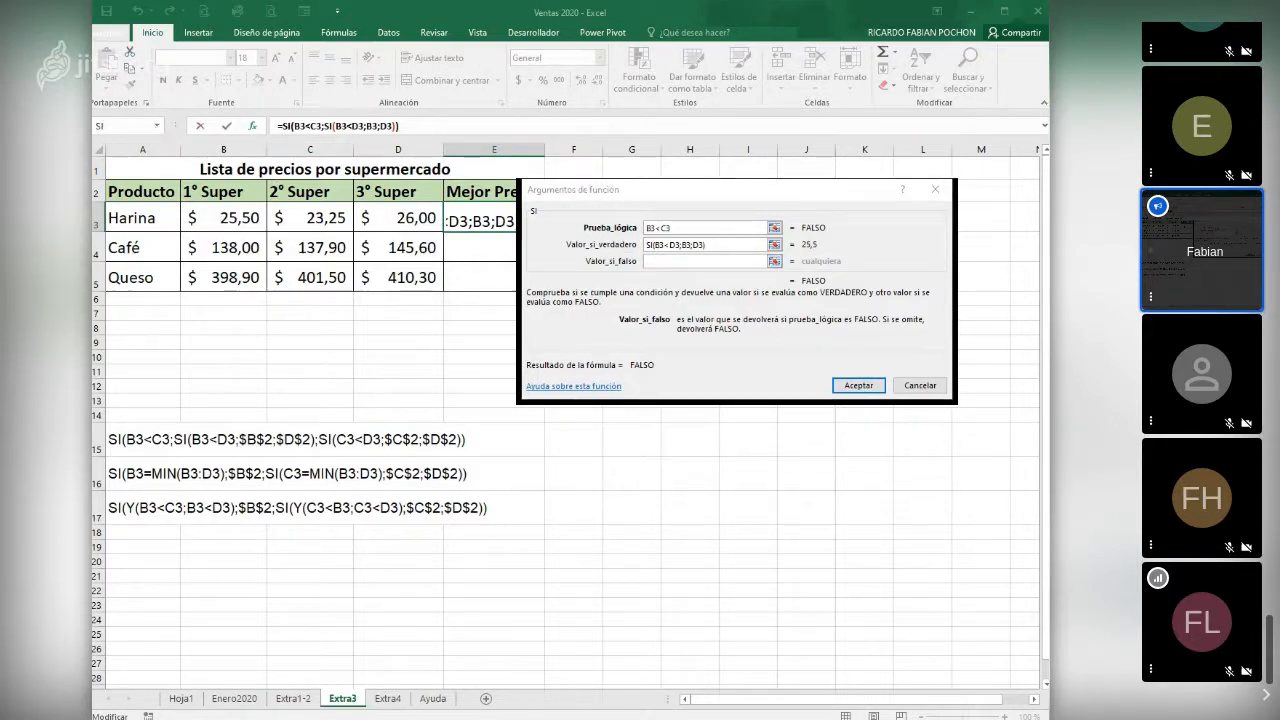
click(128, 125)
click(325, 213)
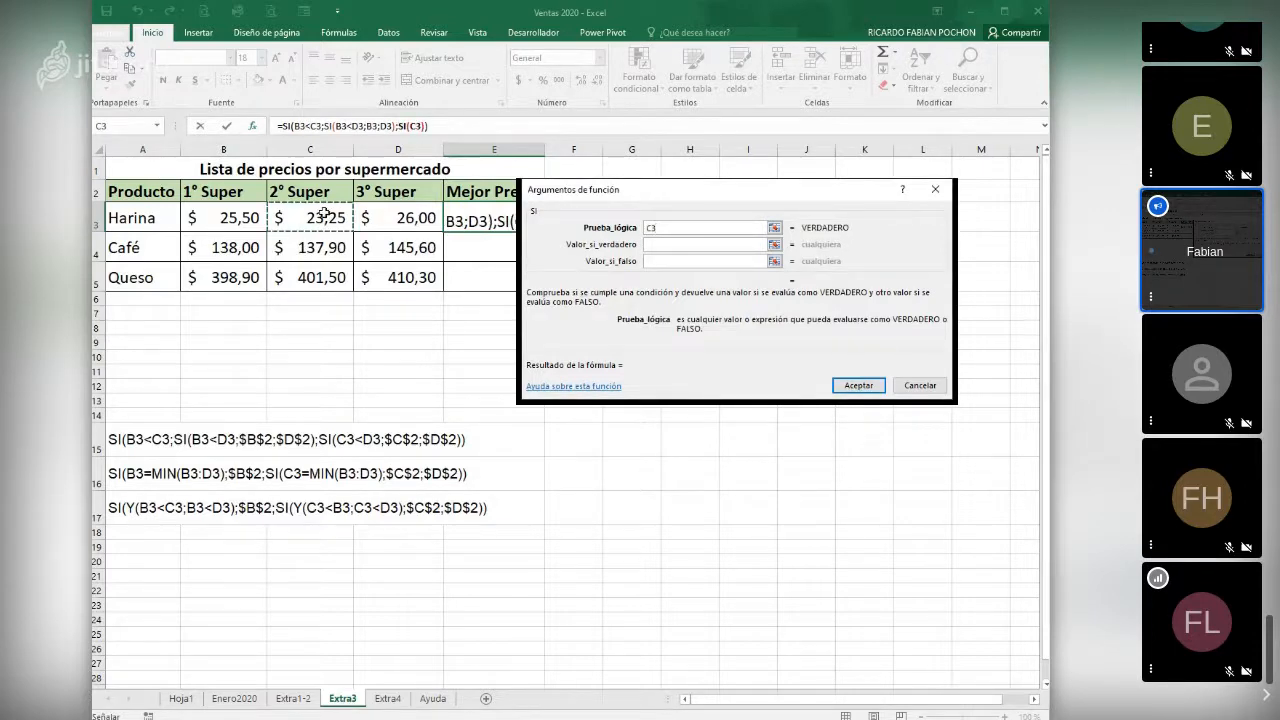
text(<)
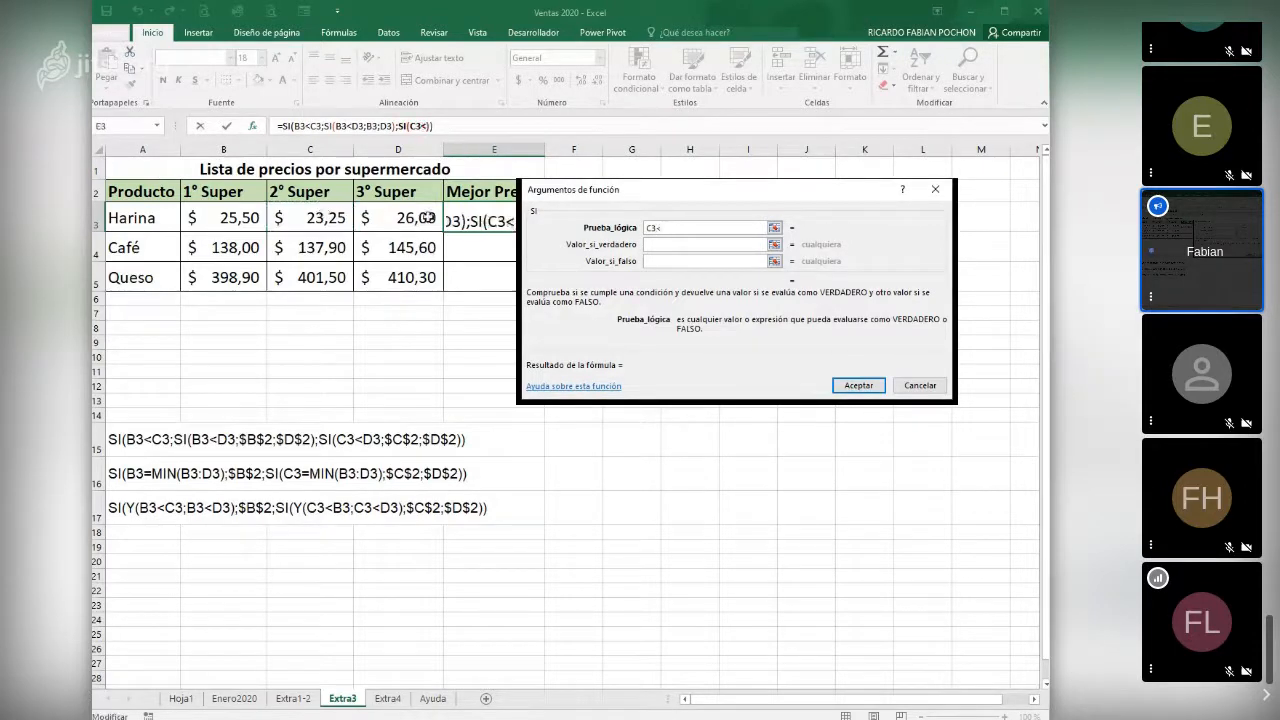
click(426, 217)
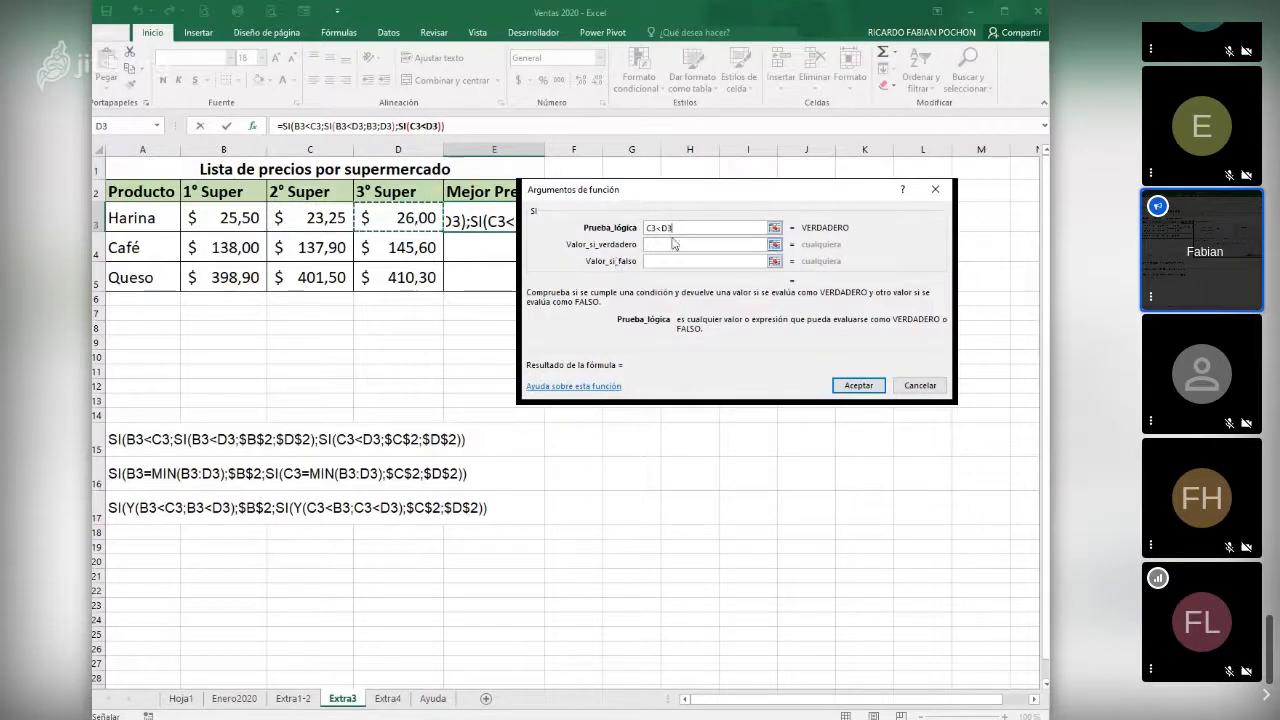
- Set the second nested SI to return C3 if true and D3 if false, and accept the formula in E3
click(674, 243)
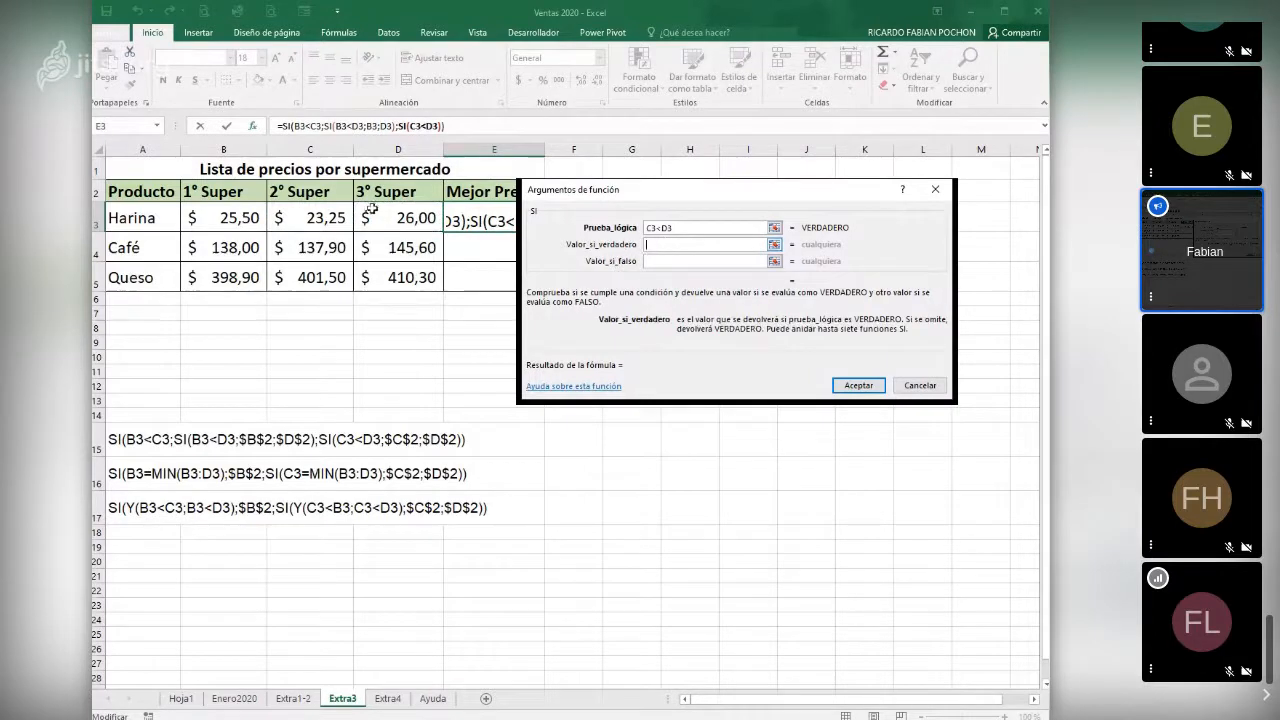
click(330, 218)
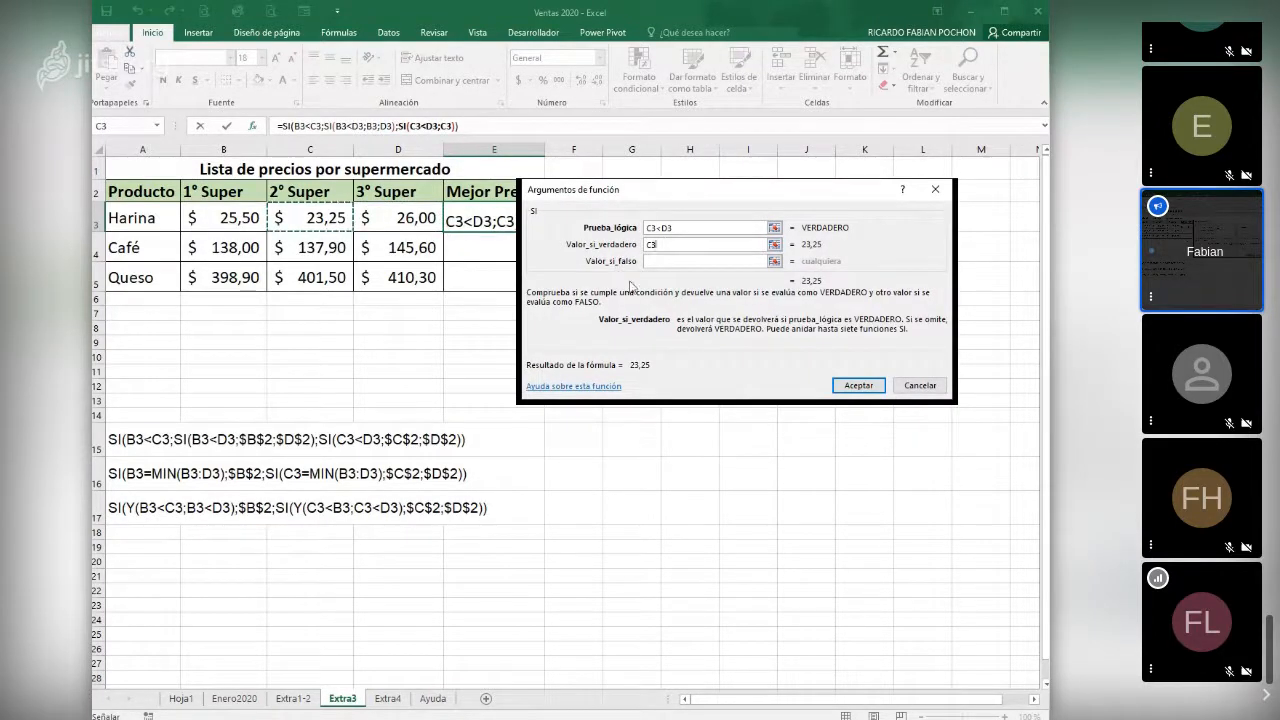
click(655, 262)
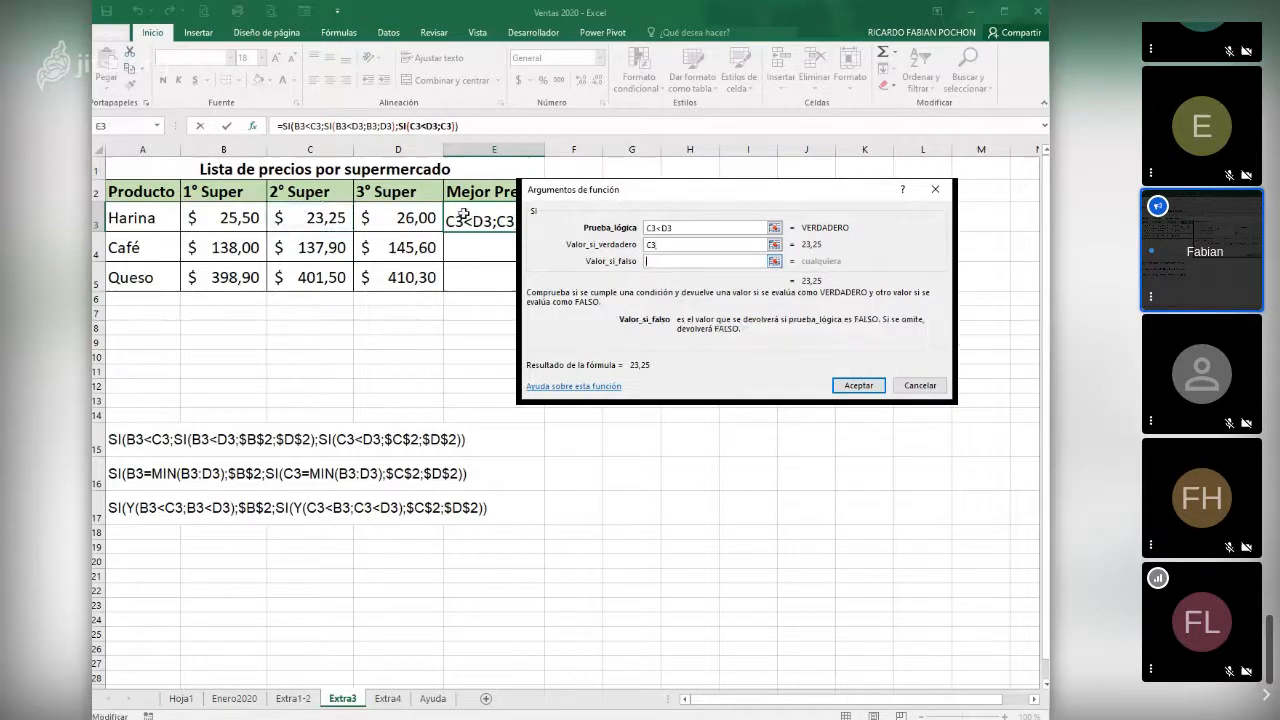
click(401, 220)
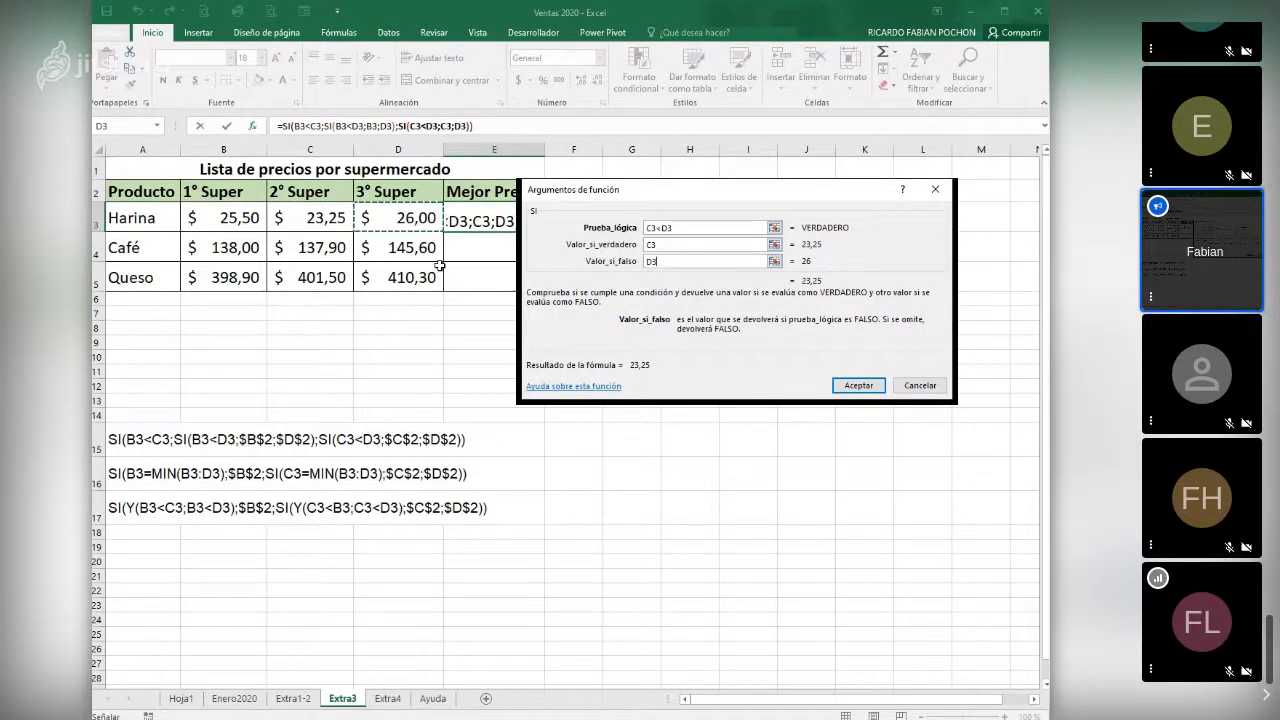
click(862, 386)
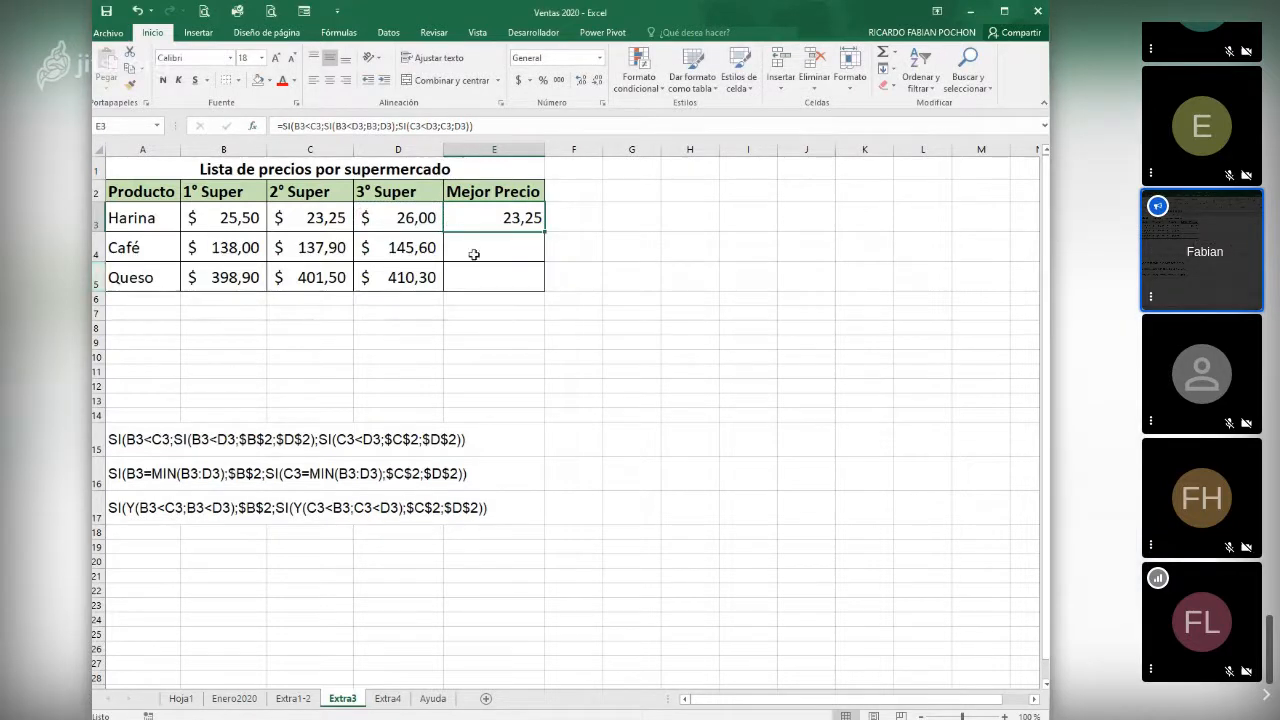
- Copy the E3 formula down to E5 and apply the accounting number format to the Mejor Precio values
drag(544, 231, 547, 290)
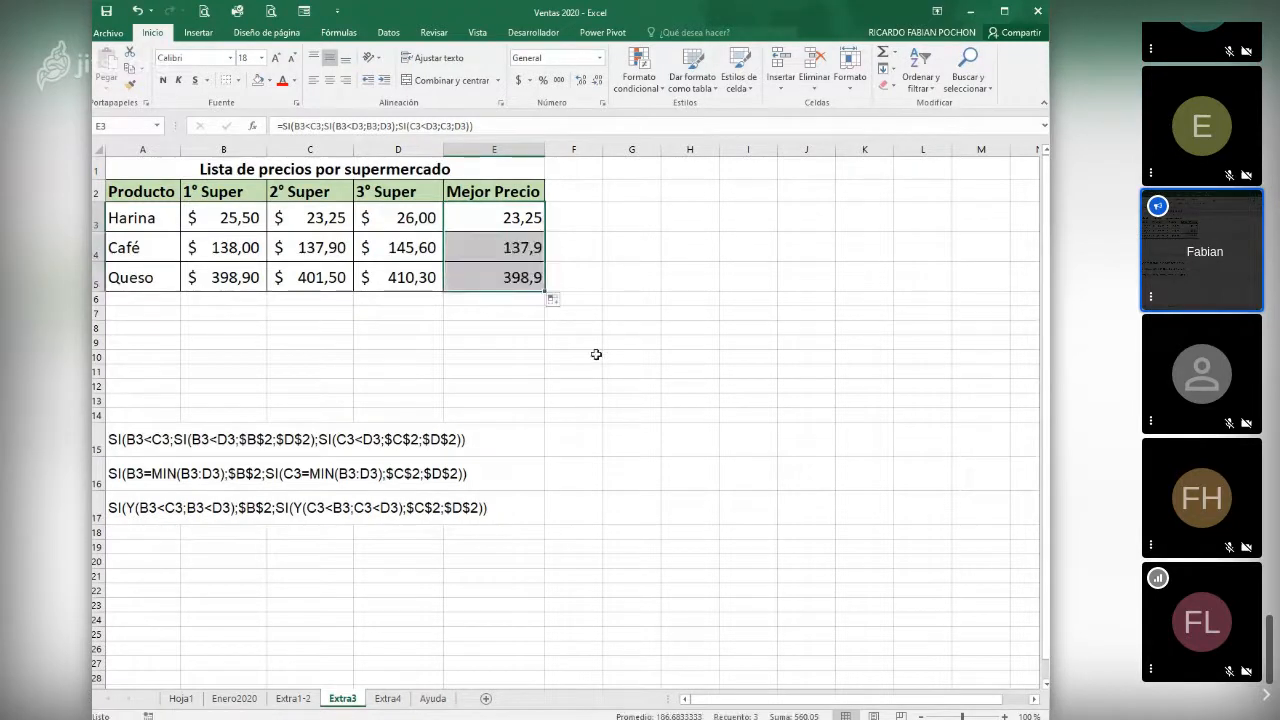
click(515, 222)
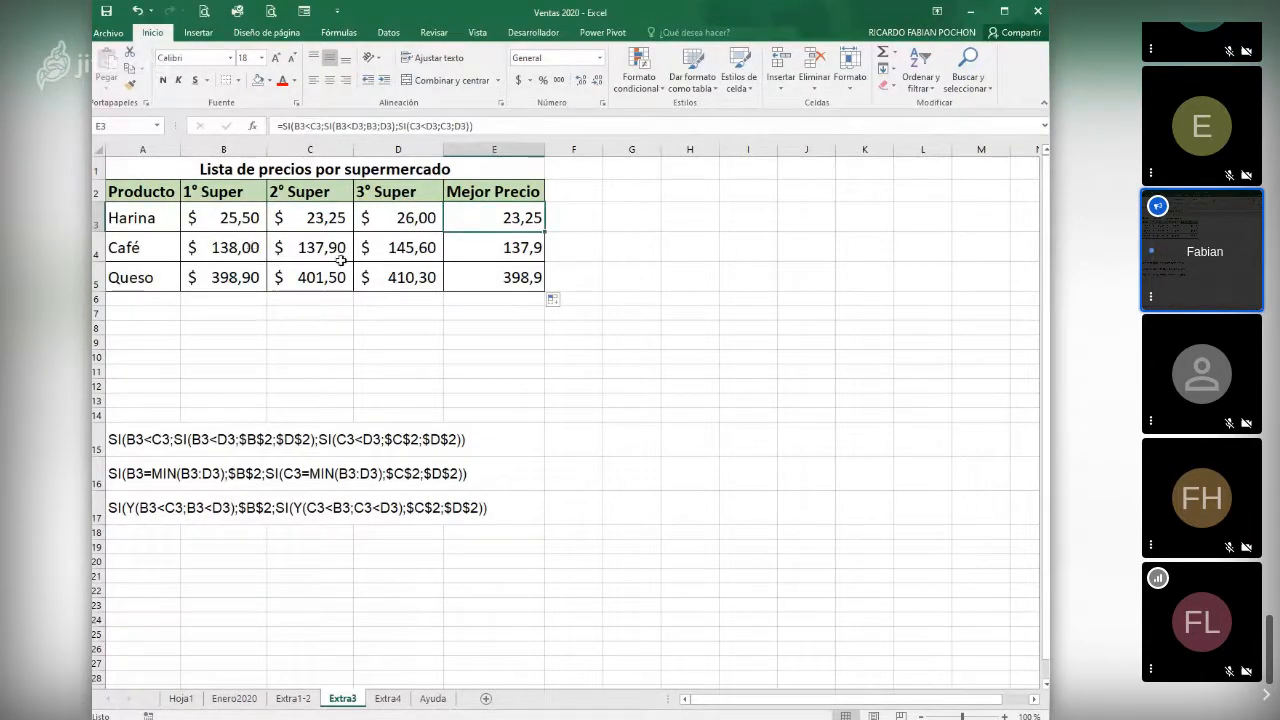
click(492, 242)
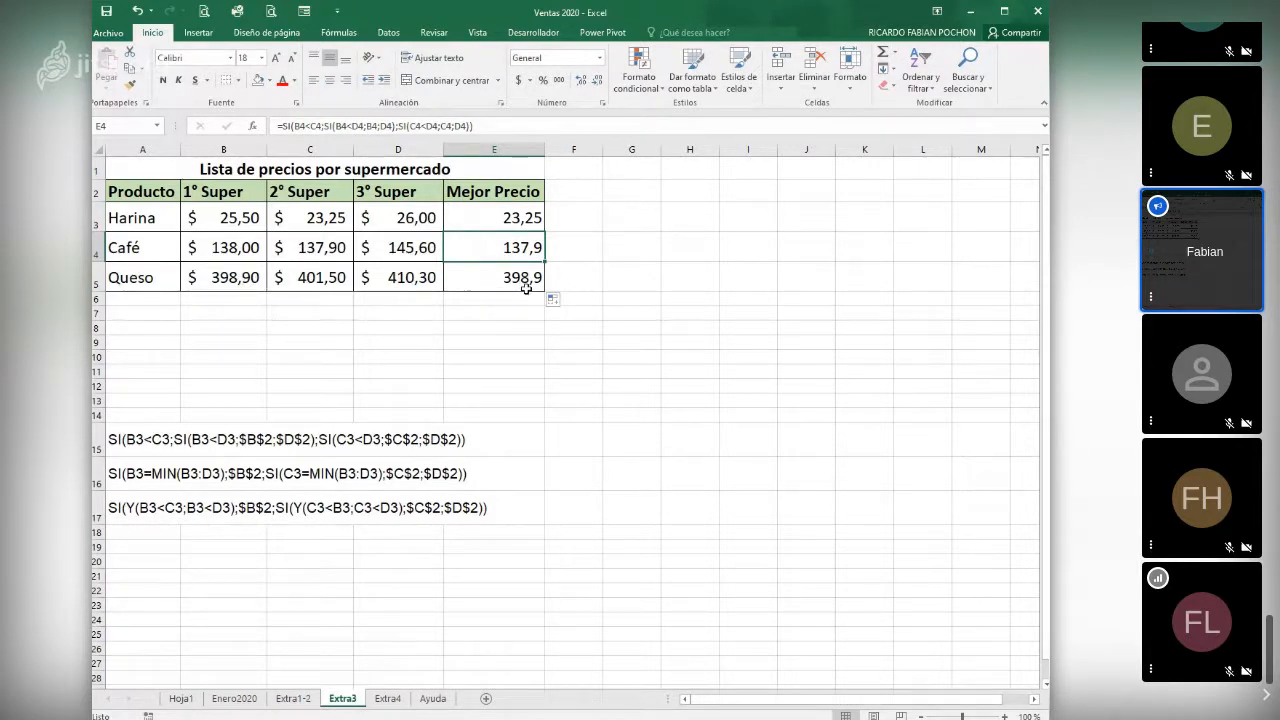
drag(518, 218, 531, 277)
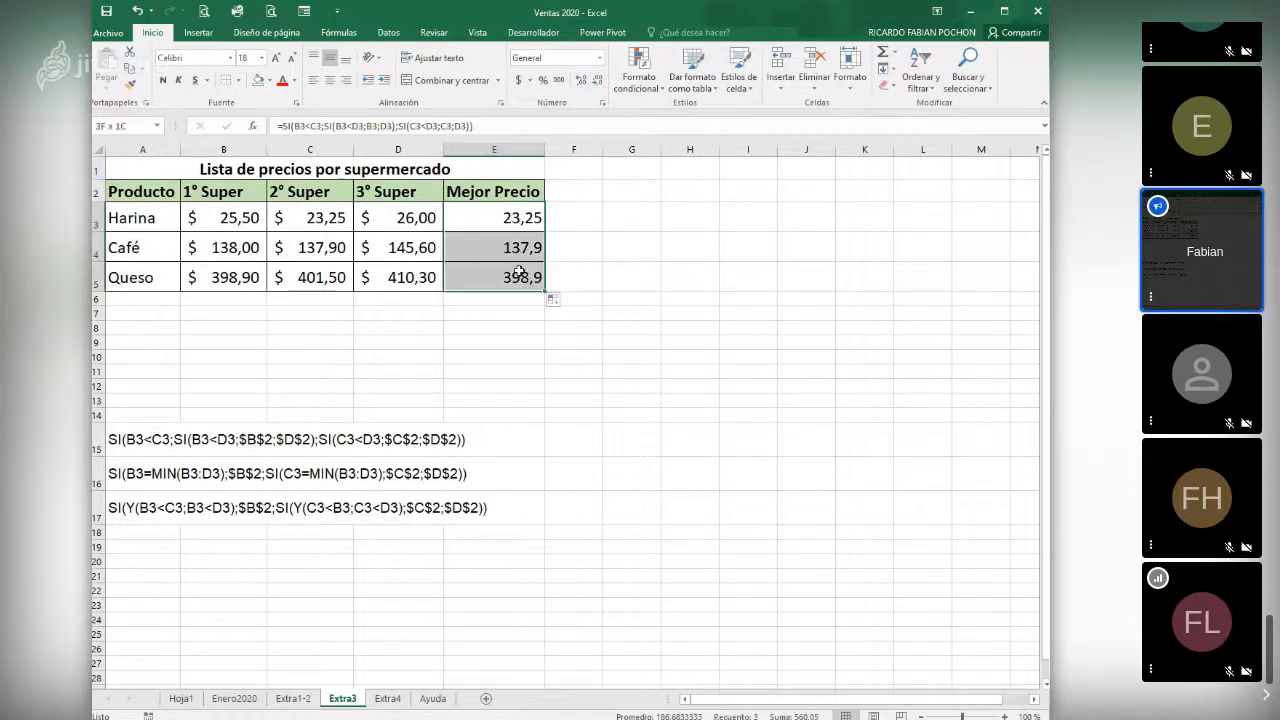
click(518, 80)
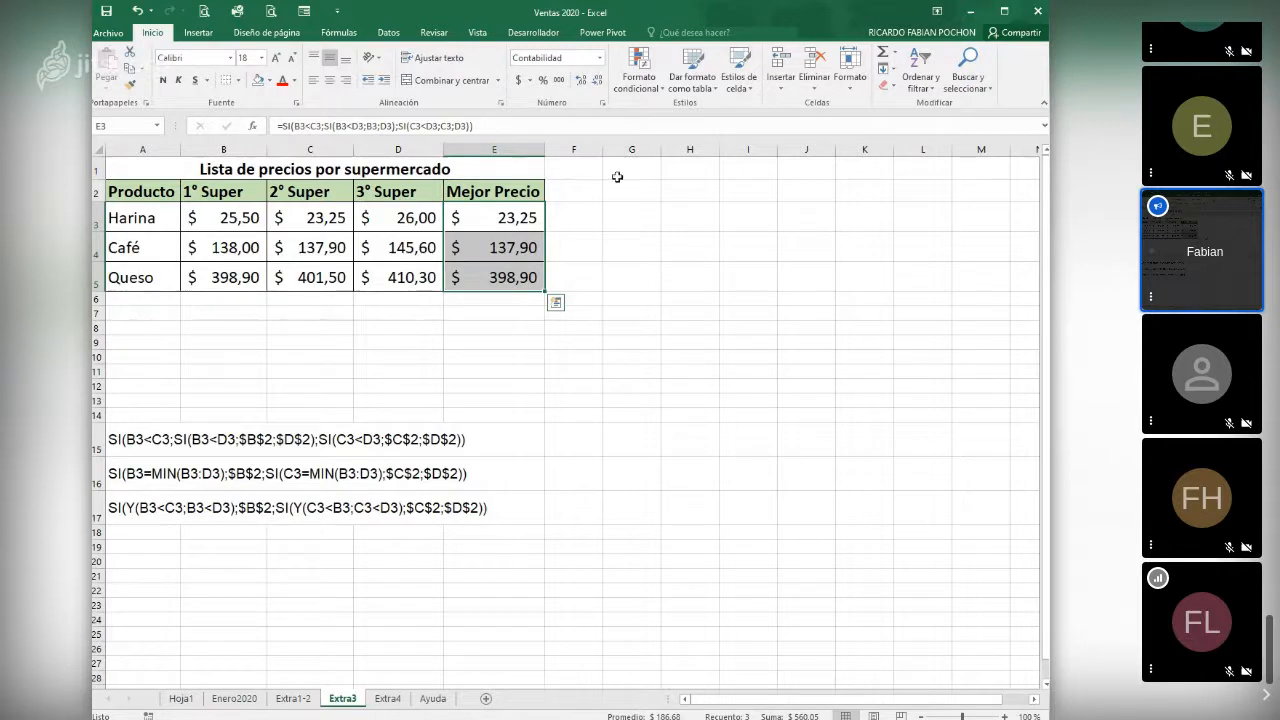
- Insert the logical function SI in G3 and nest a Y function as its logical test
click(616, 222)
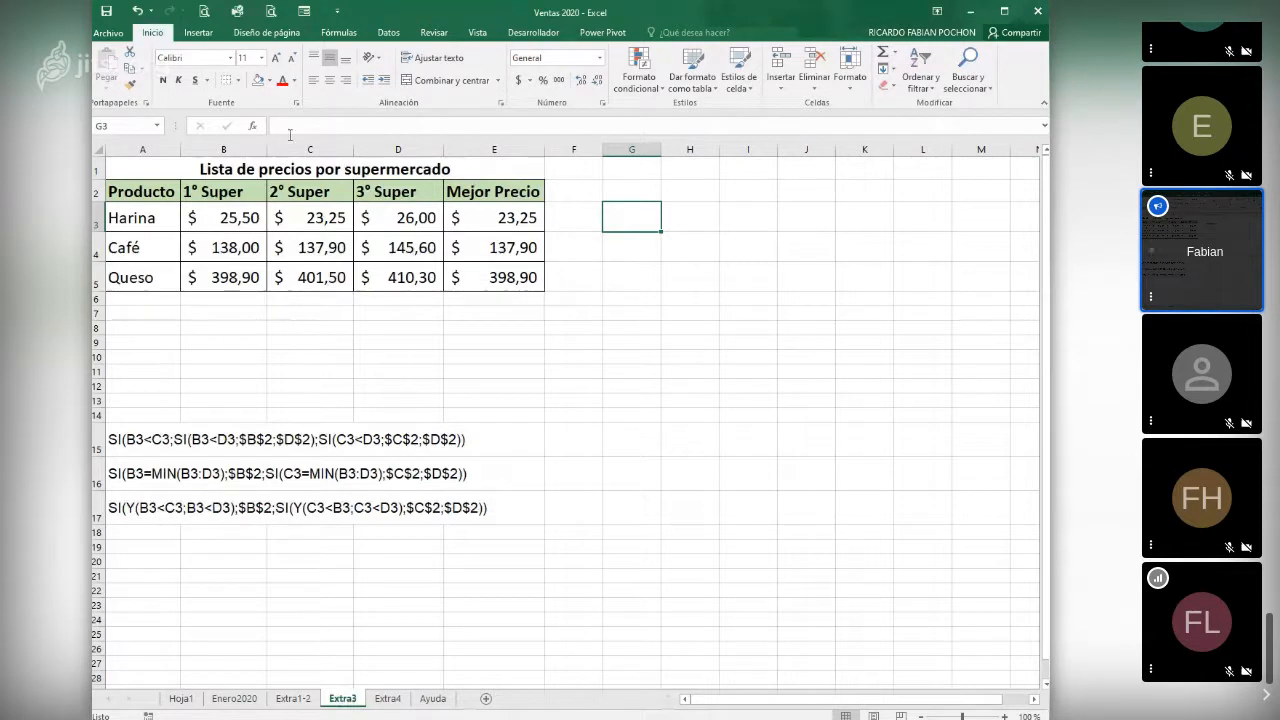
click(252, 126)
click(598, 294)
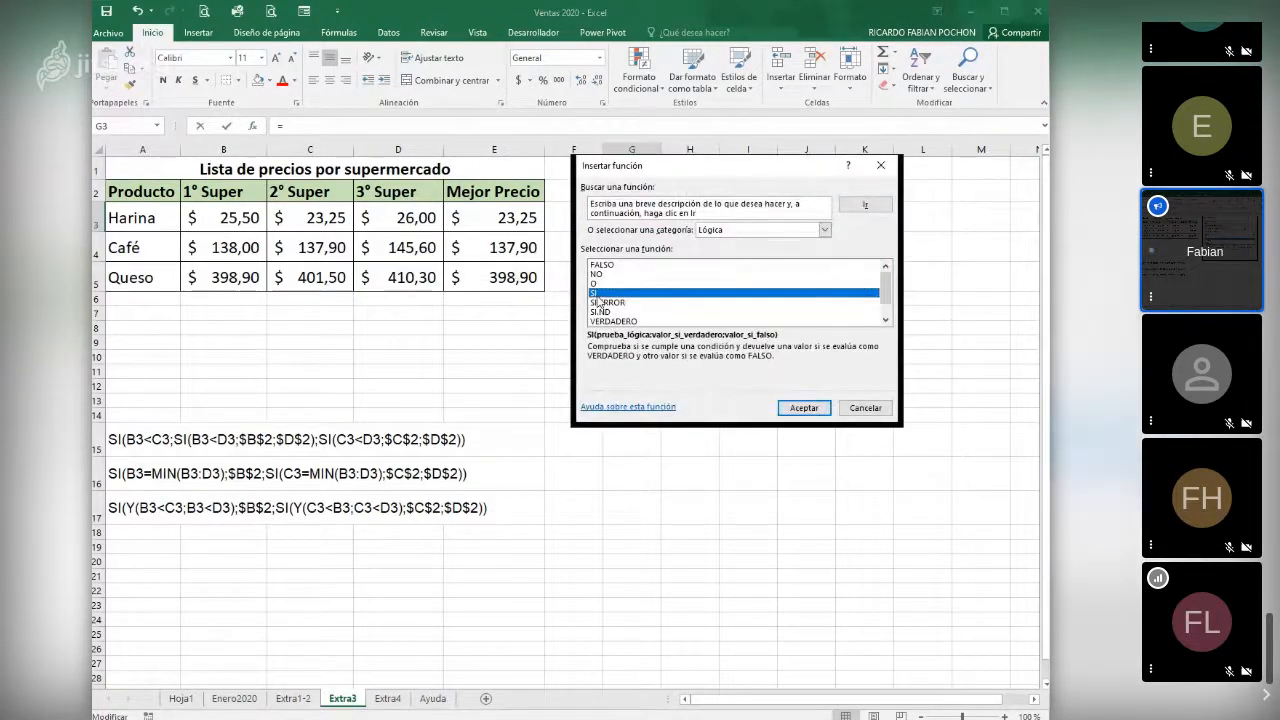
click(804, 407)
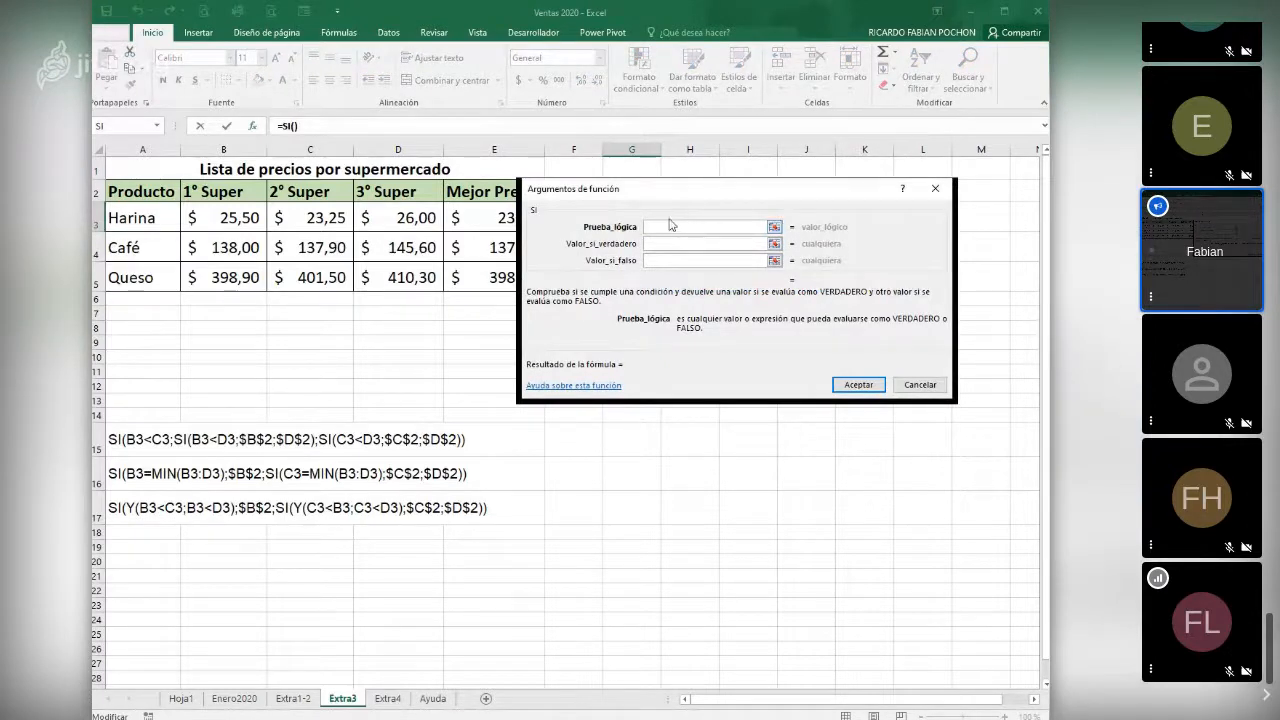
click(157, 126)
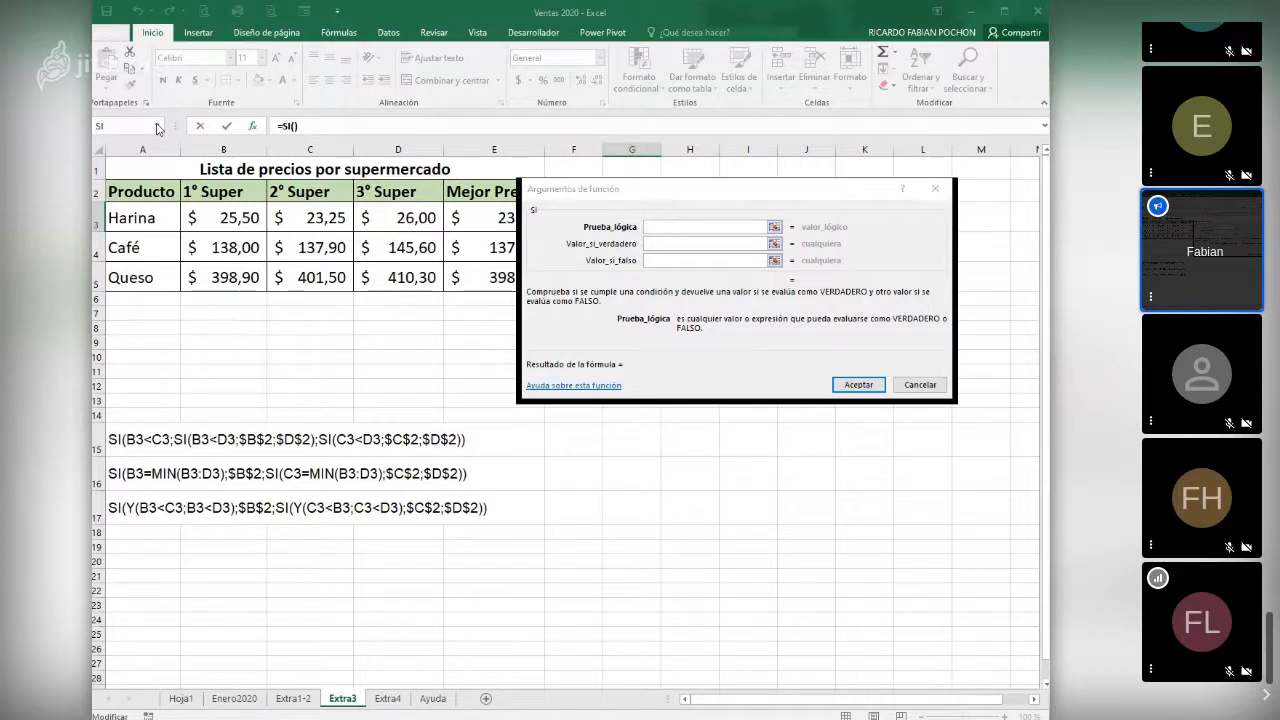
click(157, 162)
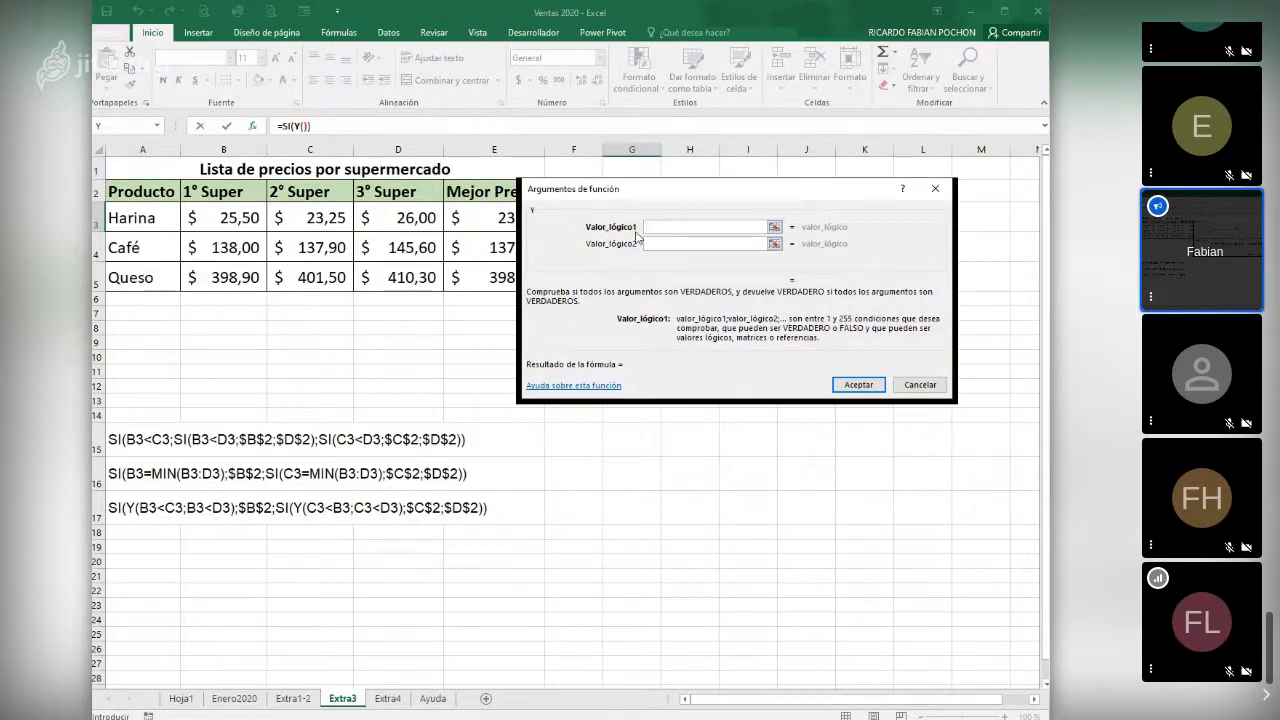
- Set the first condition of the nested Y function in G3 to B3<C3
click(237, 220)
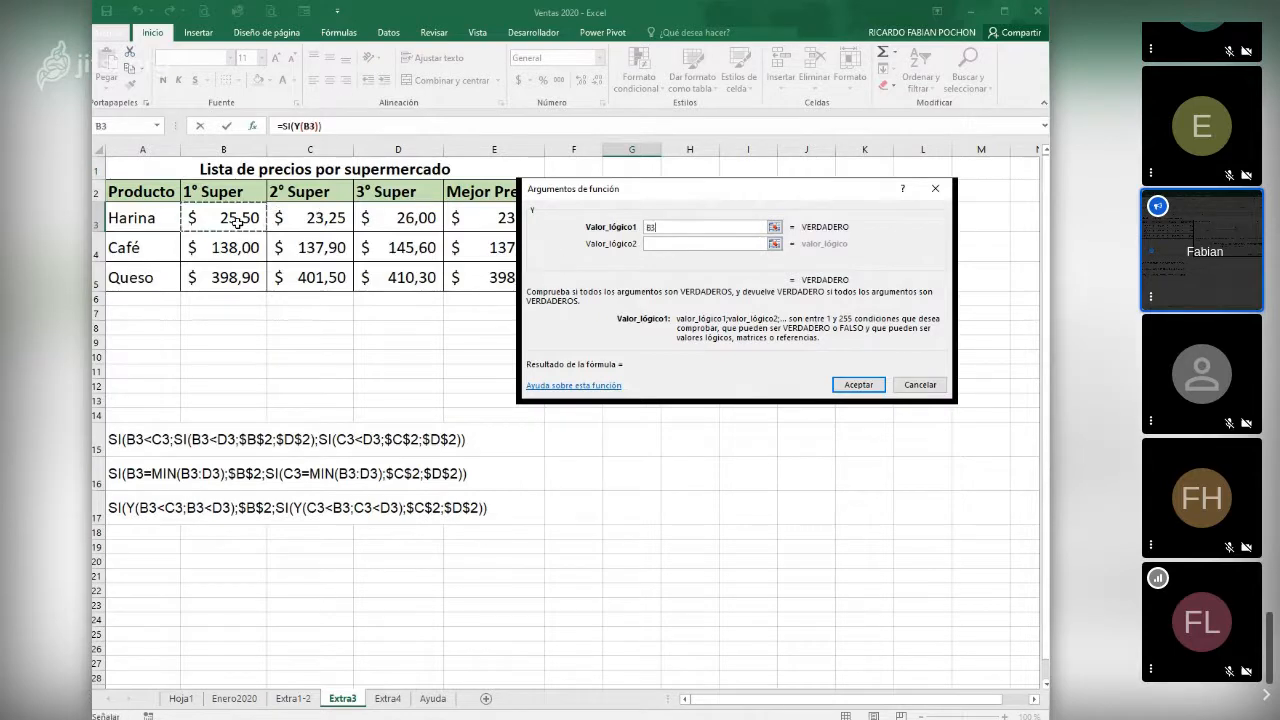
text(<)
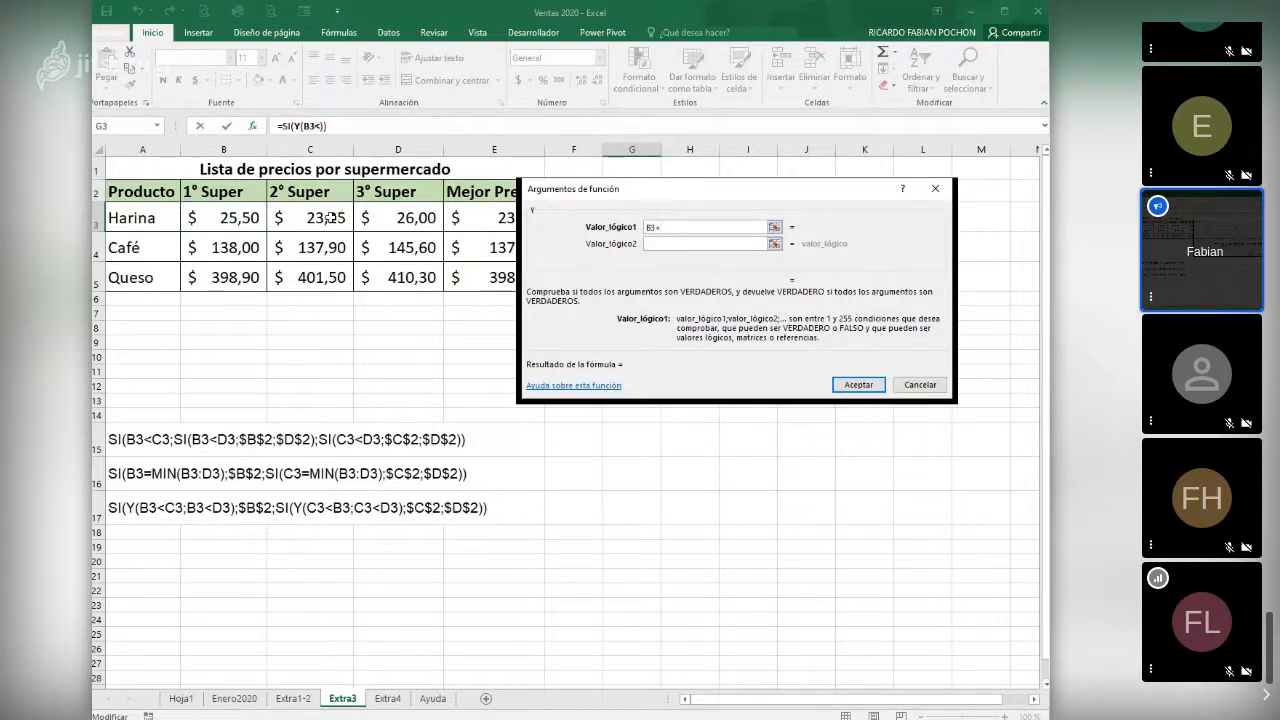
click(333, 217)
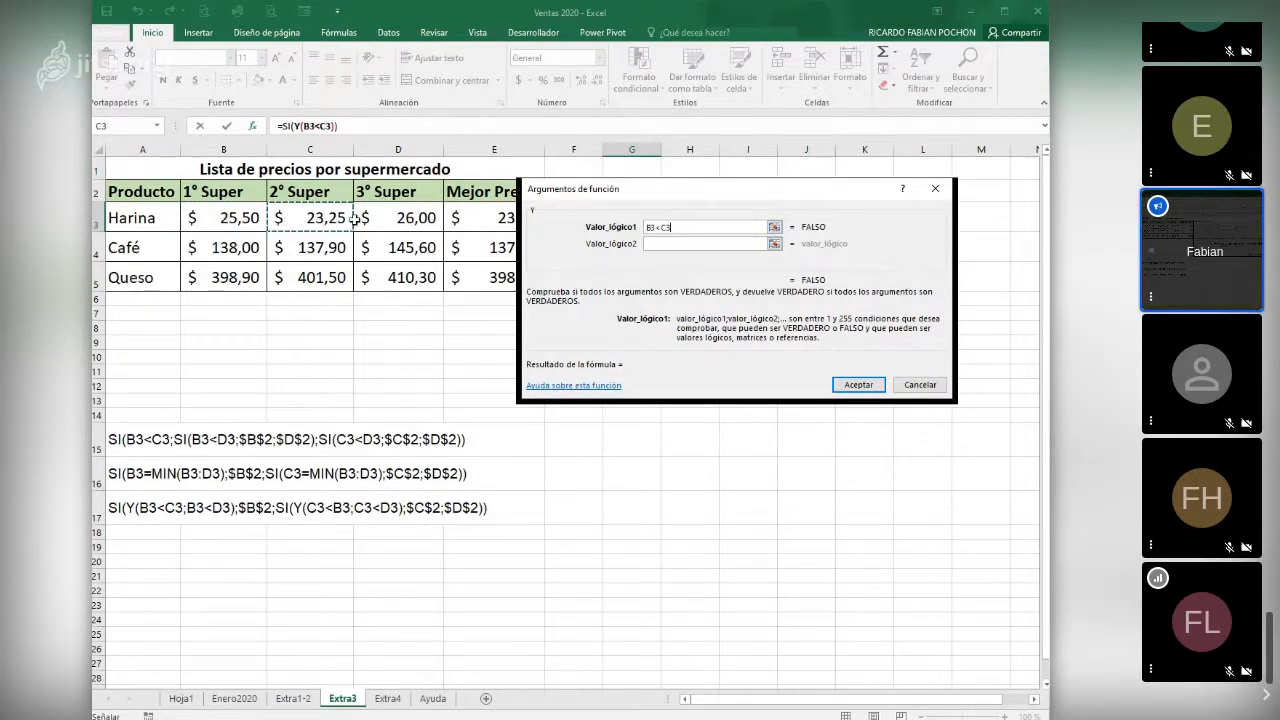
- Set the second condition of the nested Y function in G3 to B3<D3
click(662, 243)
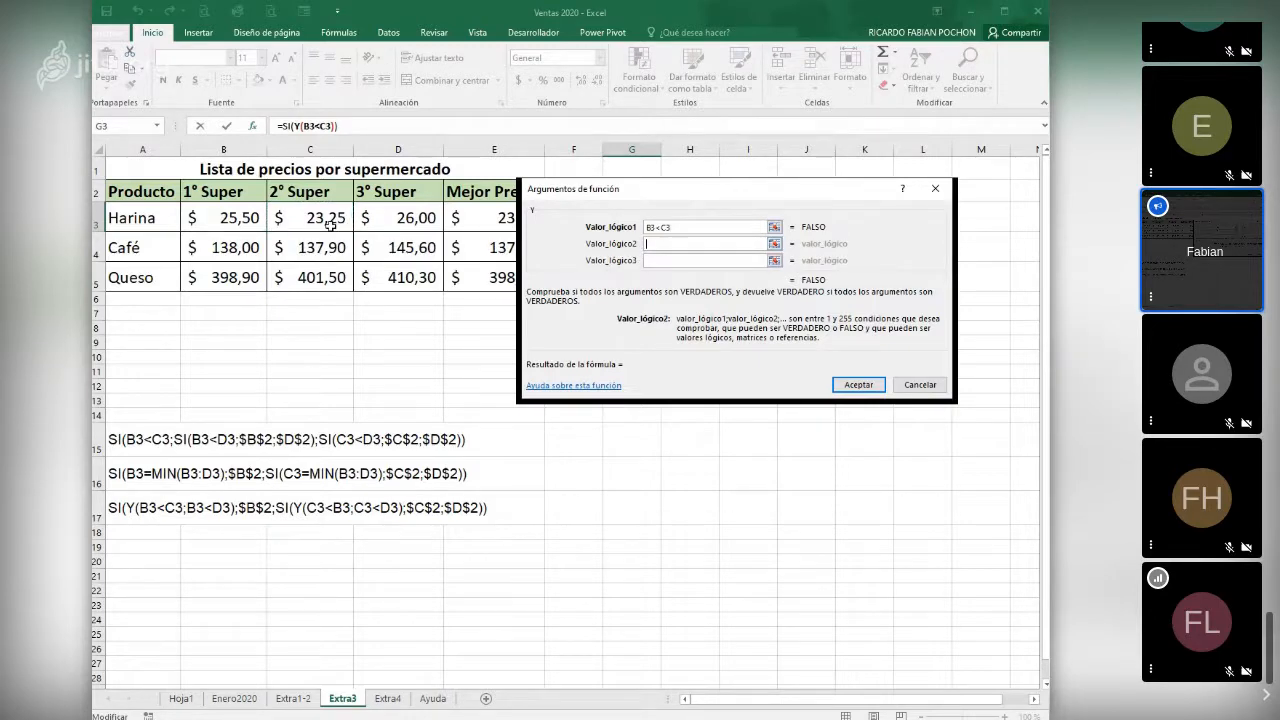
click(236, 218)
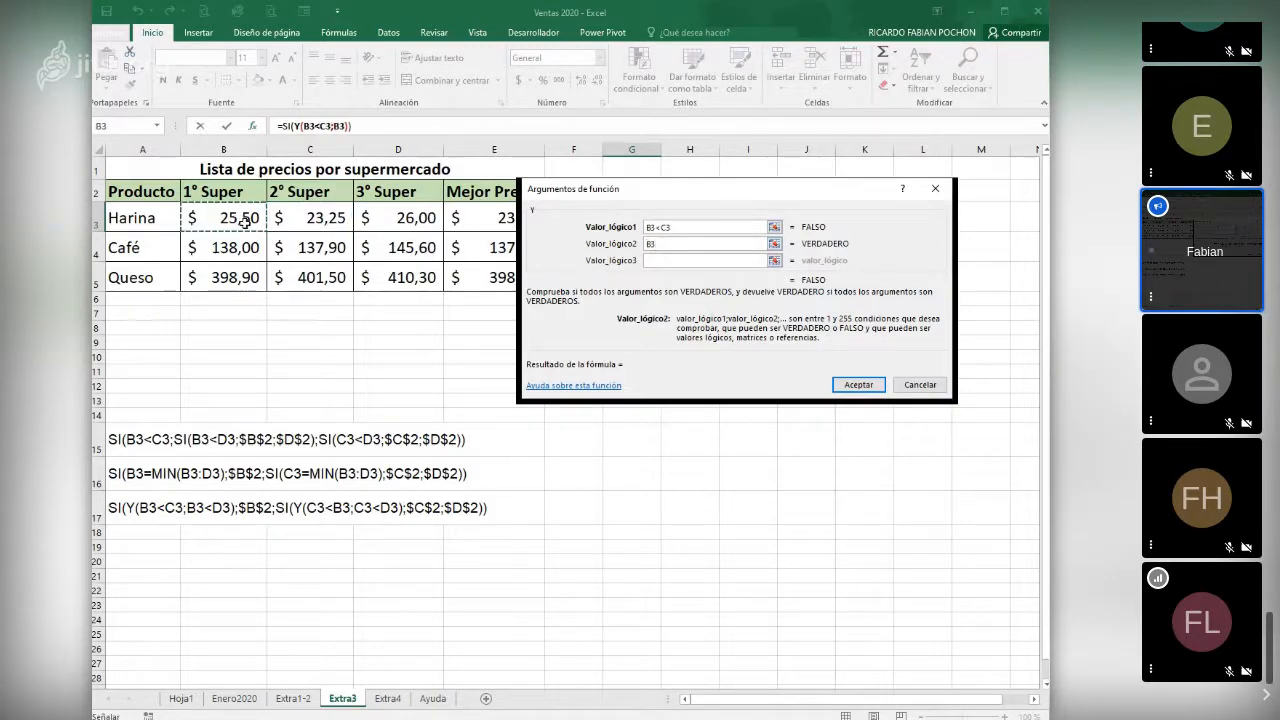
text(<)
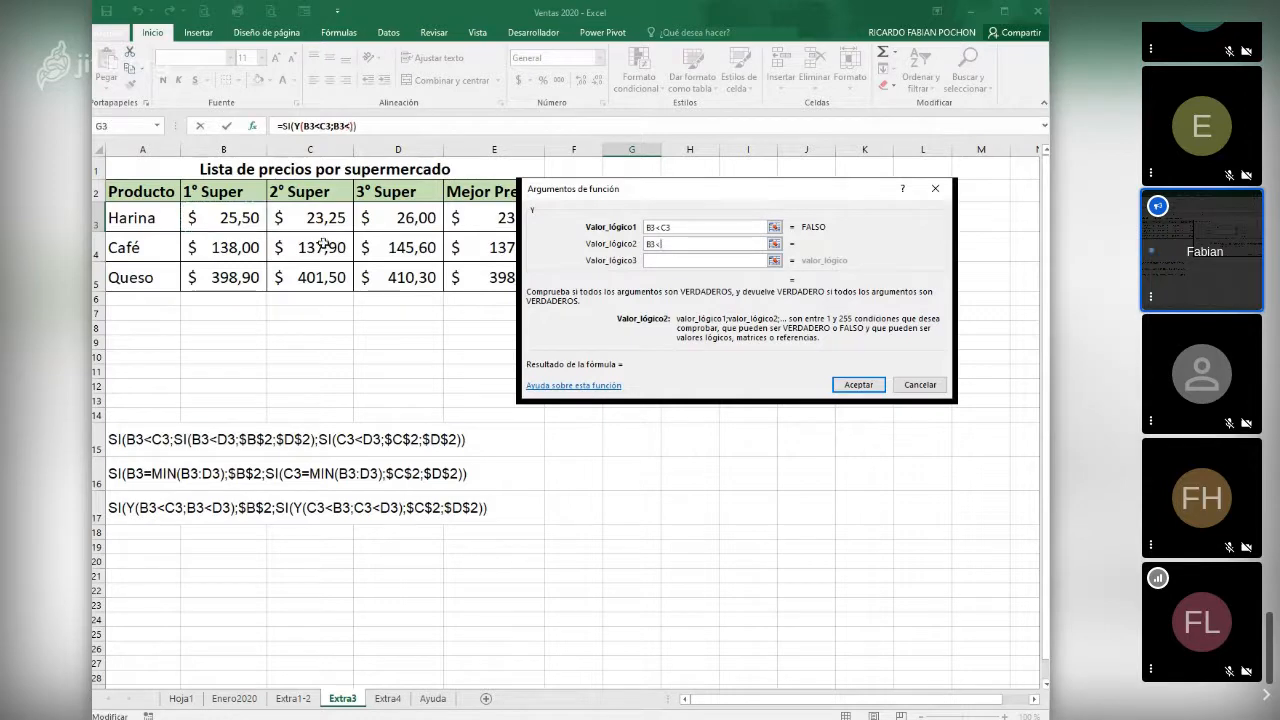
click(438, 217)
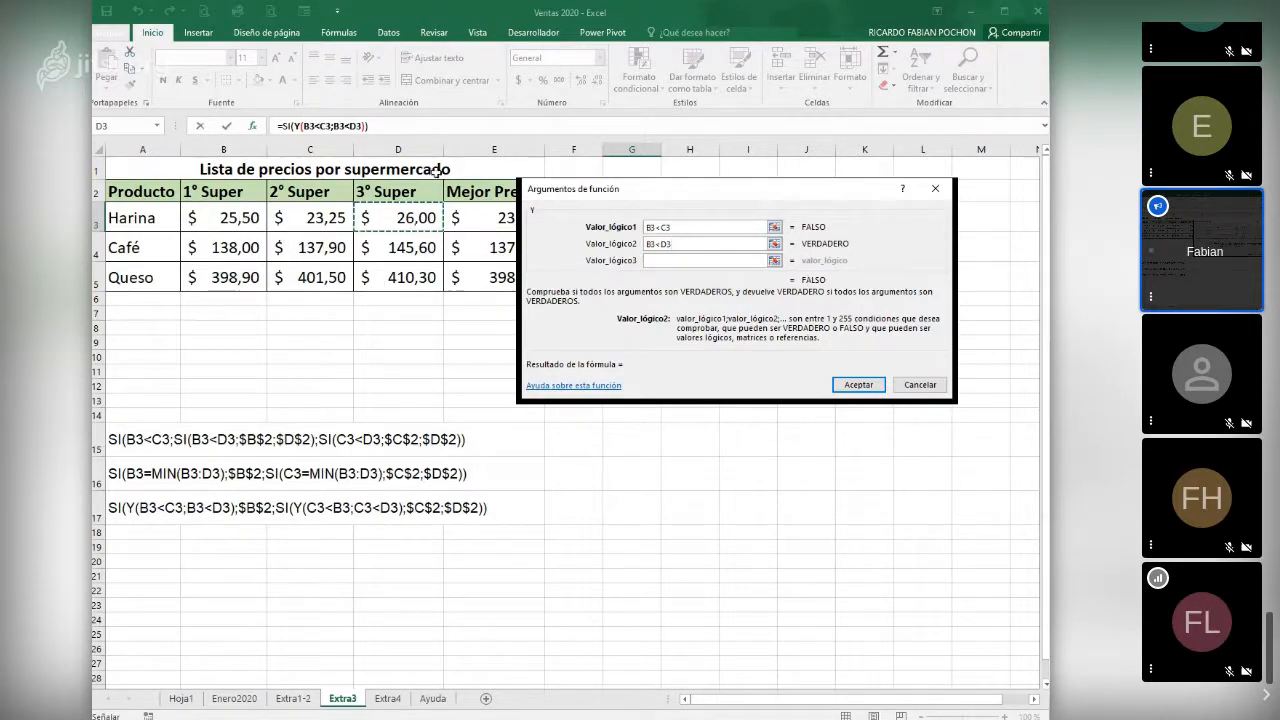
- Return to the outer SI function's arguments in G3 and set its value if true to B3
click(290, 126)
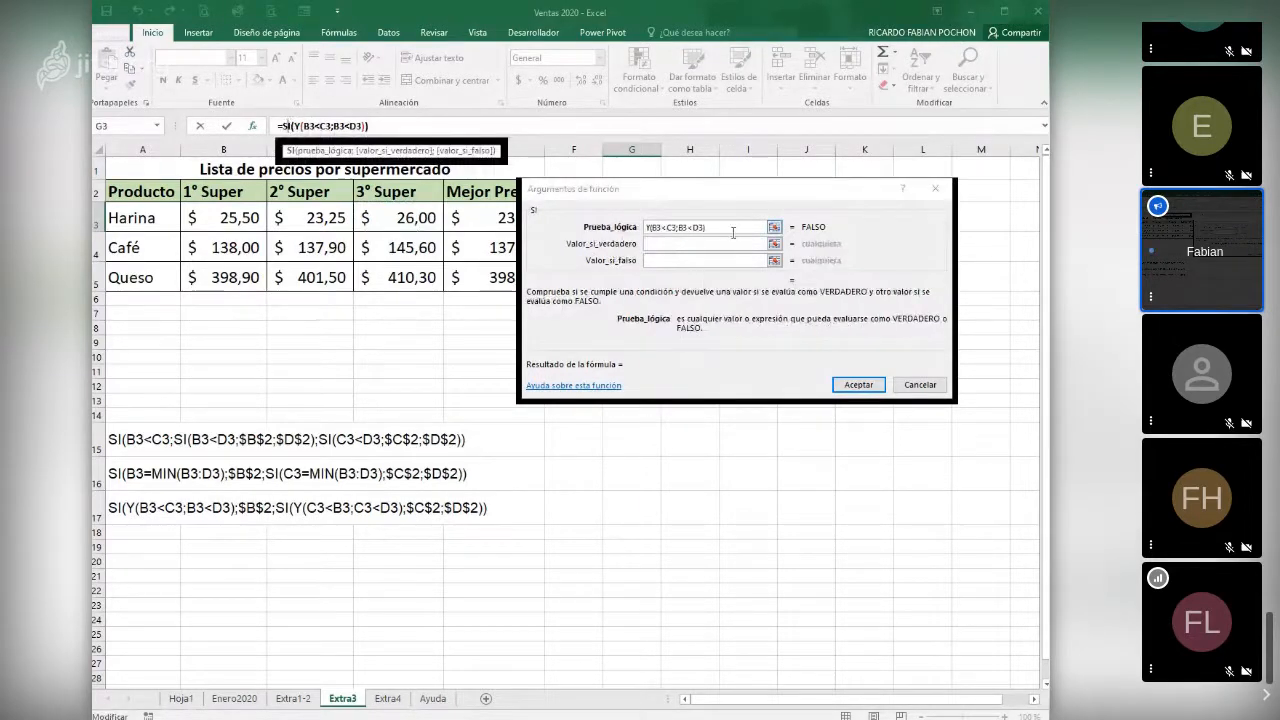
click(659, 242)
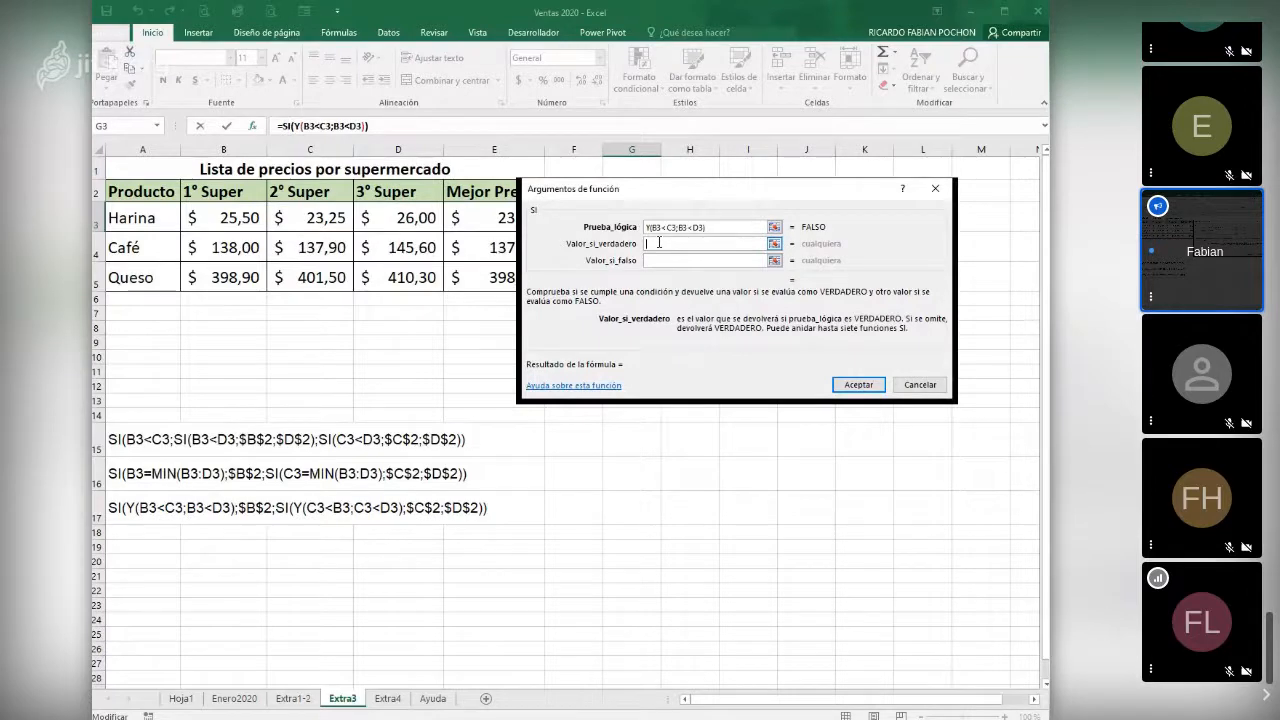
click(216, 222)
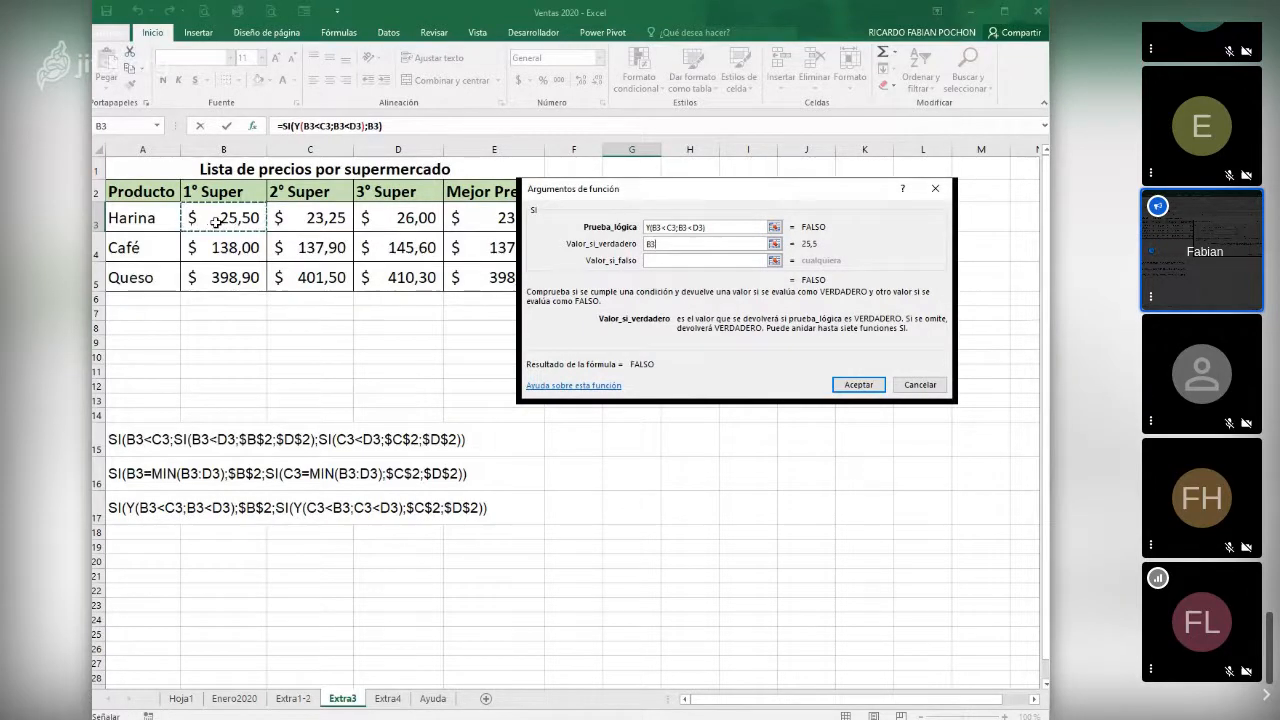
click(700, 260)
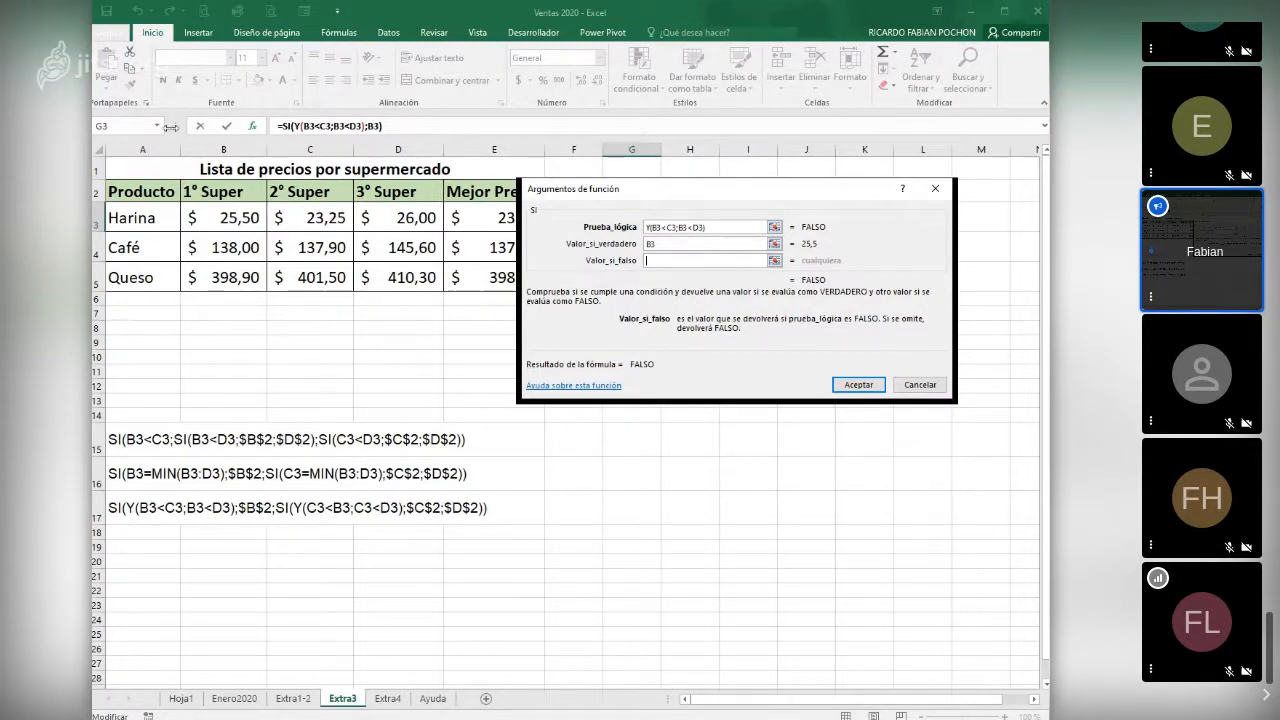
click(132, 126)
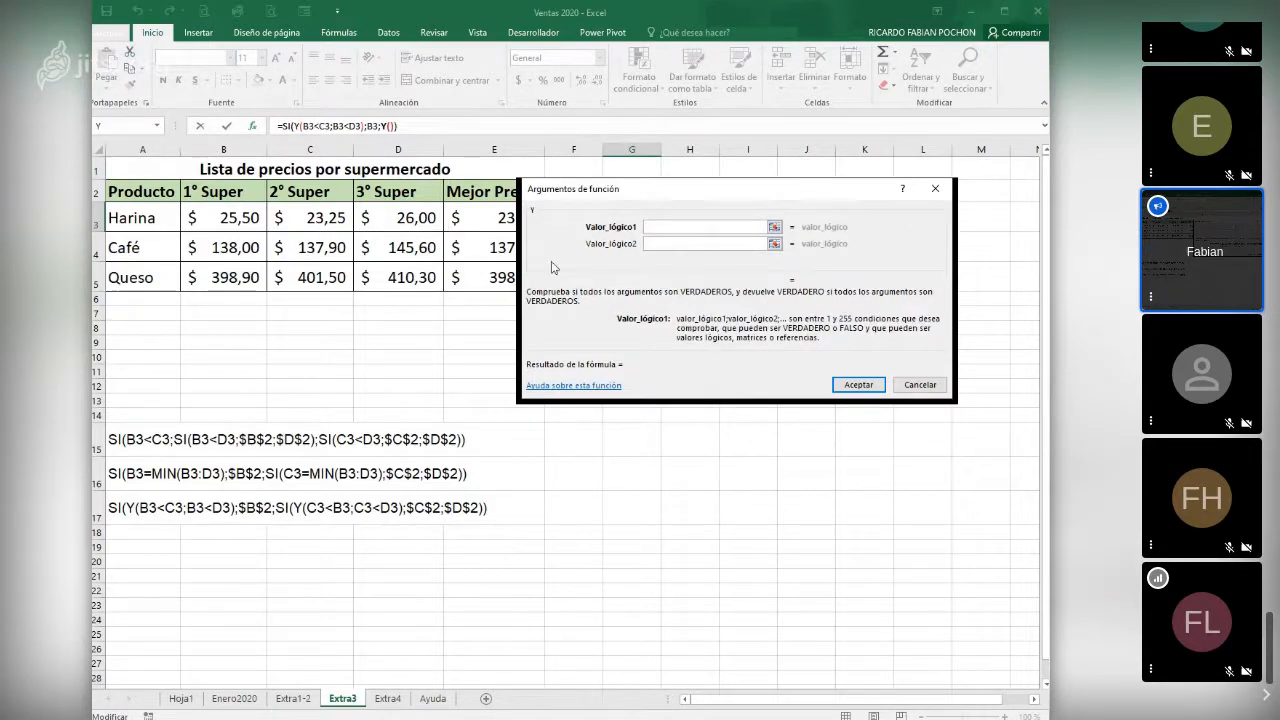
click(309, 215)
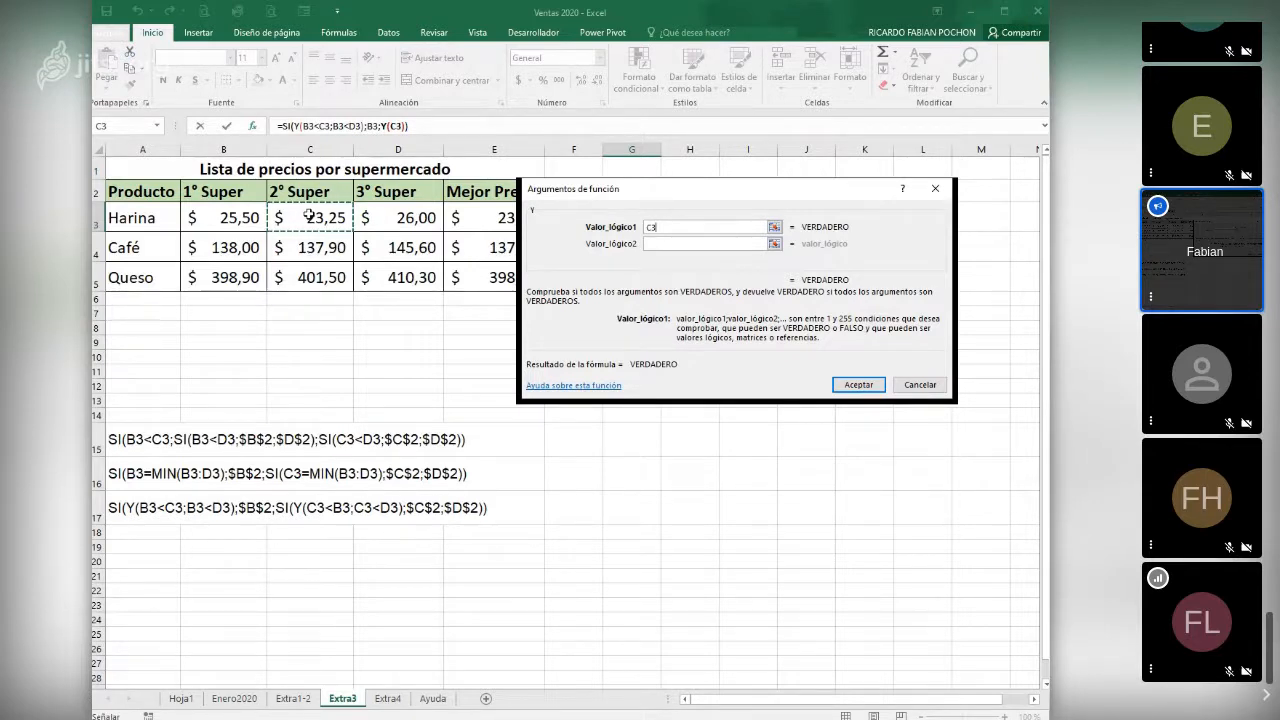
text(<)
click(412, 218)
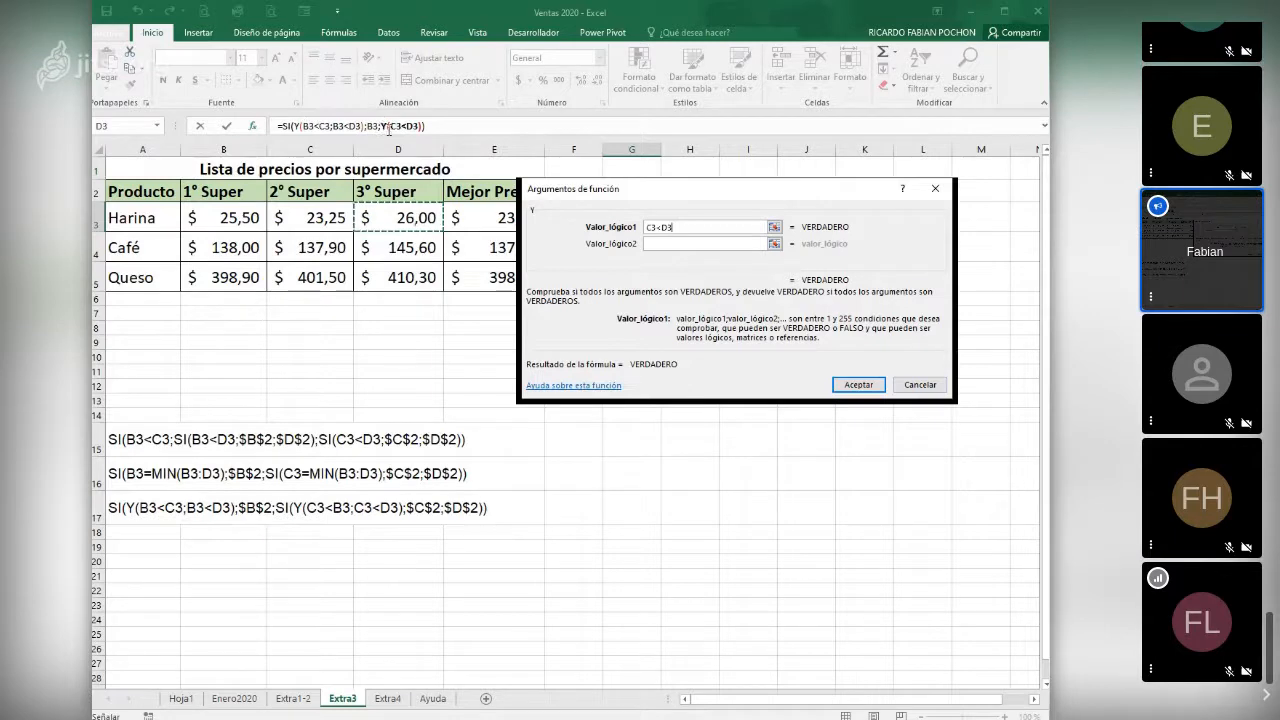
click(384, 125)
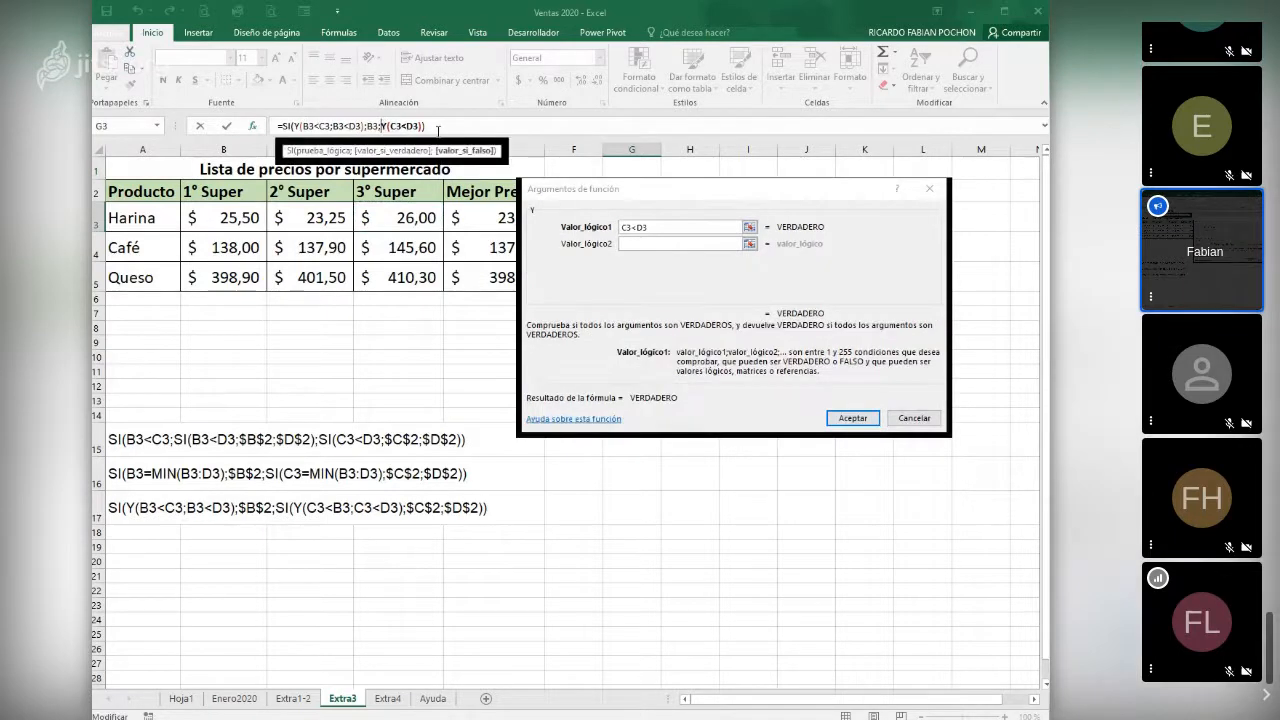
key(Delete)
key(Delete)
key(Delete)
key(Delete)
key(Delete)
key(Delete)
key(Delete)
key(Delete)
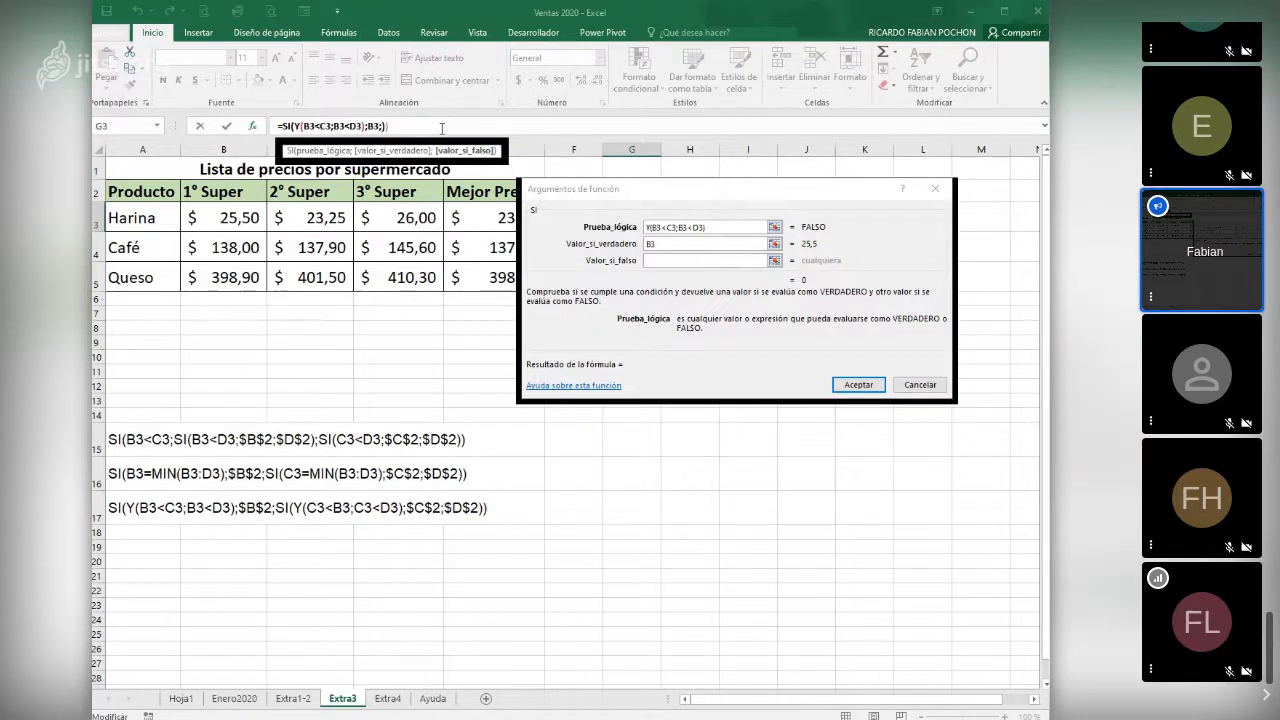
- Nest another SI function as the outer SI's value if false, with C3<D3 as its logical test
click(682, 260)
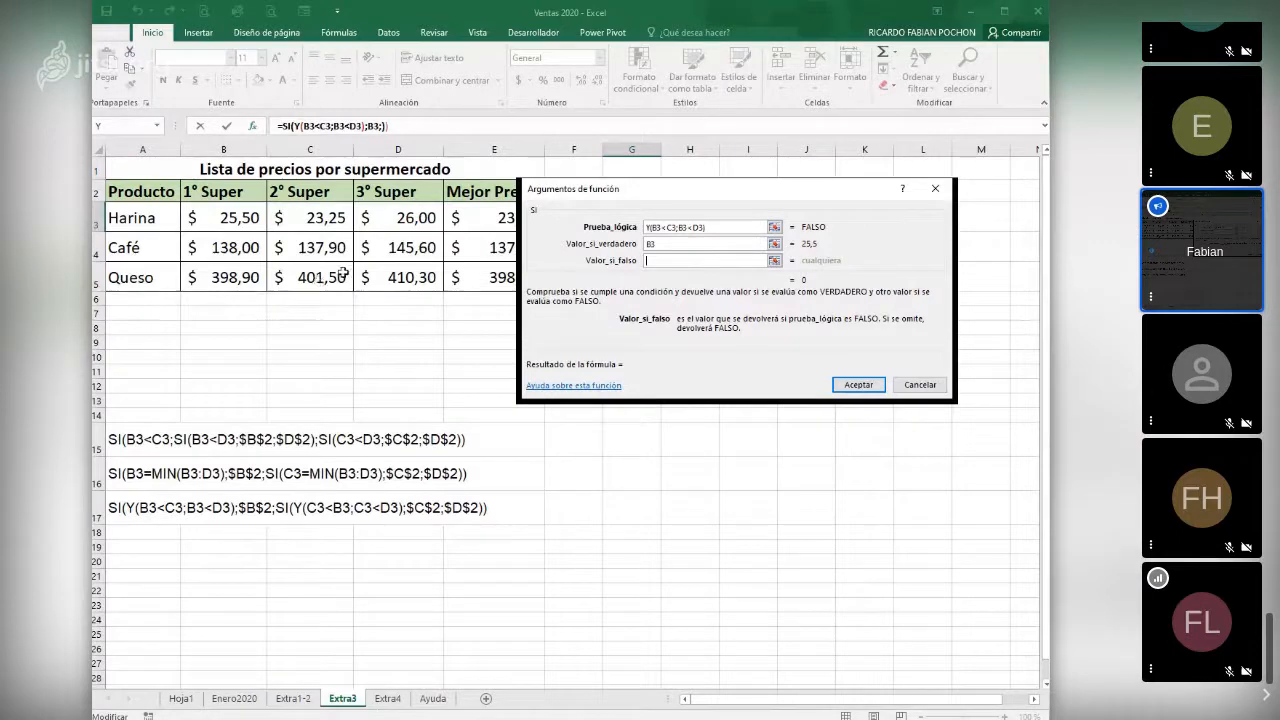
click(156, 127)
click(122, 152)
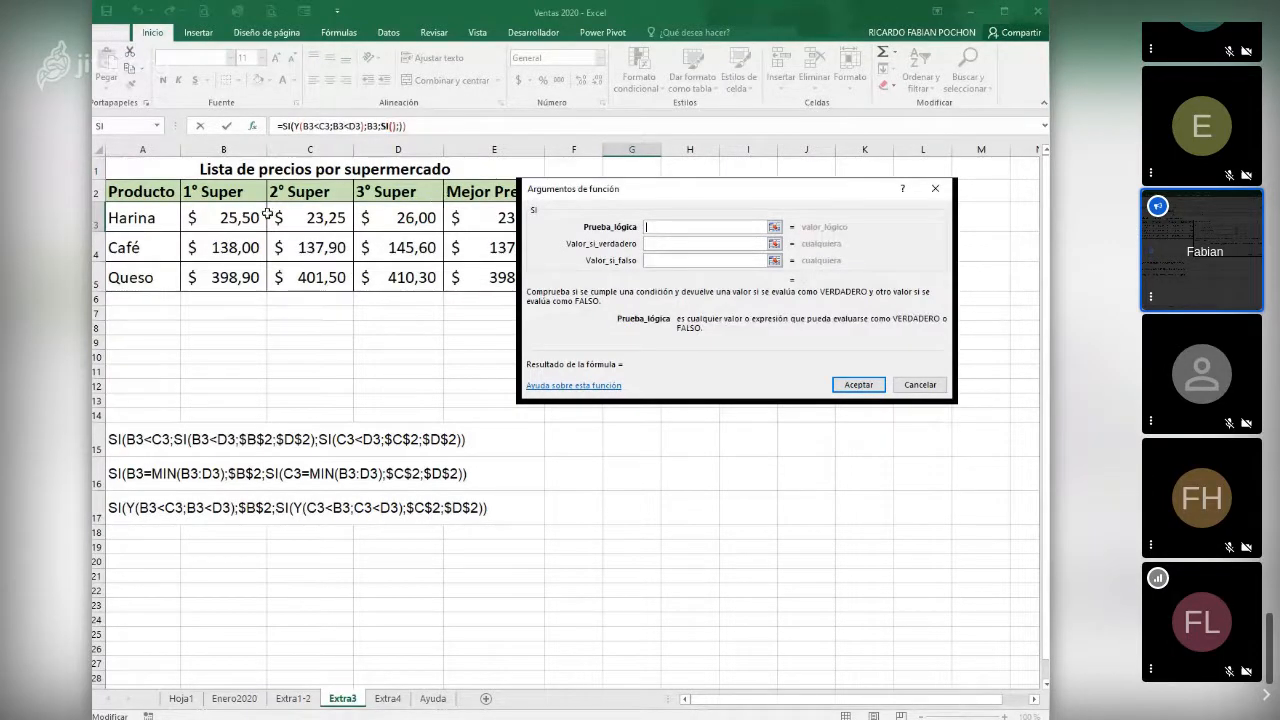
click(312, 217)
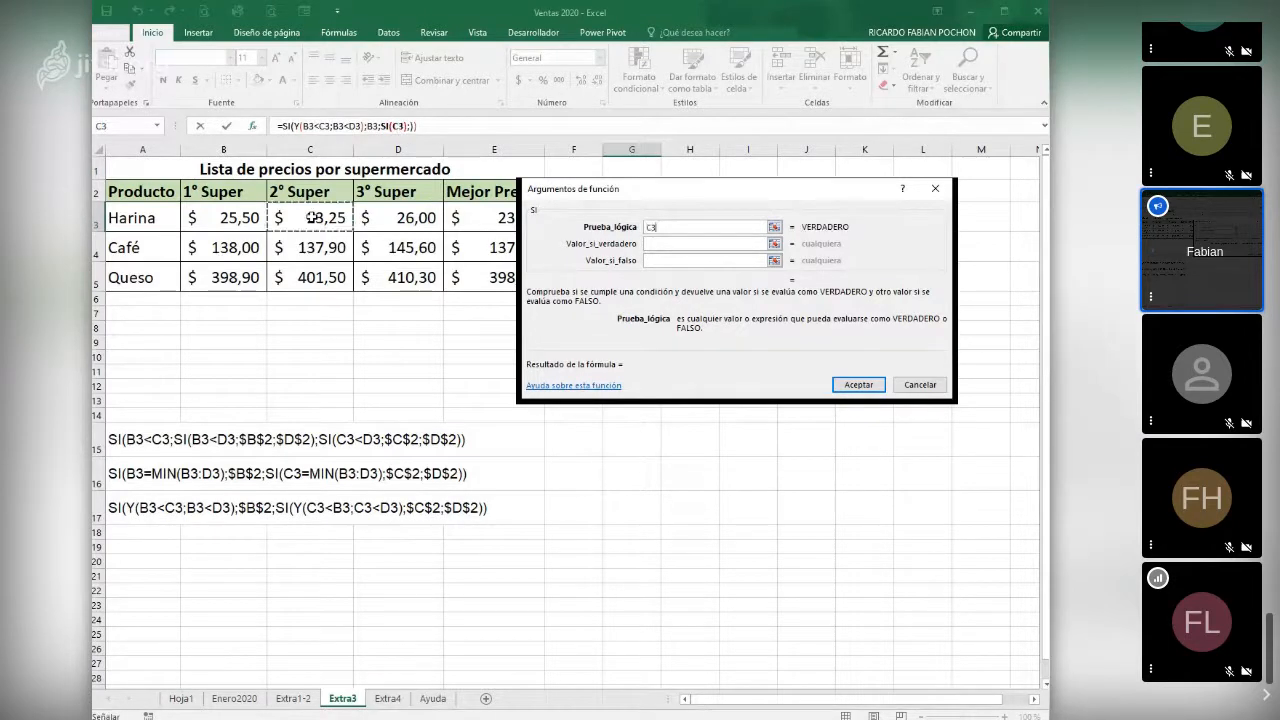
text(<)
click(388, 217)
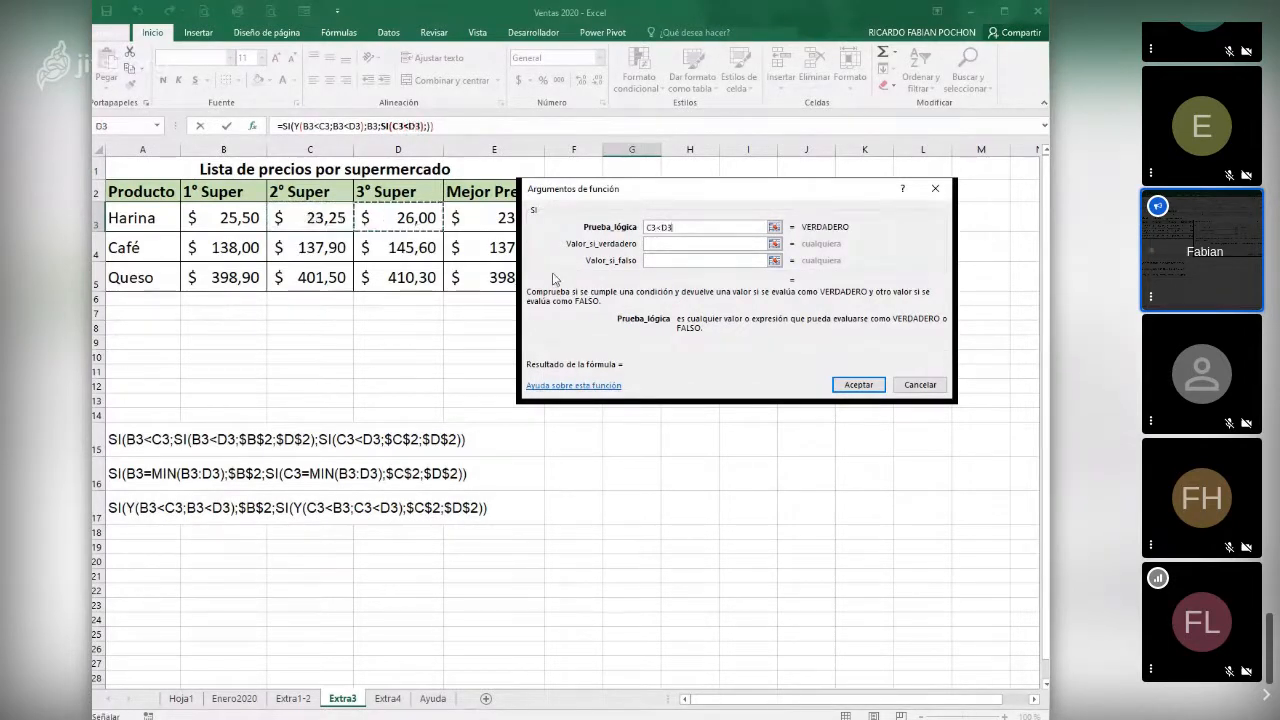
- Set the nested SI to return C3 if true and D3 if false, and submit the formula in G3
key(Tab)
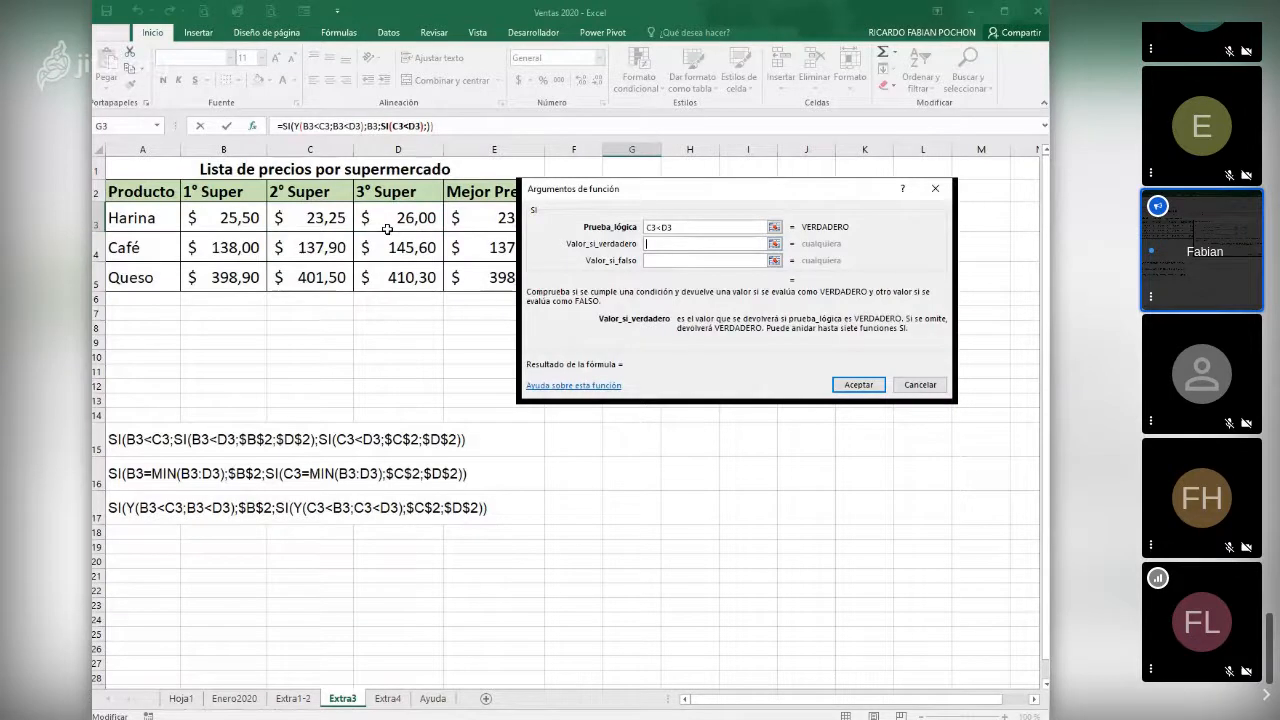
click(312, 217)
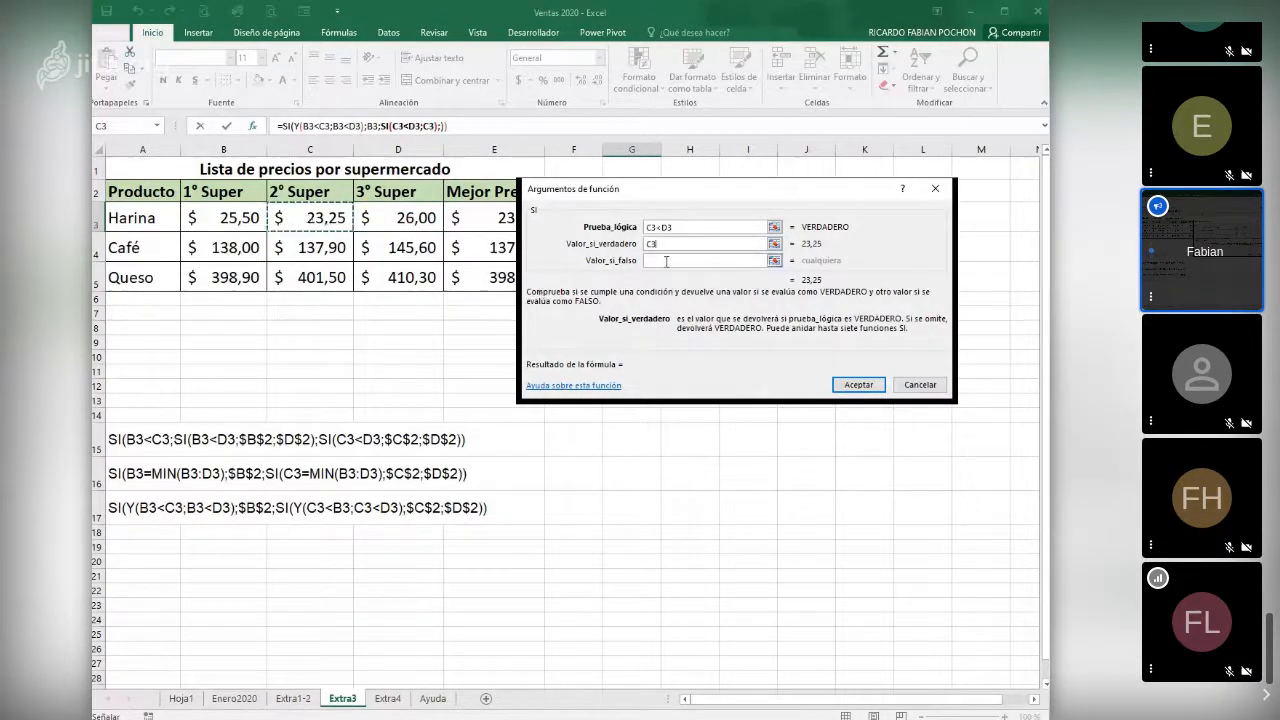
click(666, 261)
click(418, 216)
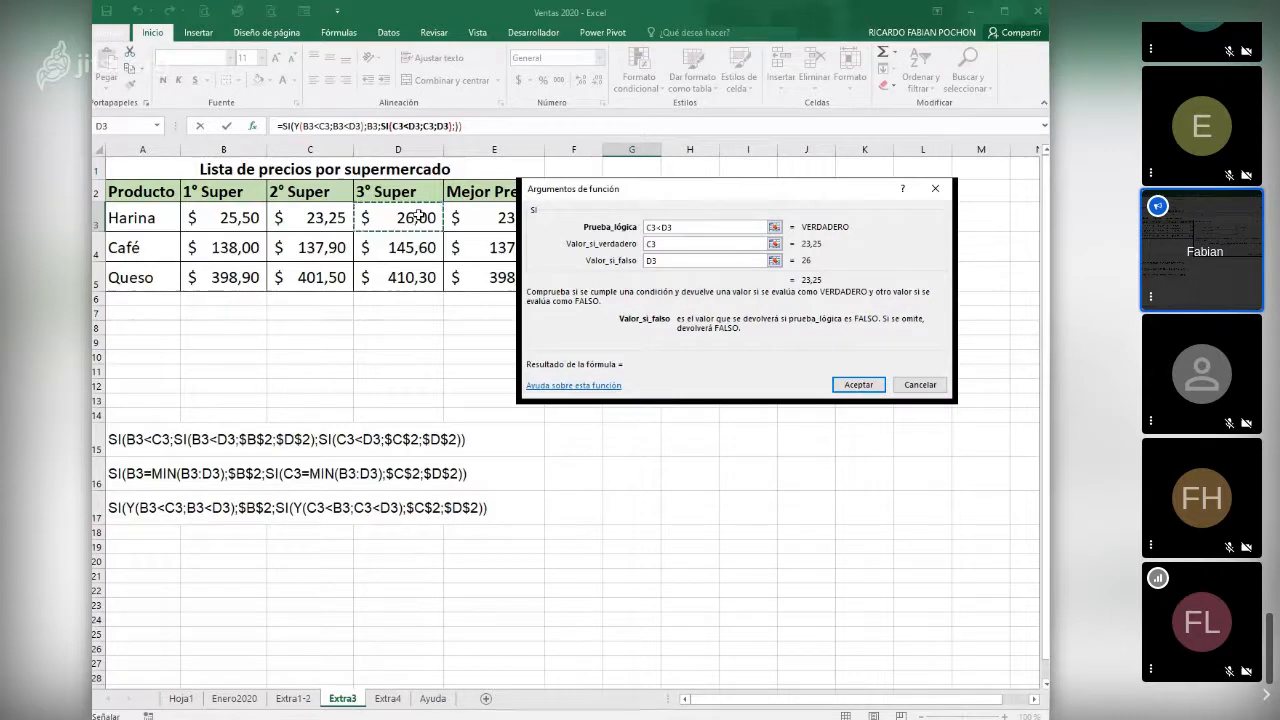
click(858, 384)
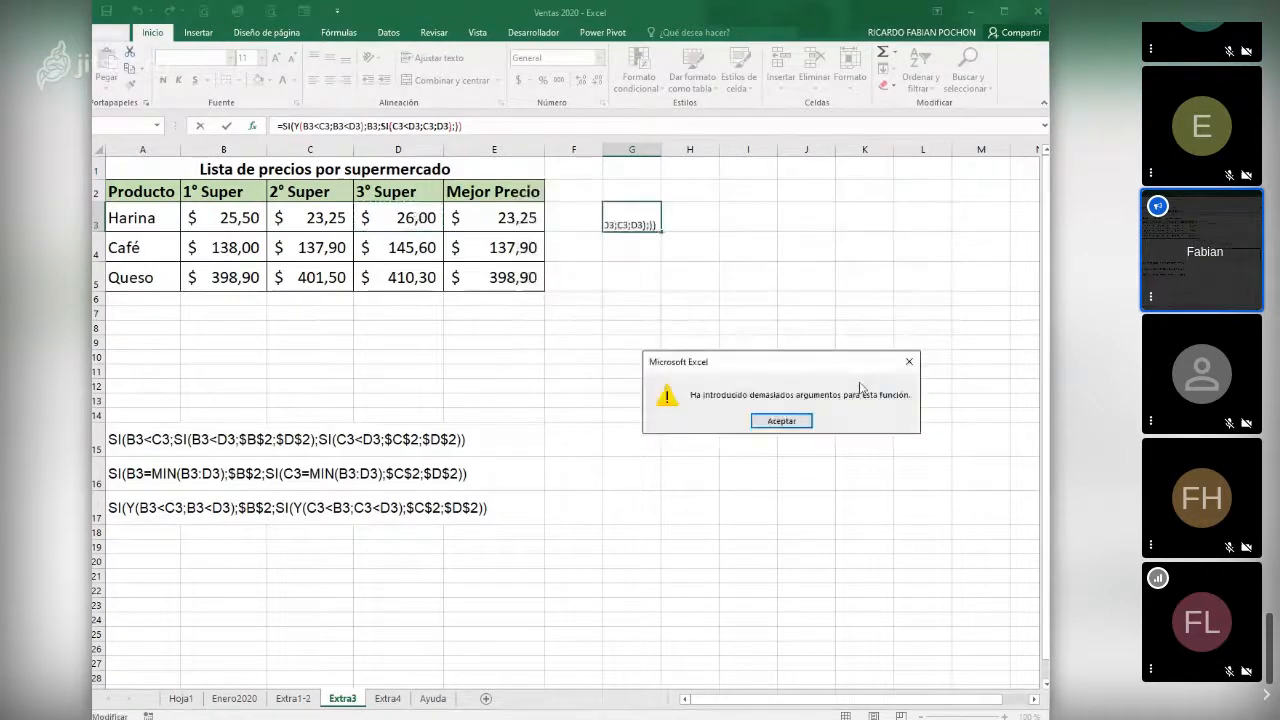
- Remove the extra semicolon after the nested SI in the G3 formula and accept the corrected formula =SI(Y(B3<C3;B3<D3);B3;SI(C3<D3;C3;D3))
click(781, 421)
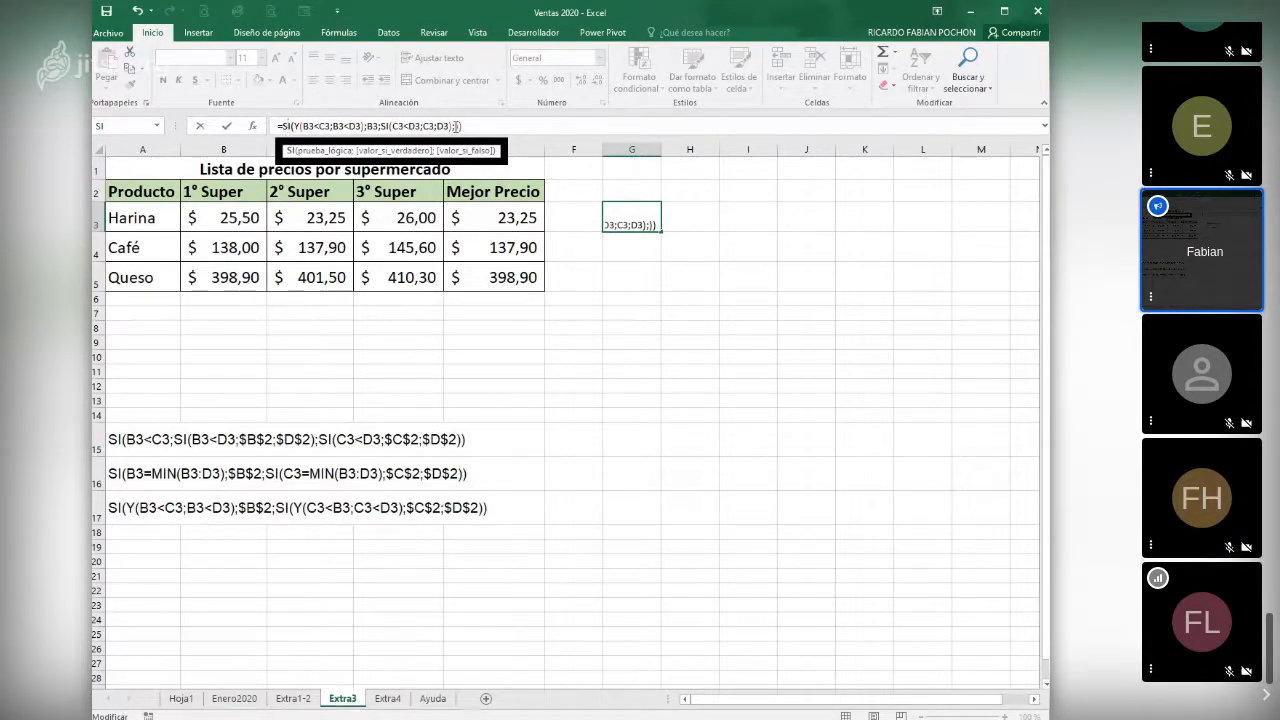
click(456, 127)
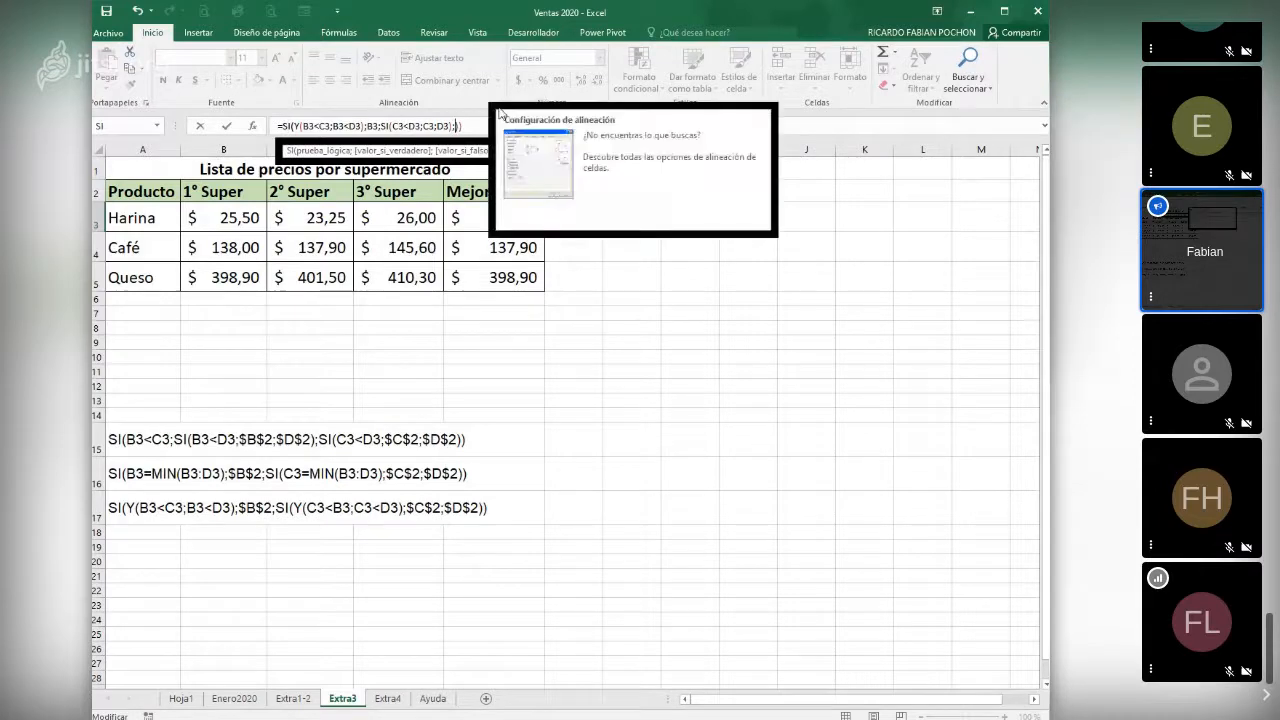
key(BackSpace)
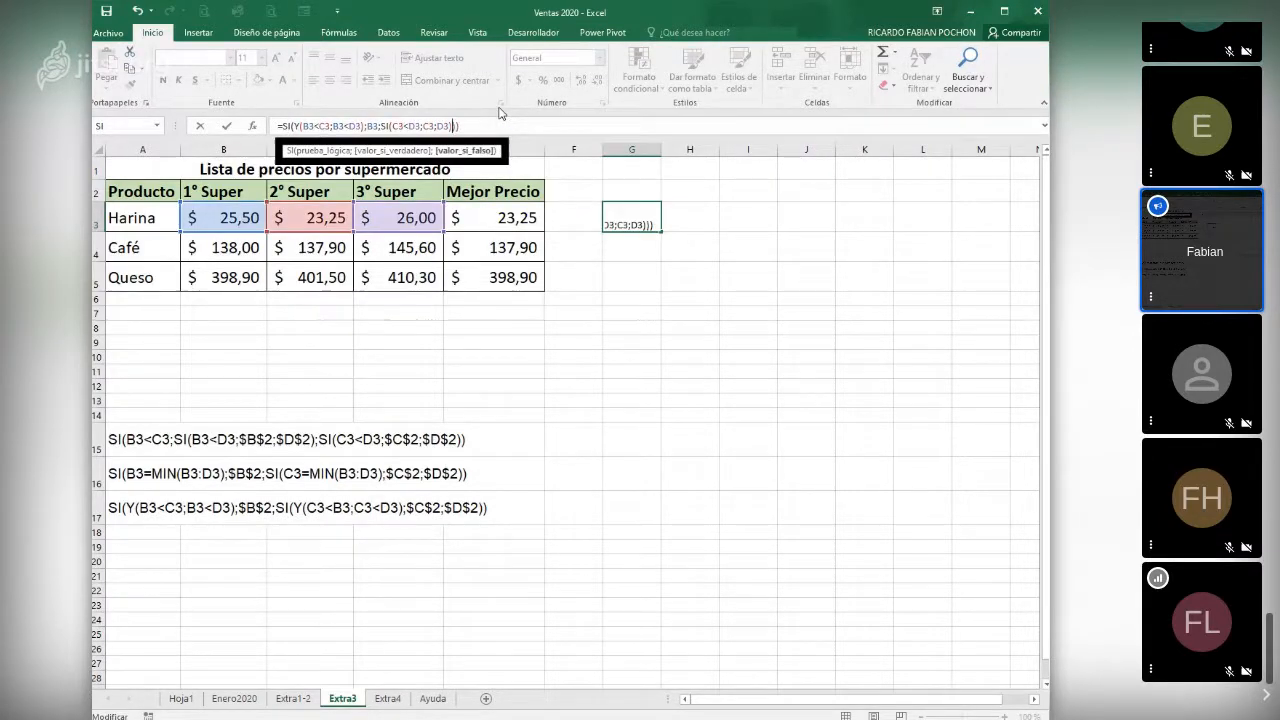
key(Return)
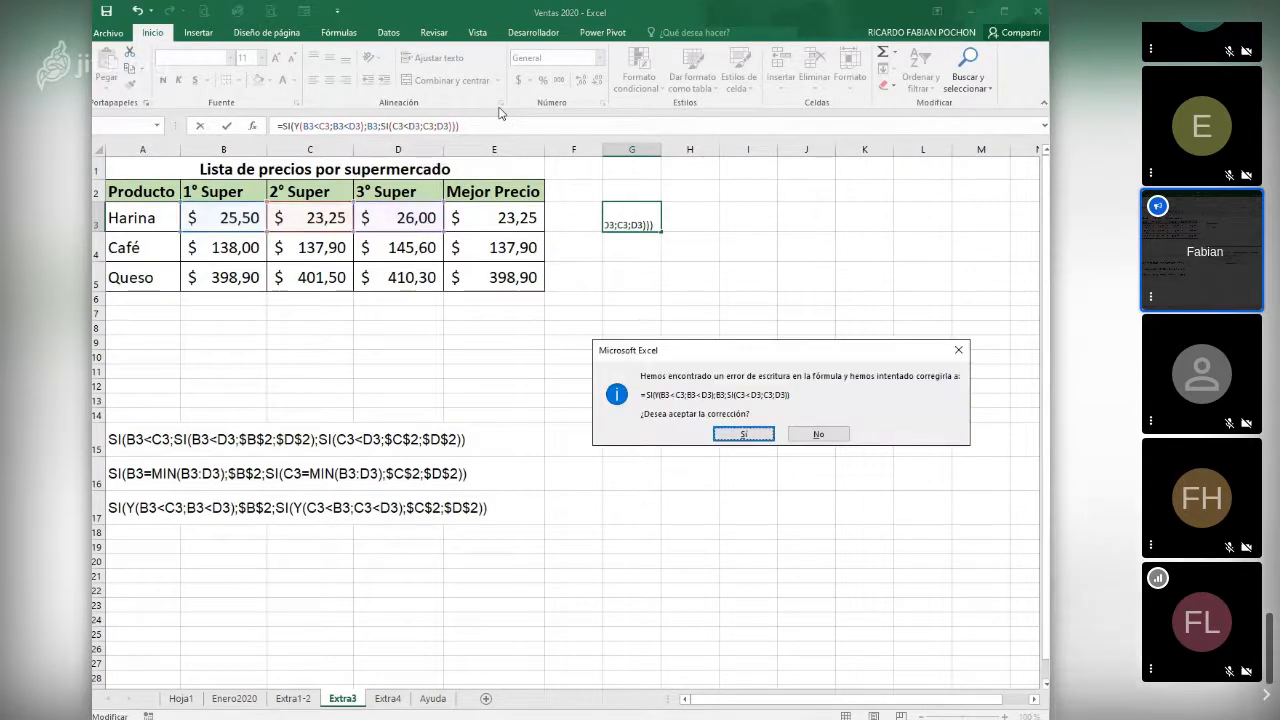
key(Return)
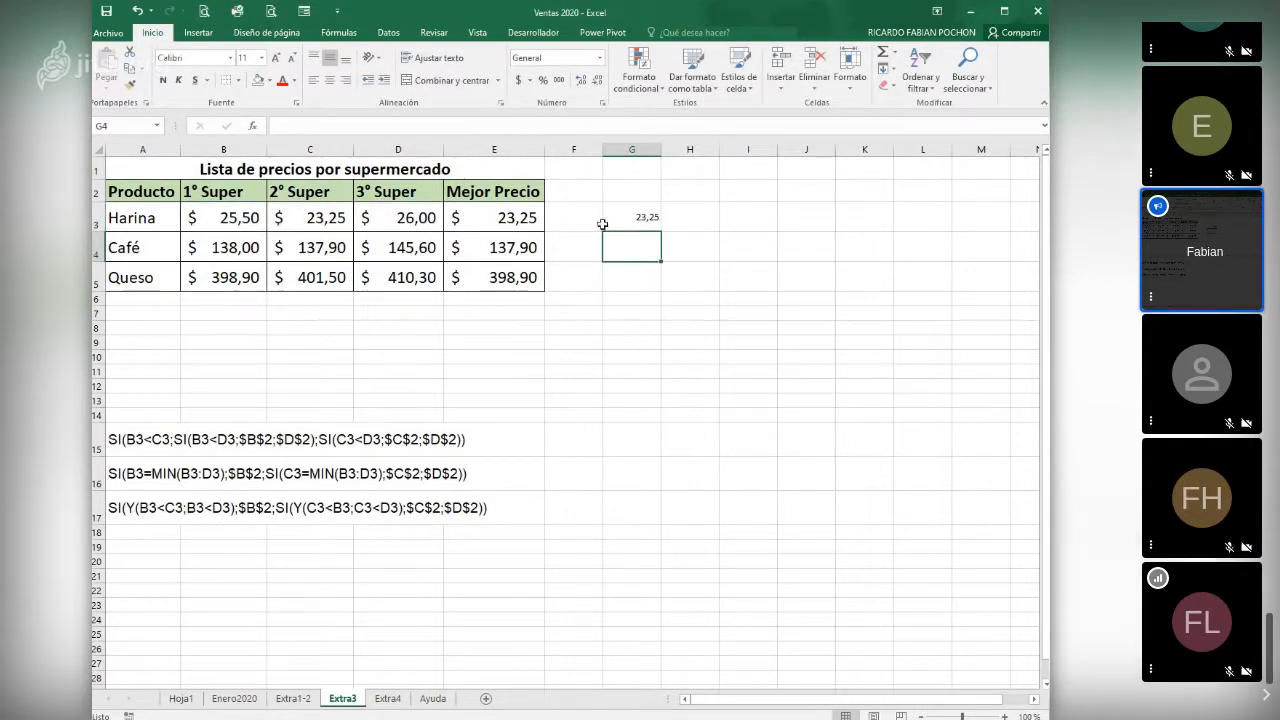
- Copy the G3 formula down to G5 and select H3
click(632, 219)
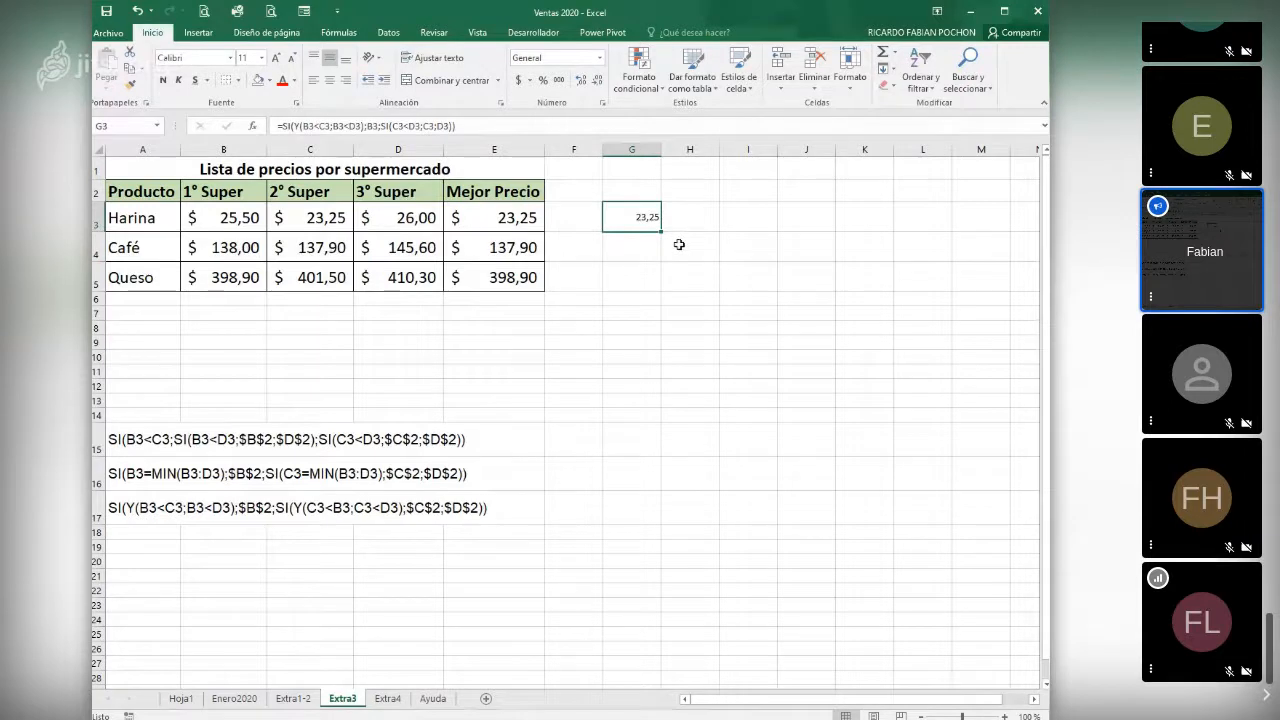
drag(661, 231, 660, 288)
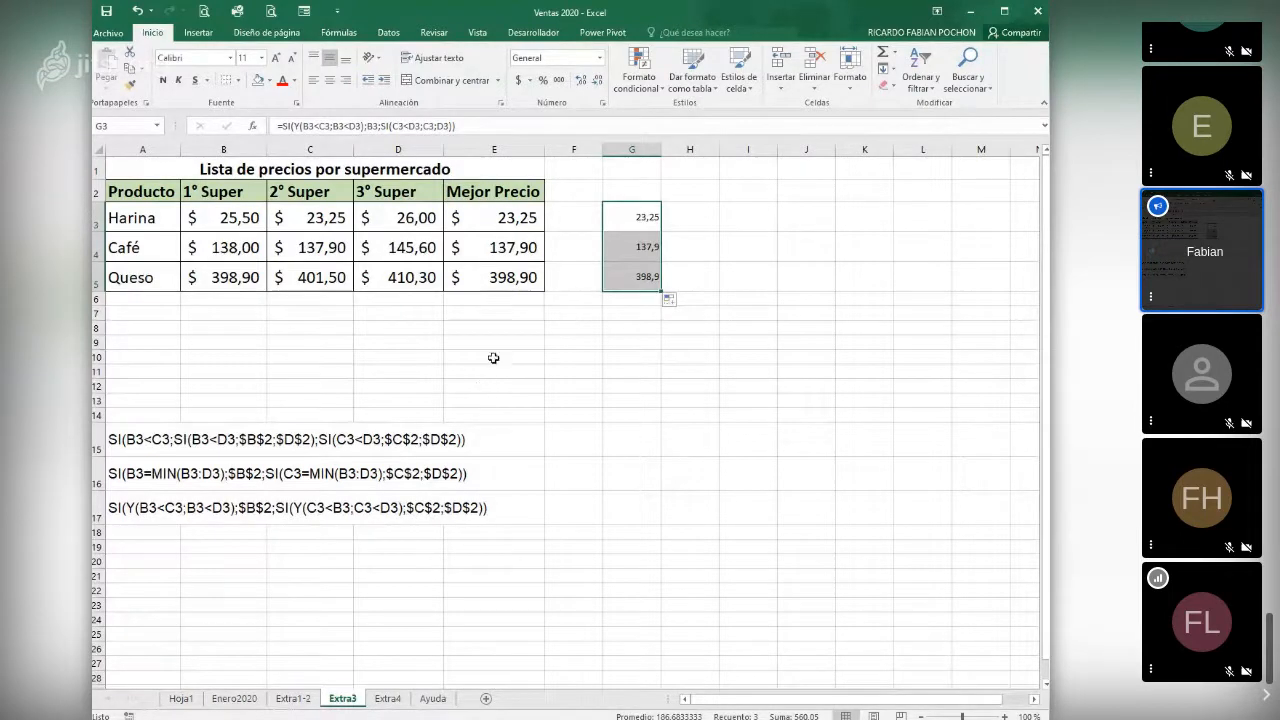
click(683, 214)
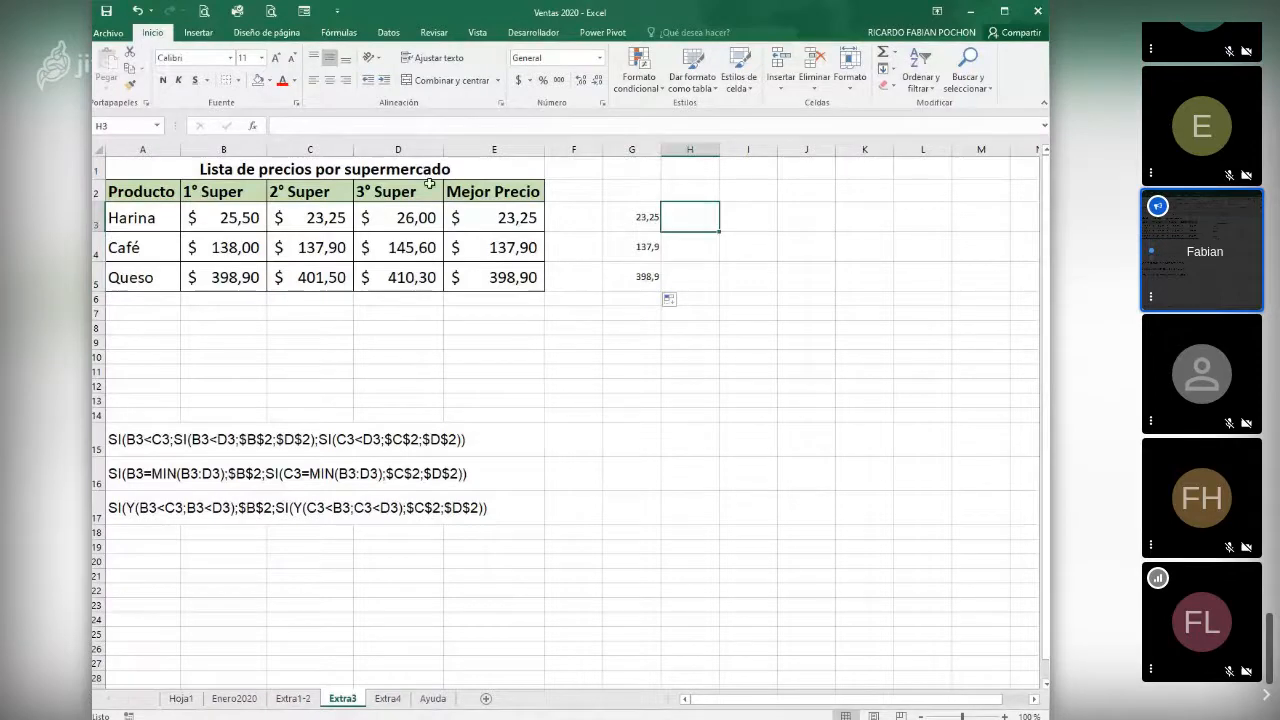
- Examine the Mayor Valor formula in G5 of the Enero2020 sheet and return to the Extra3 sheet
click(238, 695)
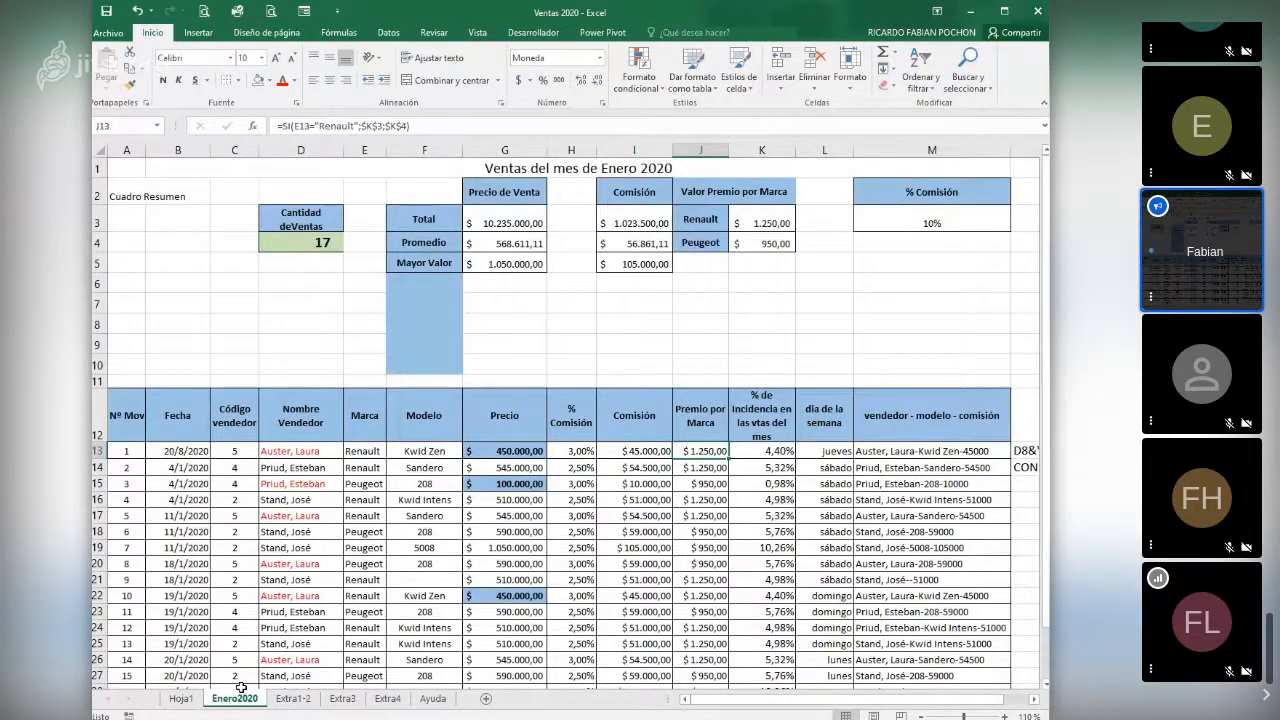
click(504, 264)
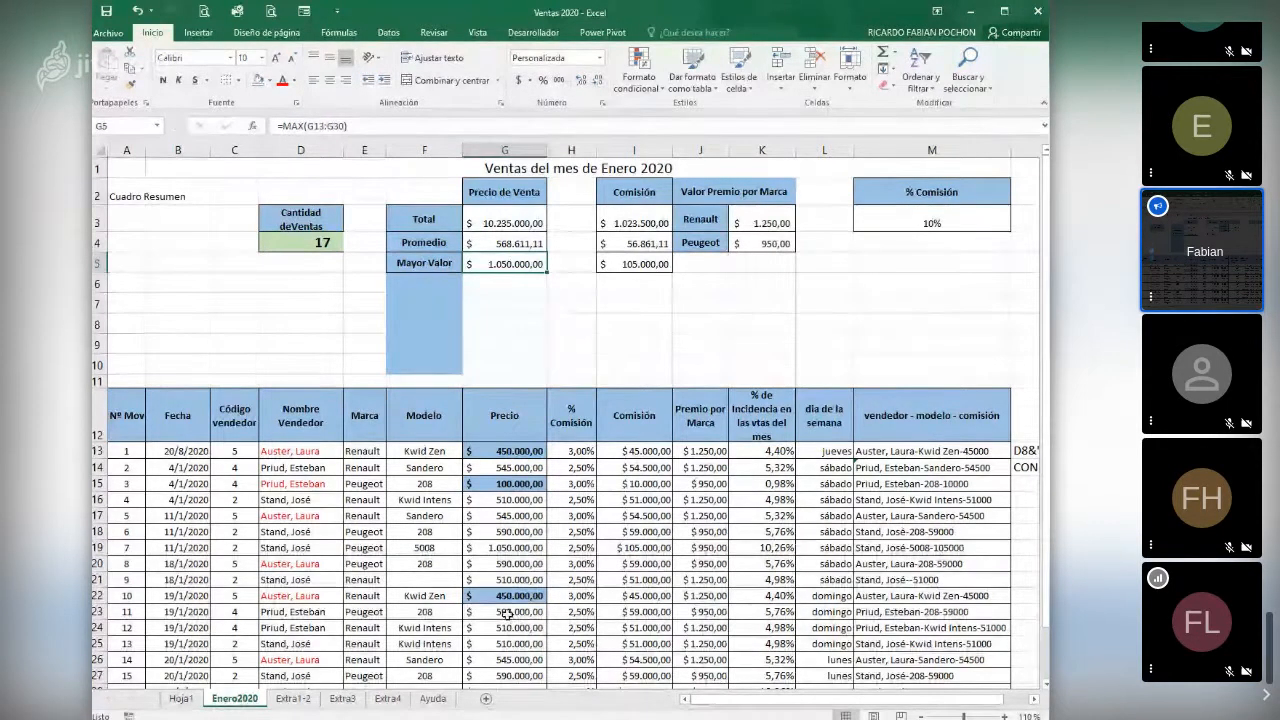
click(341, 699)
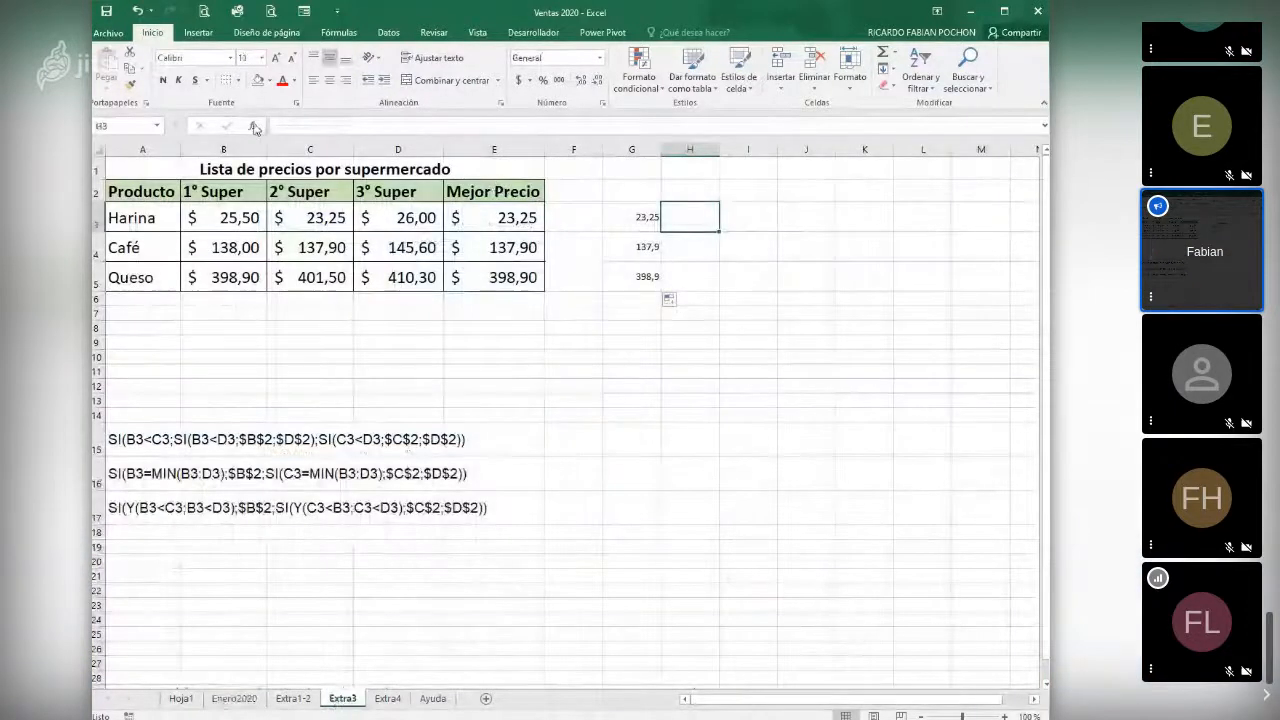
- Insert the logical function SI in H3
click(252, 125)
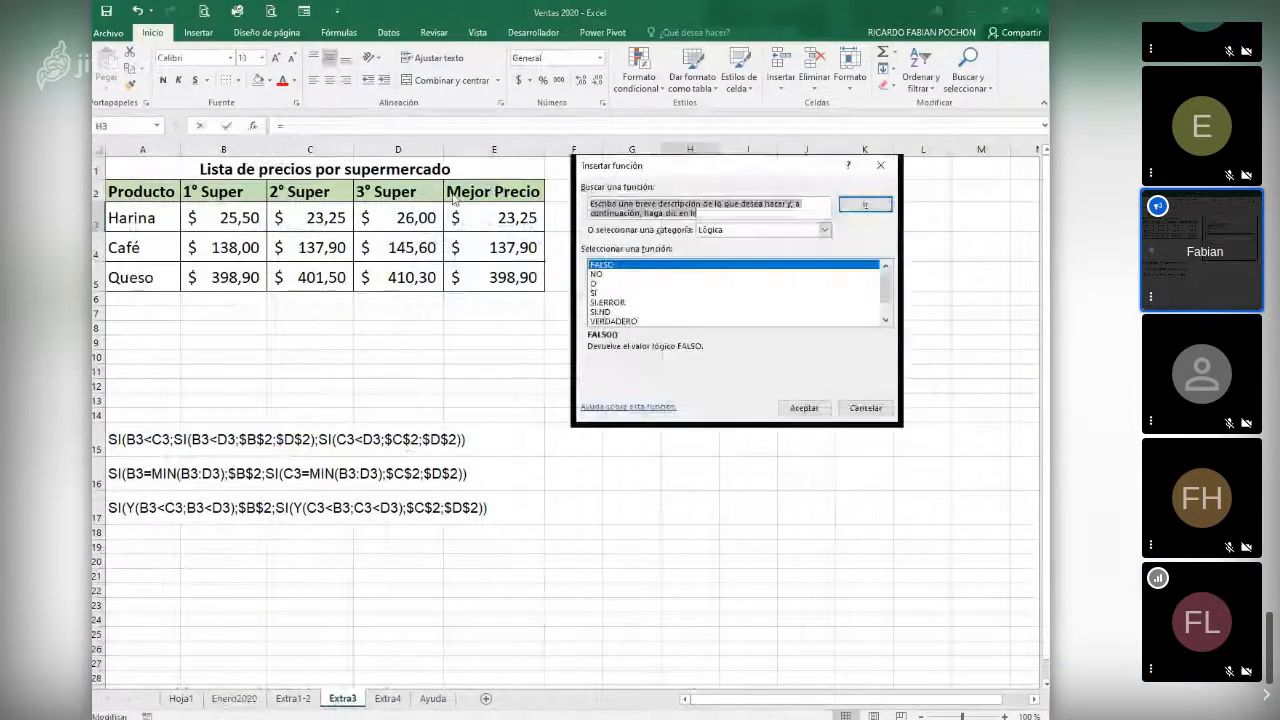
click(596, 294)
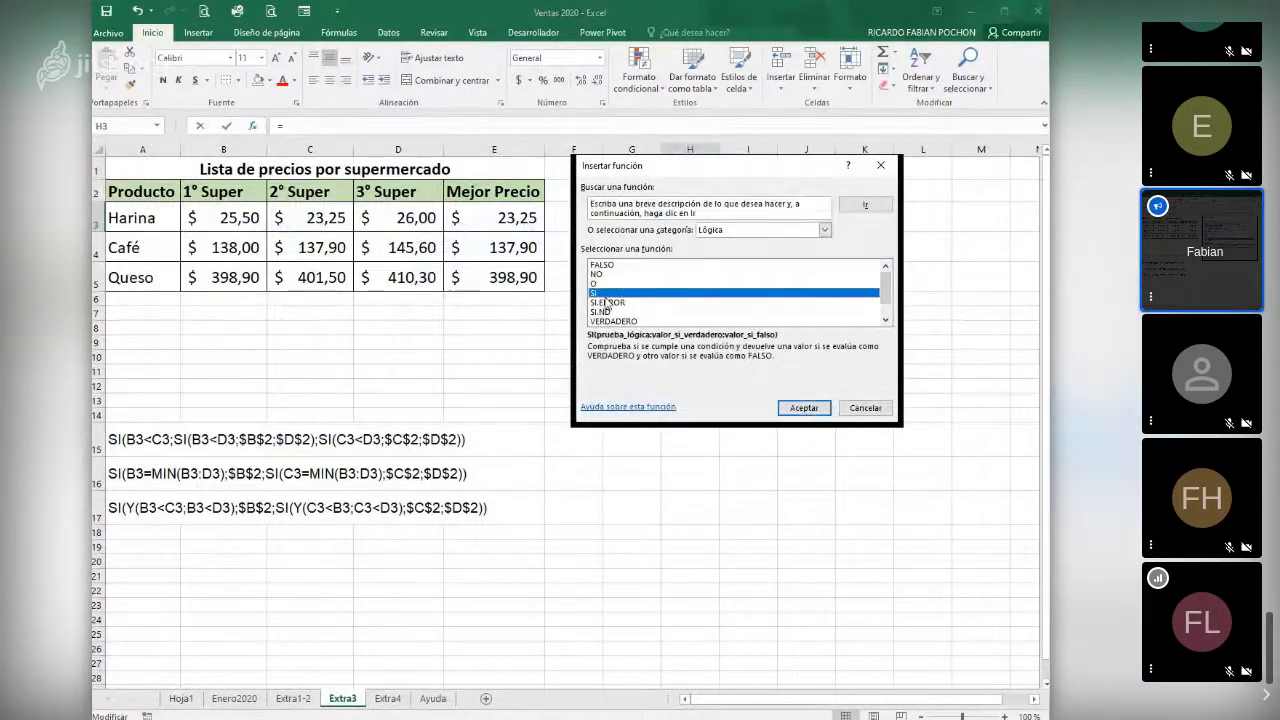
click(805, 409)
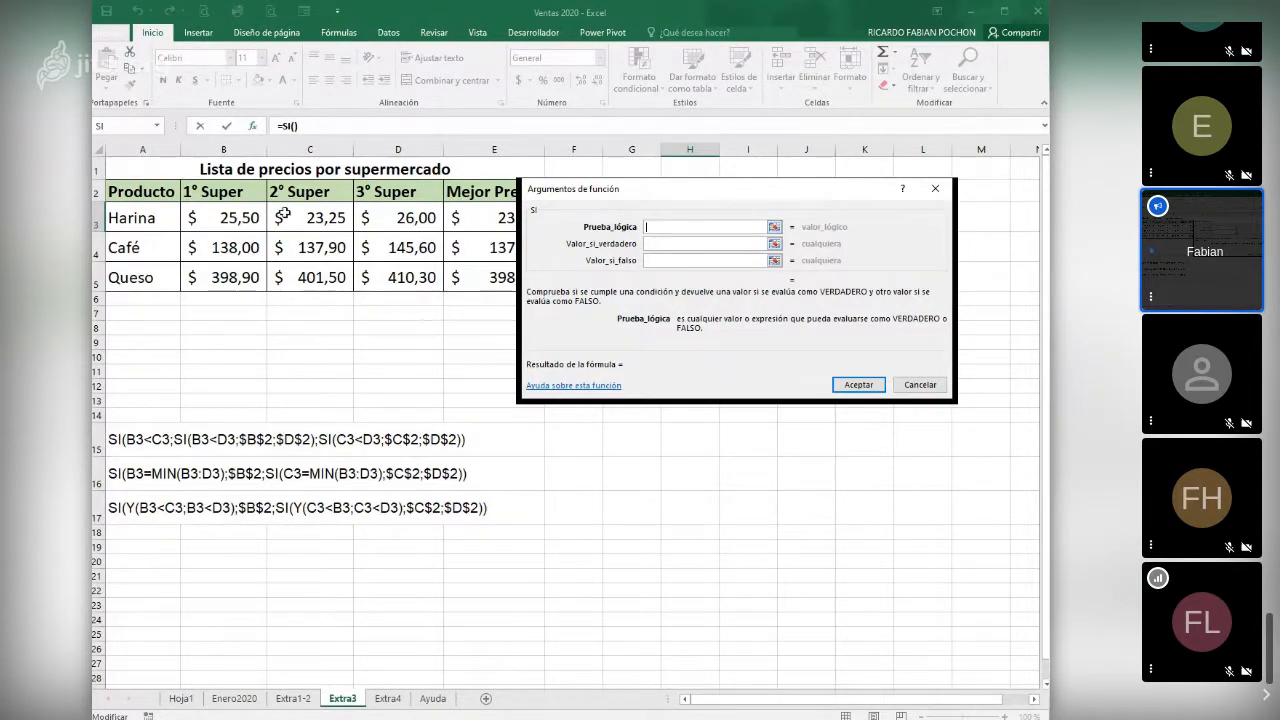
- Start the H3 logical test with B3= and nest the MIN function, found among all function categories, after it
click(223, 225)
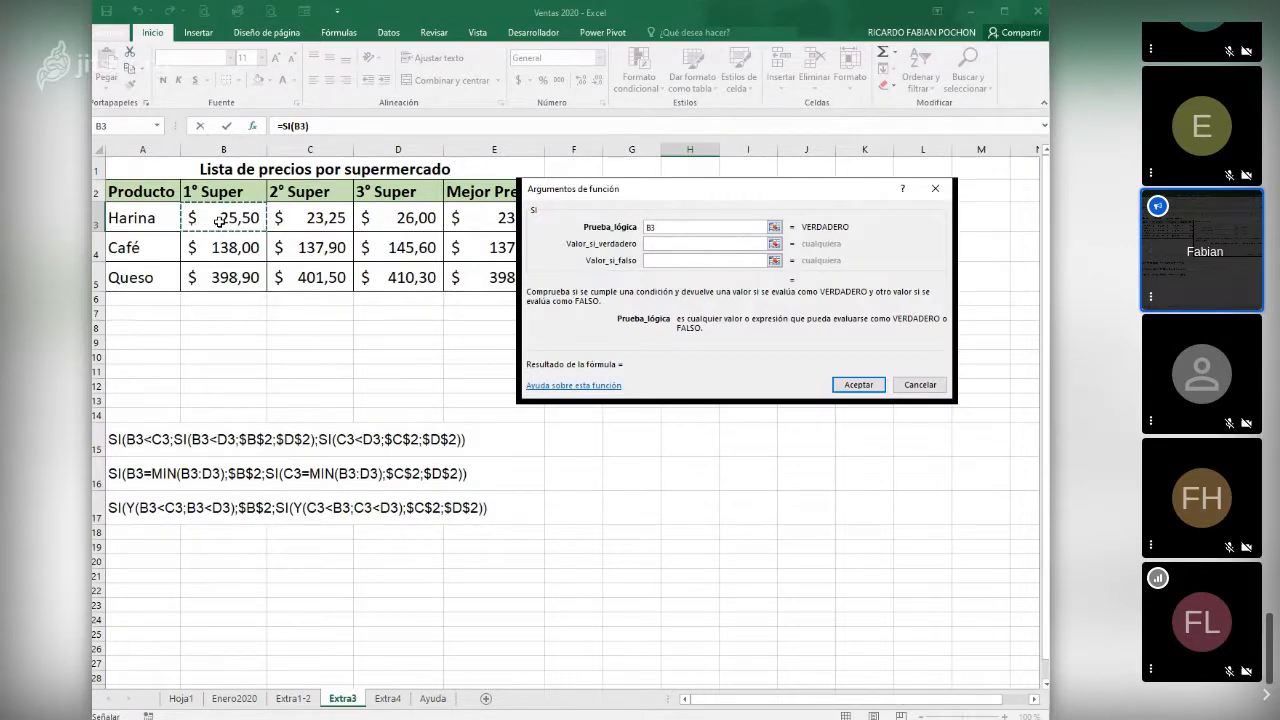
text(=)
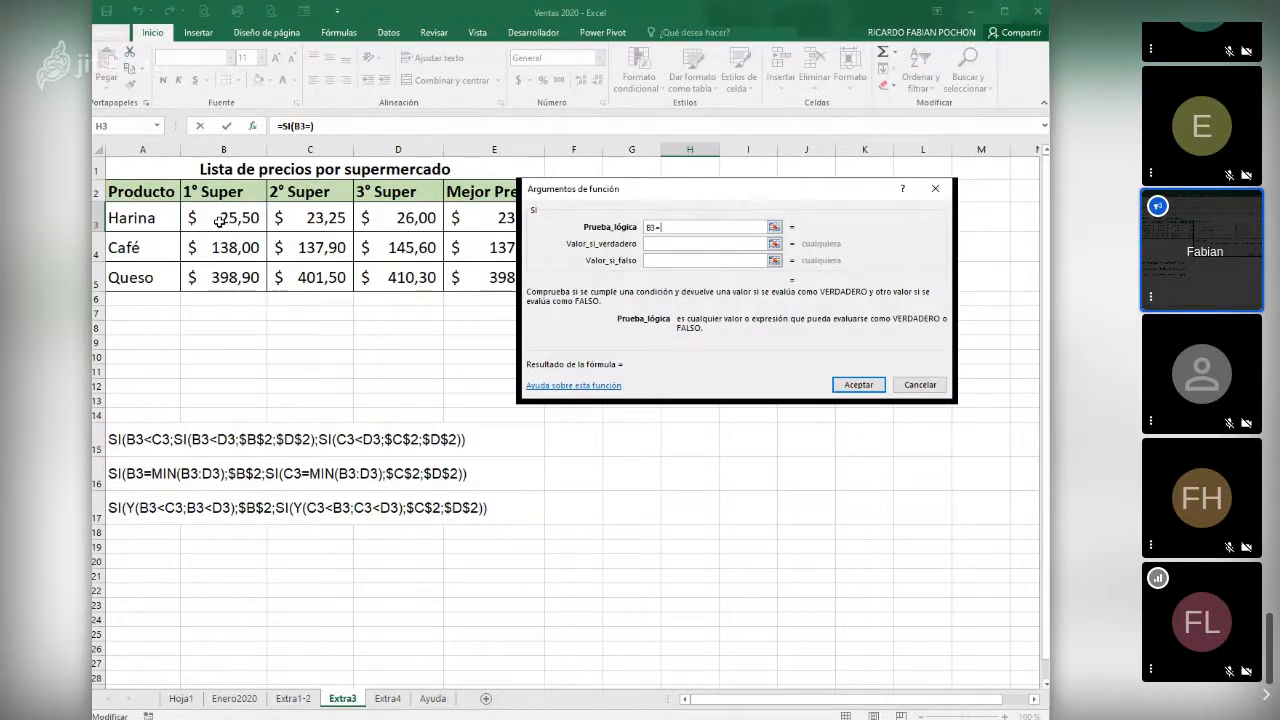
click(157, 128)
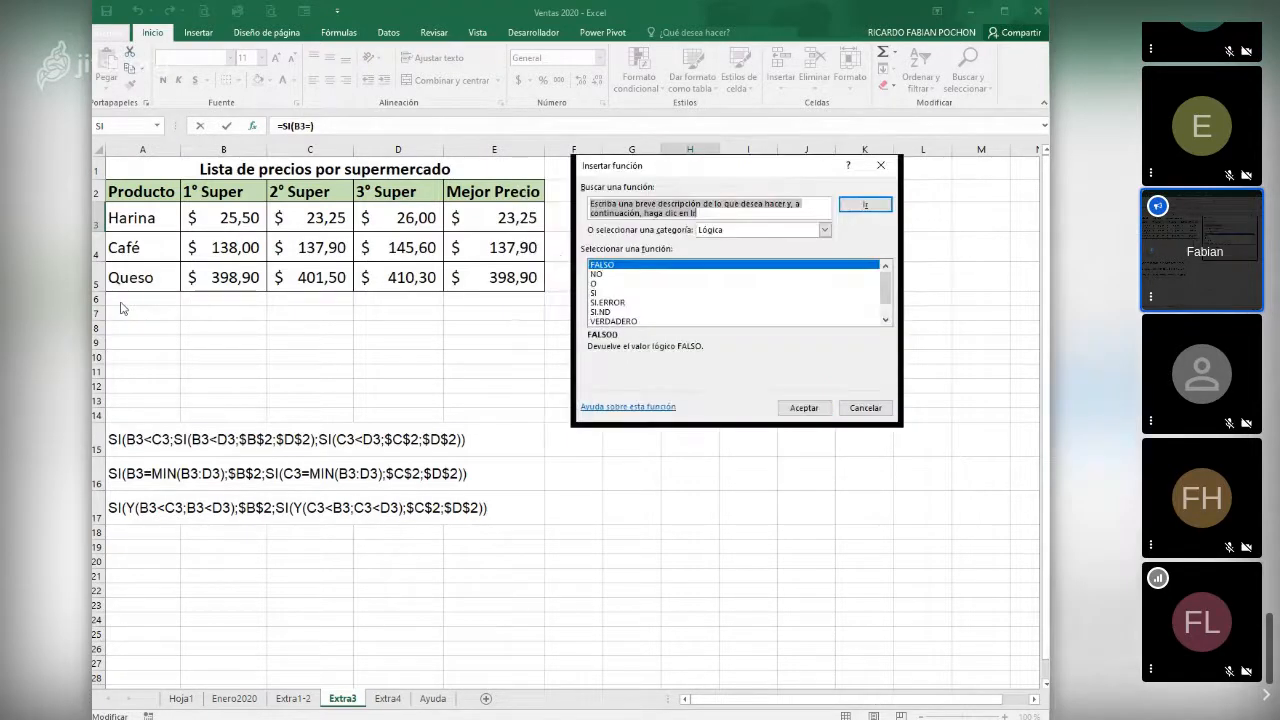
click(721, 233)
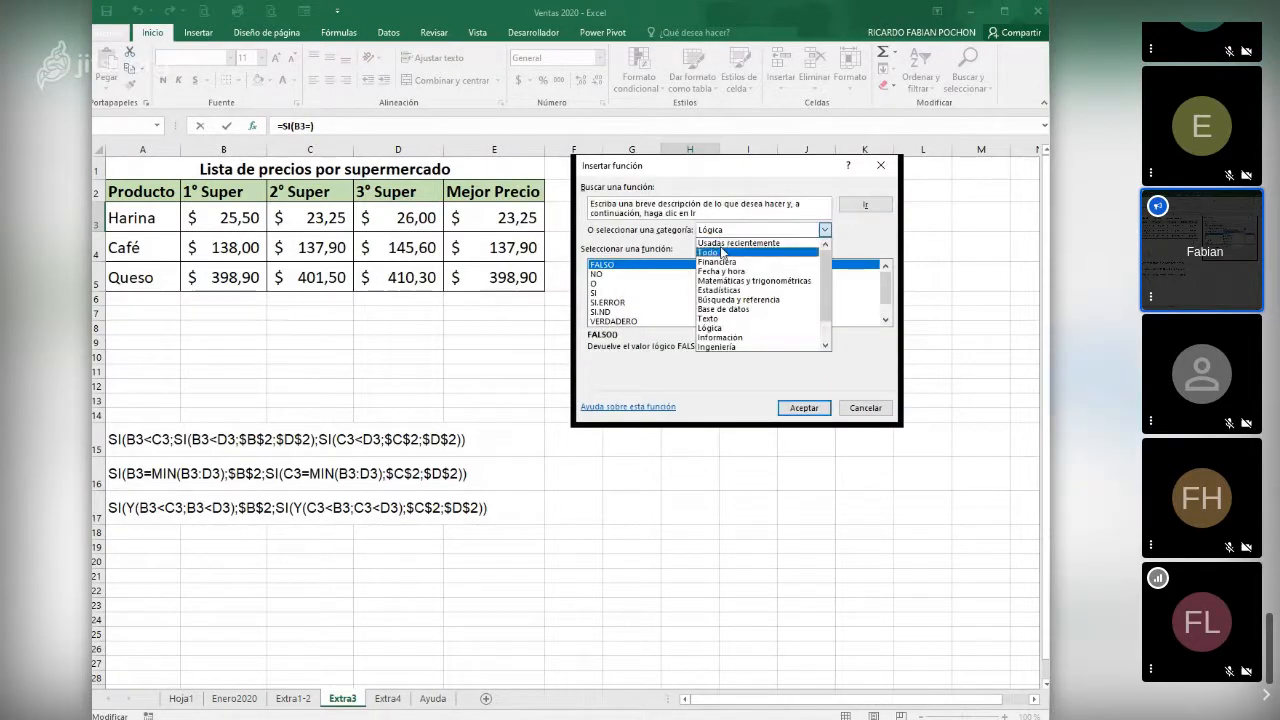
click(708, 252)
click(594, 313)
key(m)
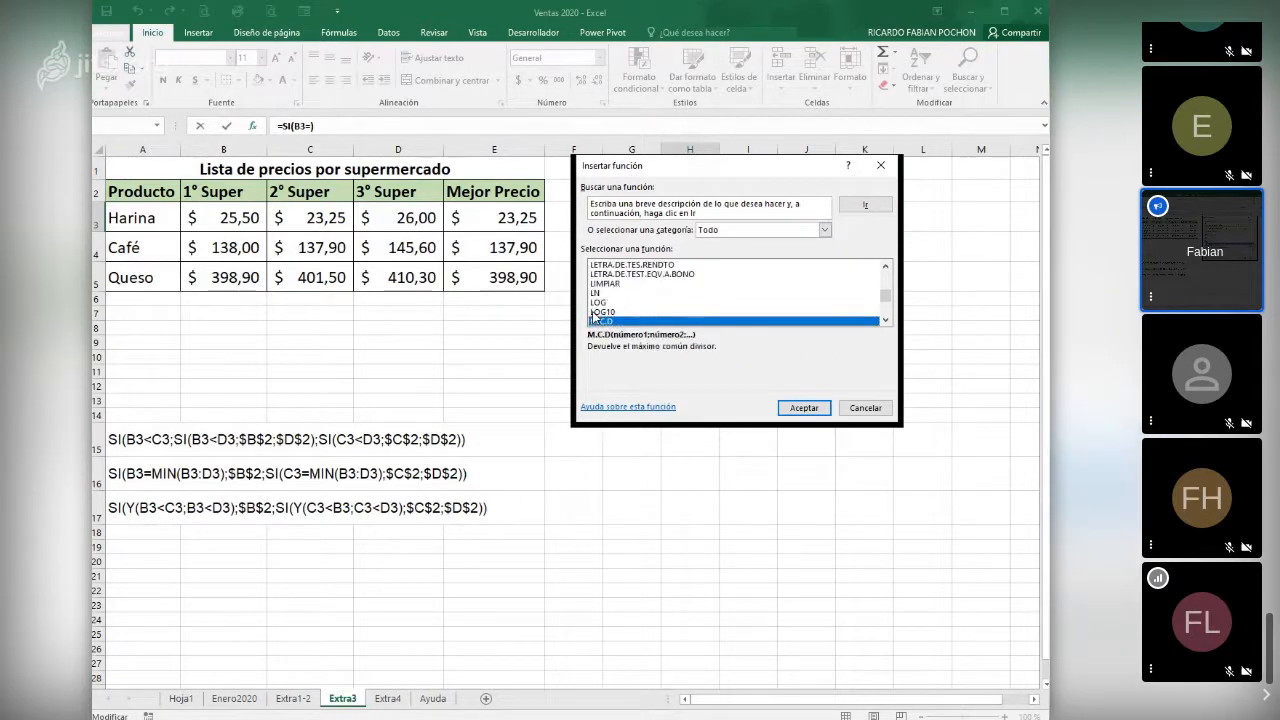
scroll(597, 318, down, 2)
scroll(620, 300, down, 1)
scroll(620, 300, down, 2)
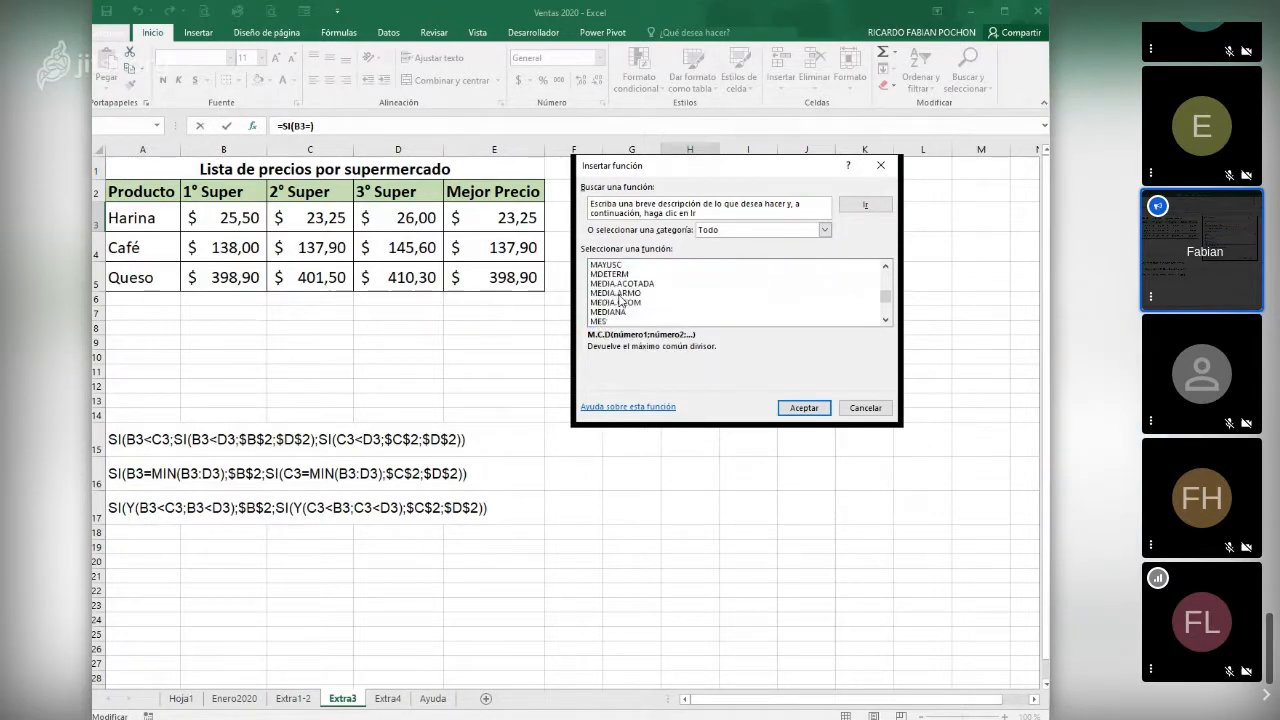
scroll(625, 305, down, 2)
click(607, 304)
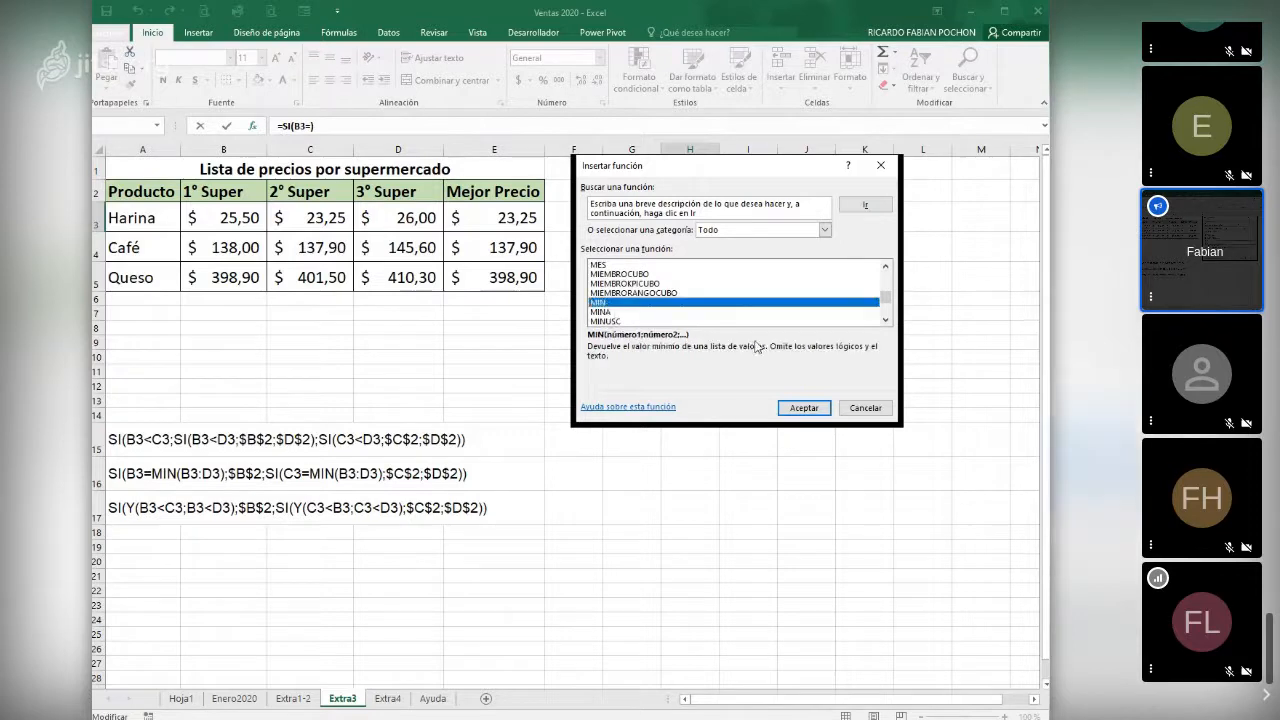
click(804, 408)
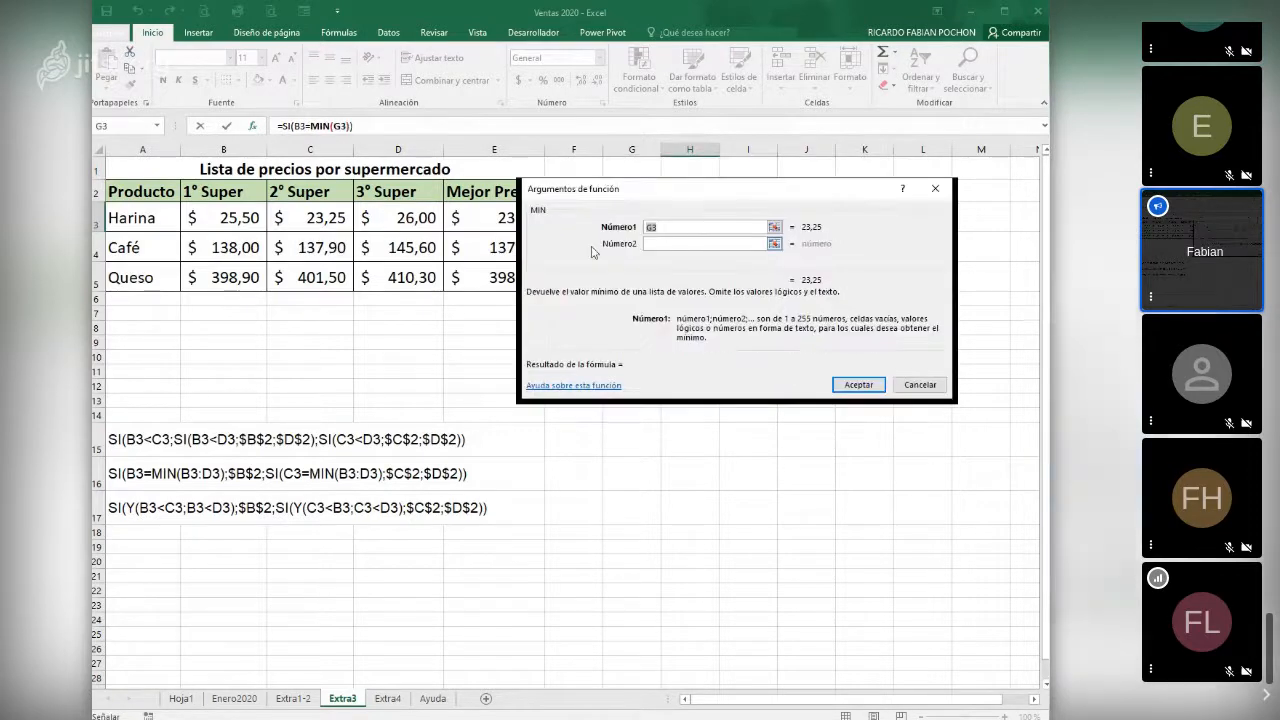
- Set the MIN range to B3:D3 and make B3 the value if true of the outer SI
drag(237, 216, 382, 213)
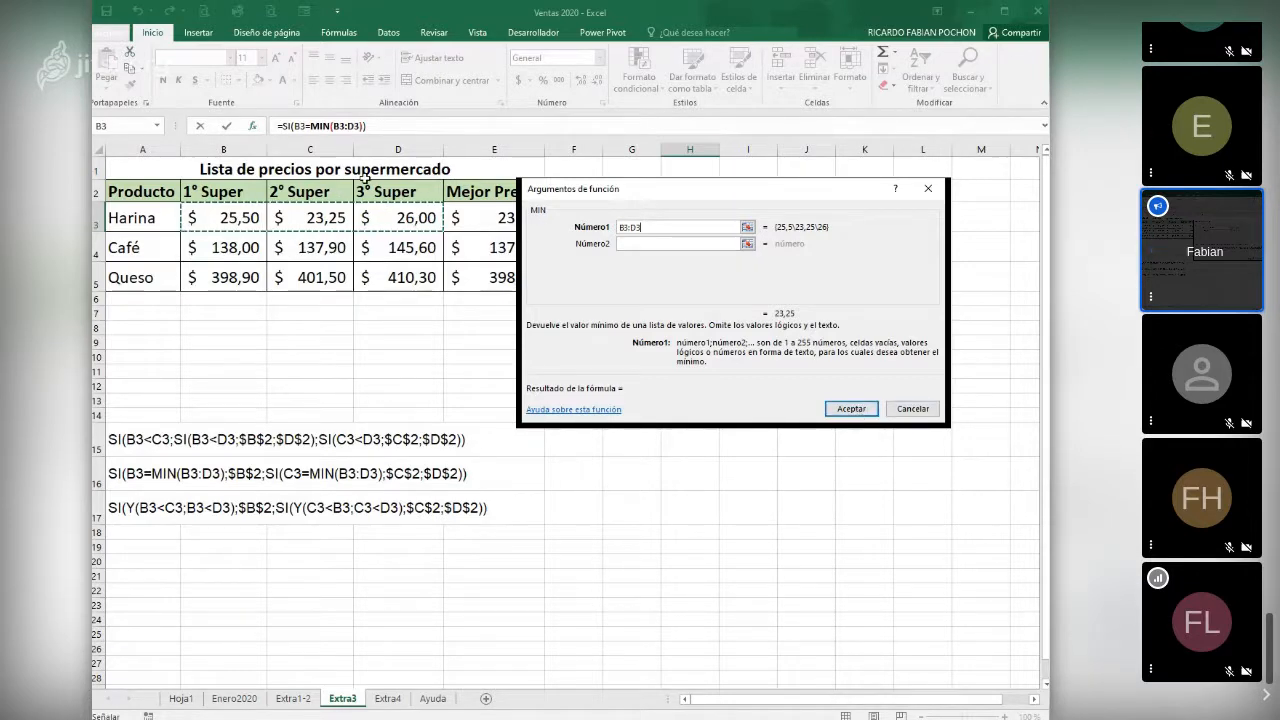
click(293, 126)
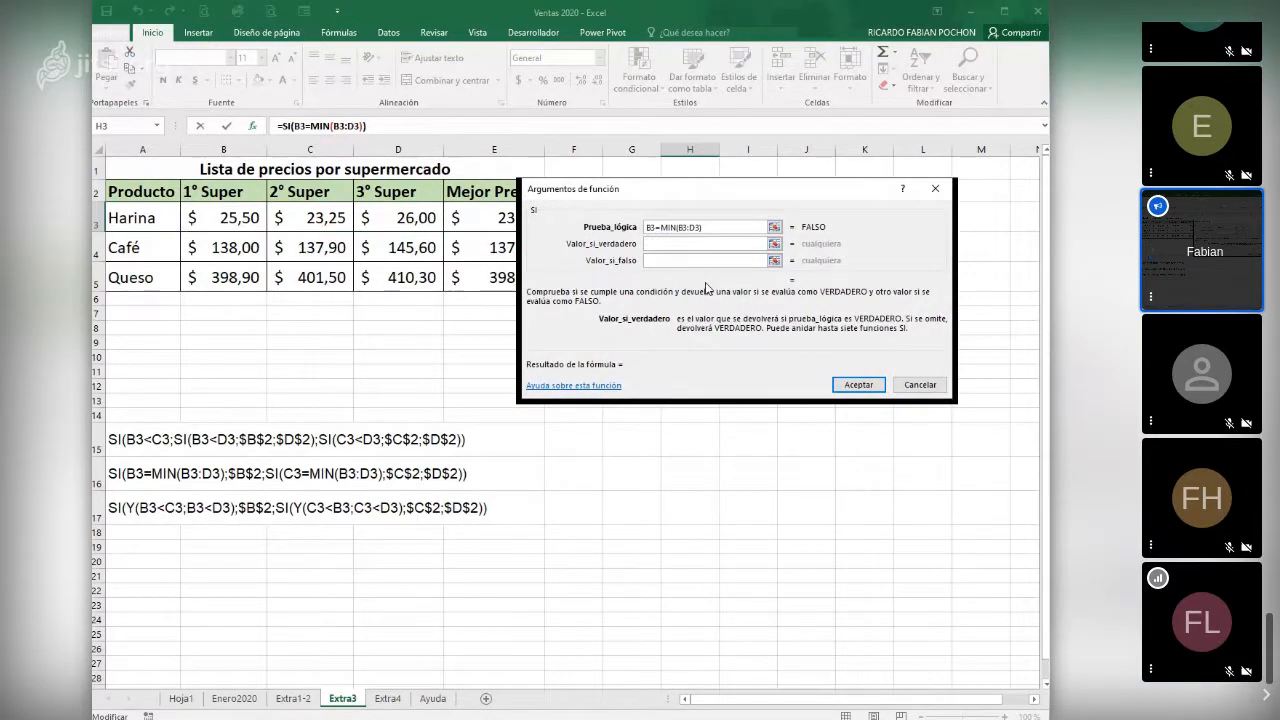
click(238, 221)
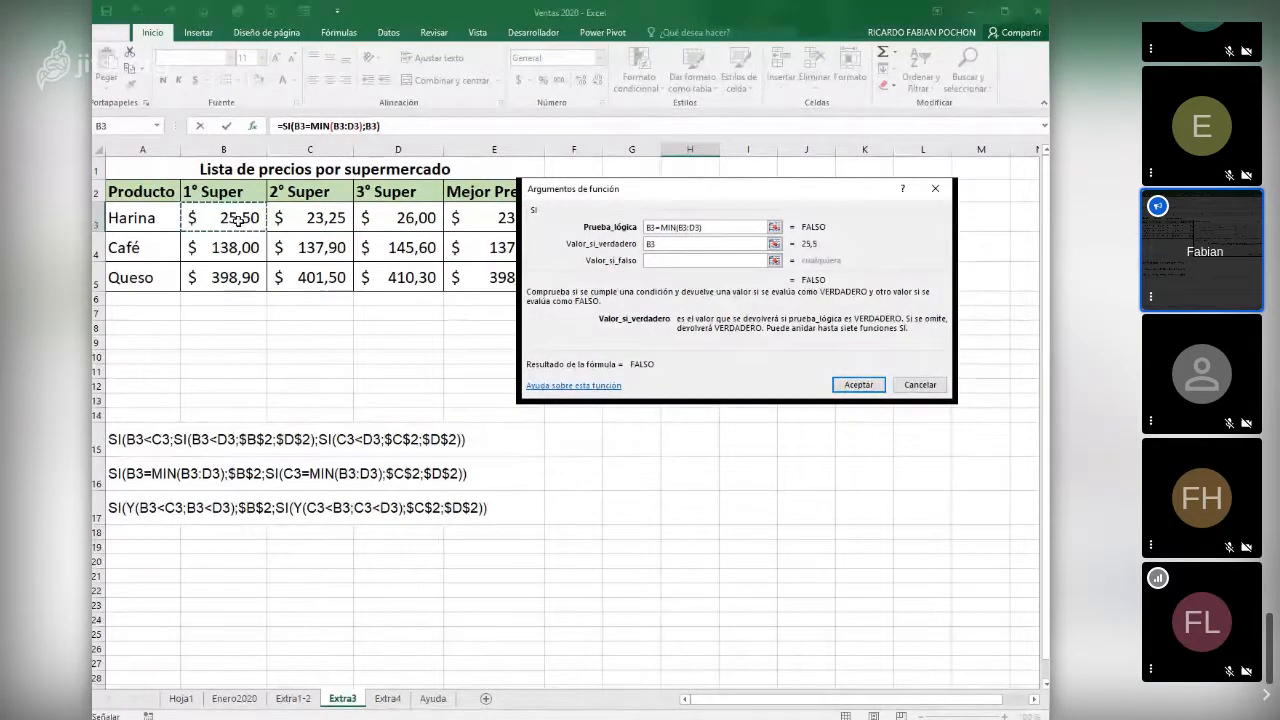
- Nest a second SI as the value if false, with the logical test C3=MIN(B3:D3)
click(655, 261)
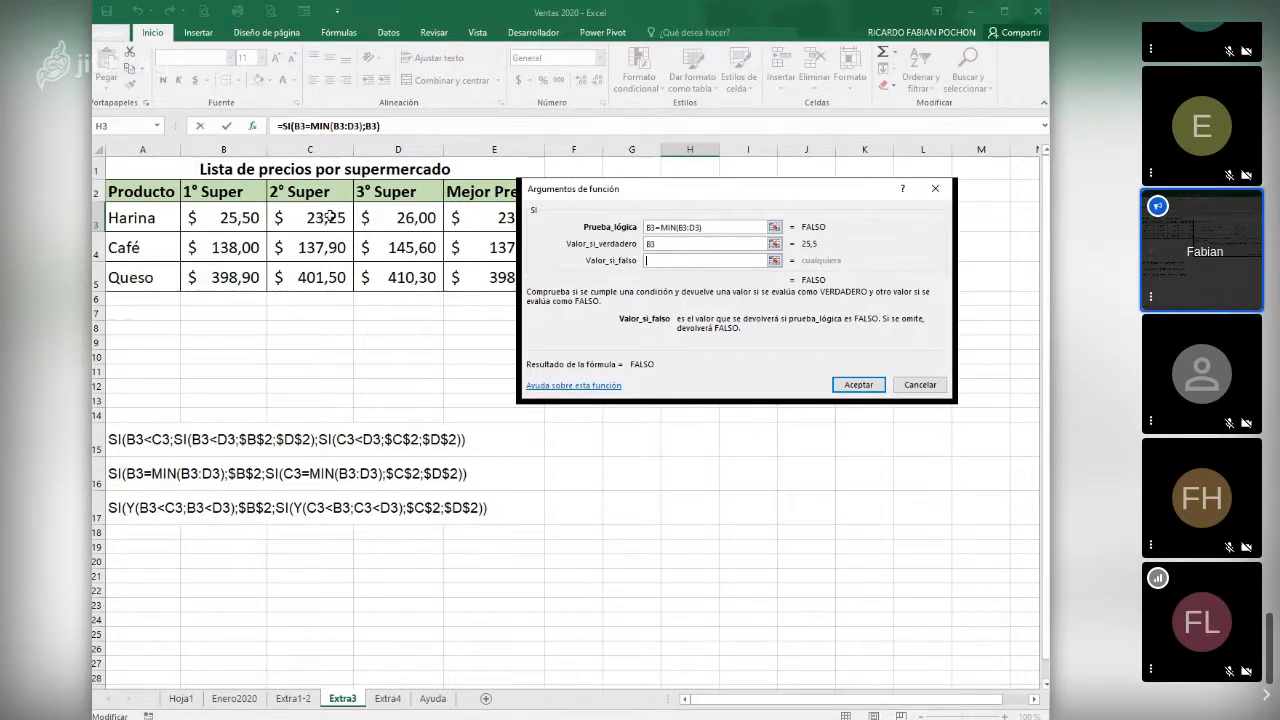
click(157, 126)
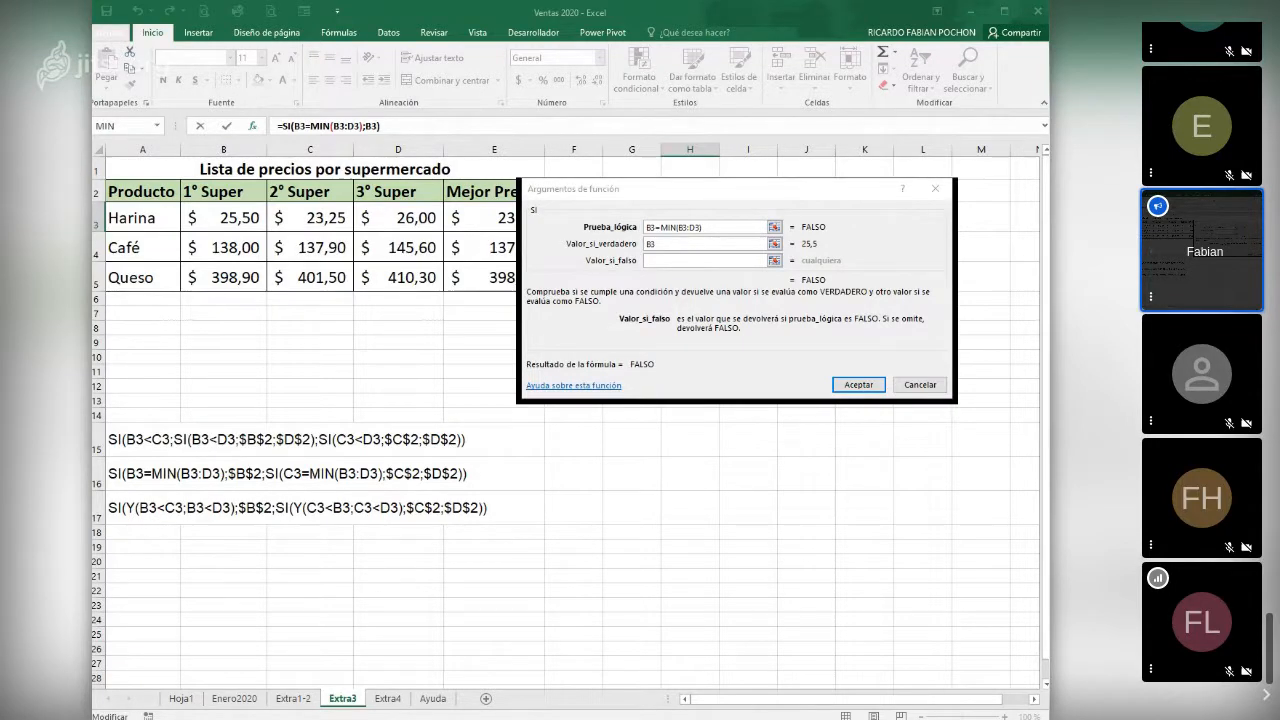
click(117, 154)
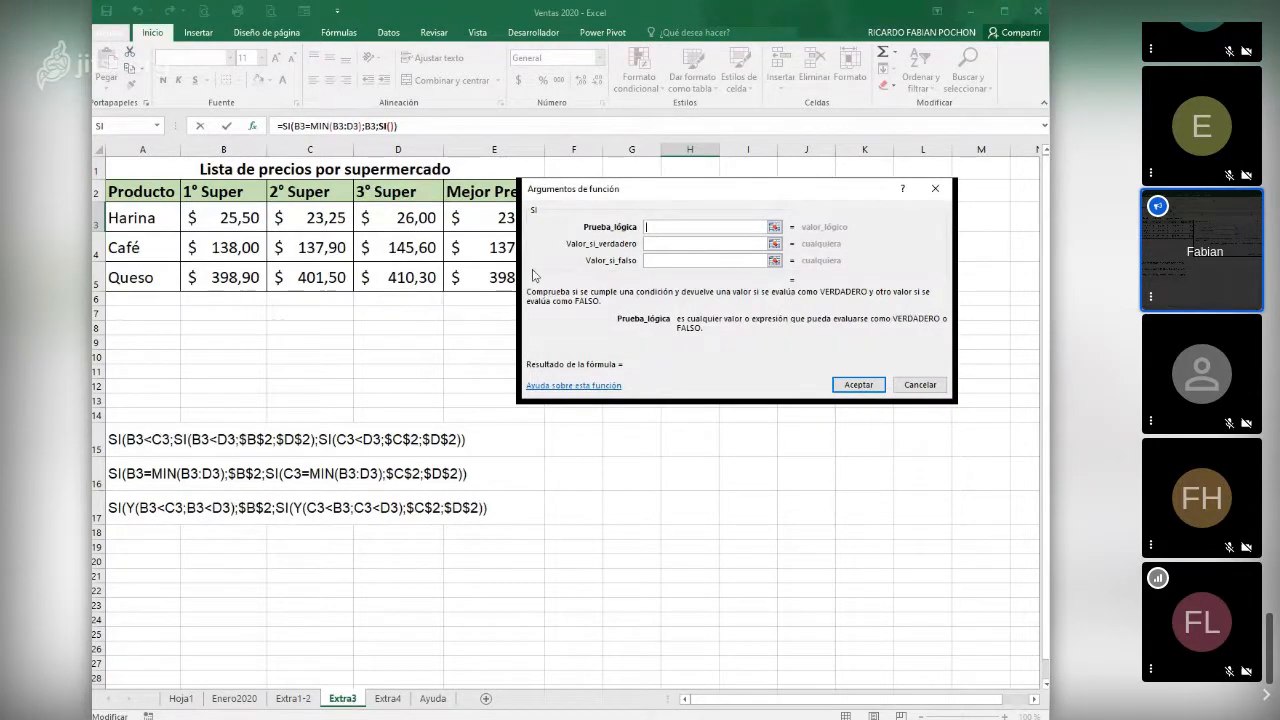
click(313, 217)
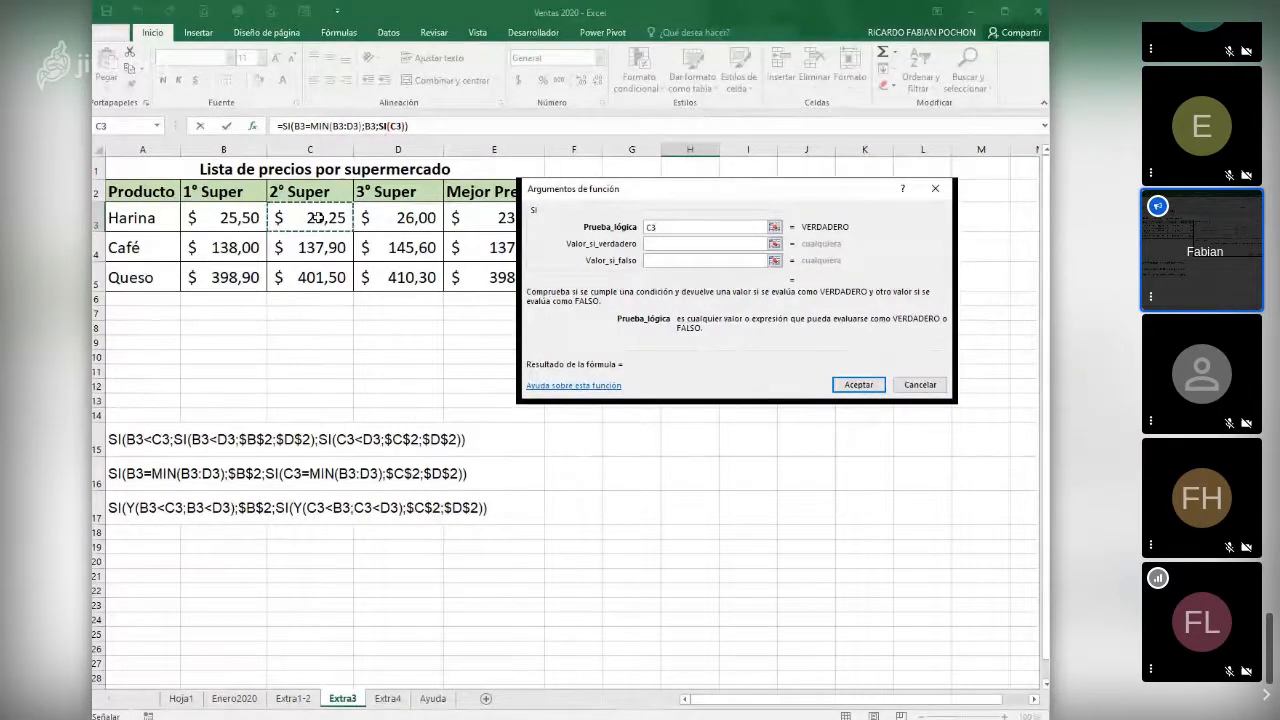
text(=)
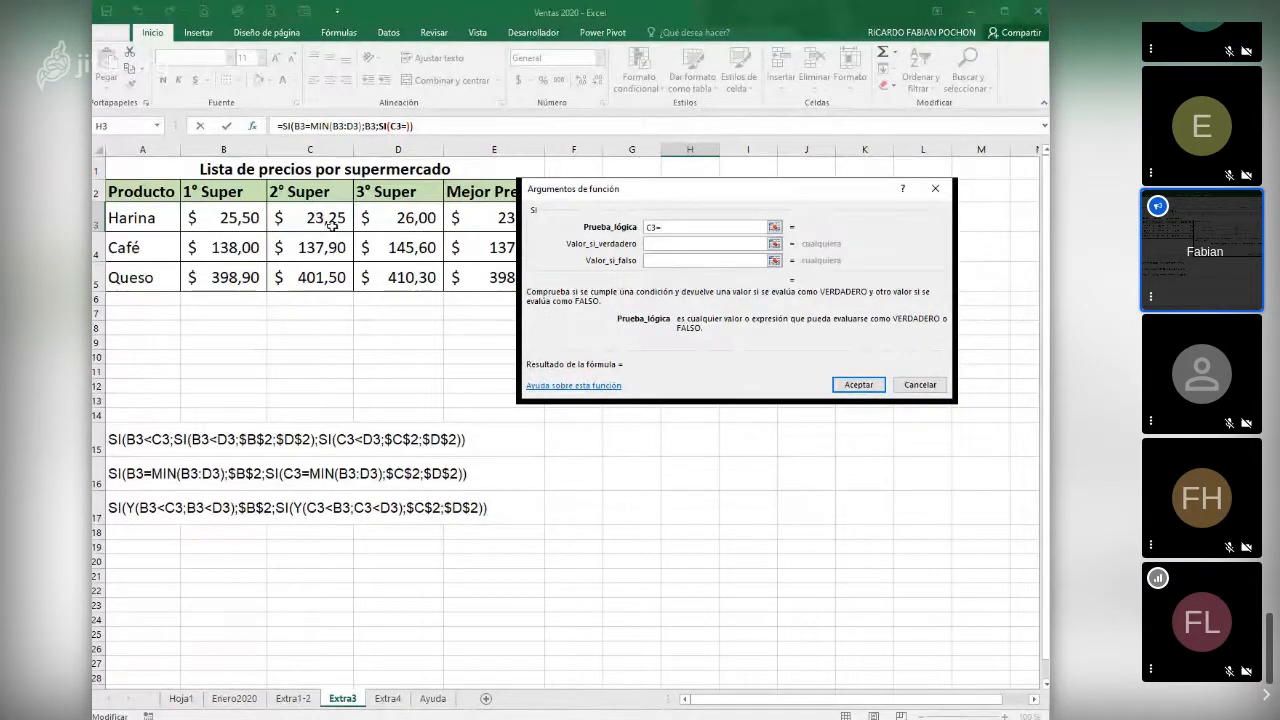
click(156, 128)
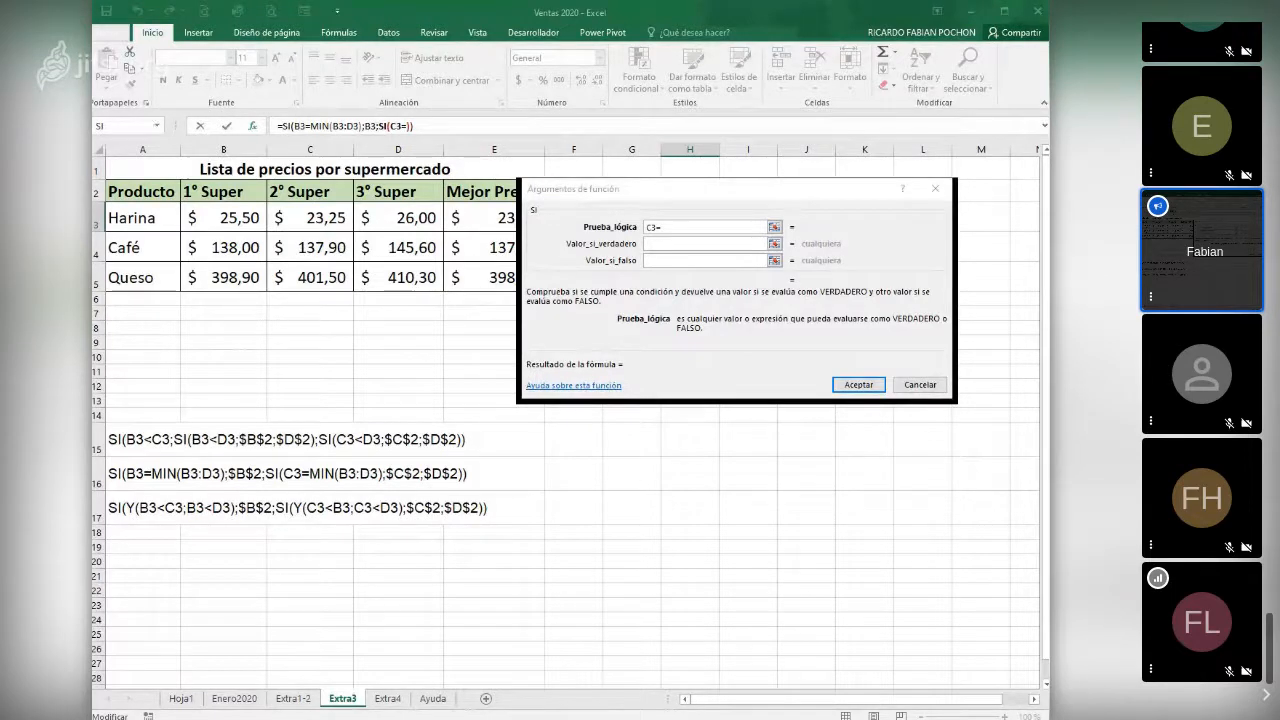
click(126, 154)
drag(241, 211, 395, 220)
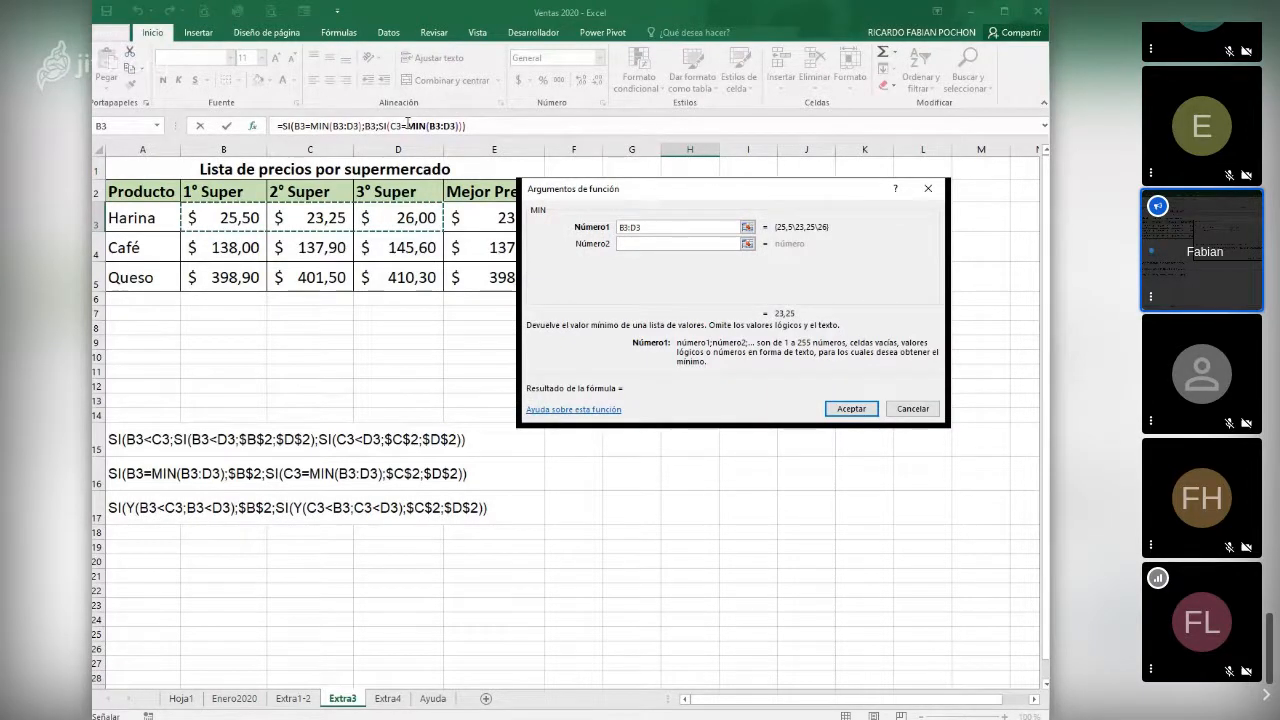
click(407, 124)
- Complete the nested SI with C3 if true and D3 if false, and copy the H3 formula down to H5
click(675, 244)
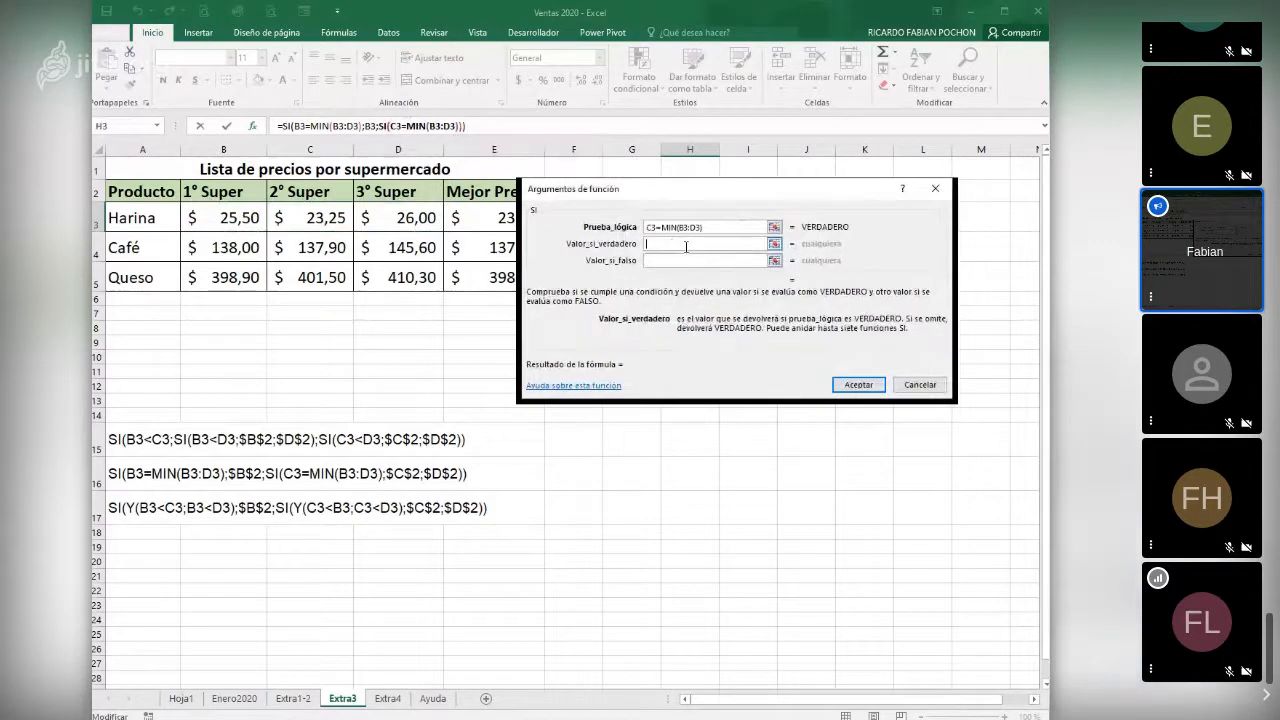
click(329, 222)
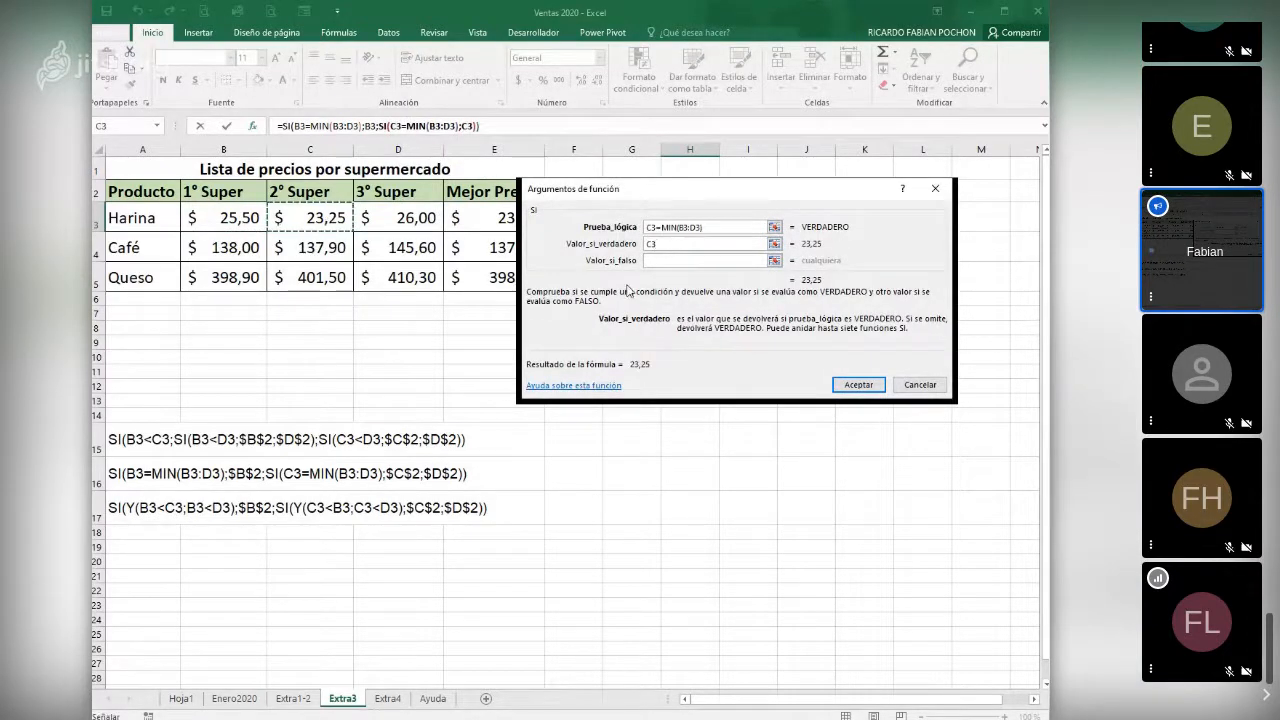
click(659, 261)
click(400, 217)
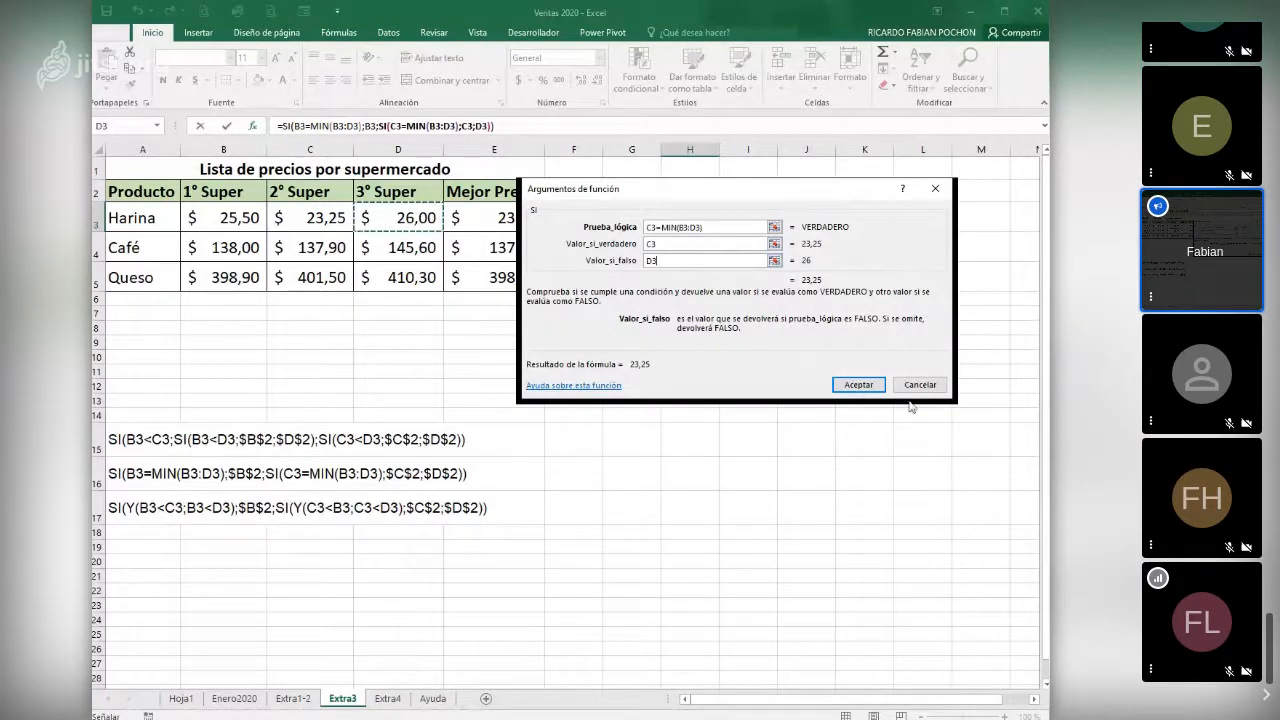
click(858, 385)
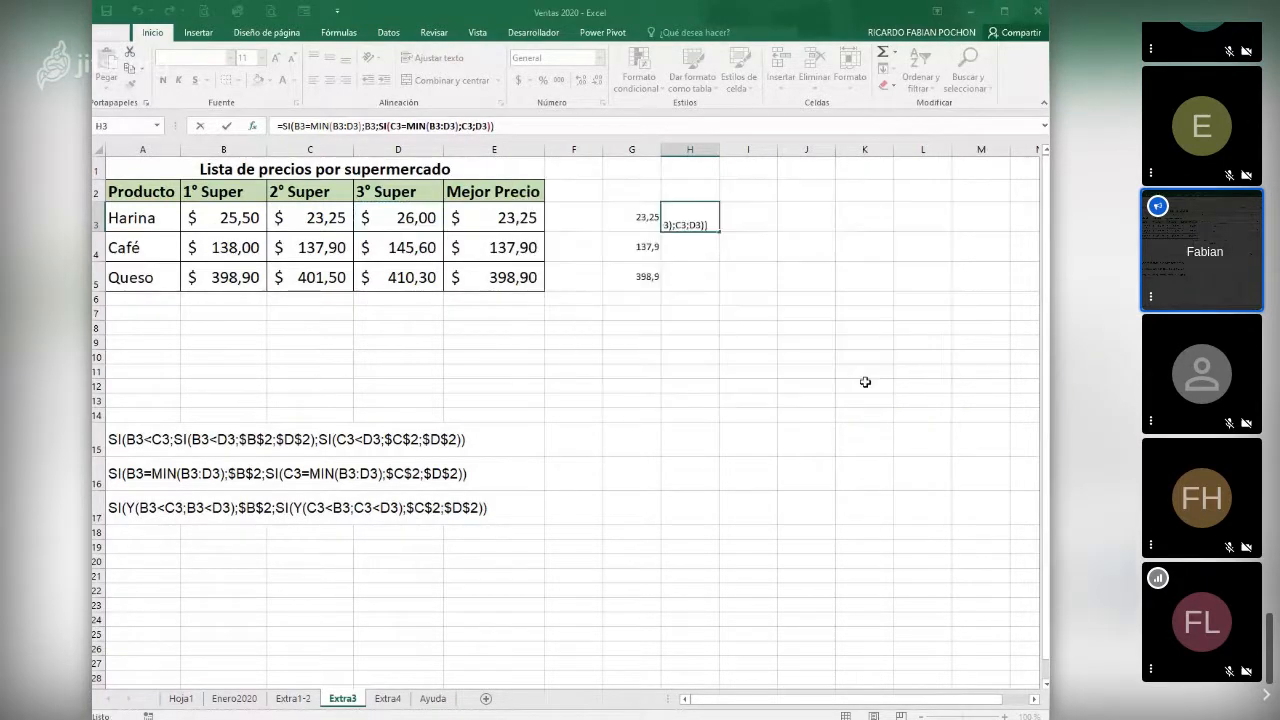
drag(719, 231, 712, 288)
click(736, 385)
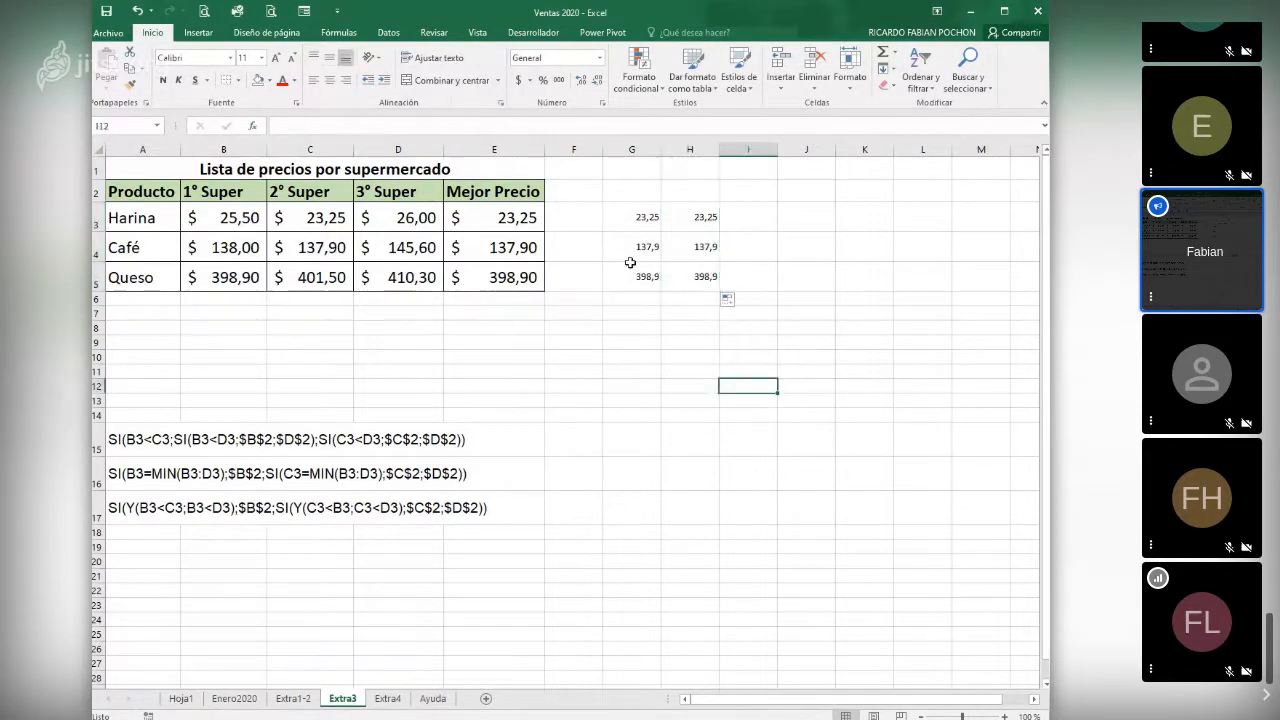
- Format the results in G3:H5 with font size 18 and the accounting number format
drag(604, 225, 710, 282)
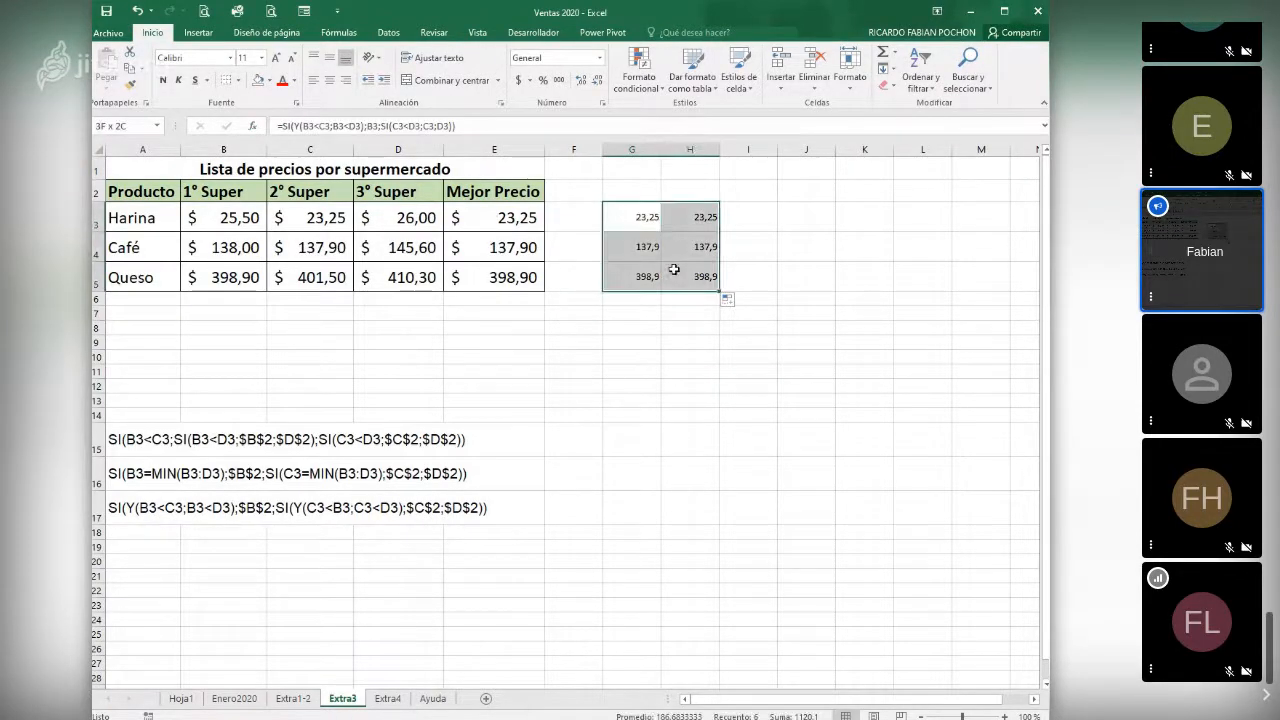
click(261, 60)
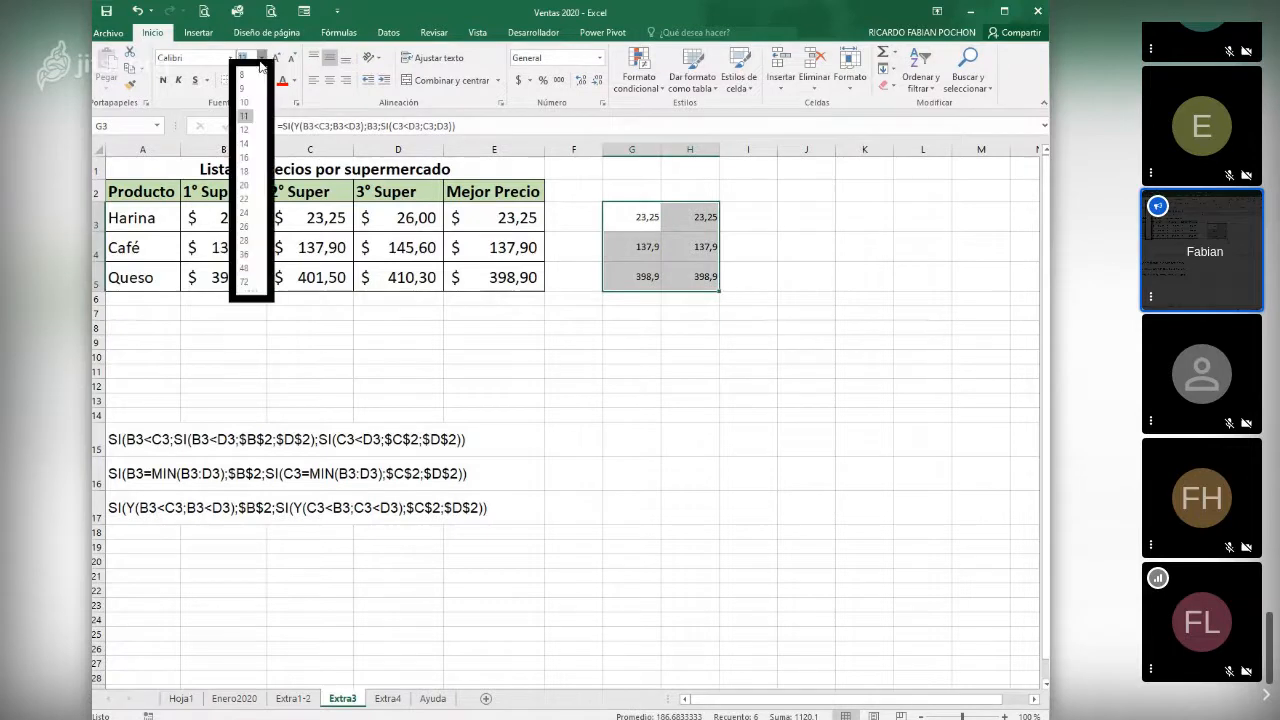
click(243, 174)
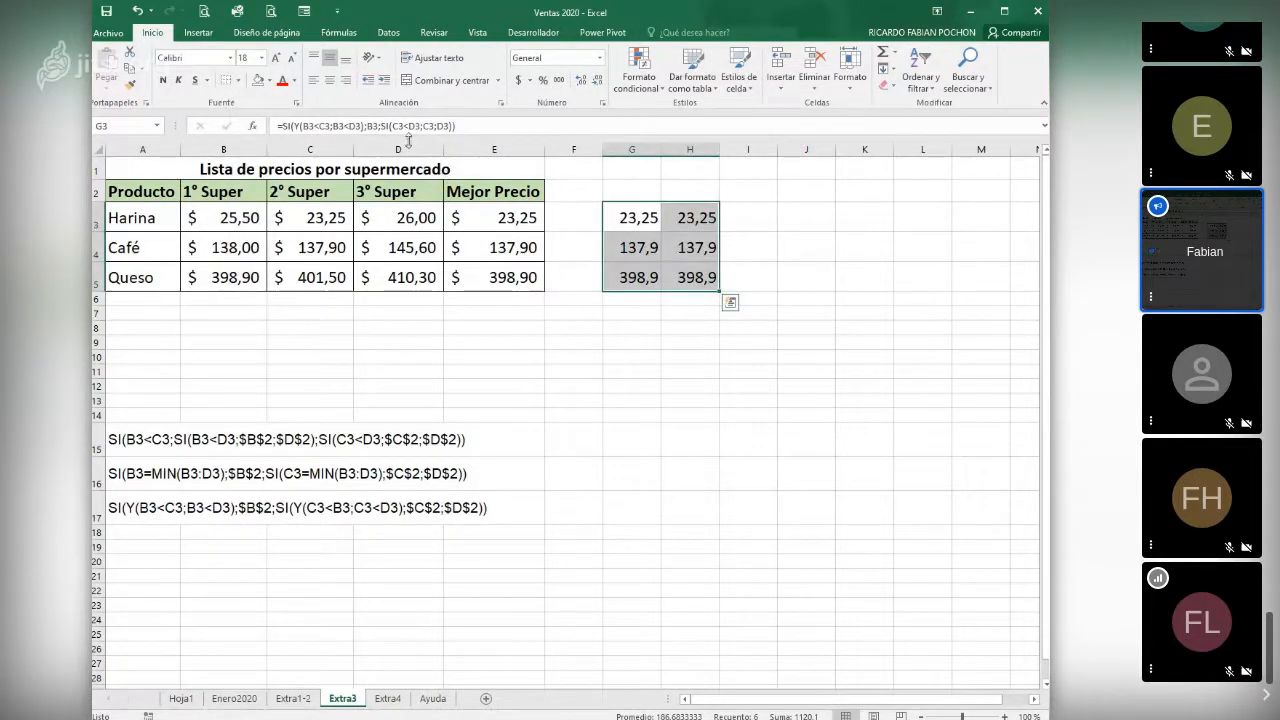
click(518, 80)
click(700, 330)
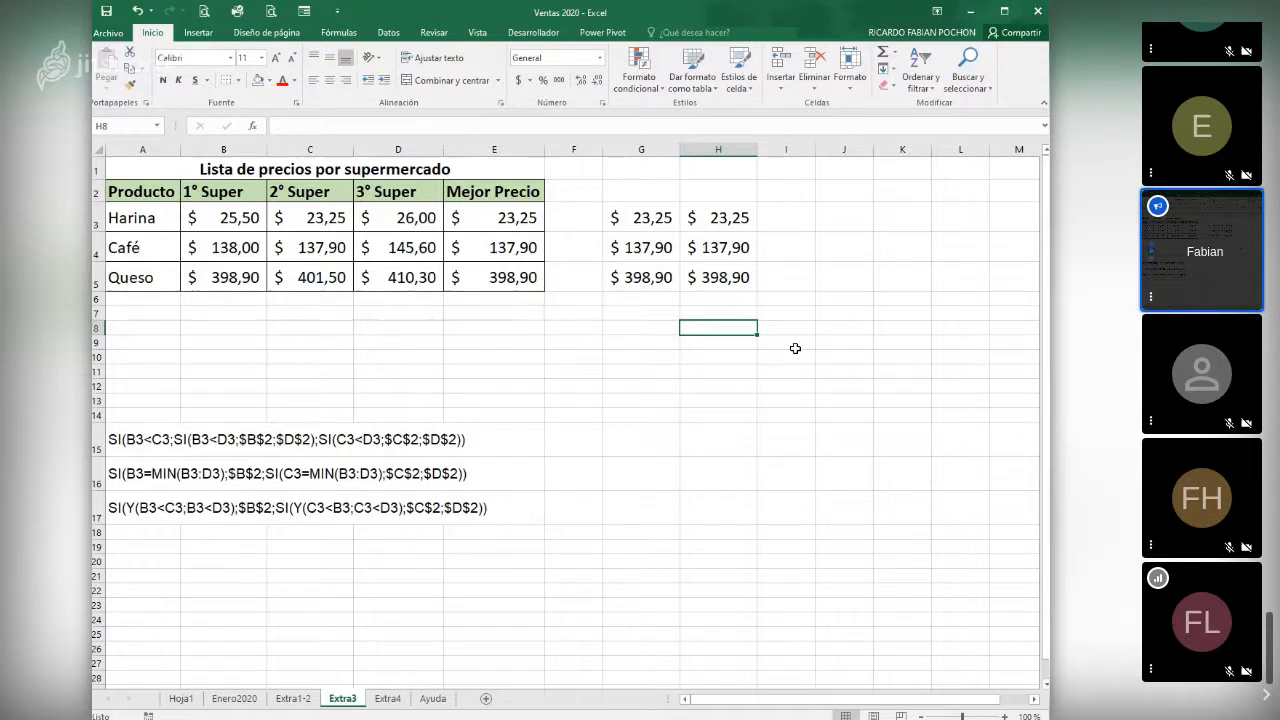
- Examine the best-price formulas in E3 and G3 against Harina's supermarket prices in B3 and C3
click(405, 344)
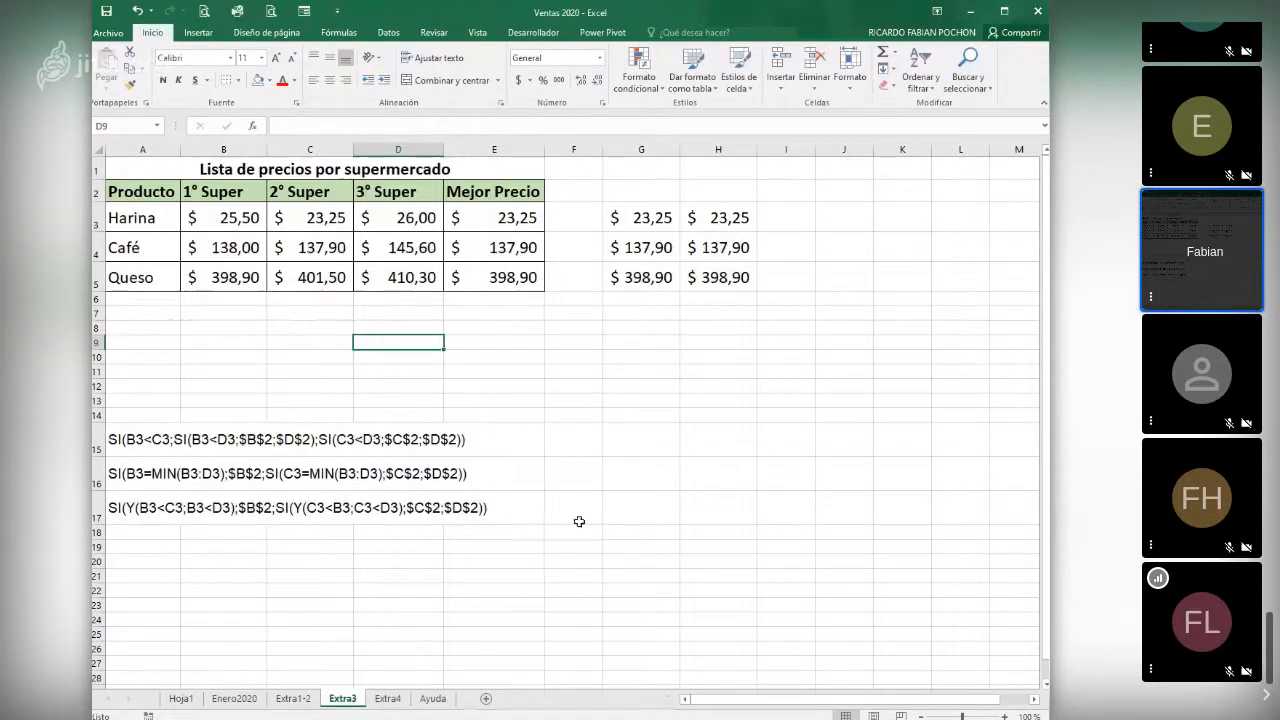
click(520, 314)
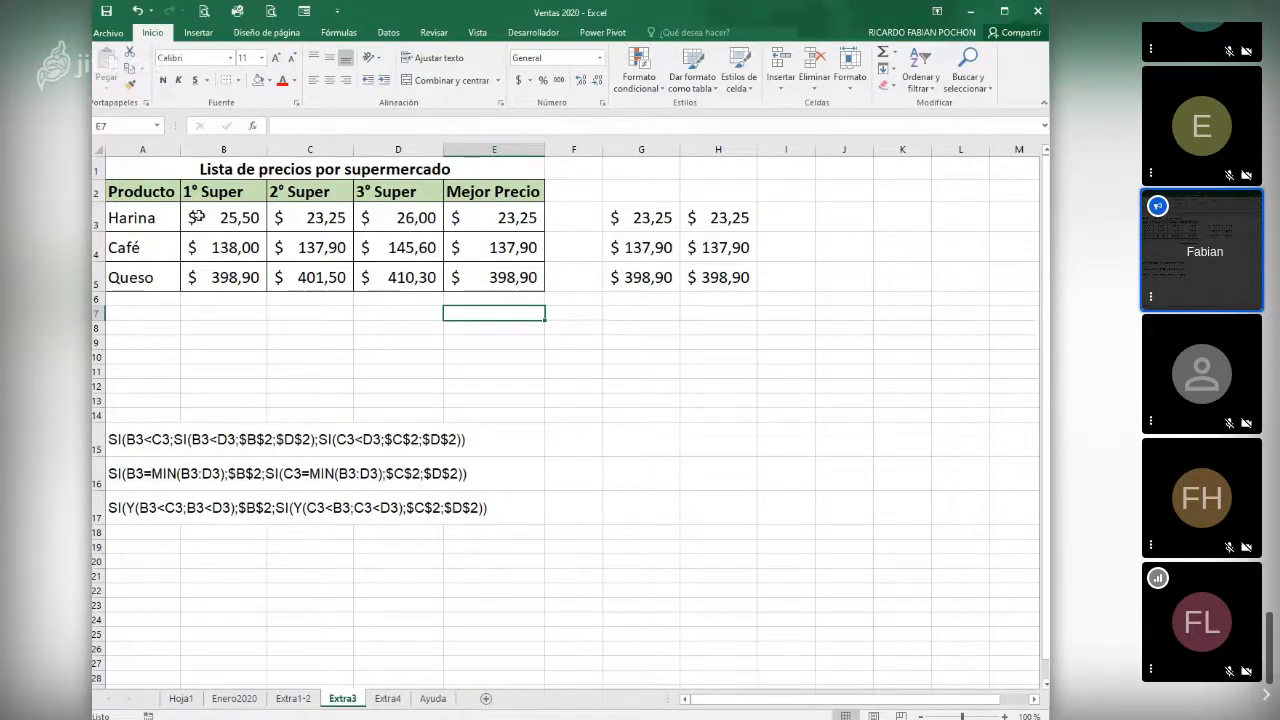
click(503, 219)
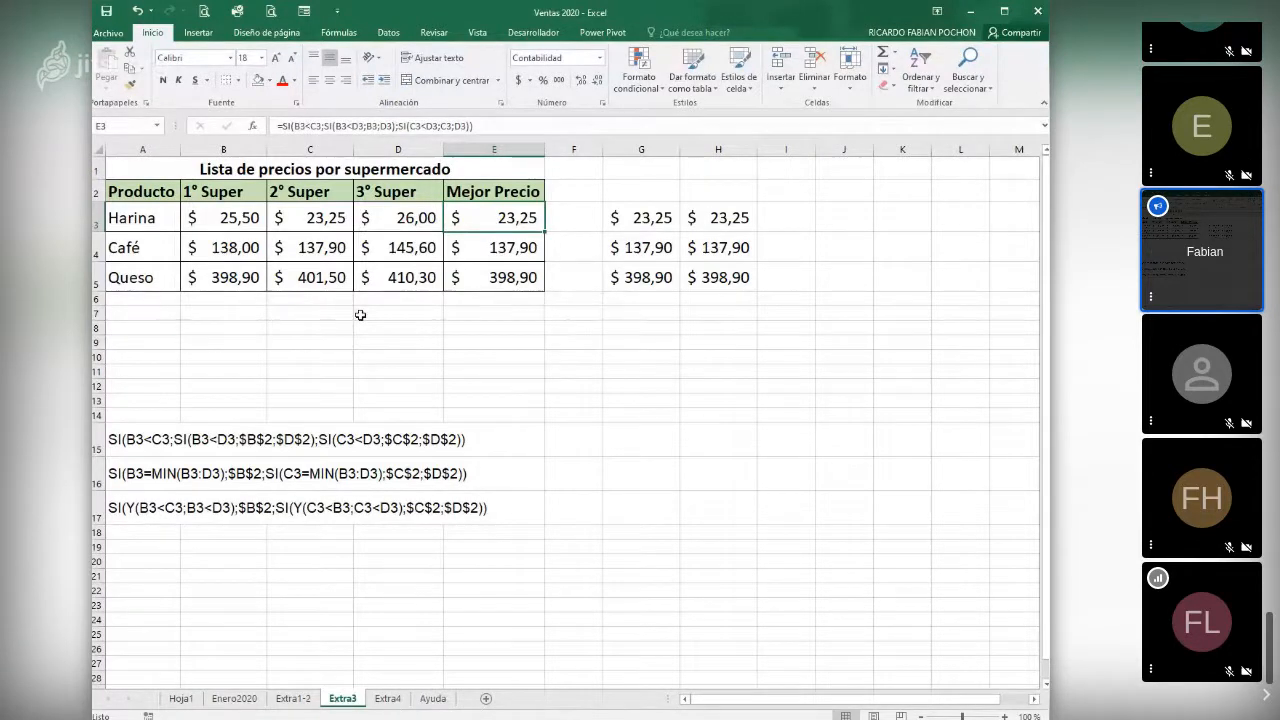
click(237, 219)
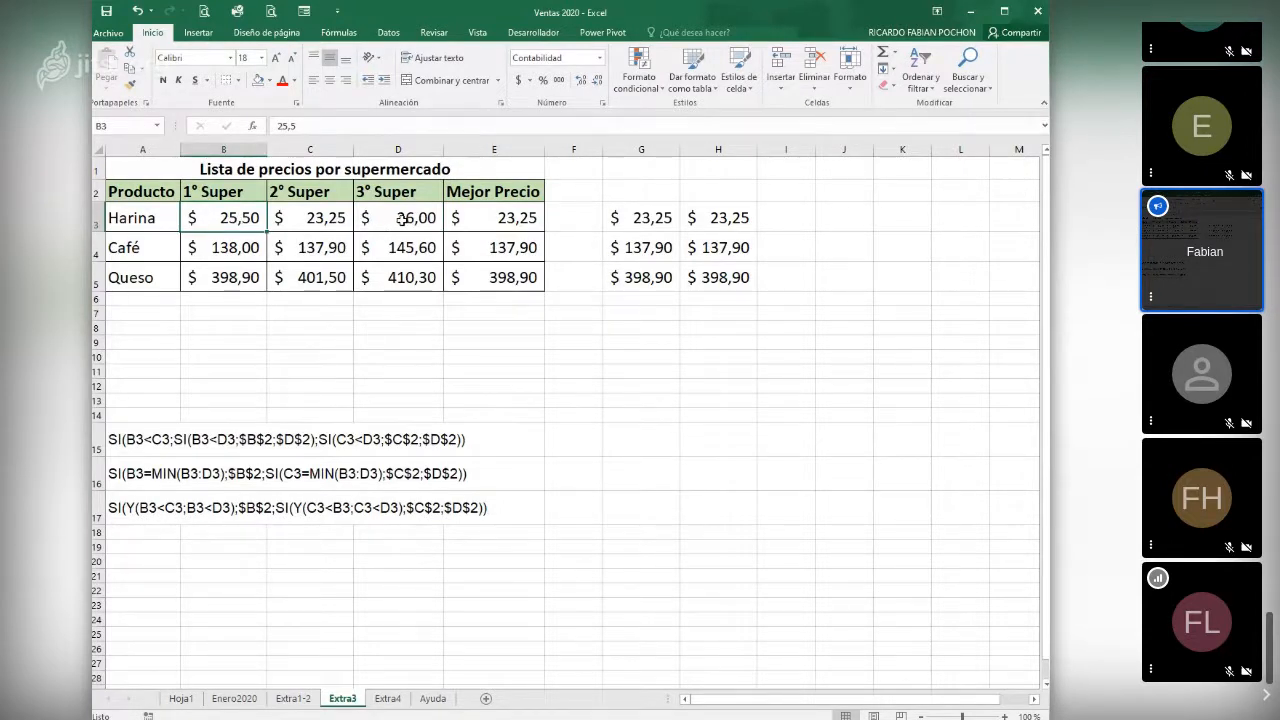
click(312, 227)
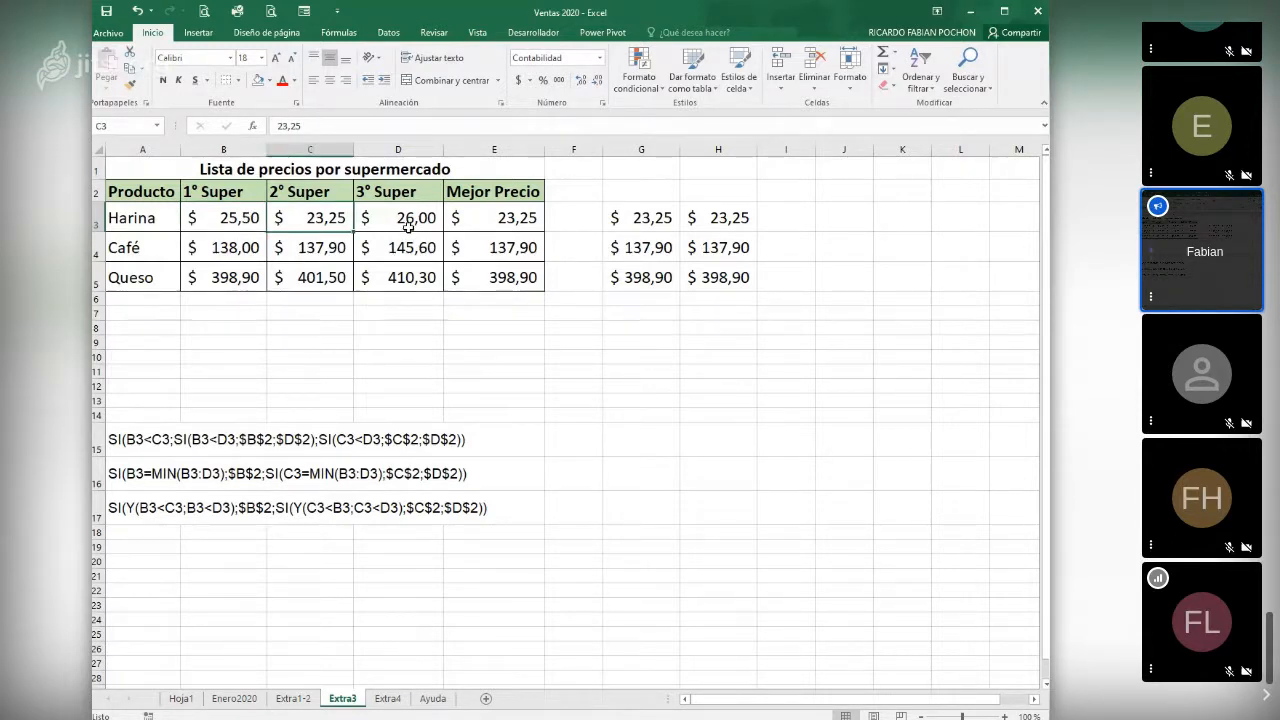
click(407, 317)
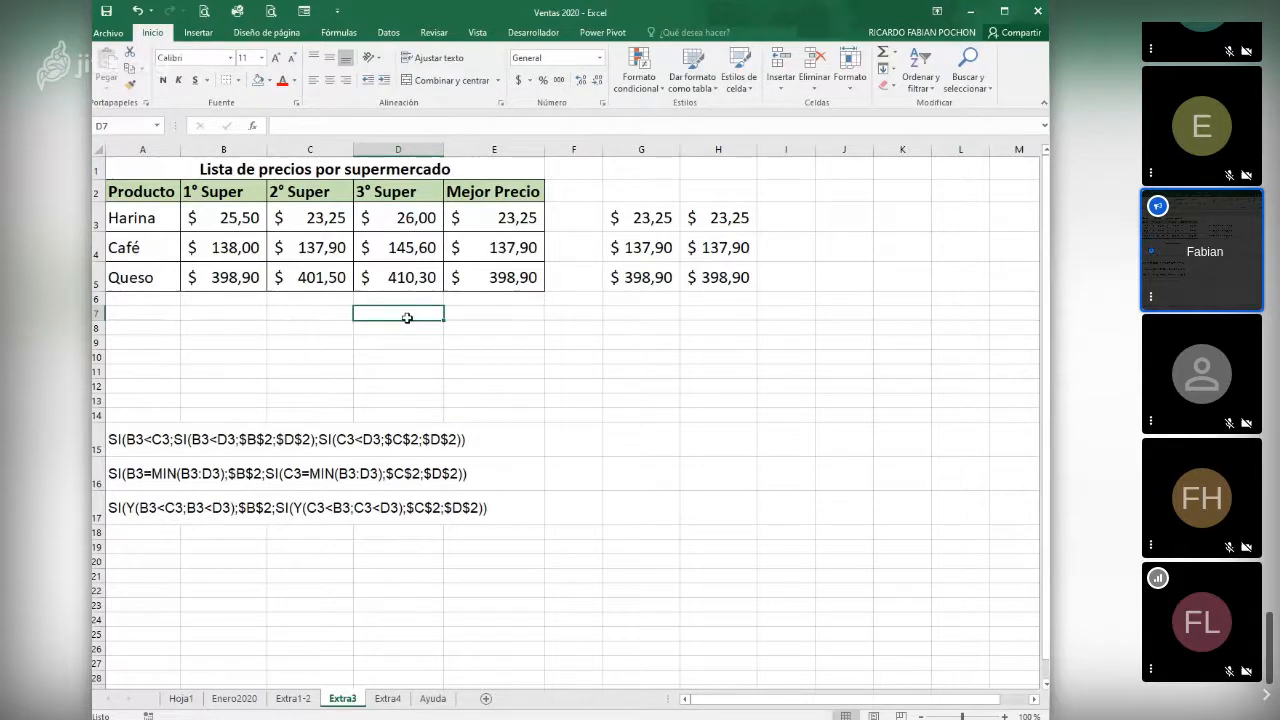
click(615, 220)
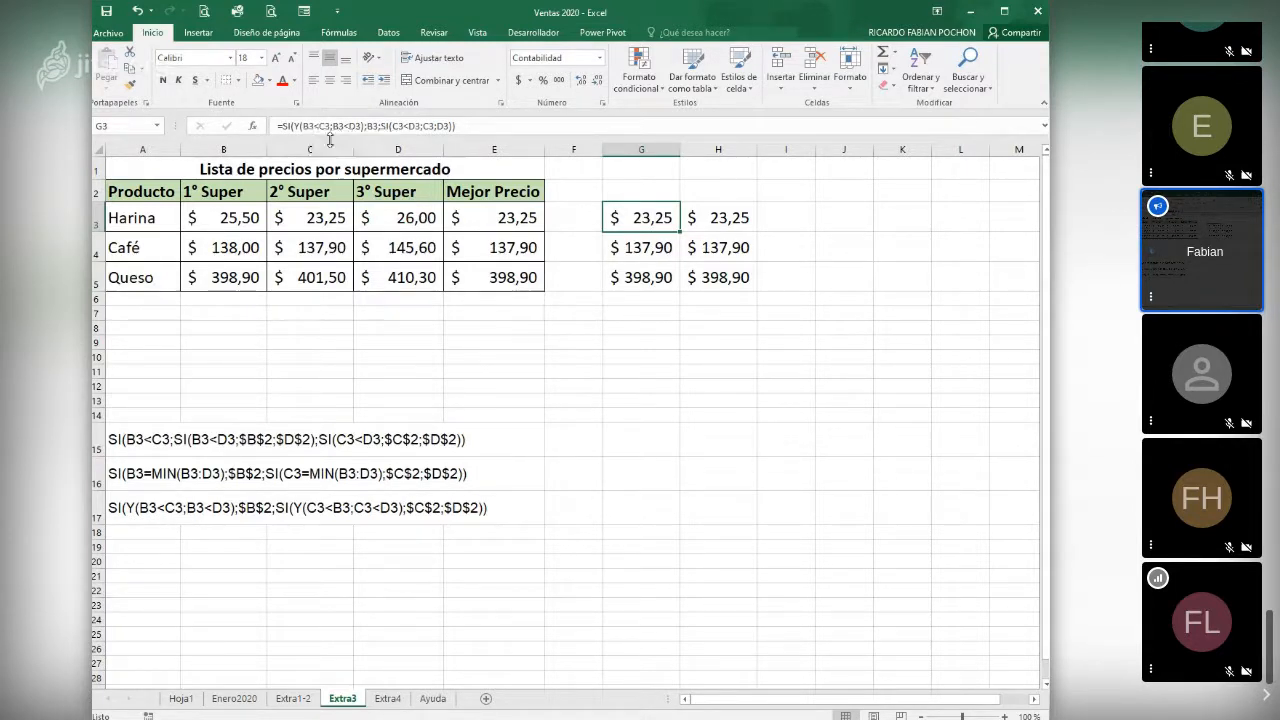
click(292, 126)
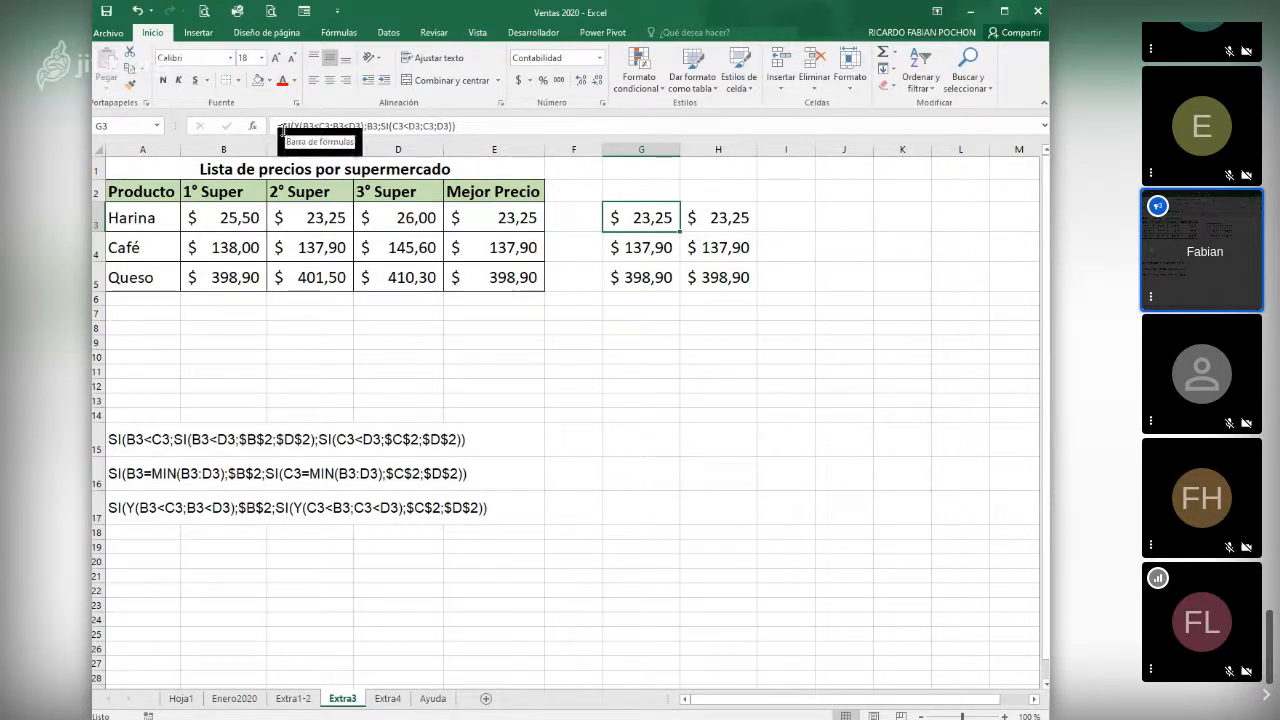
- Examine the function arguments of the SI with Y formula in G3
click(252, 126)
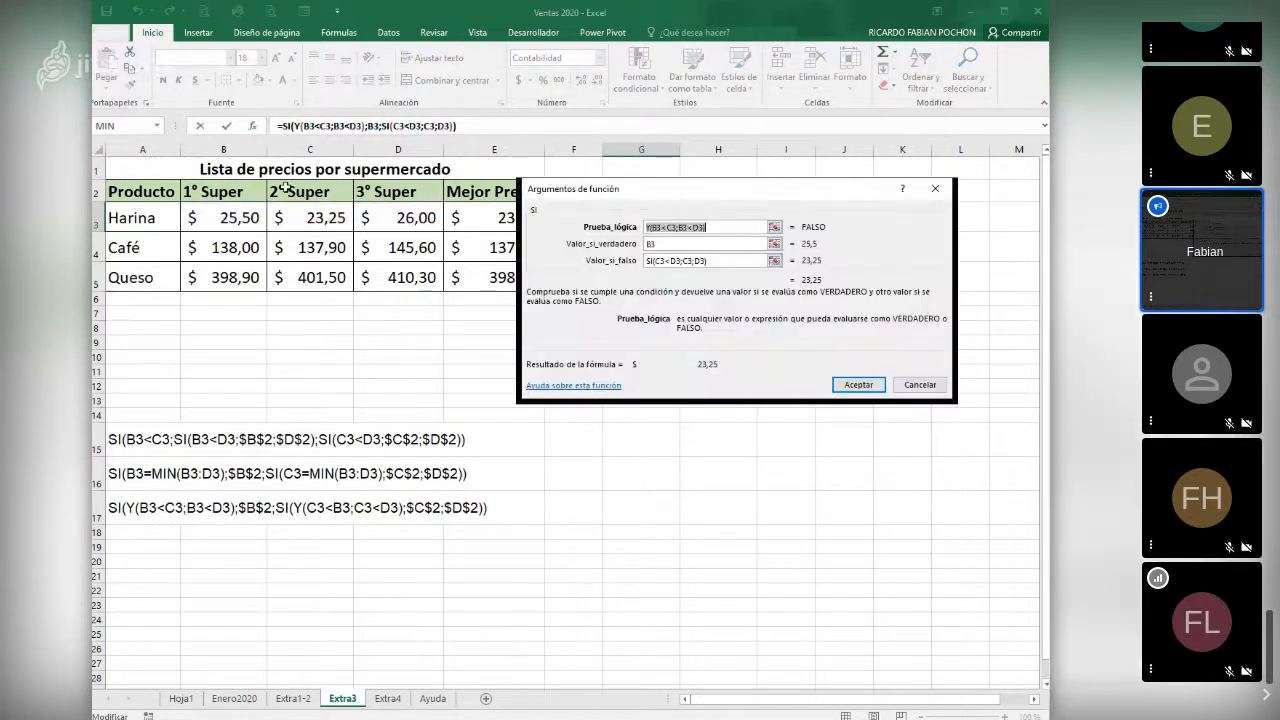
click(657, 228)
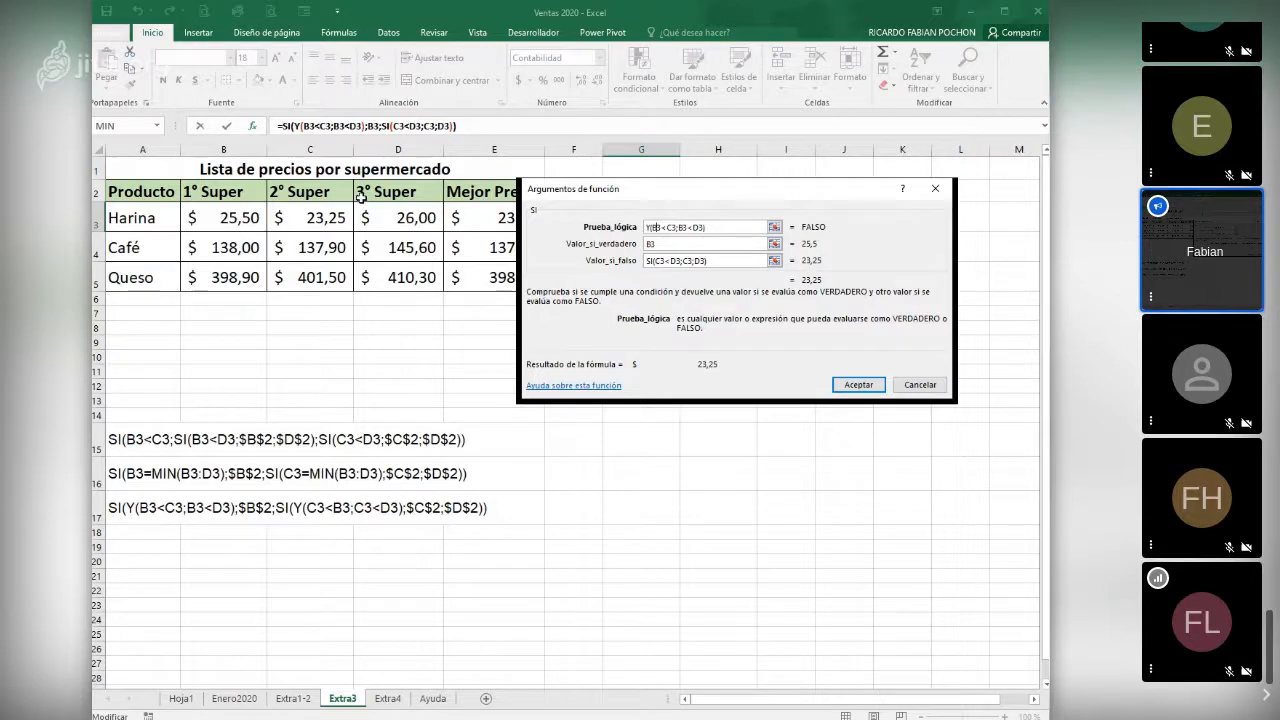
click(936, 387)
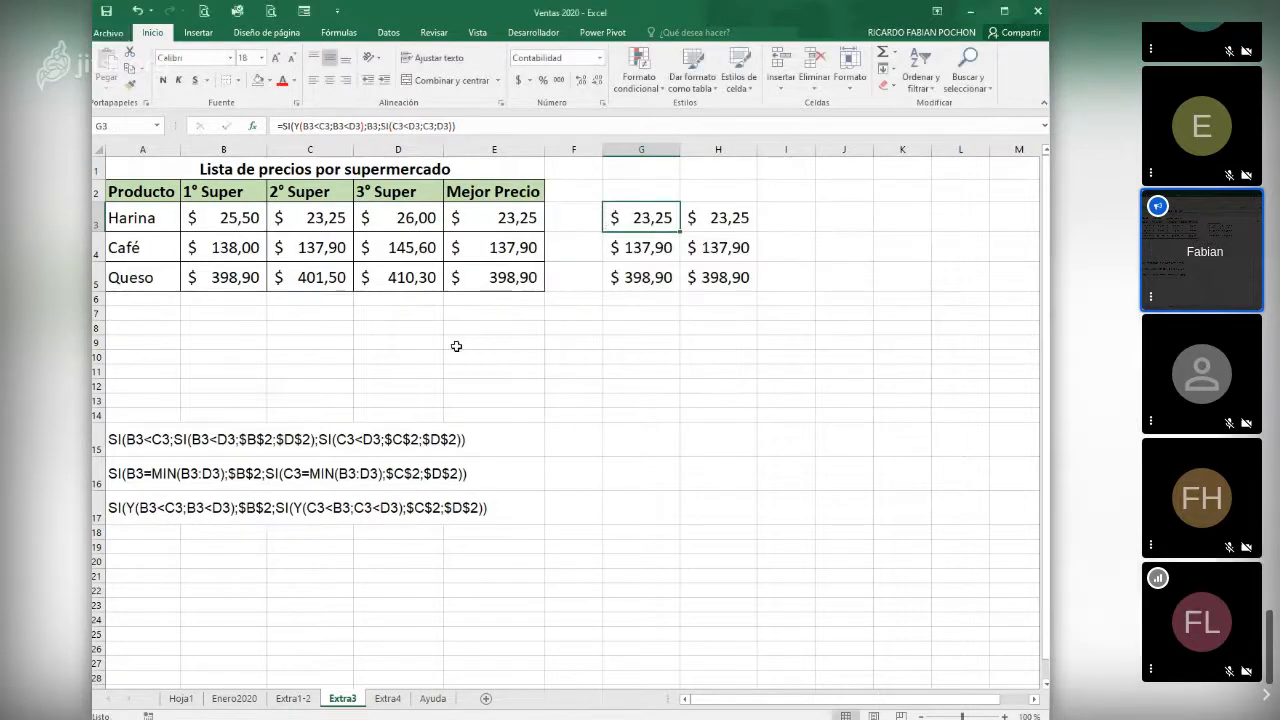
- Calculate Harina's lowest price in E8 with MIN over B3:D3, and compare it with the prices in B3 and C3
click(458, 333)
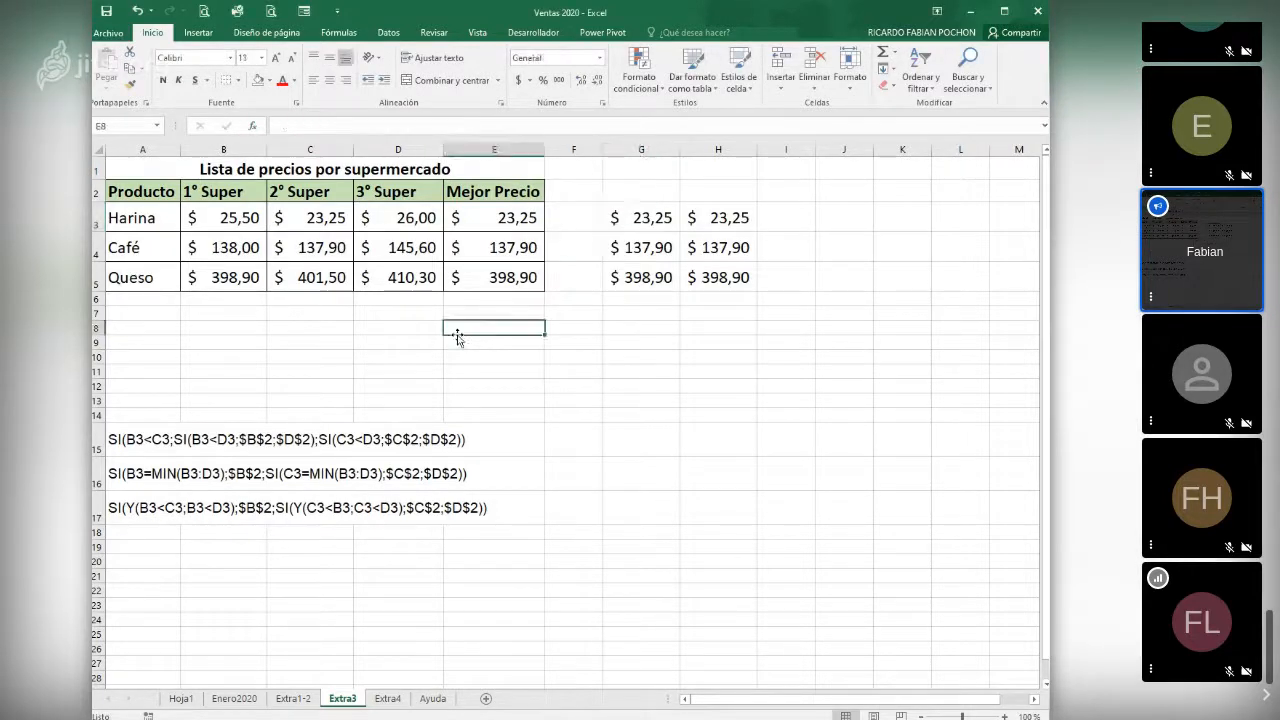
click(255, 127)
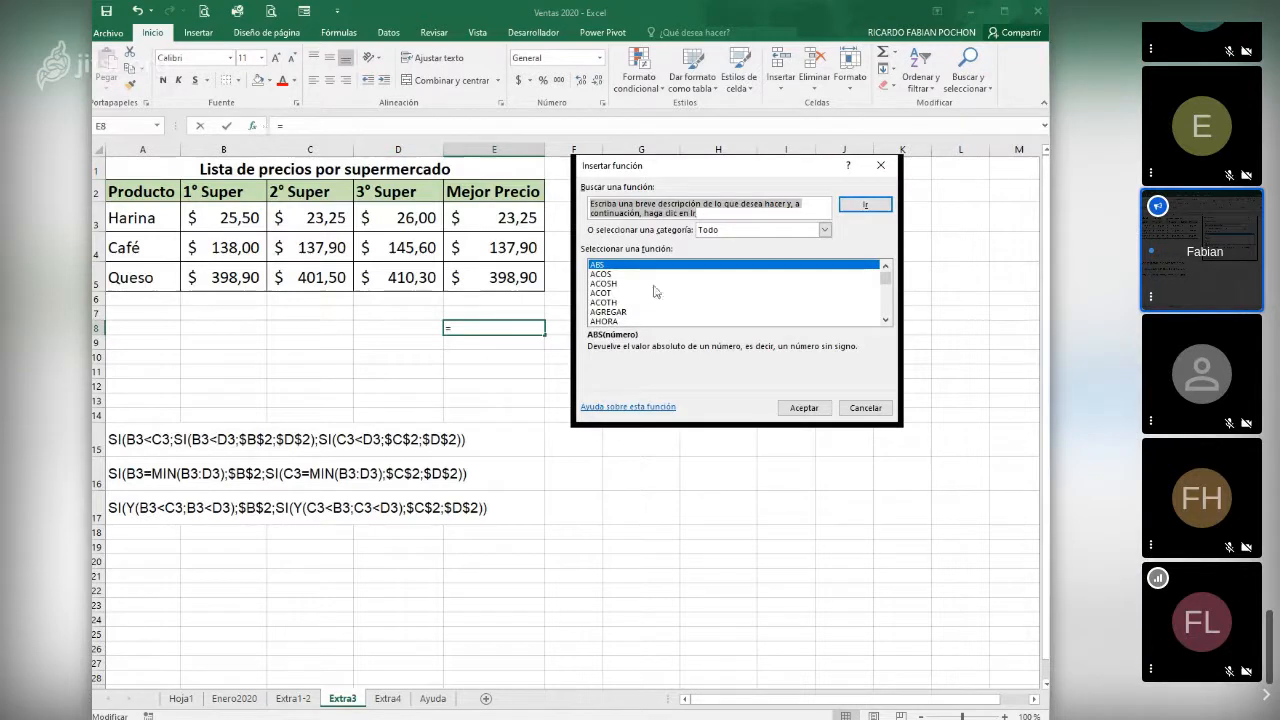
click(605, 302)
click(716, 231)
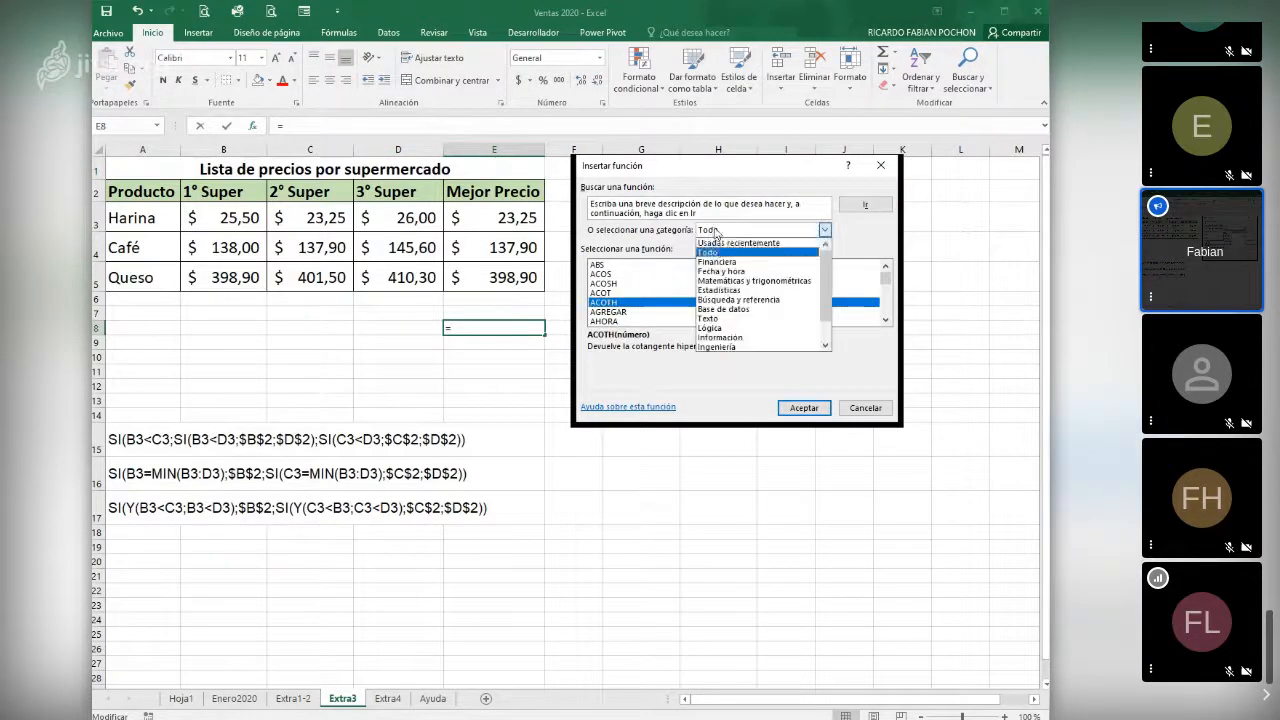
click(722, 243)
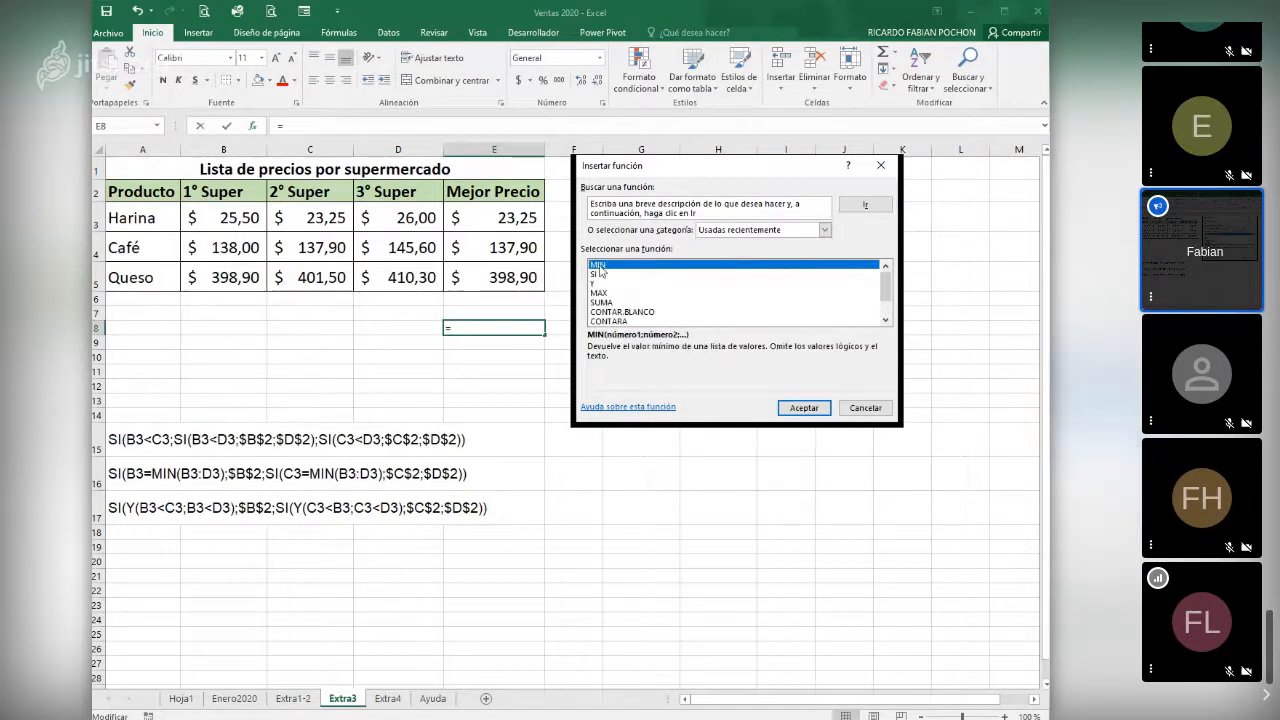
click(776, 408)
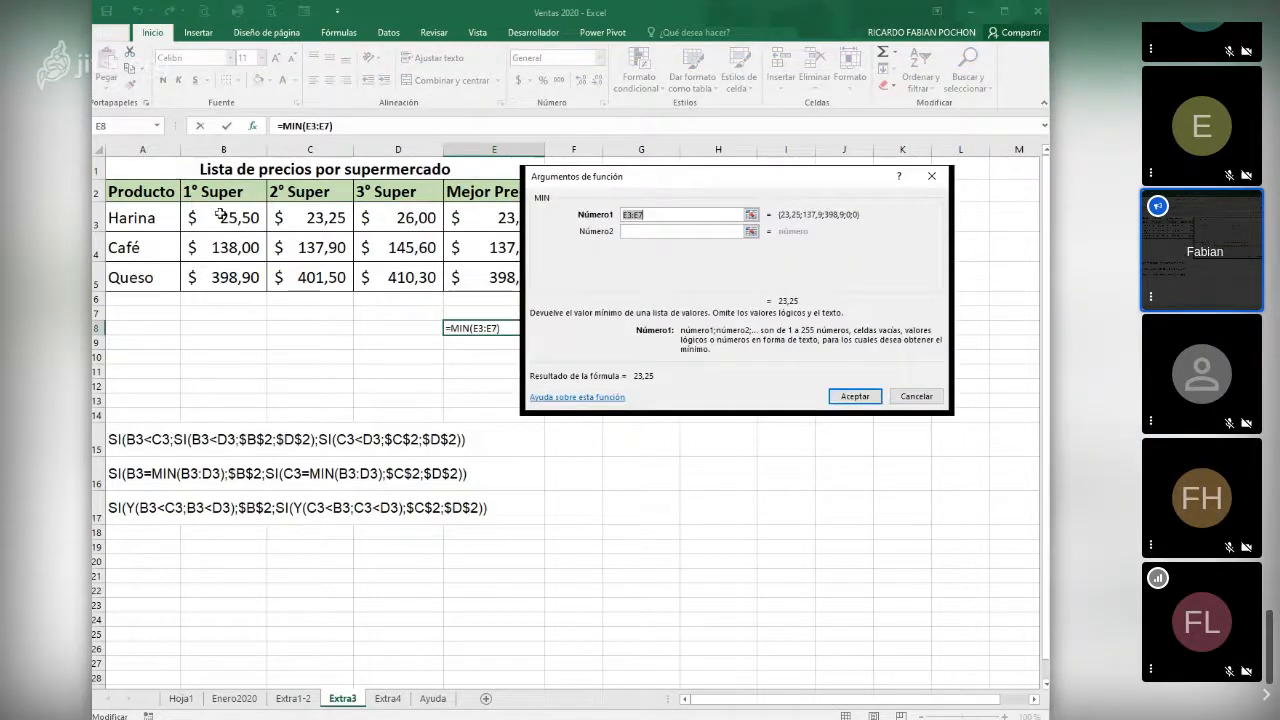
drag(220, 214, 430, 216)
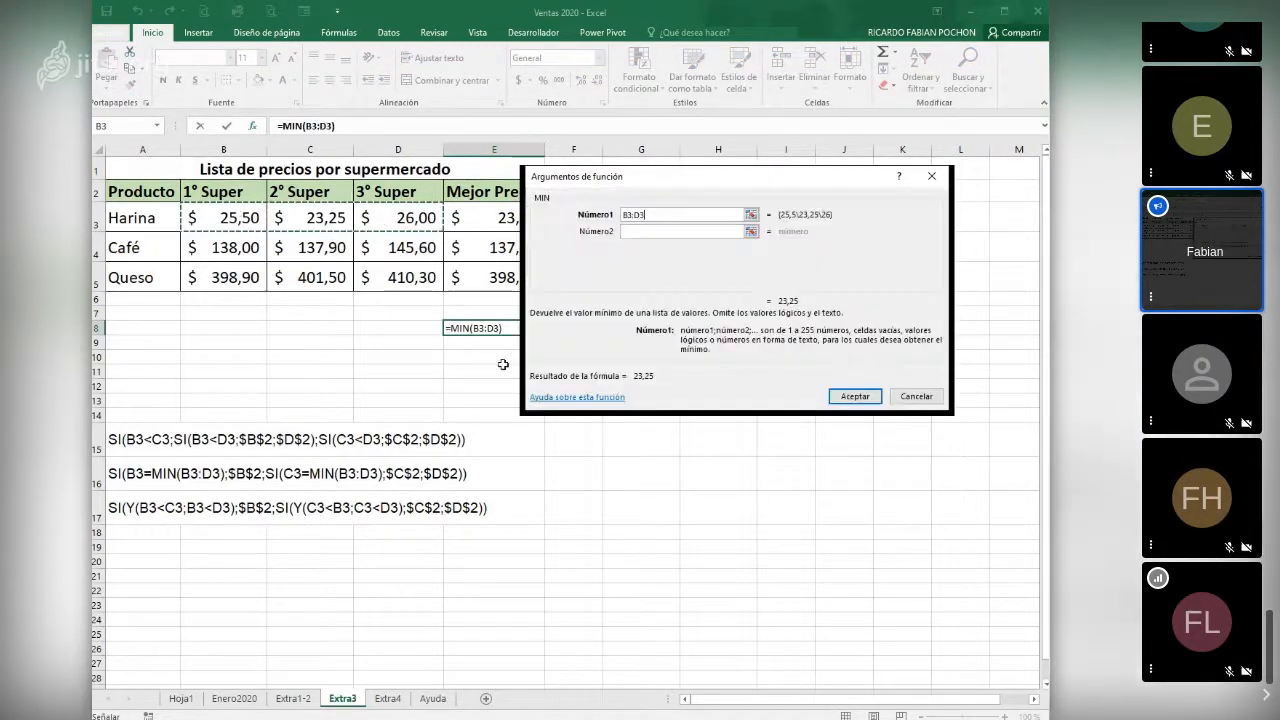
click(852, 396)
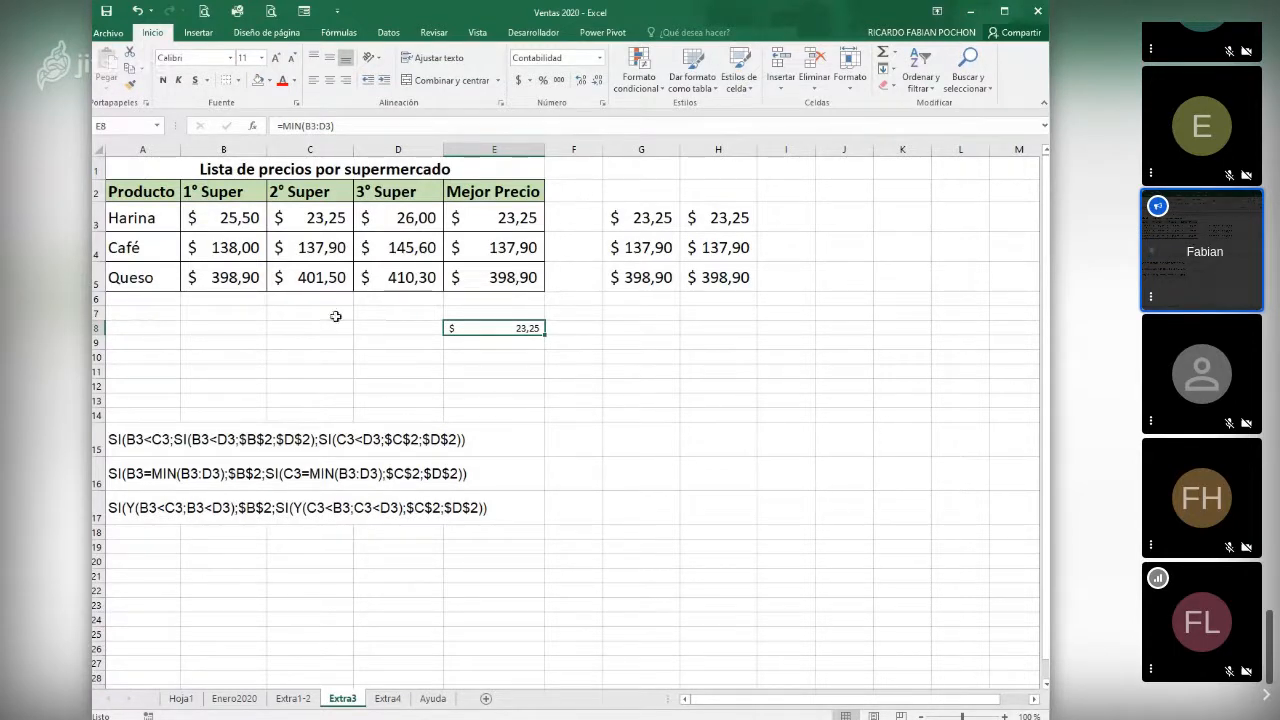
click(230, 218)
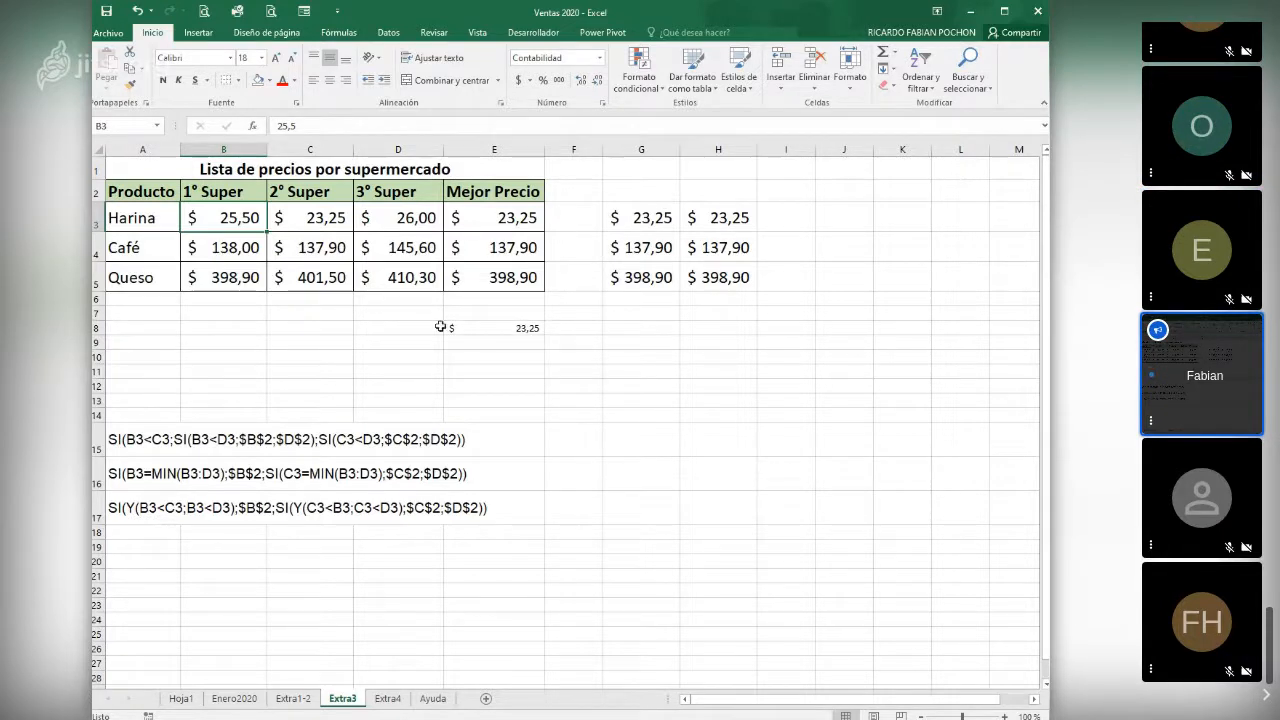
click(316, 219)
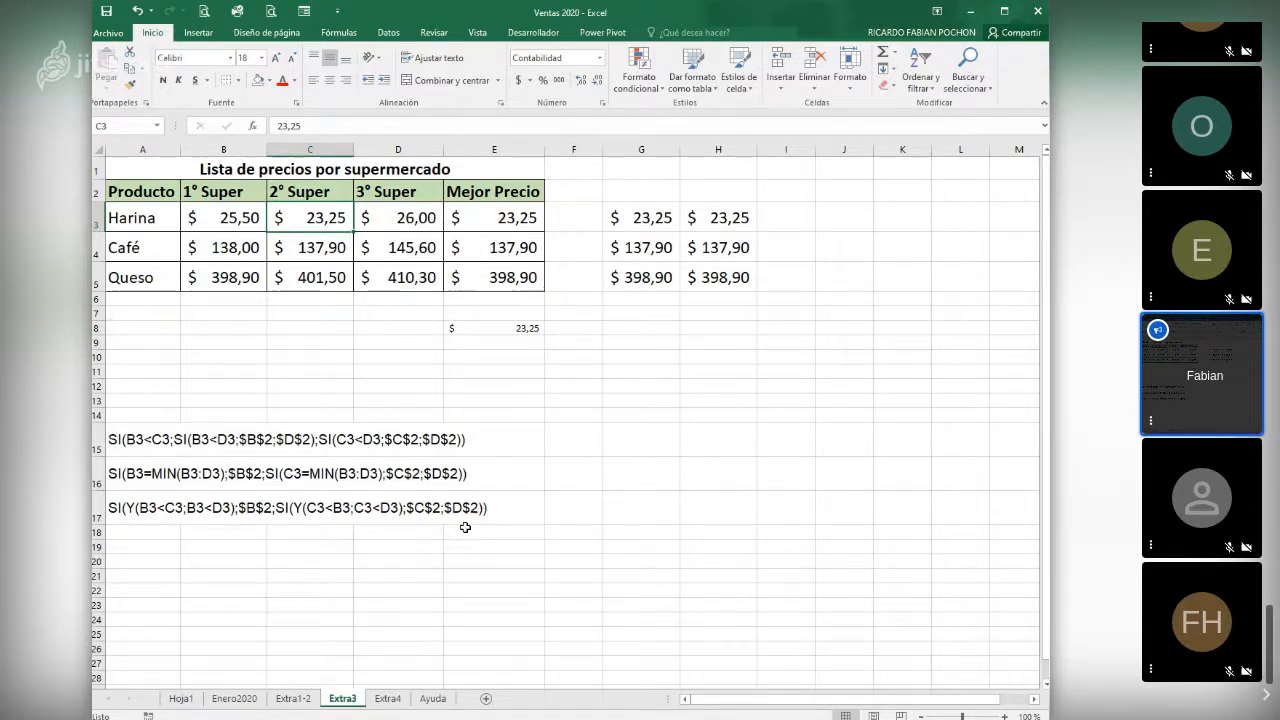
- Open the Extra4 sheet and fit the widths of the Fecha 1er.Parcial and Hora Inicio columns to their contents
click(389, 699)
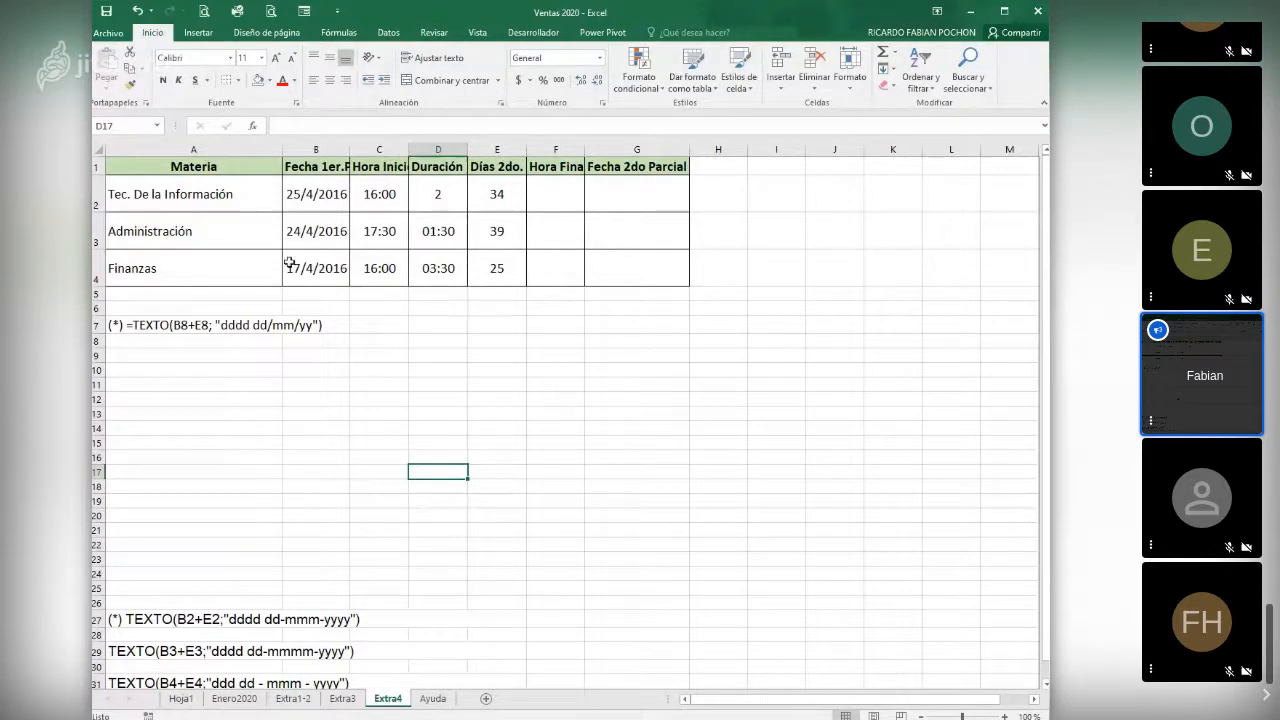
click(557, 202)
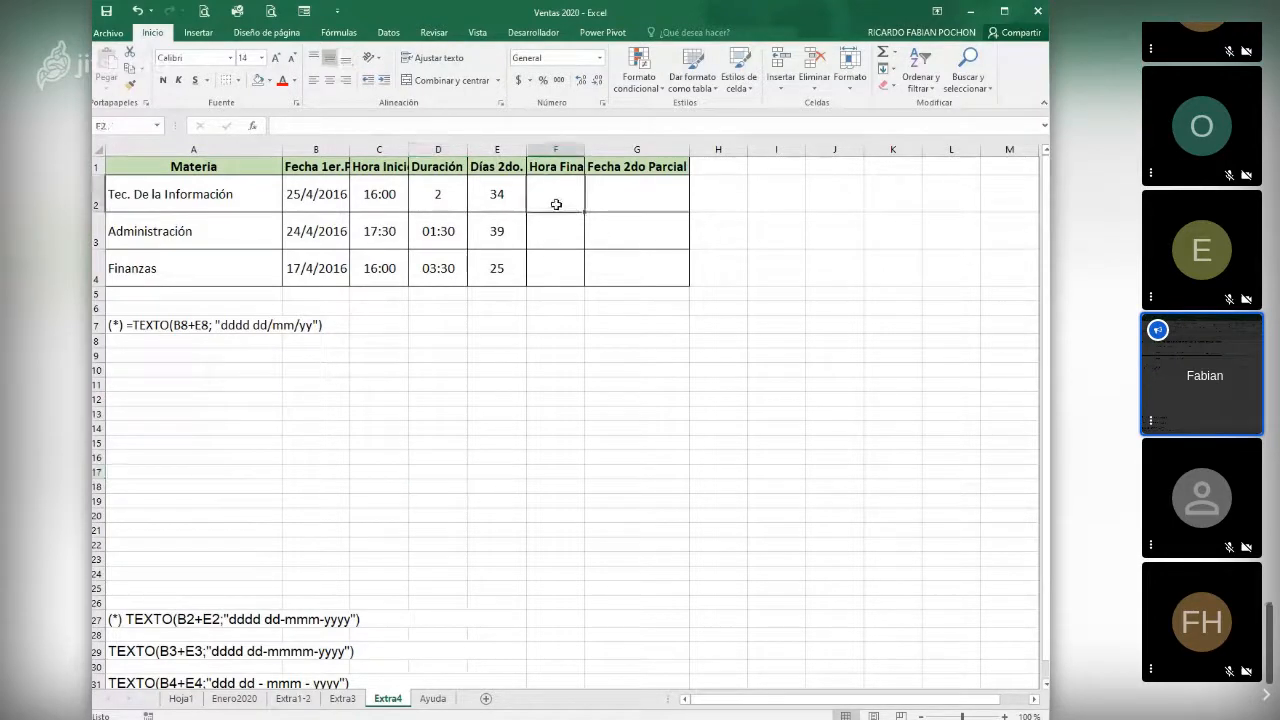
double_click(348, 143)
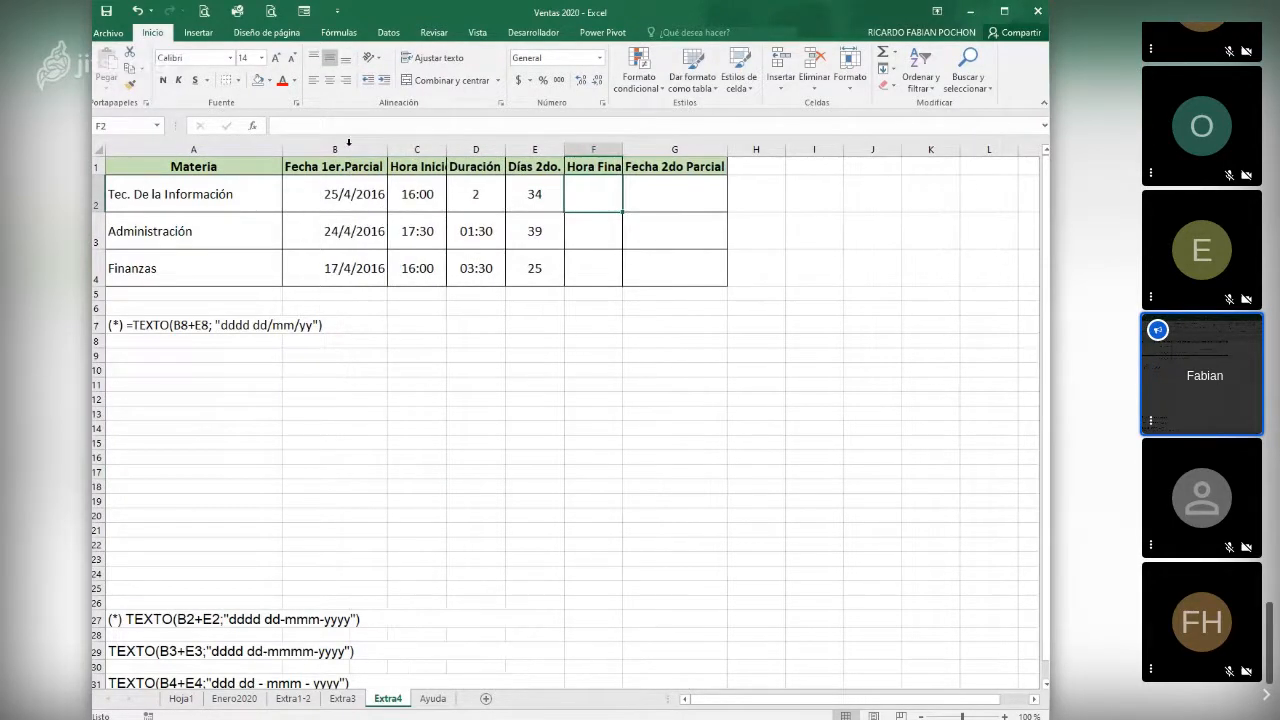
double_click(446, 143)
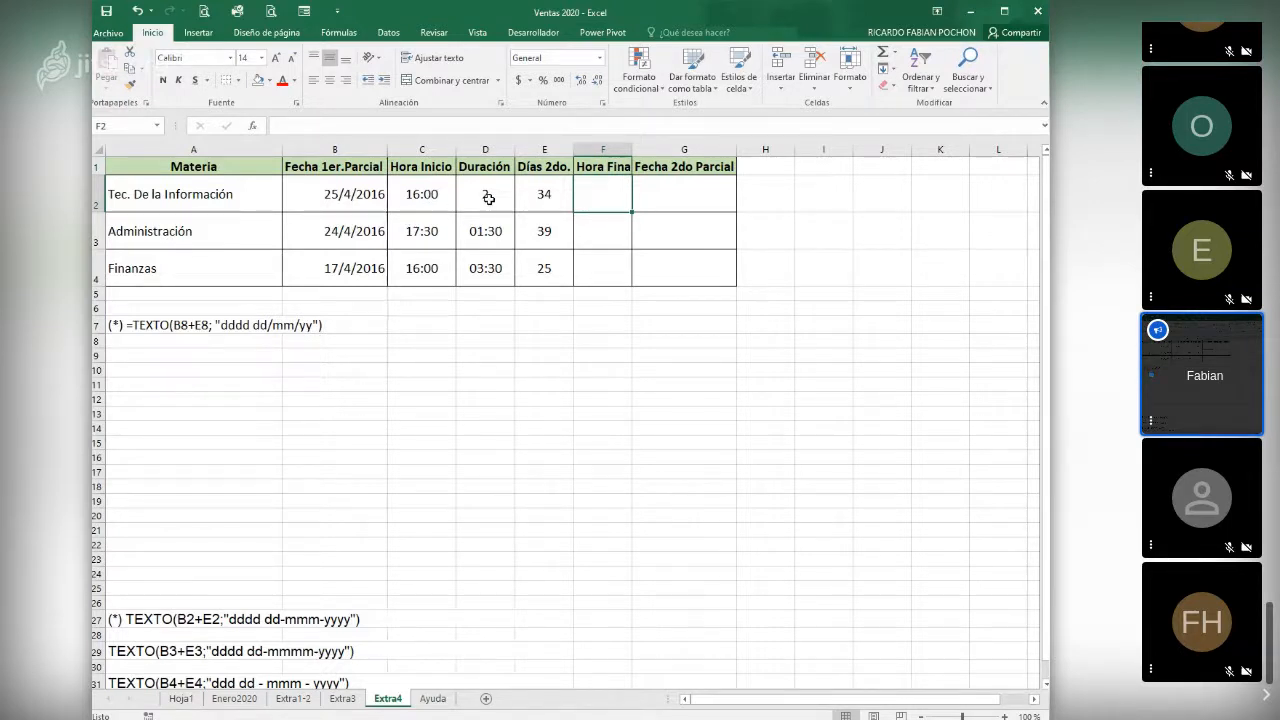
- Examine the custom and Hora number formats available for the start time in C2, leaving its format as is
click(425, 193)
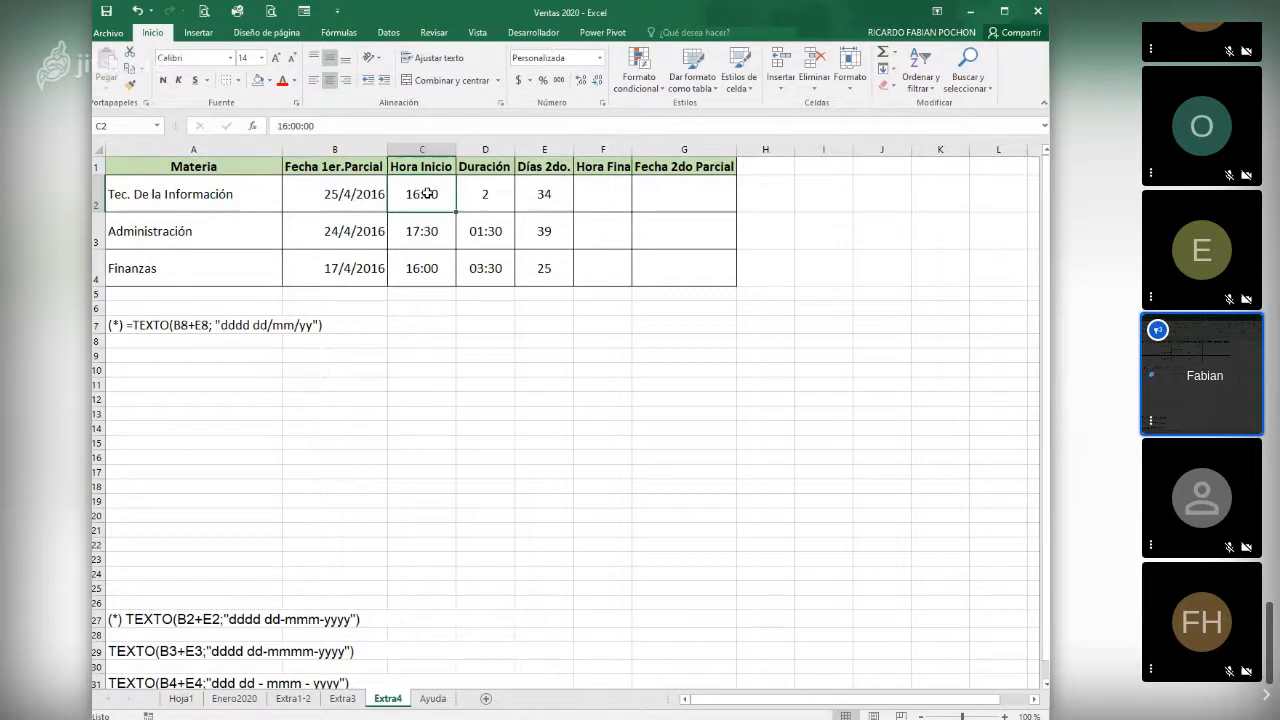
right_click(420, 199)
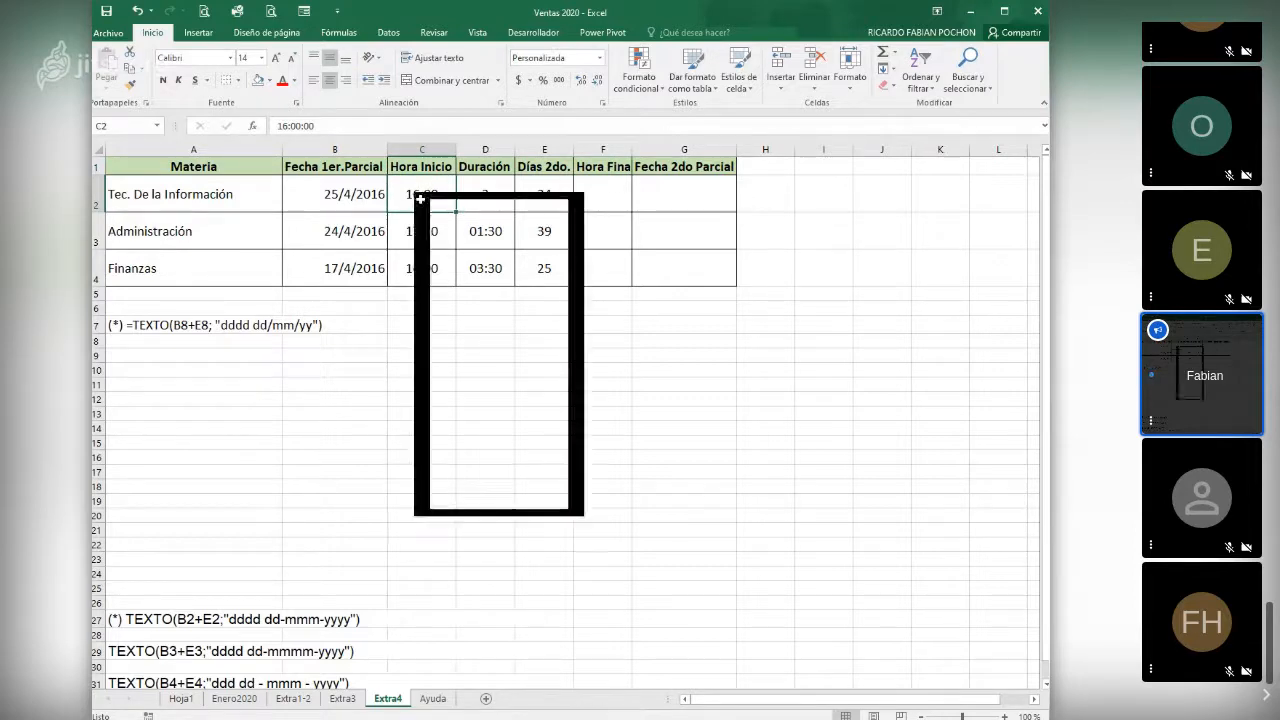
click(476, 447)
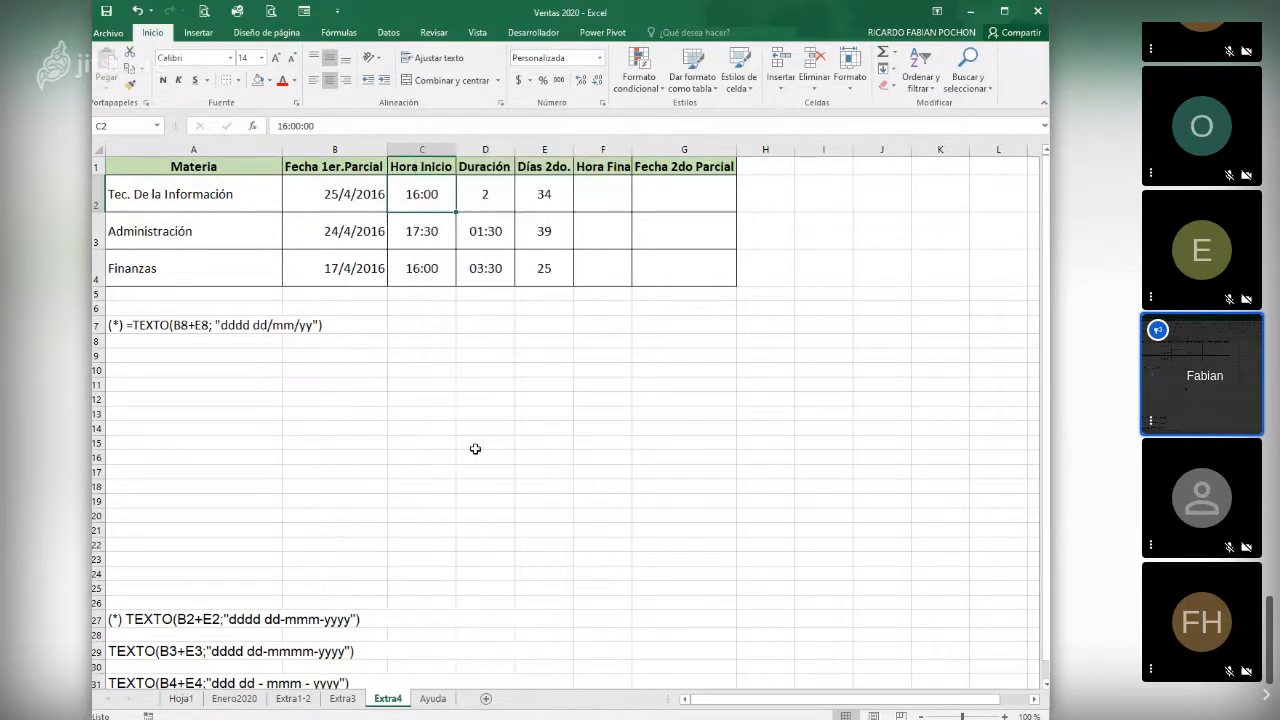
click(309, 307)
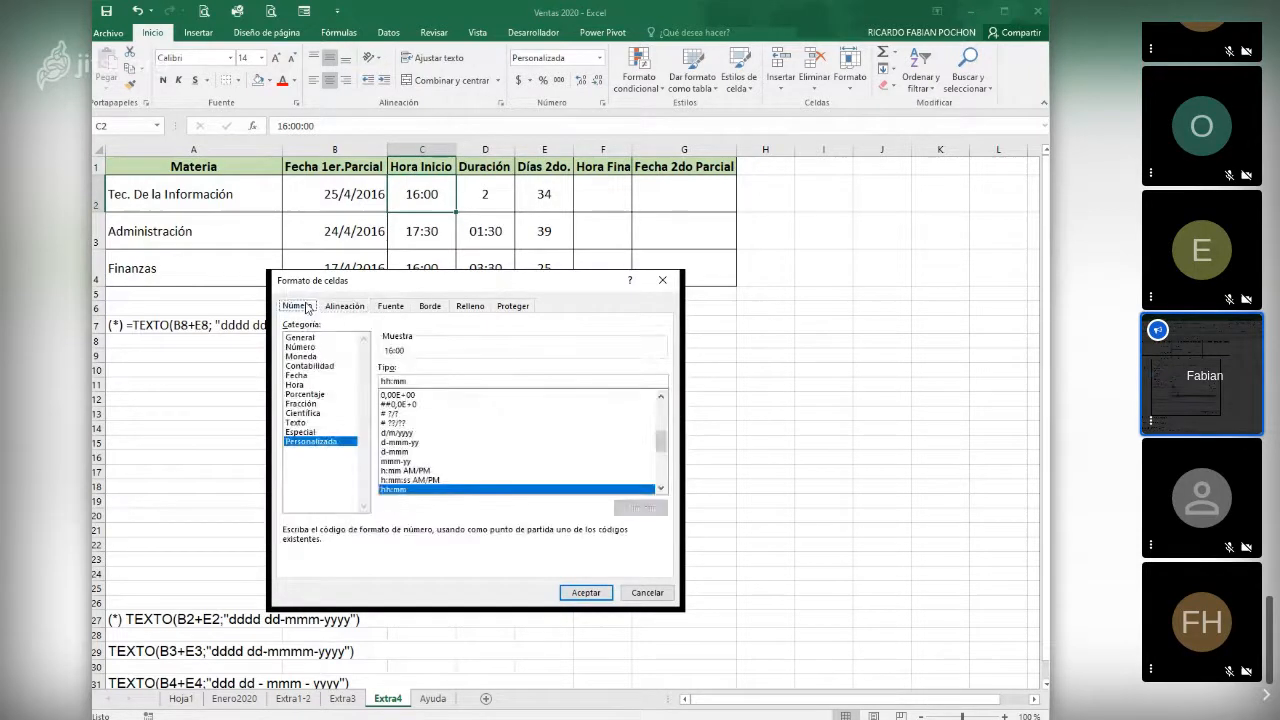
click(300, 384)
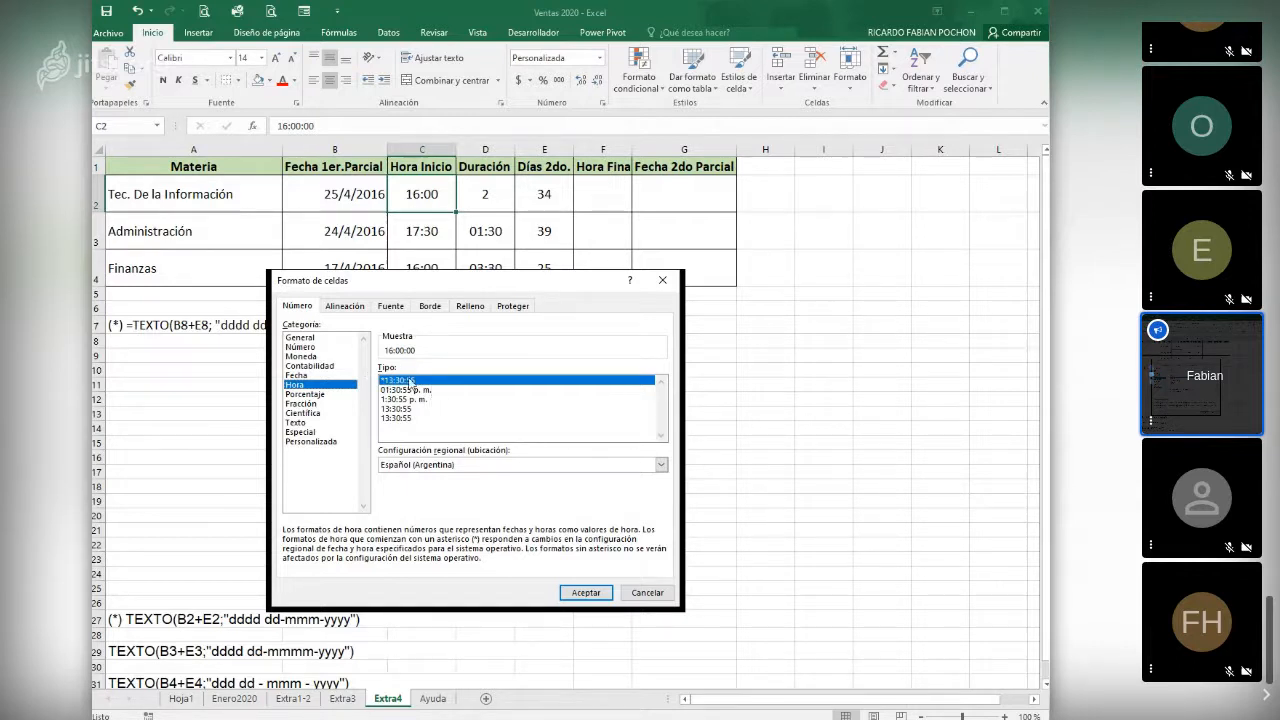
click(643, 596)
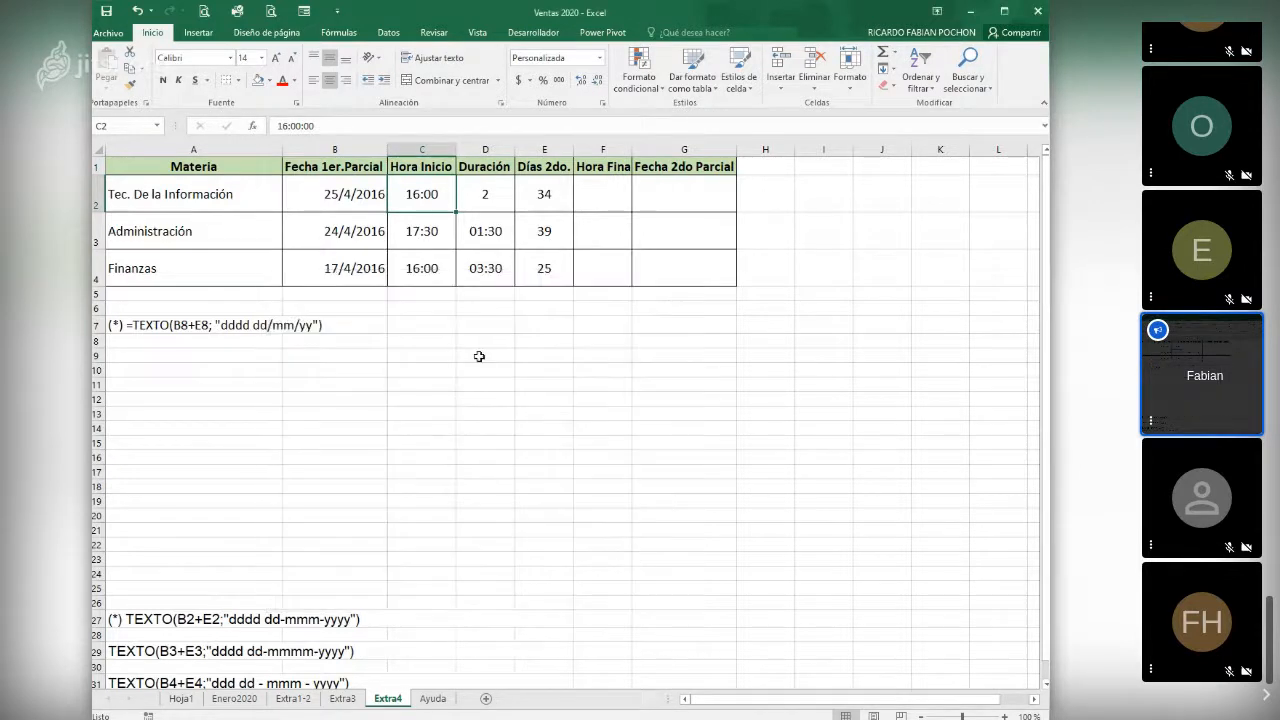
- Check the entries in D2, D4 and E2, and fit the Hora Finalización column to its heading
click(482, 193)
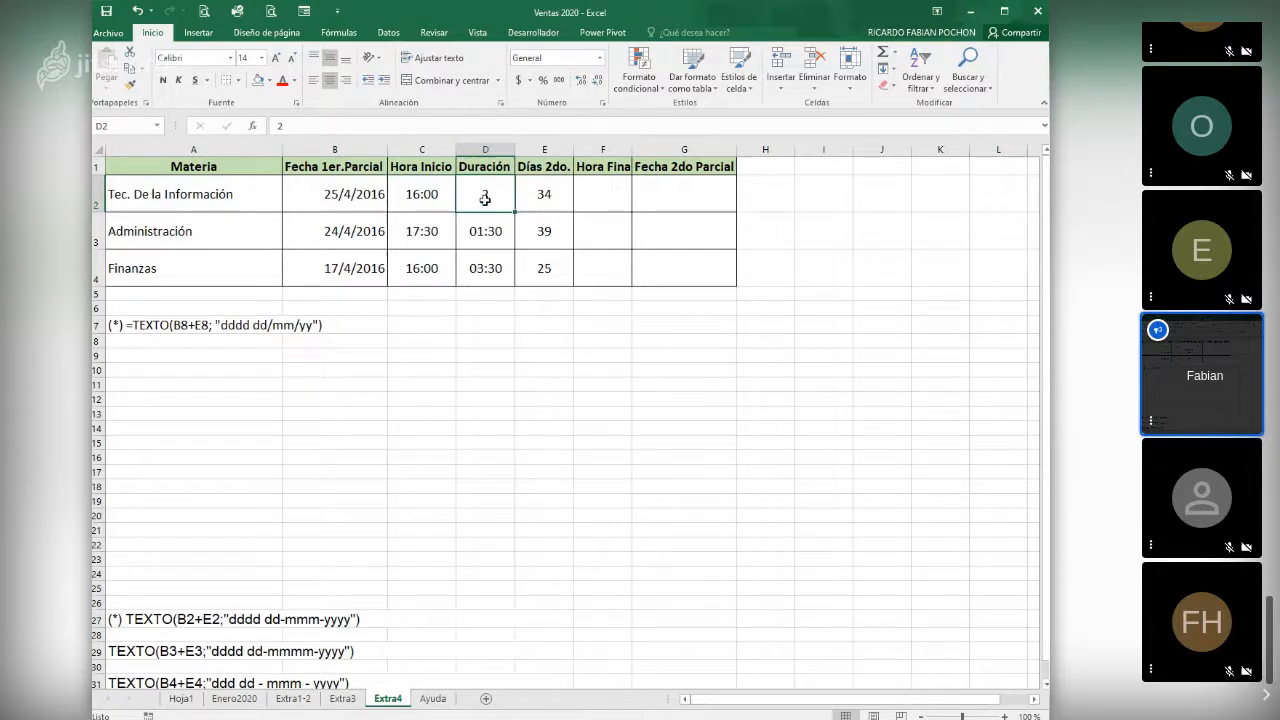
click(475, 262)
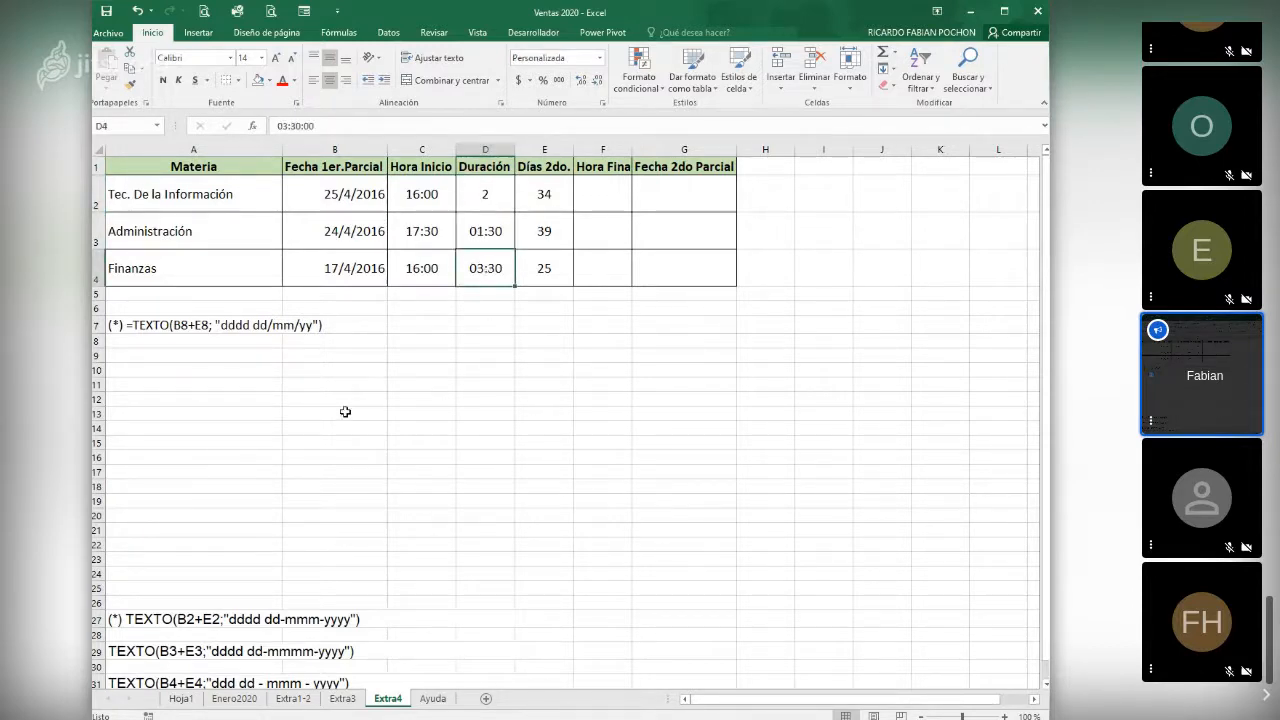
click(538, 193)
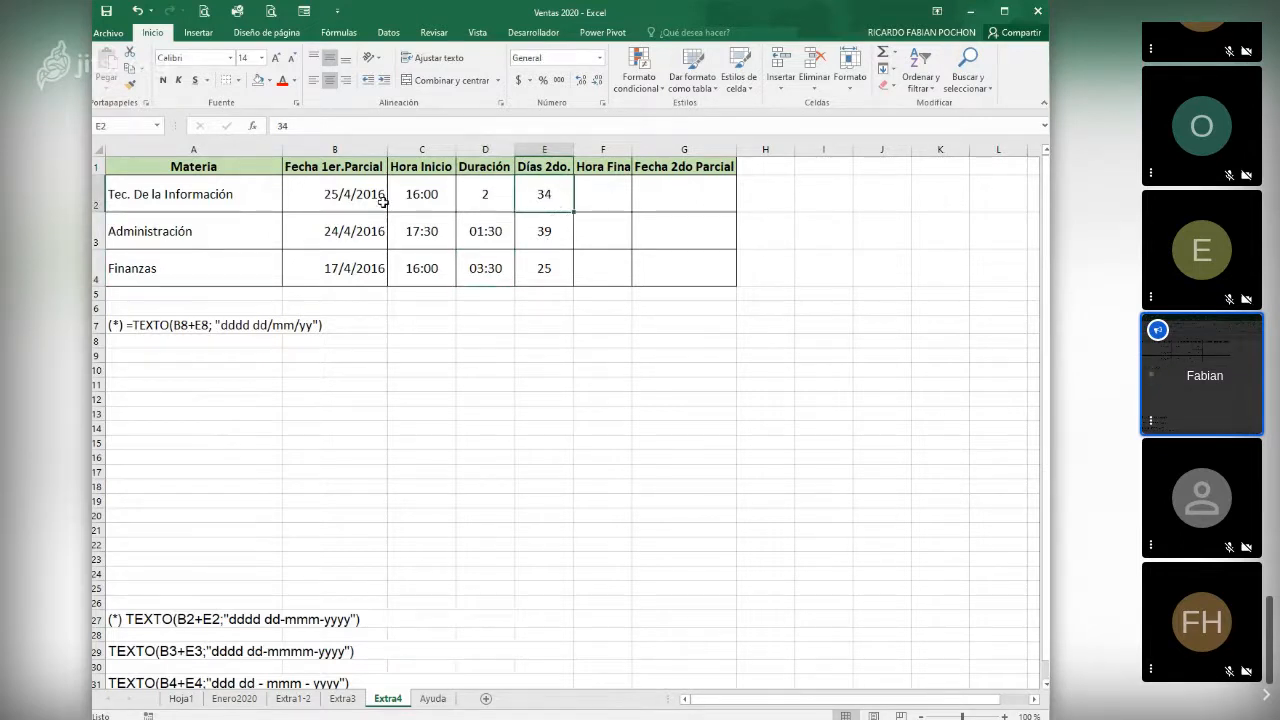
double_click(630, 147)
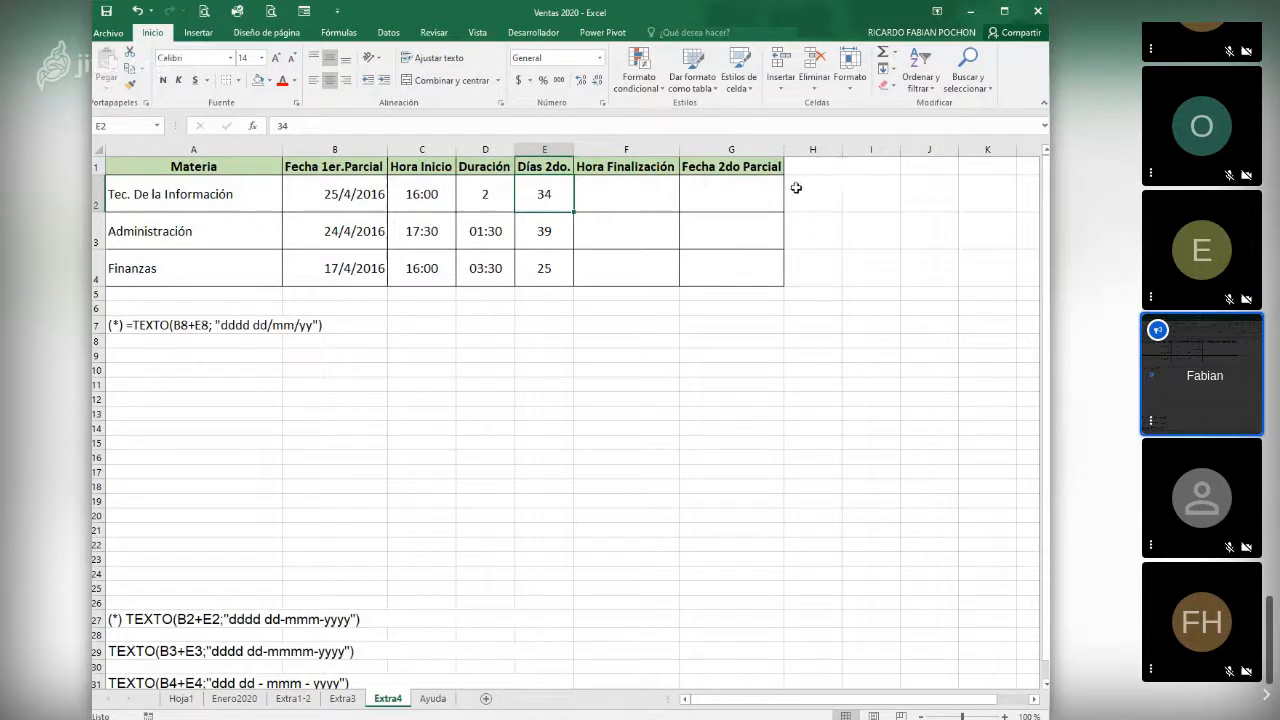
- Calculate the finishing time in F2 with =C2+D2 and copy the formula down to F4
click(592, 191)
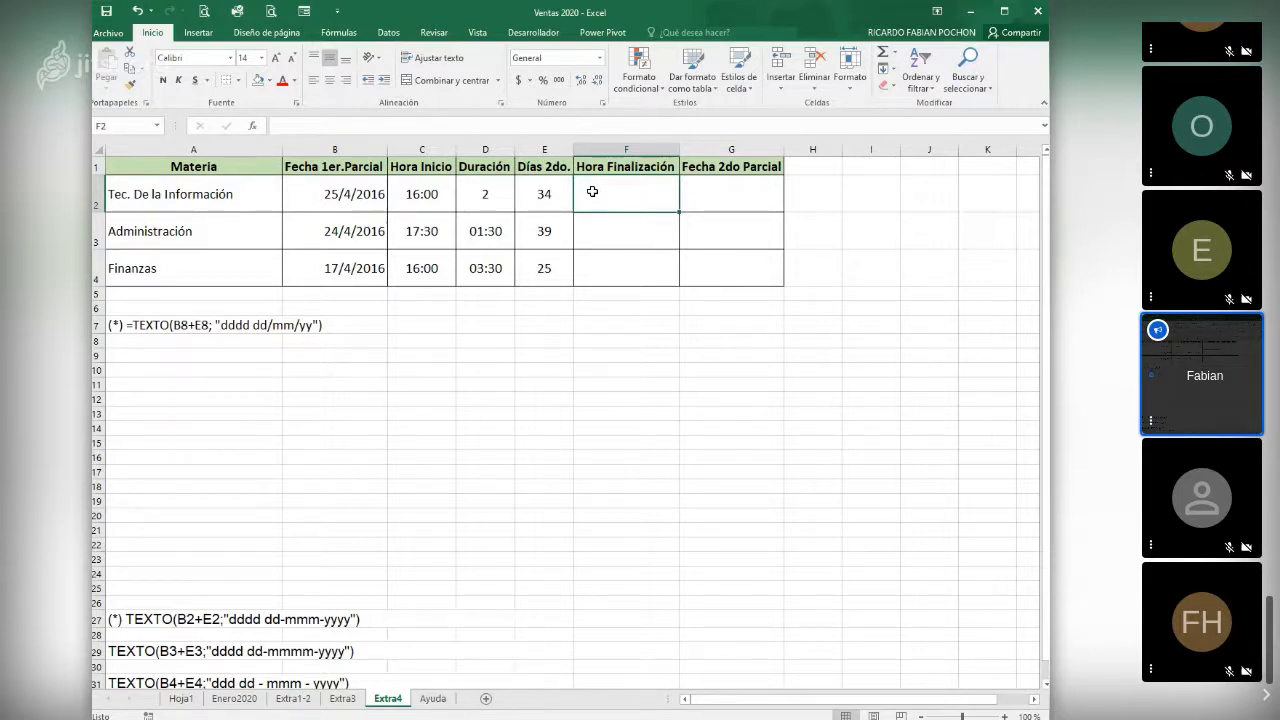
text(=)
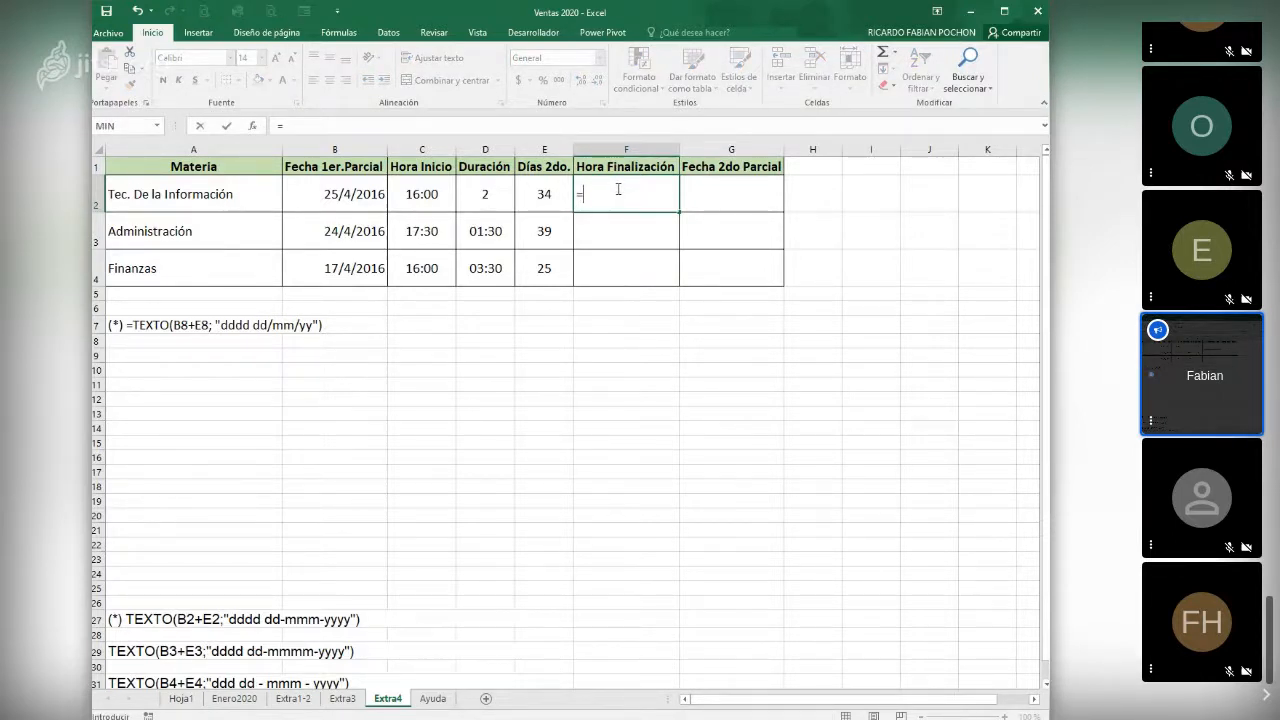
click(420, 192)
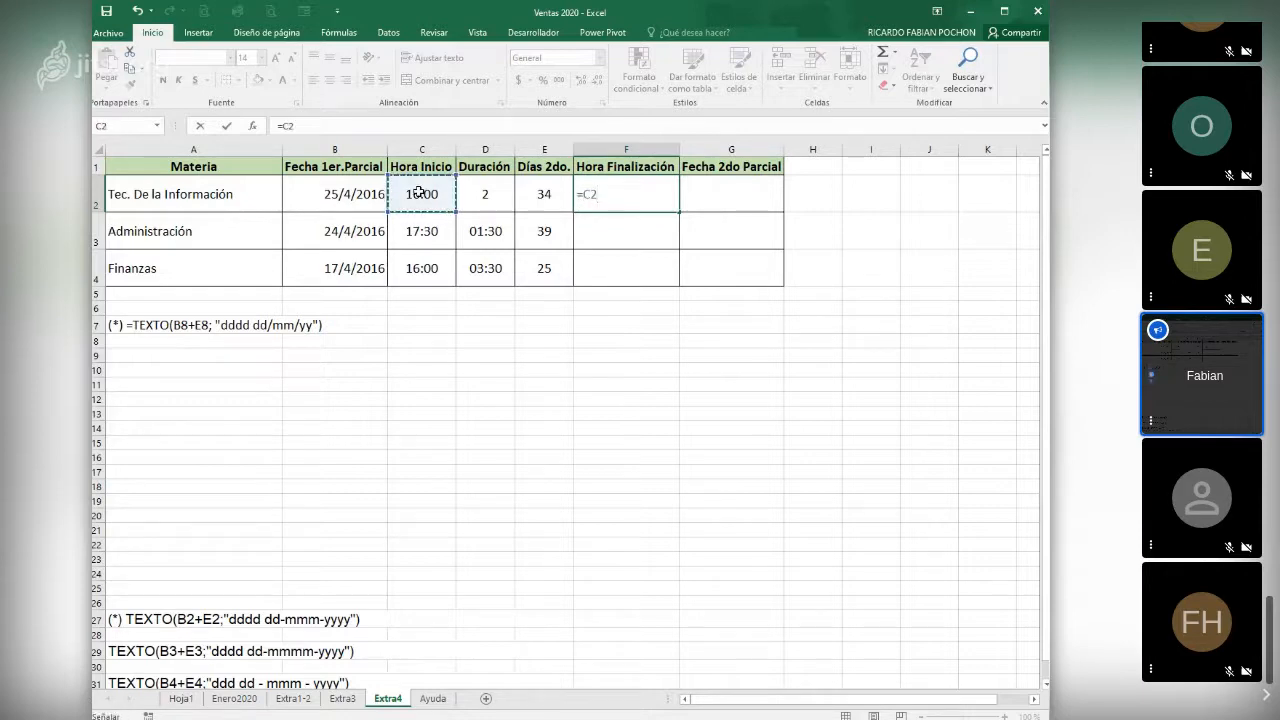
text(+)
click(490, 202)
key(Return)
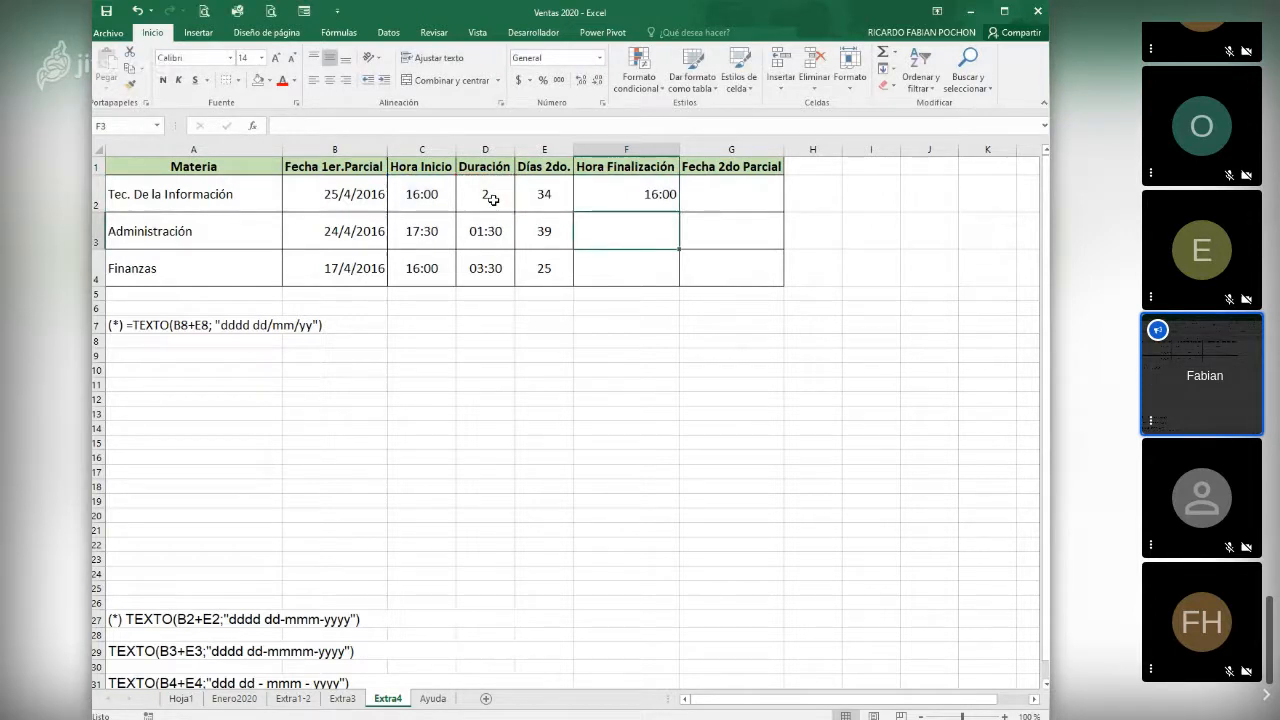
key(Up)
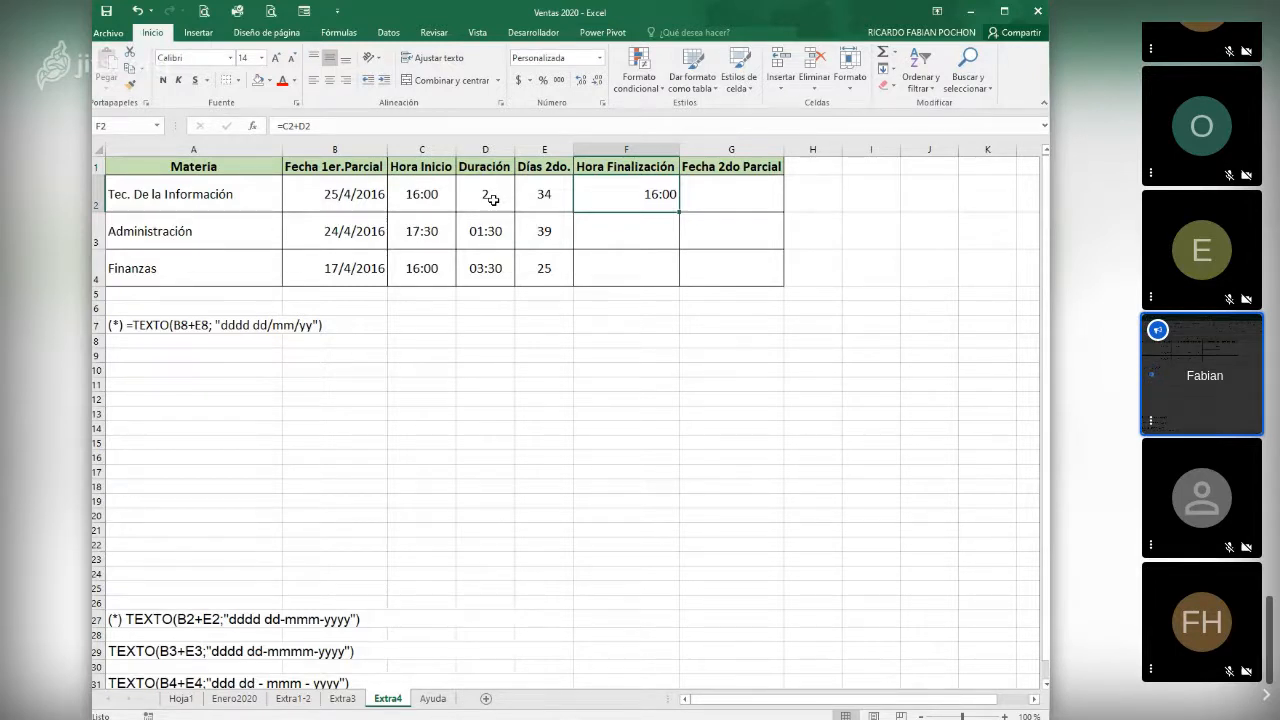
double_click(677, 214)
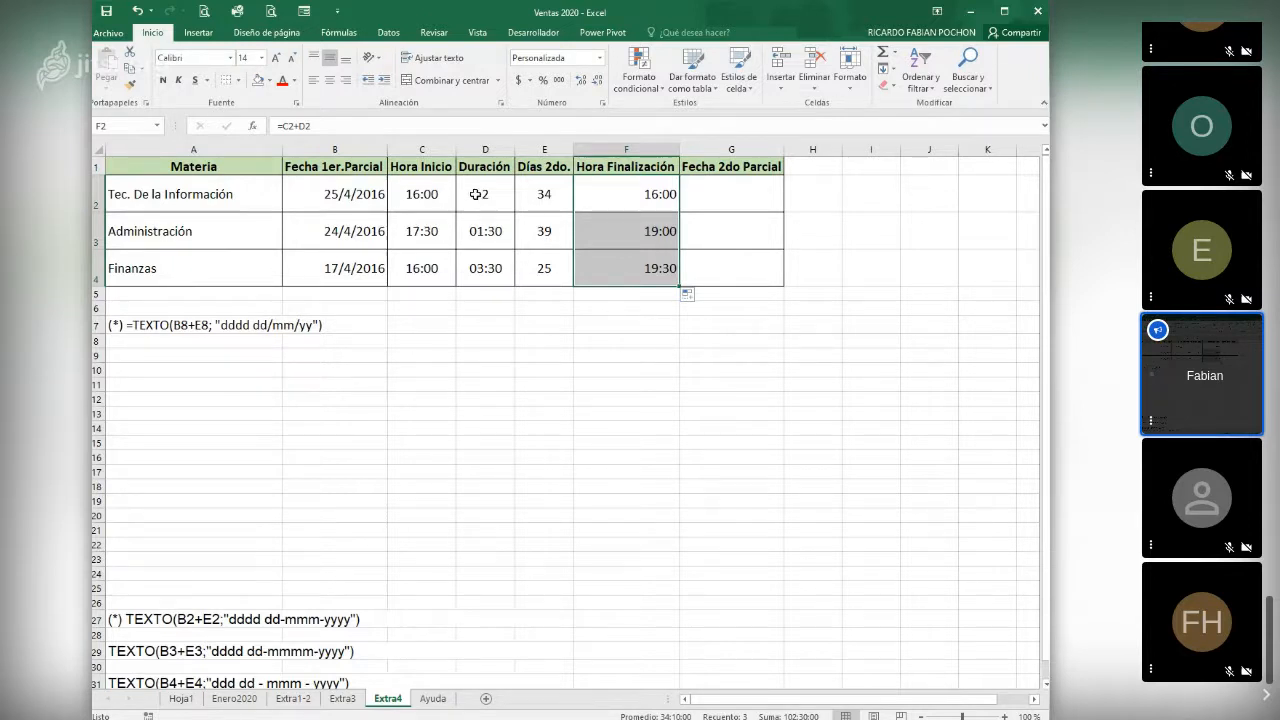
- Calculate the second exam date for Tec. De la Información in F7 with the formula =B2+E2
click(751, 196)
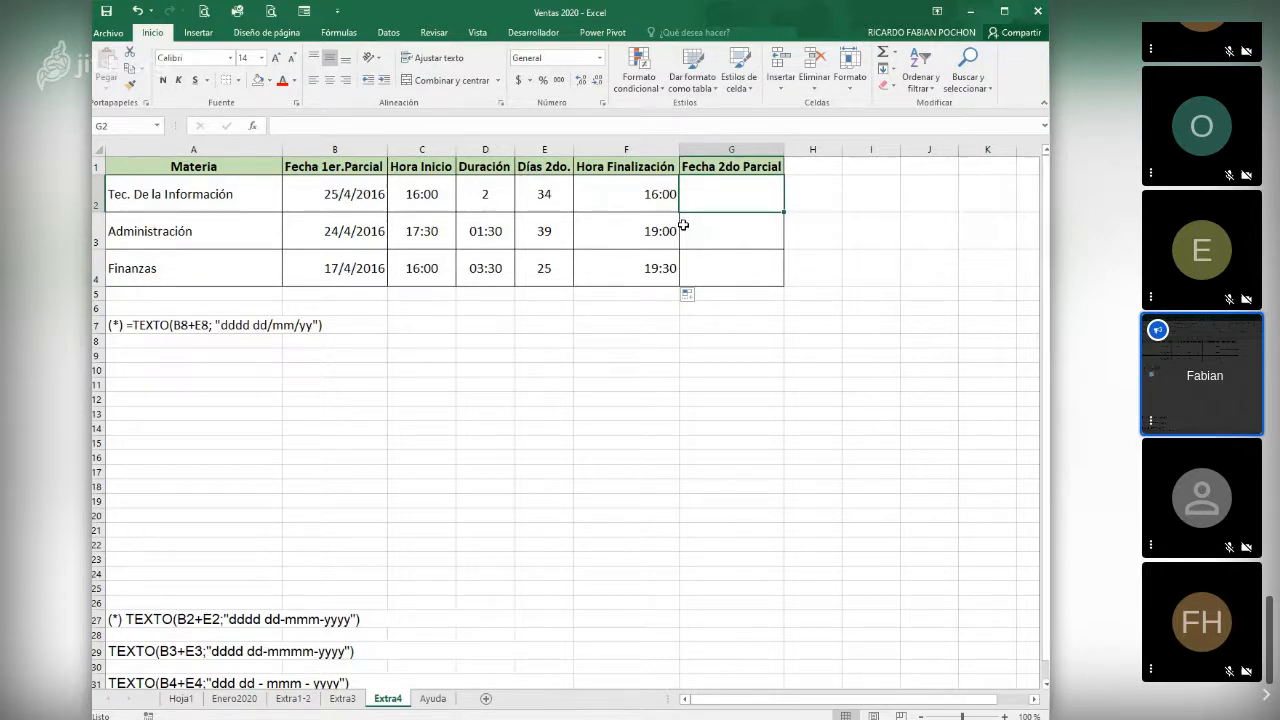
click(634, 324)
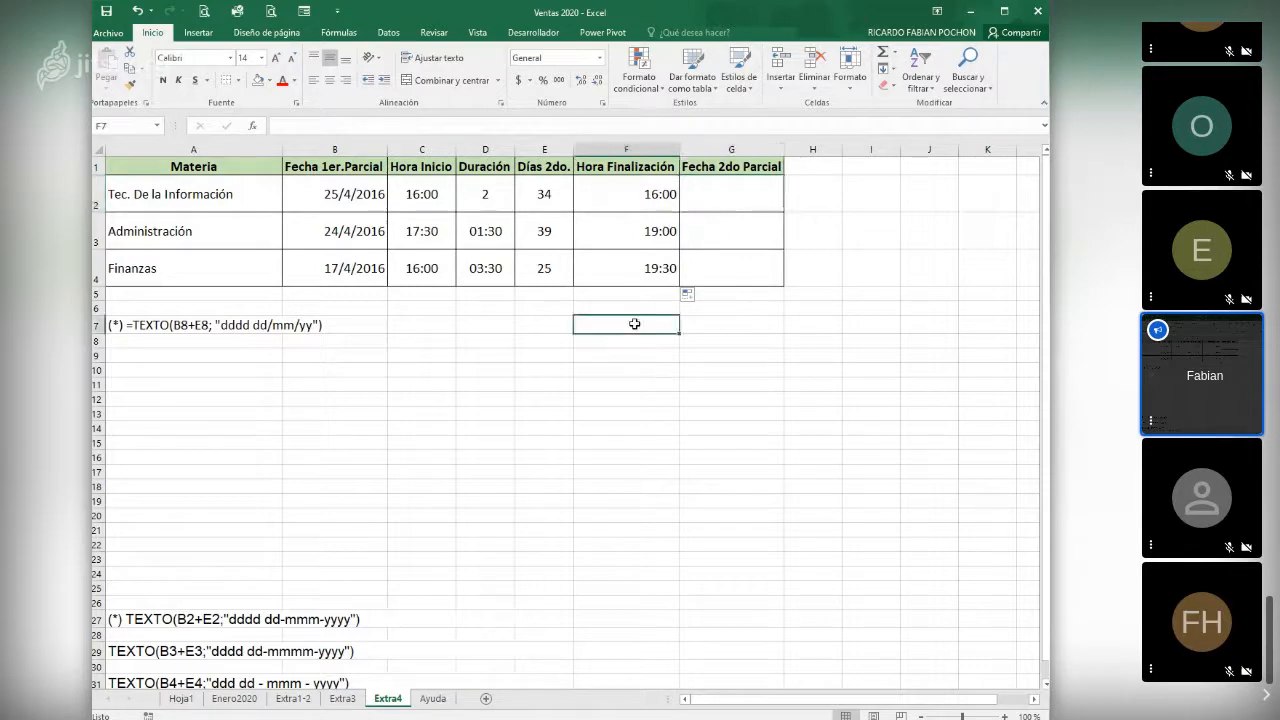
text(=)
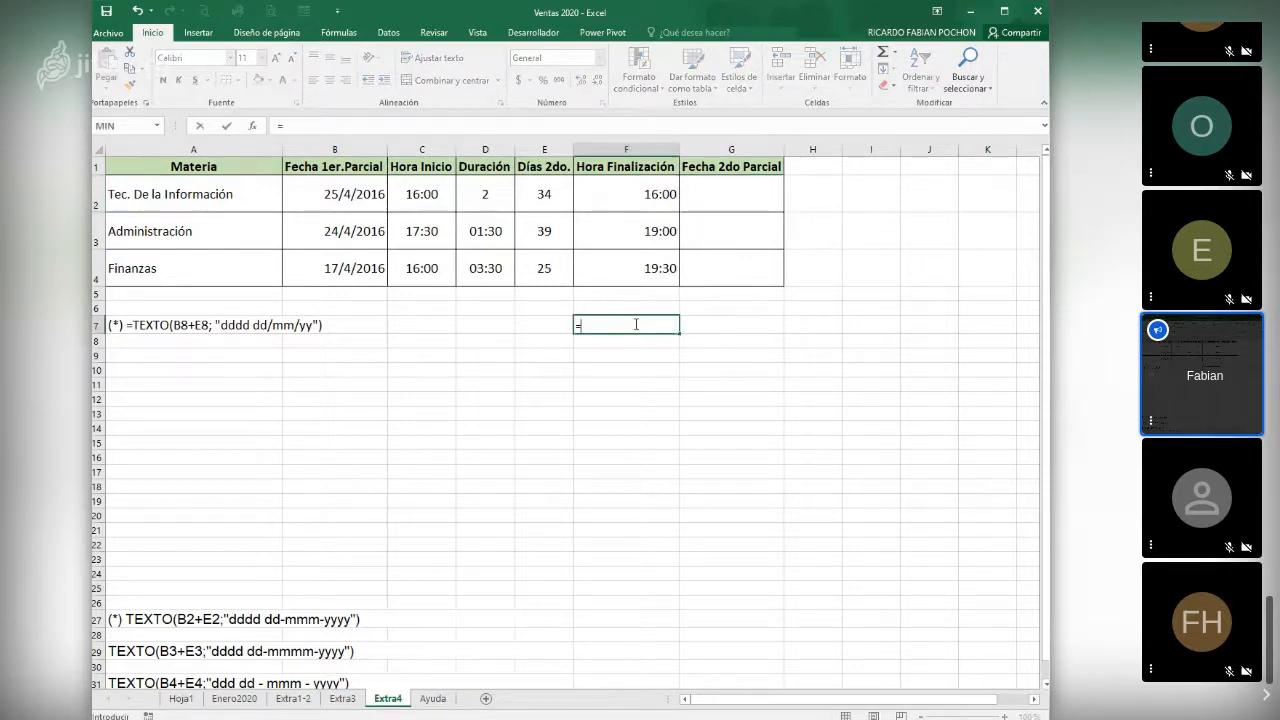
click(357, 195)
text(+)
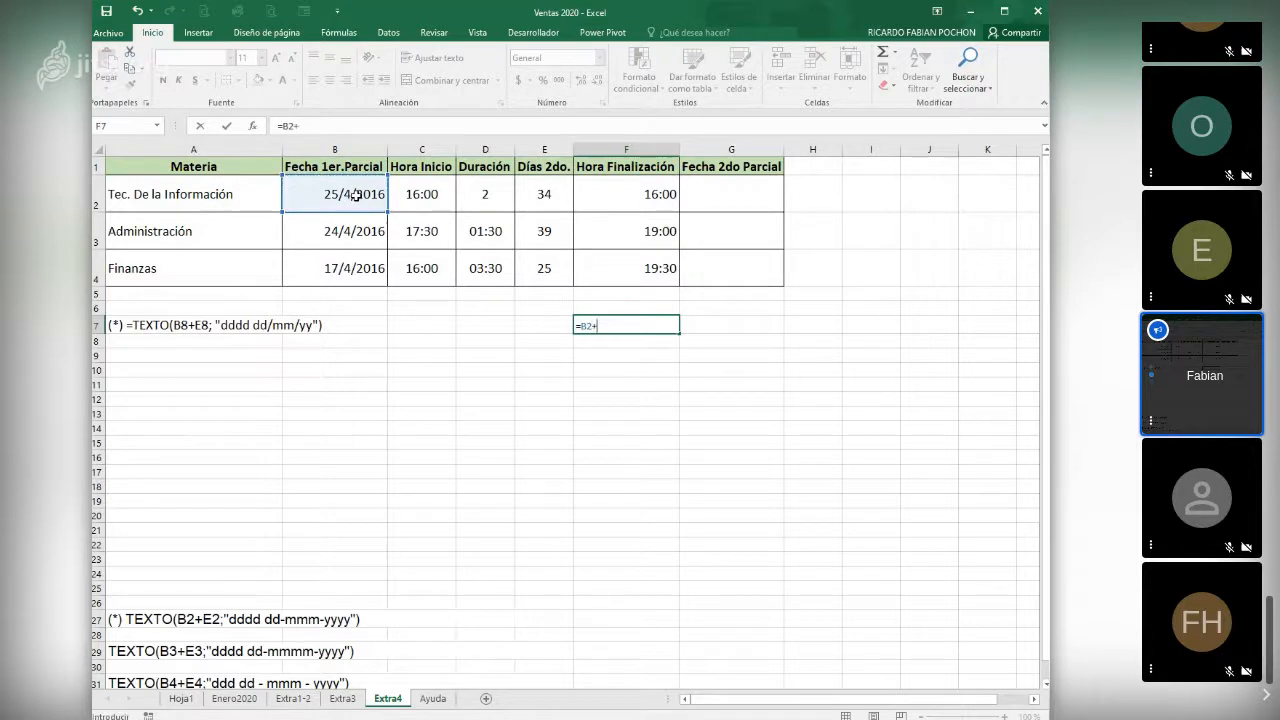
click(543, 198)
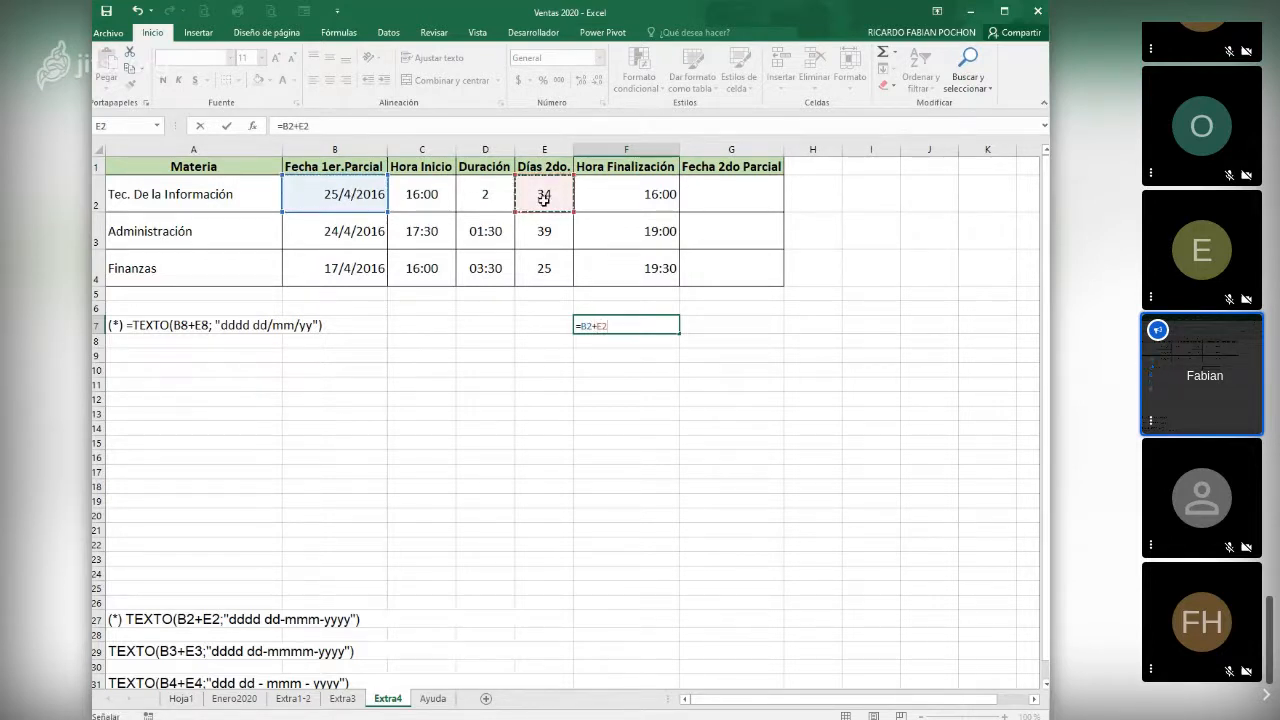
key(Return)
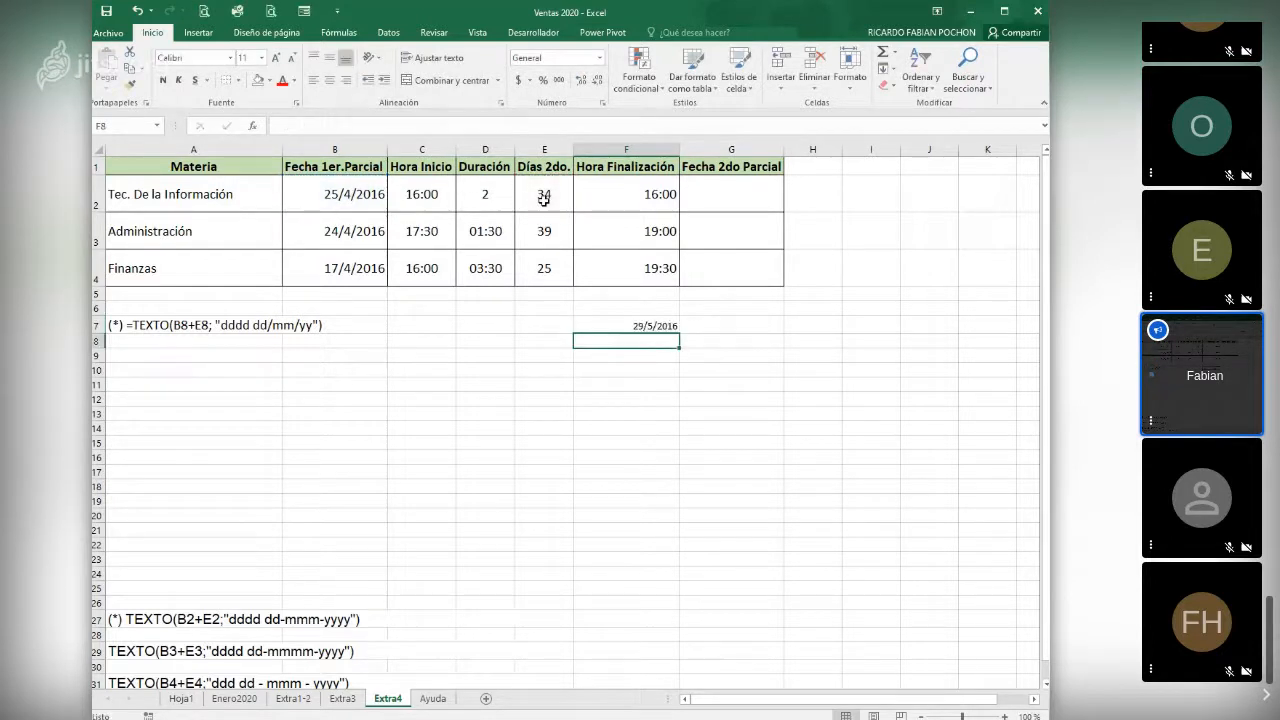
key(Up)
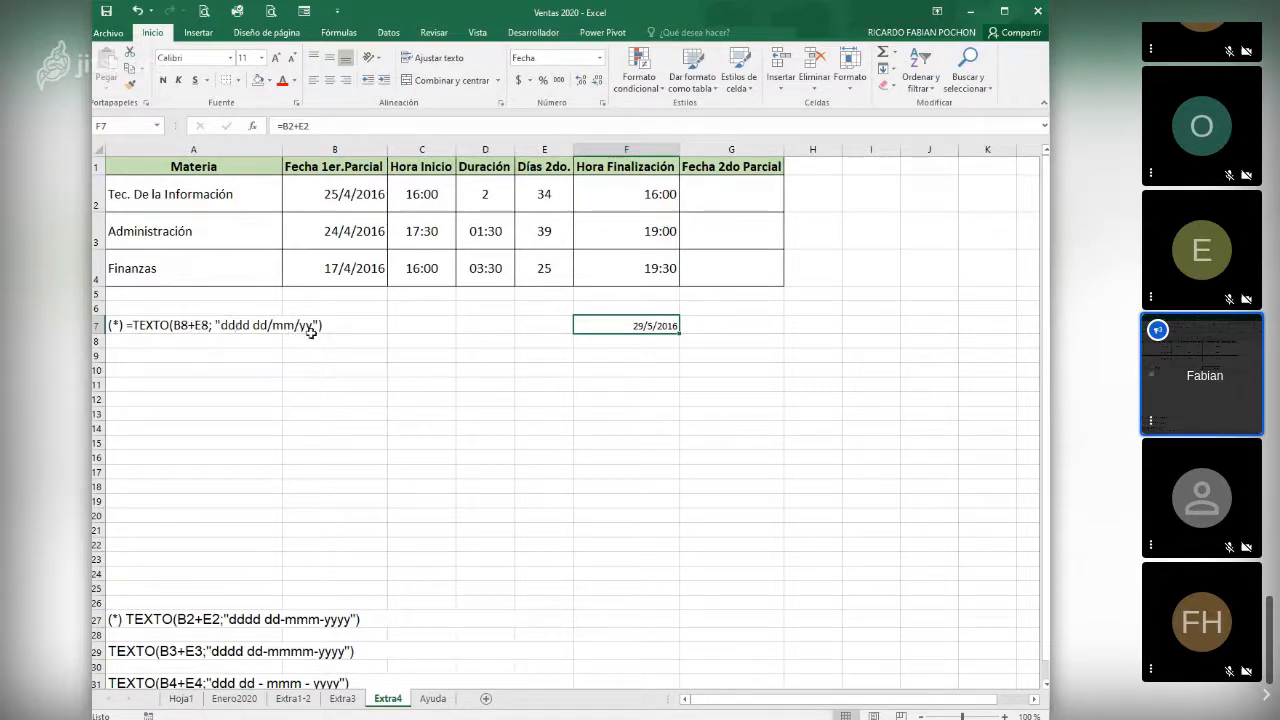
- Insert the TEXTO function into G2, choosing it from the list of all functions
click(717, 195)
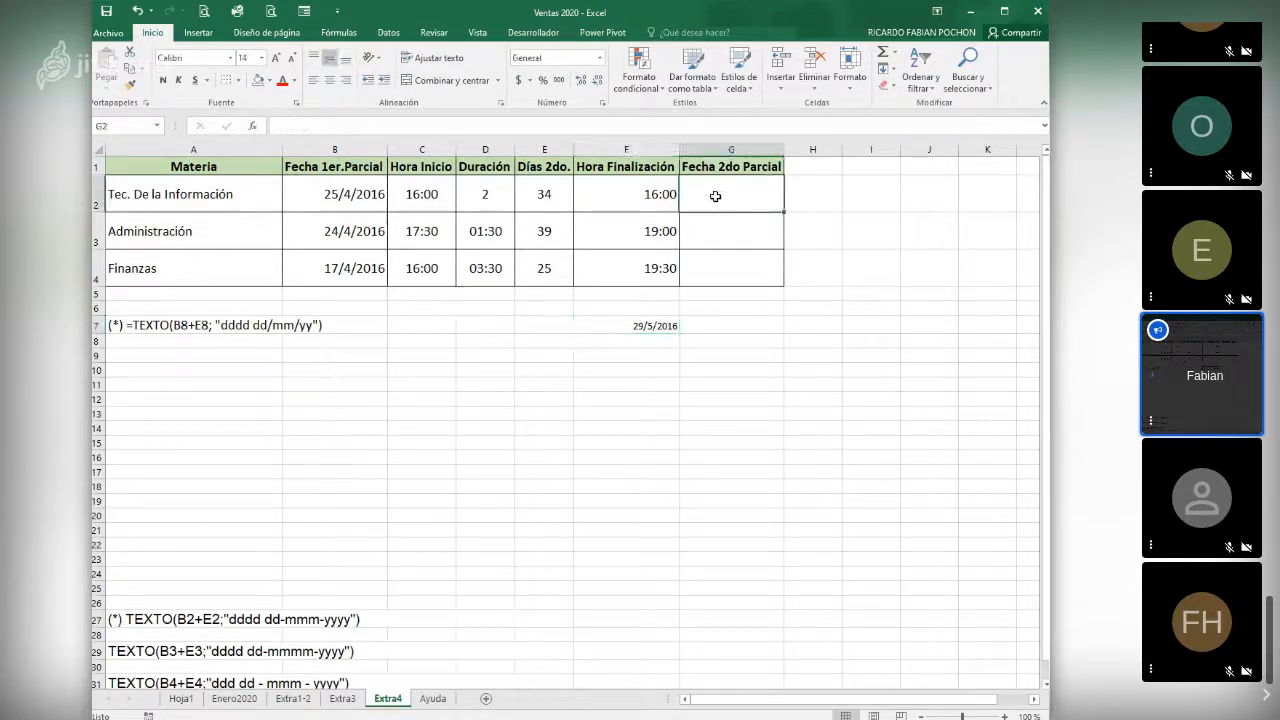
click(257, 126)
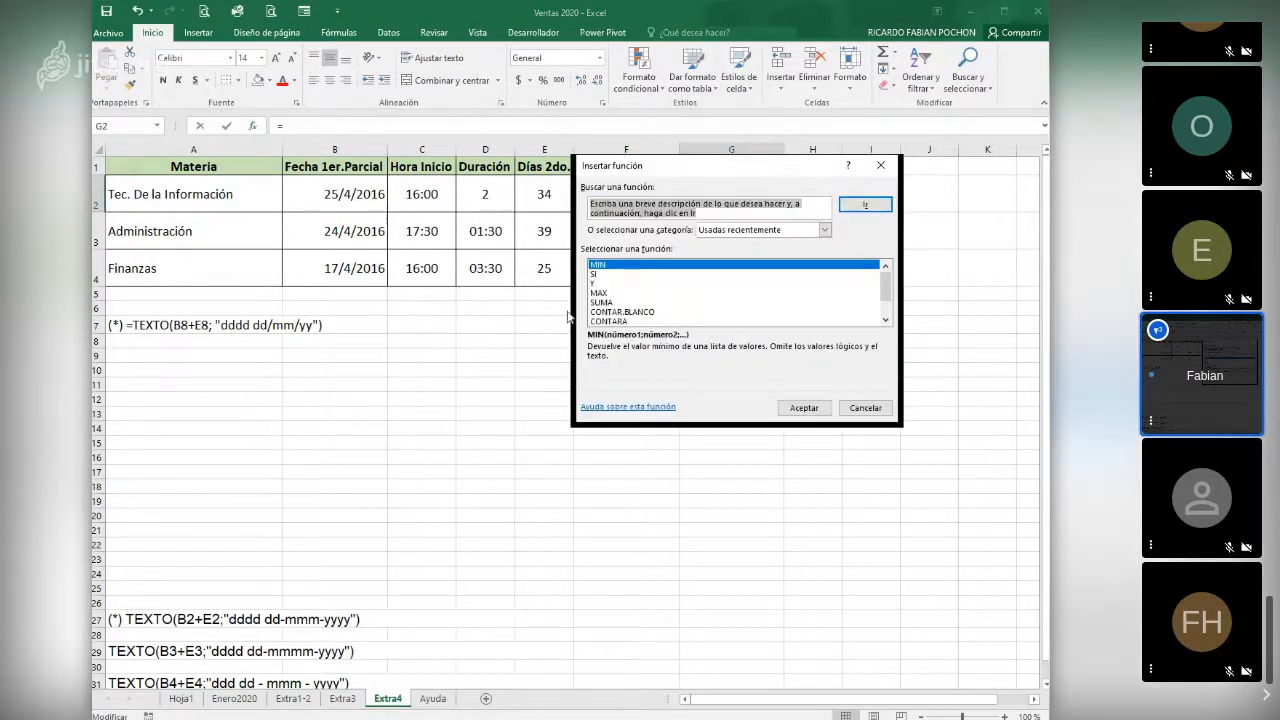
click(740, 230)
click(733, 252)
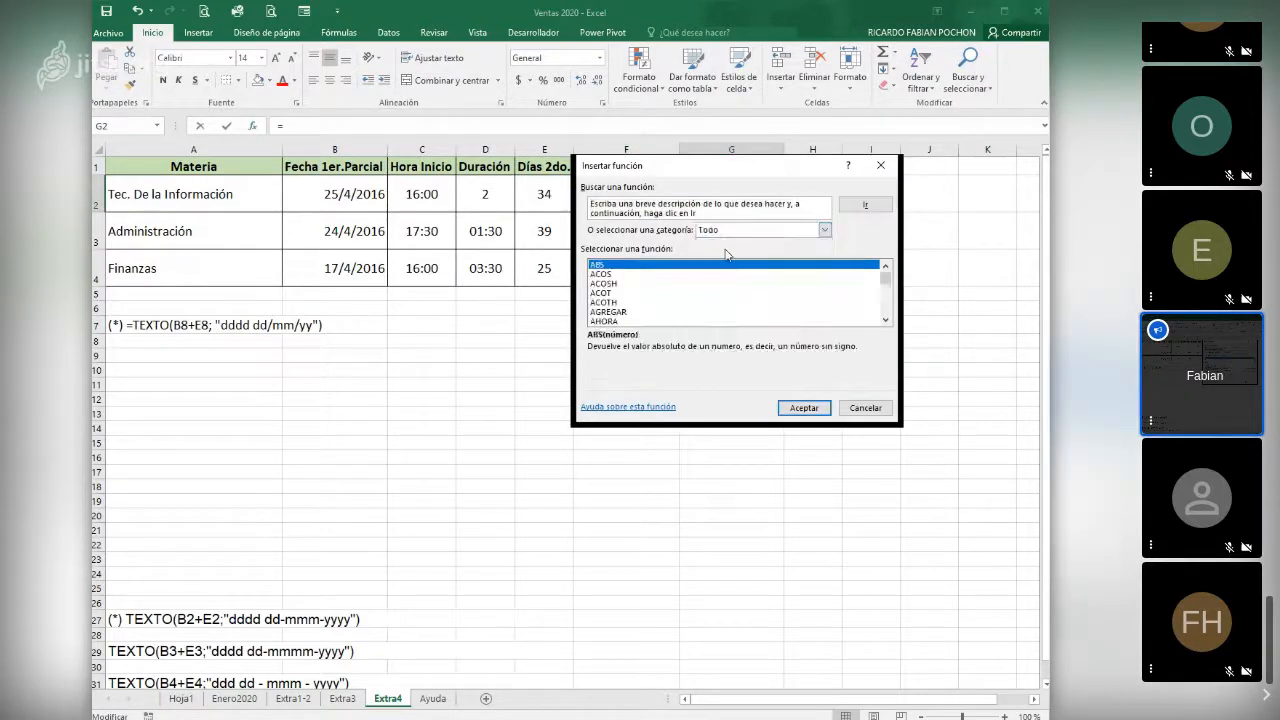
click(640, 293)
key(t)
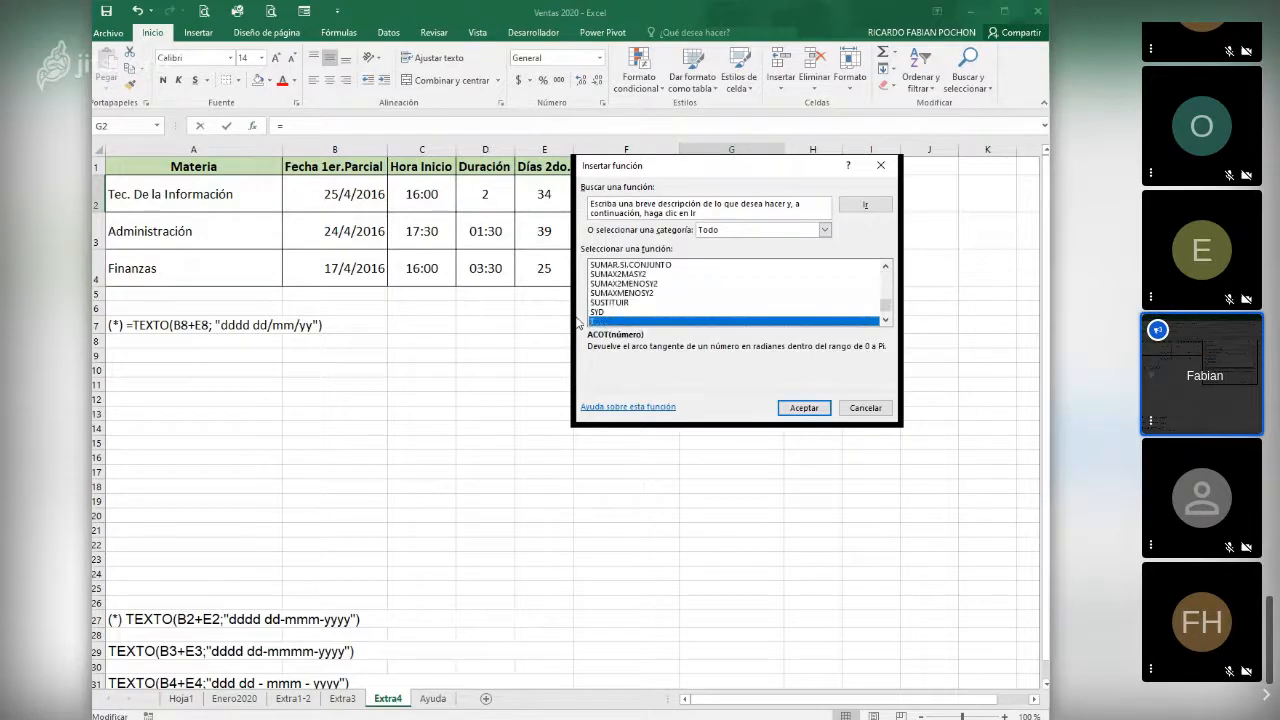
scroll(615, 319, down, 2)
scroll(615, 319, down, 1)
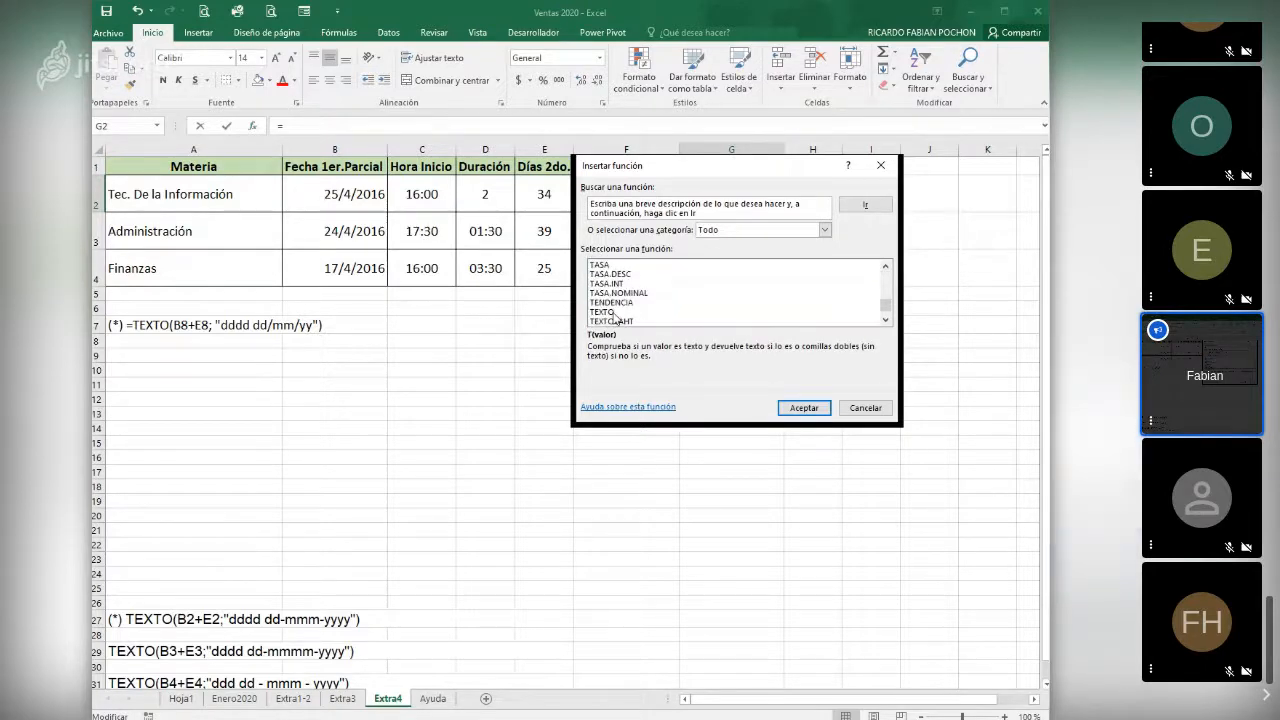
click(612, 312)
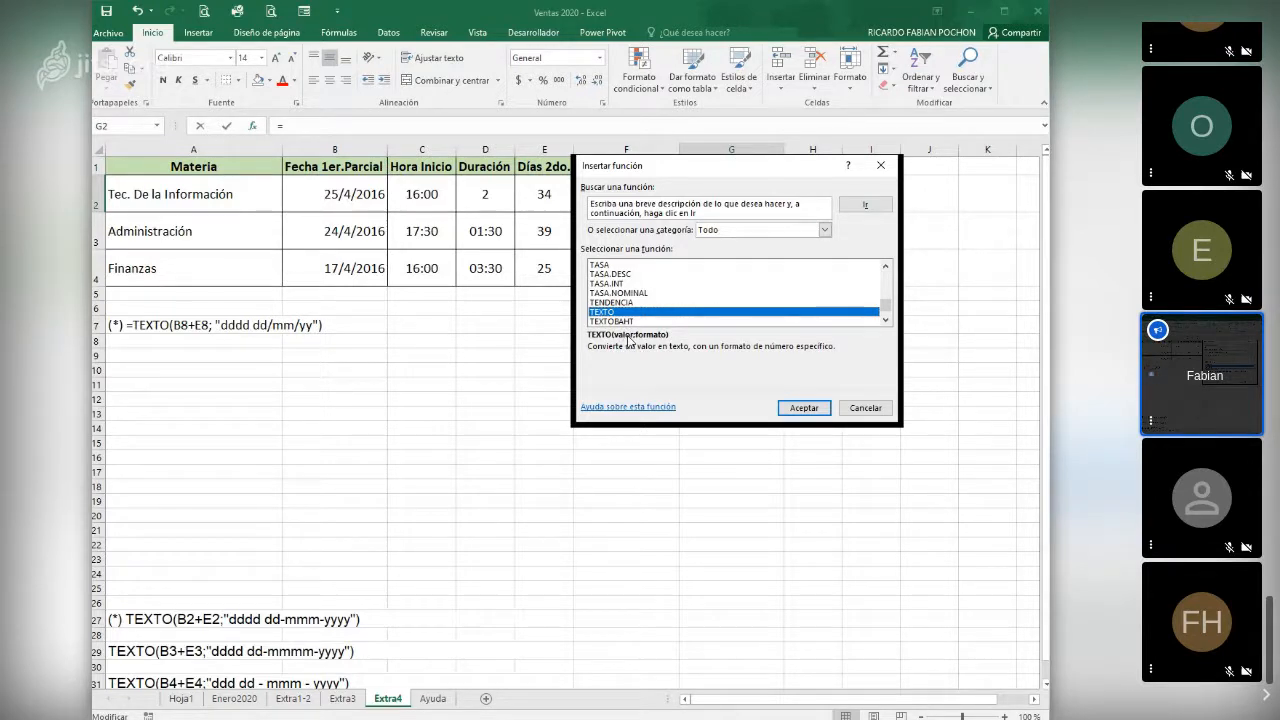
click(806, 408)
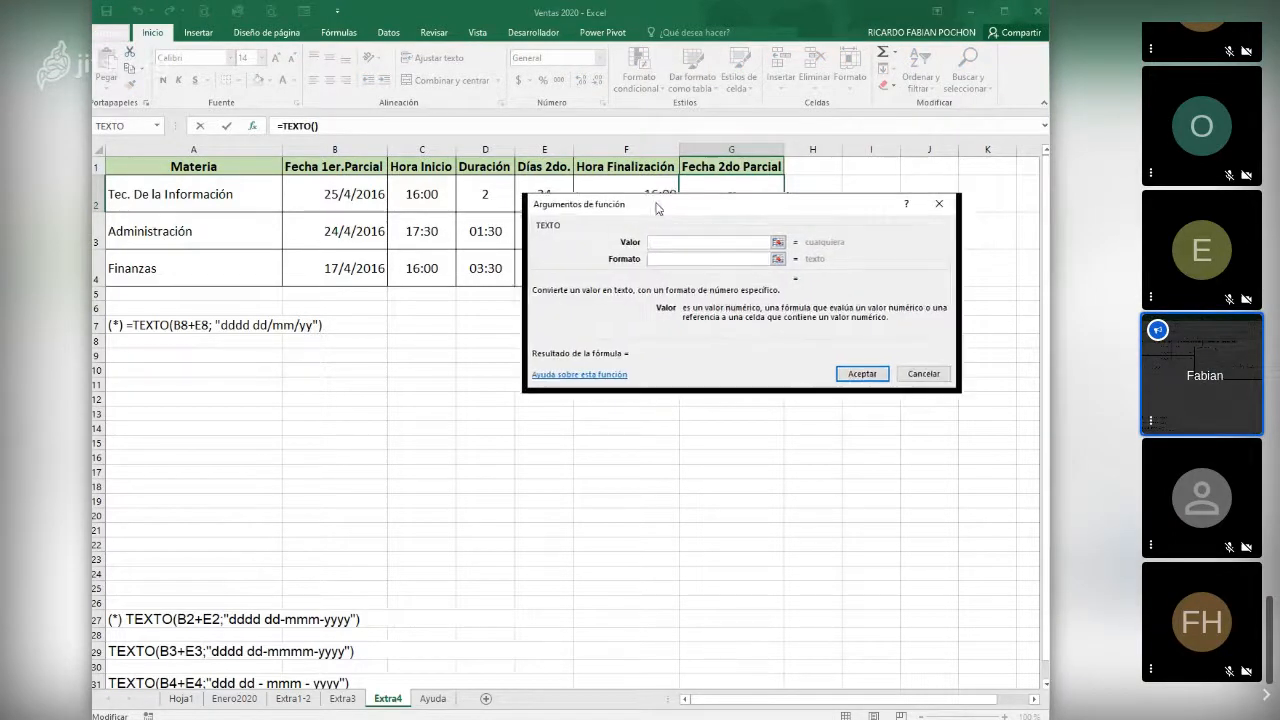
- Set the Valor argument of the TEXTO function in G2 to B2+E2
click(353, 199)
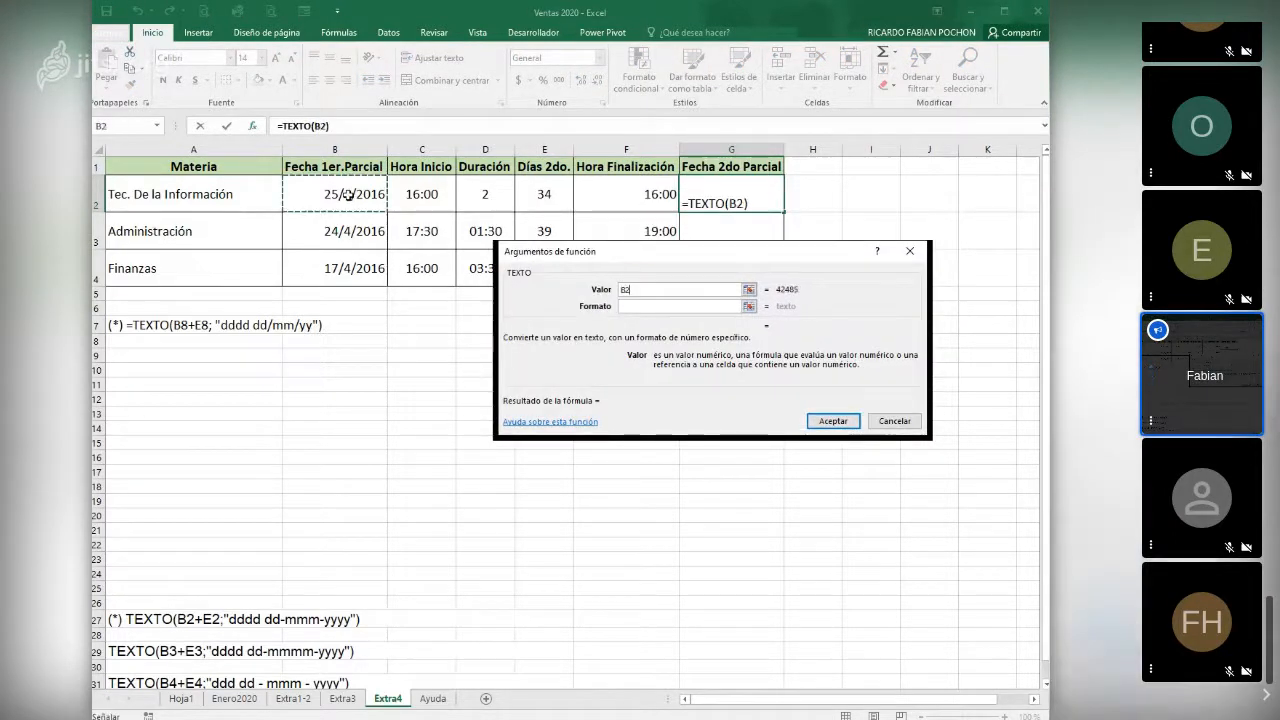
text(+)
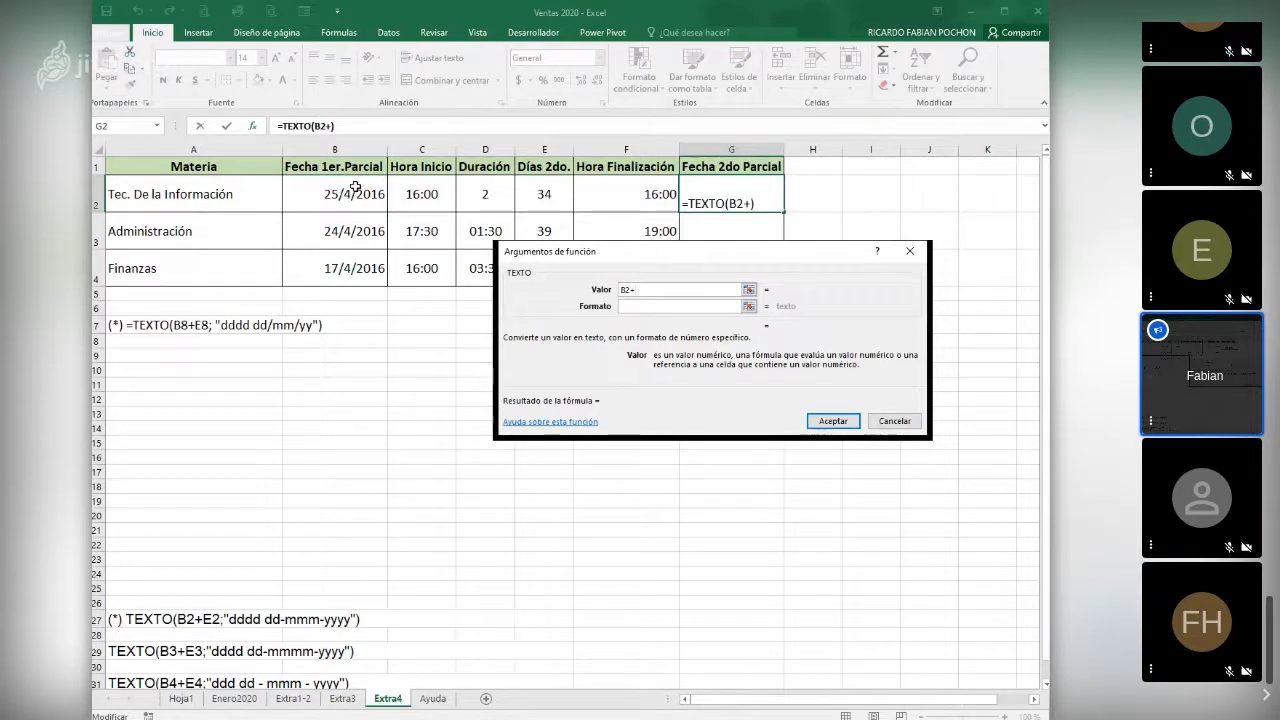
click(537, 194)
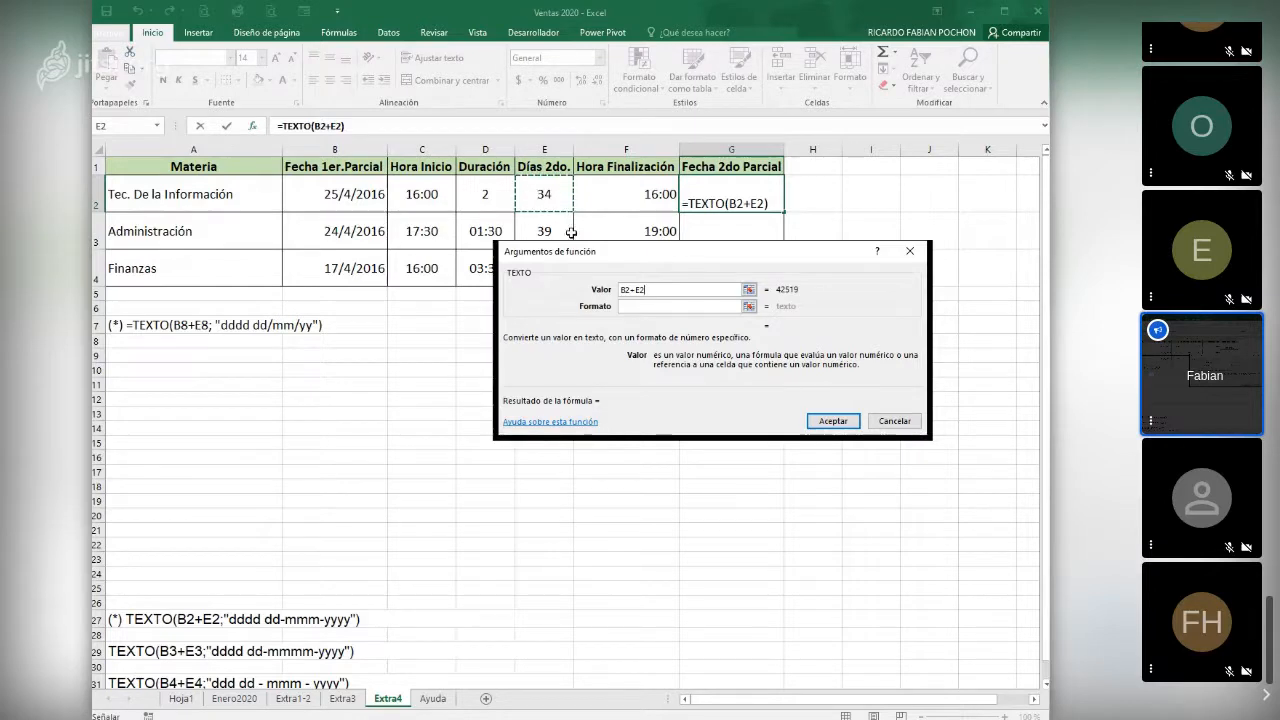
- Set the Formato argument of TEXTO to "dddd dd/mm/yy" and enter the function in G2
click(660, 305)
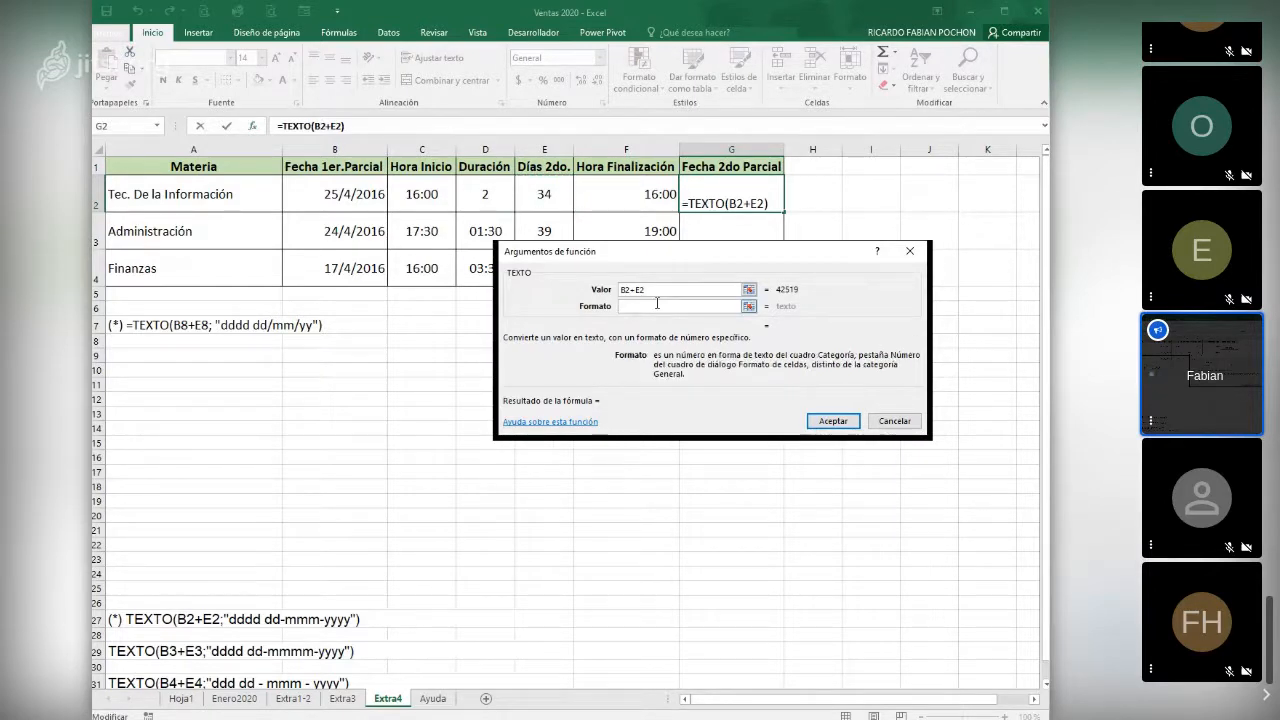
text(")
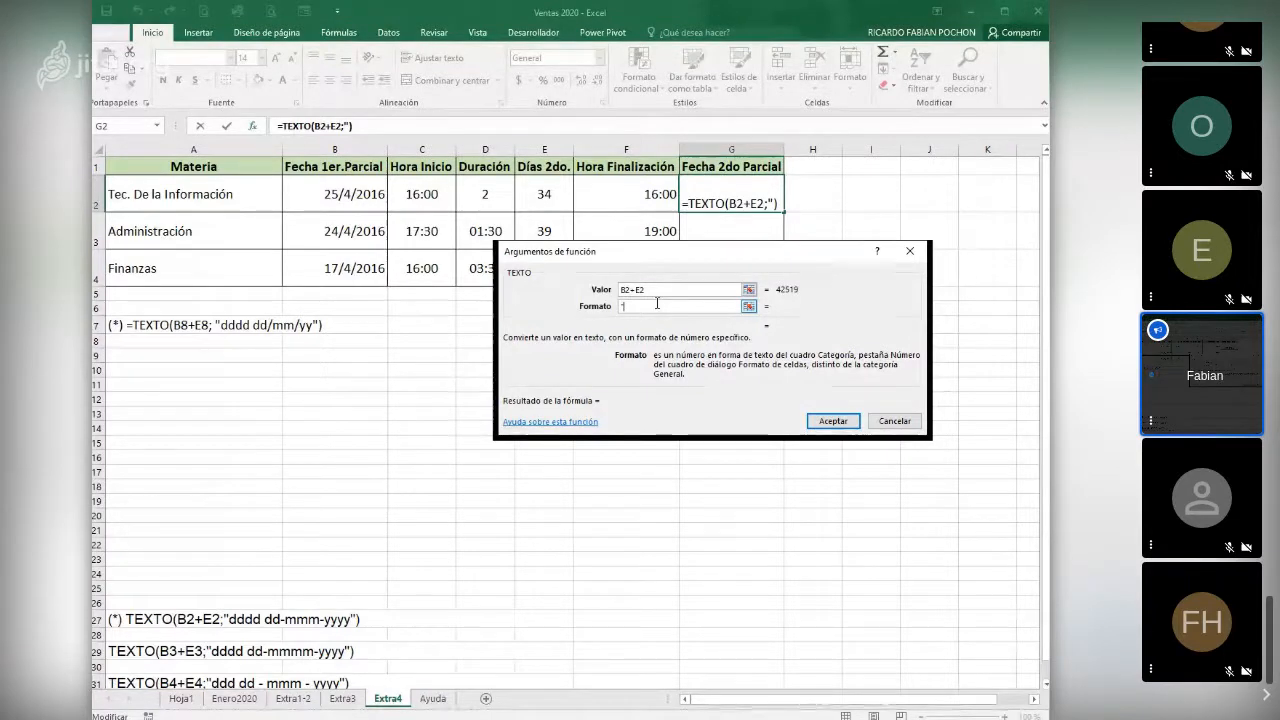
text(ddd)
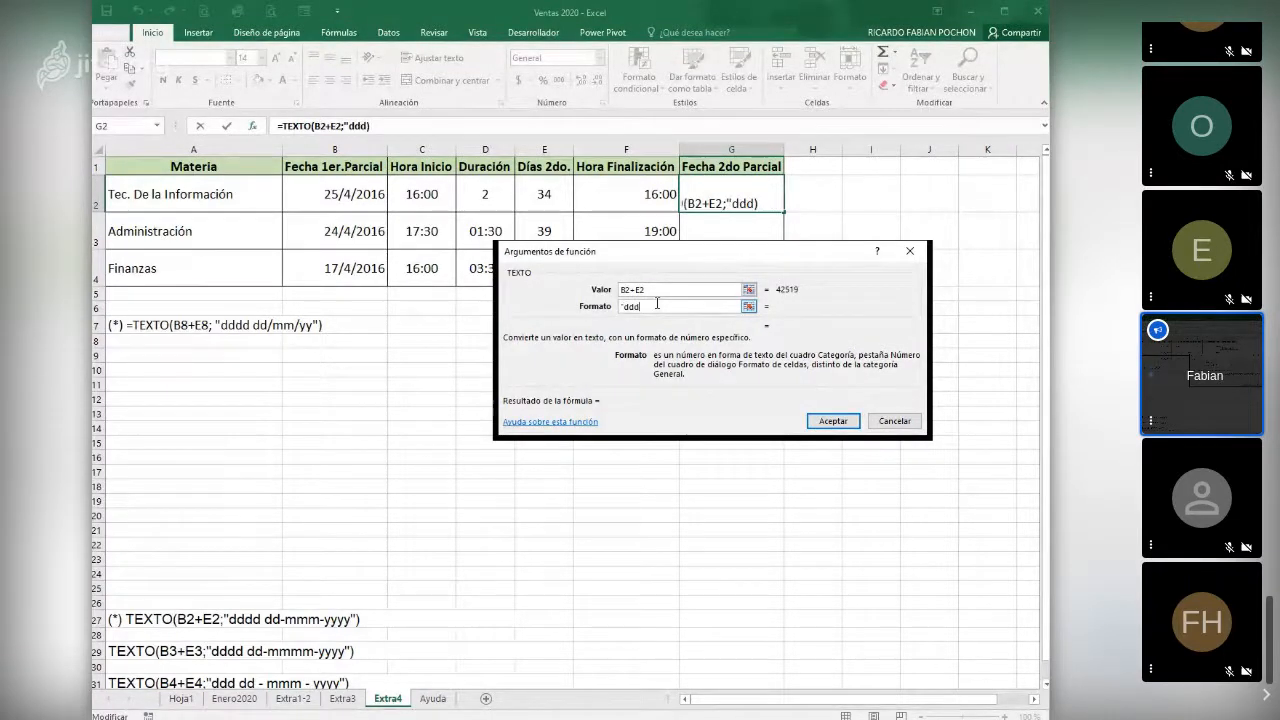
text(d dd)
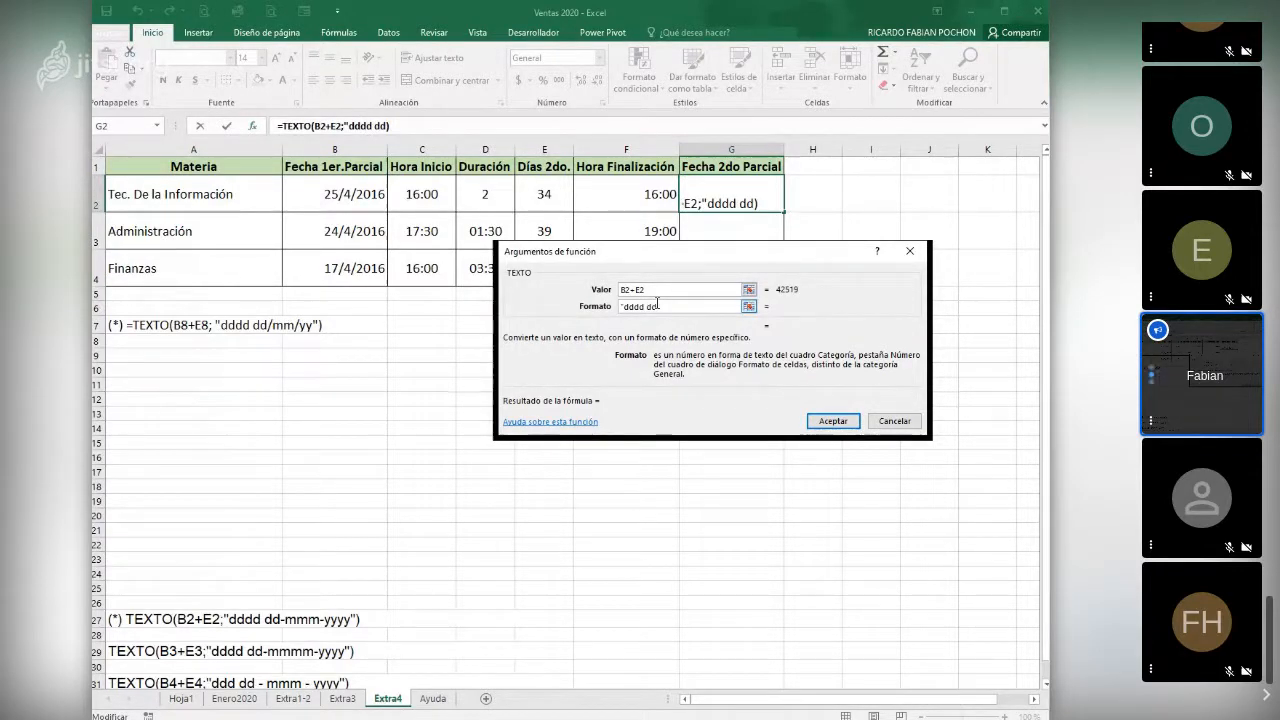
text(/)
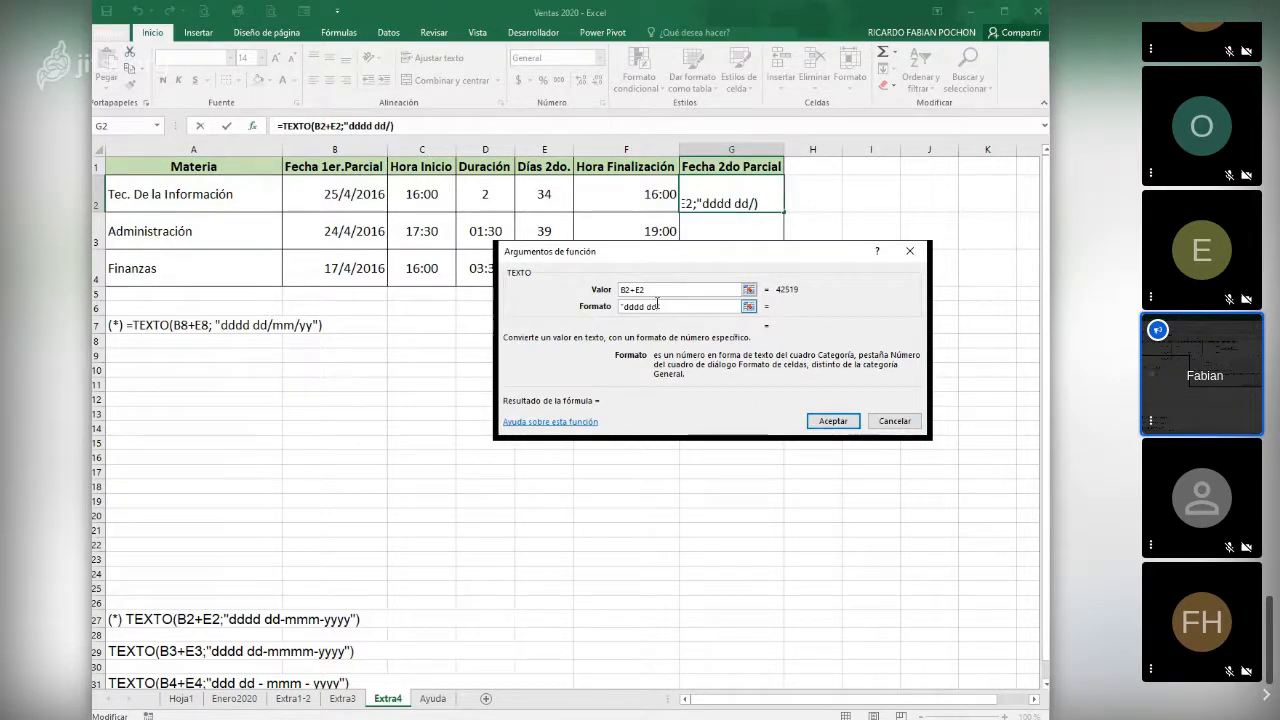
text(mm)
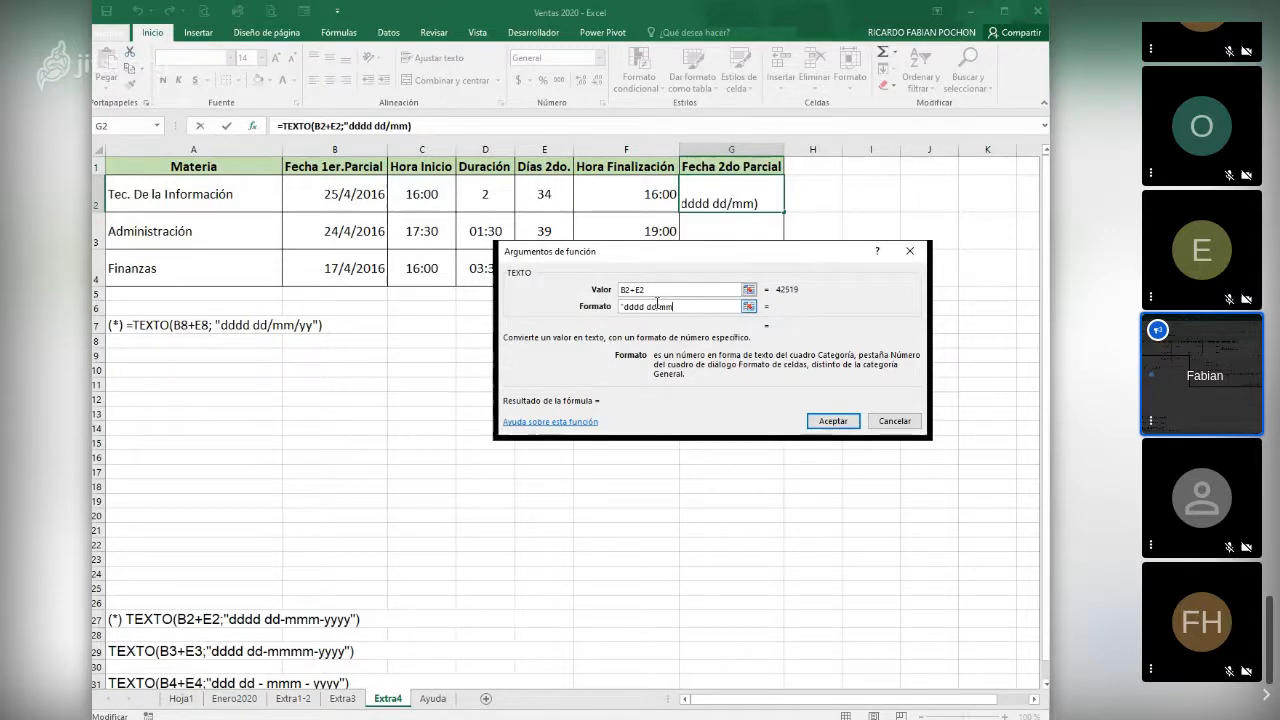
text(/yy)
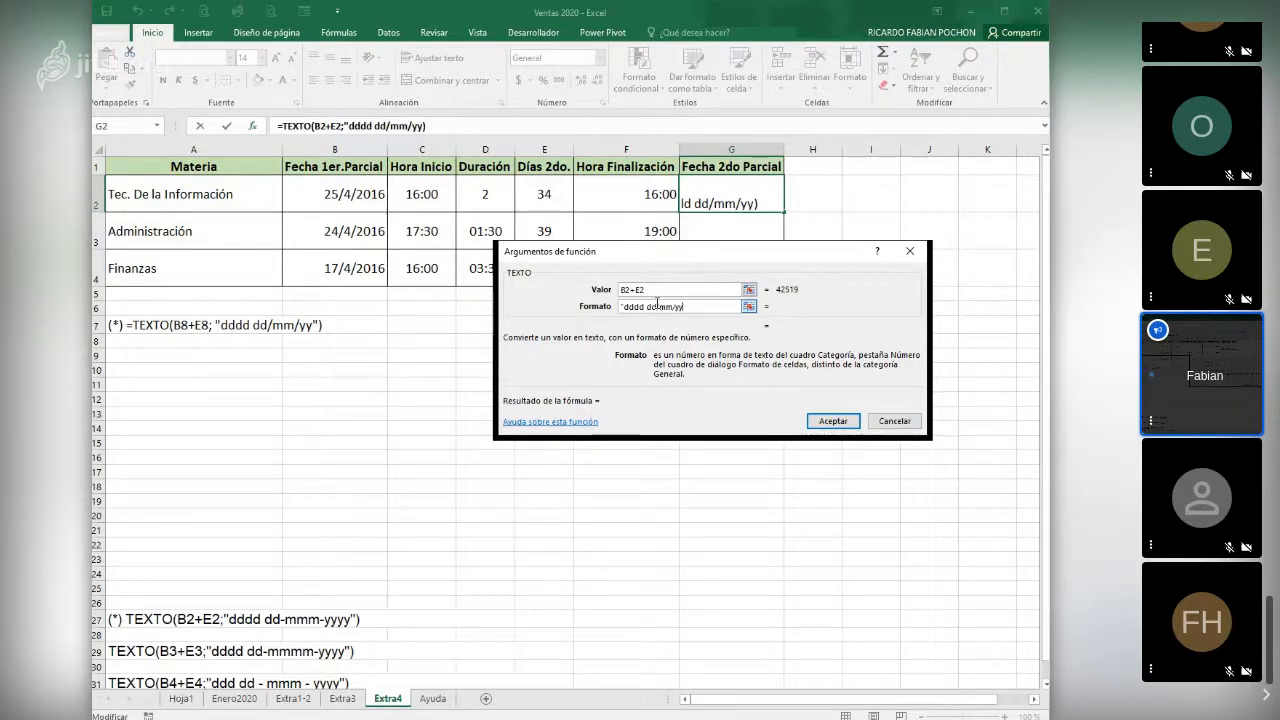
text(")
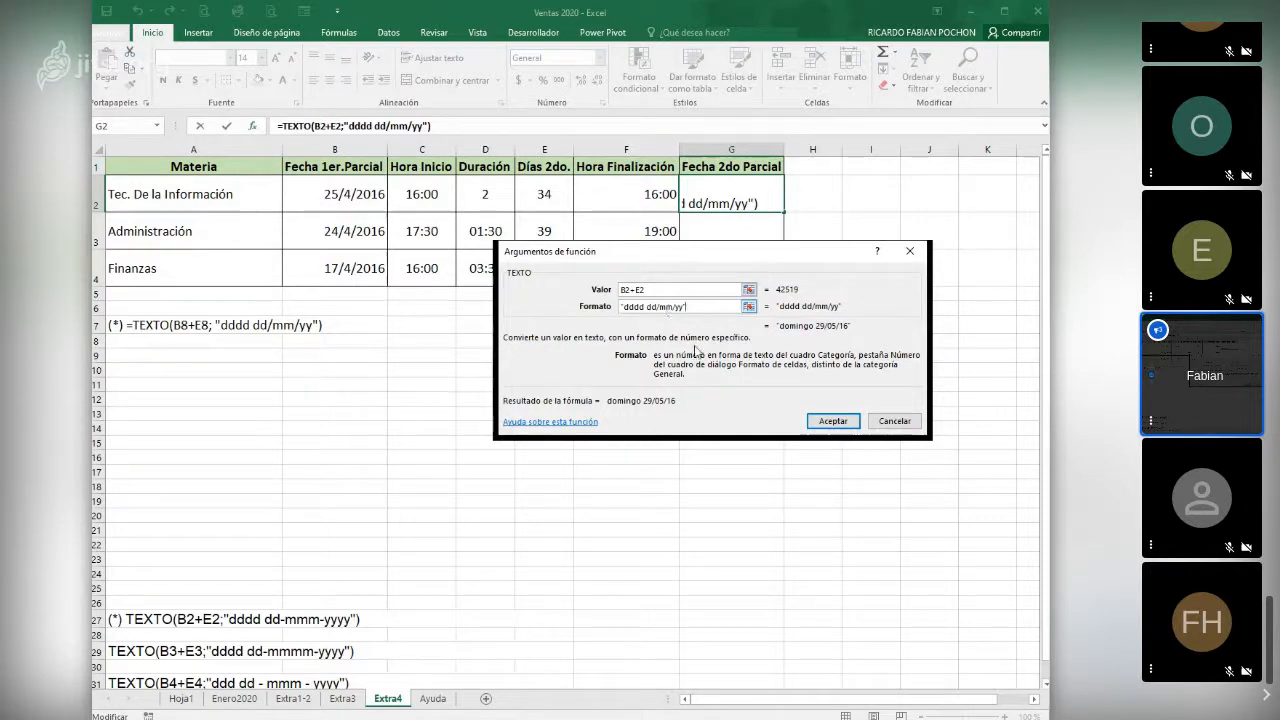
click(833, 419)
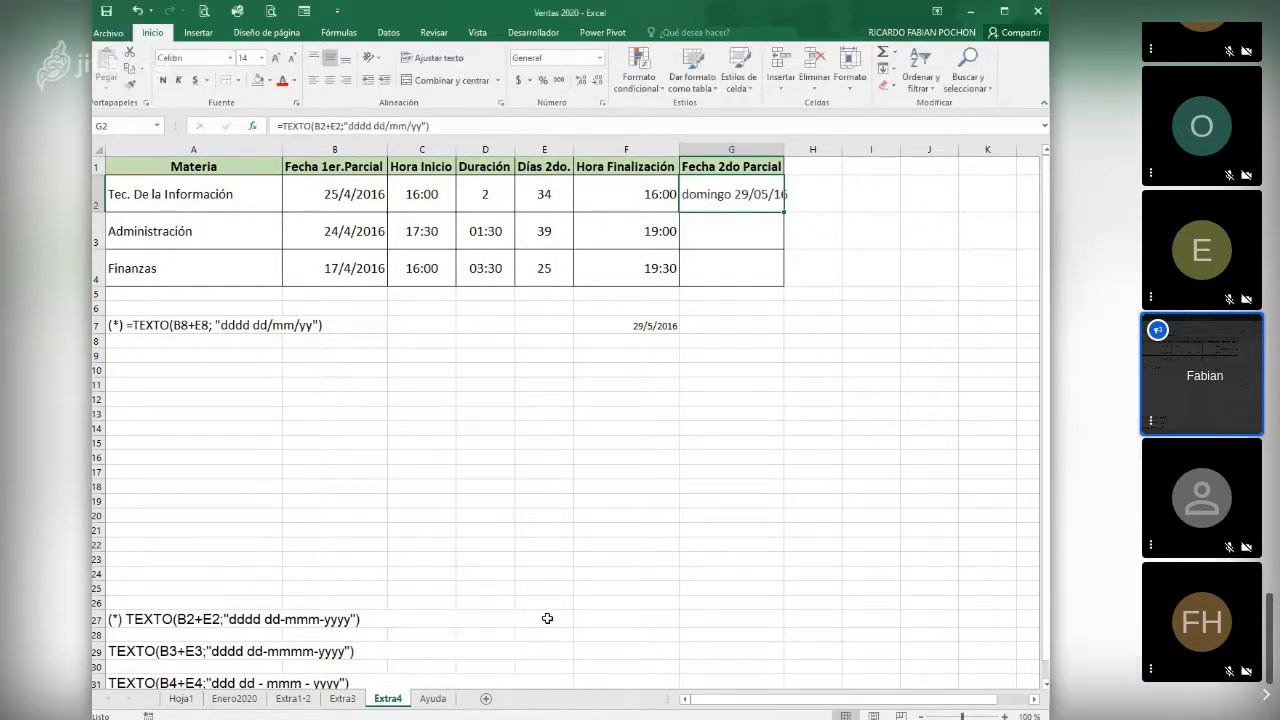
- Fit the Fecha 2do Parcial column to its contents and copy the G2 formula down to G4
double_click(784, 149)
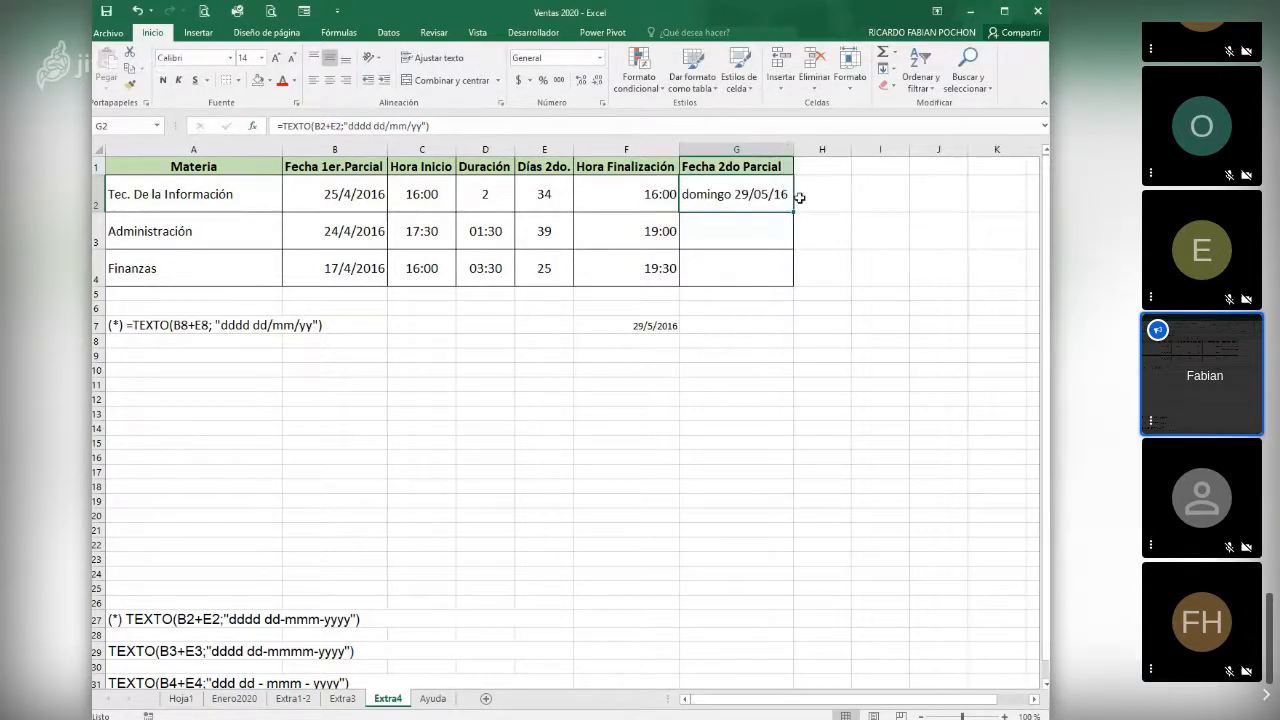
drag(795, 212, 797, 286)
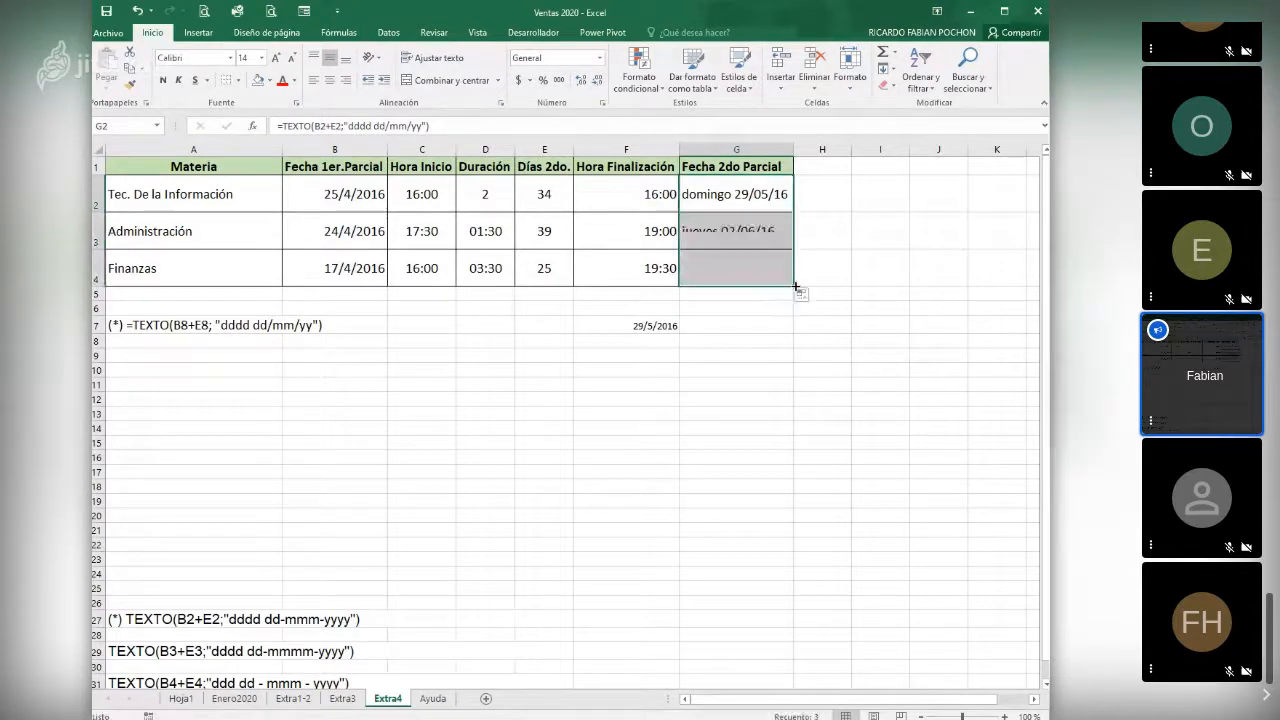
- Change the date format in G3's TEXTO formula to "dddd dd/mmm/yyyy" and refit the Fecha 2do Parcial column width
click(735, 231)
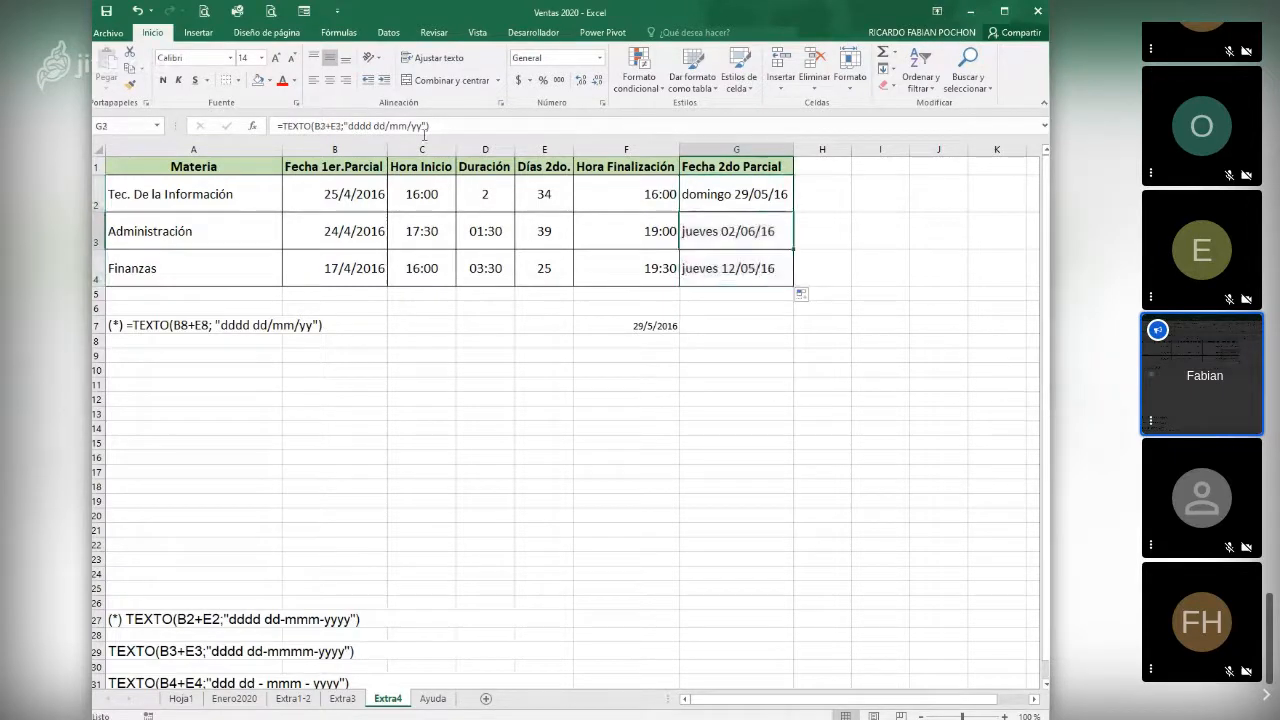
double_click(754, 232)
click(428, 126)
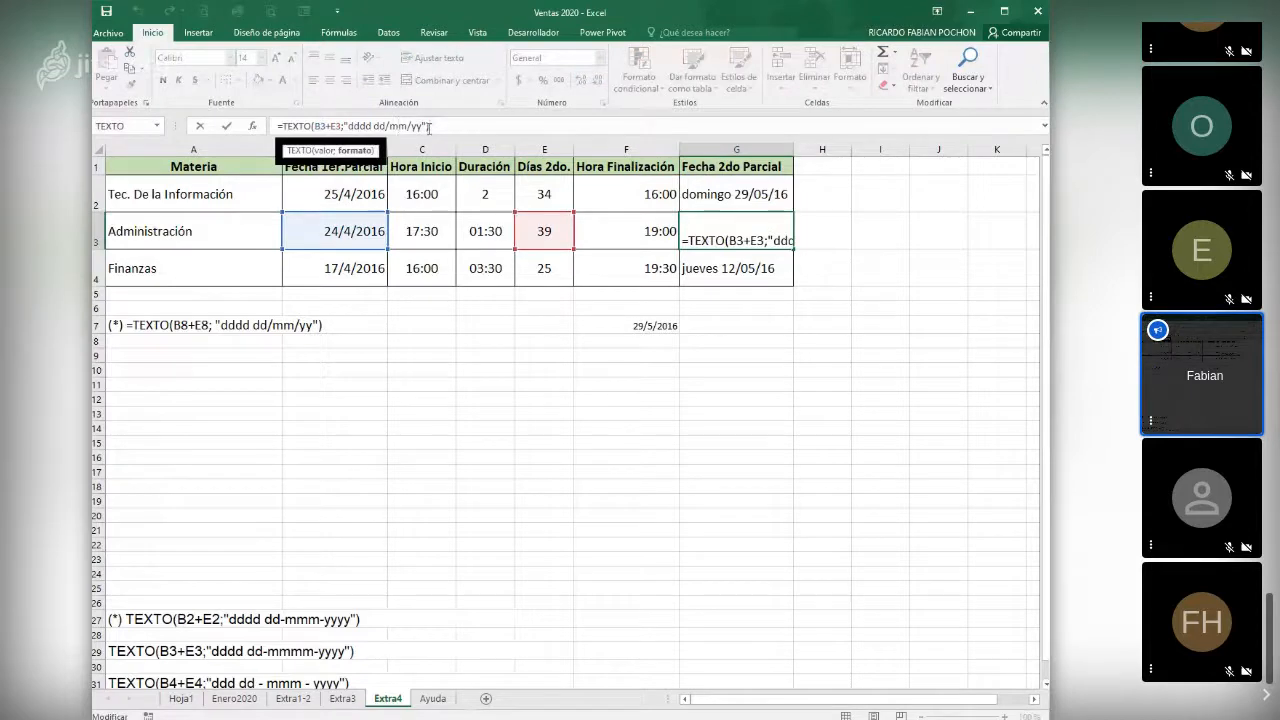
key(Left)
key(Left)
key(Left)
key(Left)
key(Left)
text(m)
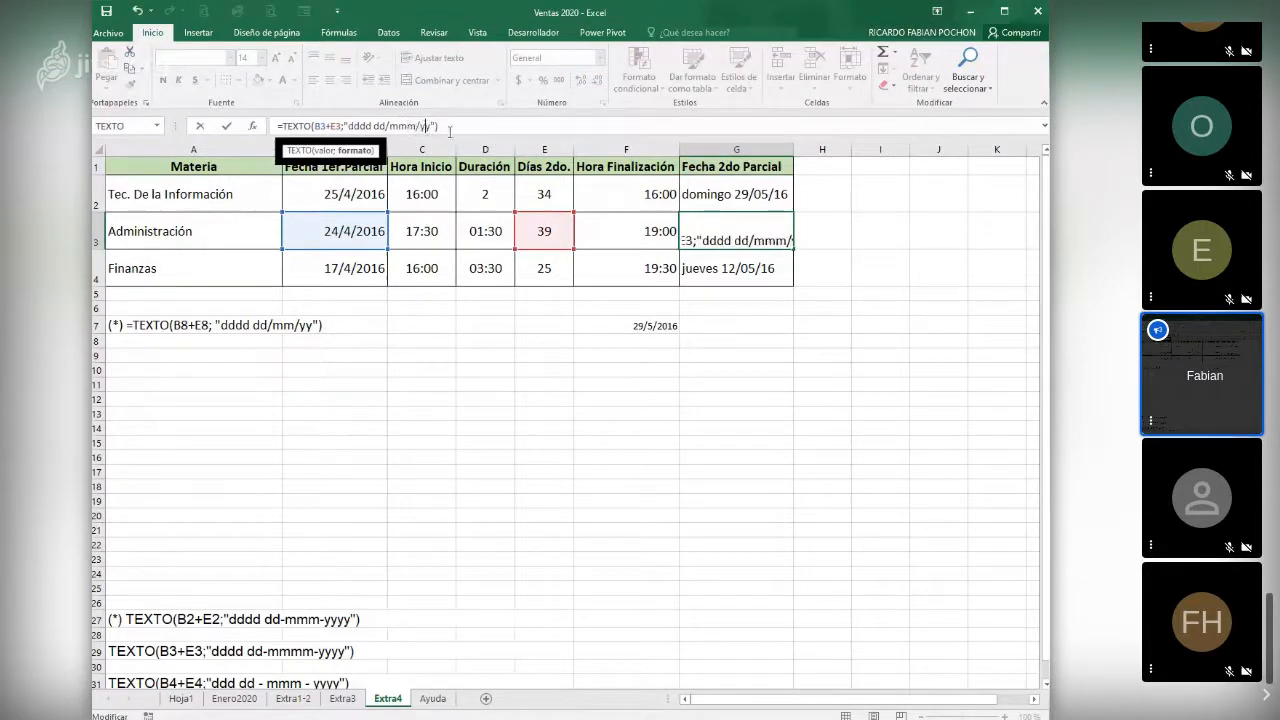
key(Right)
key(Right)
key(Right)
text(yy)
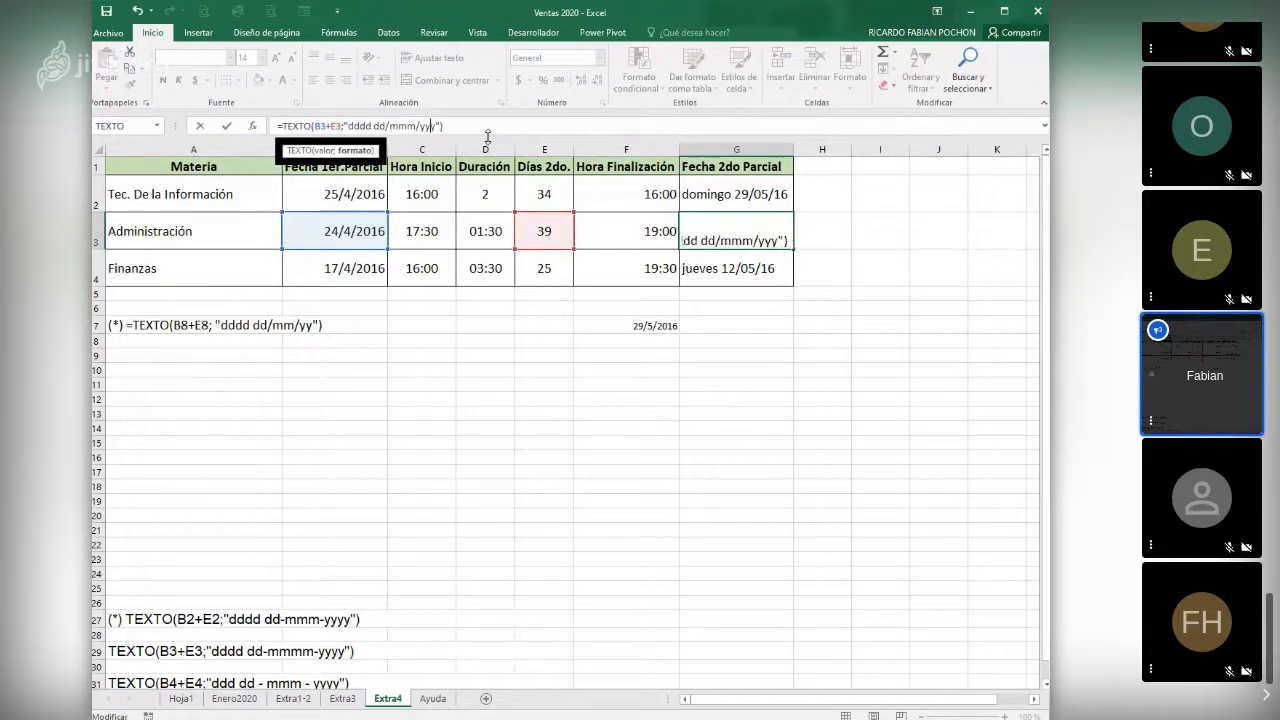
key(Return)
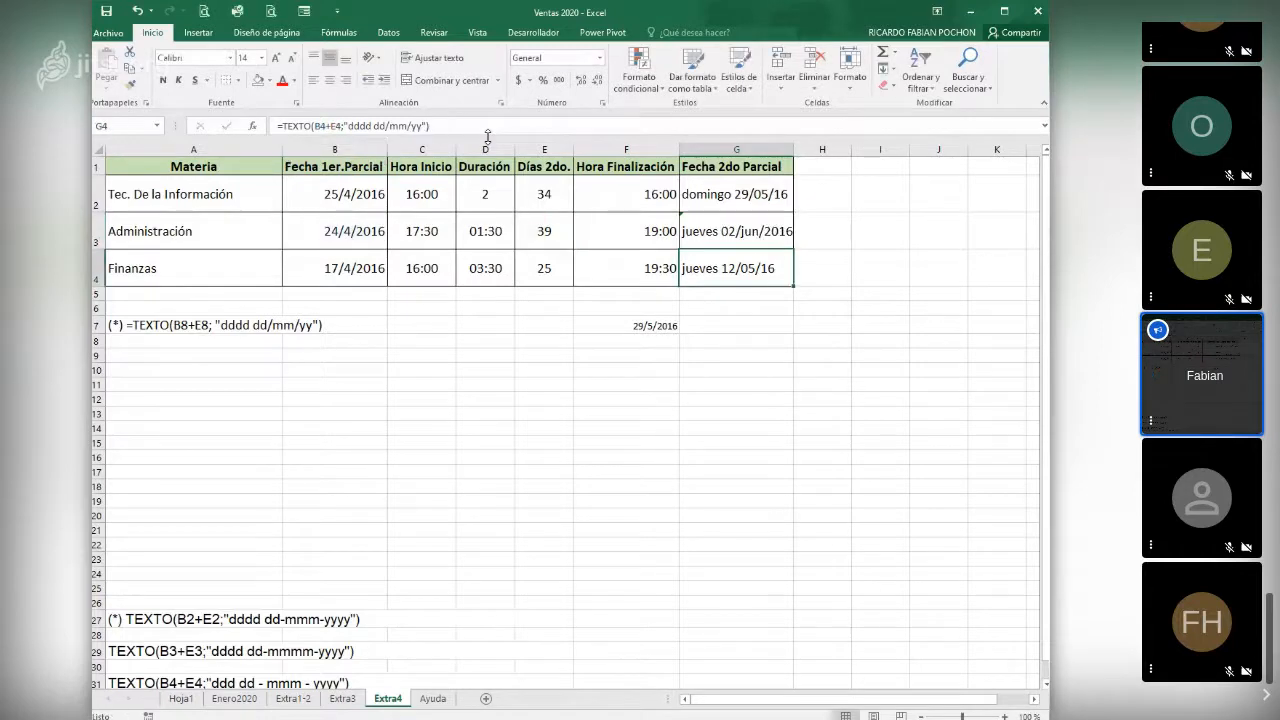
double_click(792, 147)
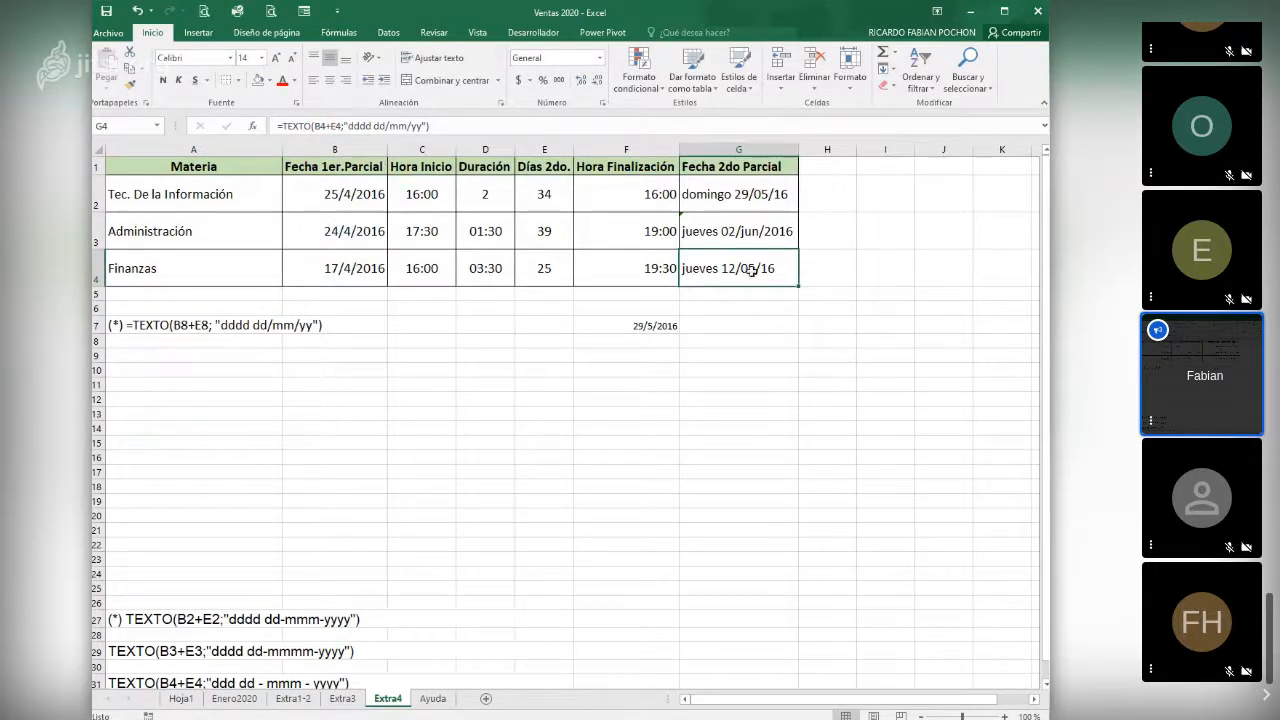
- Change the date format in G4's TEXTO formula to "dddd dd/mmmm/yy"
click(406, 125)
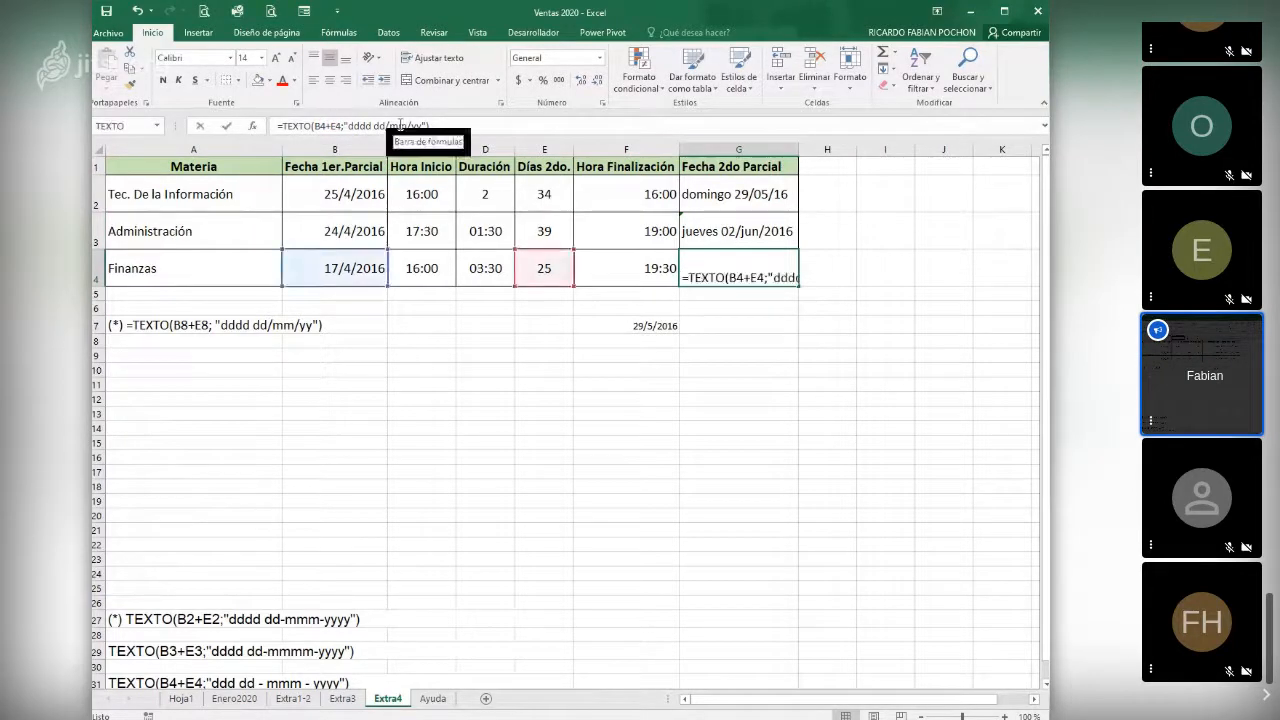
text(mmm)
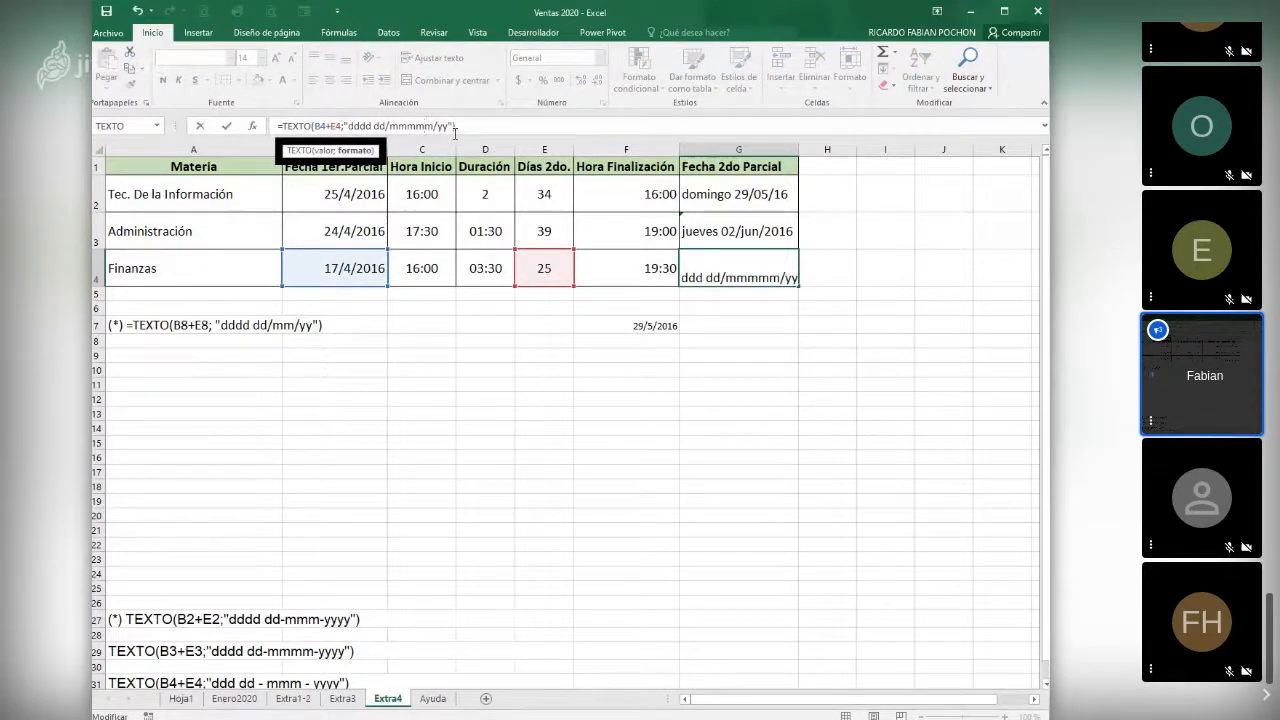
key(BackSpace)
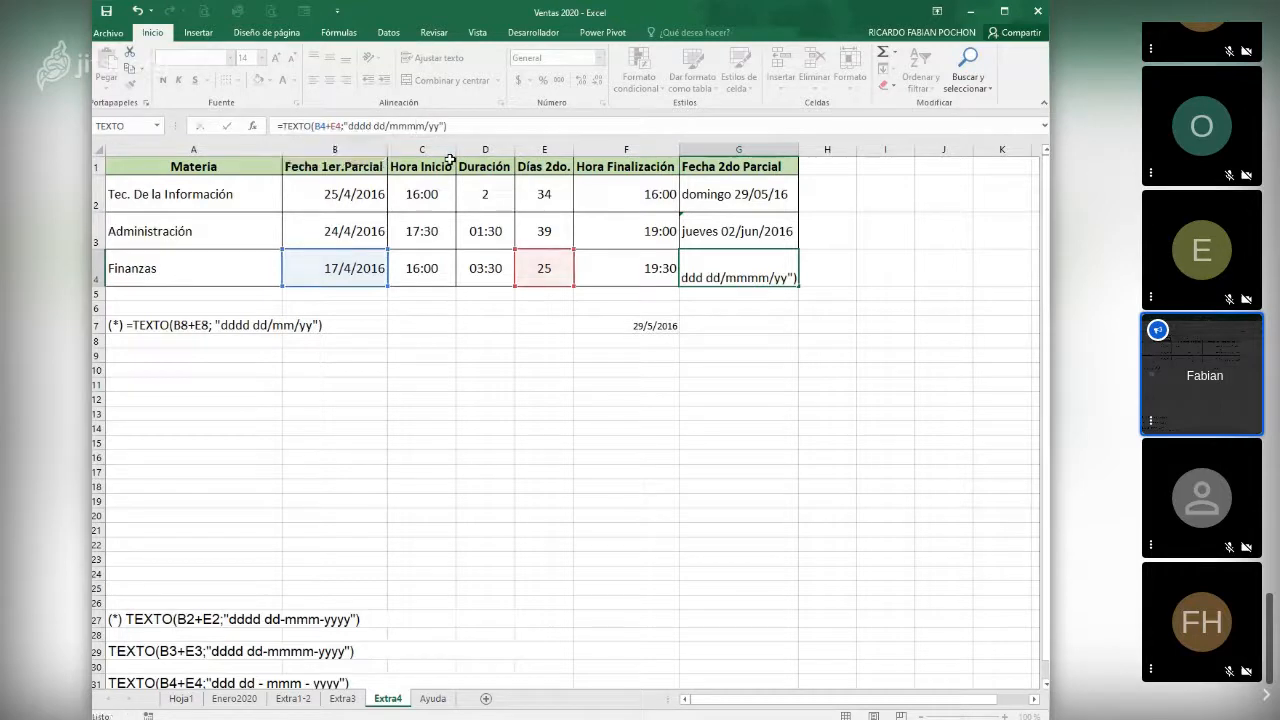
key(Return)
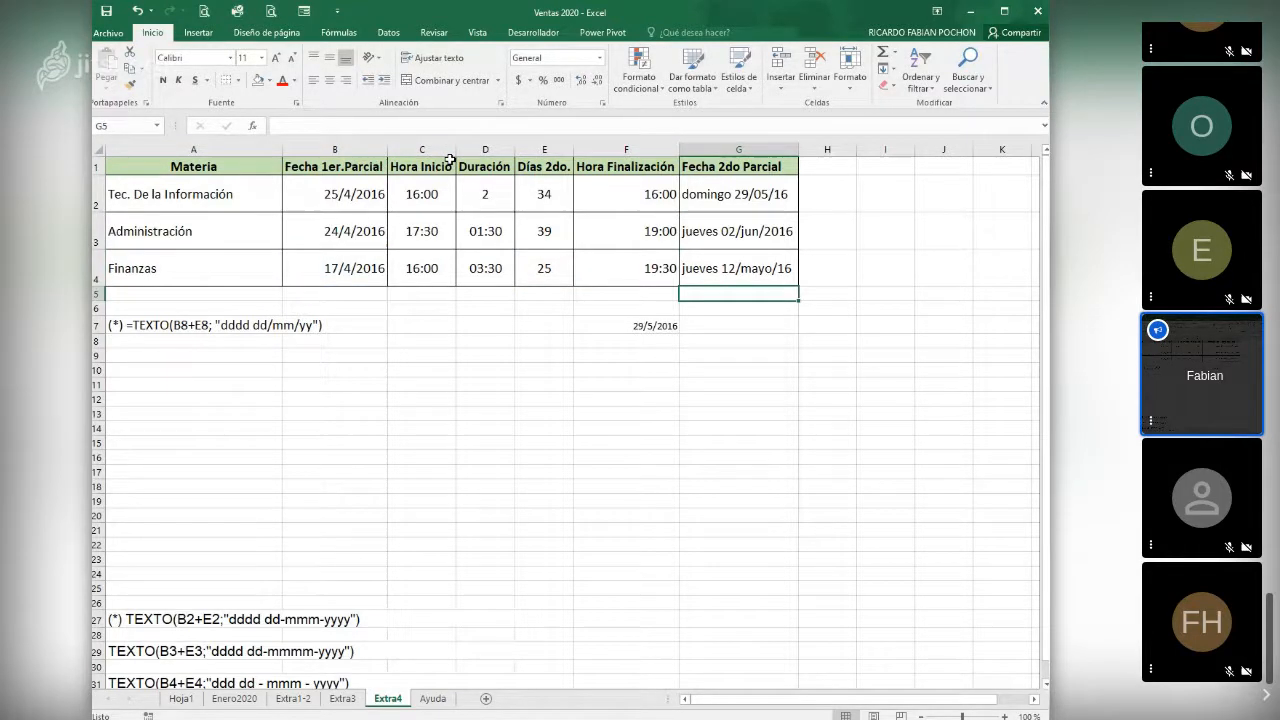
- Review the TEXTO formula in G2 and return to the Extra3 supermarket price sheet
click(698, 195)
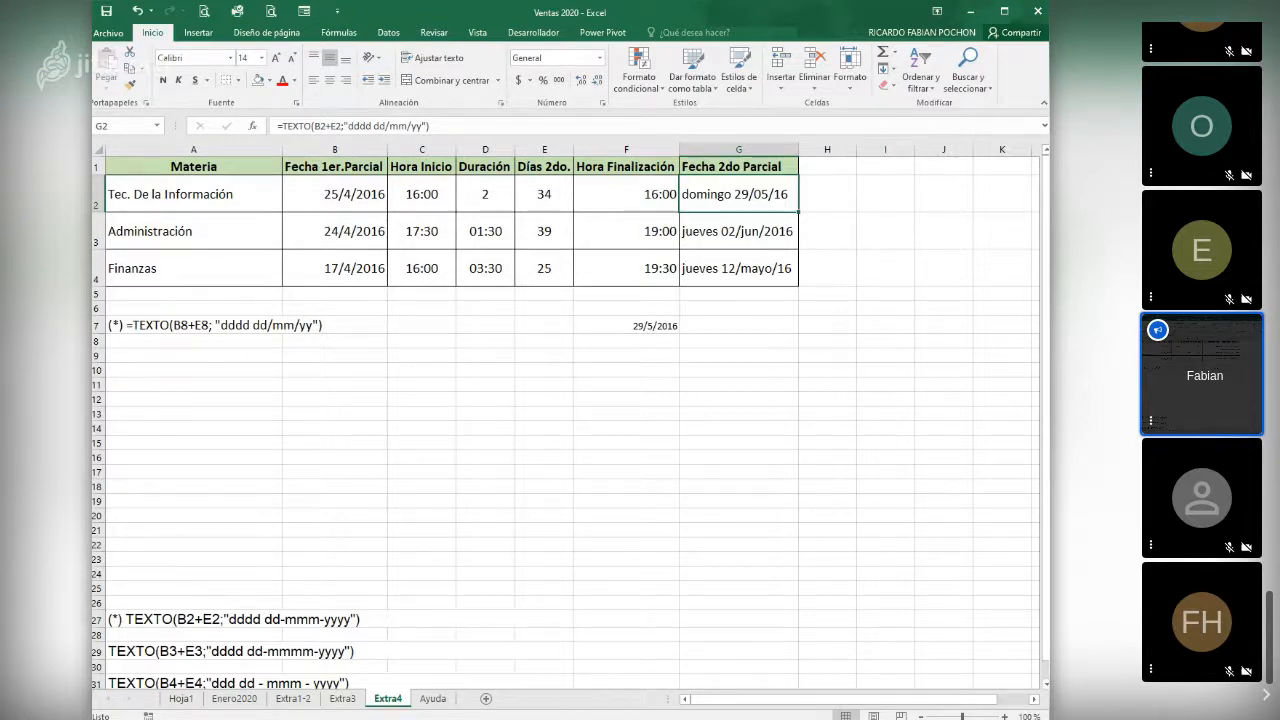
key(alt+Tab)
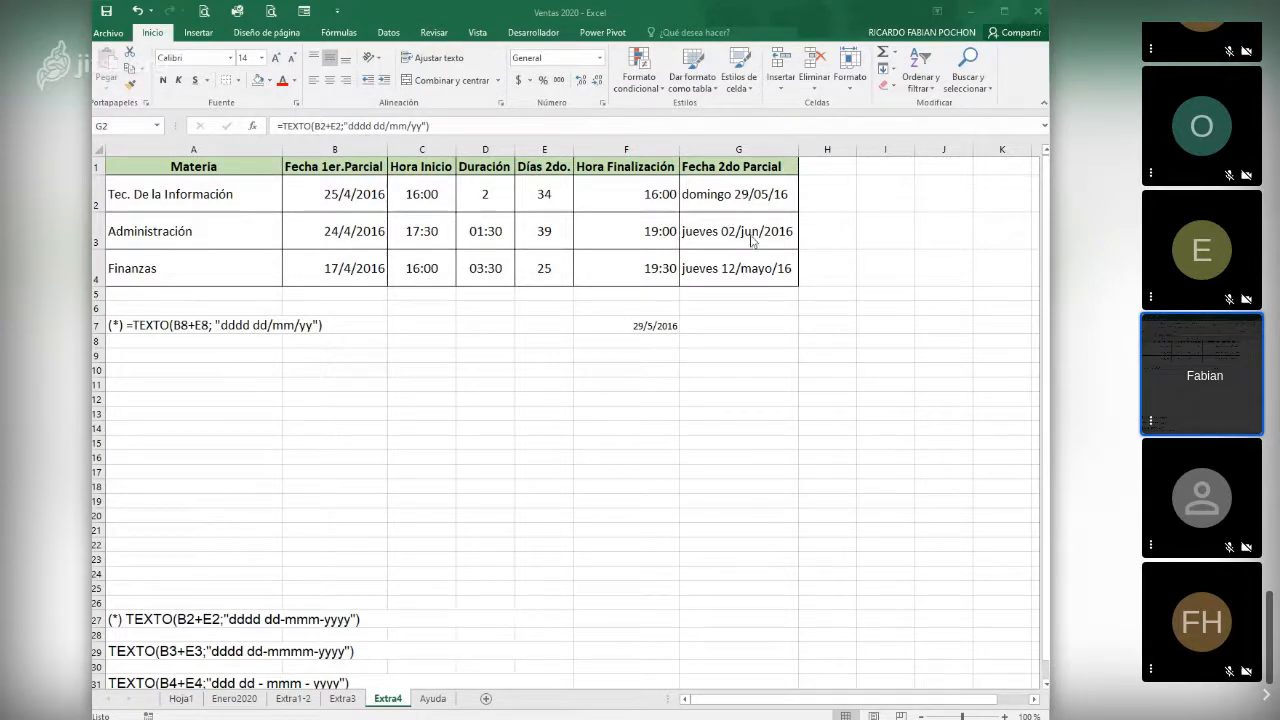
click(700, 198)
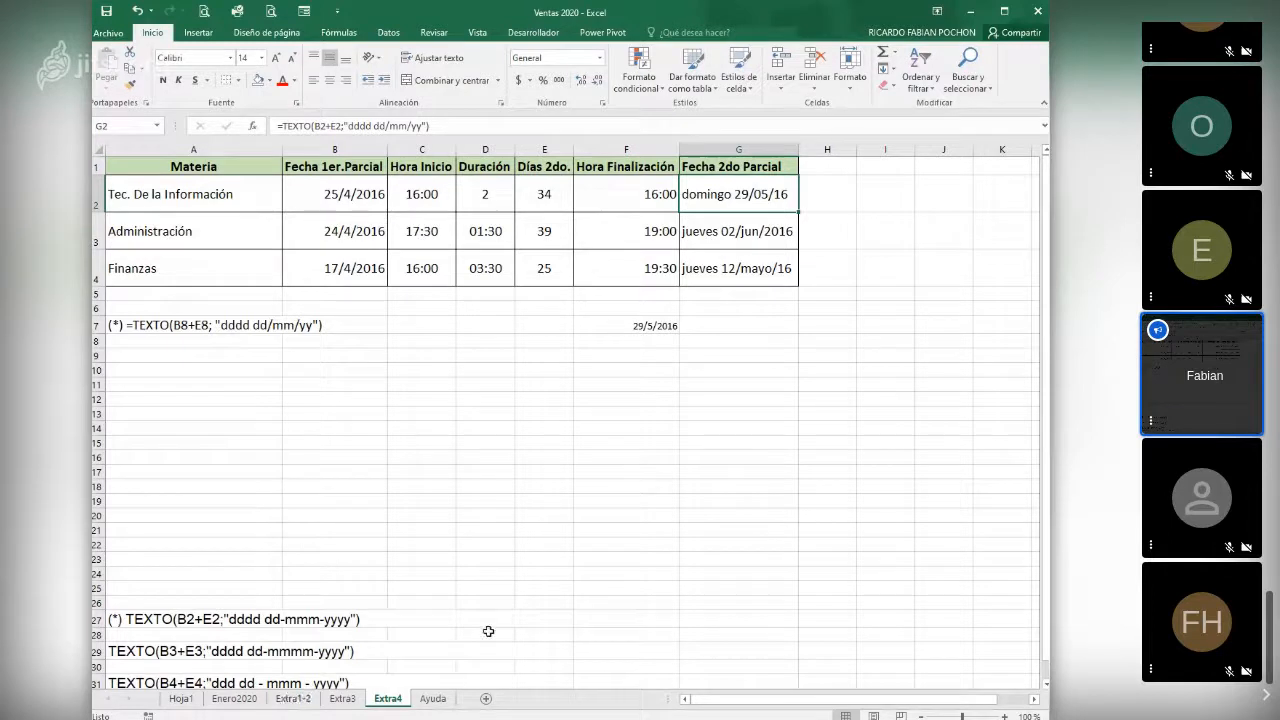
click(354, 526)
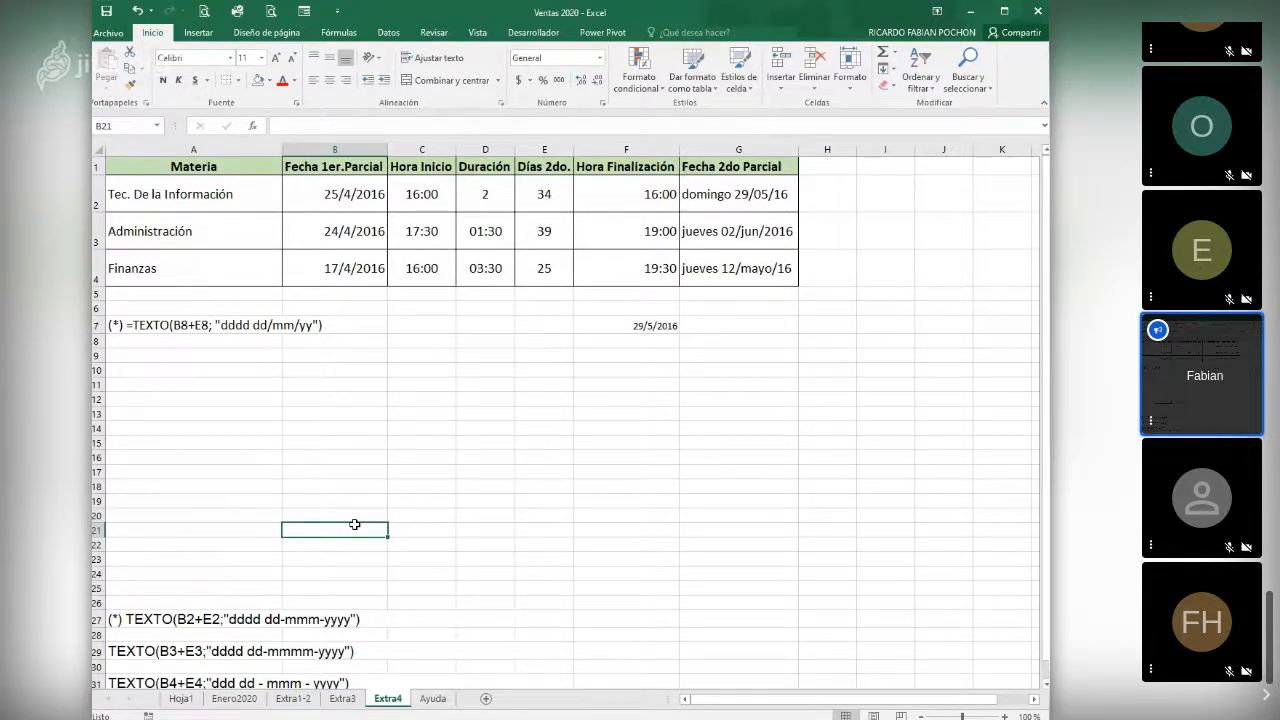
click(343, 700)
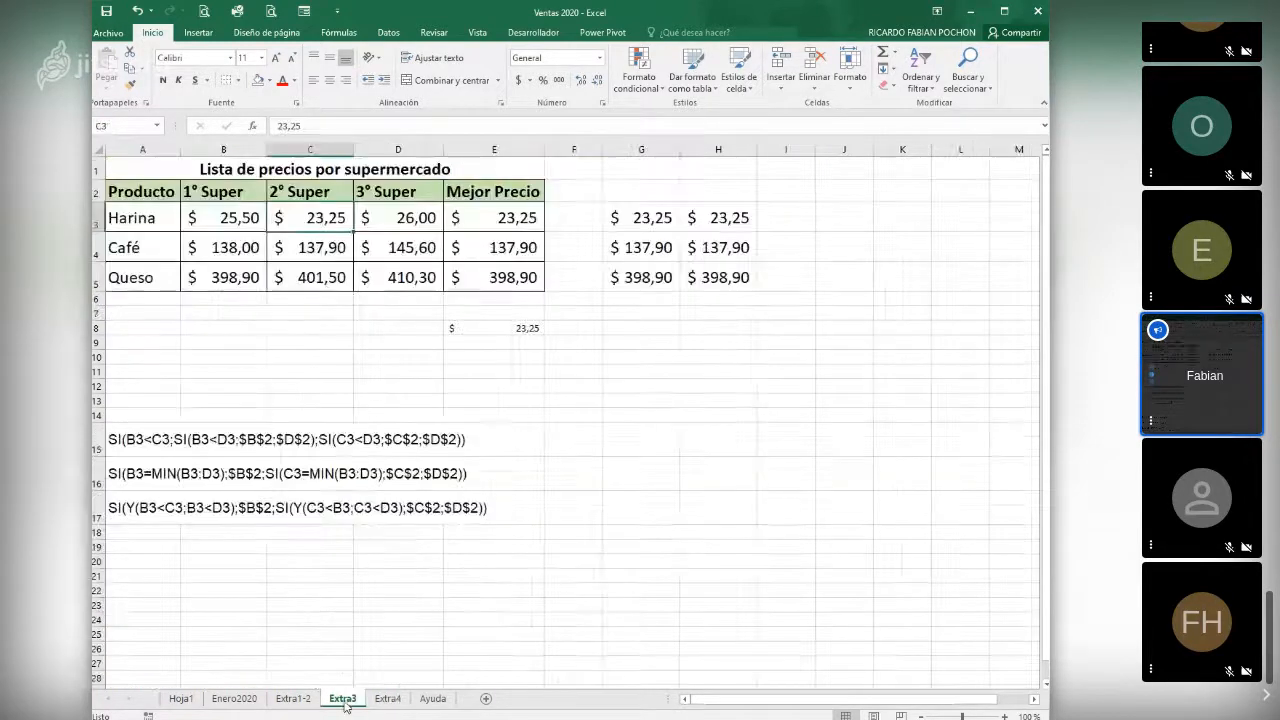
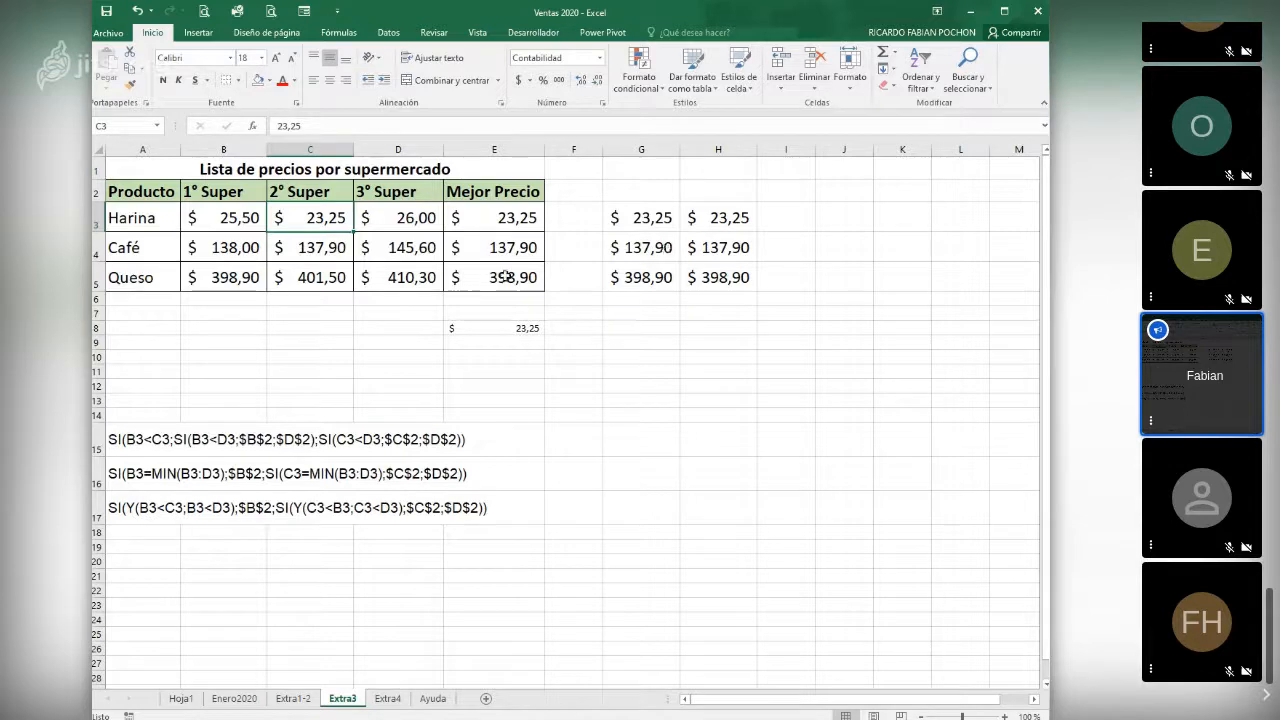
- Return to the Extra4 sheet and examine the finishing-time and second-exam-date formulas and the Tec. De la Información duration
click(390, 700)
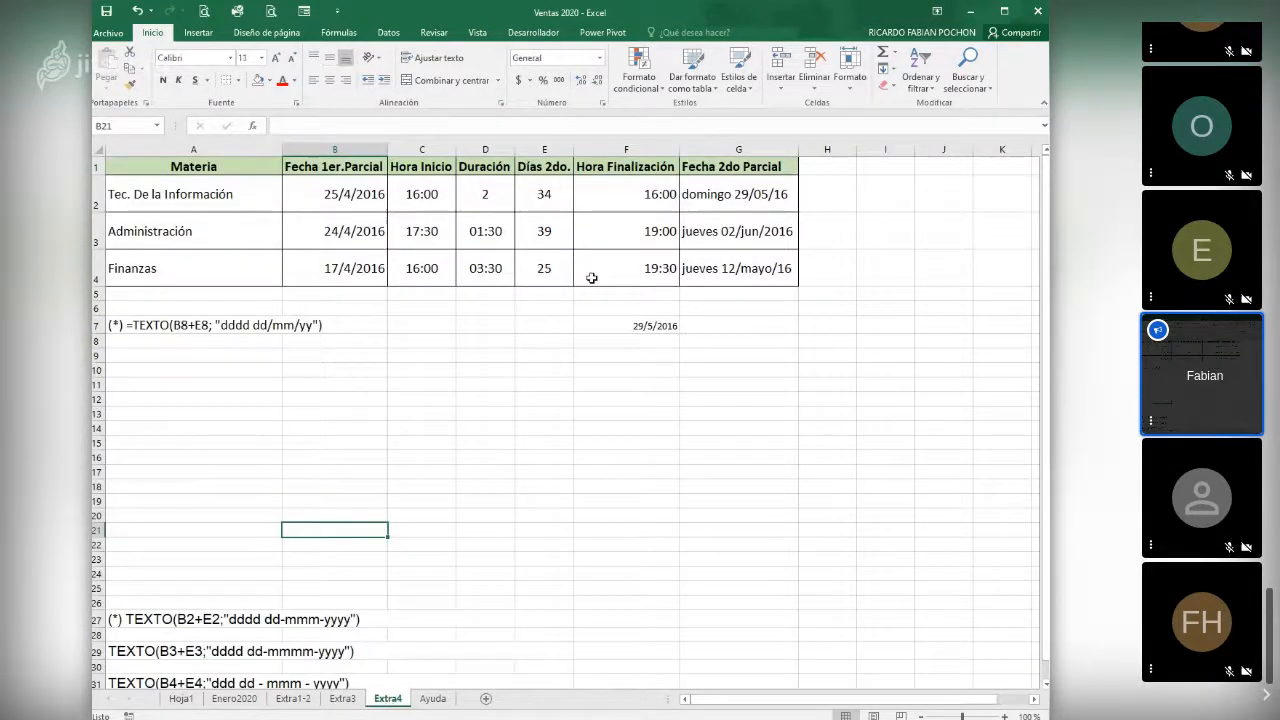
click(663, 274)
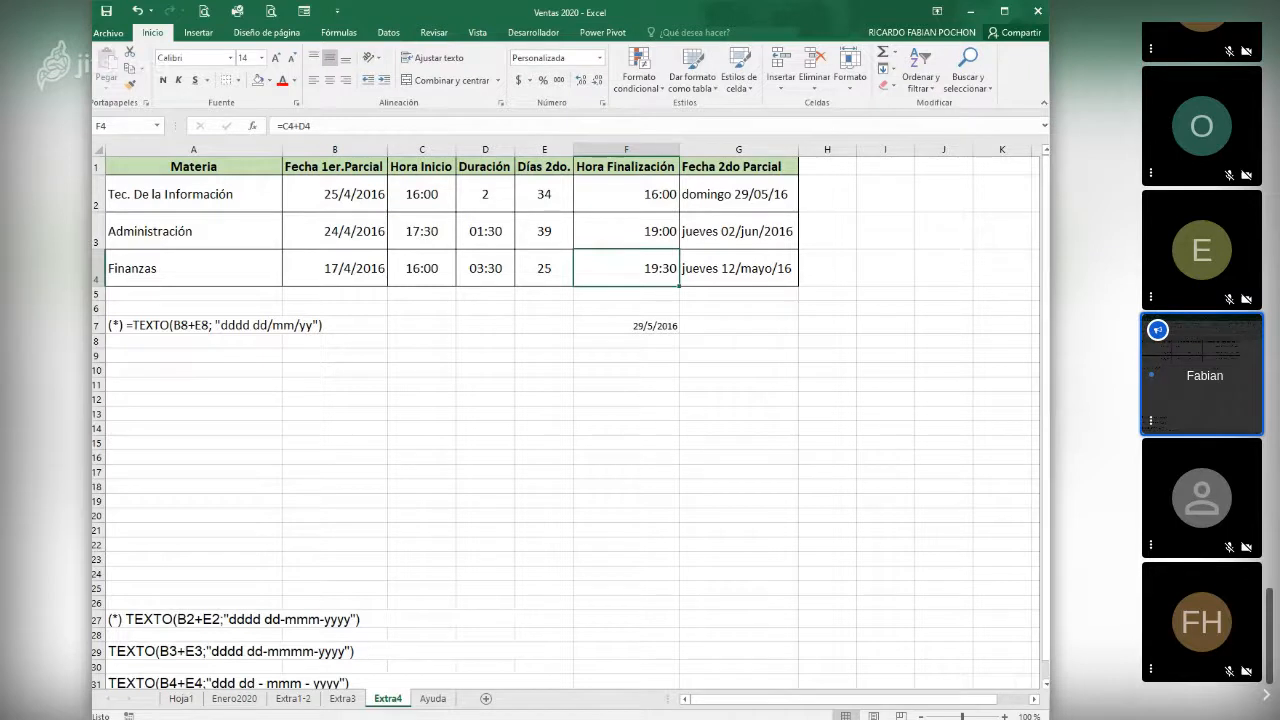
click(725, 262)
click(714, 231)
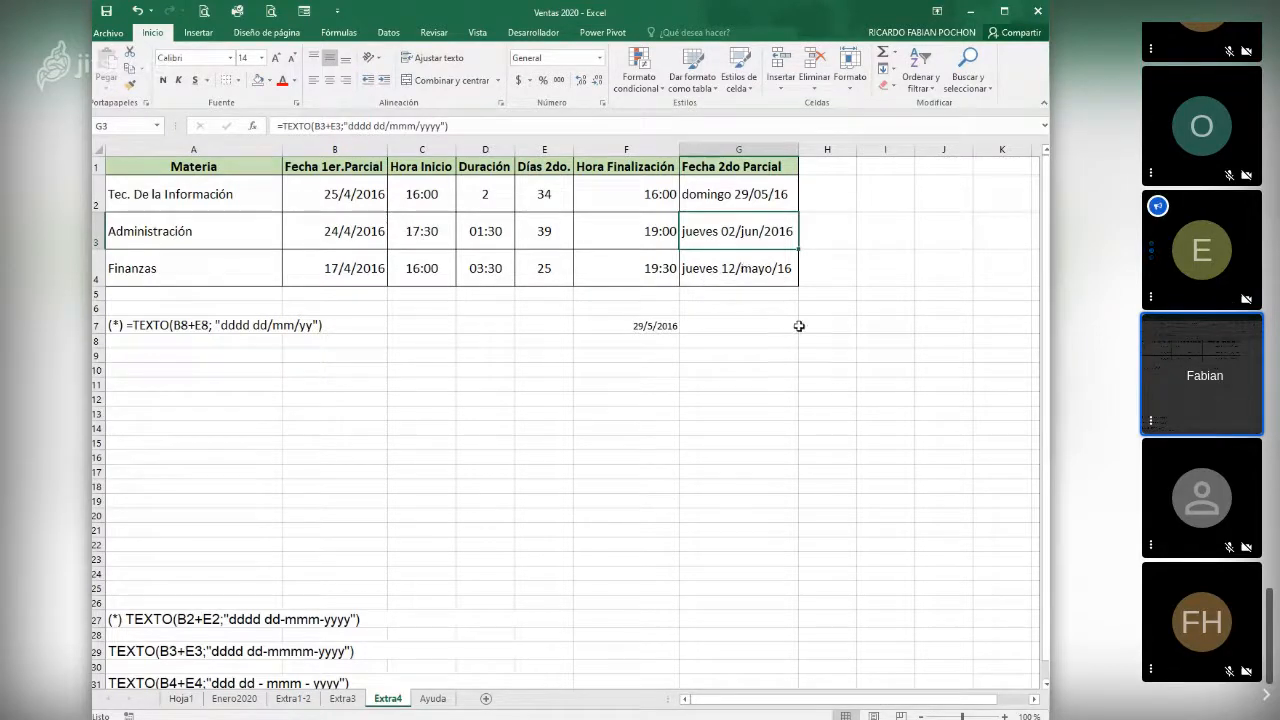
click(662, 267)
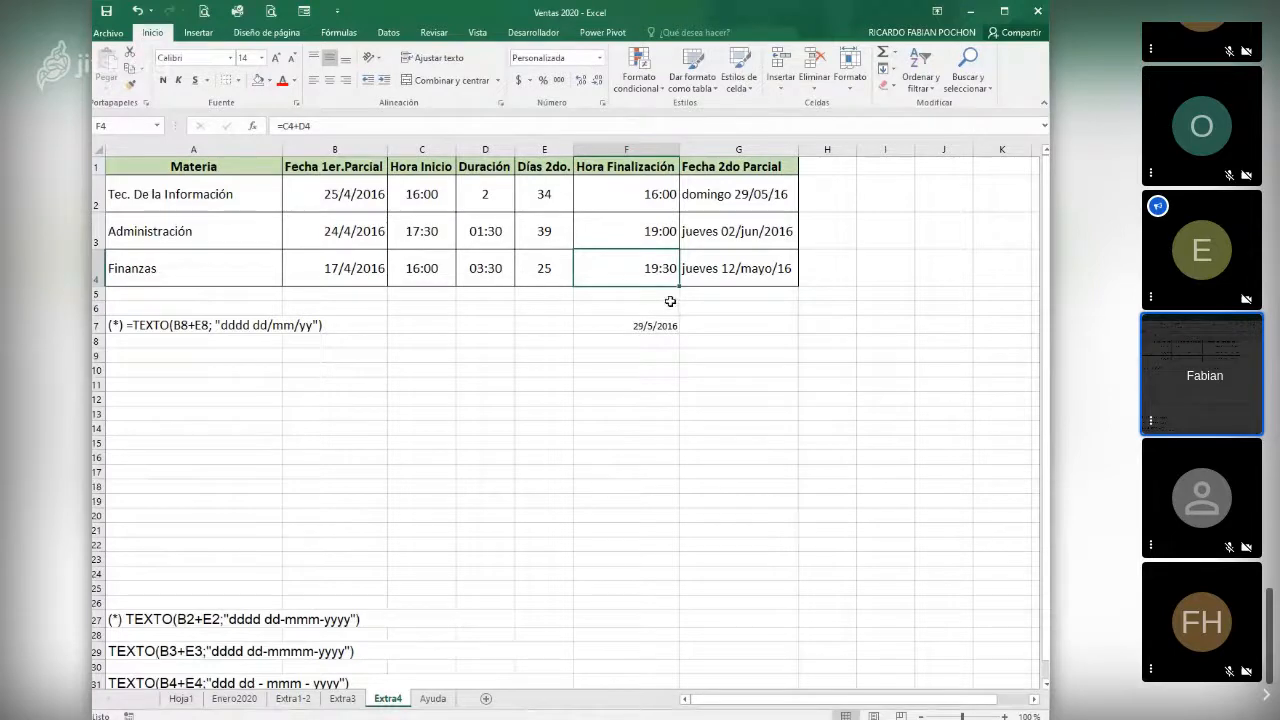
click(636, 231)
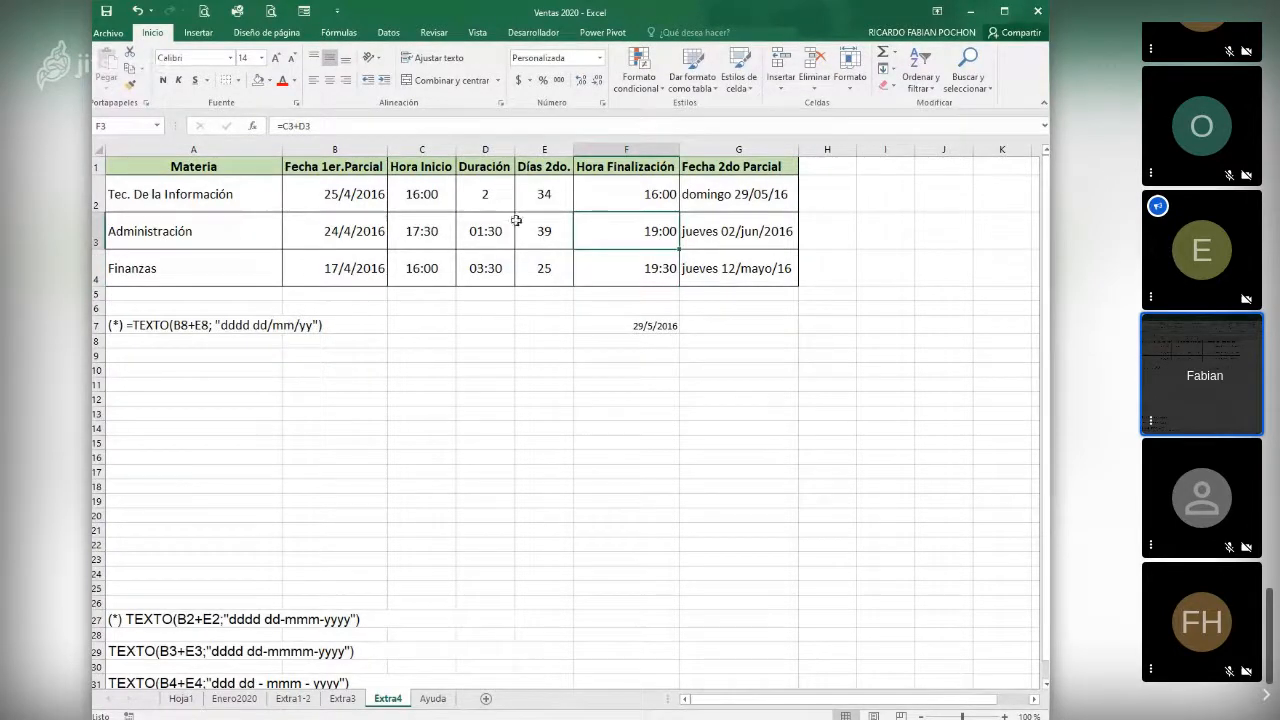
click(488, 196)
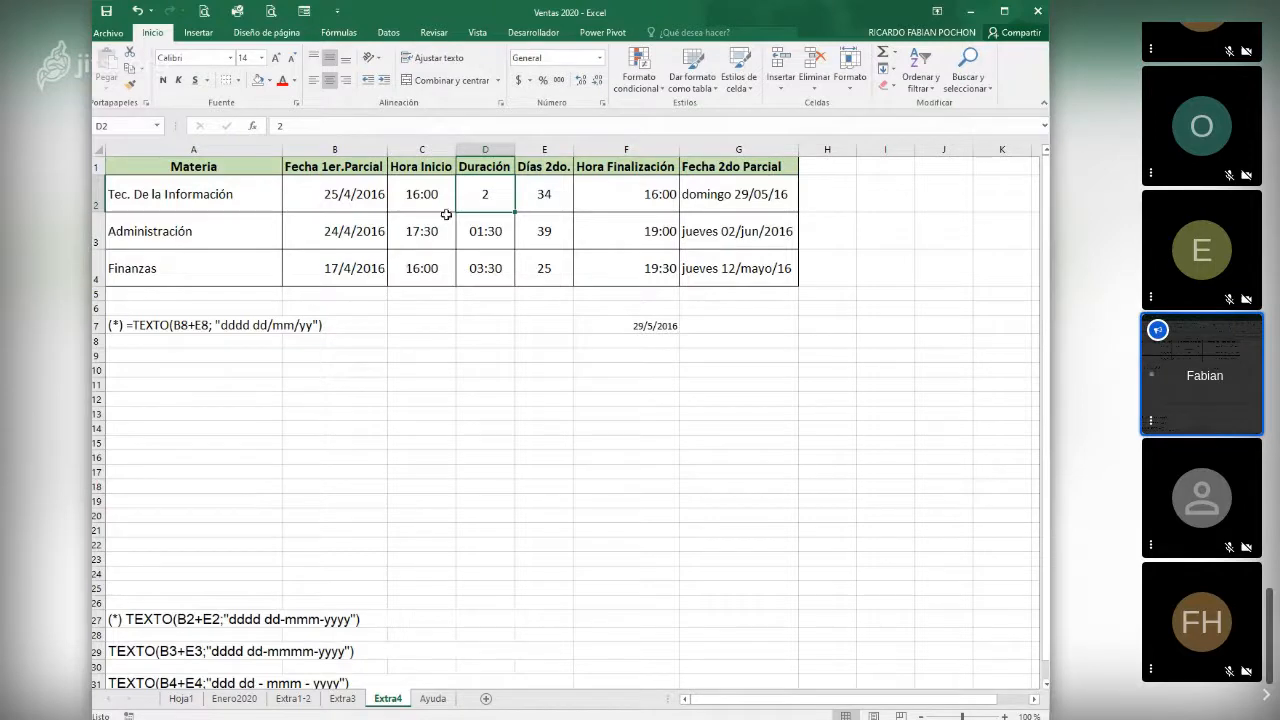
- Copy the time format of the Administración duration in D3 onto the Tec. De la Información duration in D2
right_click(497, 194)
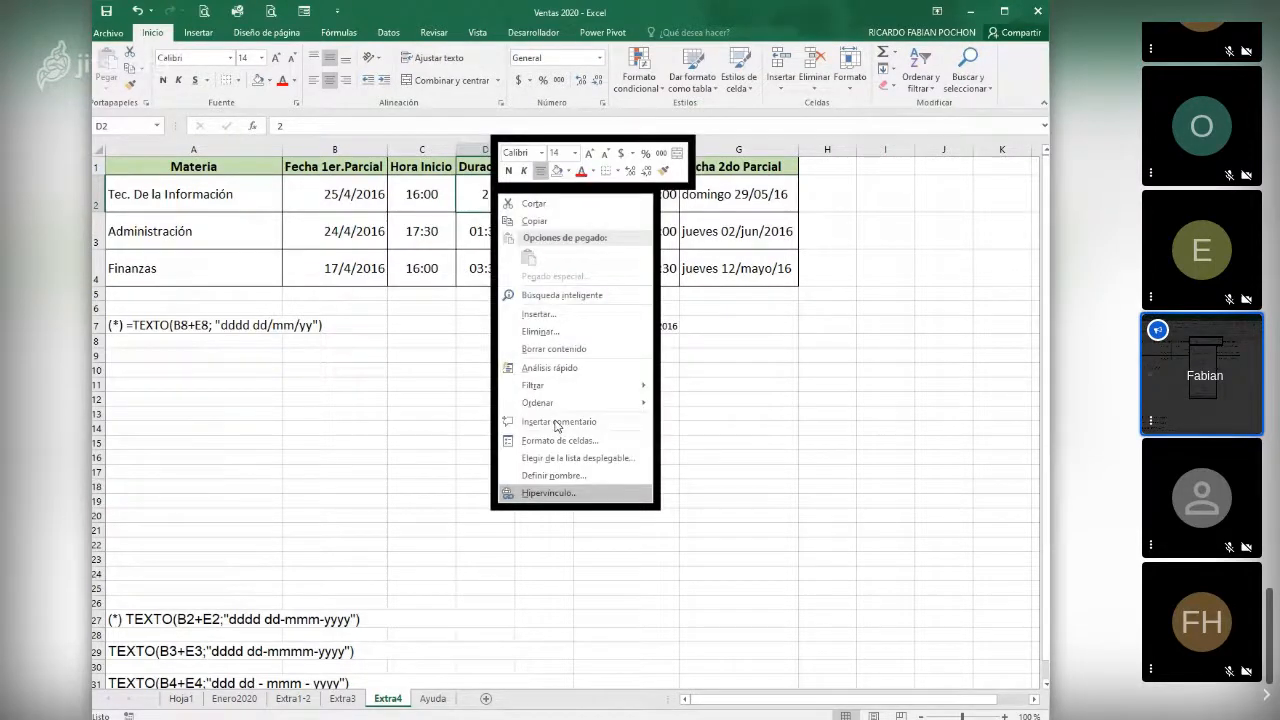
click(851, 456)
click(491, 229)
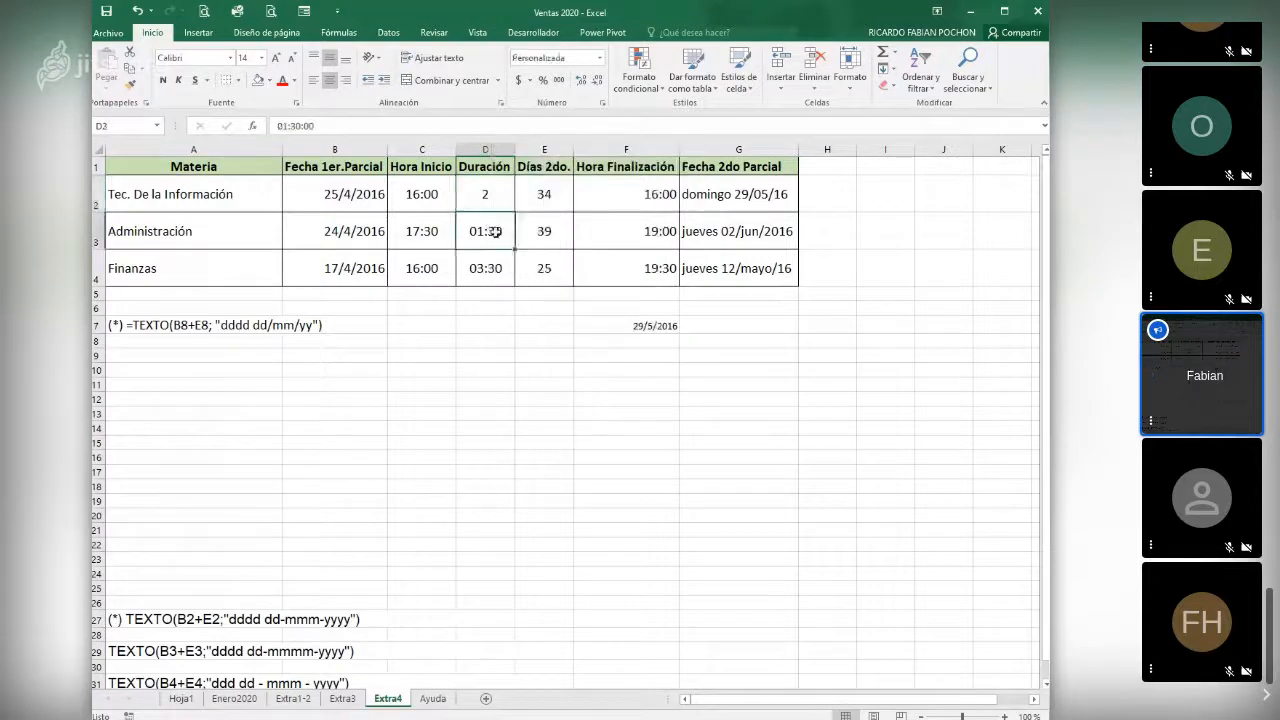
click(128, 86)
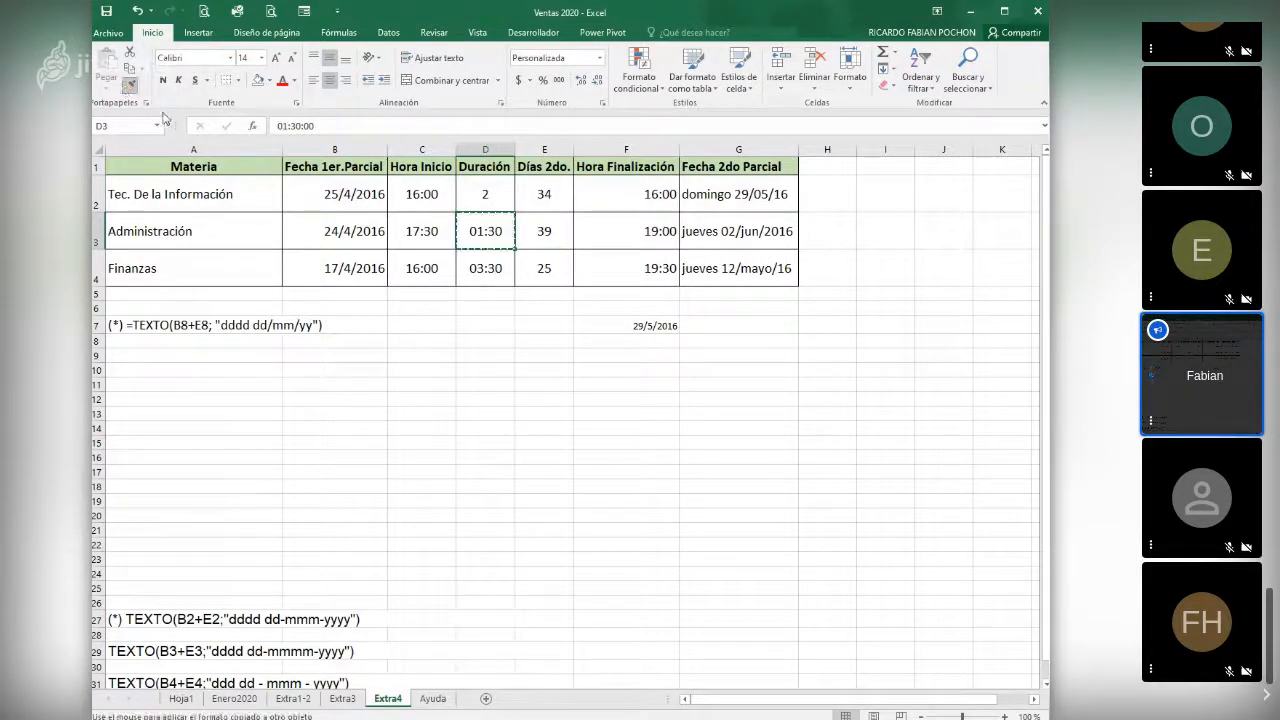
click(474, 196)
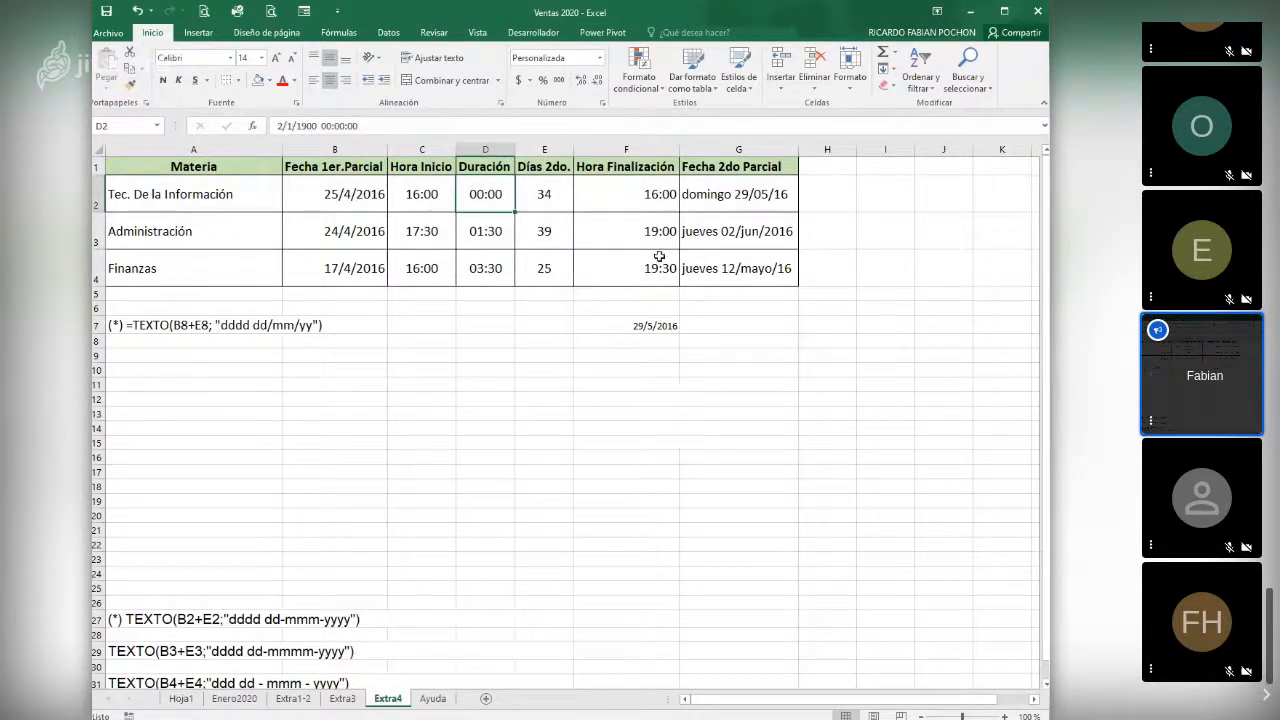
- Enter 2:00 as the Tec. De la Información exam duration in D2
text(2)
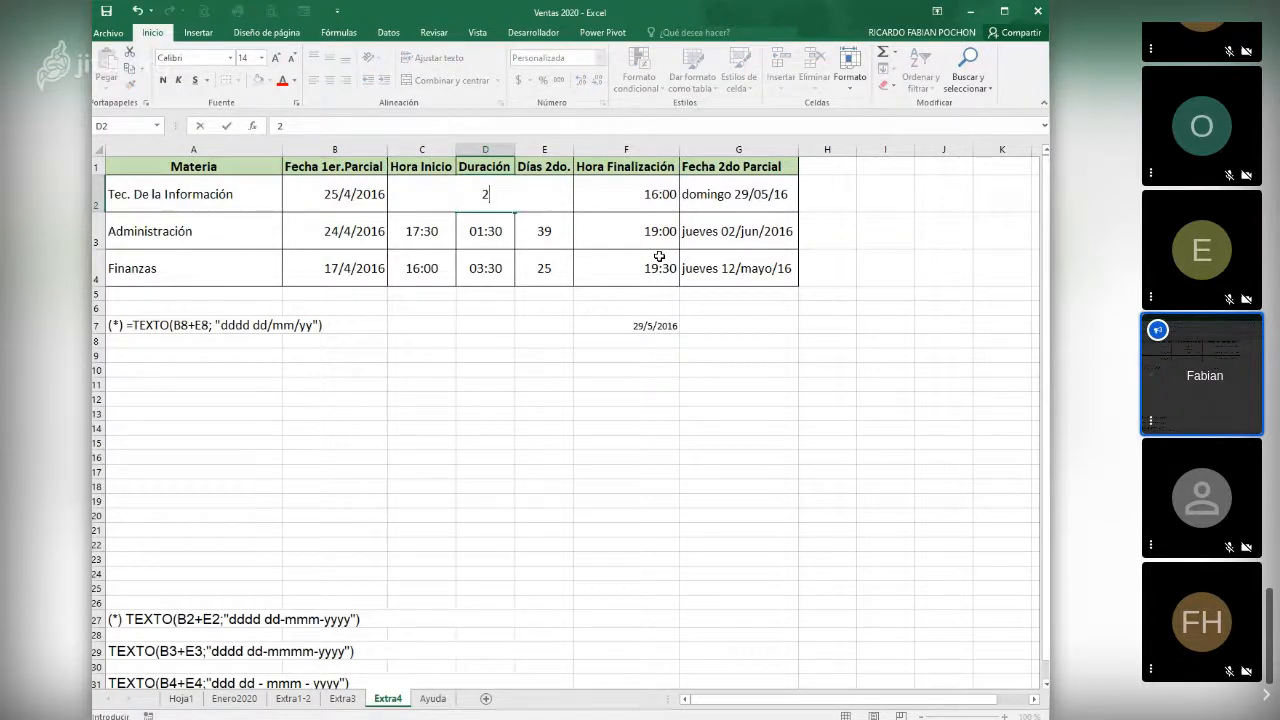
text(:00)
key(Return)
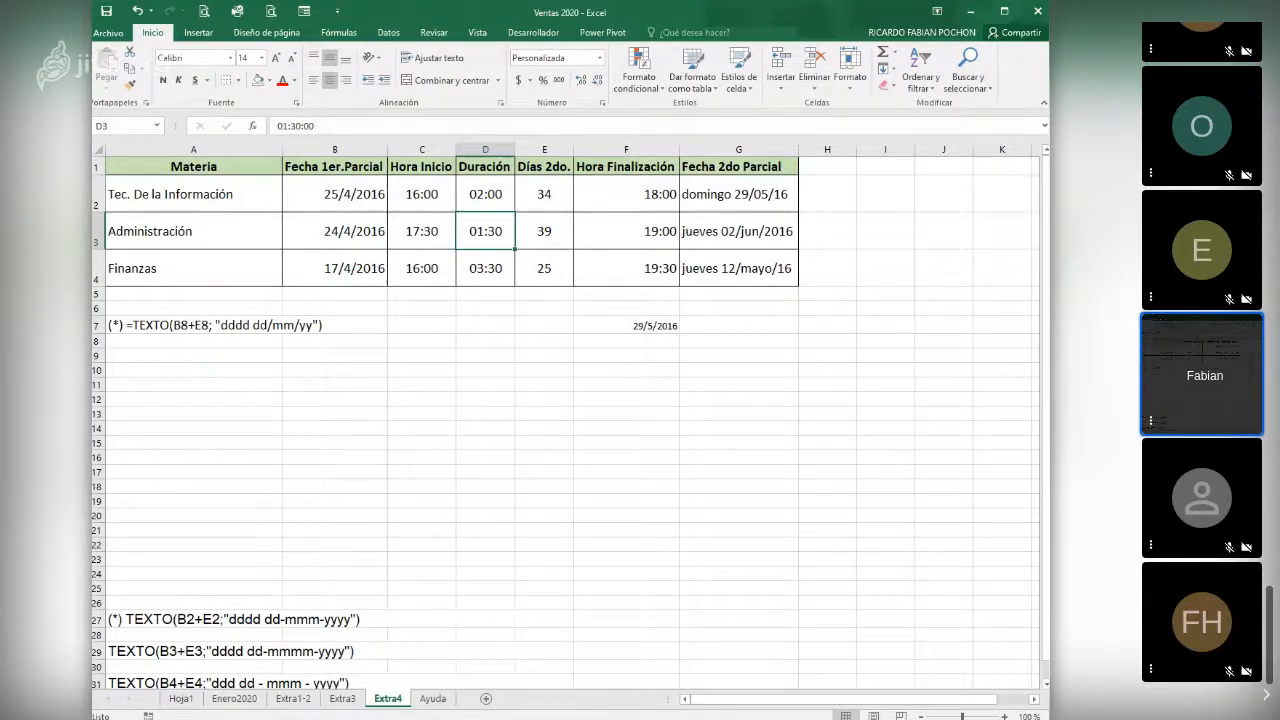
key(alt+Tab)
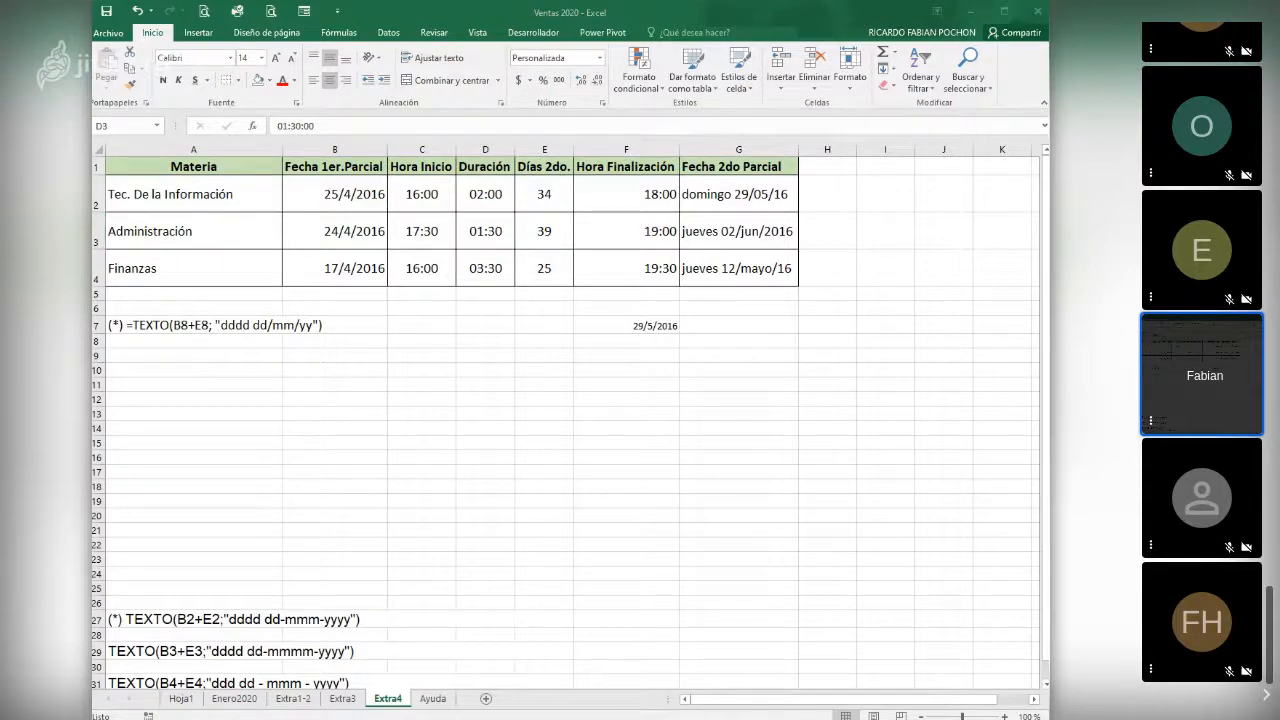